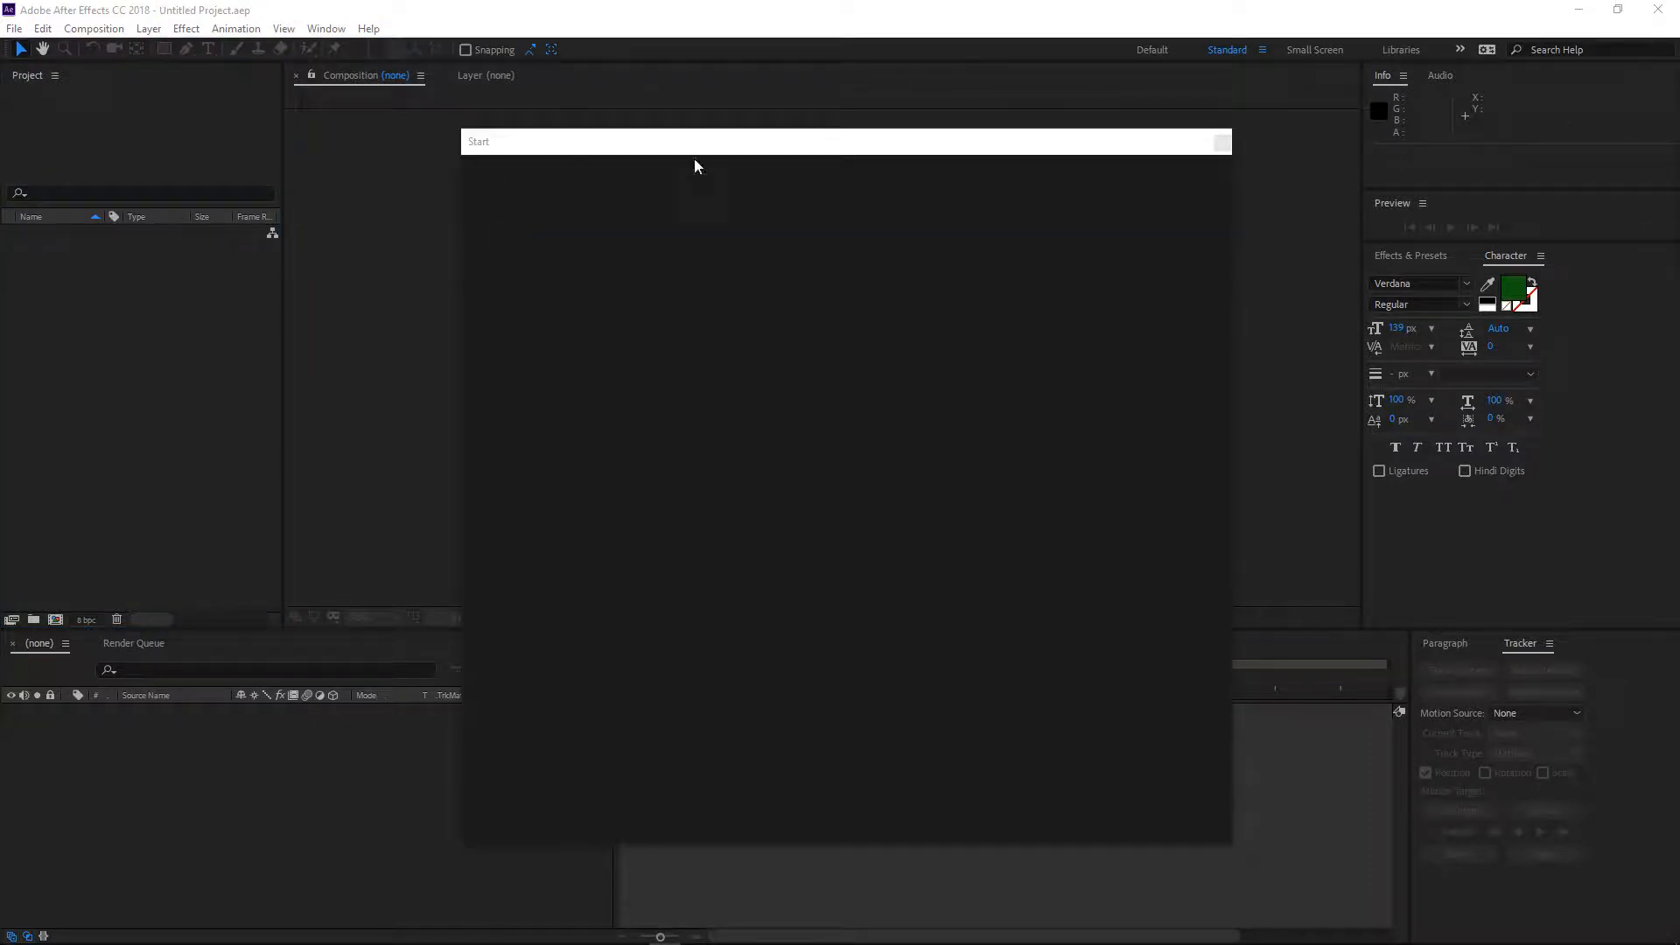
Create a new 1920 × 1080 composition named MG Class1 with a frame rate of 30 fps
{"action": "left_click", "coordinate": [1223, 143]}
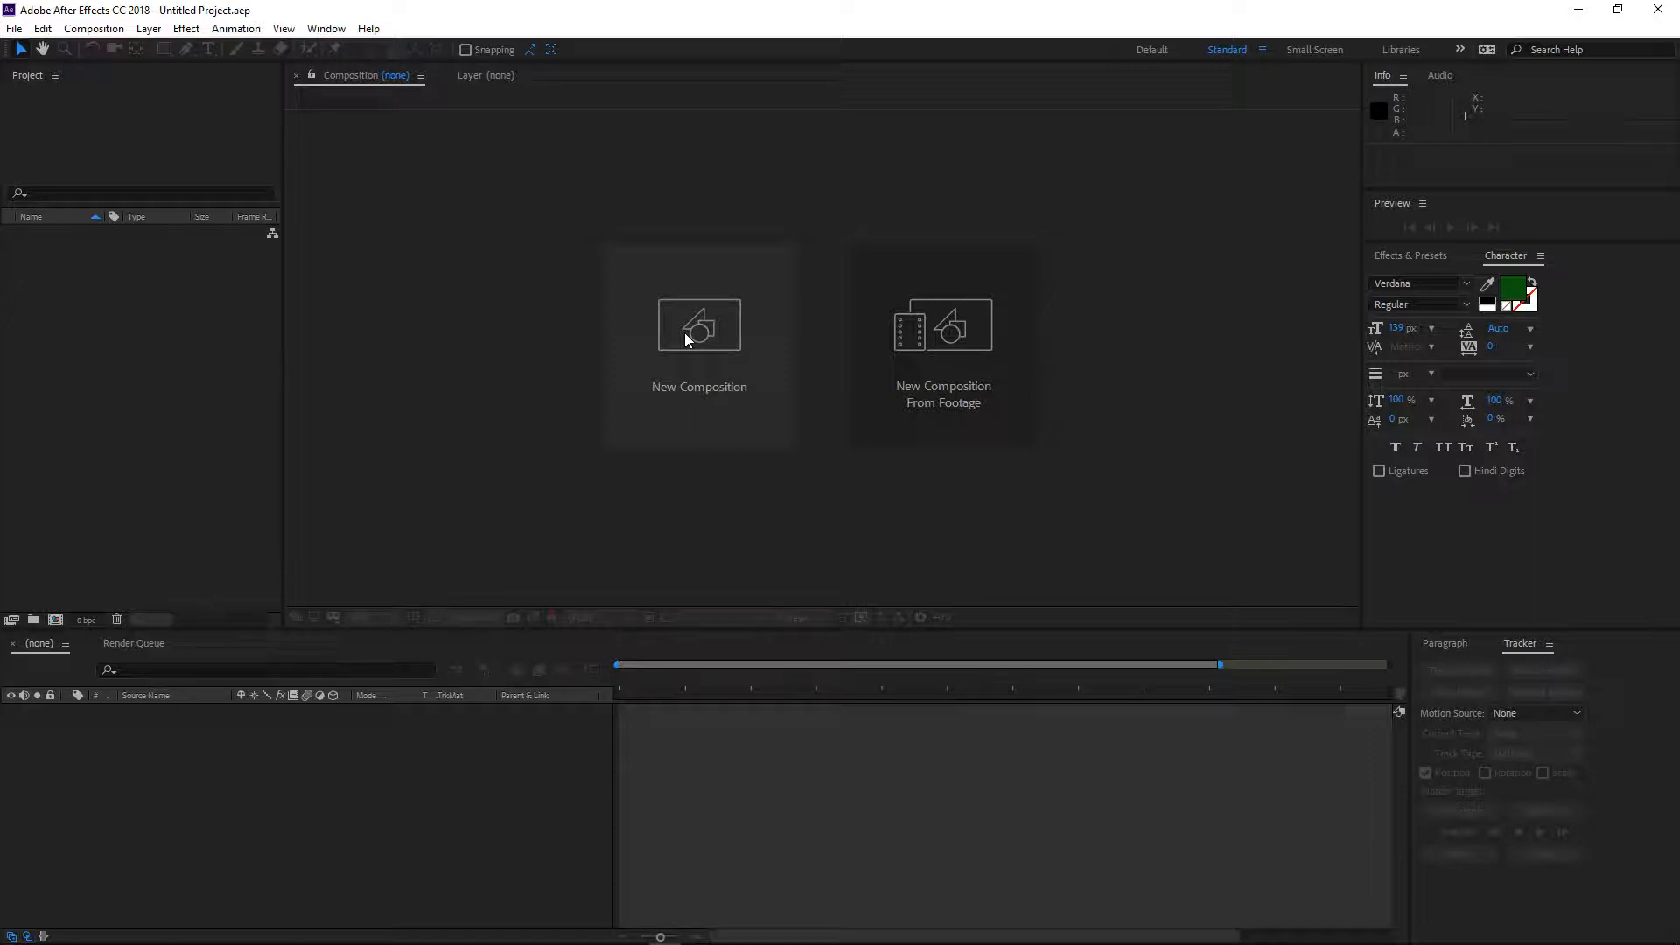
{"action": "left_click", "coordinate": [702, 333]}
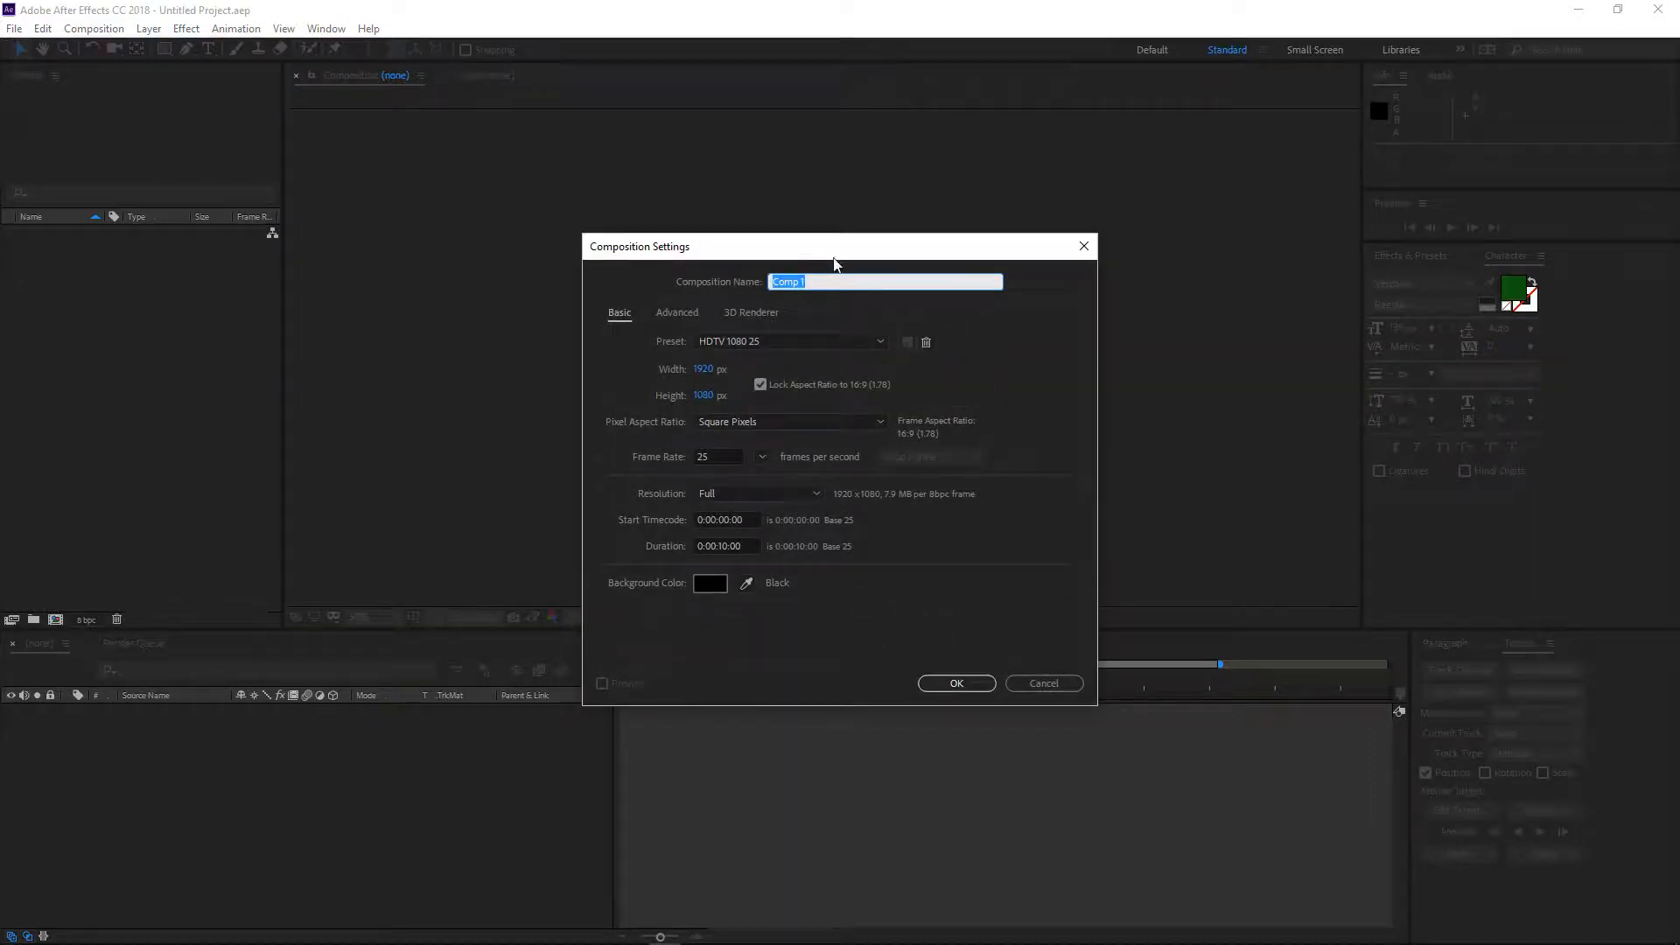
{"action": "left_click_drag", "start_coordinate": [800, 254], "coordinate": [738, 304]}
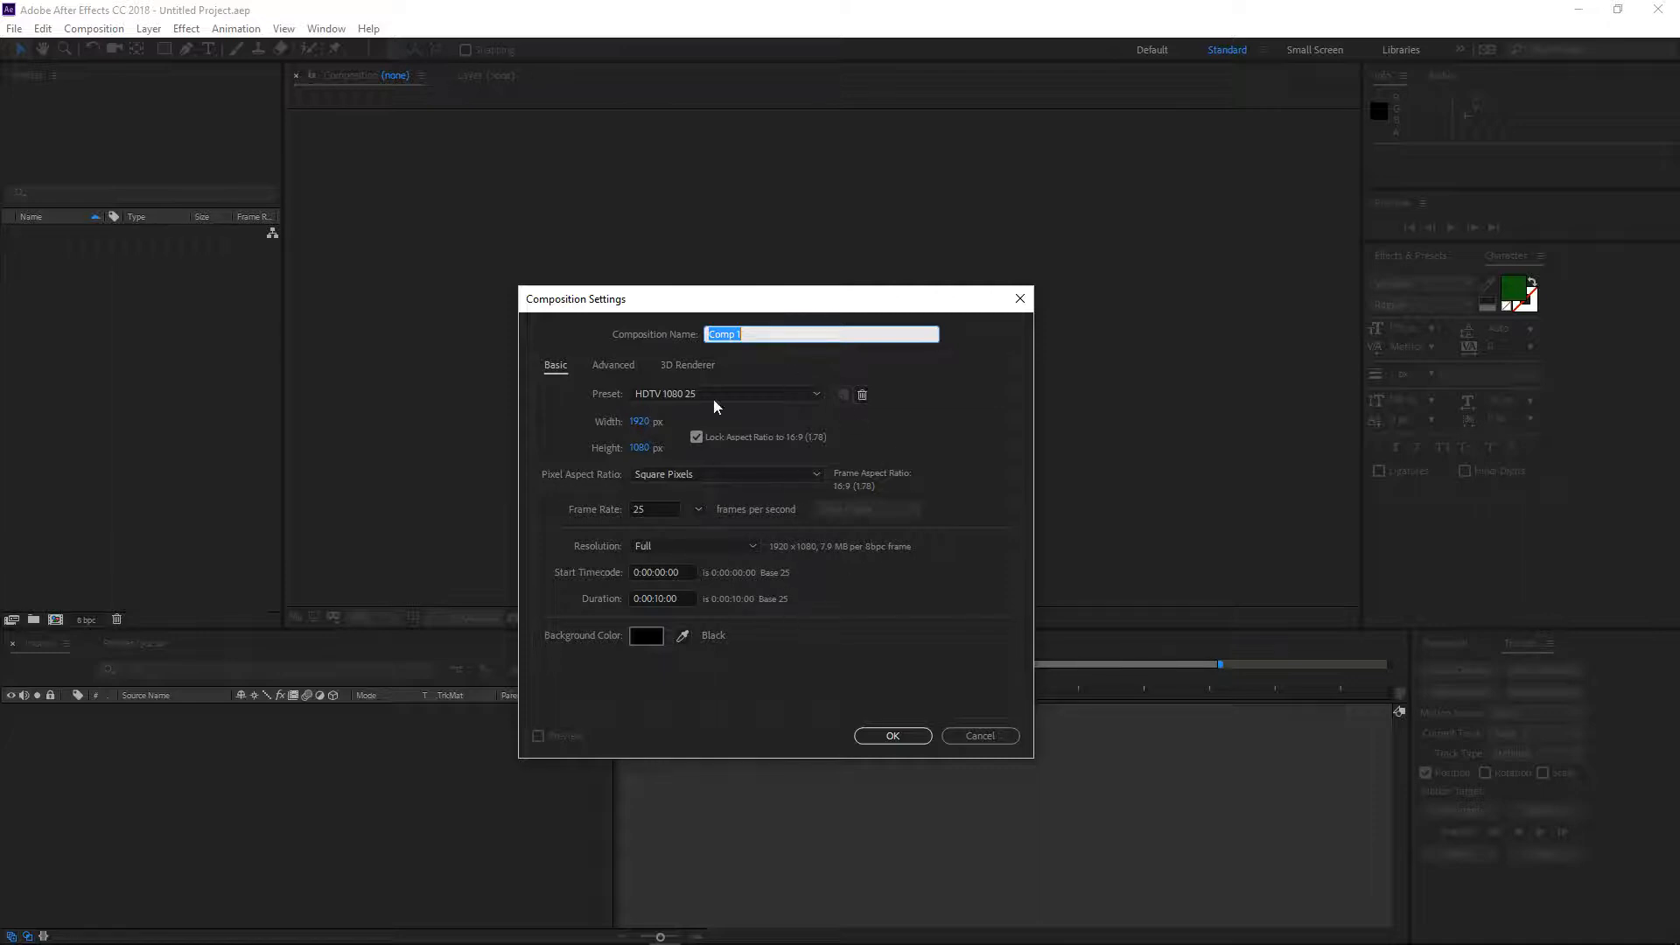
{"action": "left_click", "coordinate": [750, 398]}
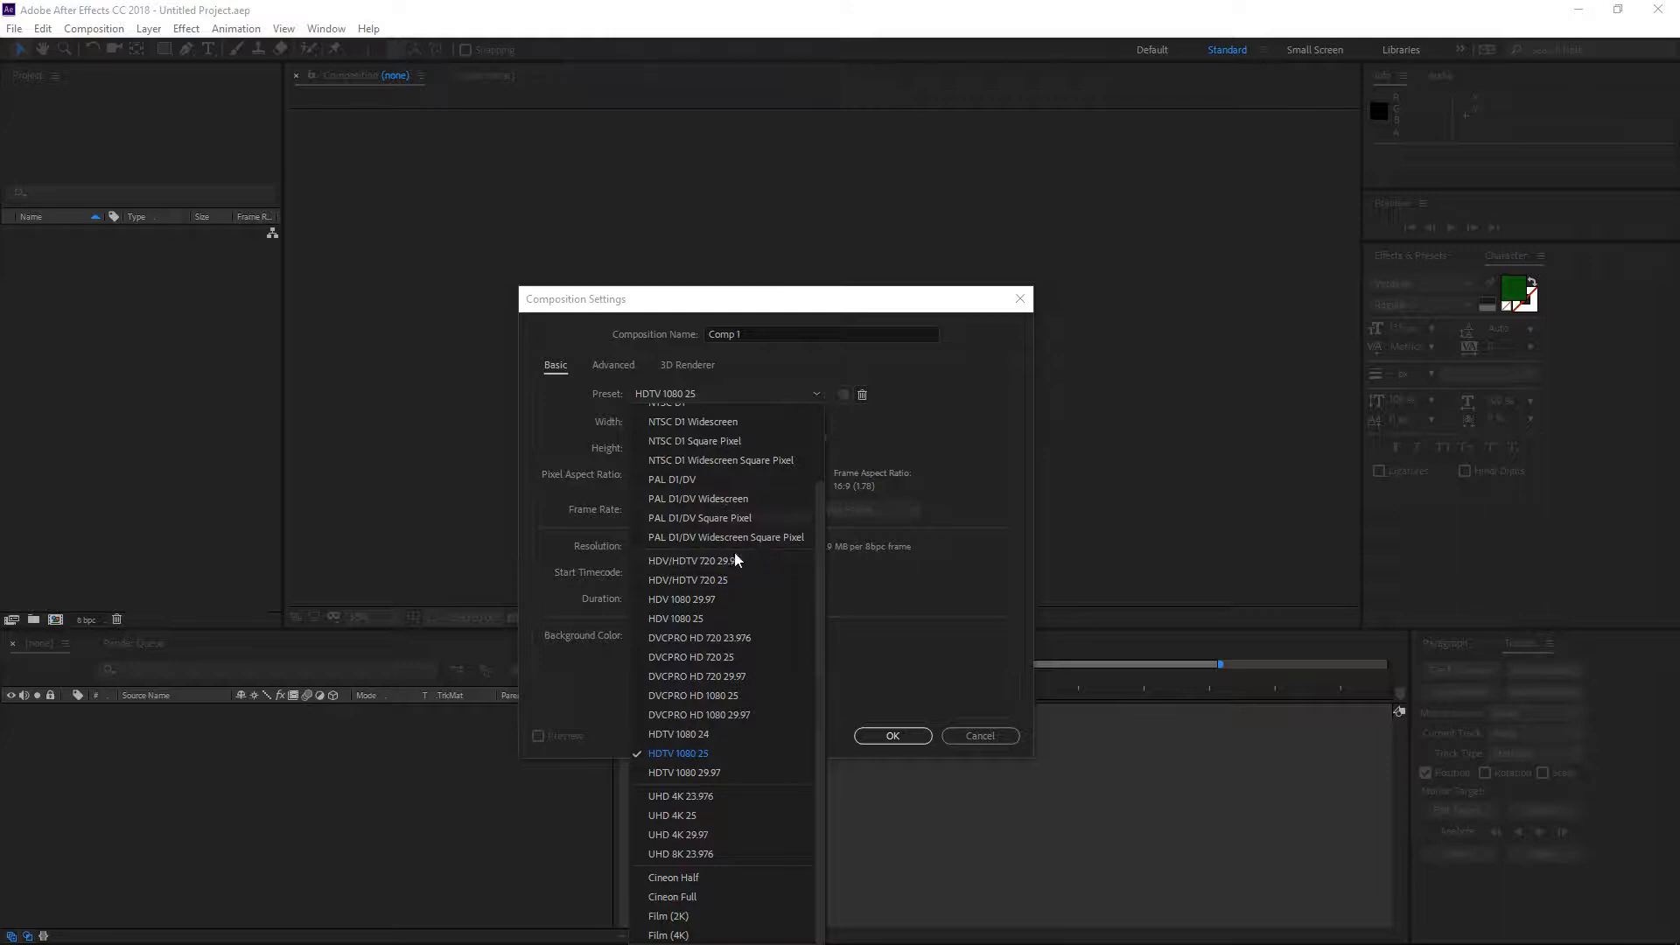
{"action": "scroll", "coordinate": [733, 691], "scroll_direction": "up", "scroll_amount": 2}
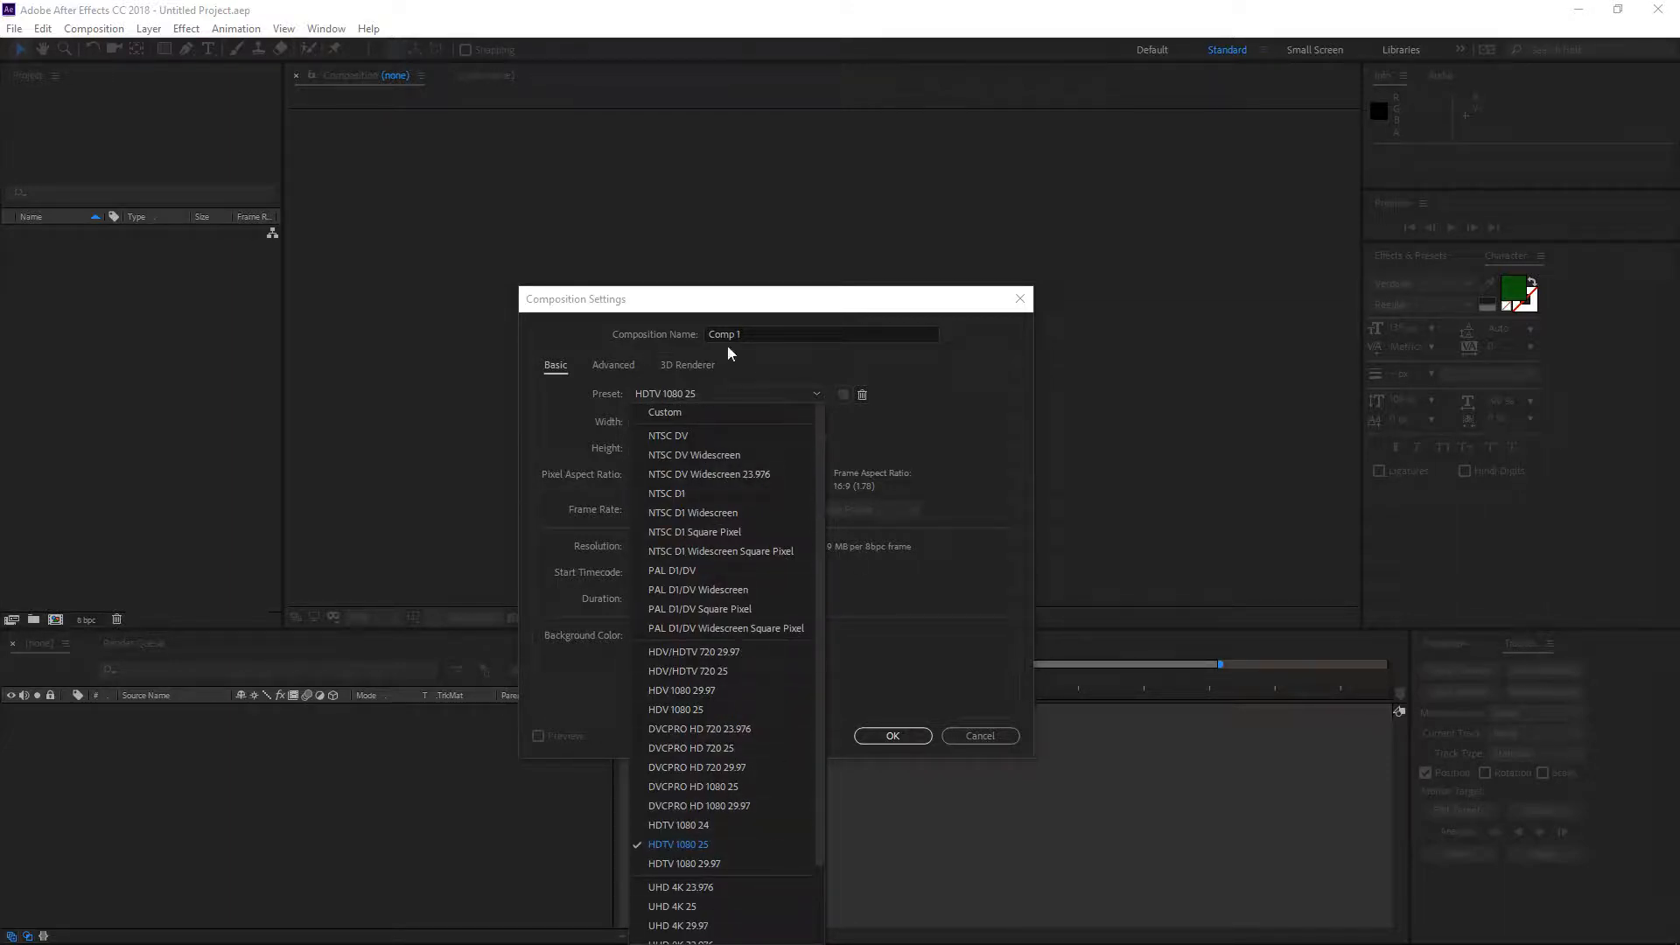
{"action": "left_click", "coordinate": [957, 365]}
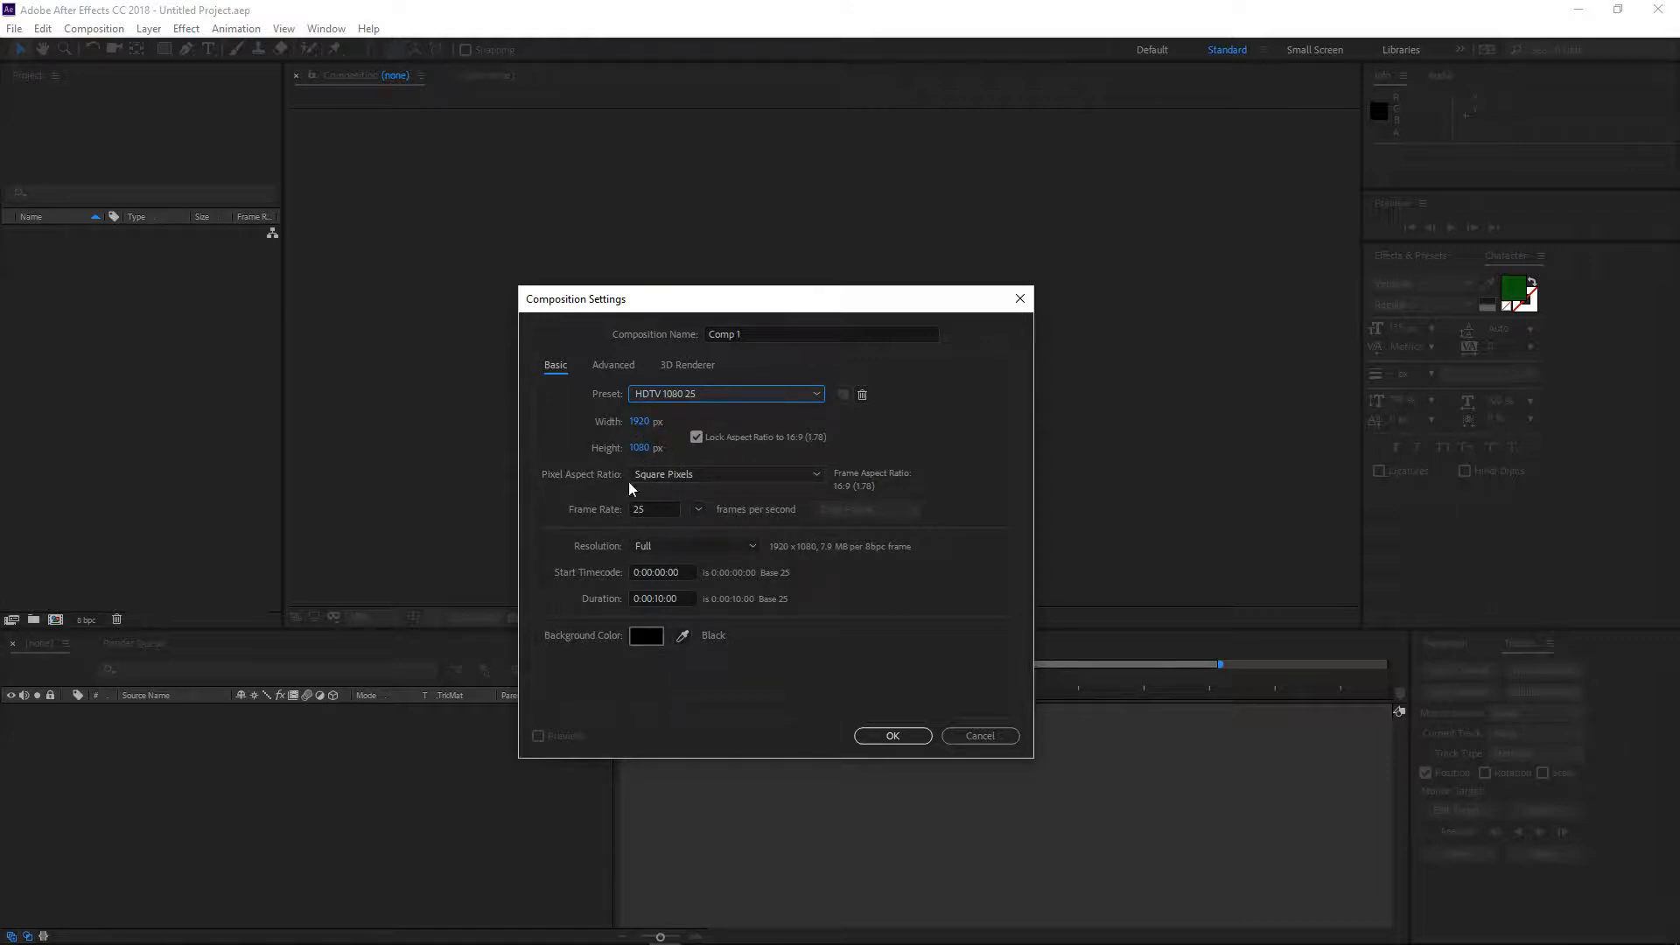
{"action": "left_click", "coordinate": [697, 510]}
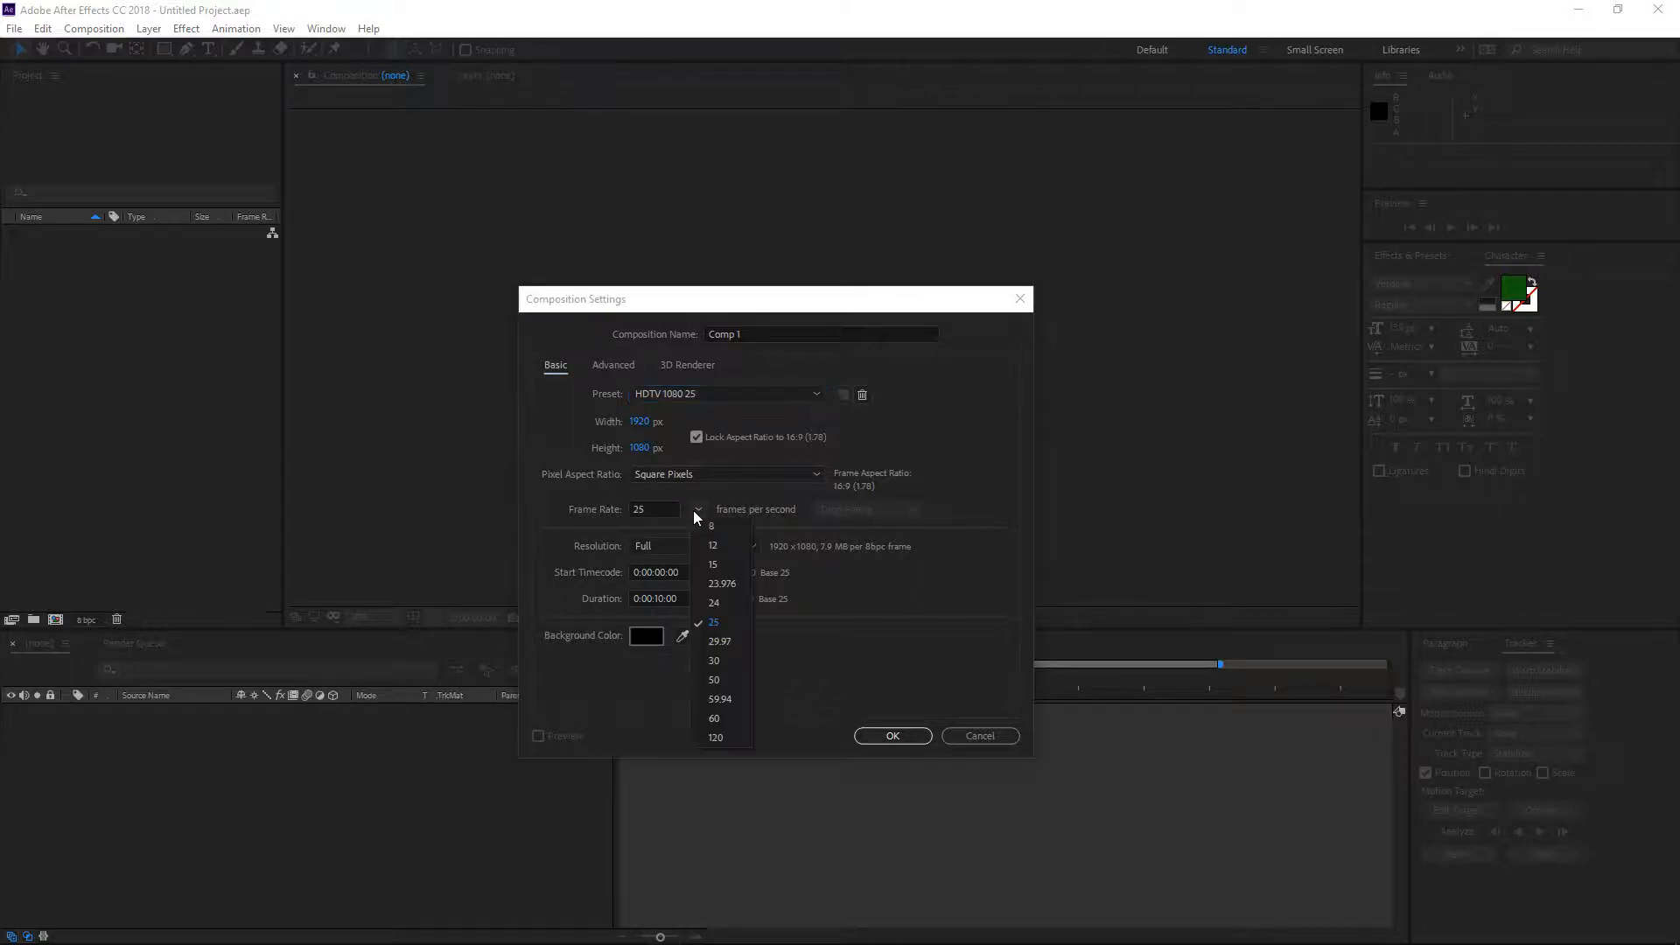
{"action": "left_click", "coordinate": [714, 660]}
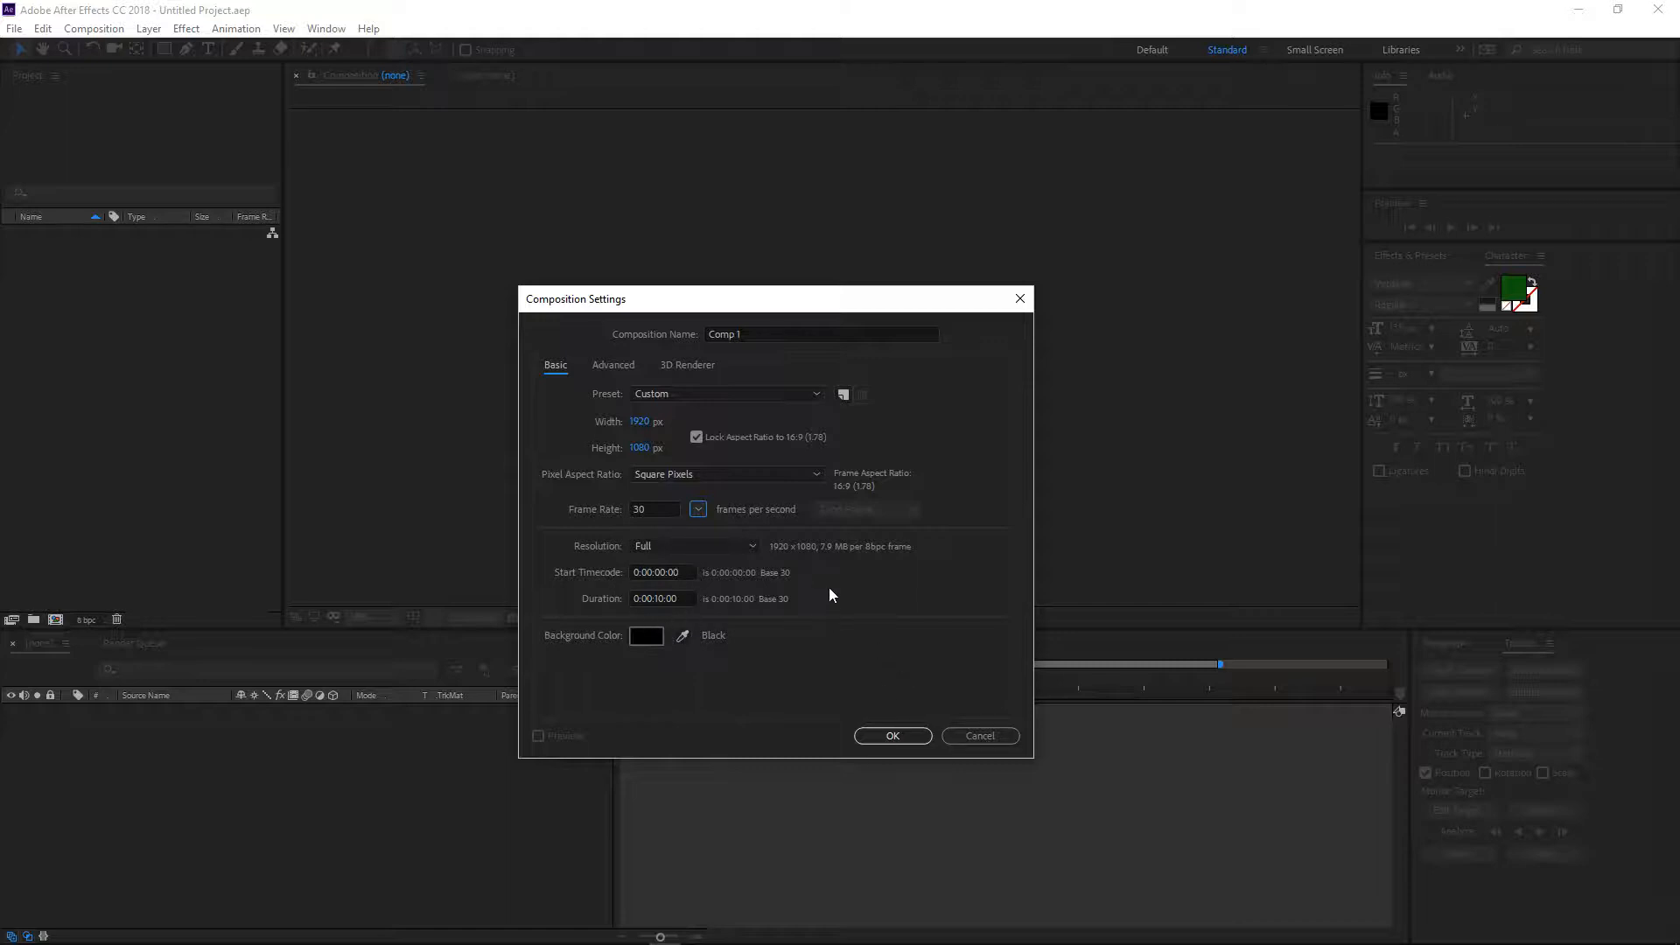
{"action": "left_click_drag", "start_coordinate": [763, 334], "coordinate": [691, 327]}
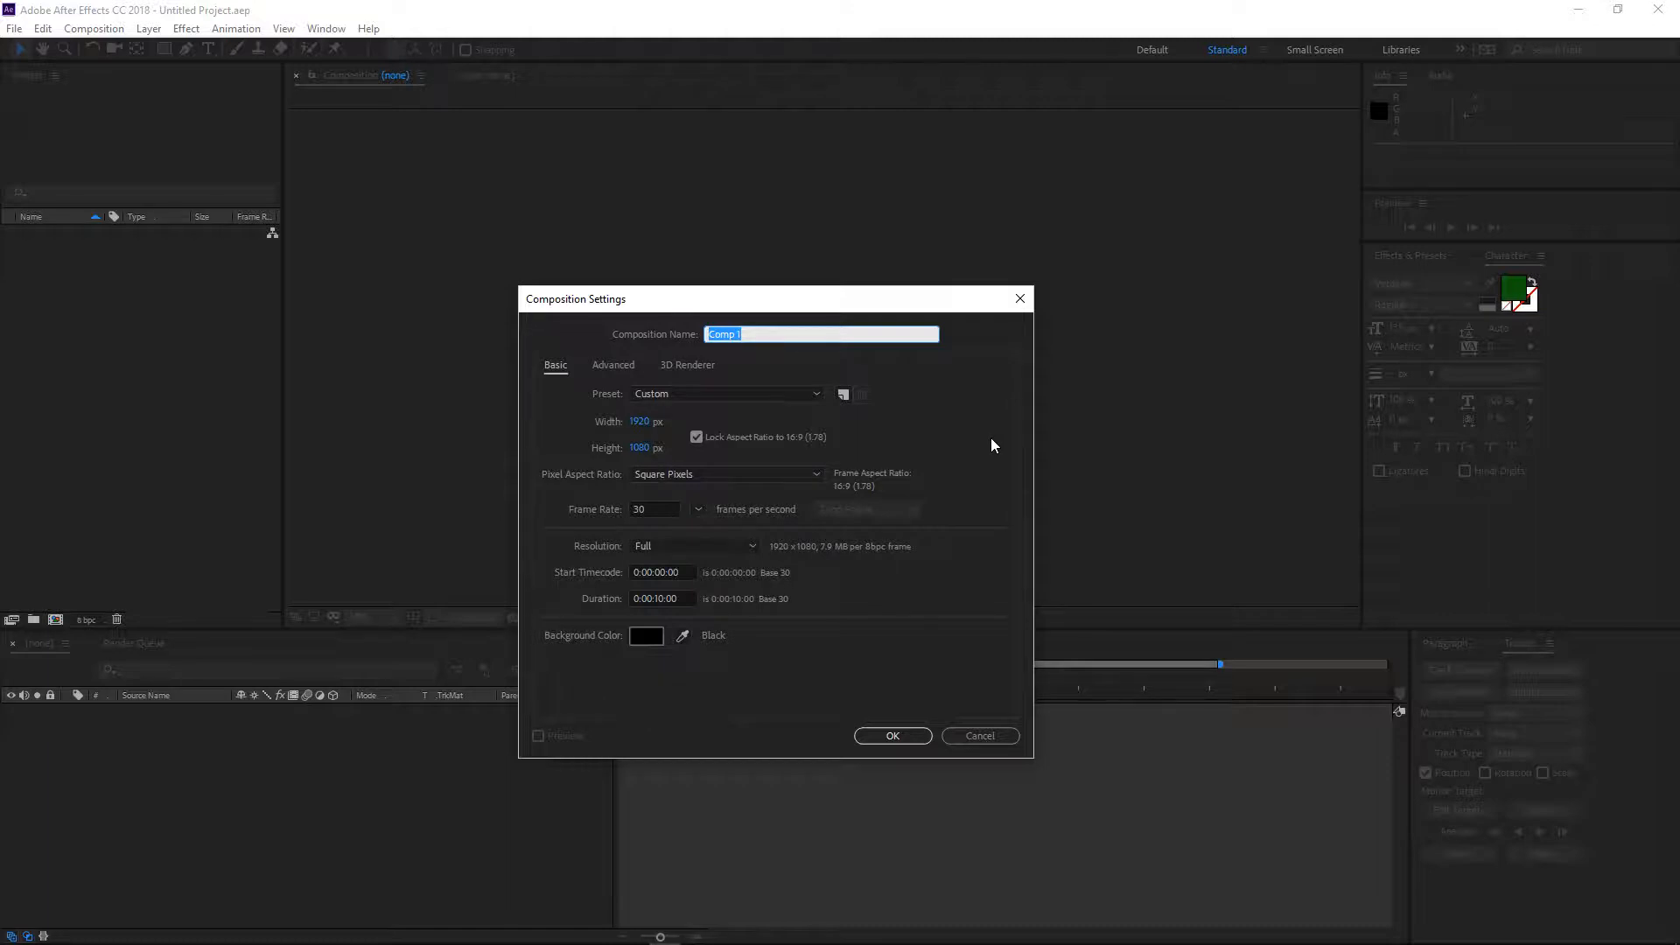
{"action": "type", "text": "MG Class1"}
{"action": "left_click", "coordinate": [886, 738]}
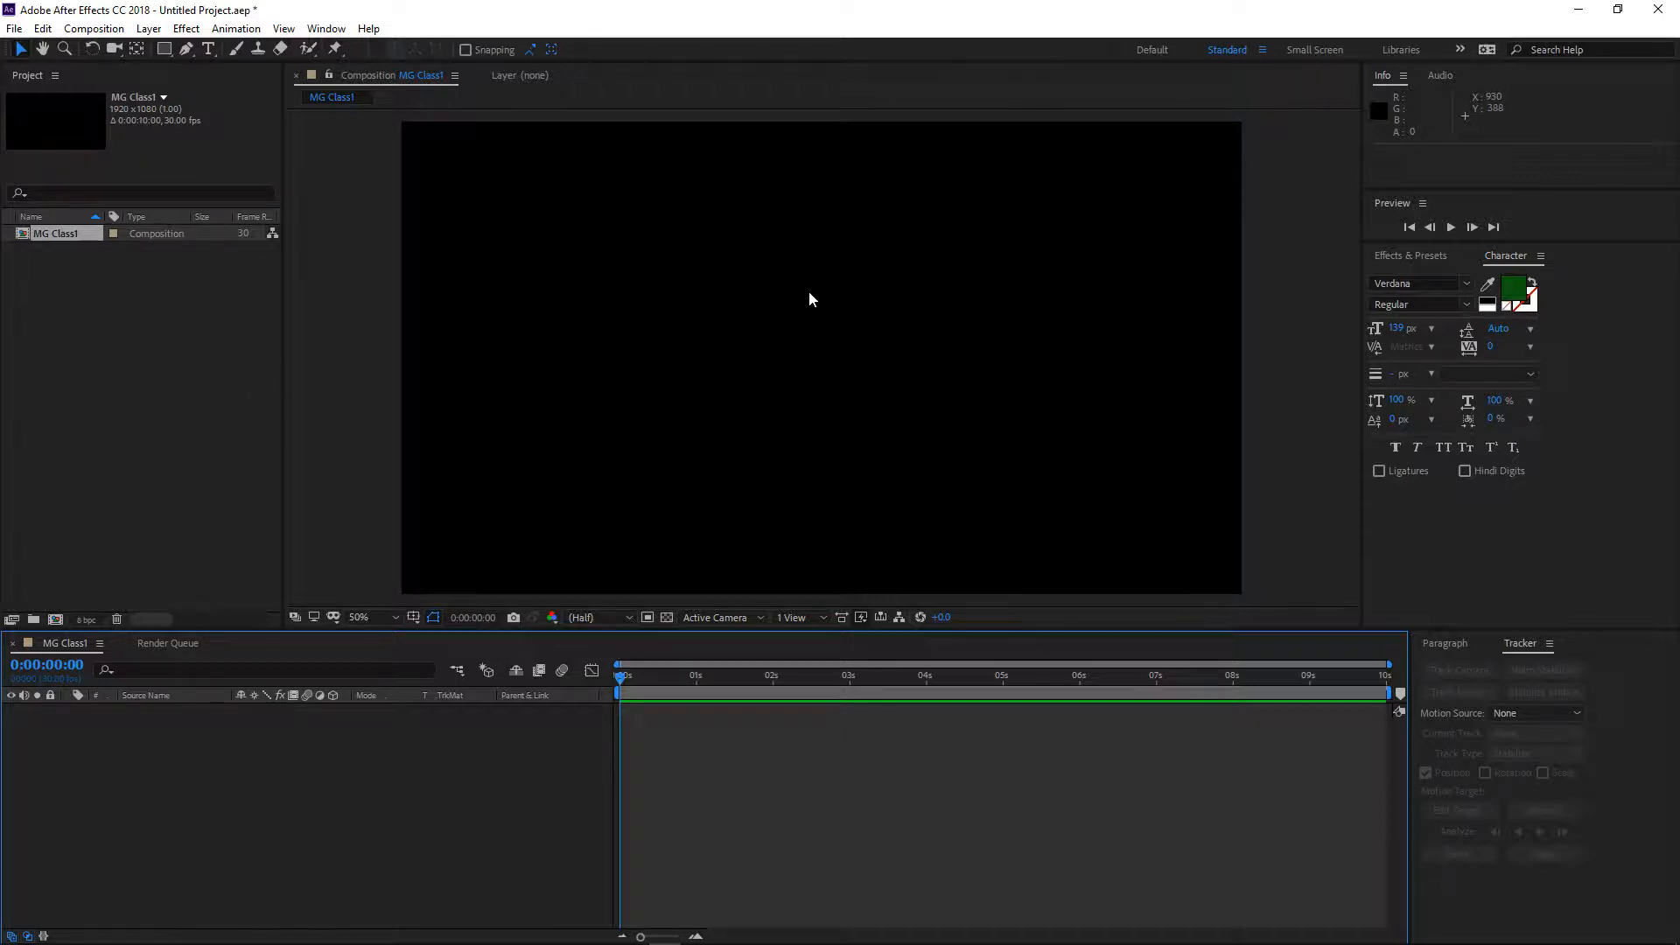
{"action": "scroll", "coordinate": [774, 287], "scroll_direction": "down", "scroll_amount": 2}
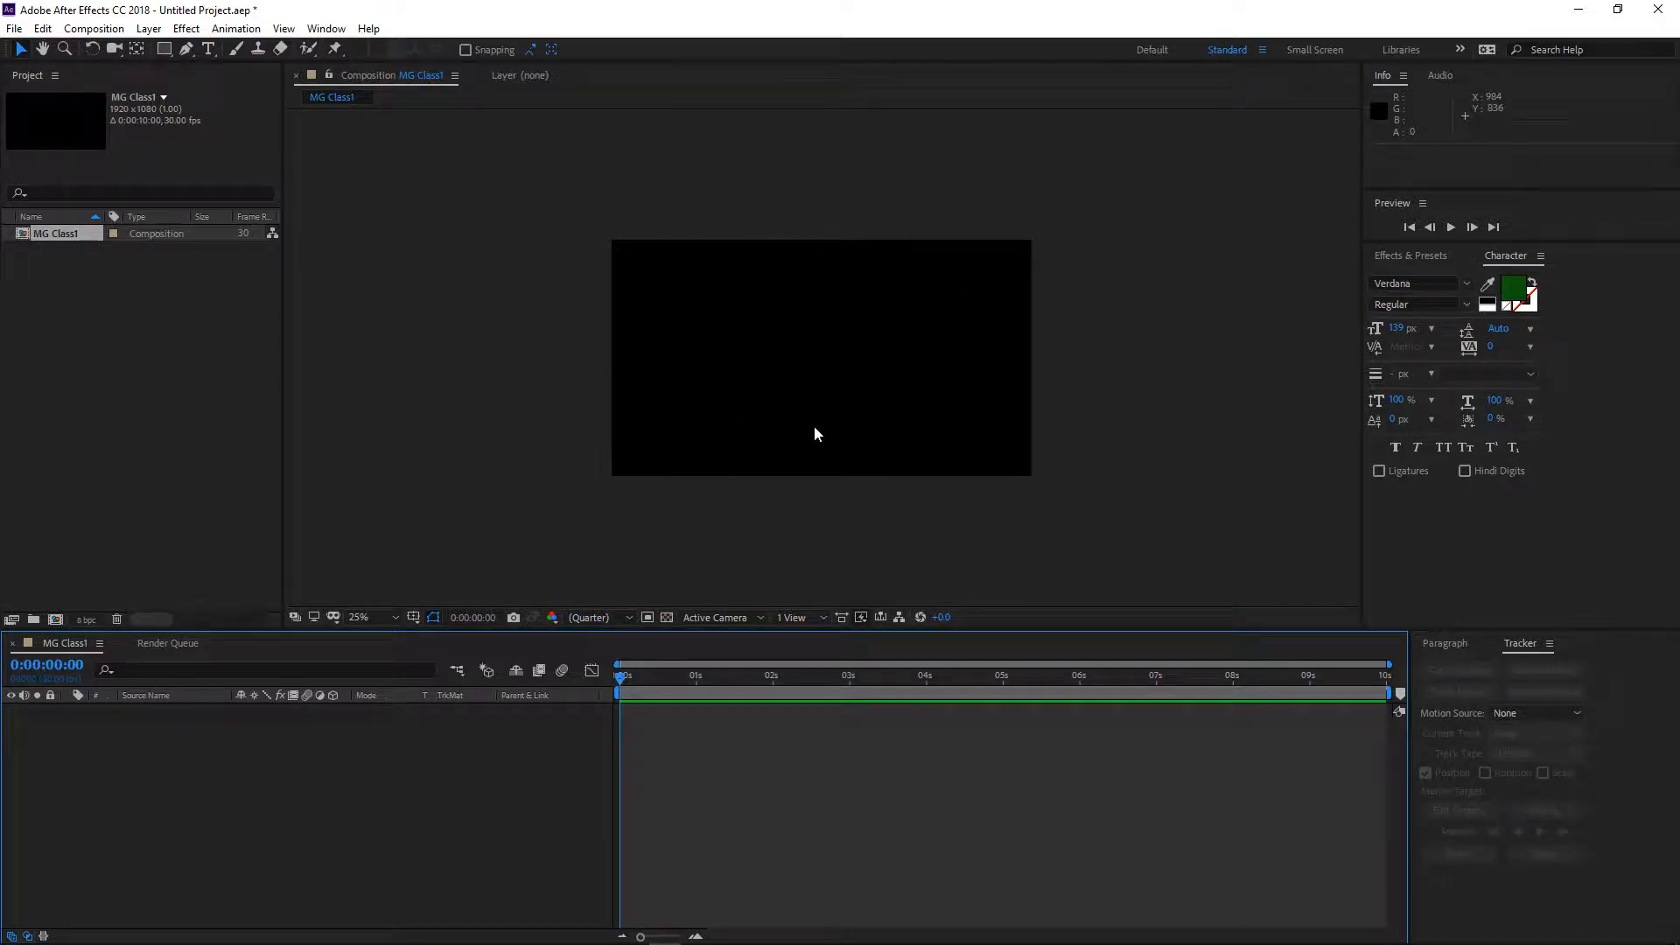
{"action": "key", "text": "period"}
{"action": "key", "text": "period"}
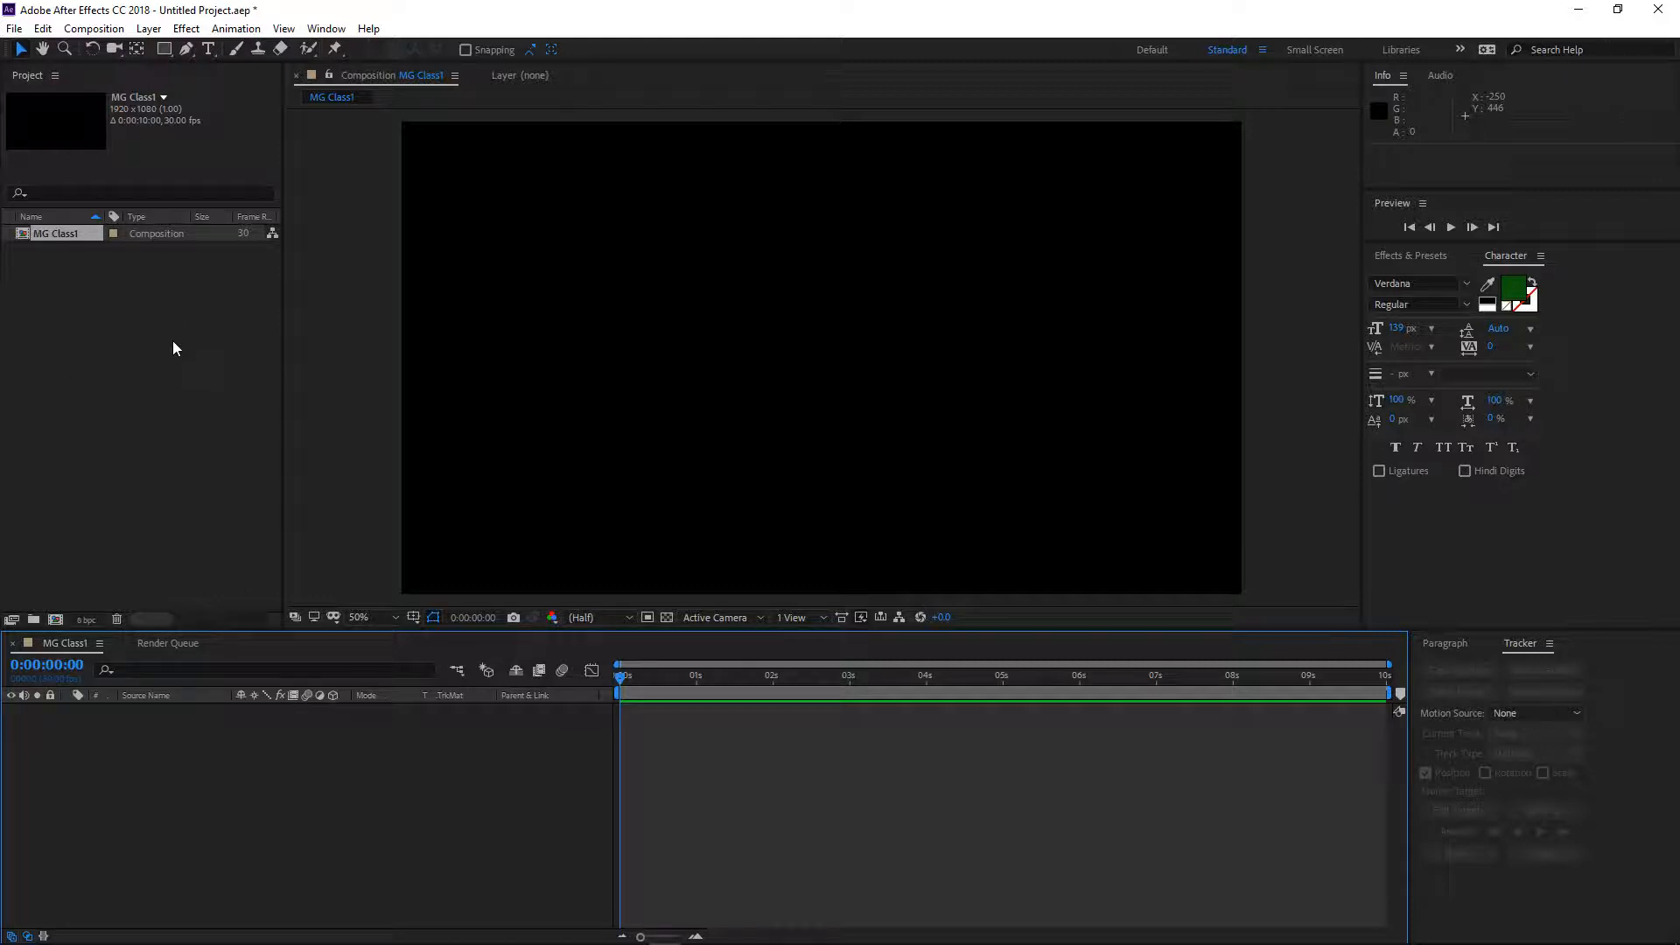
Import the video file DJI_0027.MP4 from the Desktop into the project as footage
{"action": "right_click", "coordinate": [134, 310]}
{"action": "mouse_move", "coordinate": [198, 402]}
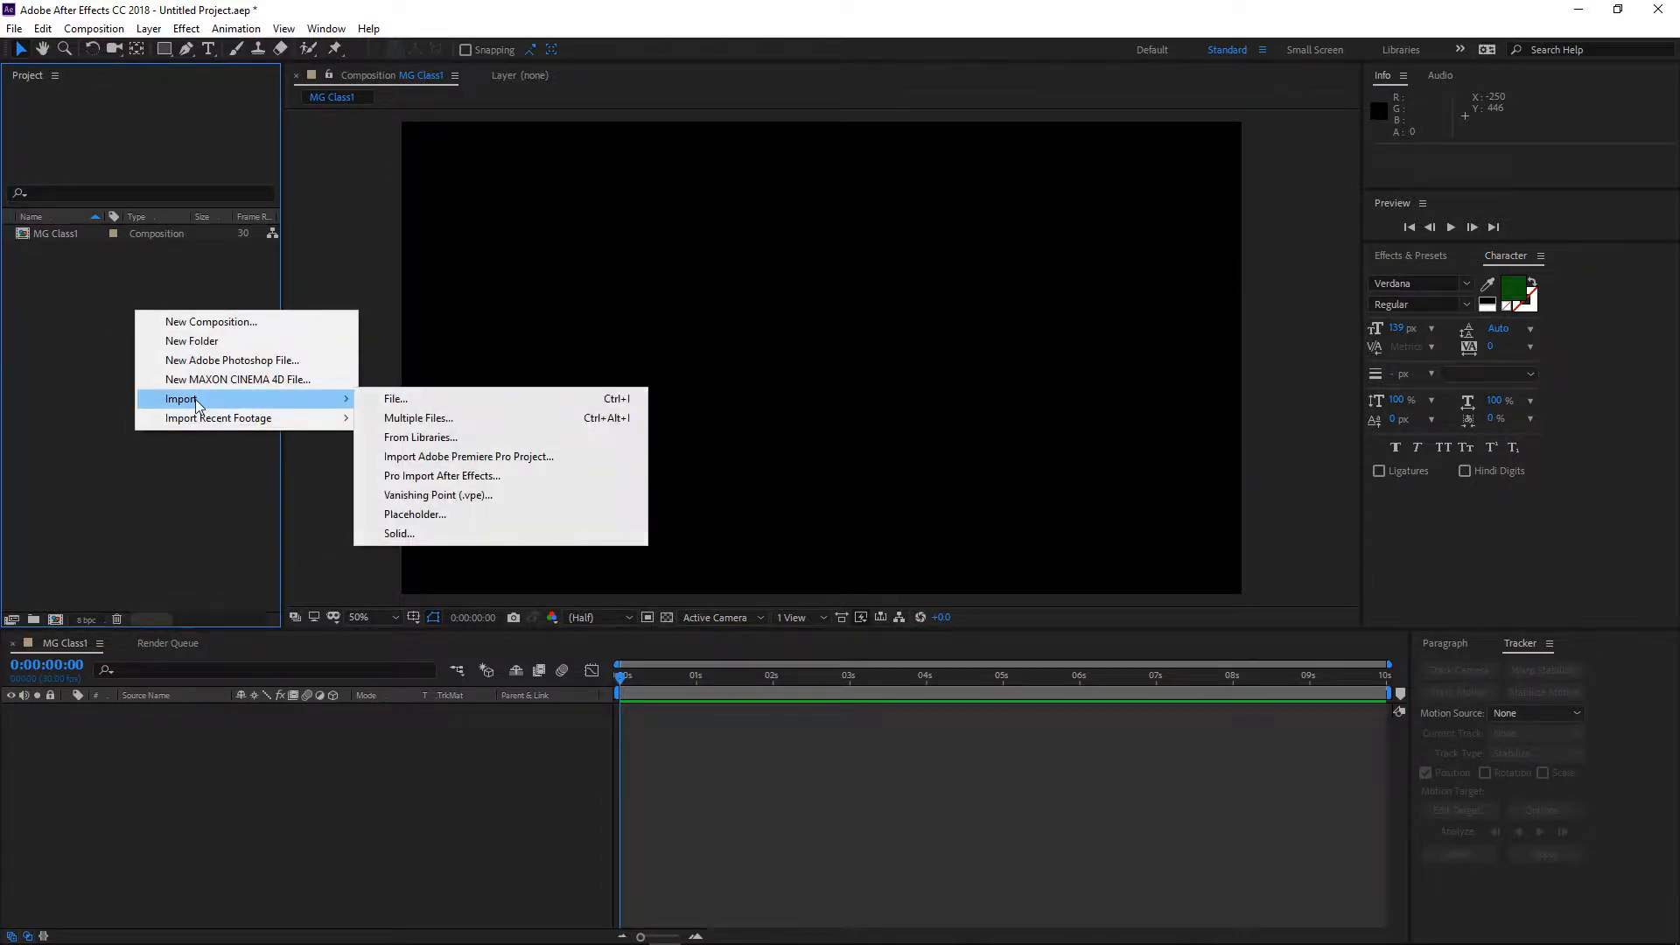
{"action": "left_click", "coordinate": [421, 402]}
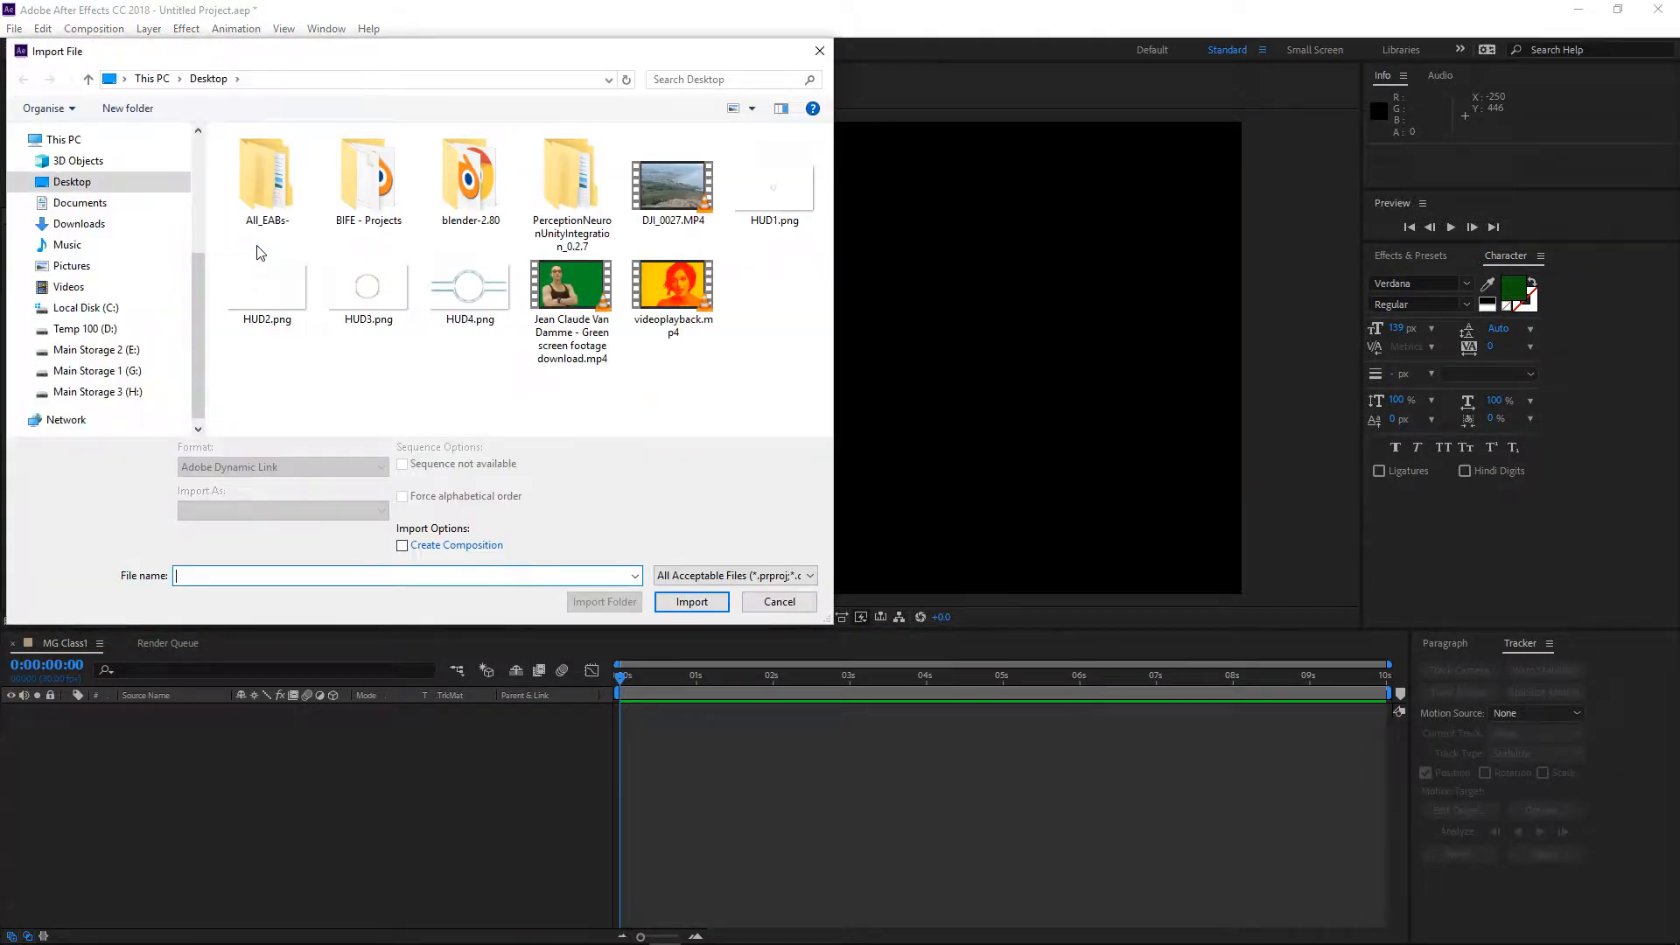
{"action": "left_click", "coordinate": [681, 183]}
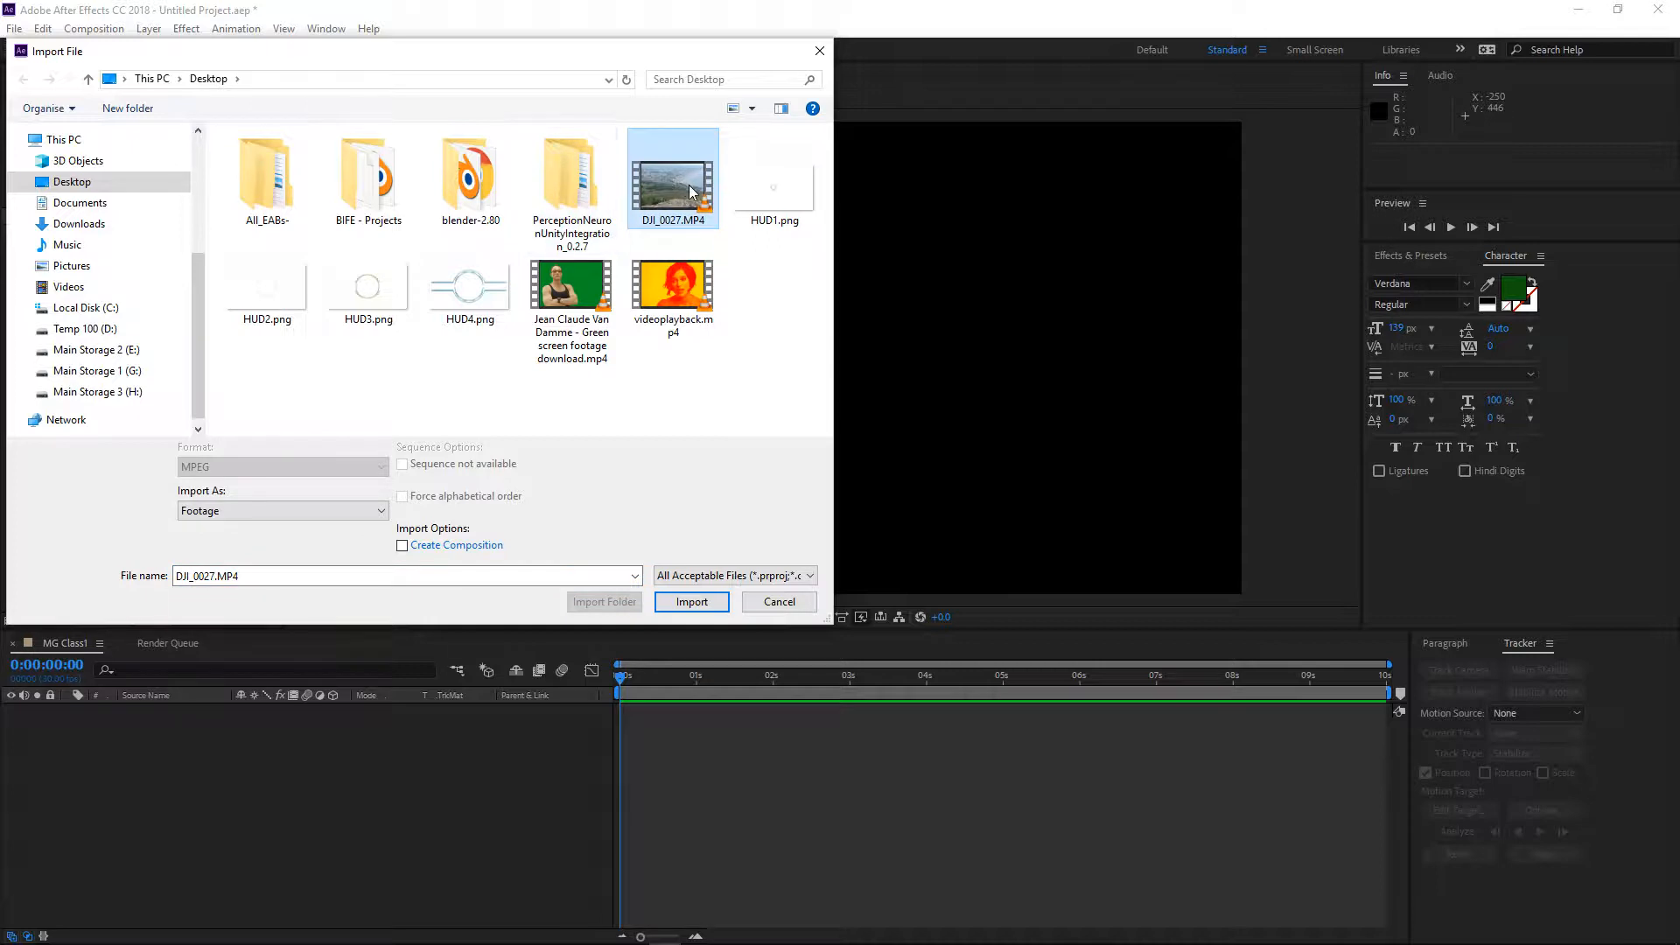
{"action": "left_click", "coordinate": [691, 602]}
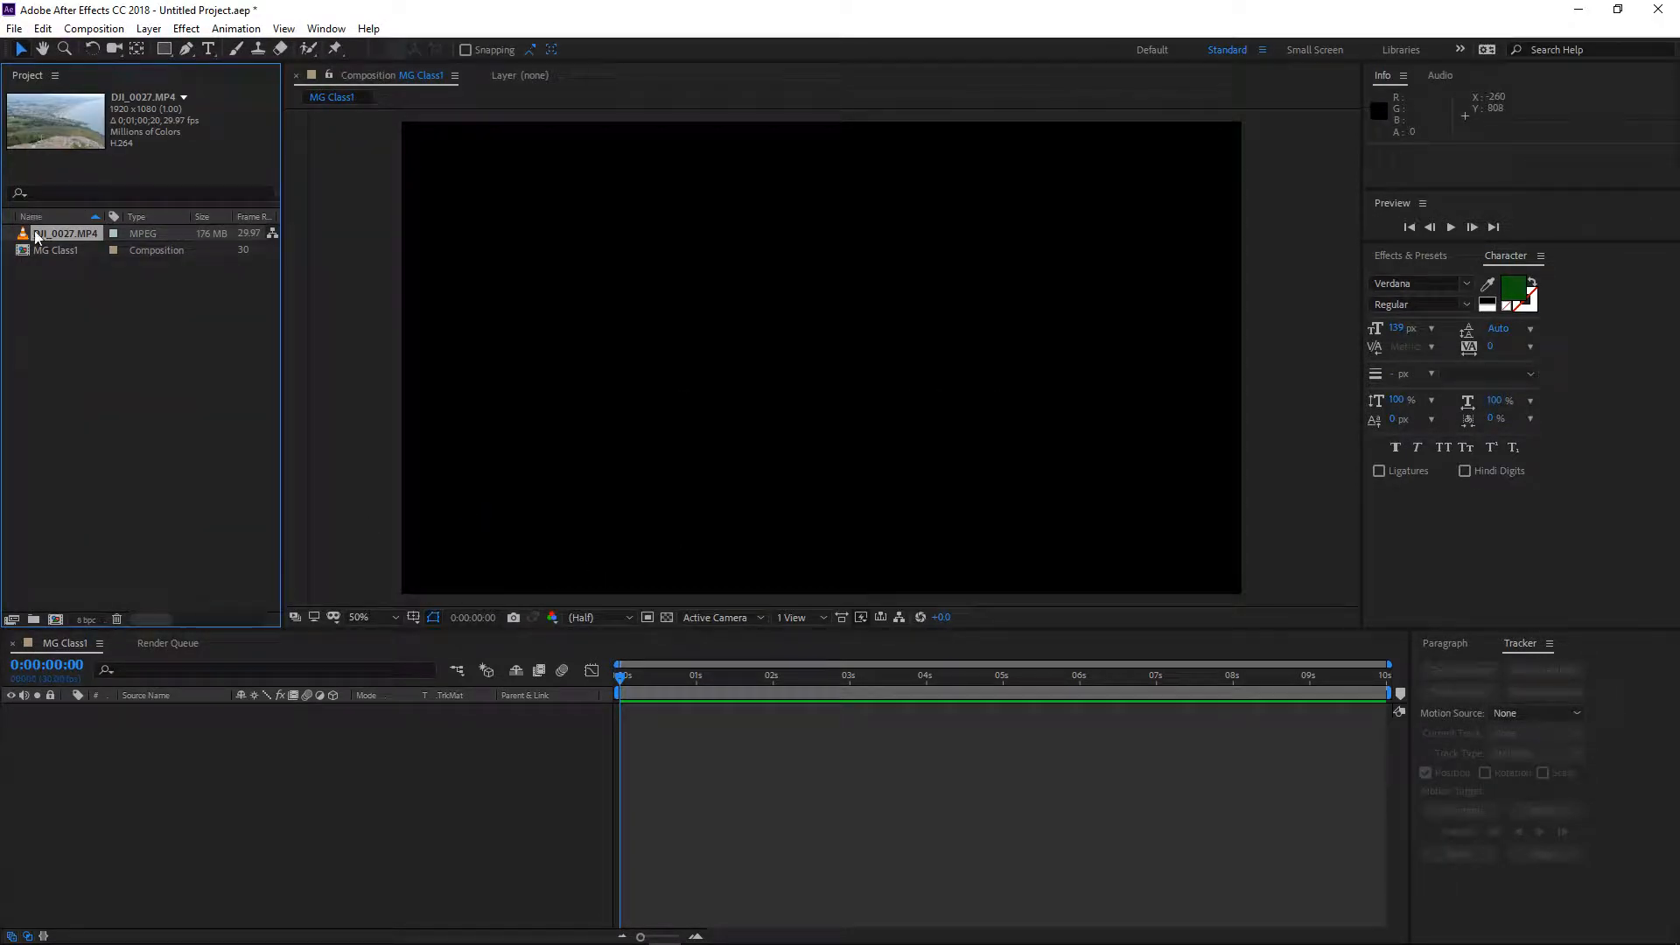
Open the DJI_0027.MP4 clip in the footage viewer and scrub through it to 0;00;44;00
{"action": "double_click", "coordinate": [26, 235]}
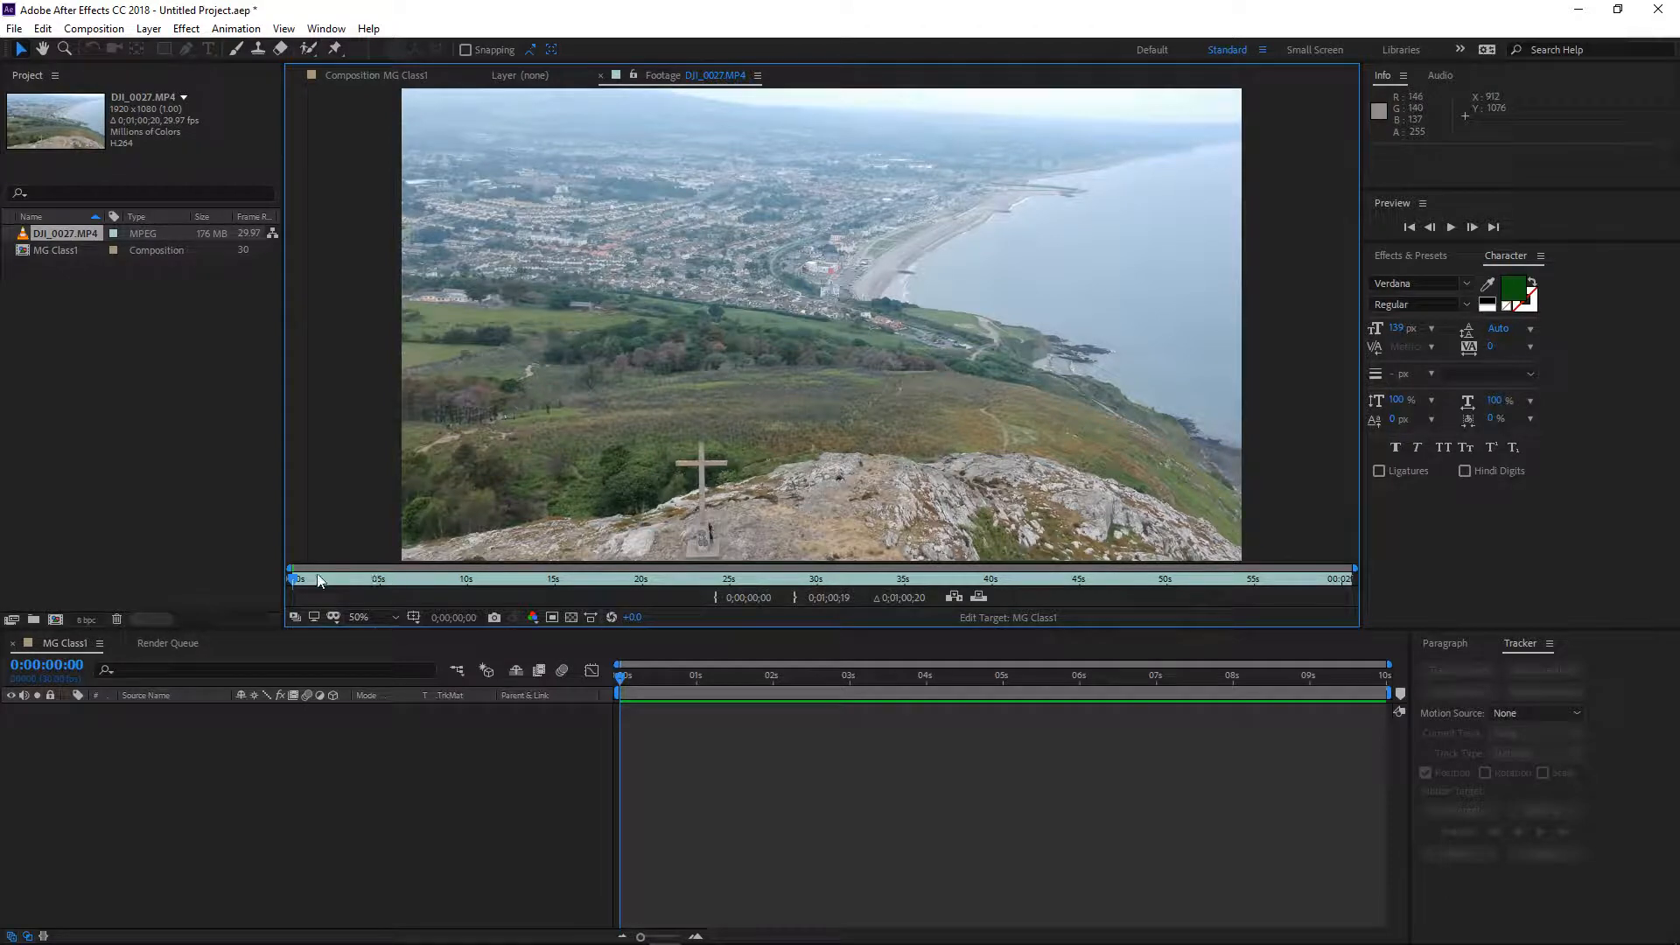
{"action": "left_click", "coordinate": [421, 579]}
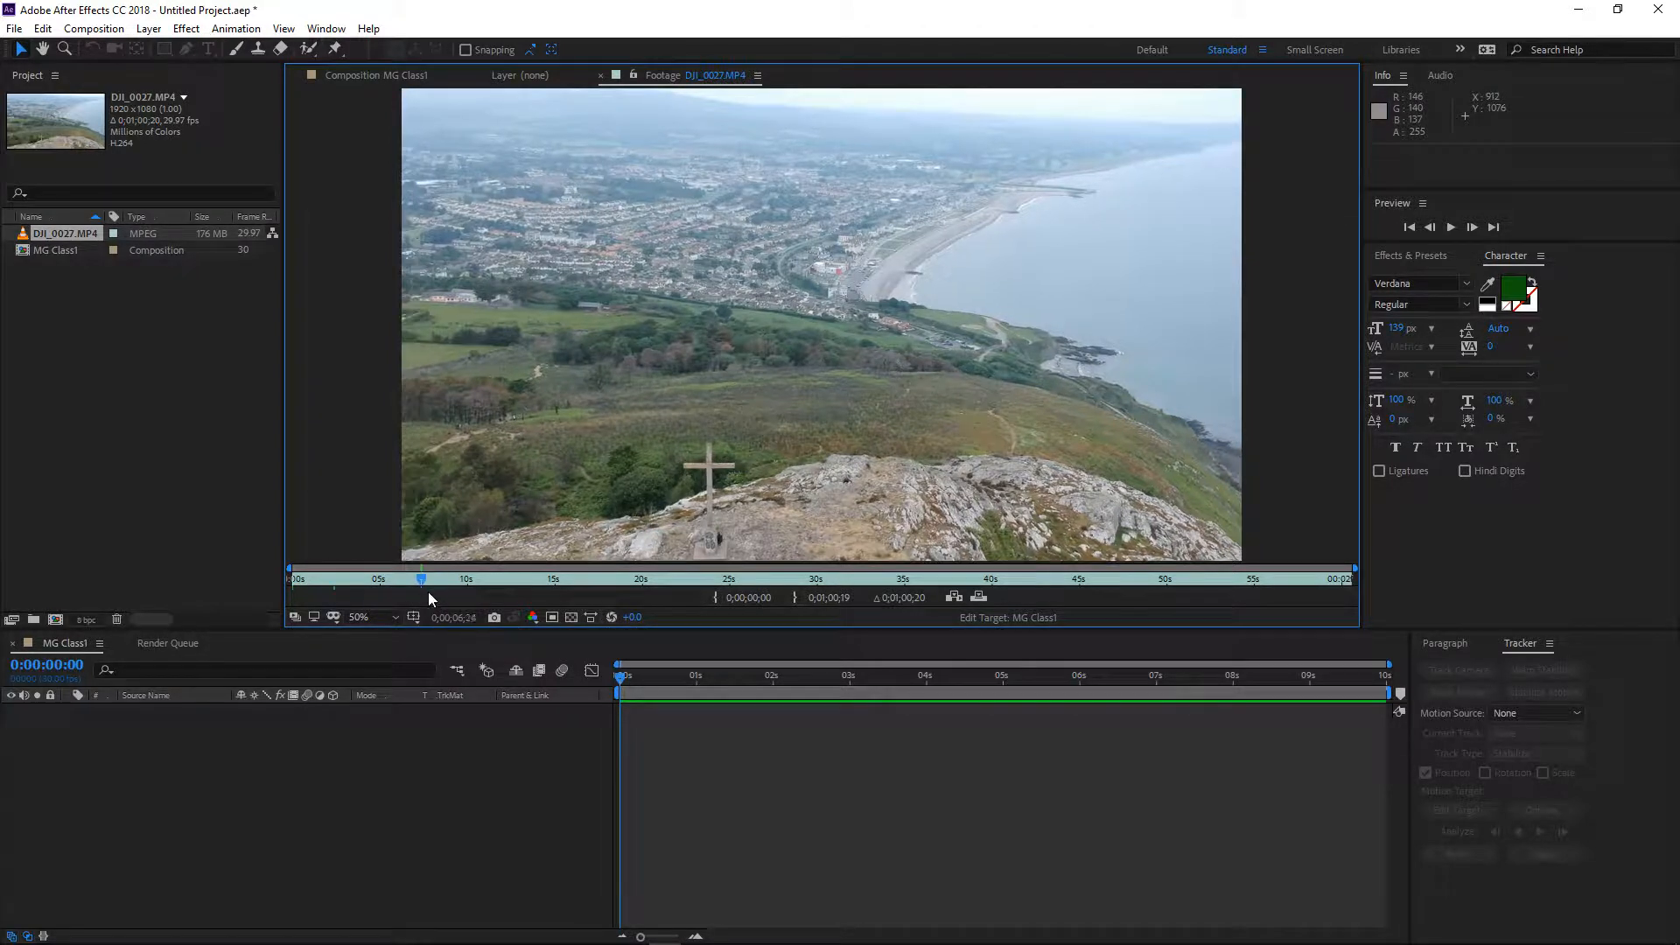
{"action": "left_click_drag", "start_coordinate": [575, 590], "coordinate": [1062, 578]}
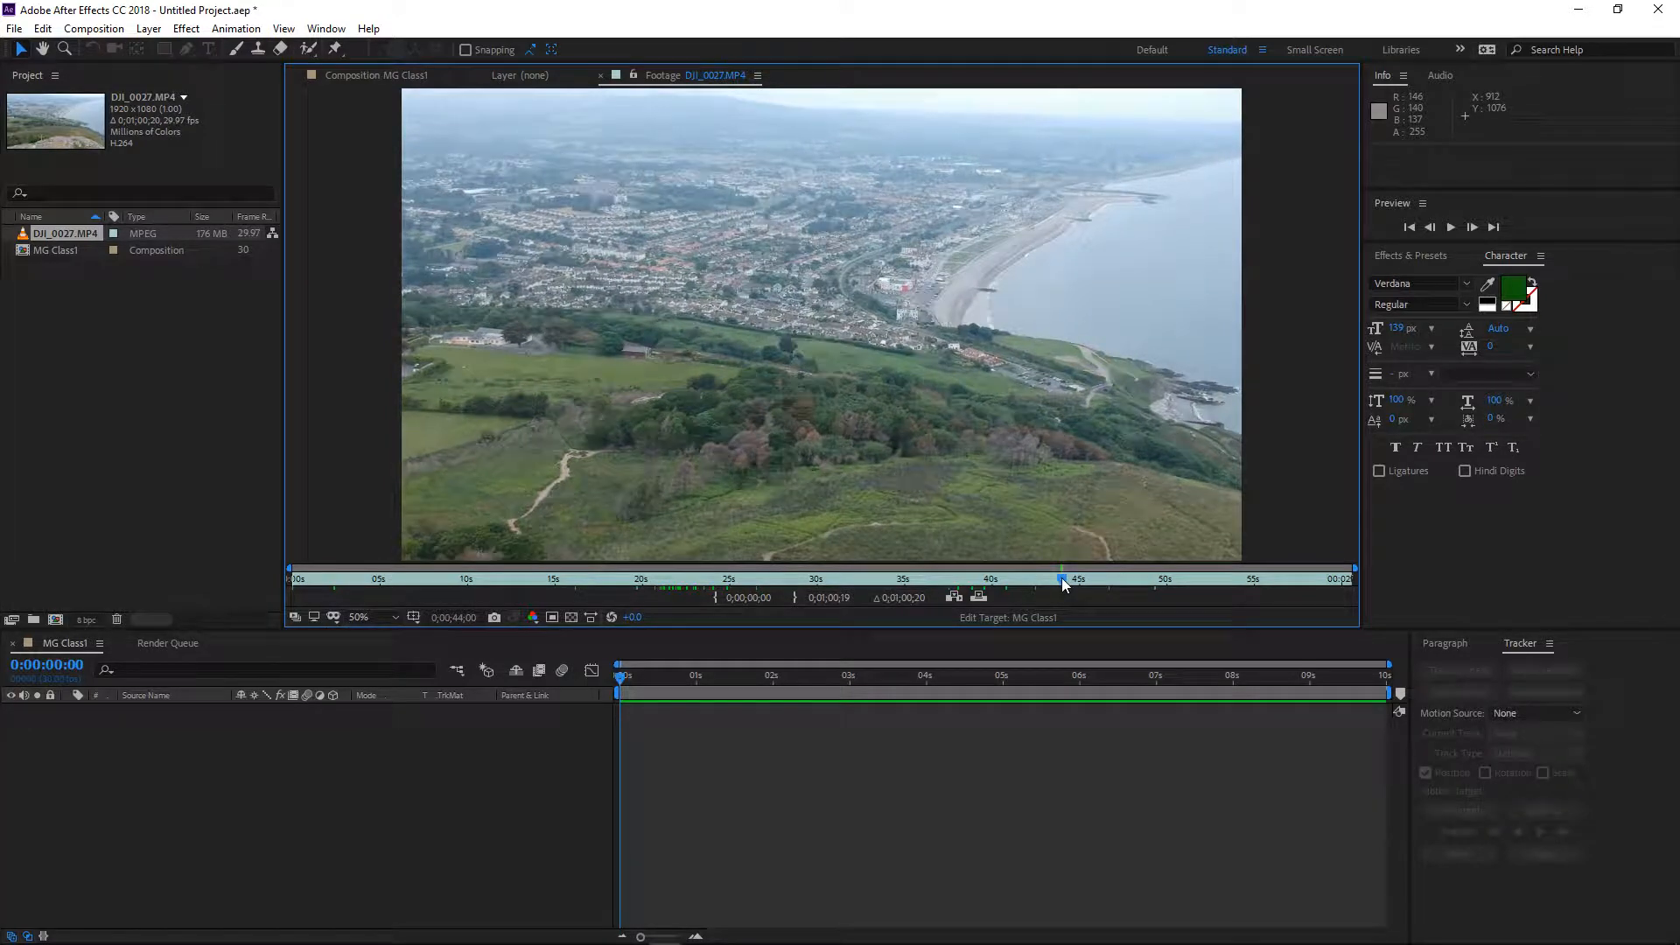
Set the clip's in point at 0;00;44;00 and preview the footage from there
{"action": "left_click", "coordinate": [714, 597]}
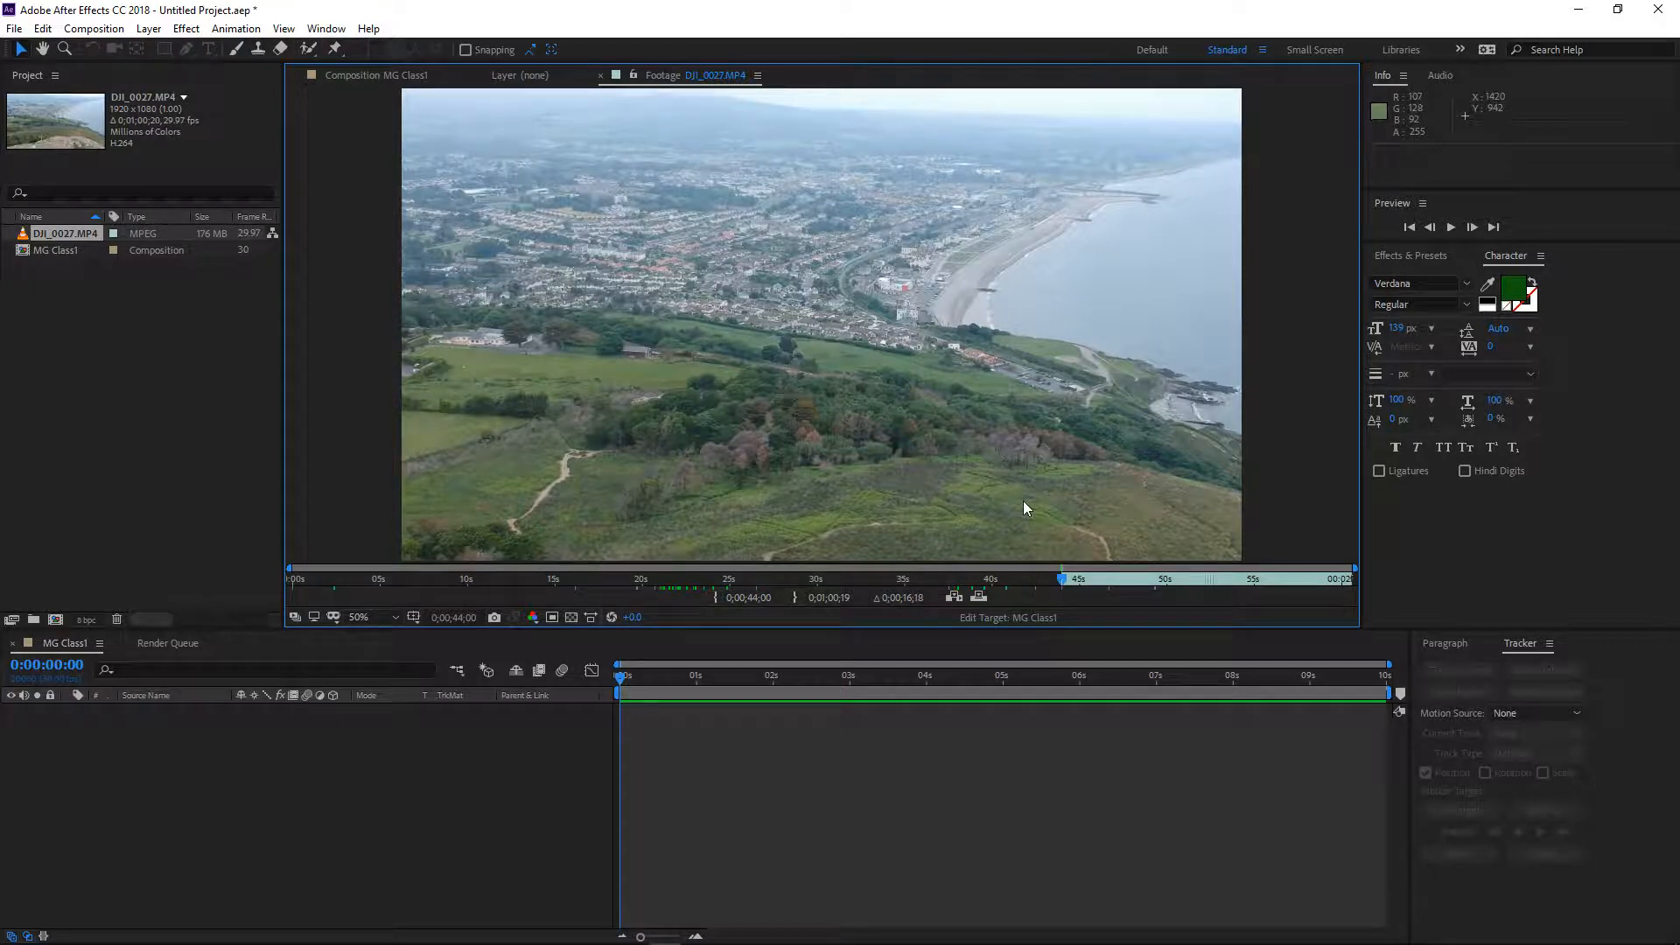
{"action": "key", "text": "space"}
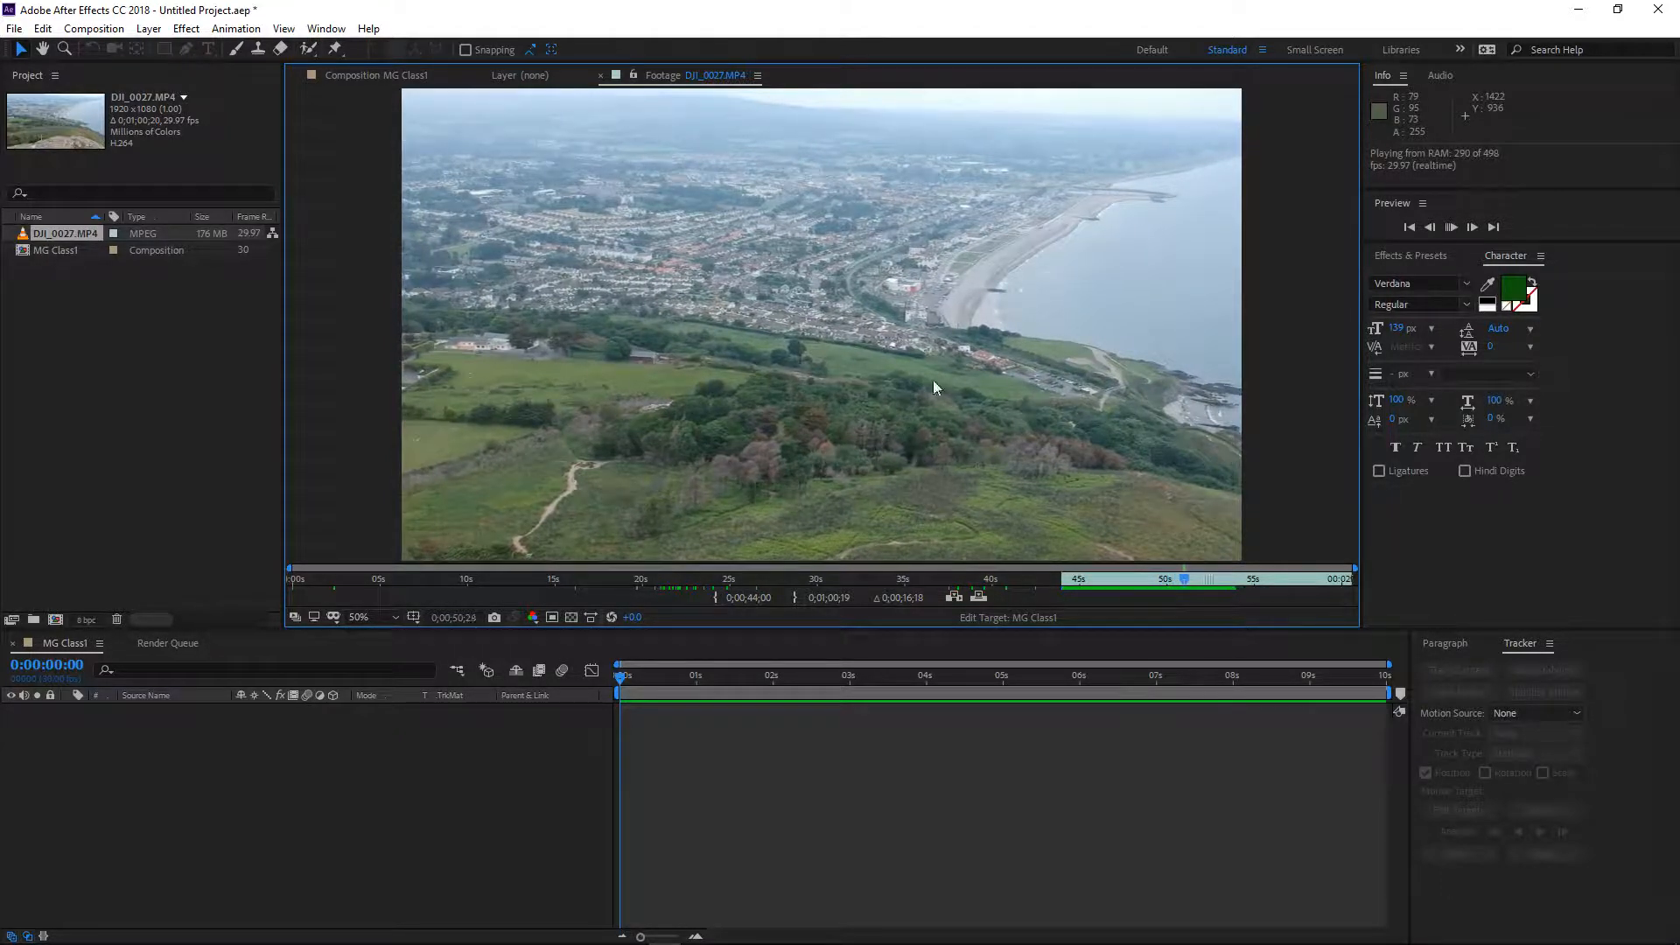
{"action": "key", "text": "space"}
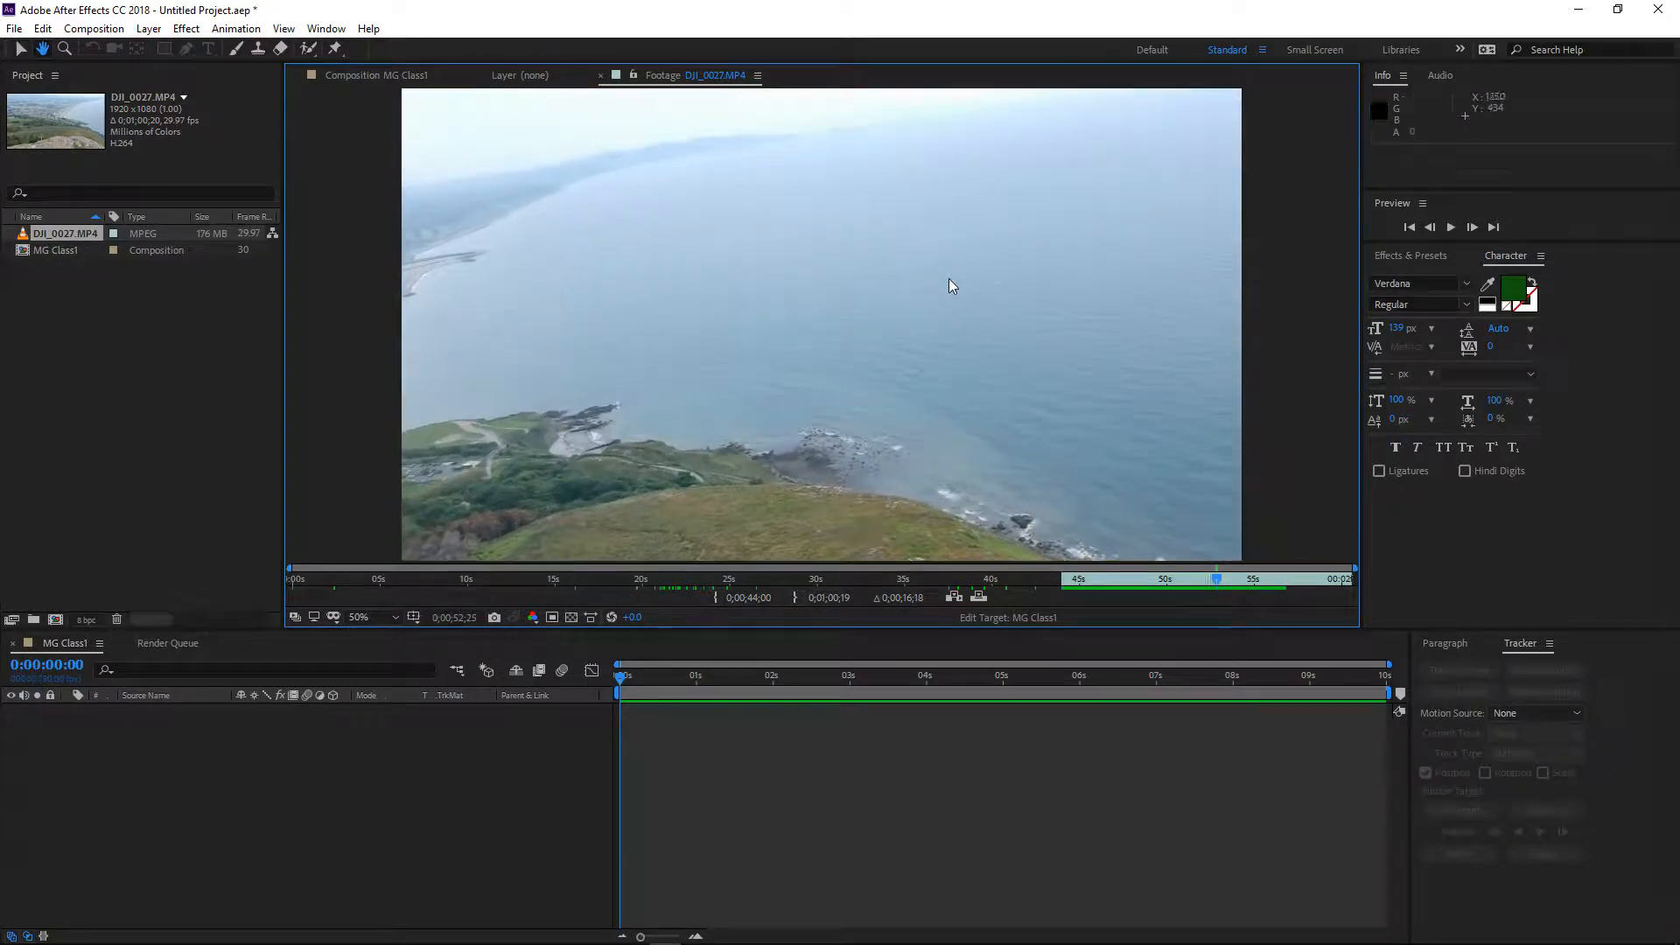
Trim the clip to run from 0;00;24;29 to 0;00;35;06 and add it to the MG Class1 composition with an overlay edit
{"action": "left_click_drag", "start_coordinate": [1018, 587], "coordinate": [729, 585]}
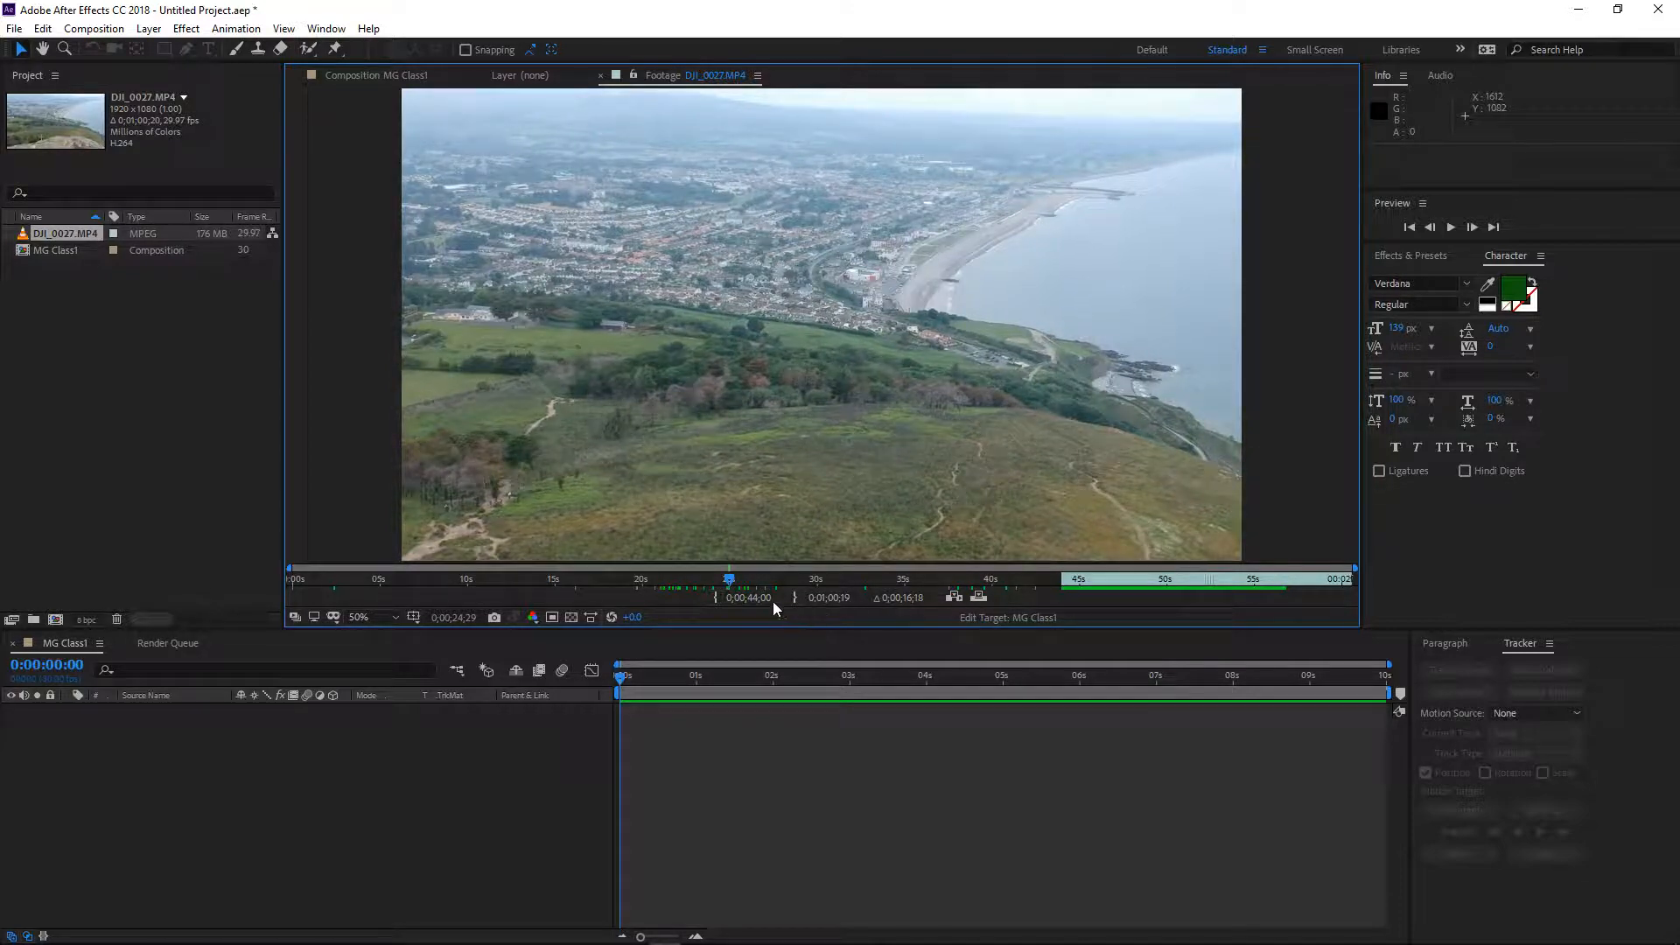
{"action": "left_click", "coordinate": [713, 598]}
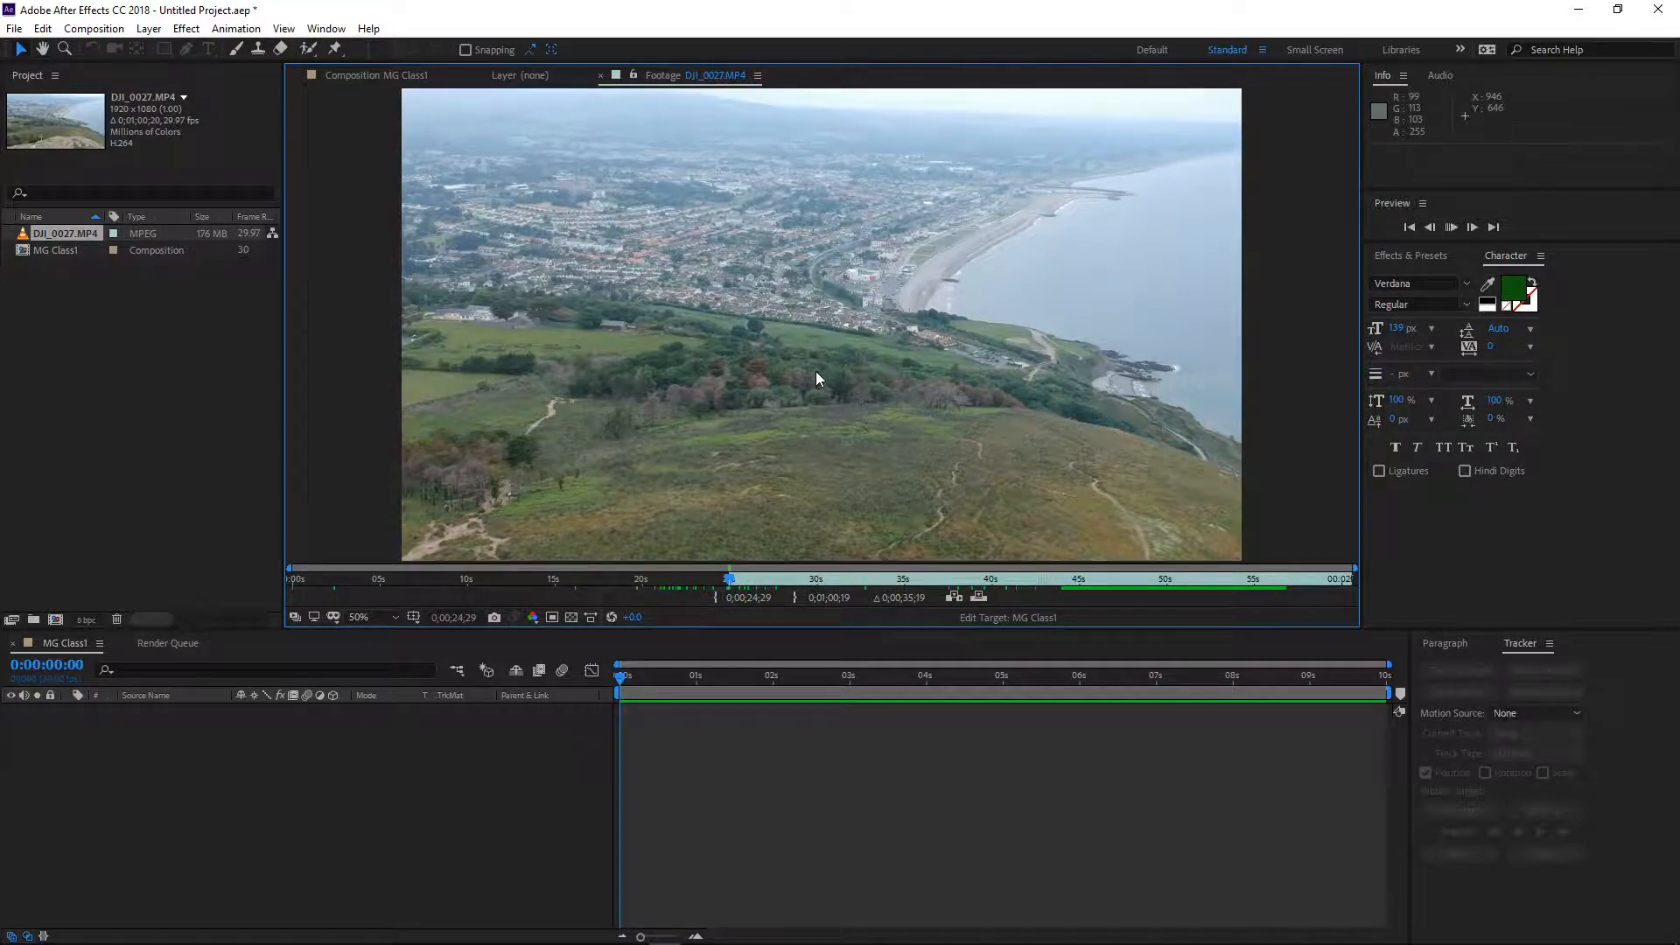
{"action": "key", "text": "space"}
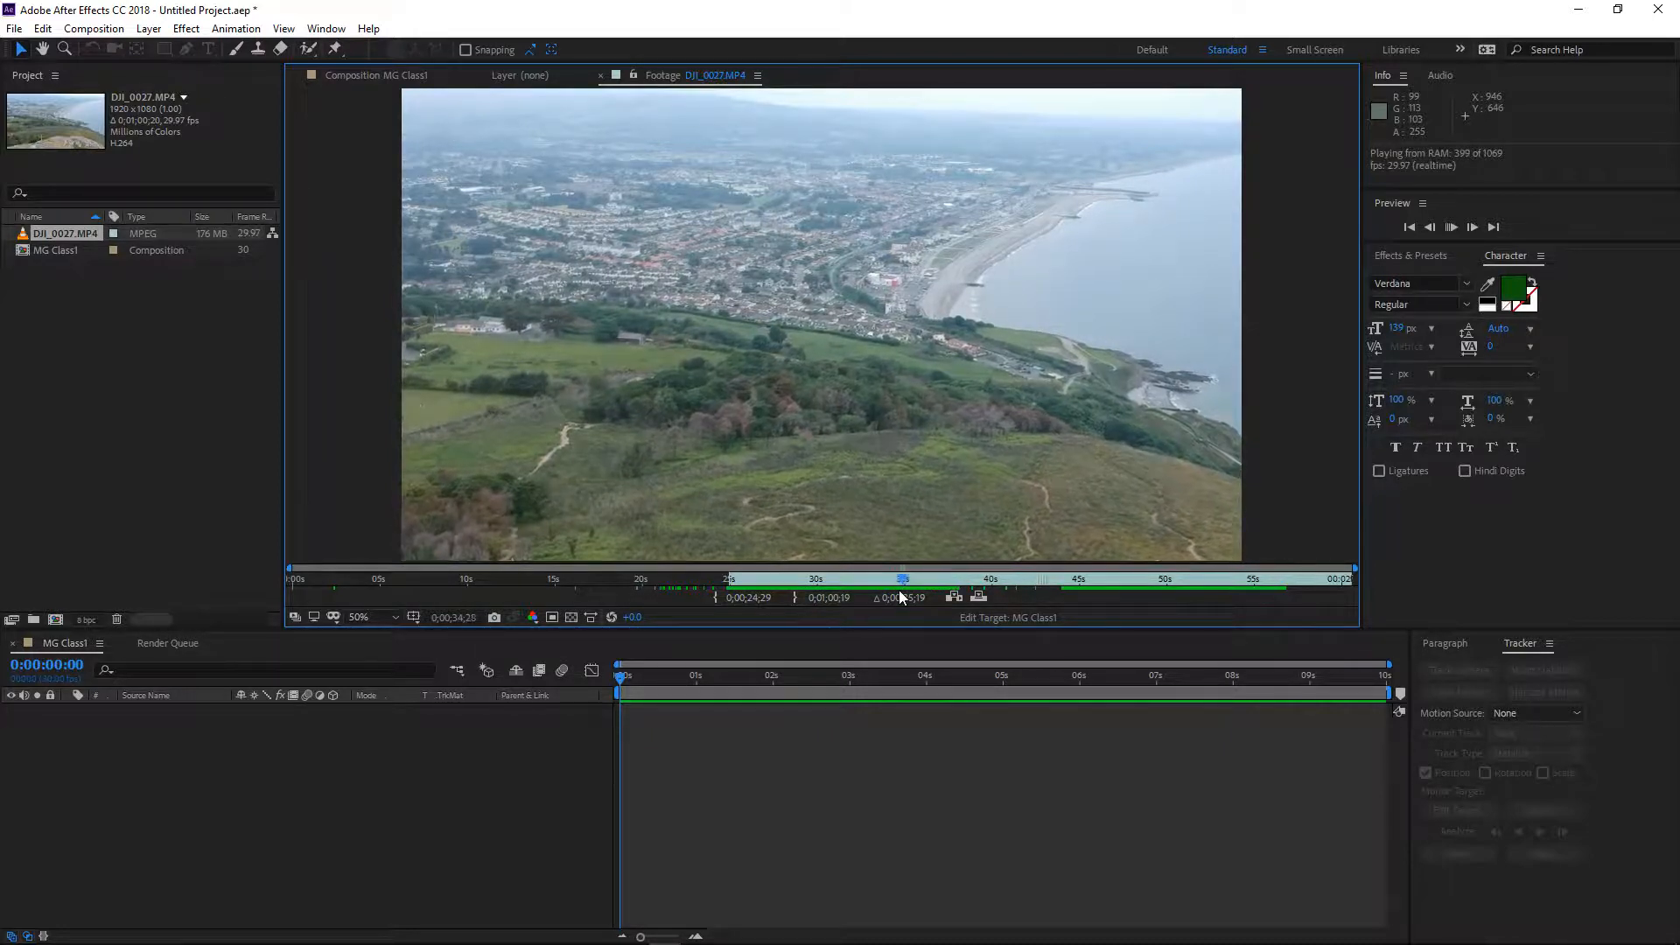
{"action": "key", "text": "space"}
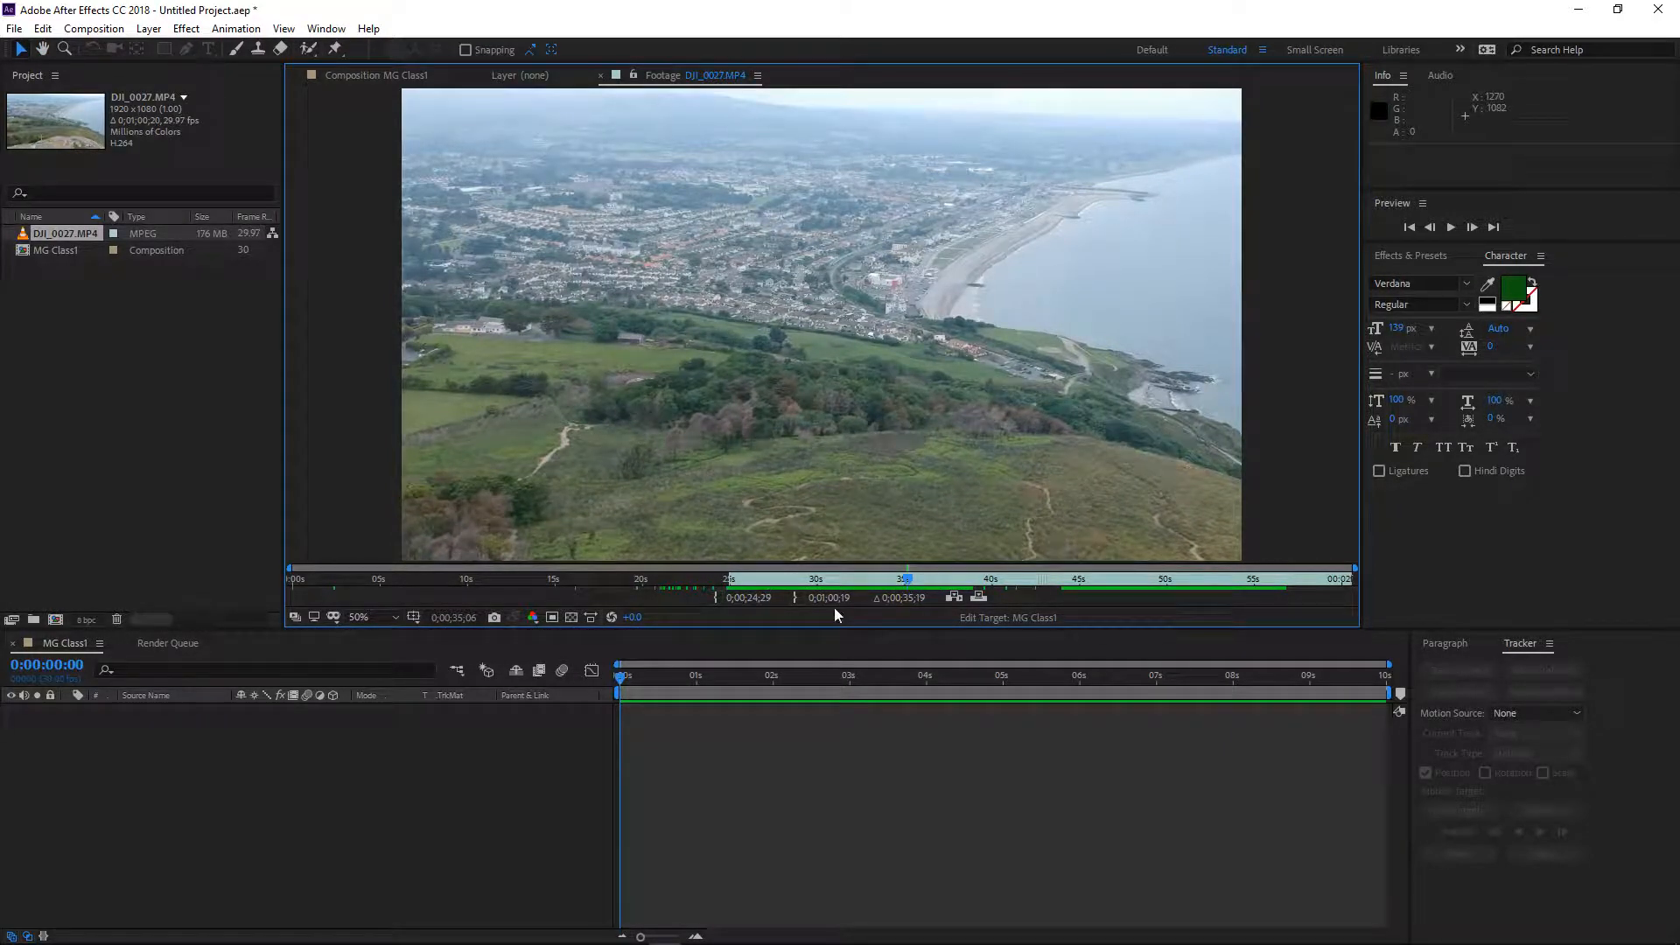
{"action": "left_click", "coordinate": [794, 599]}
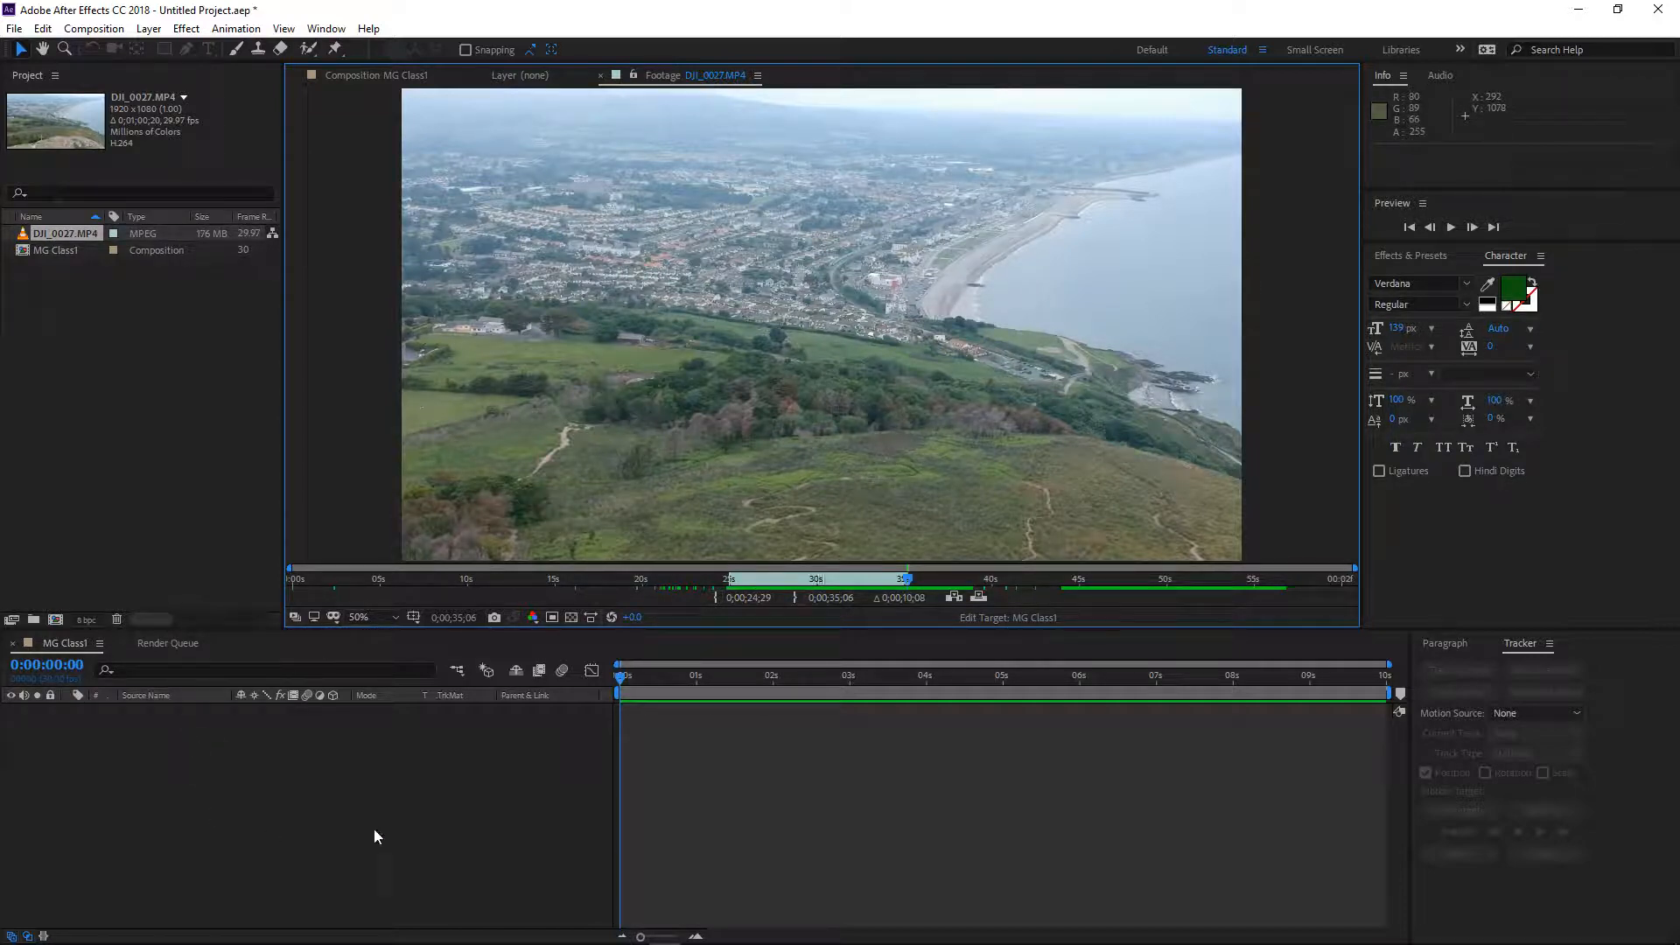
{"action": "left_click", "coordinate": [978, 596]}
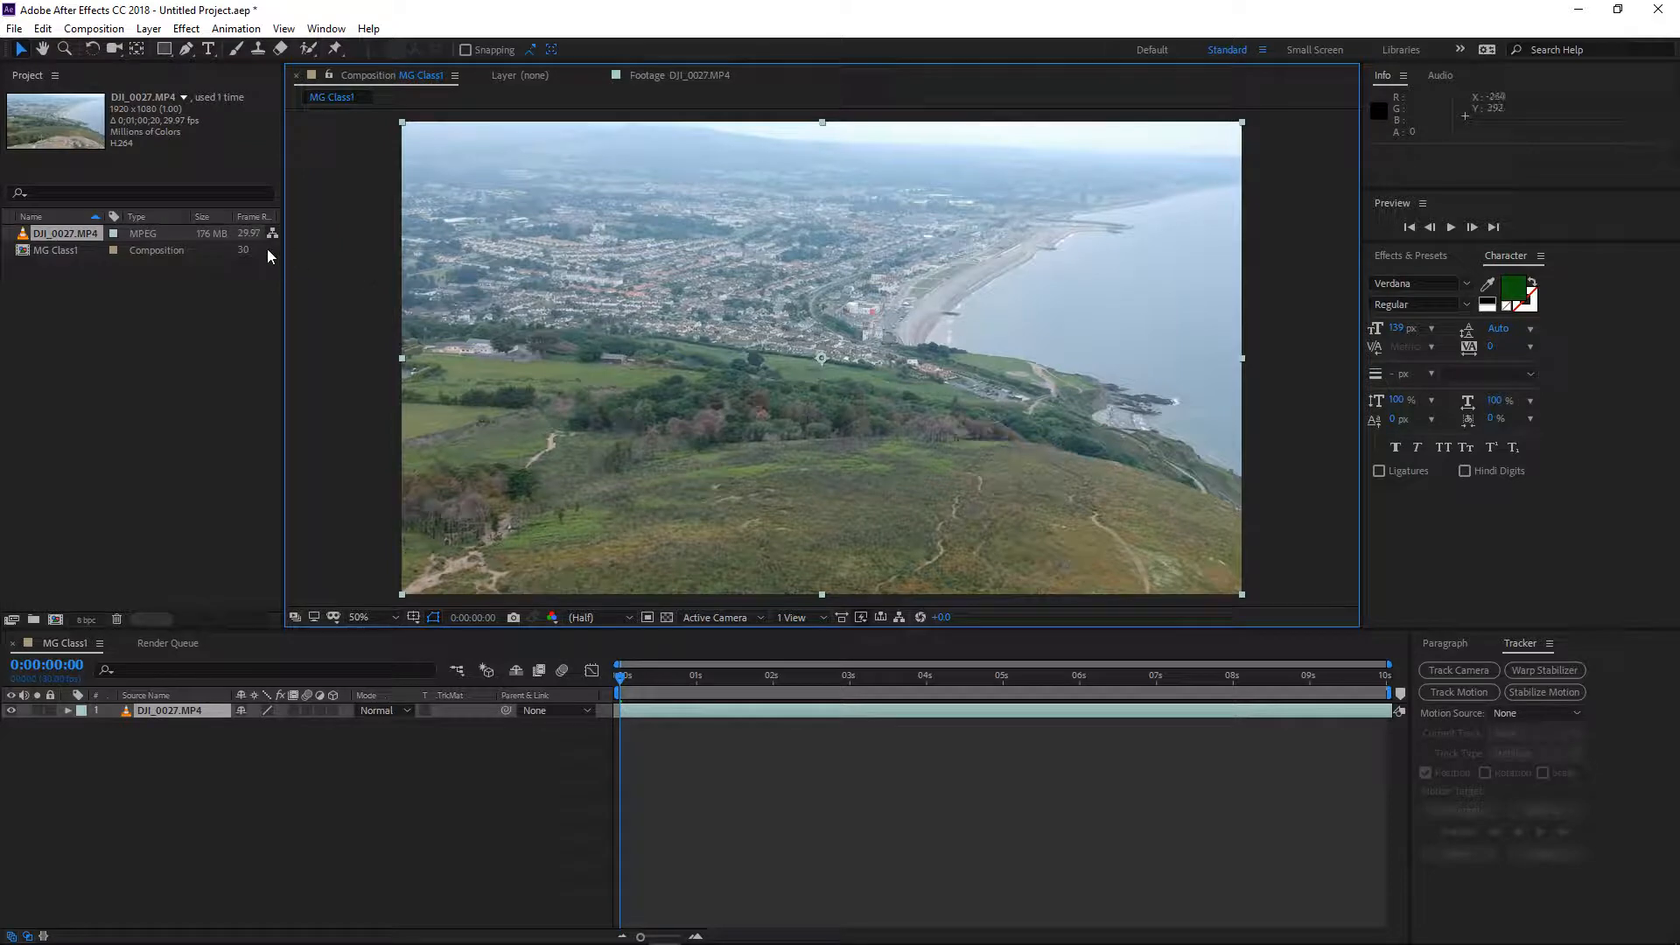
Widen the project item list to show its in and out point columns, and close the DJI_0027.MP4 footage viewer
{"action": "left_click_drag", "start_coordinate": [284, 254], "coordinate": [425, 249]}
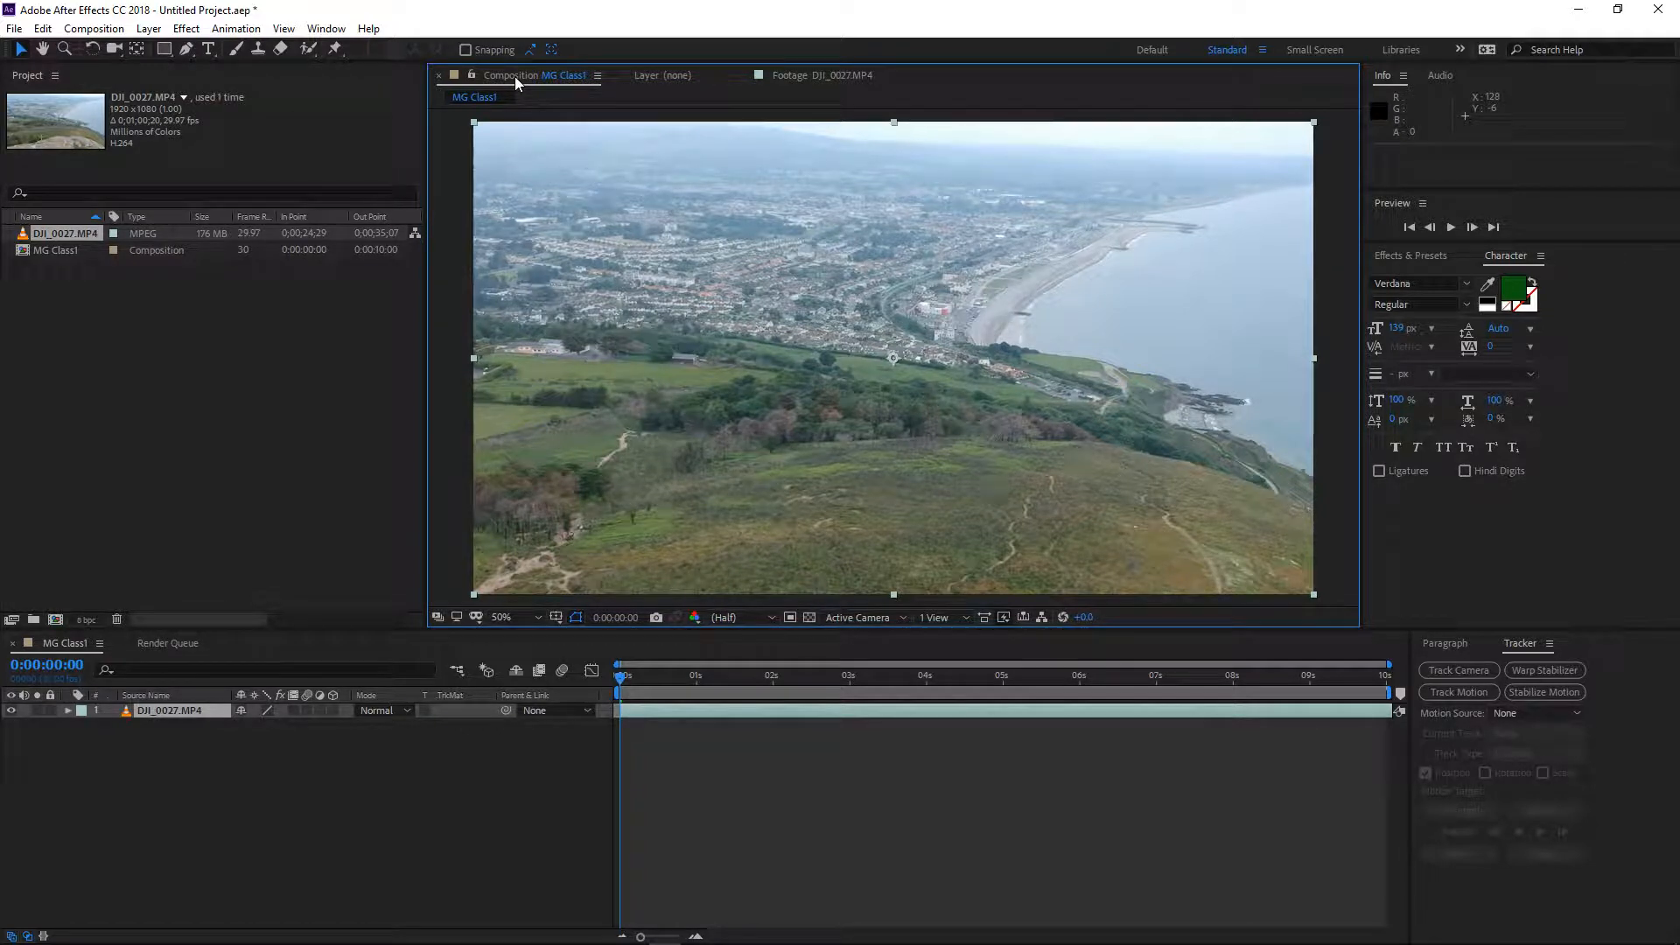
{"action": "left_click", "coordinate": [867, 77]}
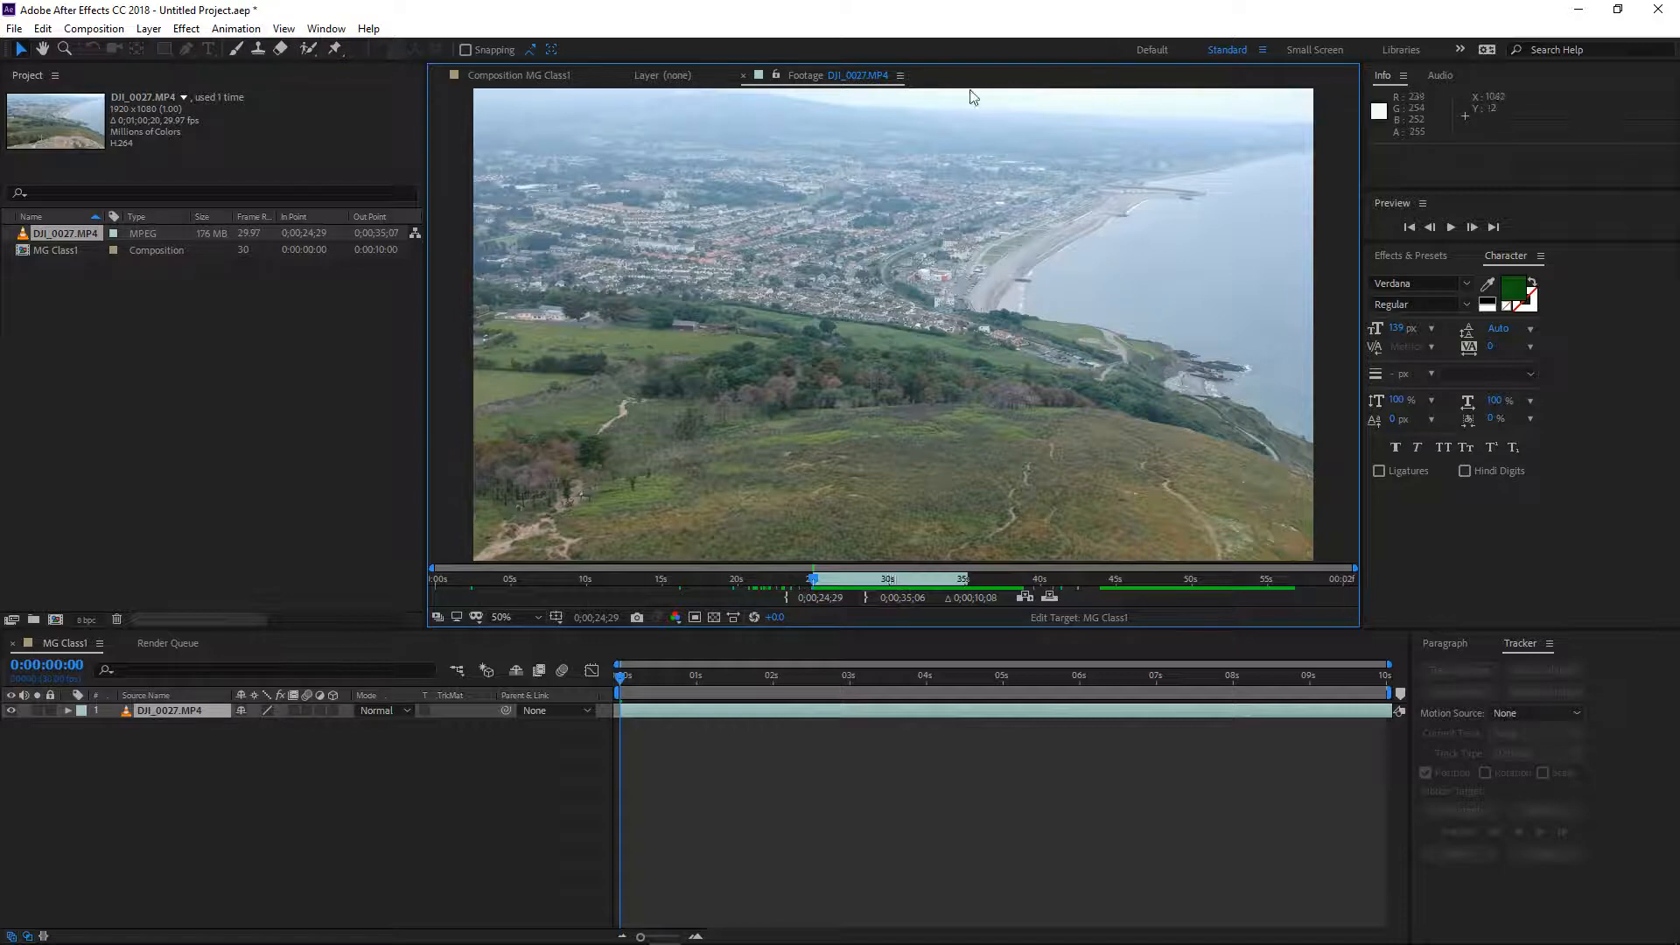
{"action": "left_click", "coordinate": [526, 76]}
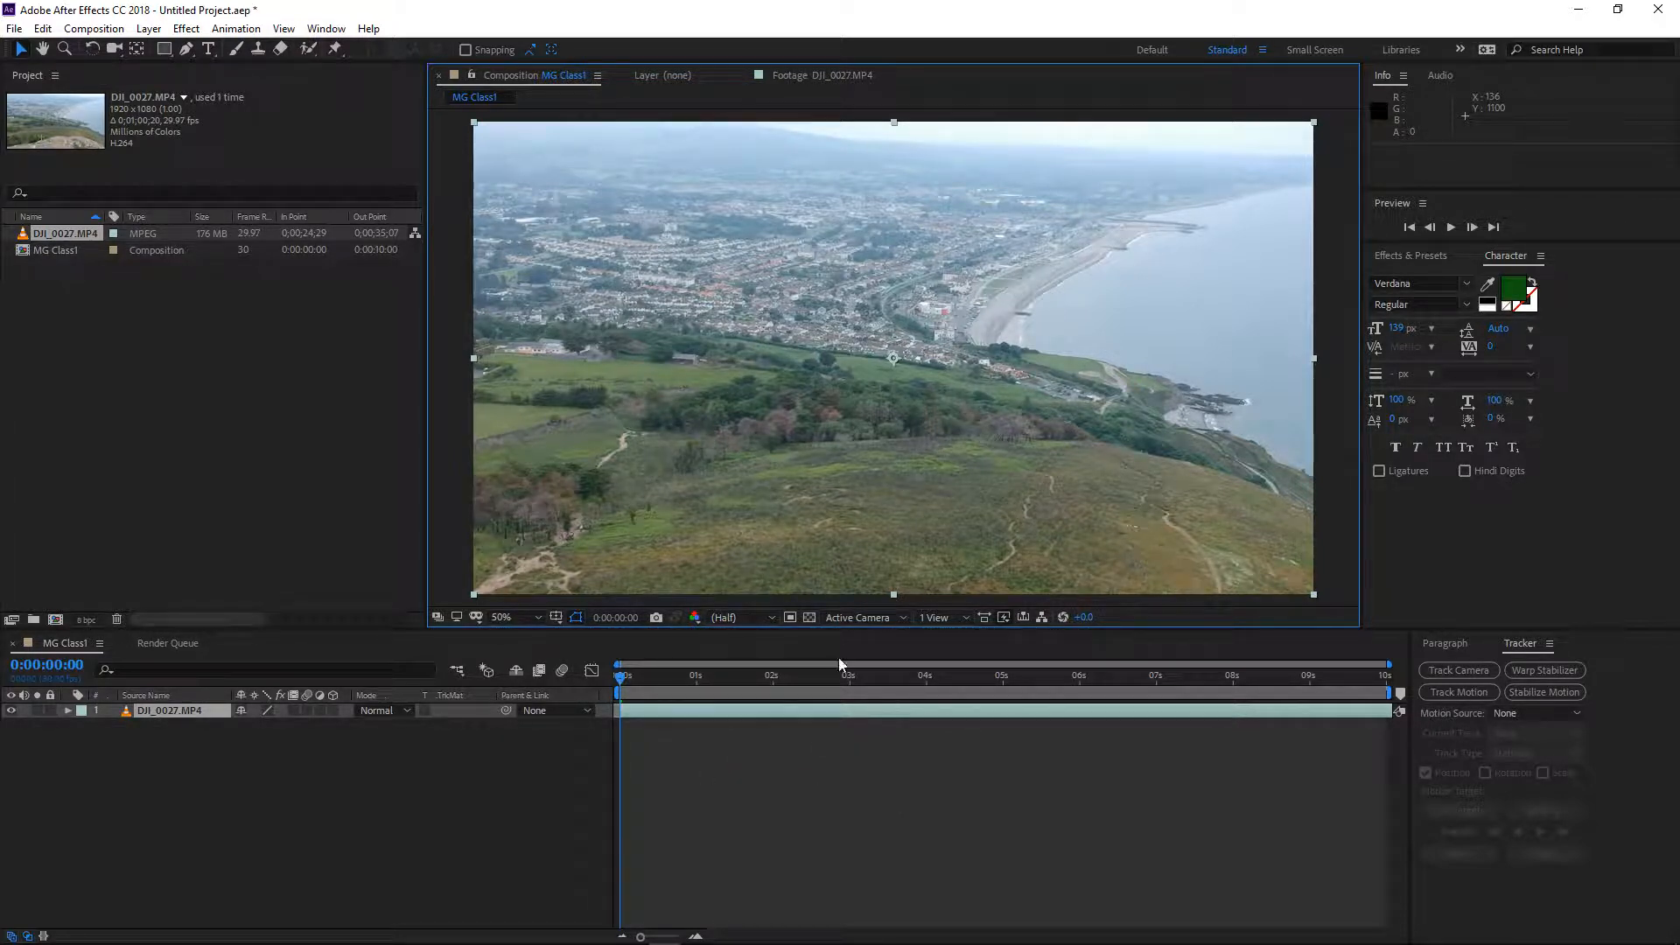
{"action": "left_click", "coordinate": [836, 77]}
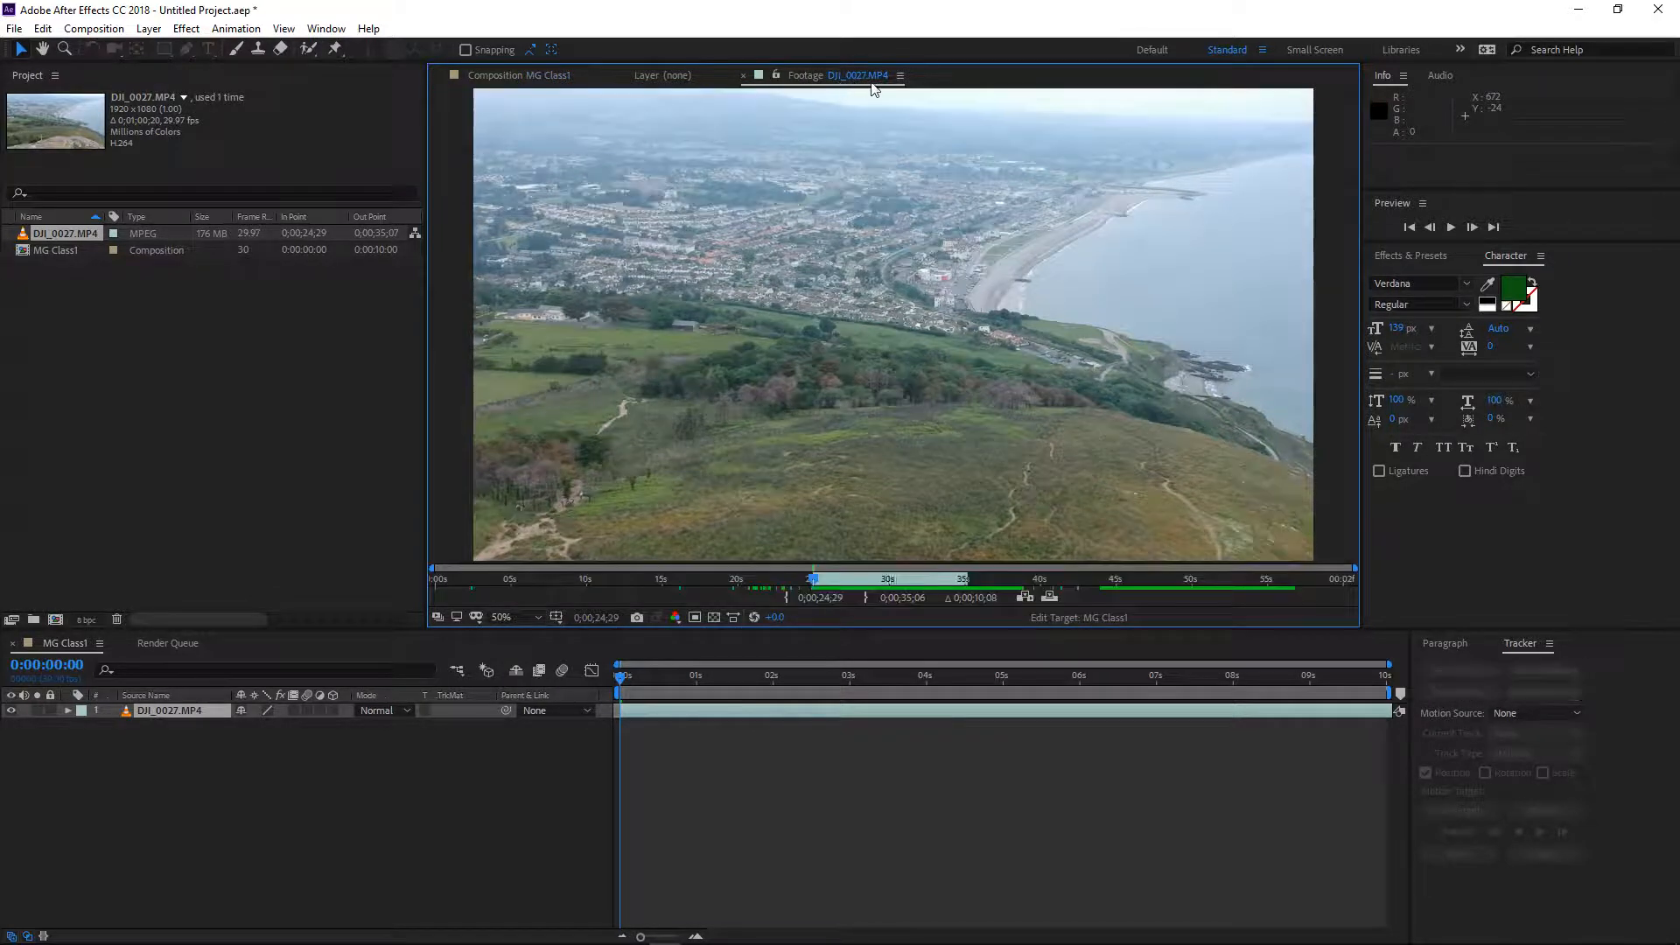
{"action": "left_click", "coordinate": [901, 76]}
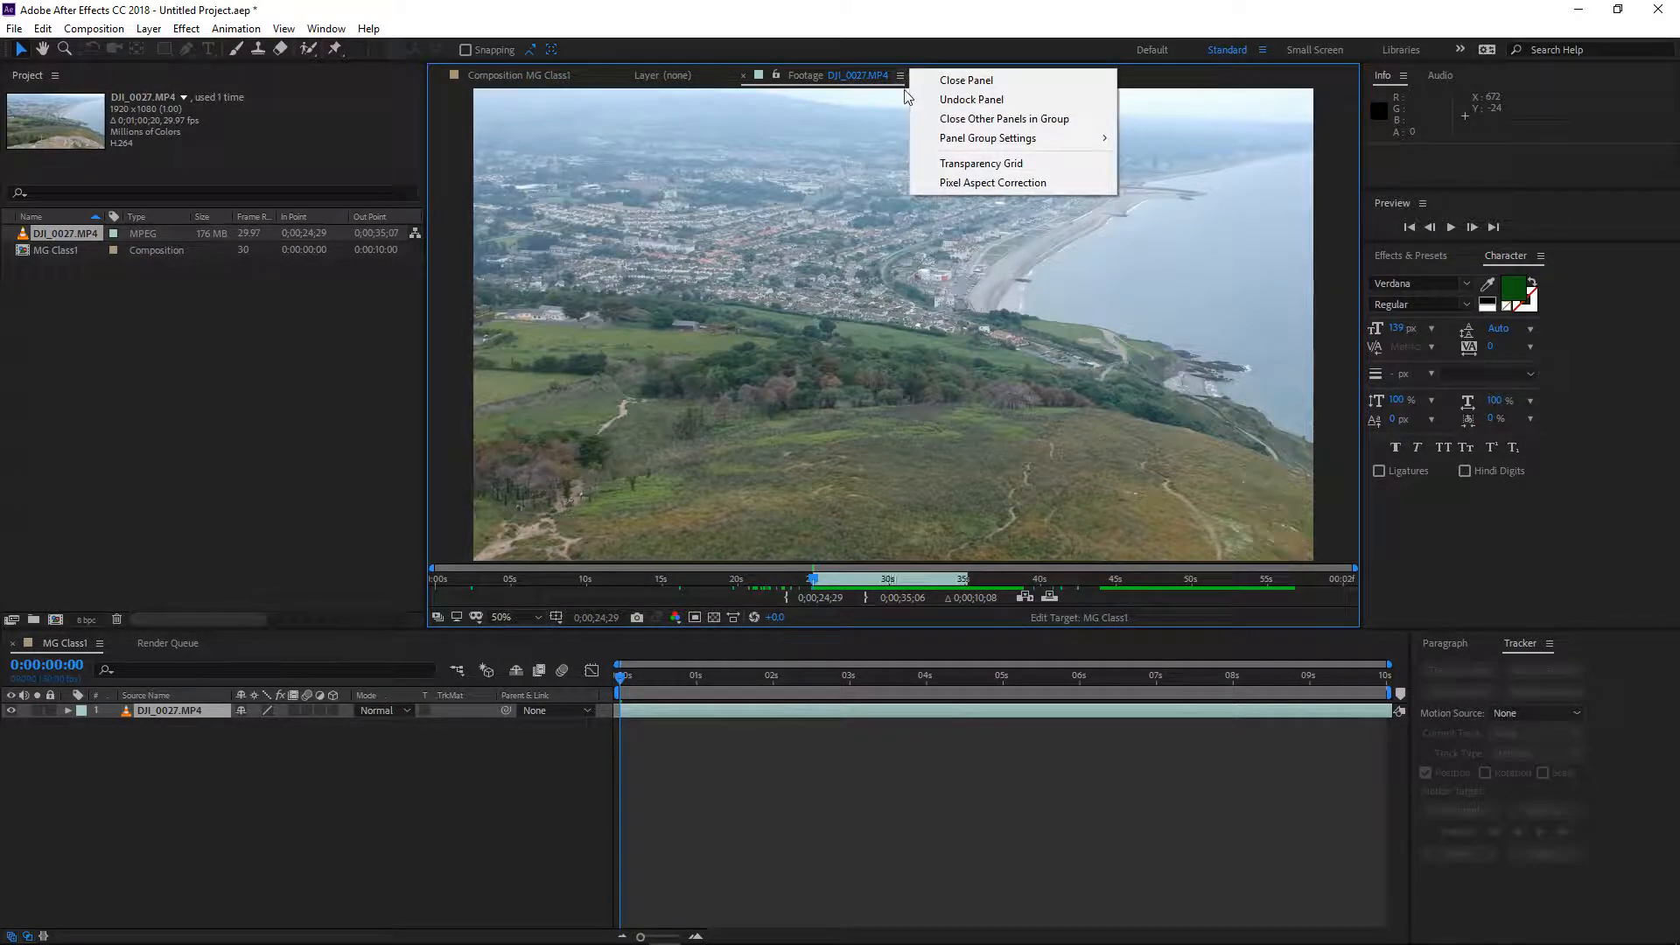
{"action": "left_click", "coordinate": [963, 80]}
{"action": "left_click", "coordinate": [536, 74]}
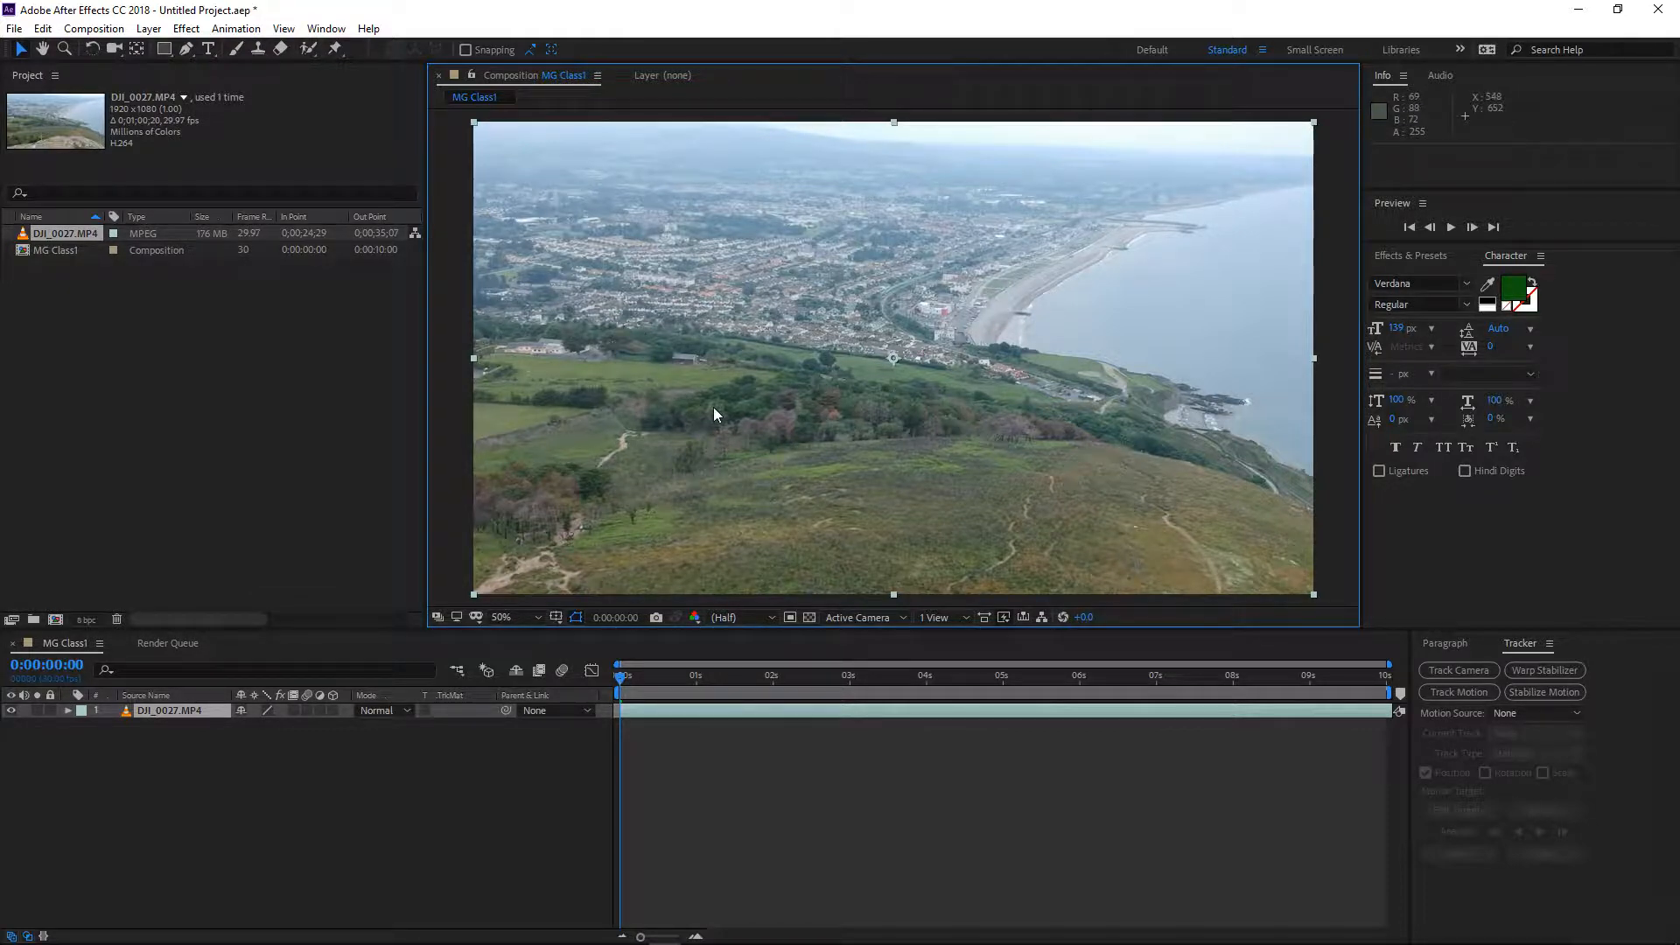
Hide the DJI_0027.MP4 layer in the MG Class1 composition
{"action": "left_click", "coordinate": [13, 713]}
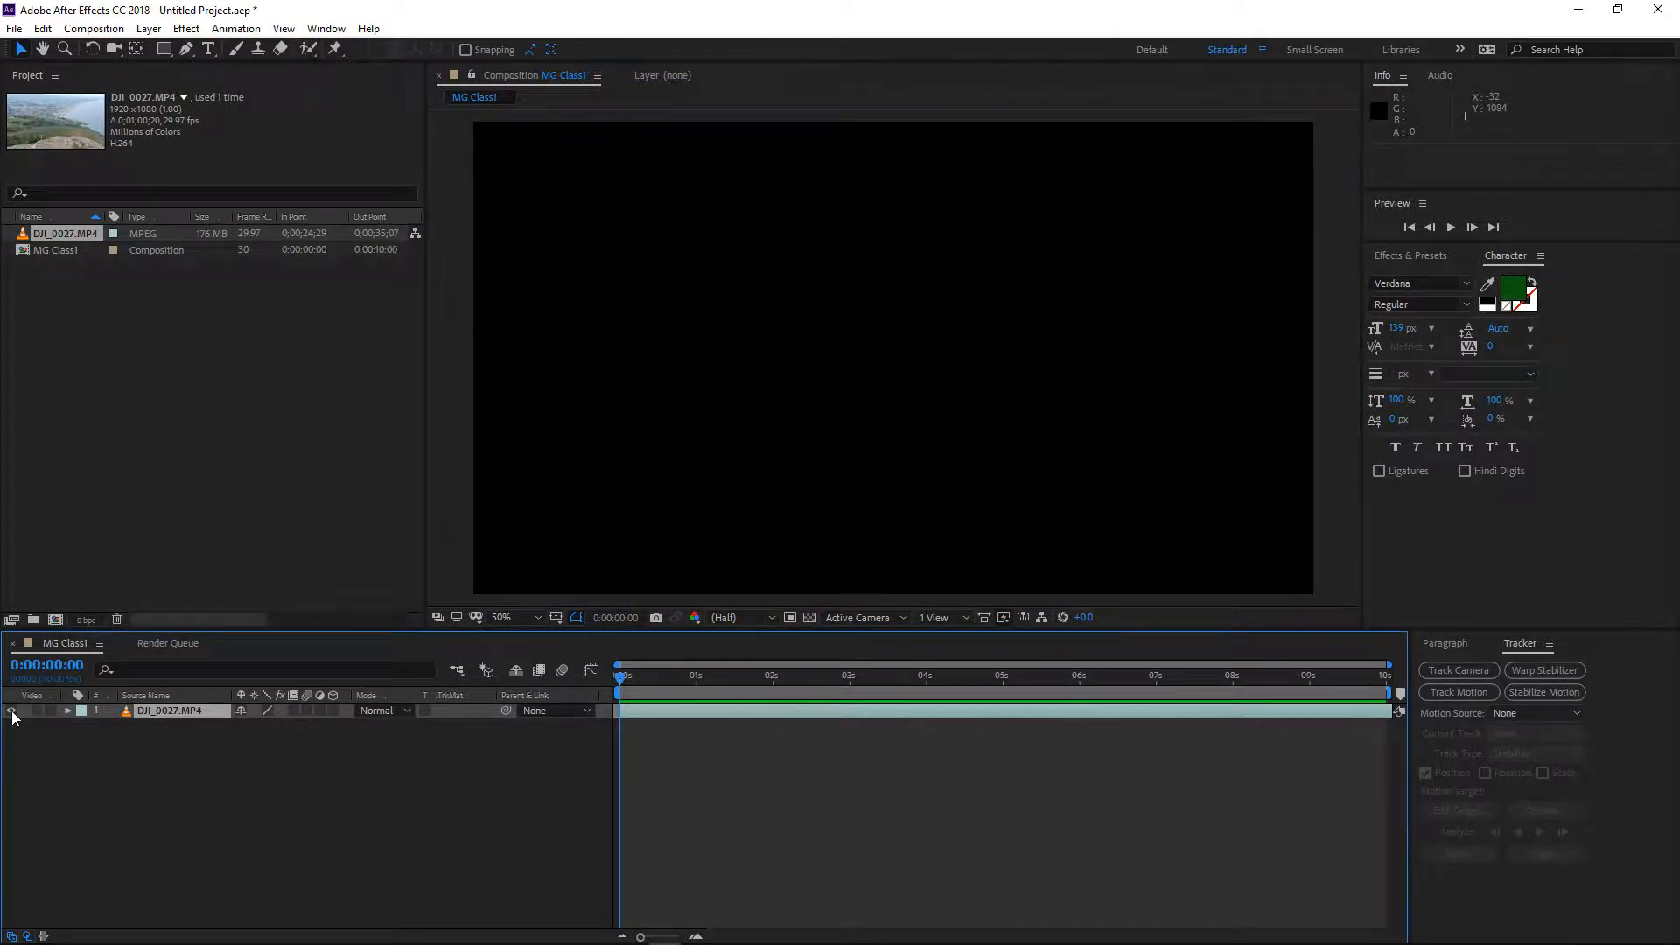
Make the DJI_0027.MP4 layer visible again in the MG Class1 composition
{"action": "left_click", "coordinate": [12, 712]}
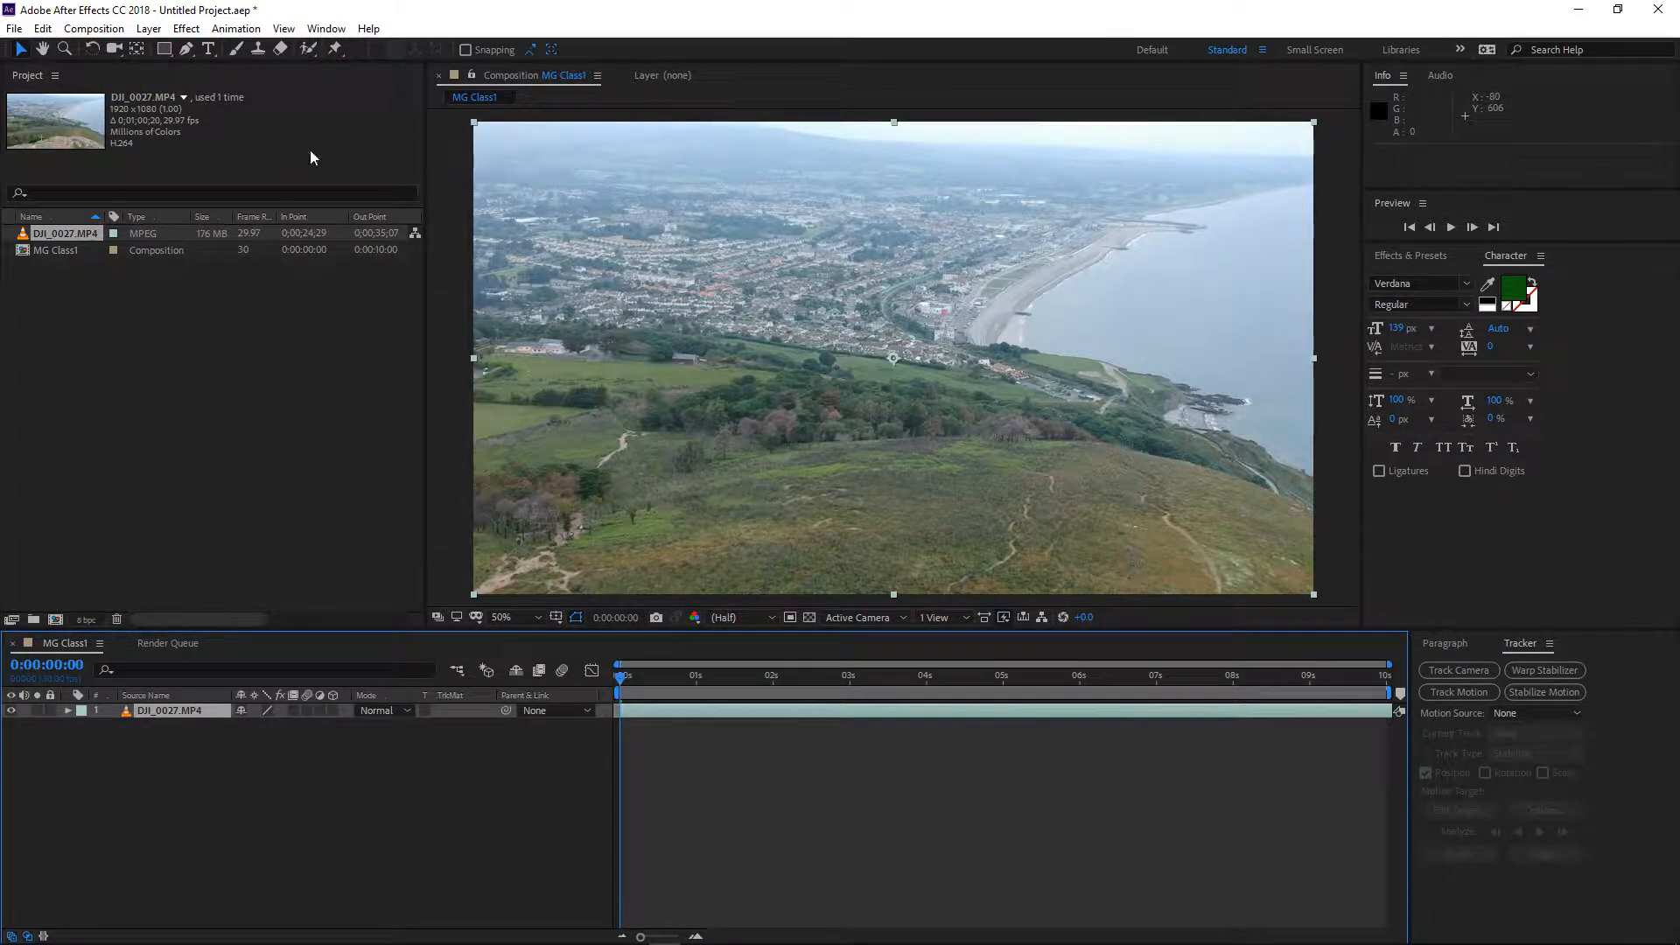
Draw a closed ten-point RotoBezier mask with the Pen tool around the town and sea across the upper half of the DJI_0027.MP4 layer
{"action": "left_click", "coordinate": [188, 51]}
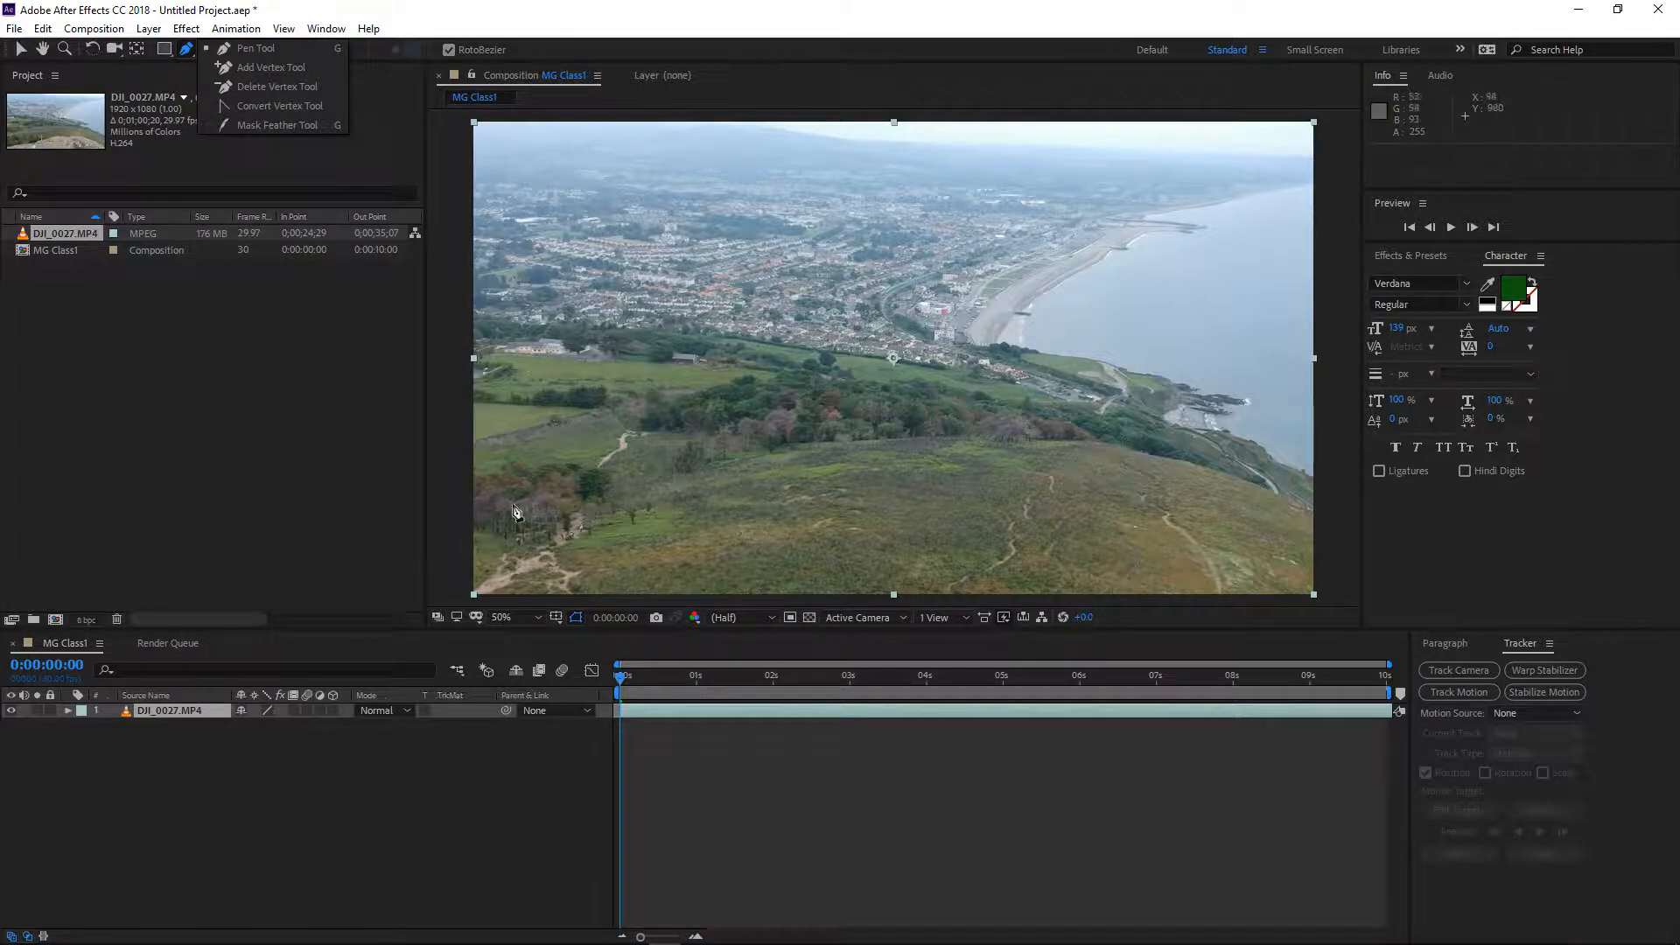
{"action": "left_click", "coordinate": [558, 336]}
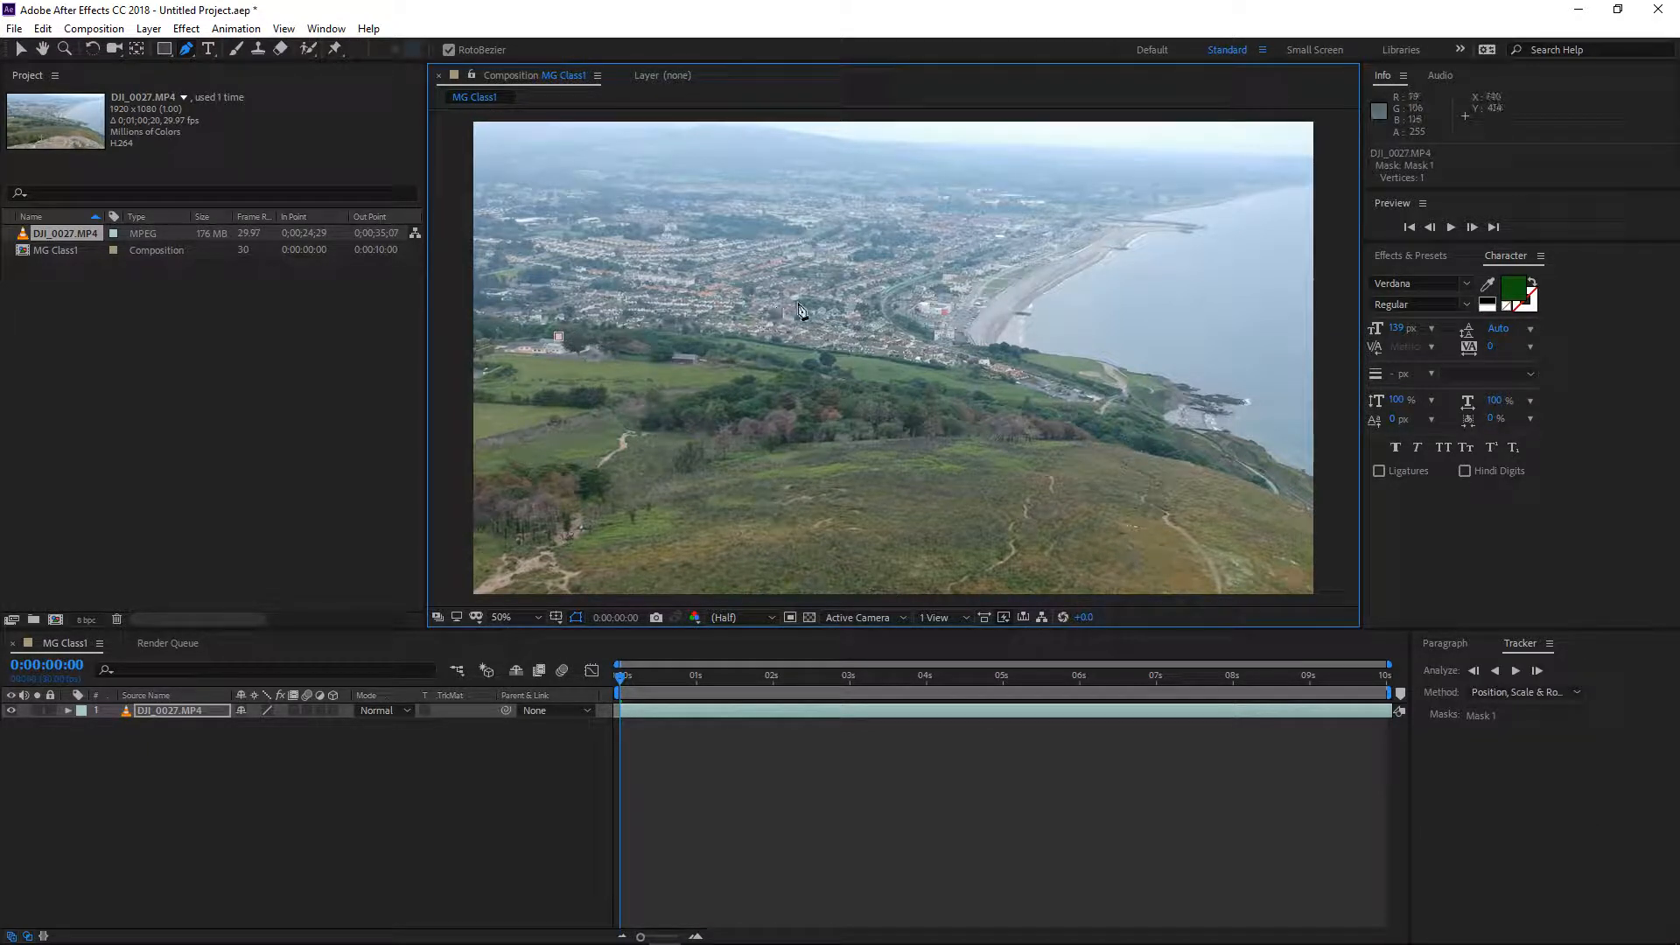
{"action": "left_click", "coordinate": [797, 302]}
{"action": "left_click", "coordinate": [991, 340]}
{"action": "left_click", "coordinate": [1252, 386]}
{"action": "left_click", "coordinate": [1319, 326]}
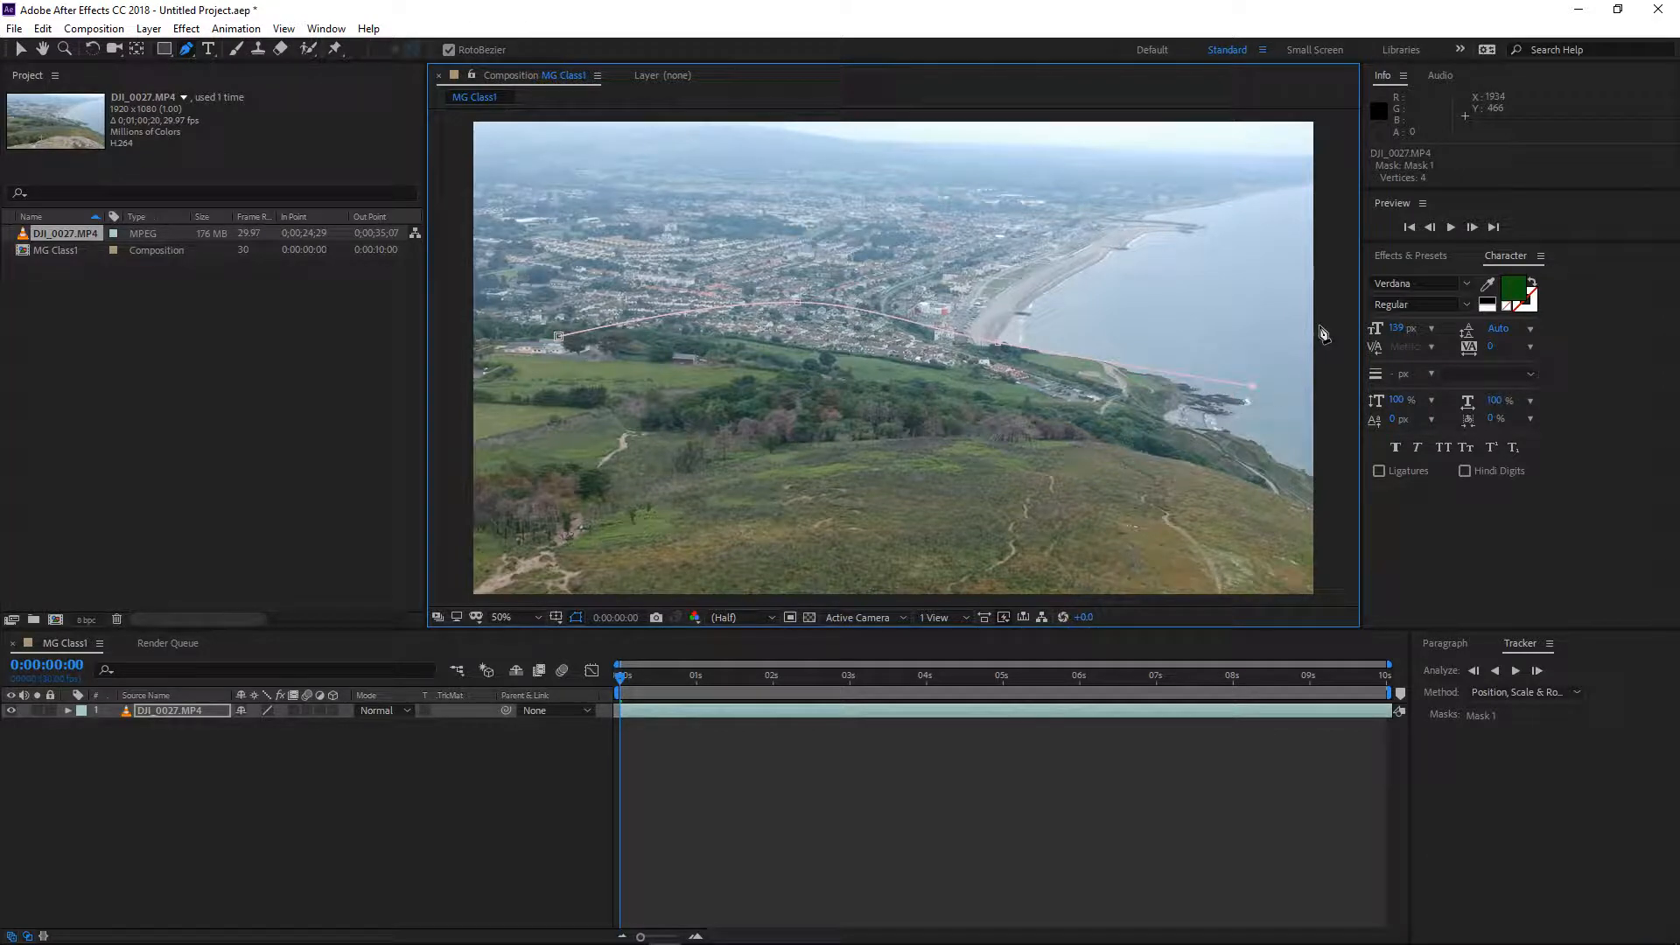
{"action": "left_click", "coordinate": [1293, 215]}
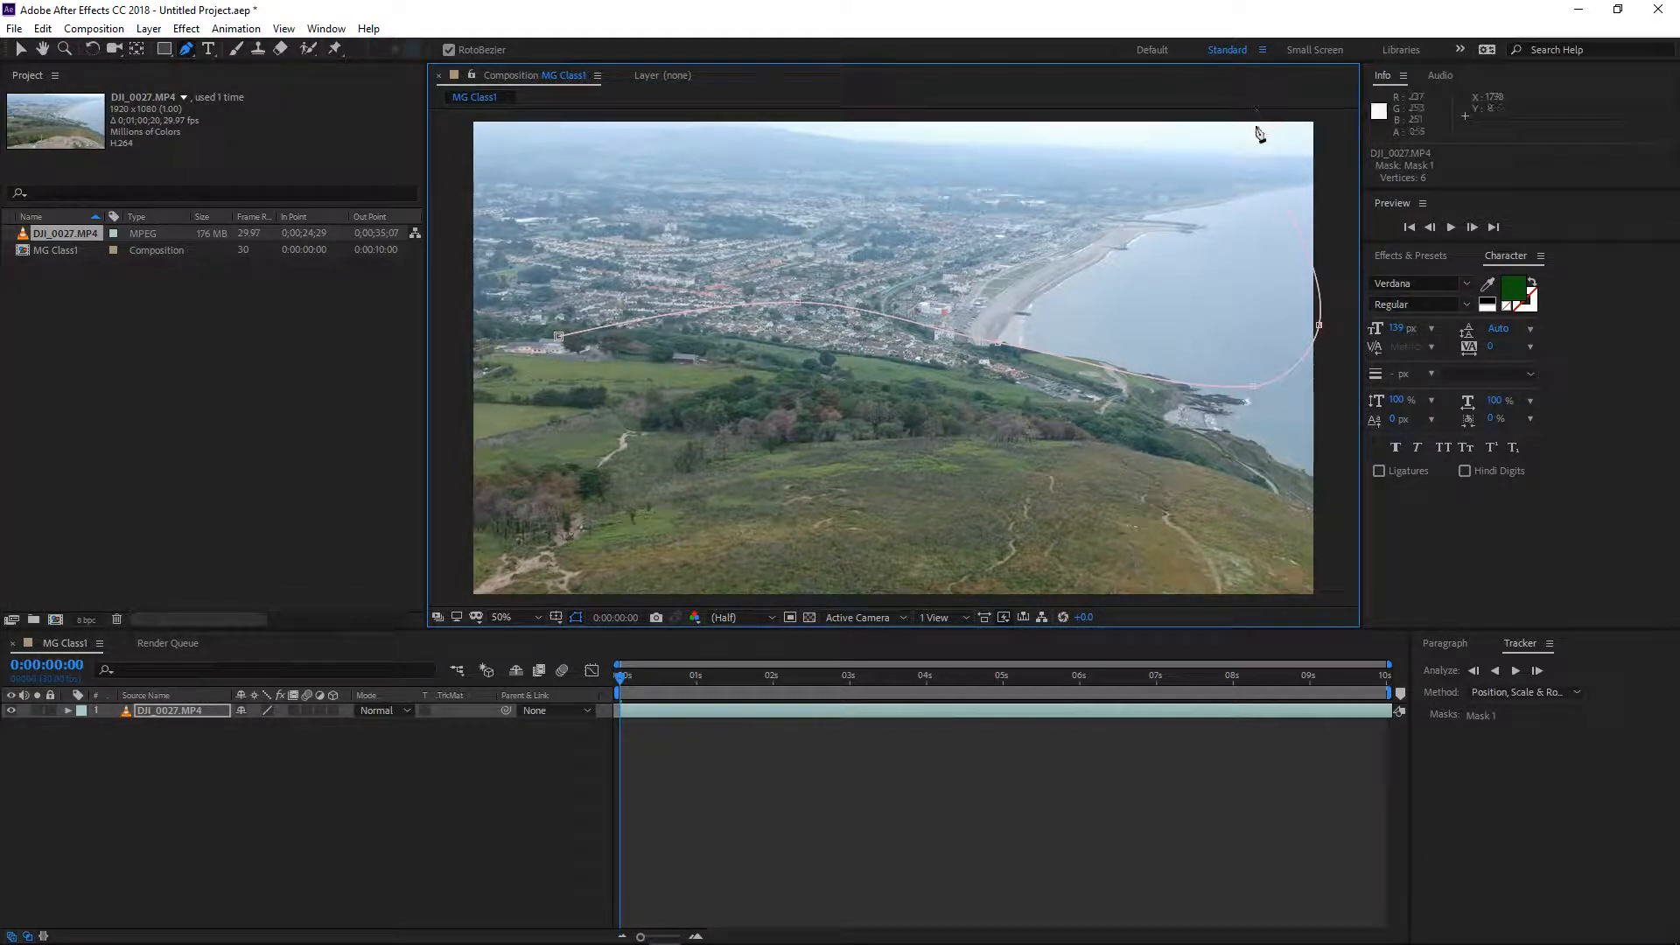
{"action": "left_click", "coordinate": [1115, 161]}
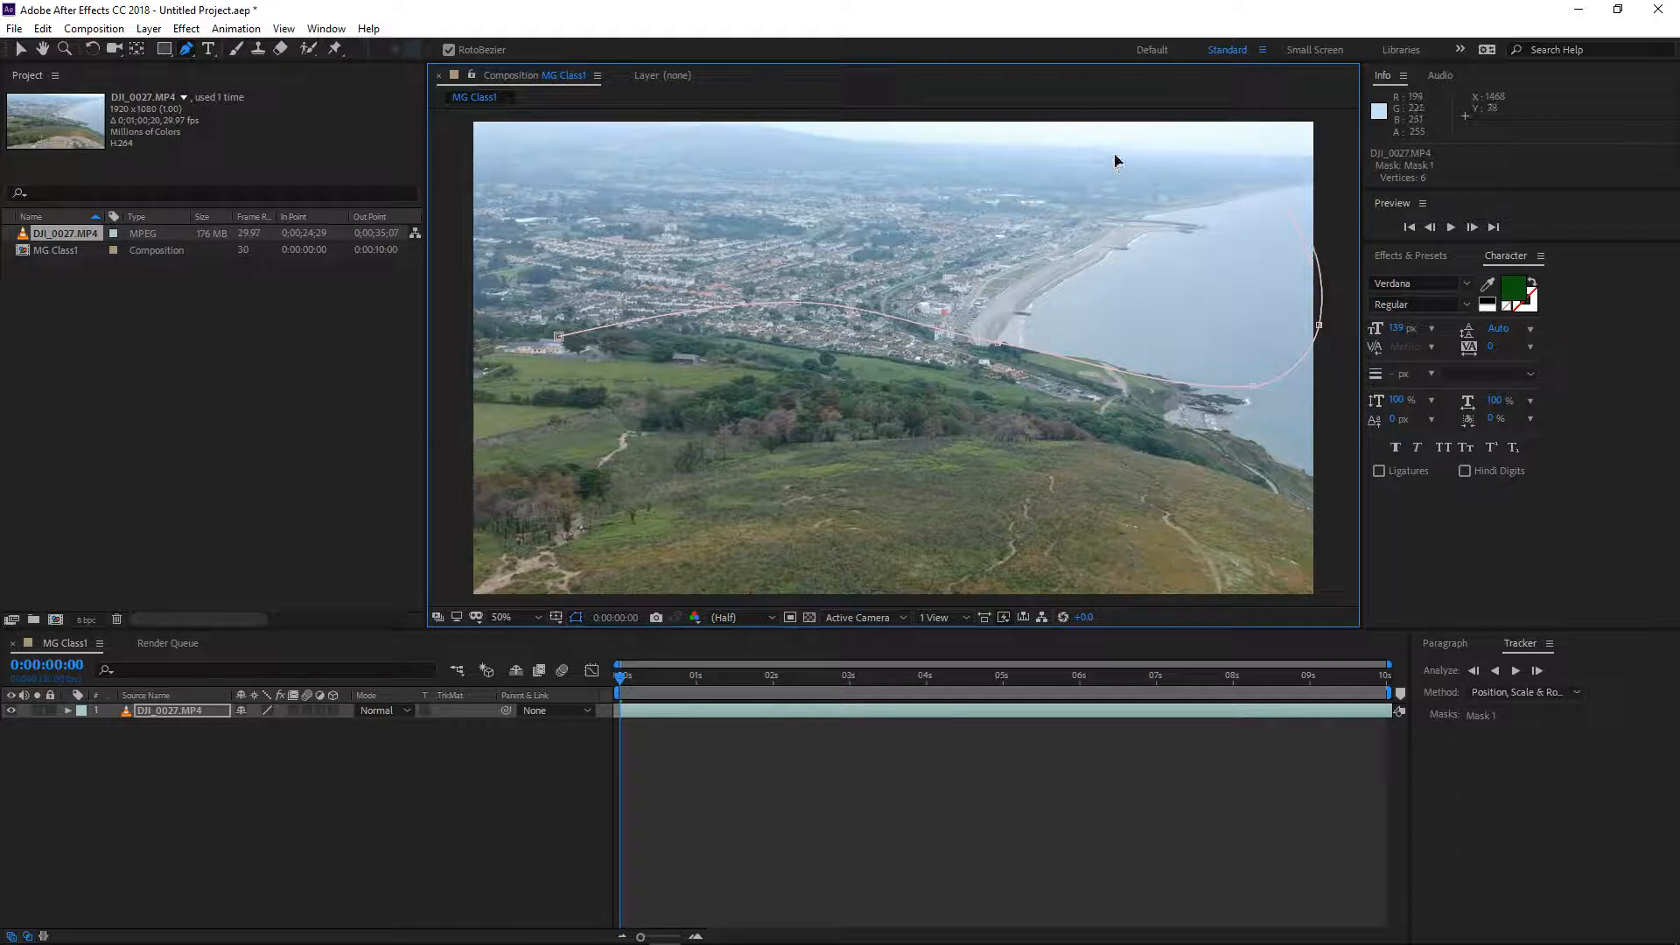
{"action": "left_click", "coordinate": [740, 191]}
{"action": "left_click", "coordinate": [511, 212]}
{"action": "left_click", "coordinate": [468, 313]}
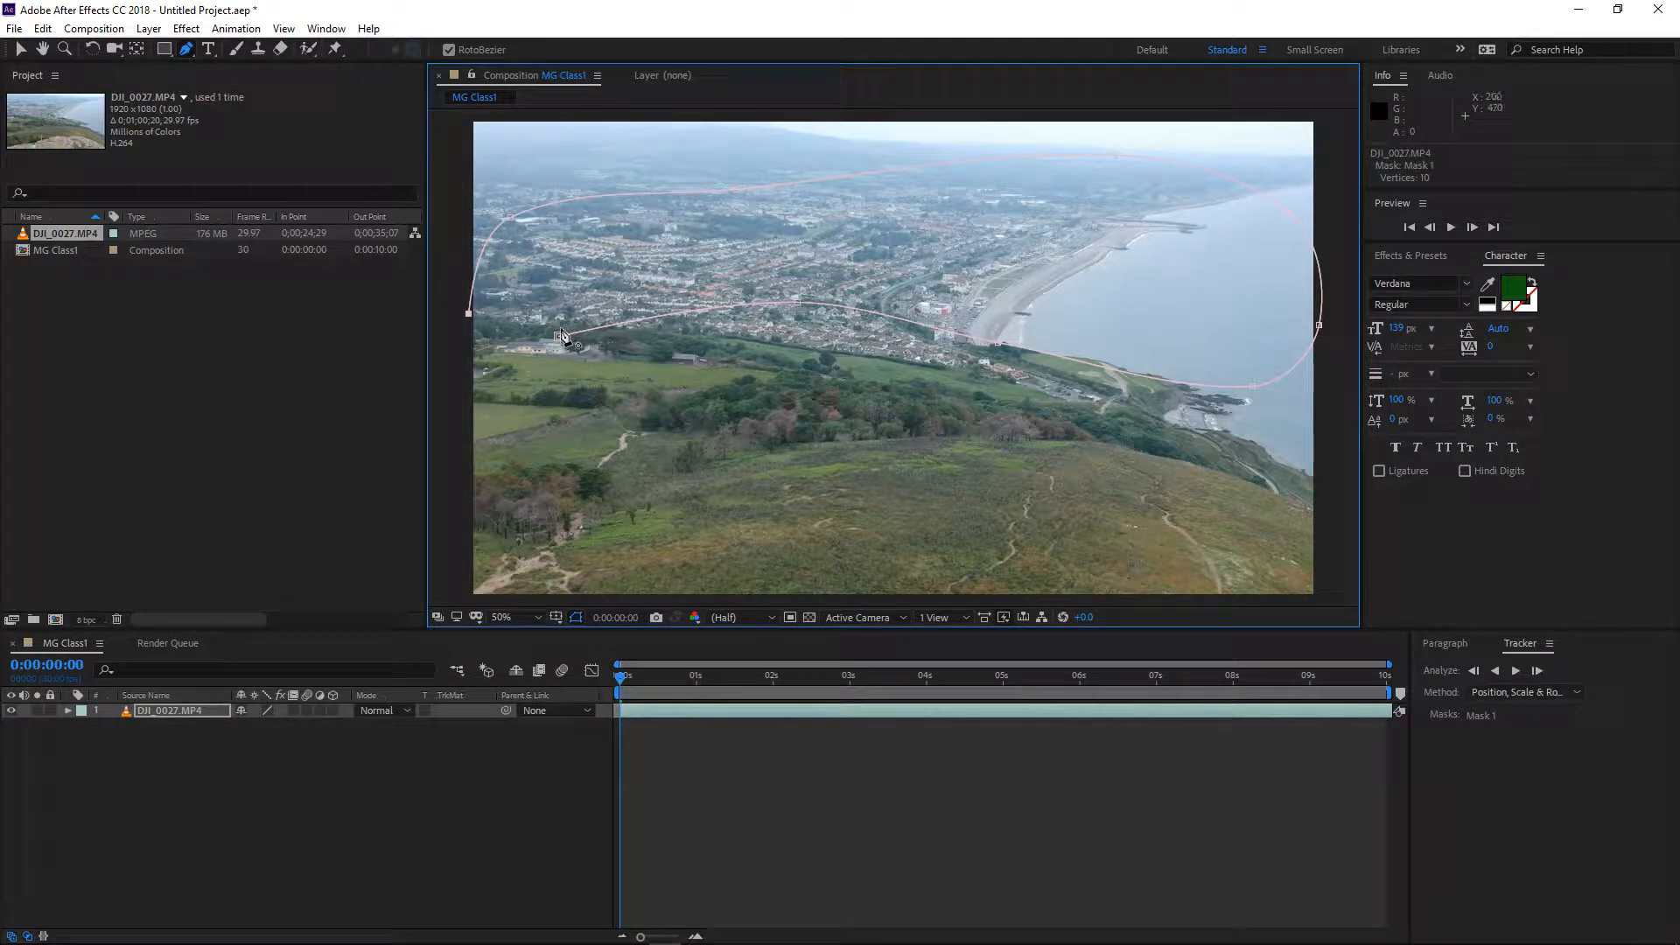
{"action": "left_click", "coordinate": [558, 336]}
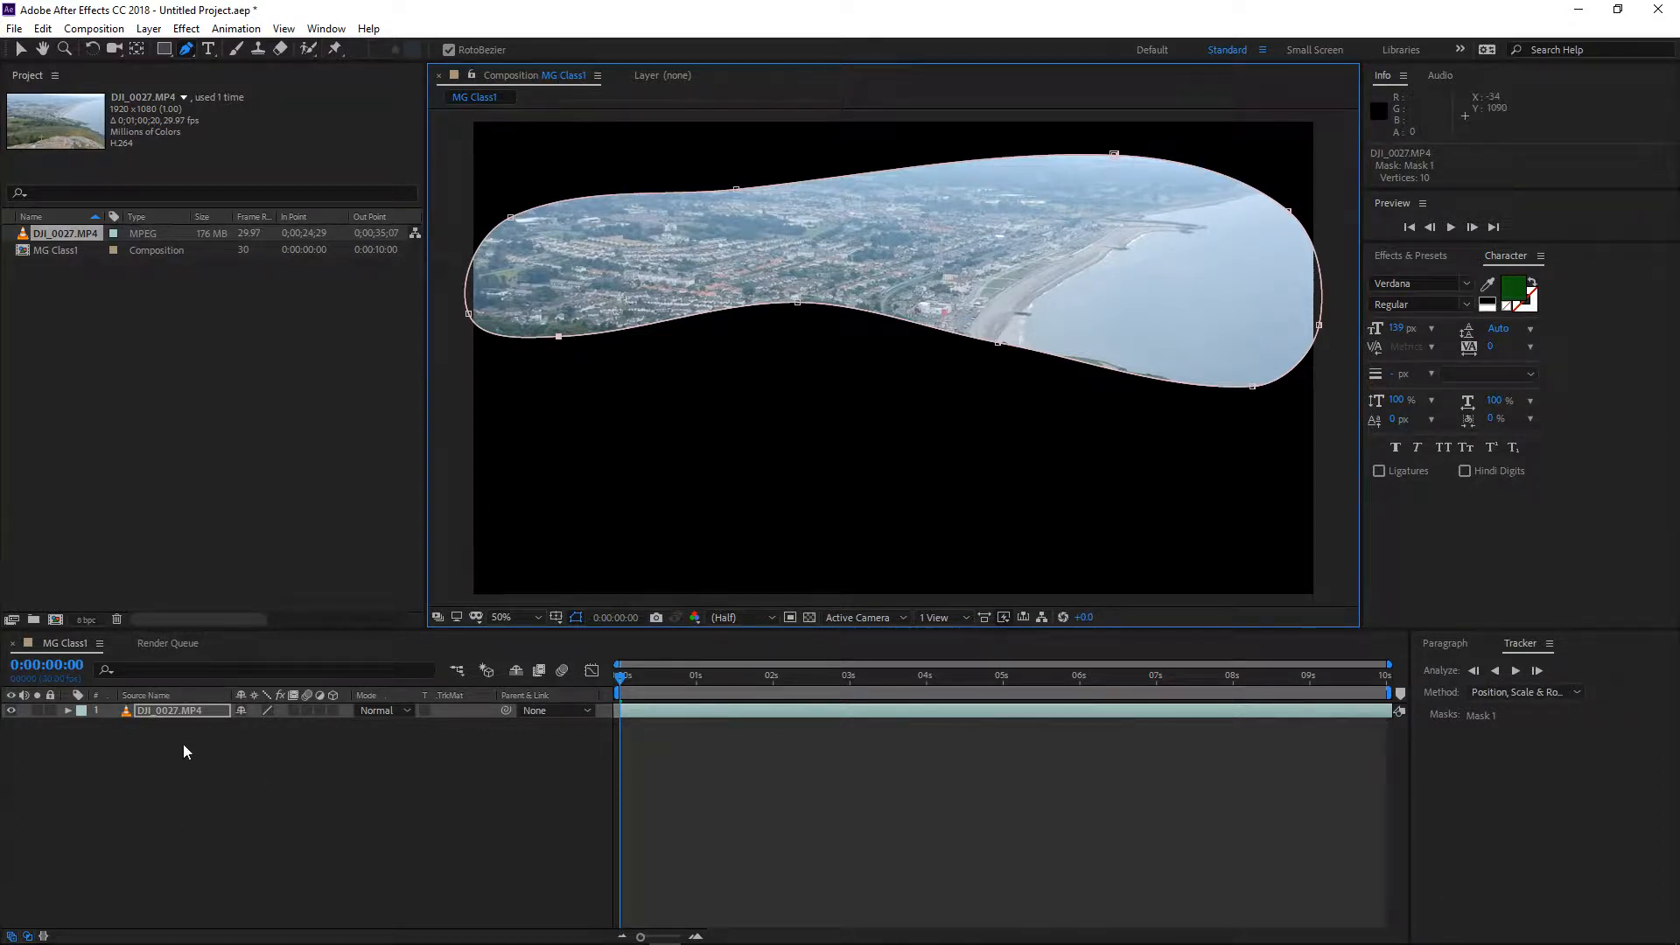
Delete the whole Masks group from the DJI_0027.MP4 layer
{"action": "left_click", "coordinate": [68, 711]}
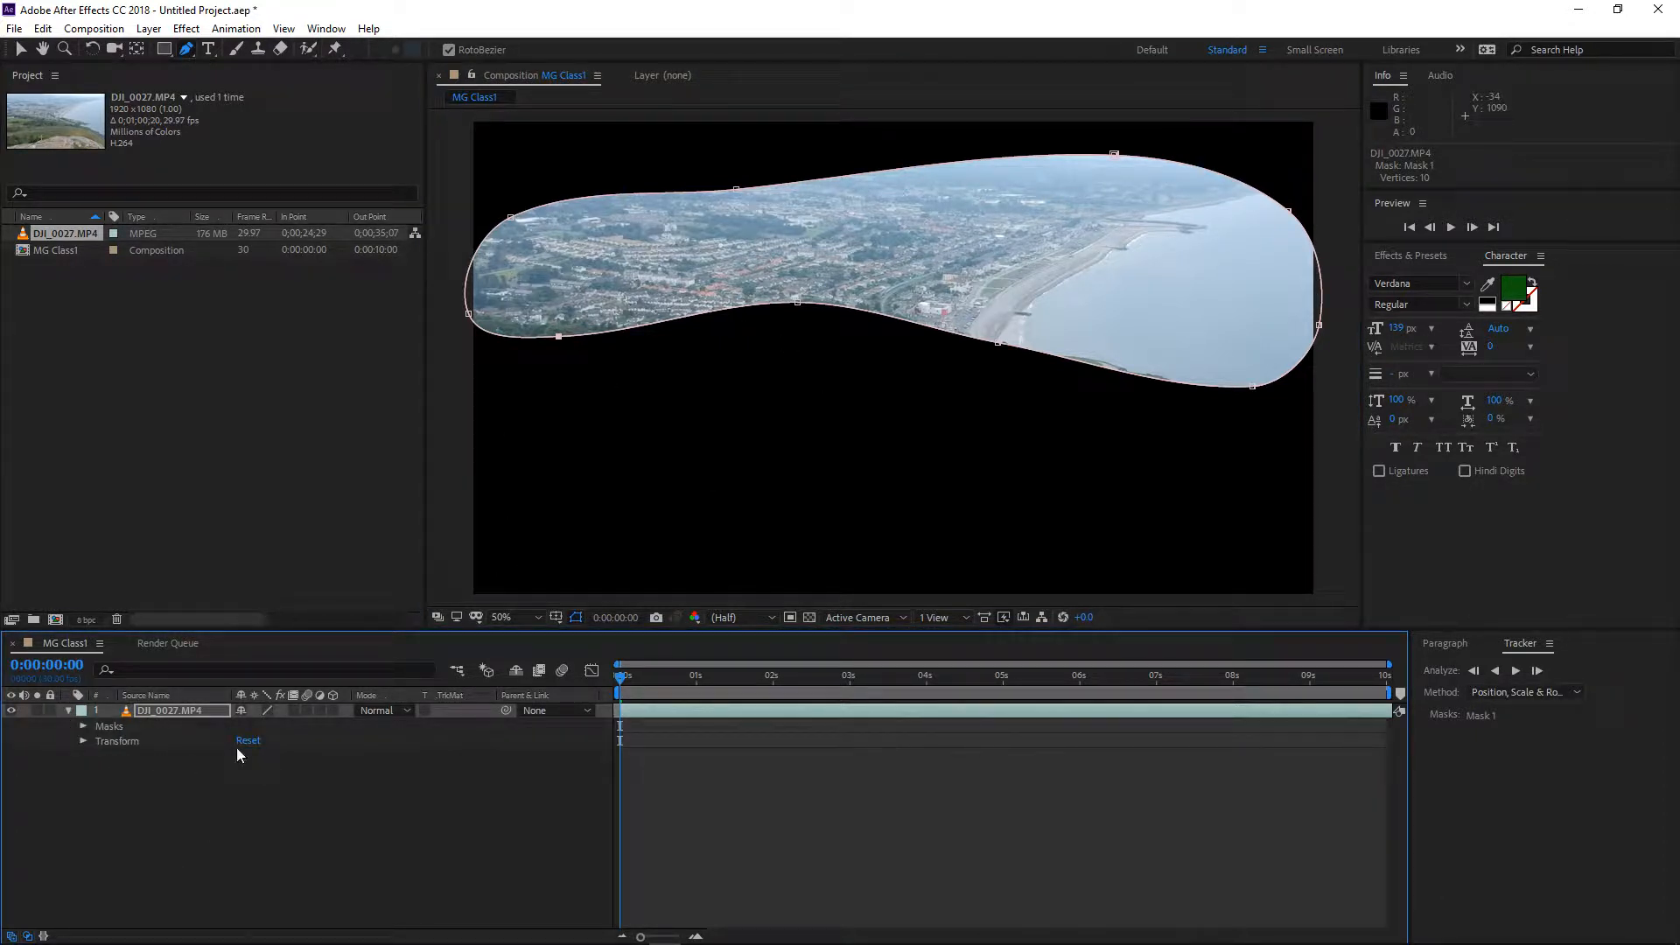
{"action": "left_click", "coordinate": [83, 727]}
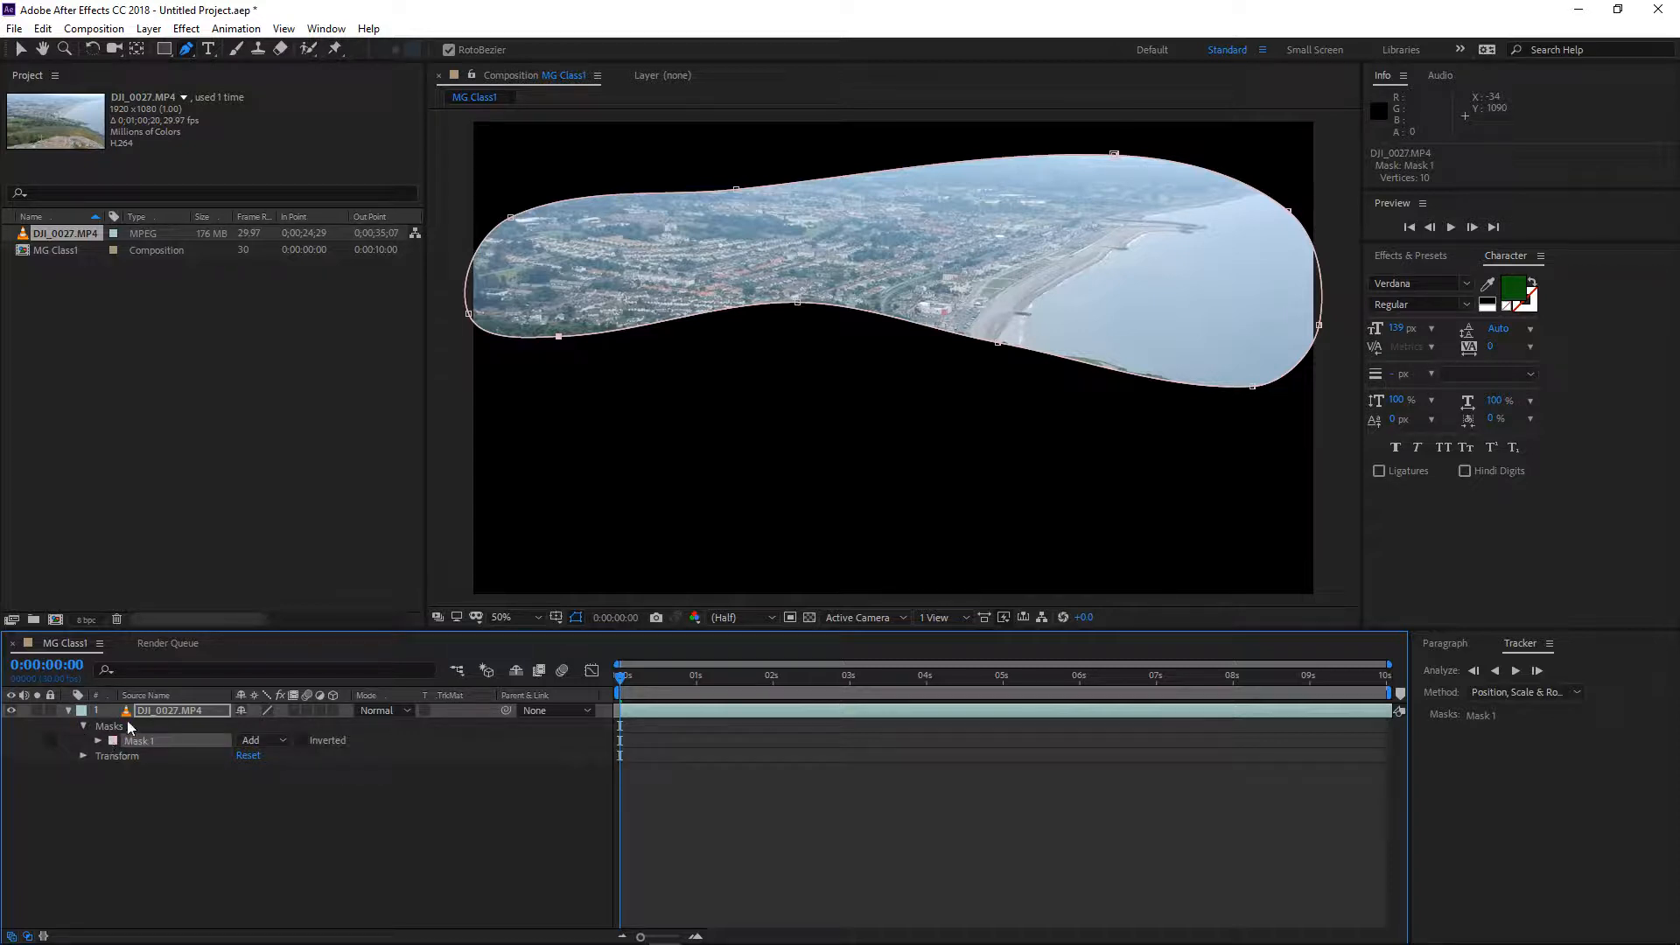
{"action": "left_click", "coordinate": [96, 724]}
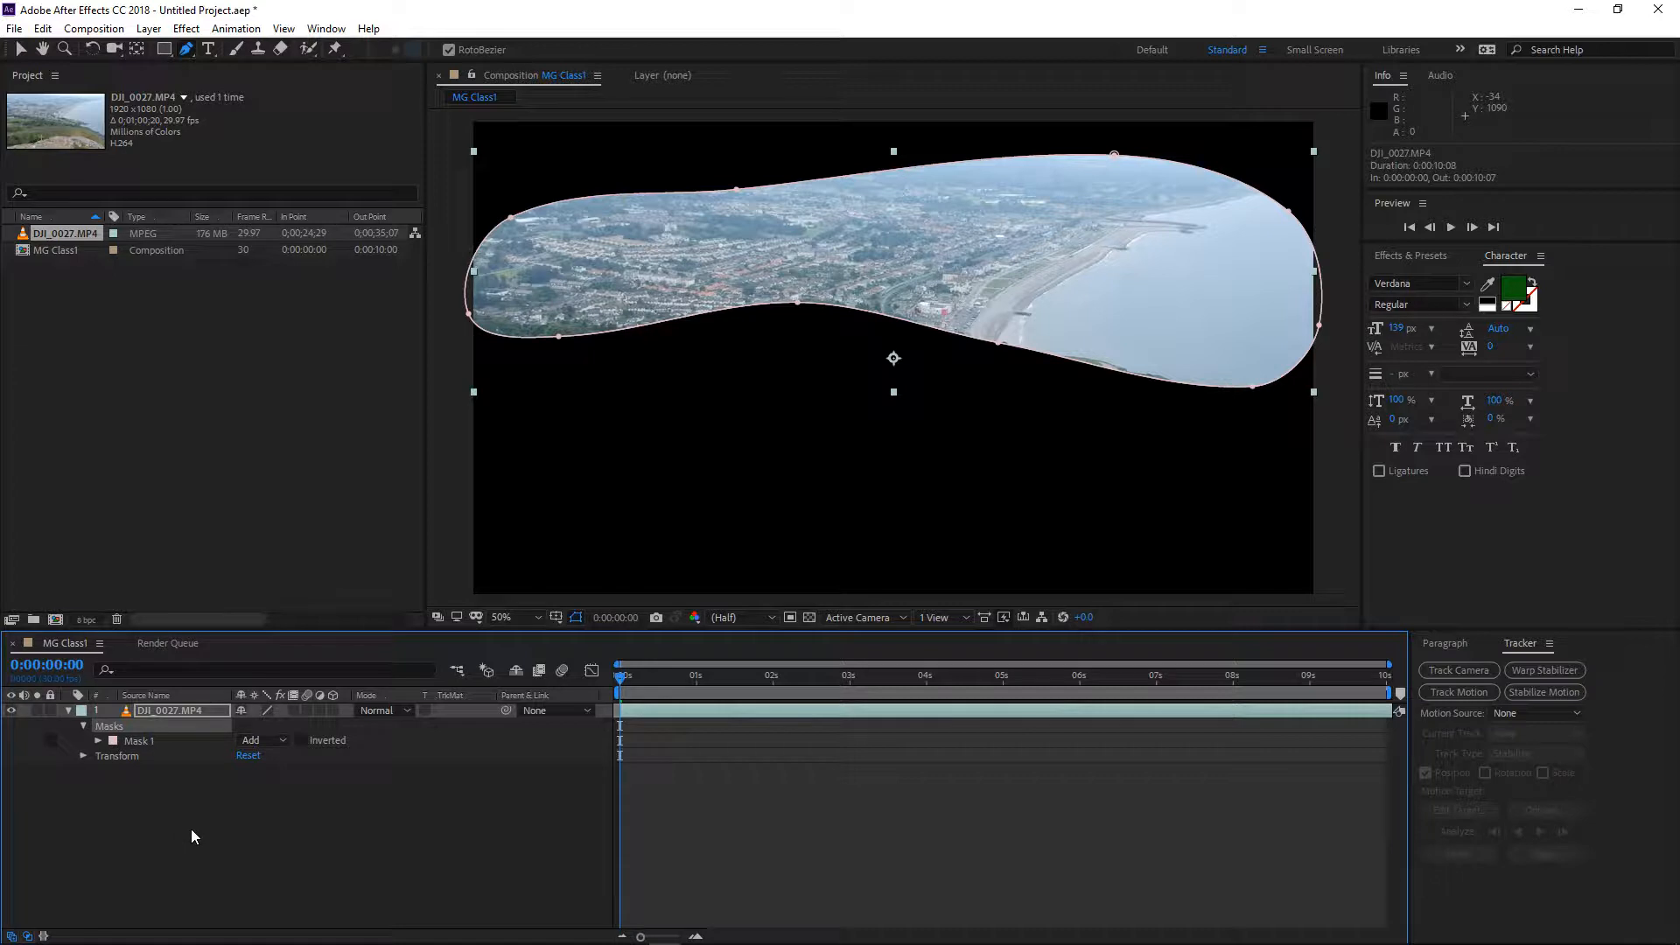
{"action": "key", "text": "Delete"}
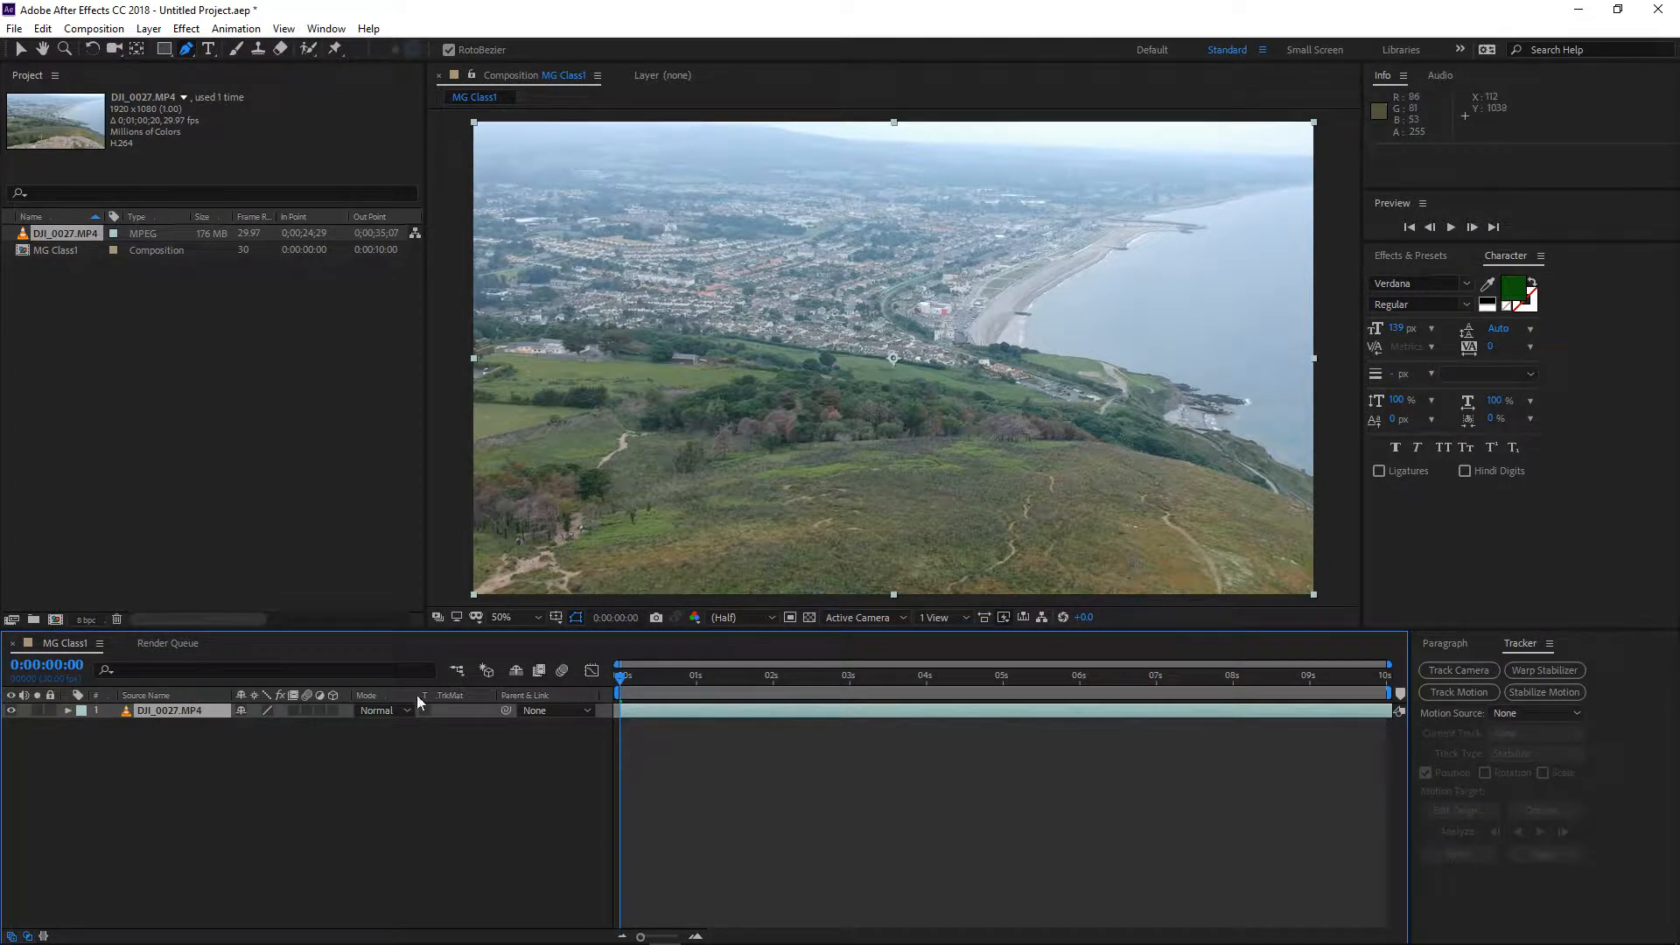
Create a 1920 x 1080 px blue solid layer above the footage, keeping the default solid settings
{"action": "right_click", "coordinate": [222, 774]}
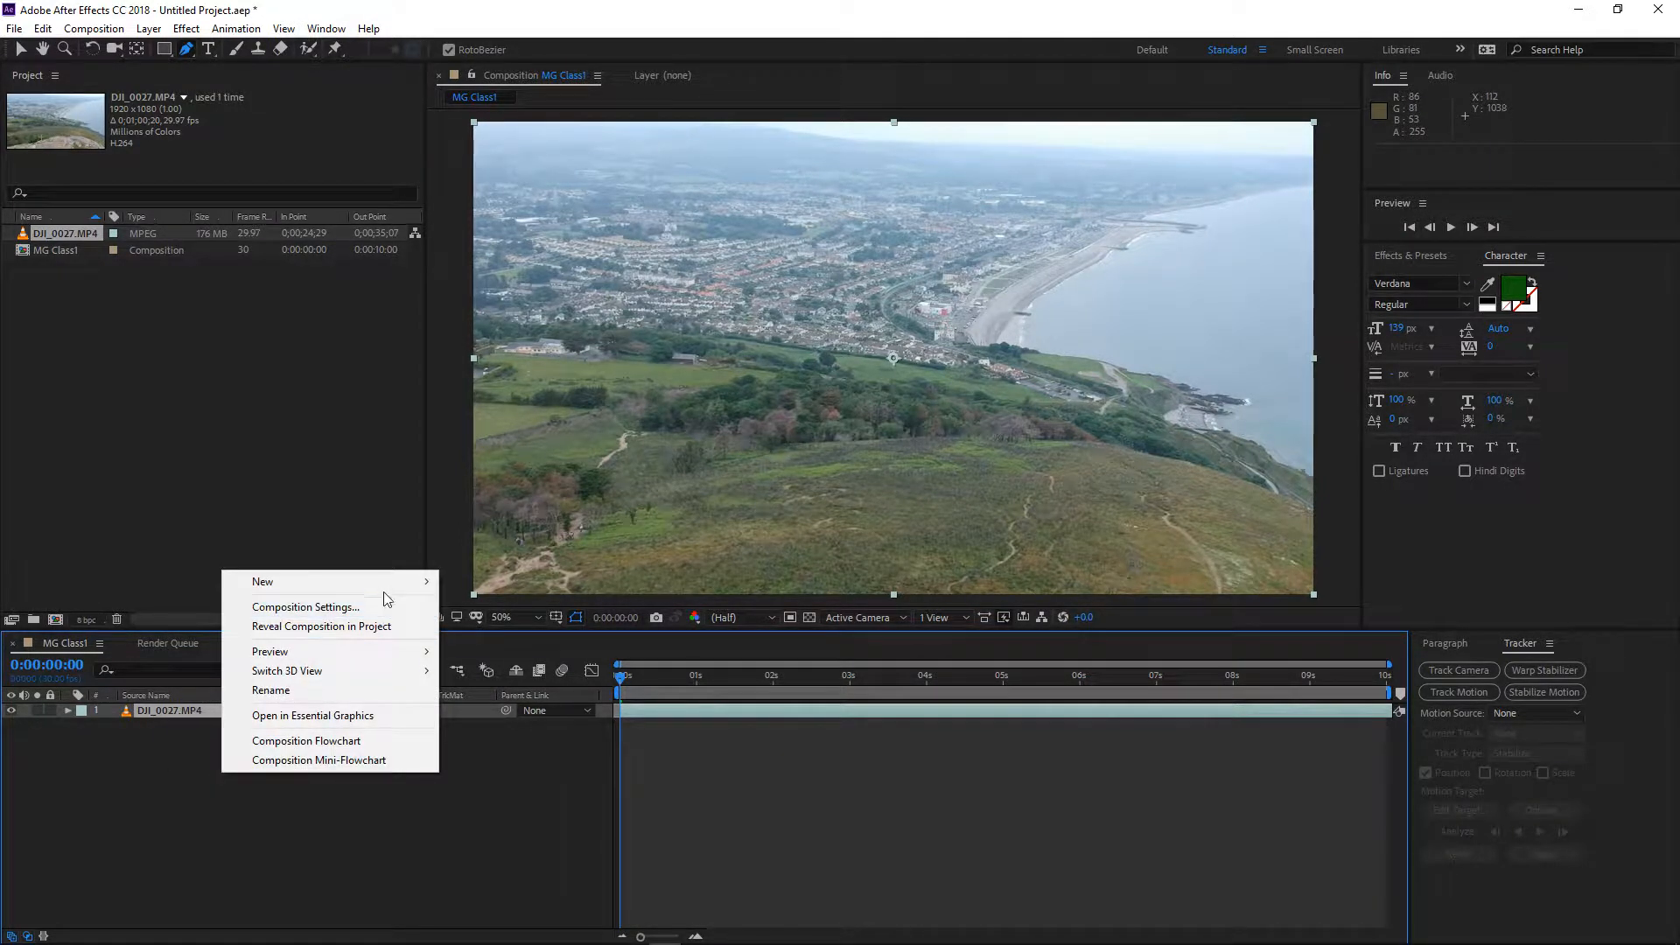
{"action": "mouse_move", "coordinate": [385, 584]}
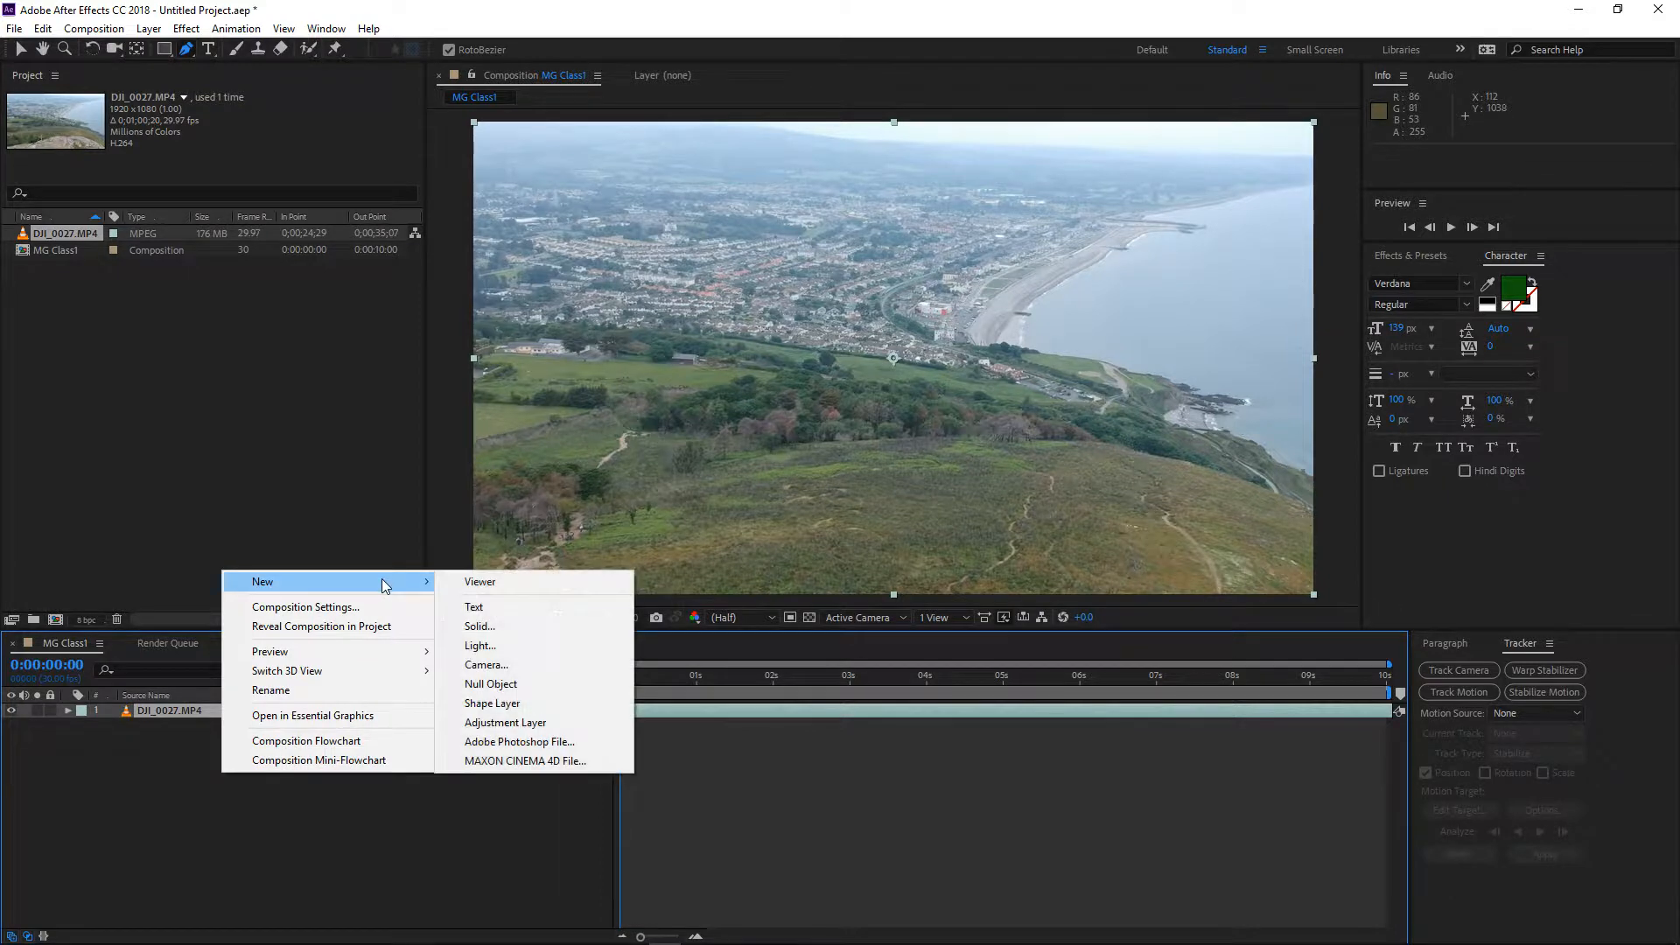
{"action": "left_click", "coordinate": [504, 627]}
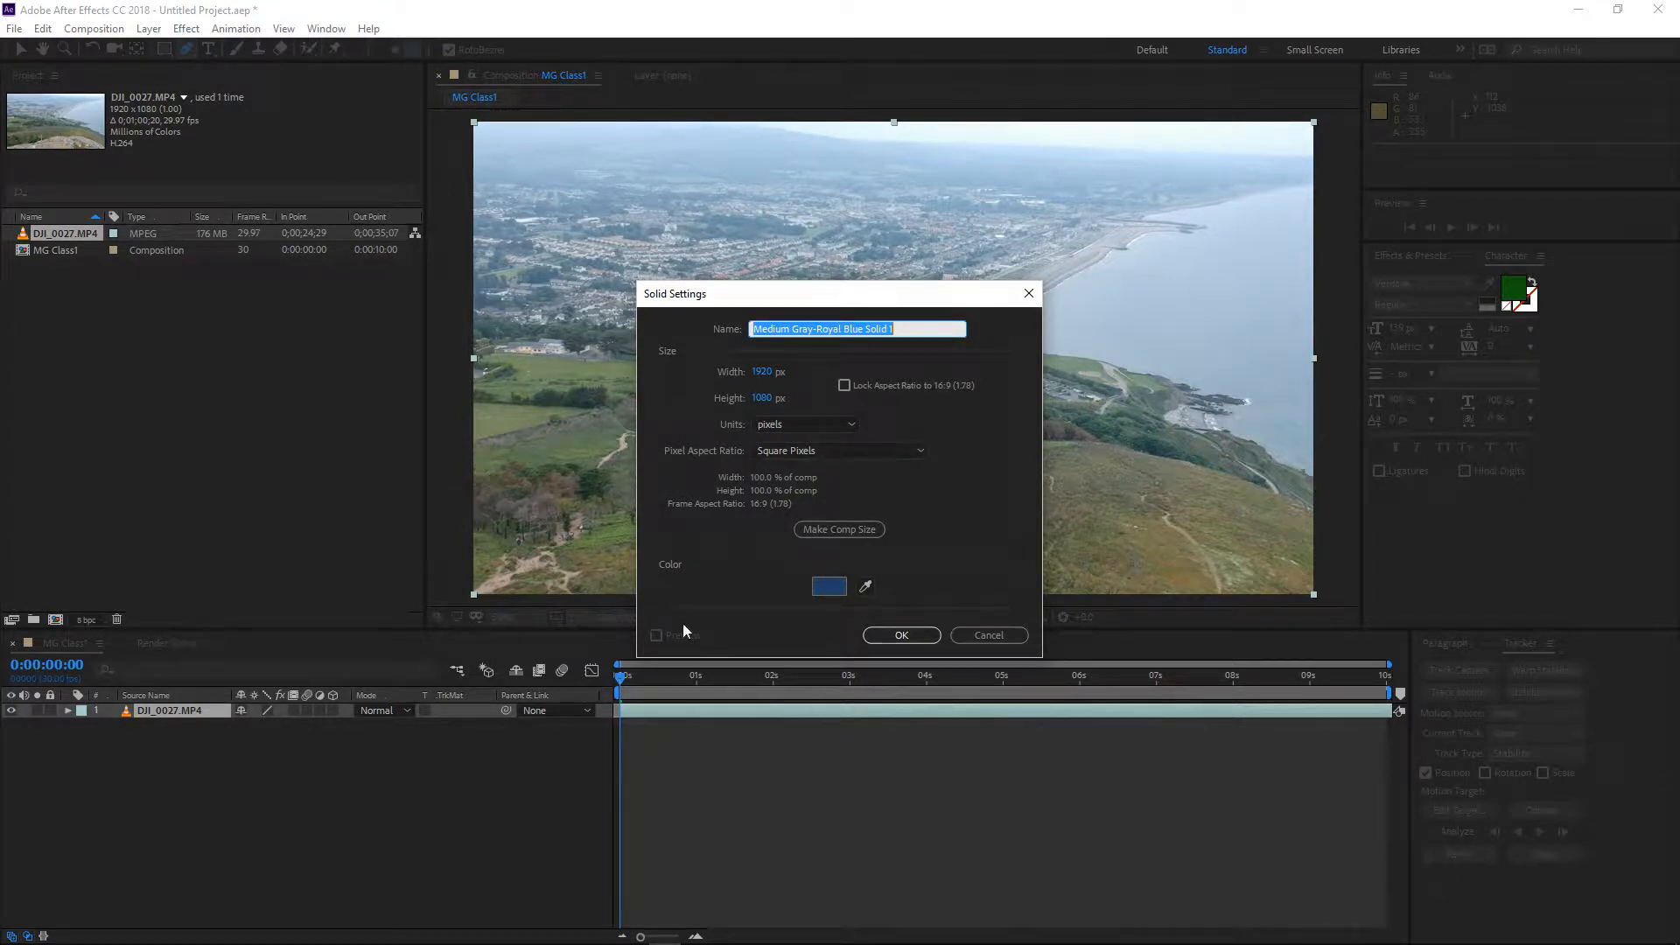
{"action": "left_click", "coordinate": [901, 636]}
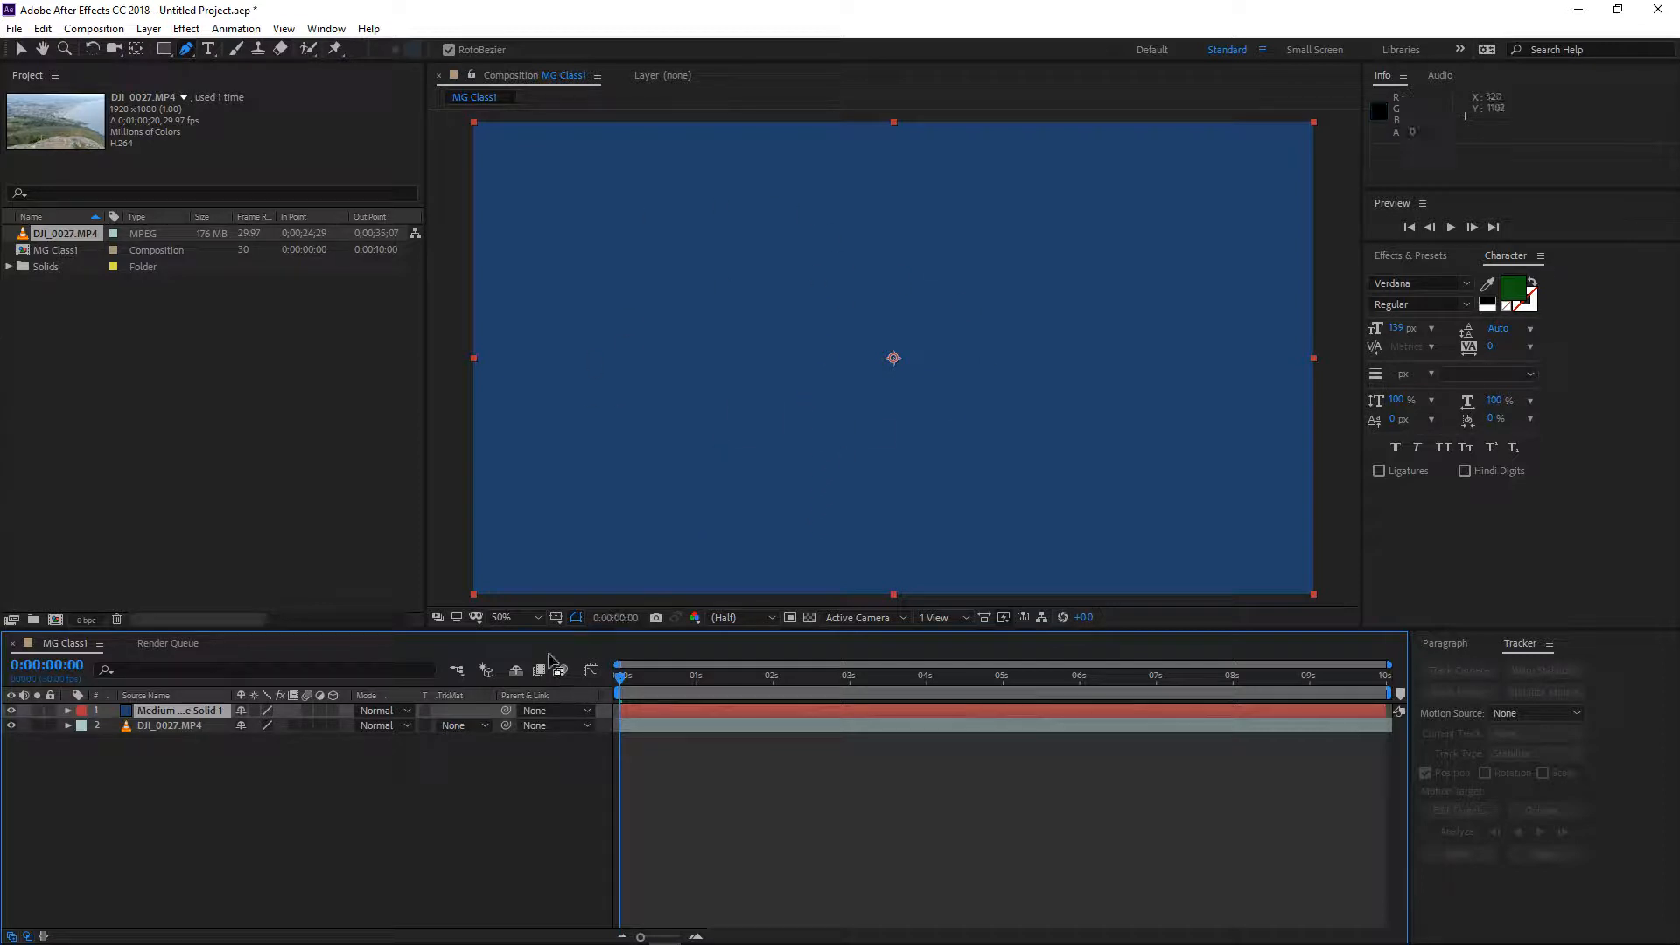
Draw a closed seven-point curved mask with the Pen tool on the blue solid, with a notch in its upper edge
{"action": "left_click", "coordinate": [727, 224]}
{"action": "left_click", "coordinate": [653, 397]}
{"action": "left_click", "coordinate": [731, 484]}
{"action": "left_click", "coordinate": [949, 423]}
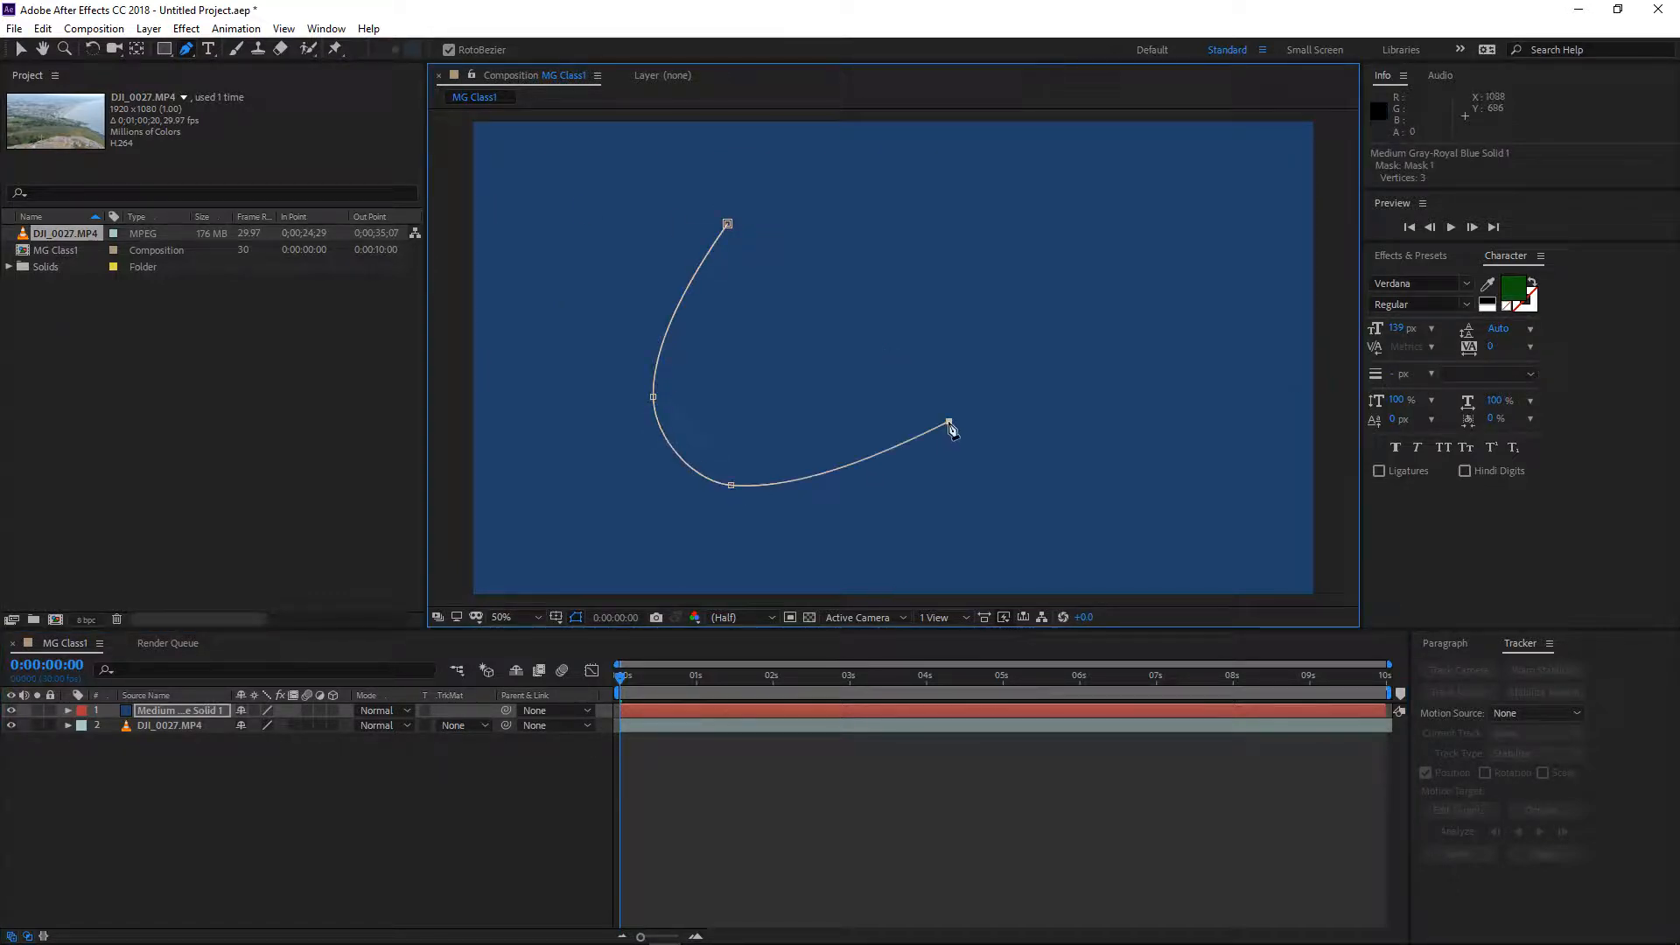
{"action": "left_click", "coordinate": [920, 266]}
{"action": "left_click", "coordinate": [821, 304]}
{"action": "left_click", "coordinate": [805, 226]}
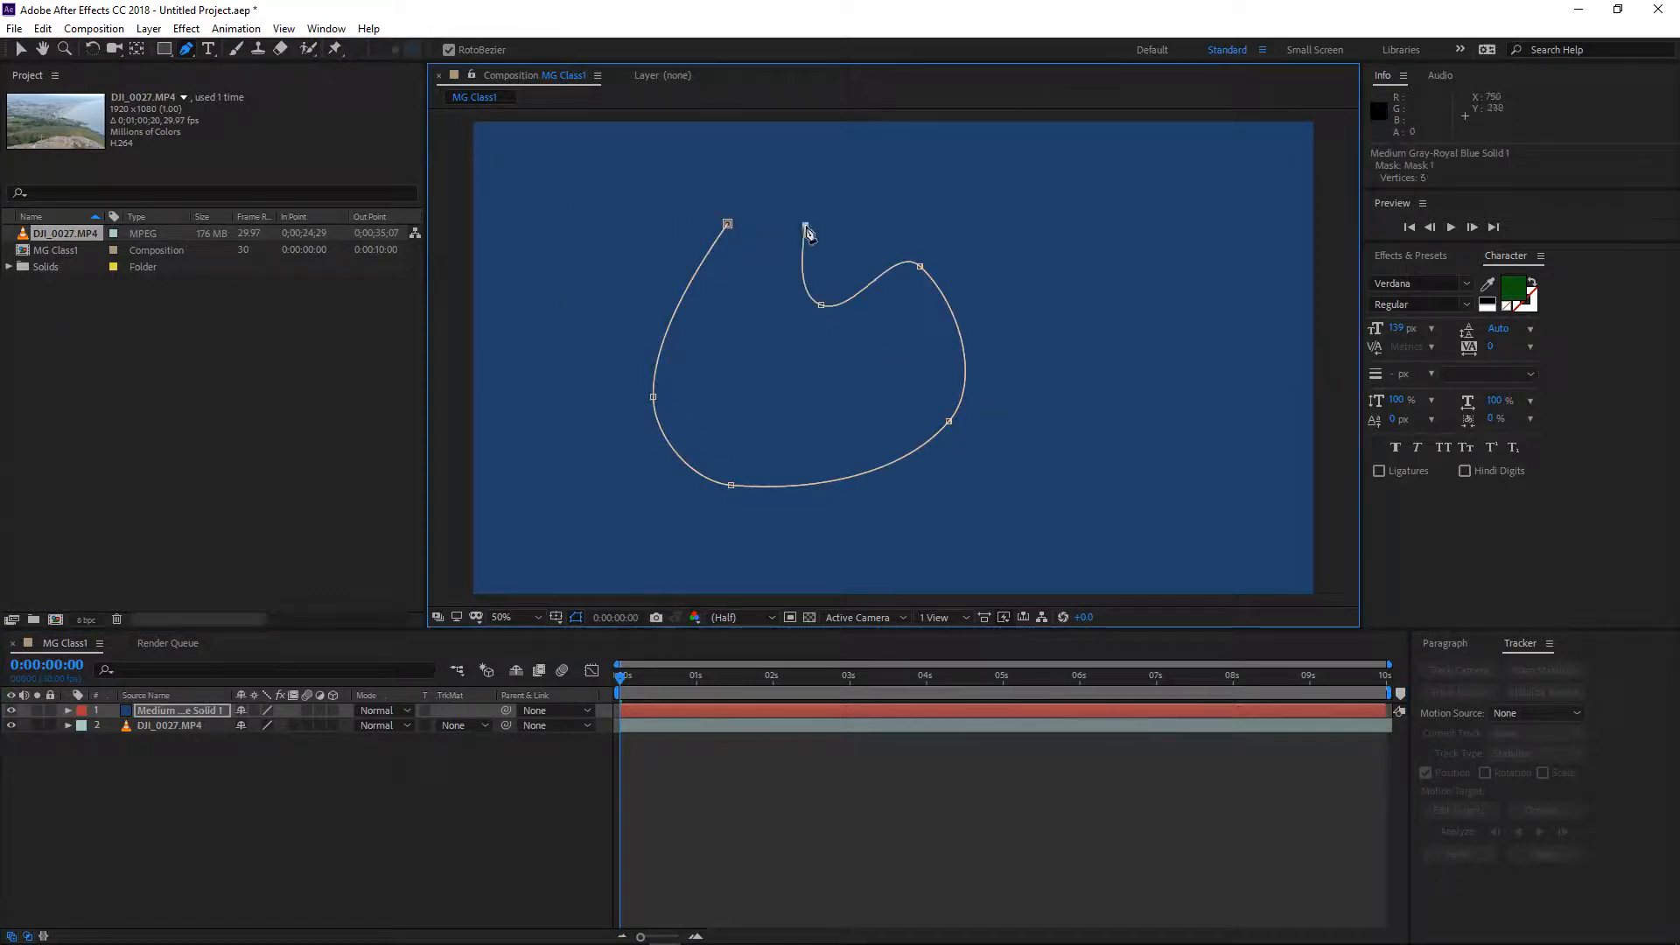
{"action": "left_click", "coordinate": [729, 224]}
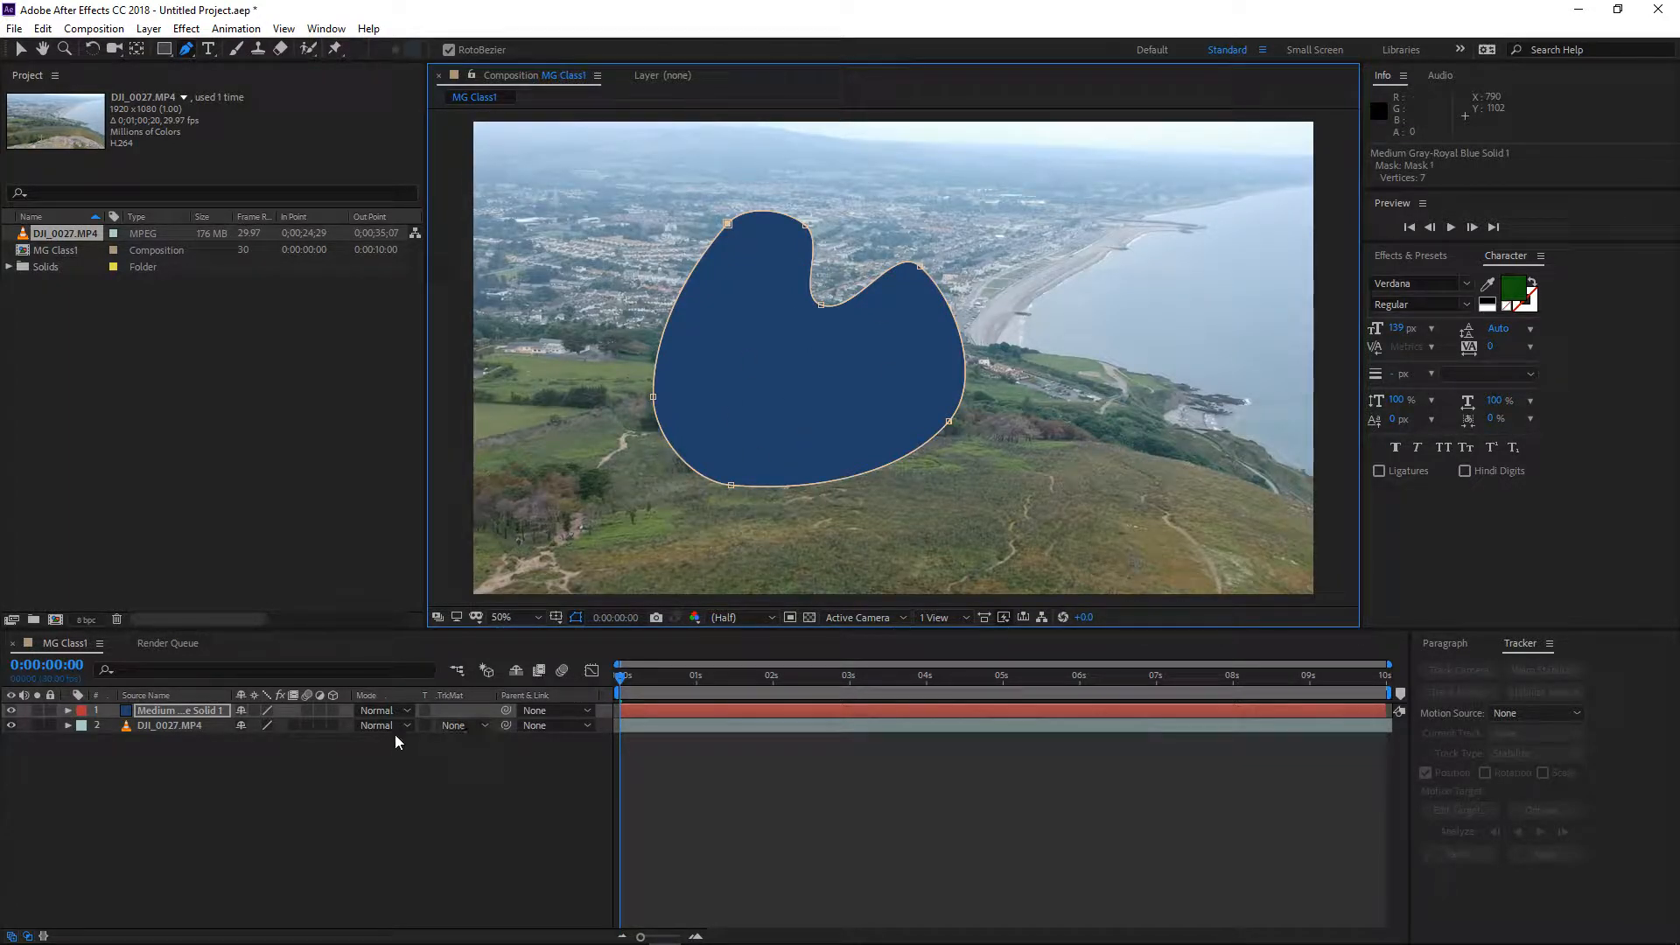
Reshape the solid's mask with the Selection tool, lowering the notch, pulling the upper-left point outward and the left-side point inward
{"action": "left_click", "coordinate": [20, 49]}
{"action": "left_click", "coordinate": [817, 376]}
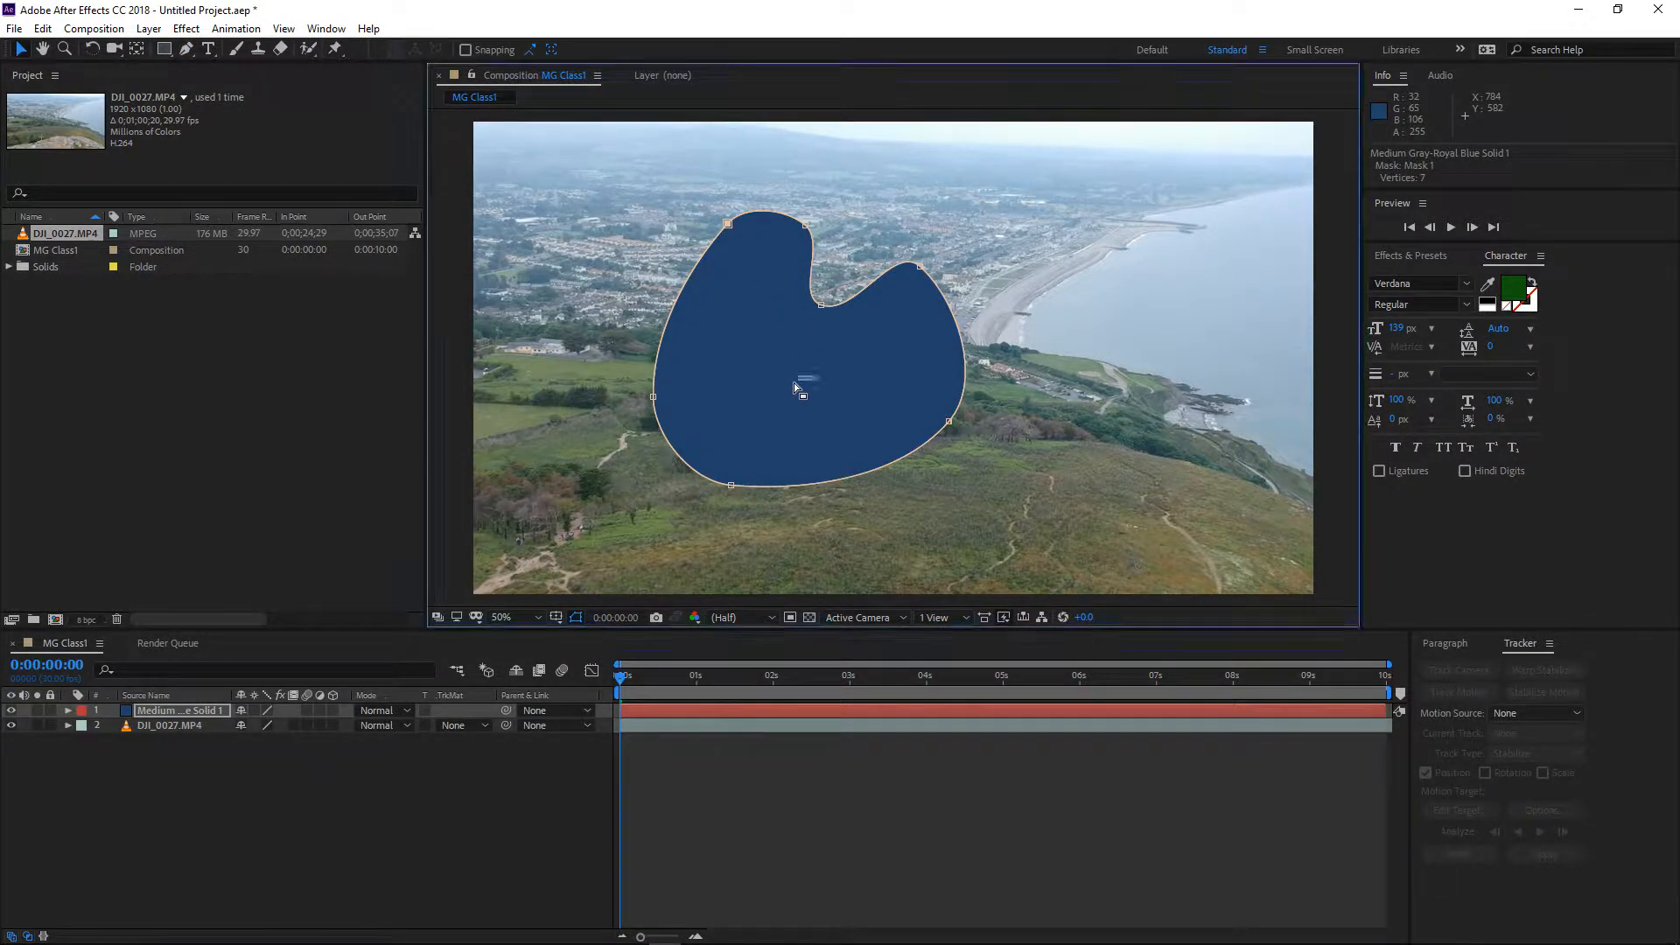
{"action": "left_click", "coordinate": [787, 385]}
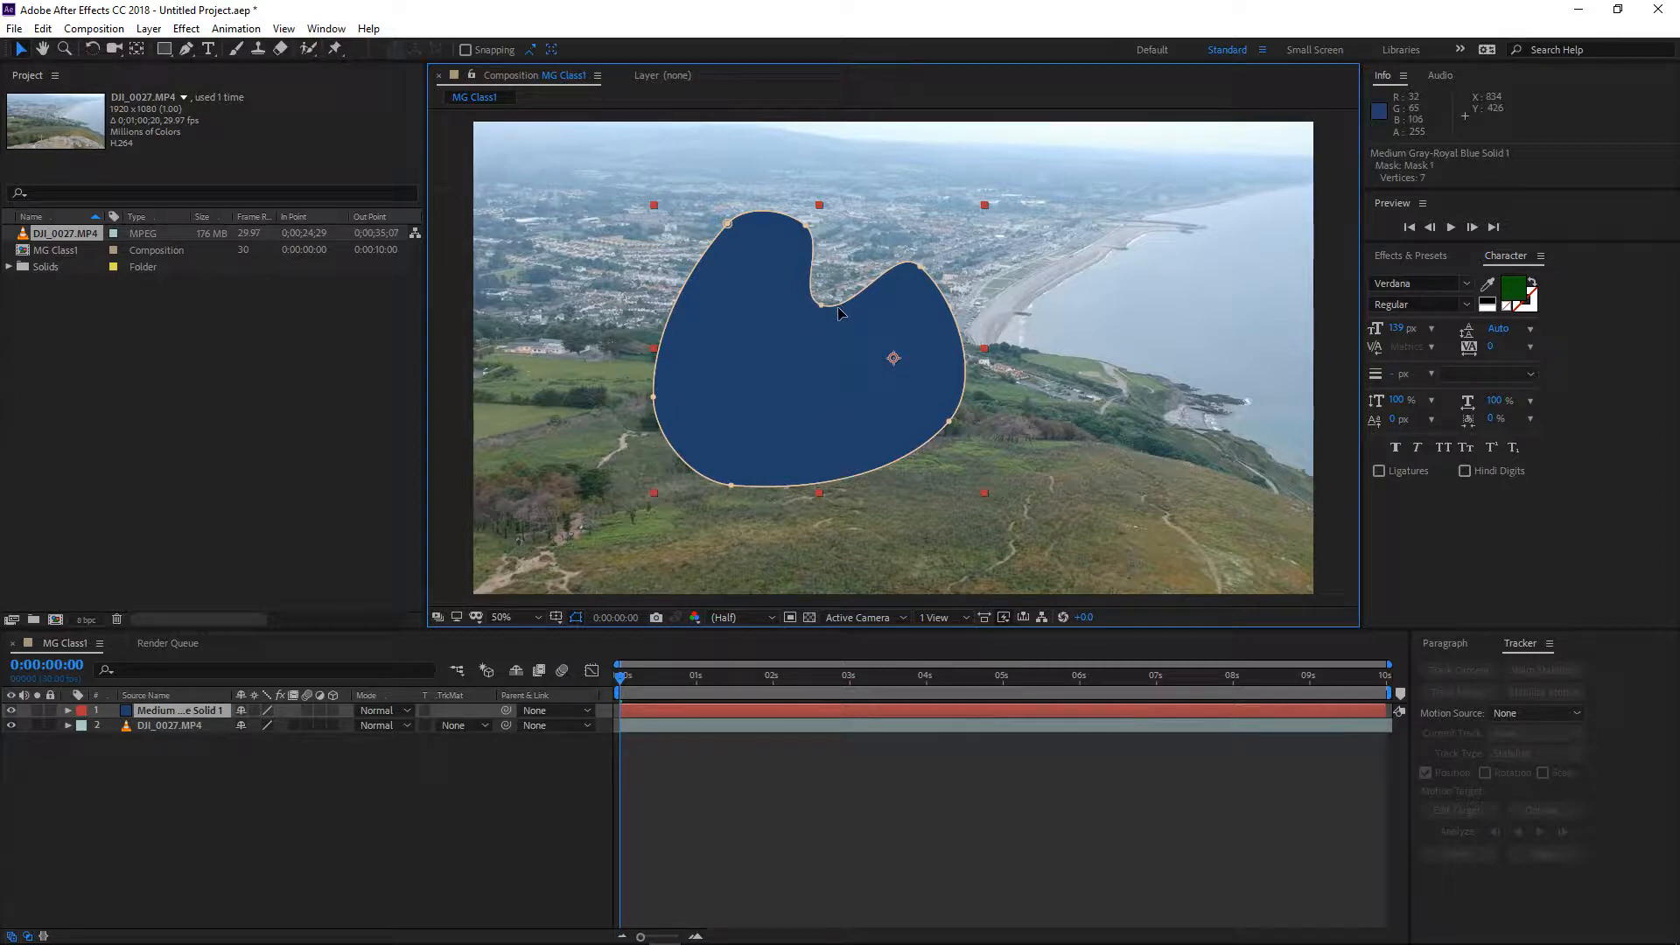
{"action": "left_click_drag", "start_coordinate": [839, 308], "coordinate": [881, 387]}
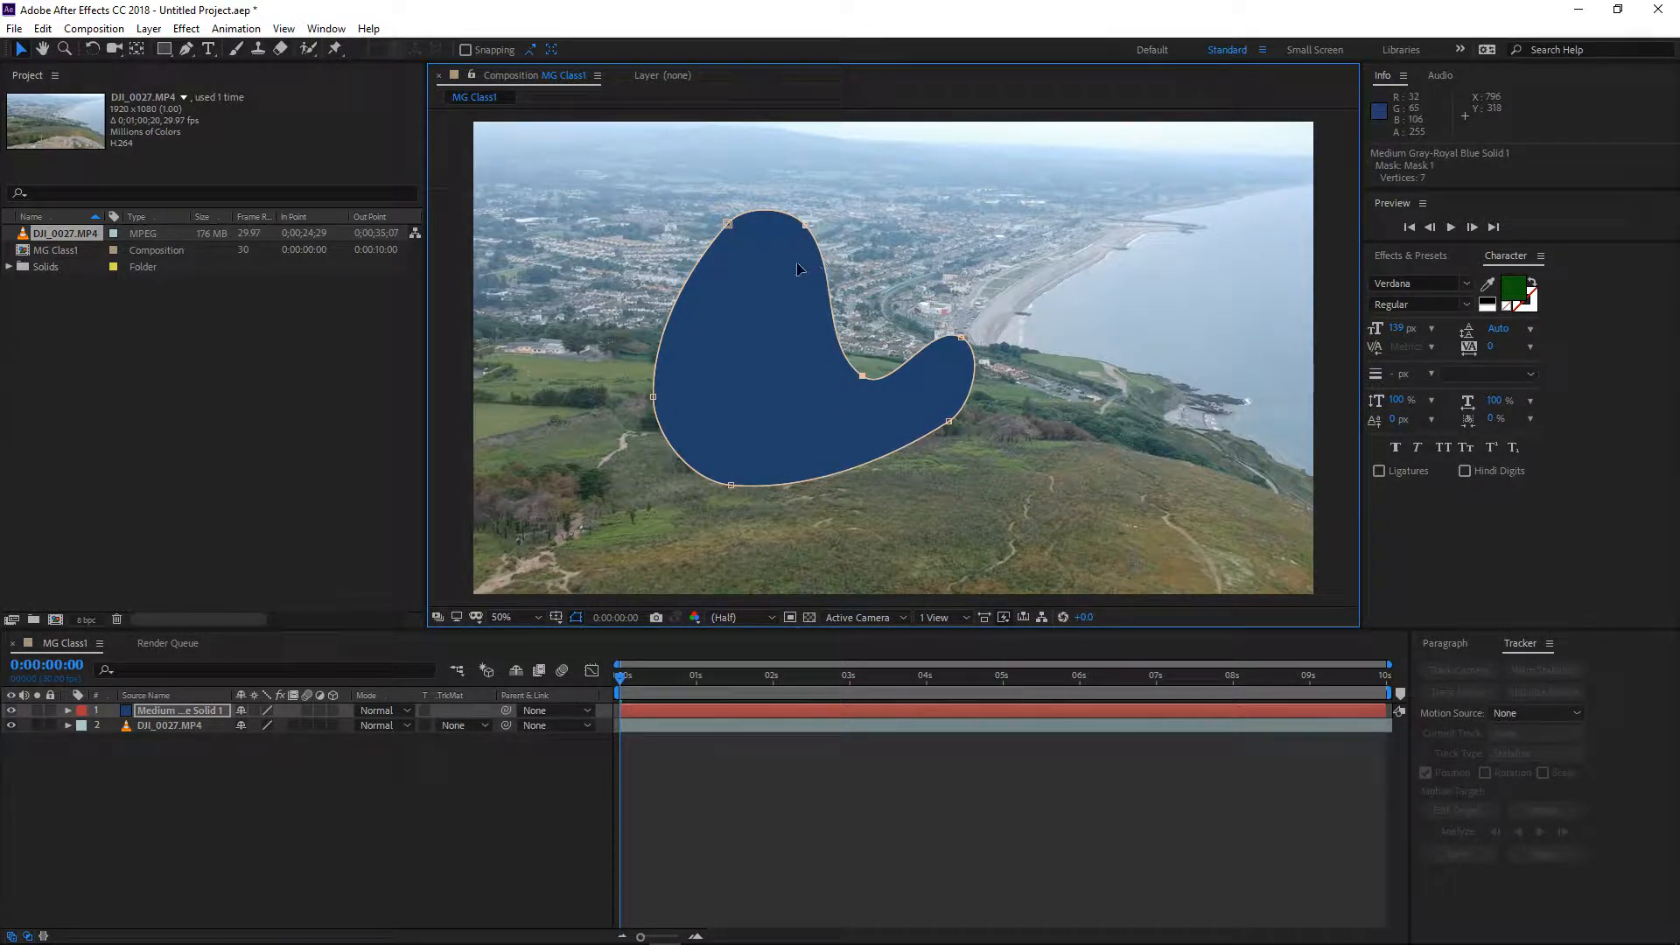
{"action": "mouse_move", "coordinate": [824, 267]}
{"action": "left_mouse_down"}
{"action": "mouse_move", "coordinate": [835, 298]}
{"action": "mouse_move", "coordinate": [857, 278]}
{"action": "mouse_move", "coordinate": [842, 259]}
{"action": "left_mouse_up"}
{"action": "left_click_drag", "start_coordinate": [730, 225], "coordinate": [608, 172]}
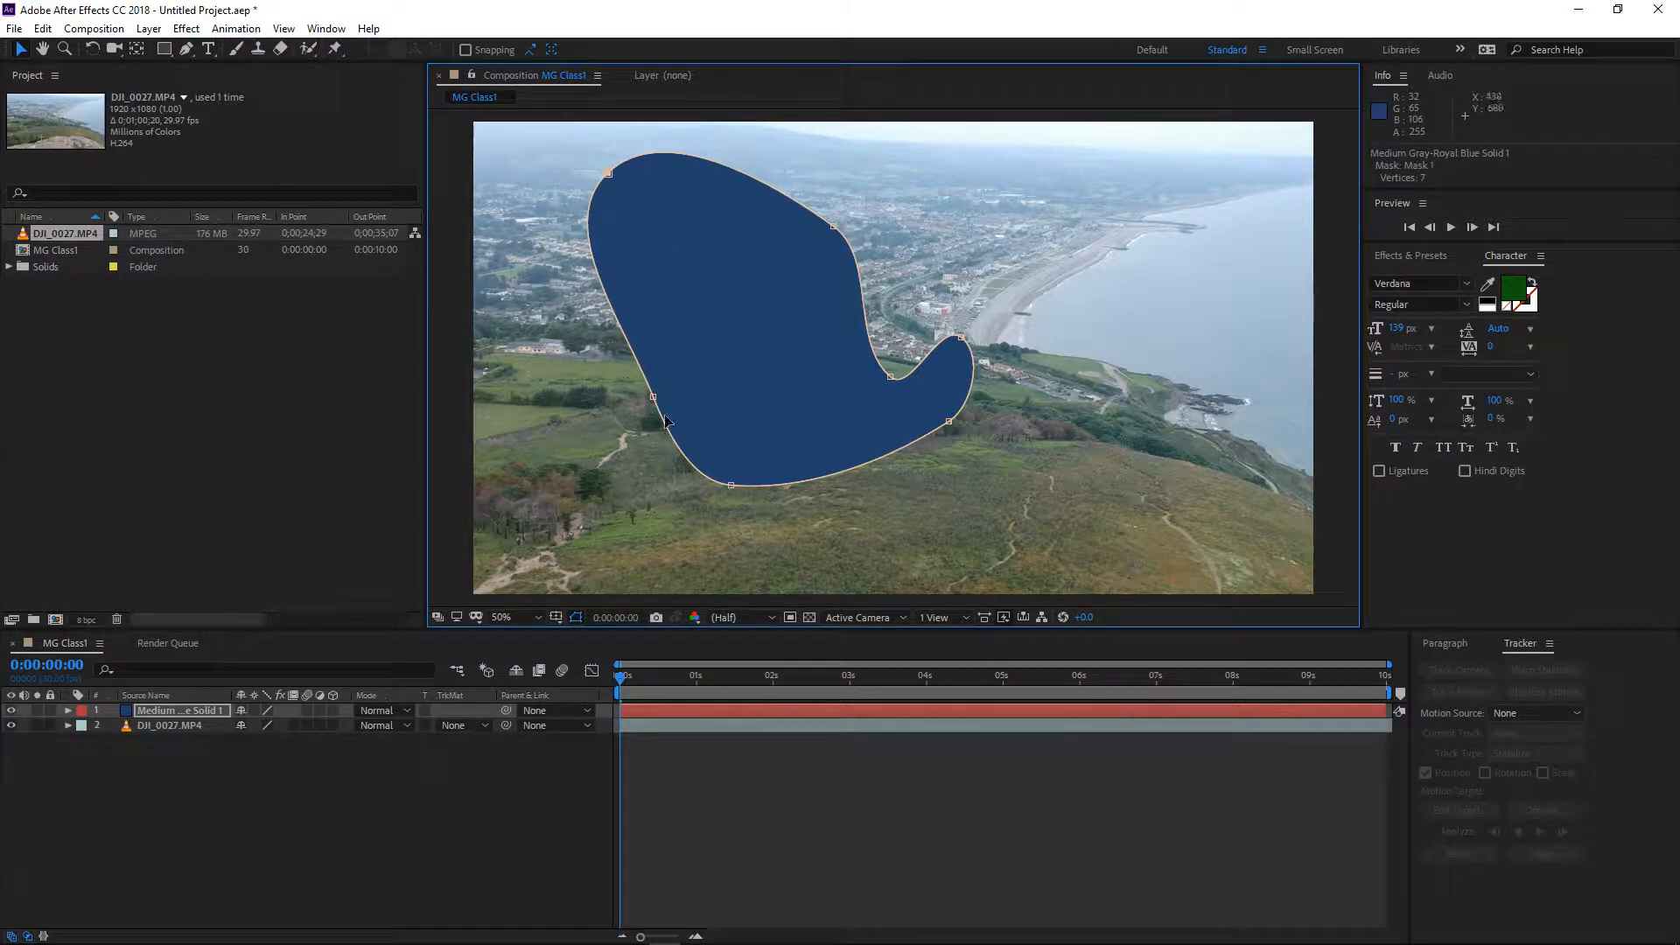
{"action": "left_click_drag", "start_coordinate": [652, 400], "coordinate": [758, 333]}
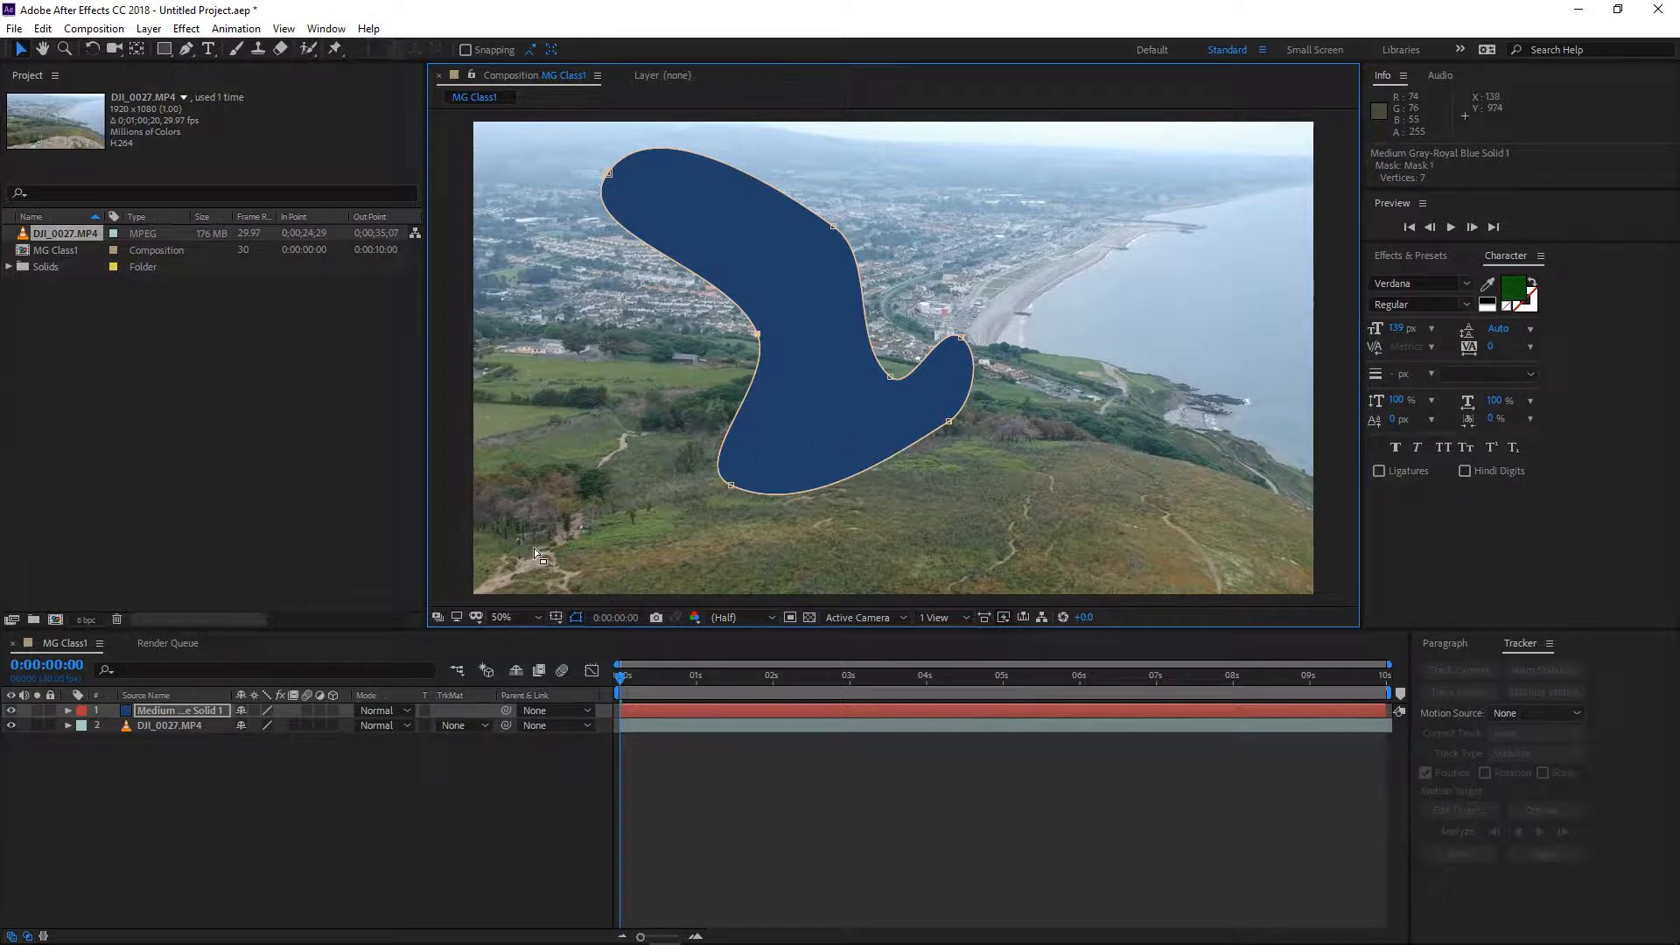
Reveal the properties of Mask 1 on the solid and enable Mask Path keyframing at 0:00:00:00
{"action": "left_click", "coordinate": [68, 711]}
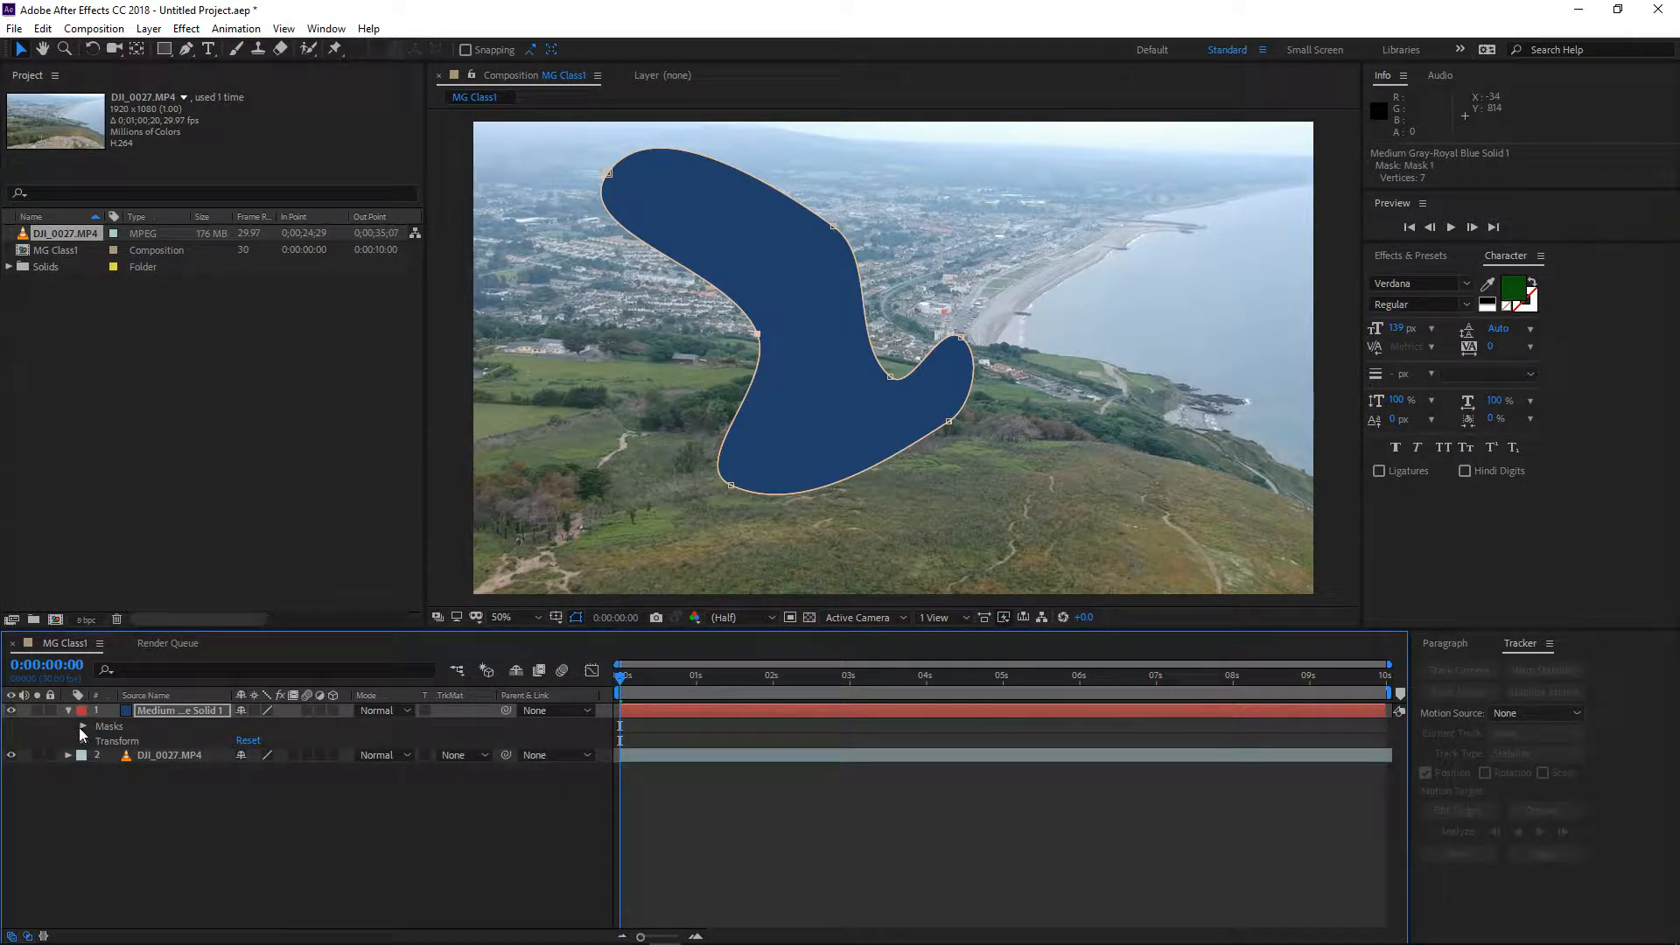
{"action": "left_click", "coordinate": [83, 727]}
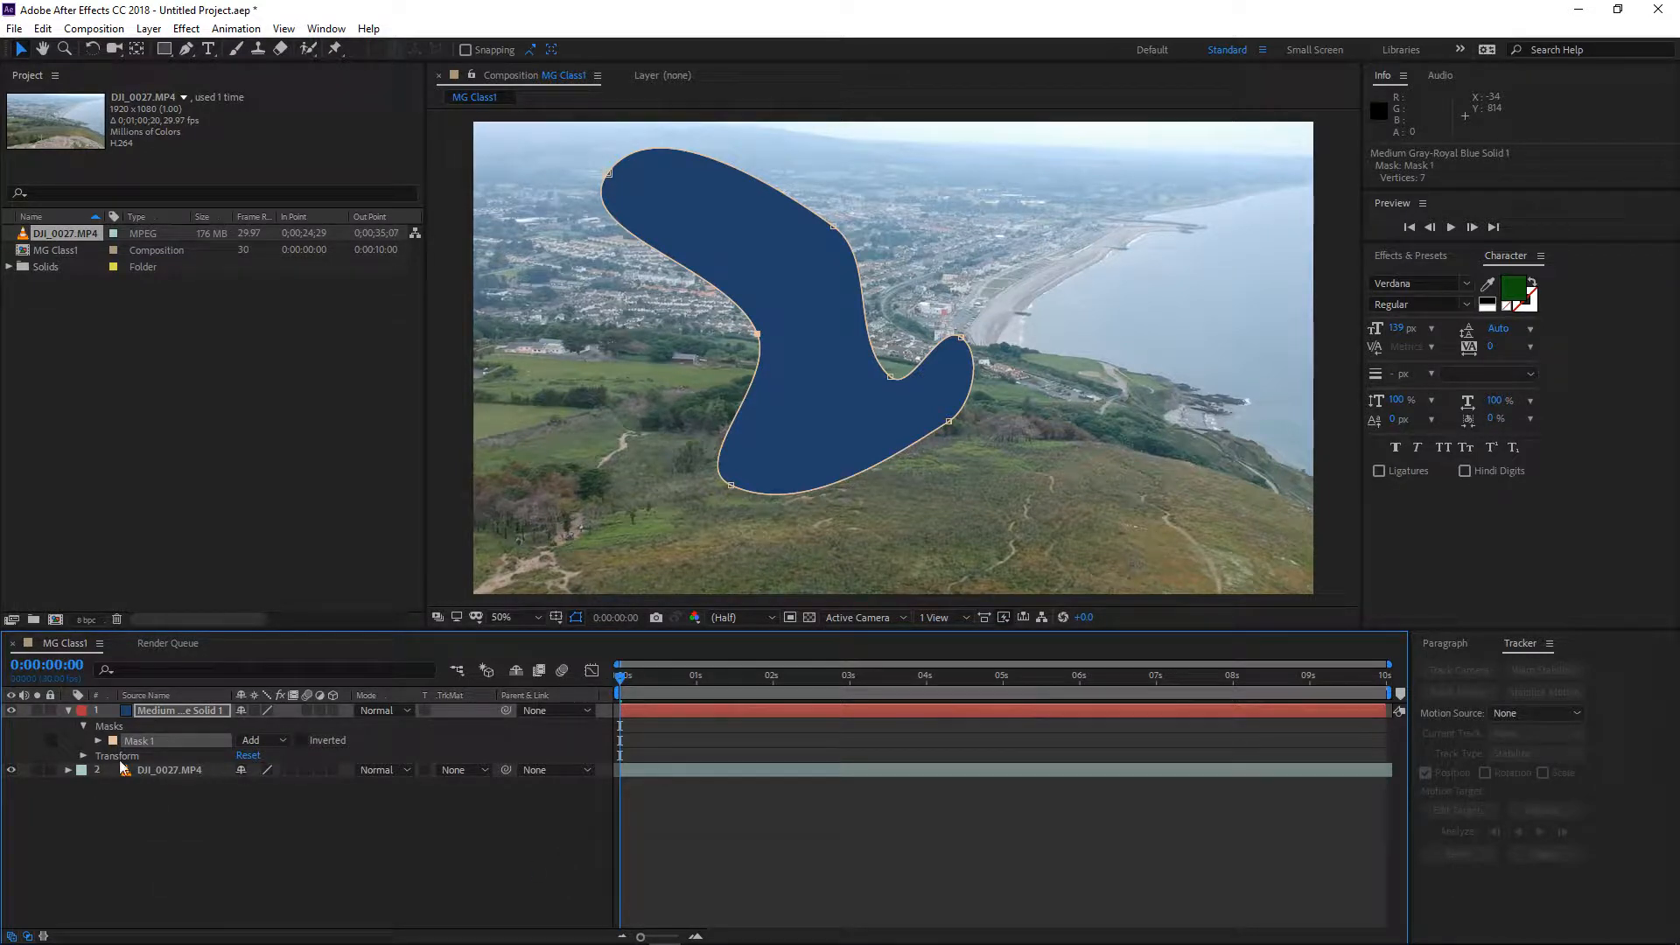
{"action": "left_click", "coordinate": [98, 741]}
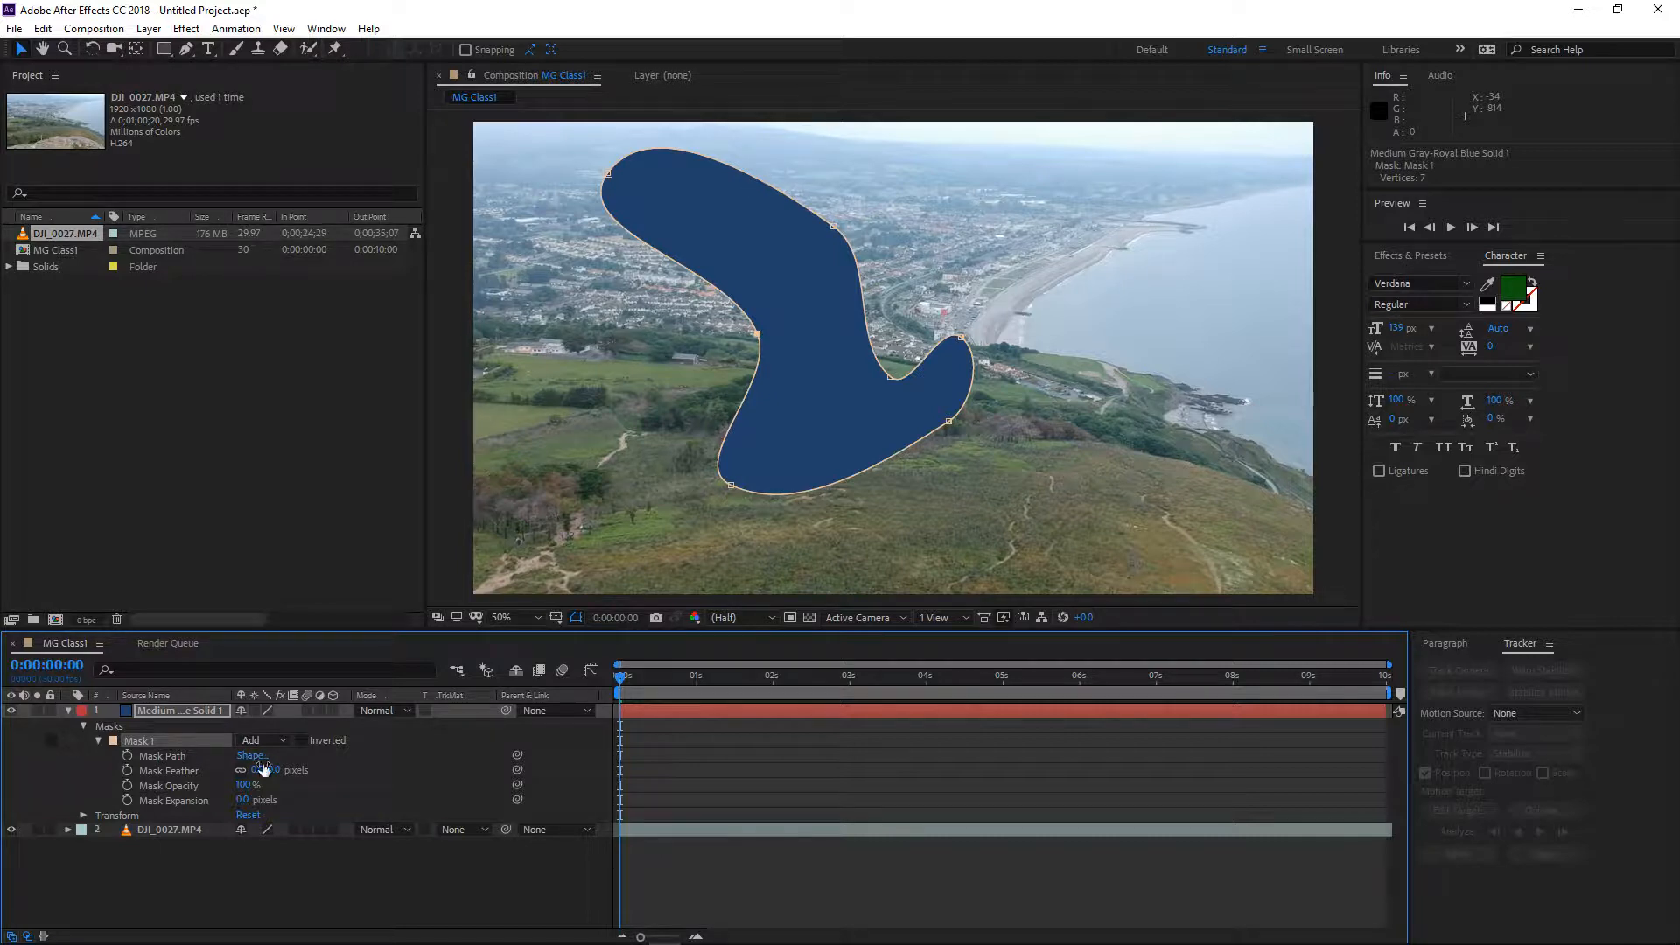
{"action": "left_click", "coordinate": [128, 757]}
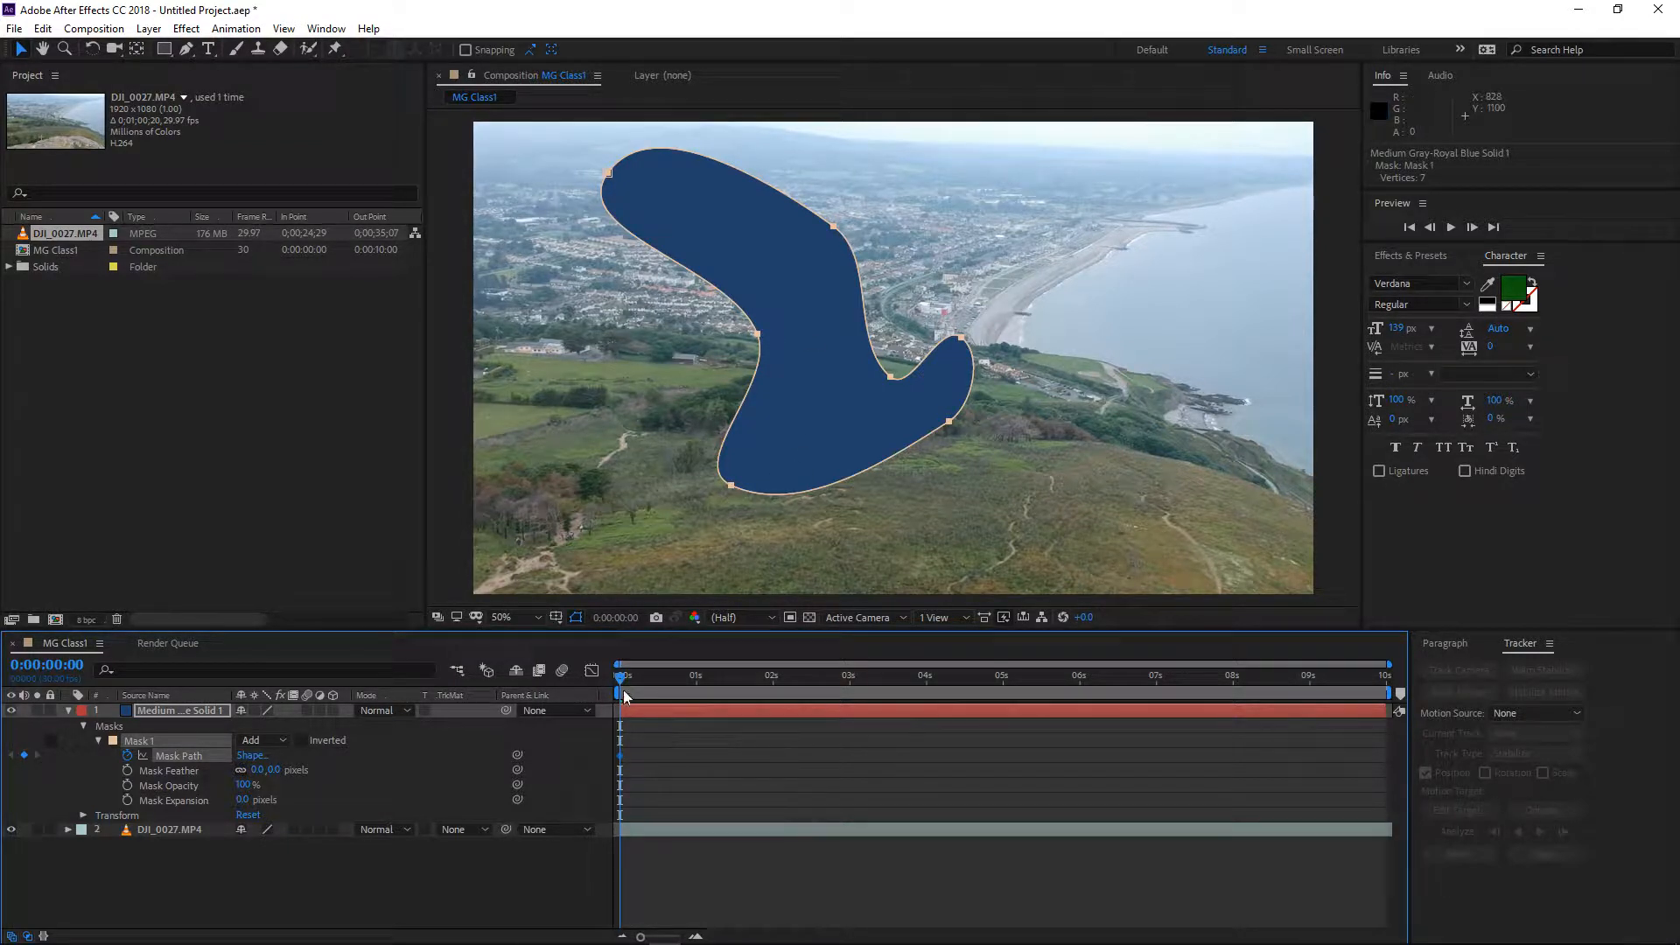
At 0:00:02:01, move the solid's entire mask about 308 px left and 170 px down to keyframe its path
{"action": "left_click_drag", "start_coordinate": [632, 676], "coordinate": [774, 679]}
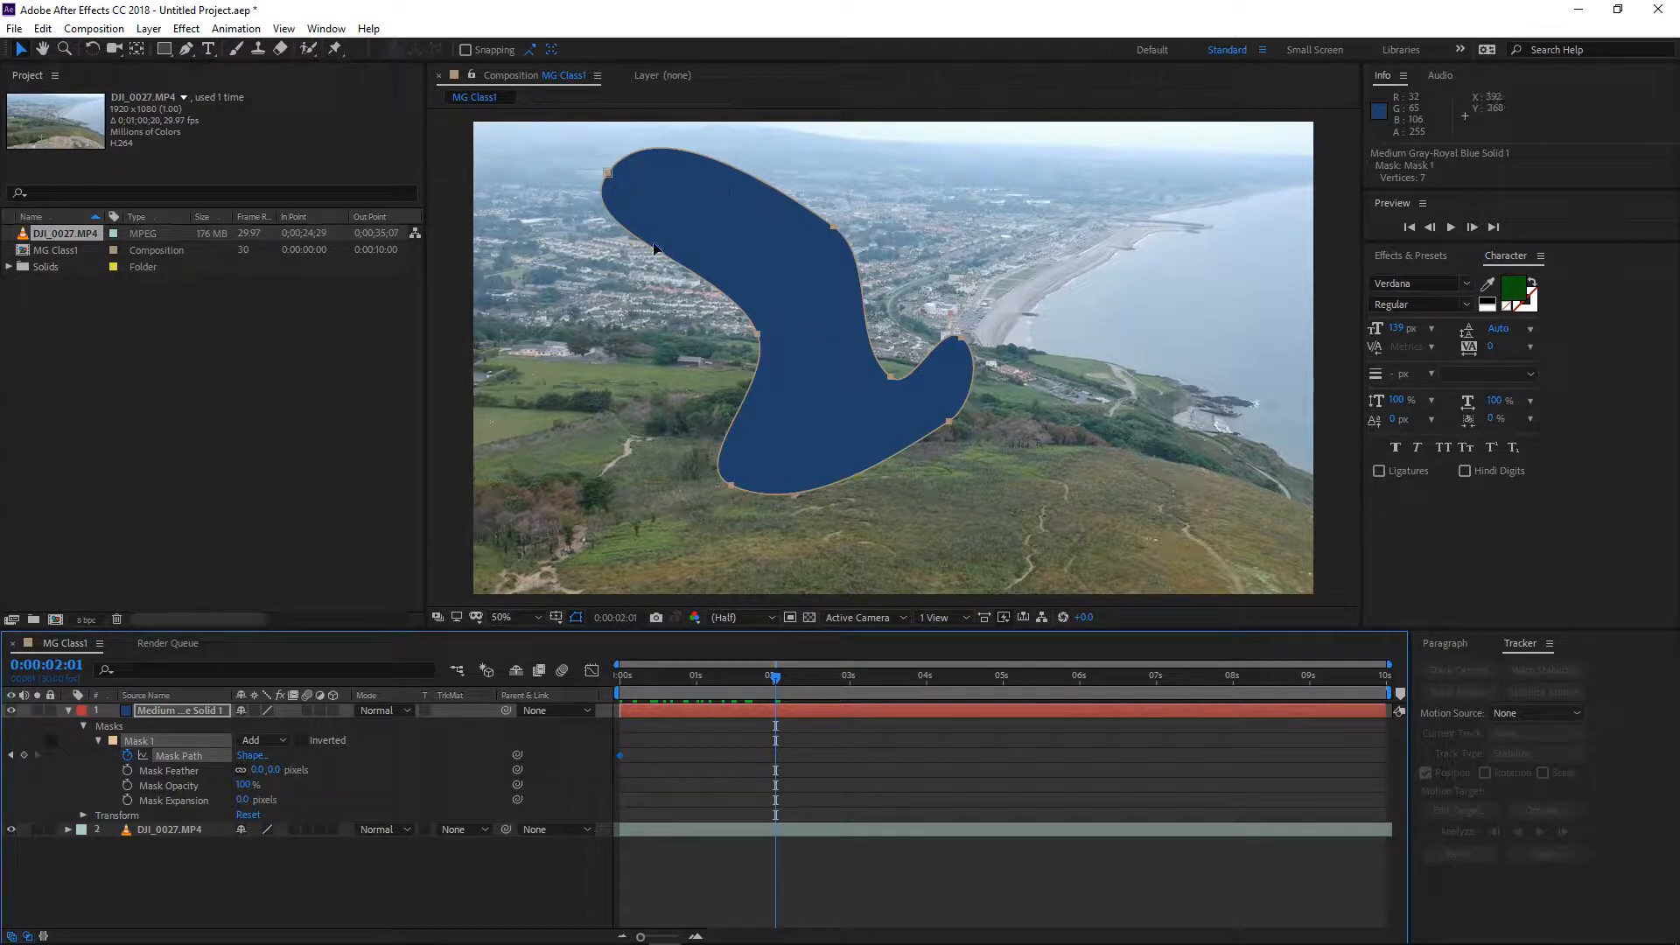
{"action": "left_click_drag", "start_coordinate": [757, 341], "coordinate": [738, 343]}
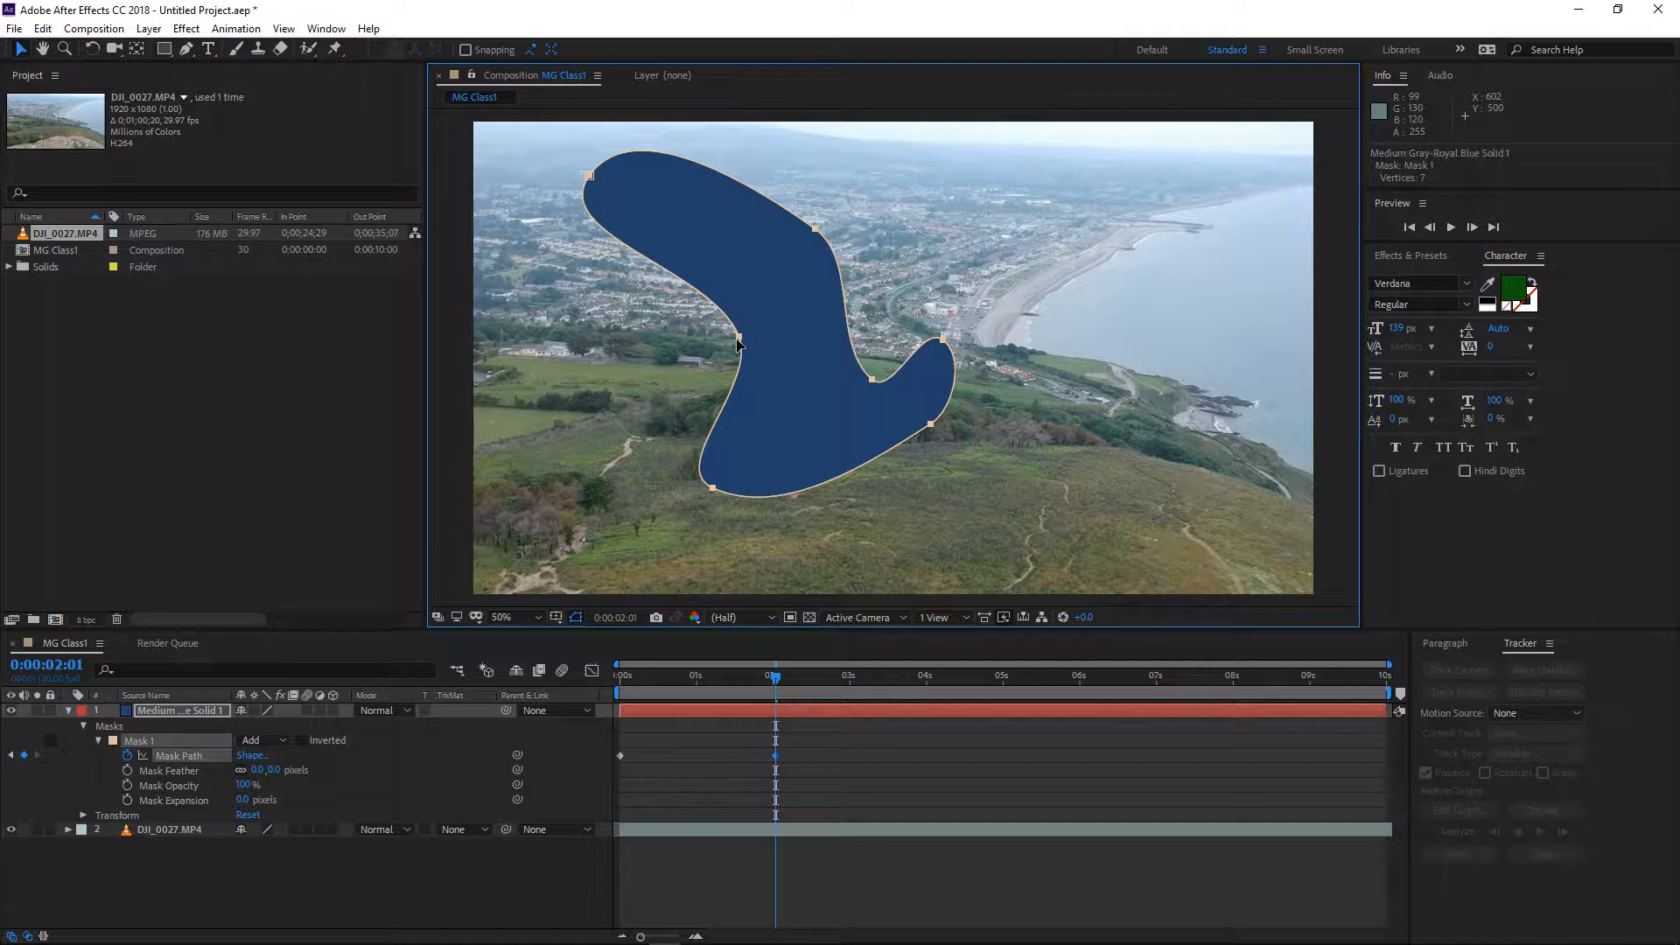
{"action": "key", "text": "ctrl+z"}
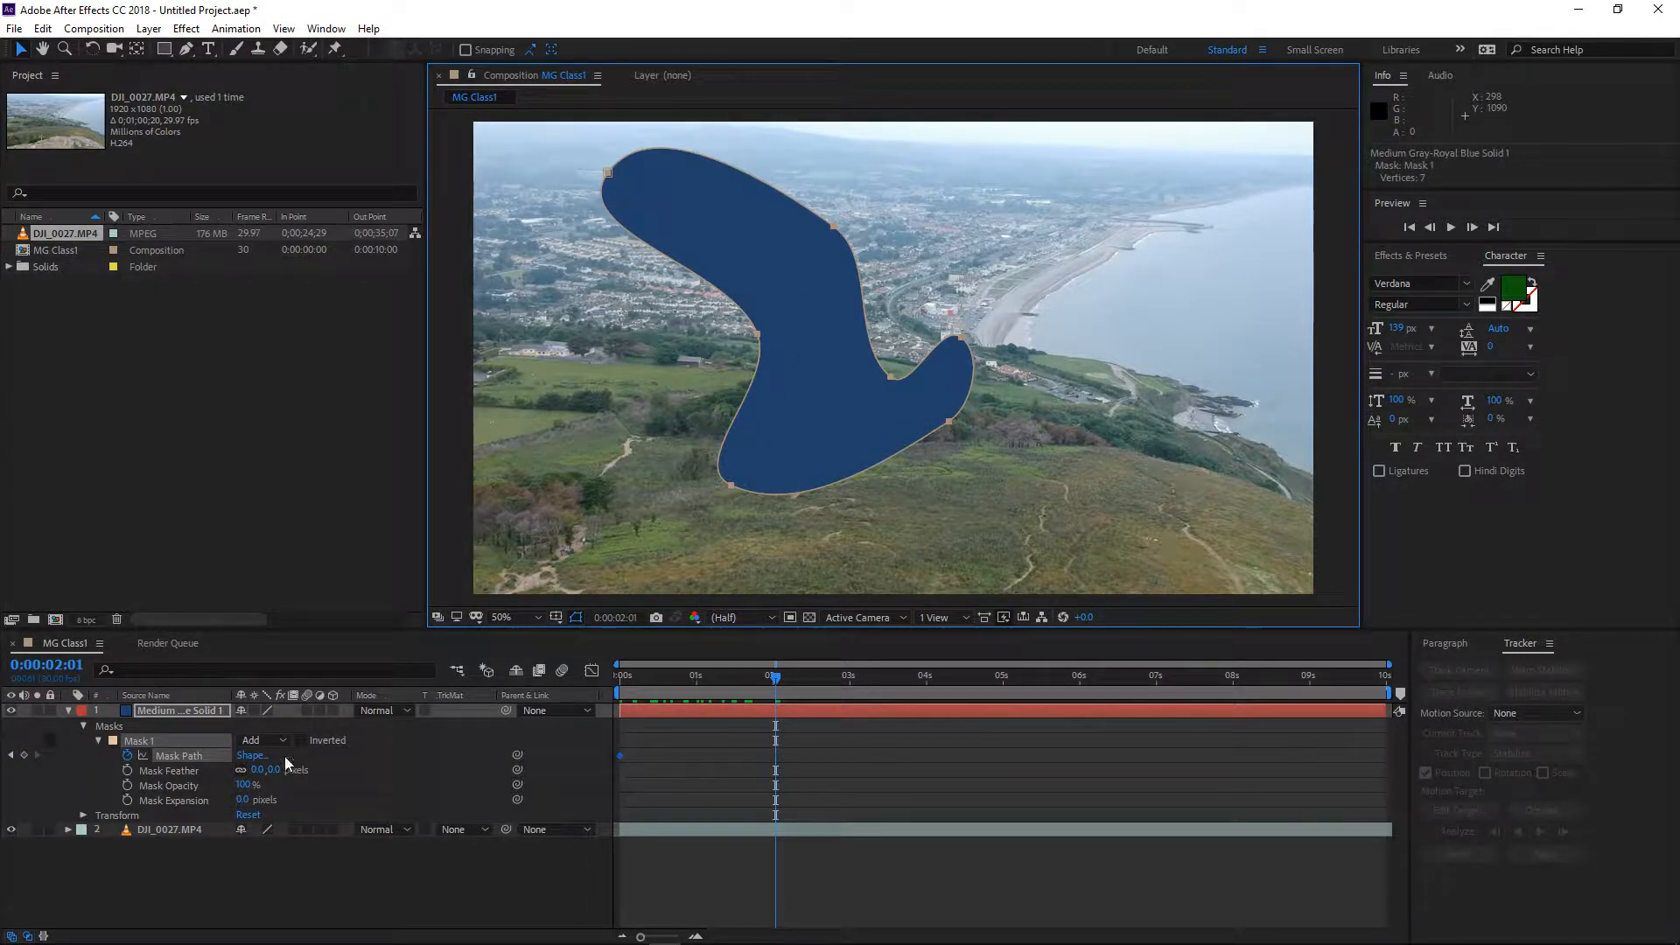
{"action": "left_click", "coordinate": [185, 758]}
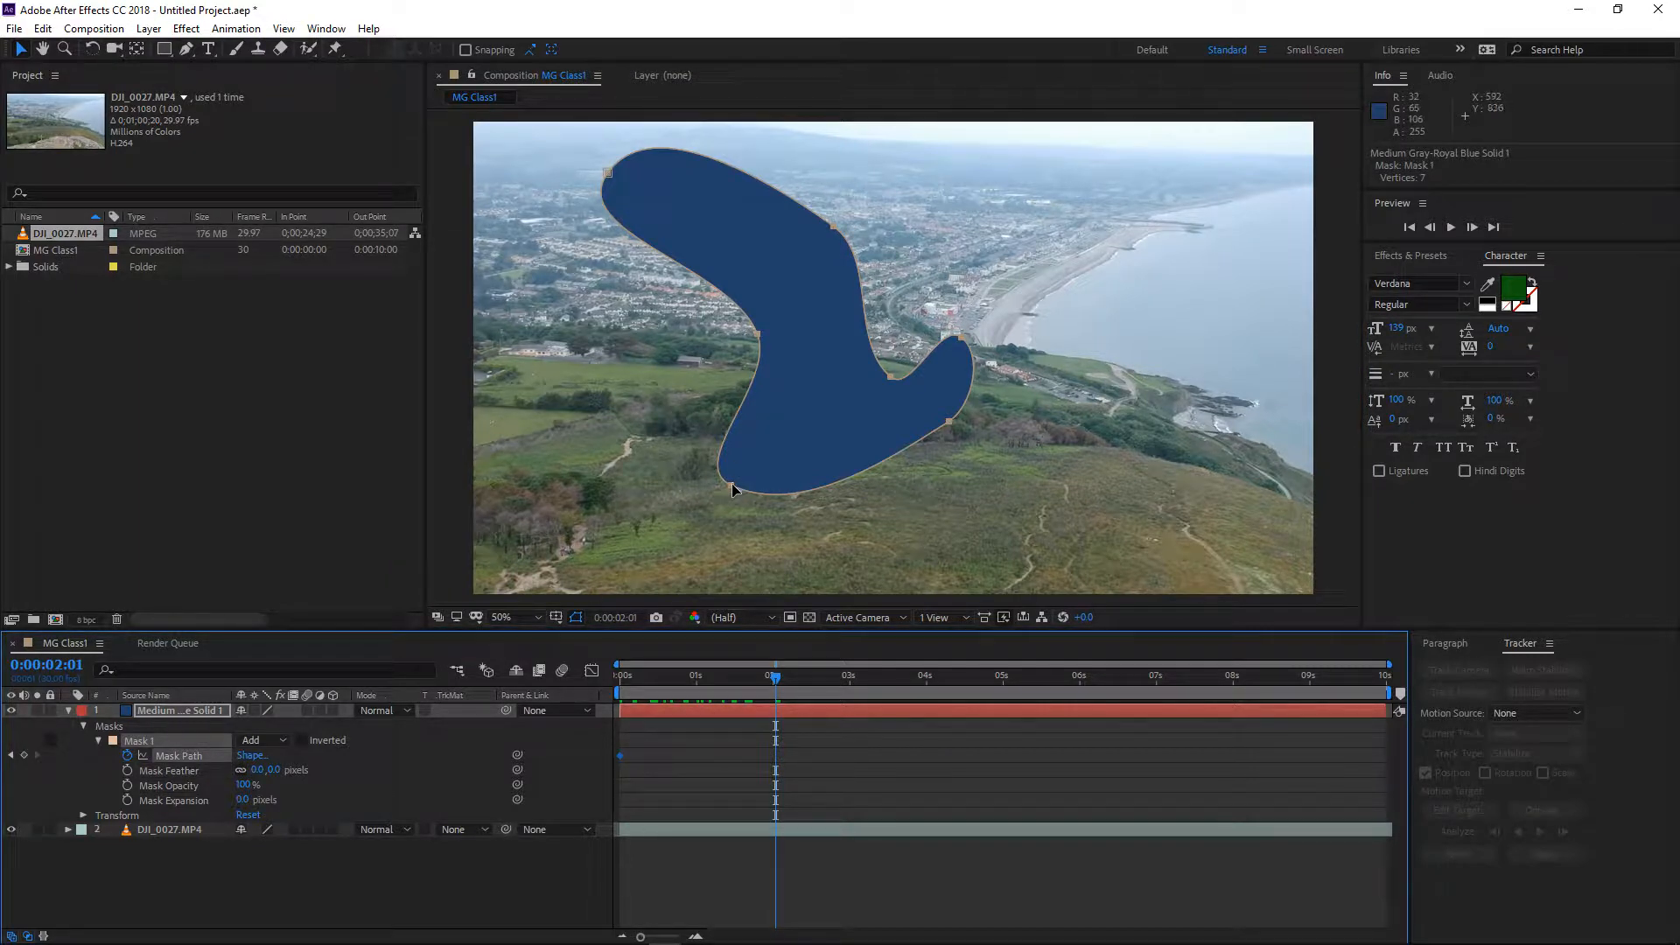
{"action": "left_click_drag", "start_coordinate": [733, 490], "coordinate": [745, 483]}
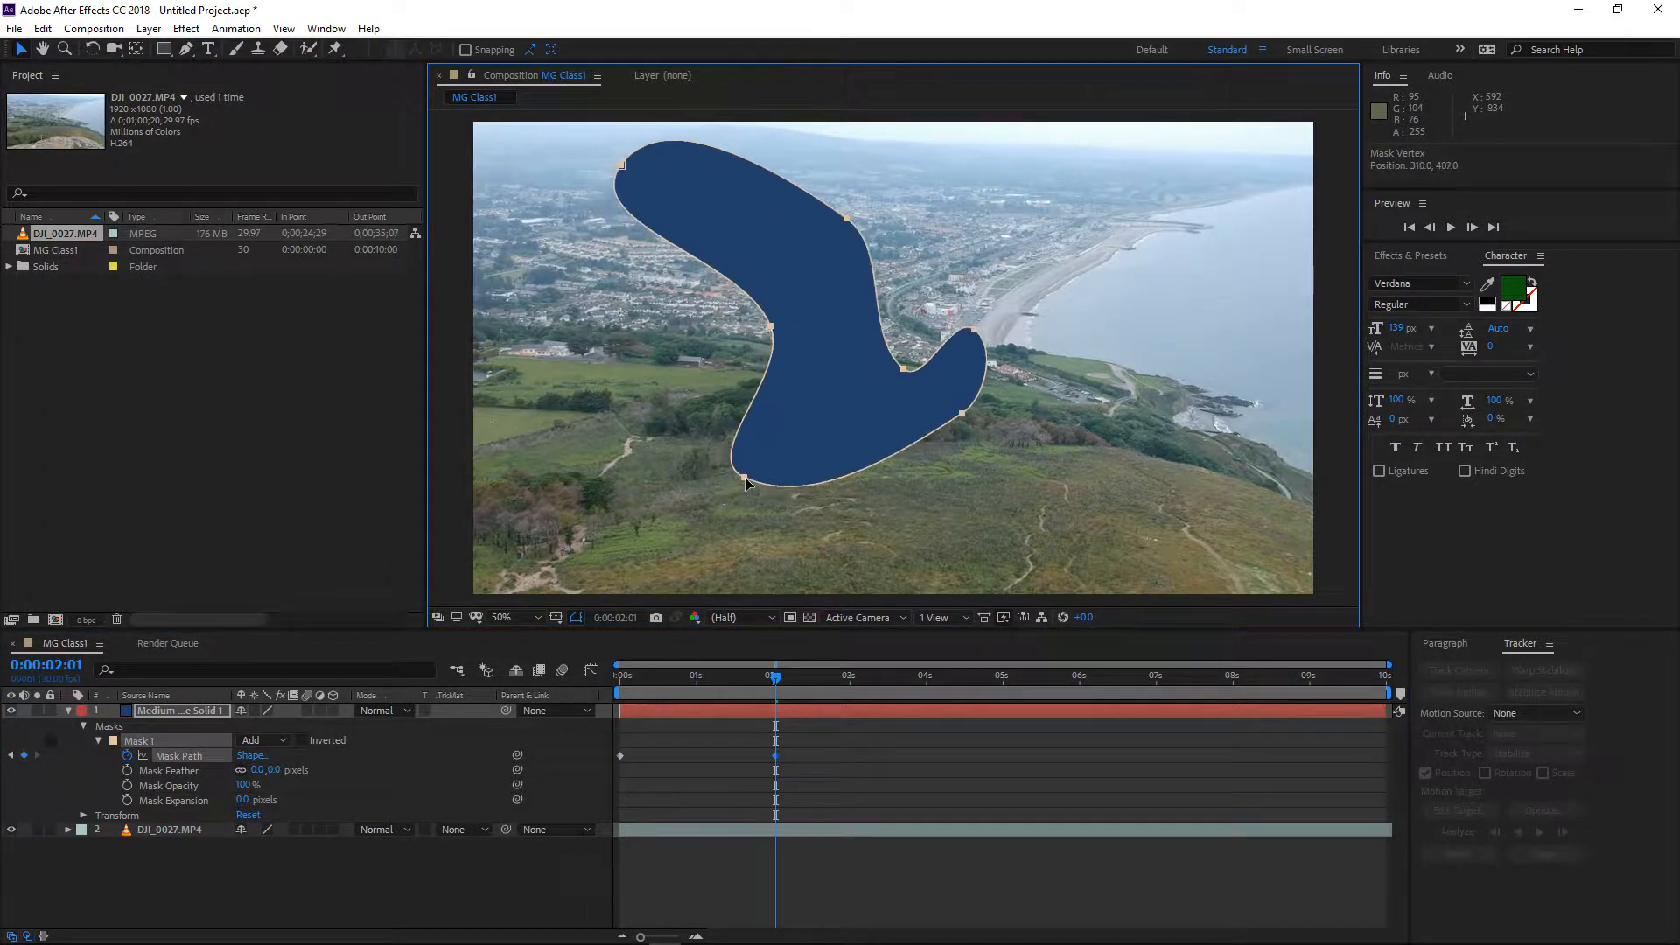
{"action": "double_click", "coordinate": [770, 331]}
{"action": "left_click_drag", "start_coordinate": [770, 331], "coordinate": [636, 405]}
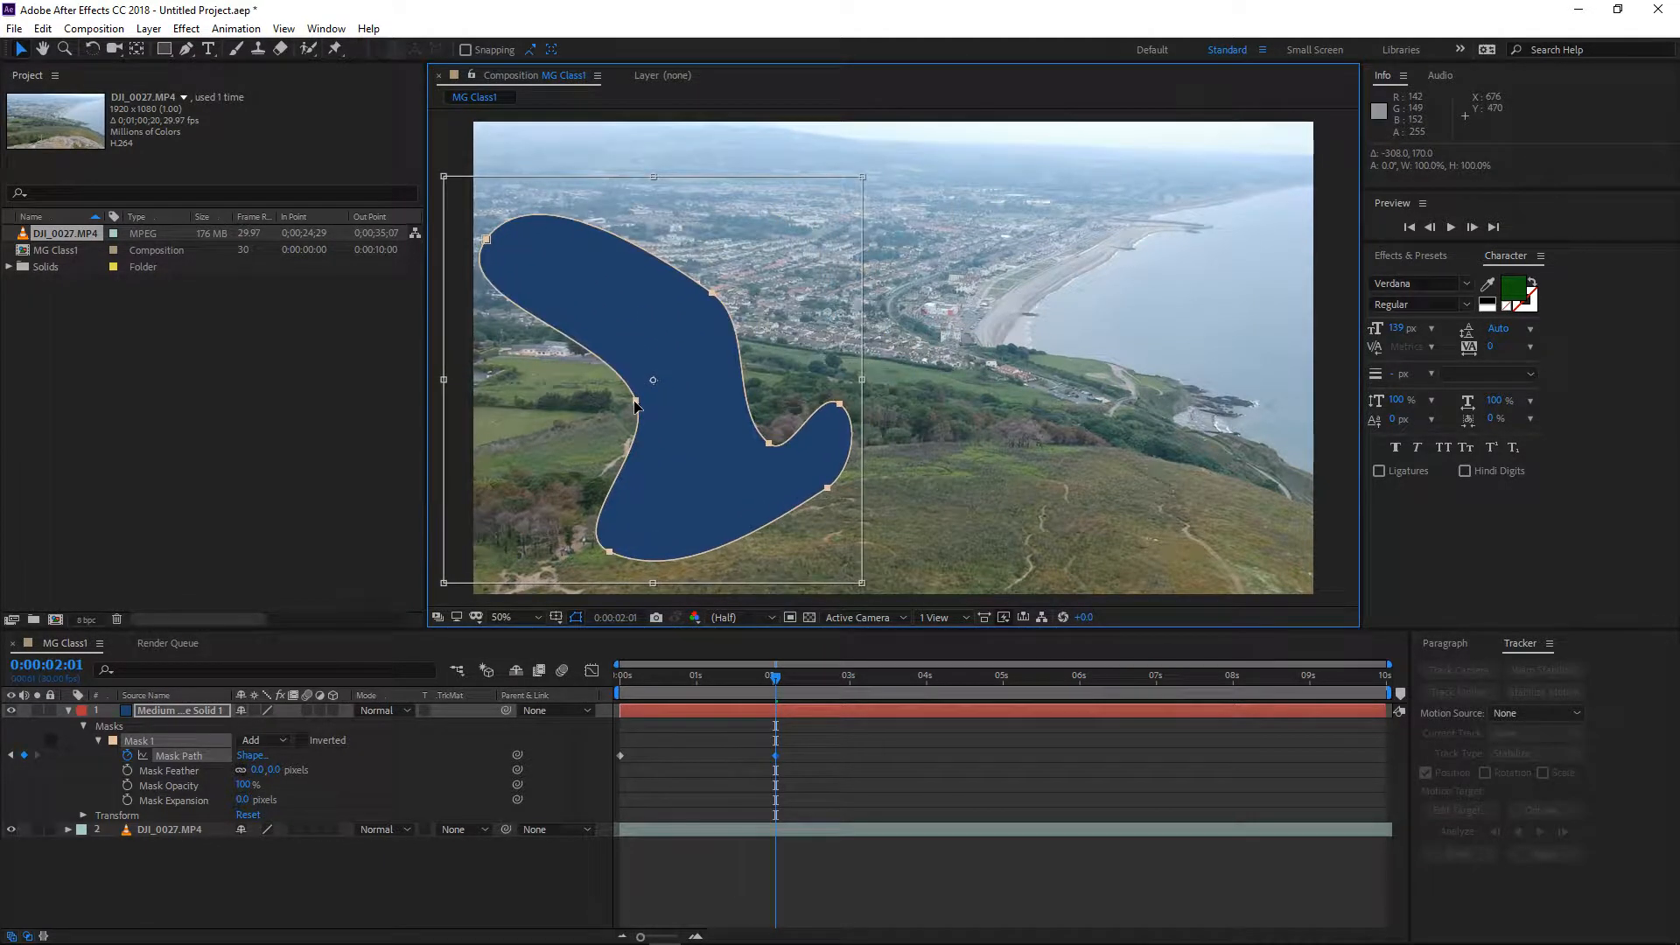
{"action": "mouse_move", "coordinate": [775, 676]}
{"action": "left_mouse_down"}
{"action": "mouse_move", "coordinate": [751, 675]}
{"action": "mouse_move", "coordinate": [776, 674]}
{"action": "left_mouse_up"}
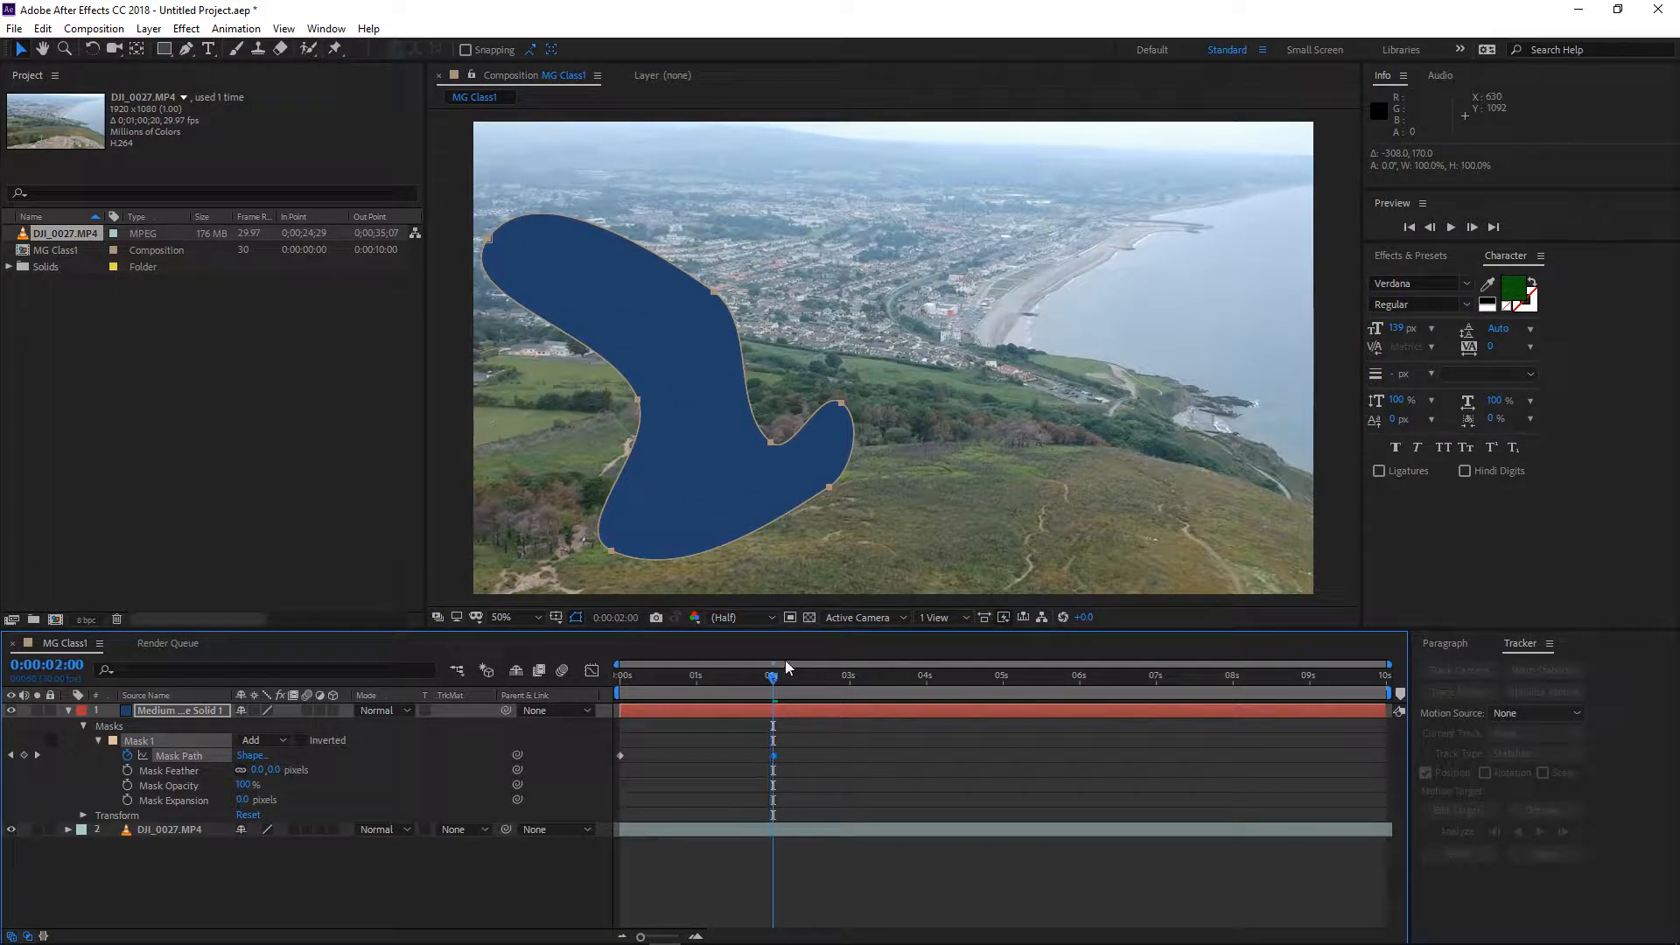
At 0:00:02:00, pull the mask's upper-right vertex far up and to the right, and scrub back to 0:00:00:00 to preview the path change
{"action": "left_click", "coordinate": [845, 408]}
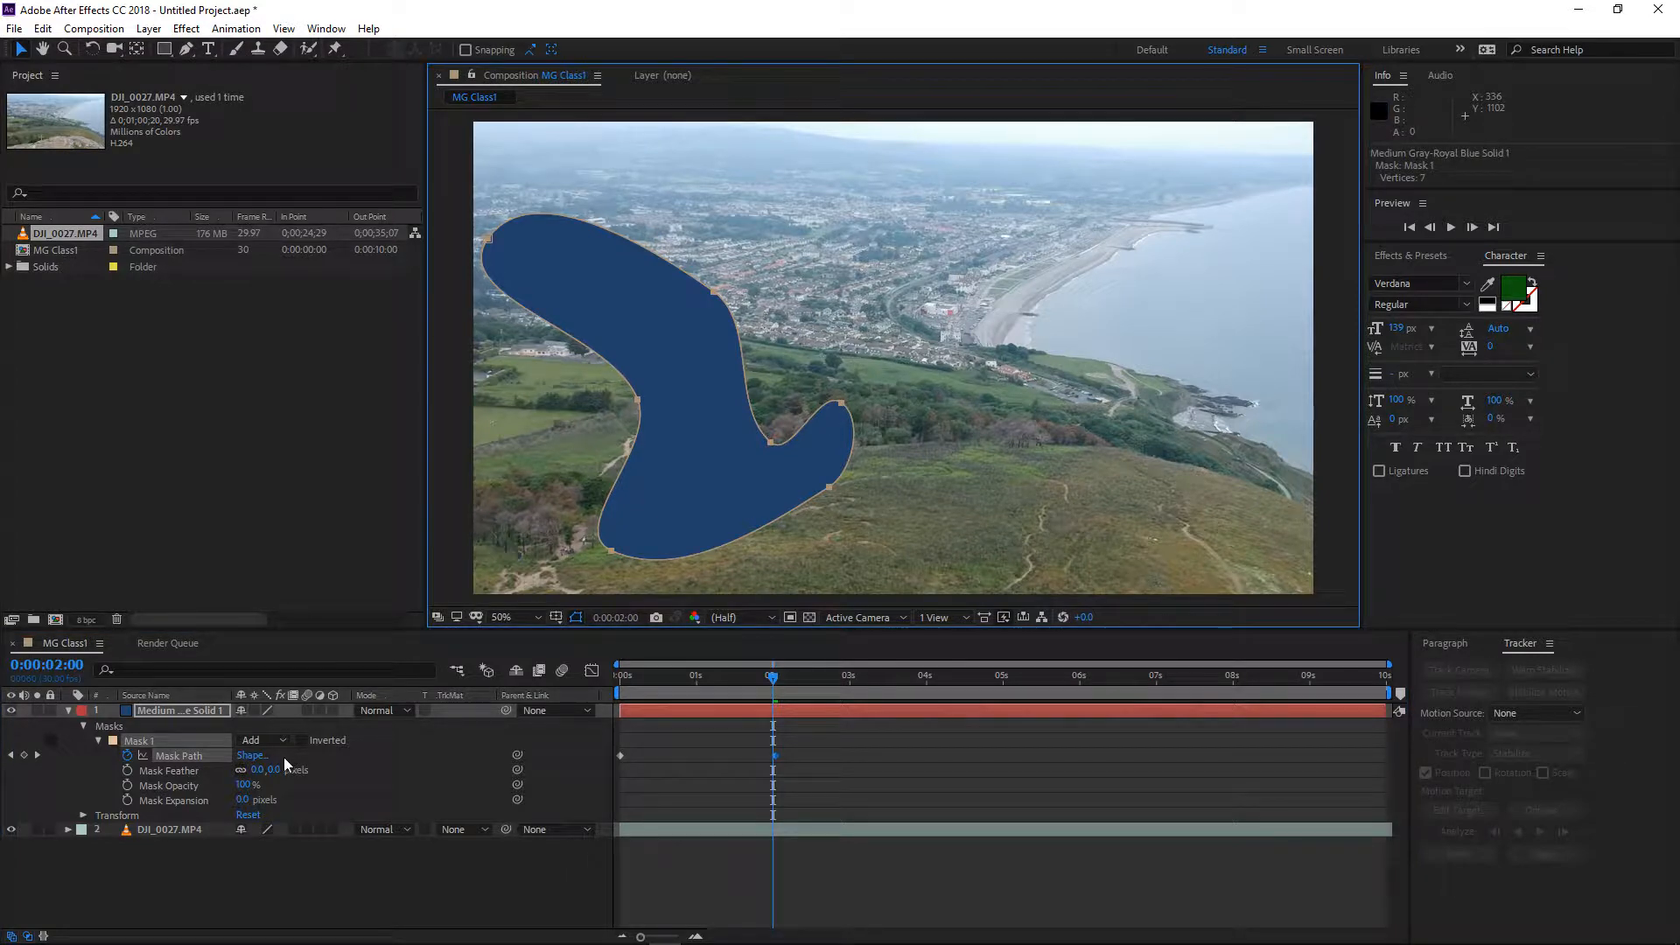
{"action": "left_click", "coordinate": [162, 771]}
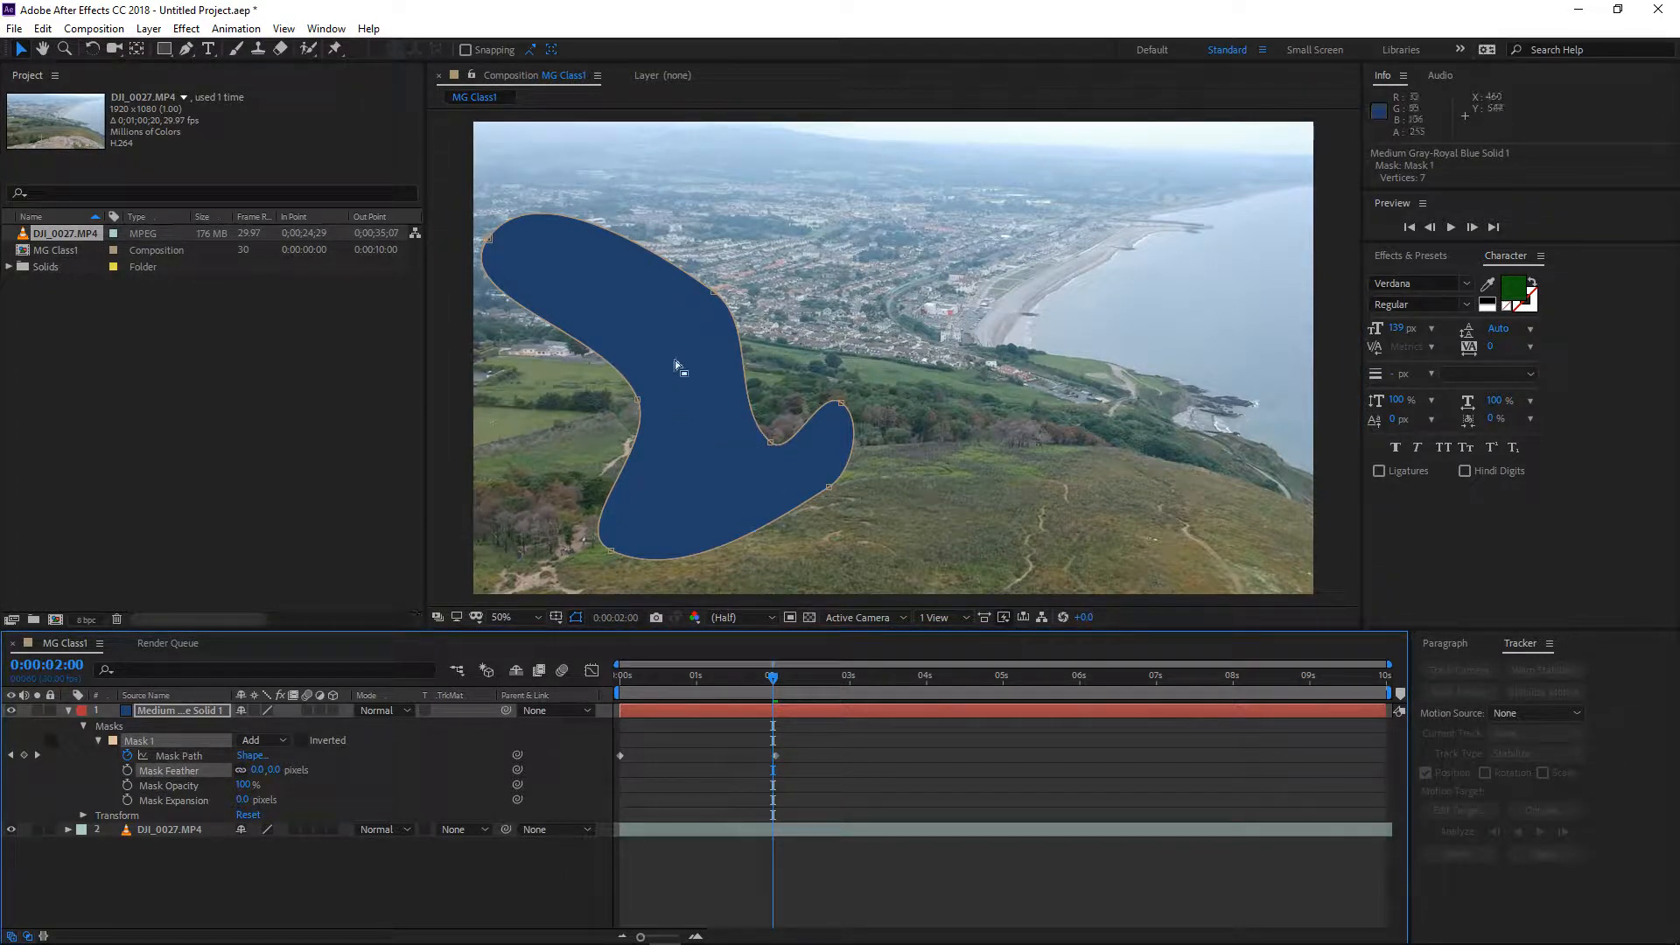
{"action": "left_click_drag", "start_coordinate": [705, 292], "coordinate": [949, 185]}
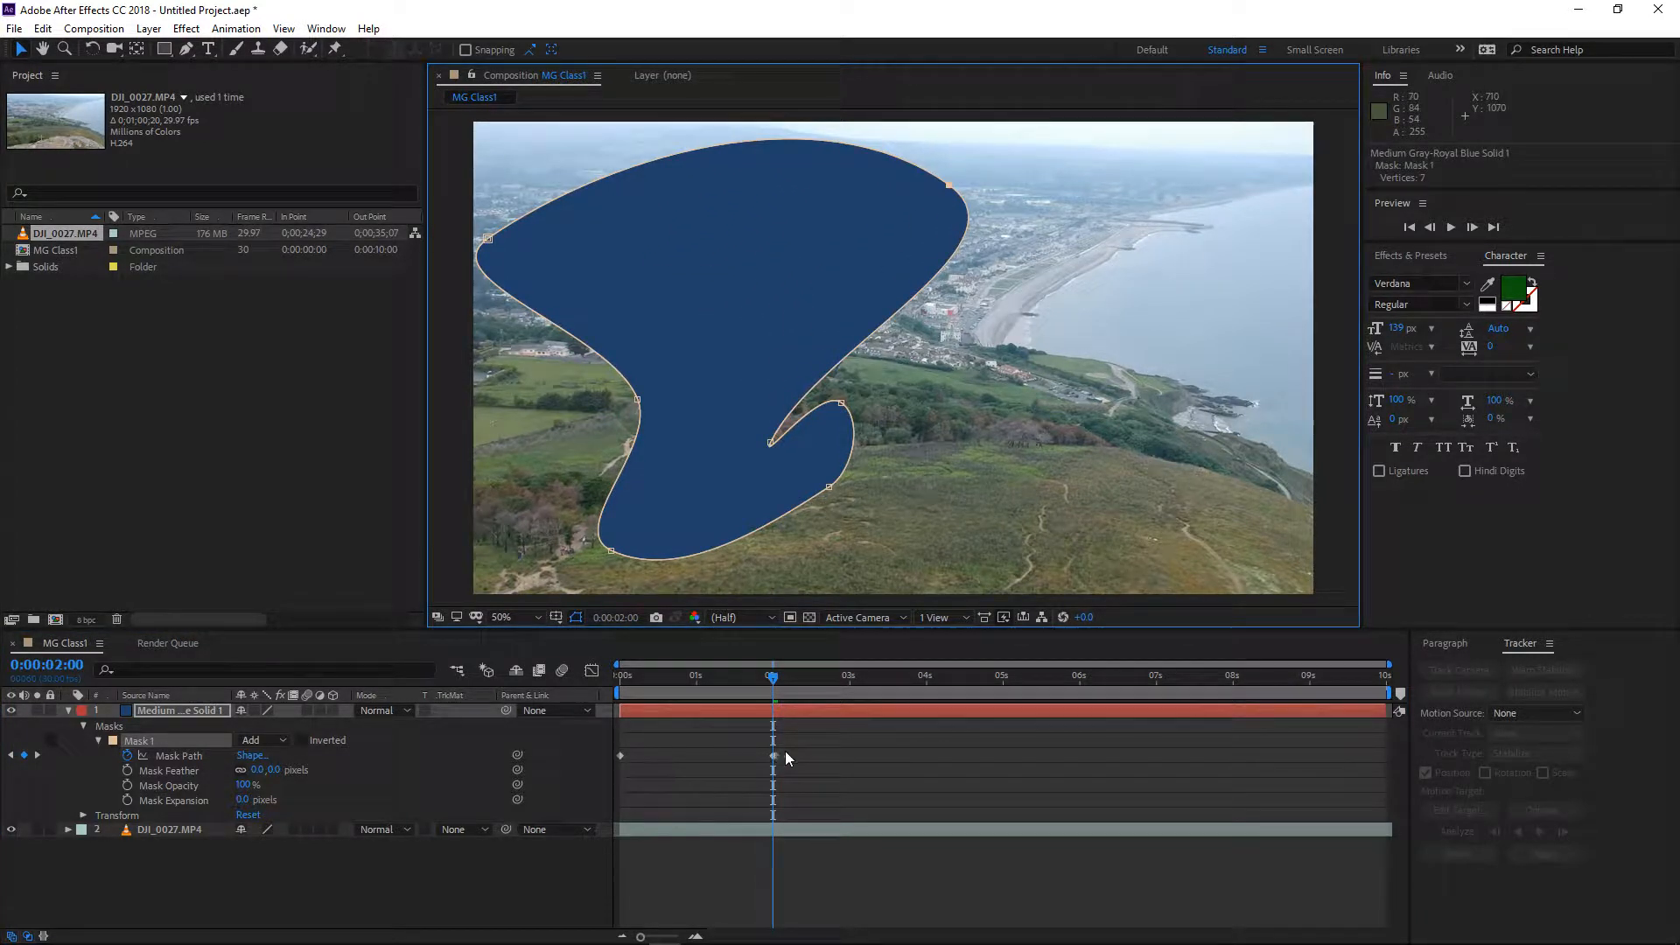
{"action": "left_click_drag", "start_coordinate": [779, 683], "coordinate": [602, 693]}
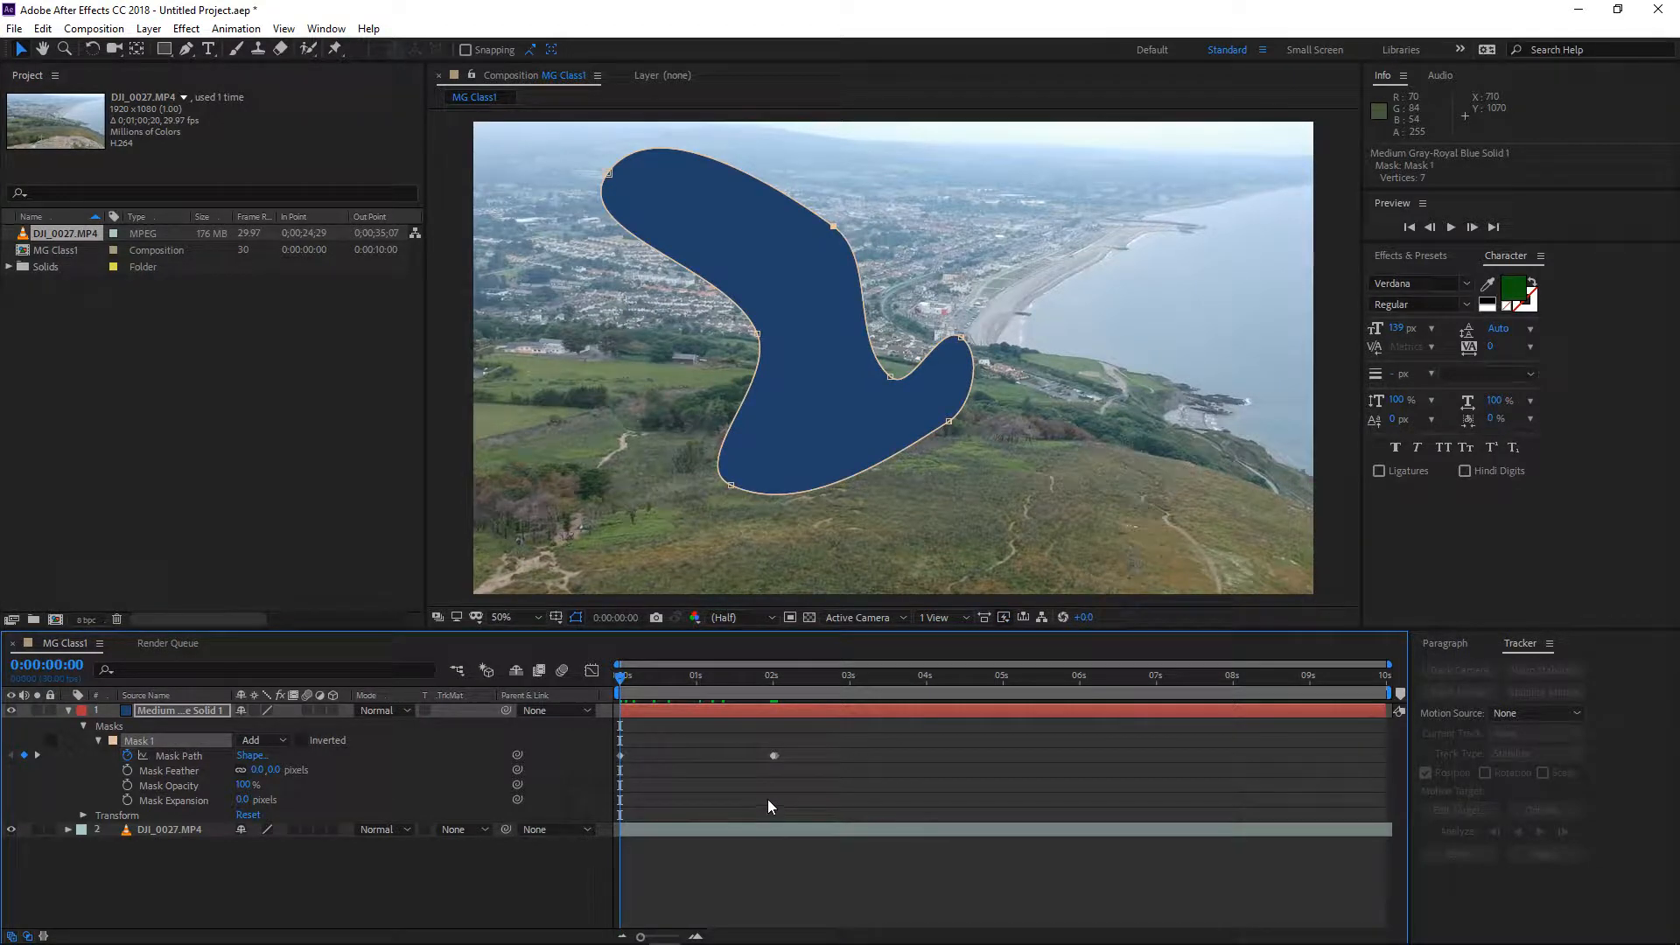
Delete the extra Mask Path keyframe at 0:00:02:01 and scrub the animation between 0:00:02:00 and the start
{"action": "left_click_drag", "start_coordinate": [643, 938], "coordinate": [676, 938]}
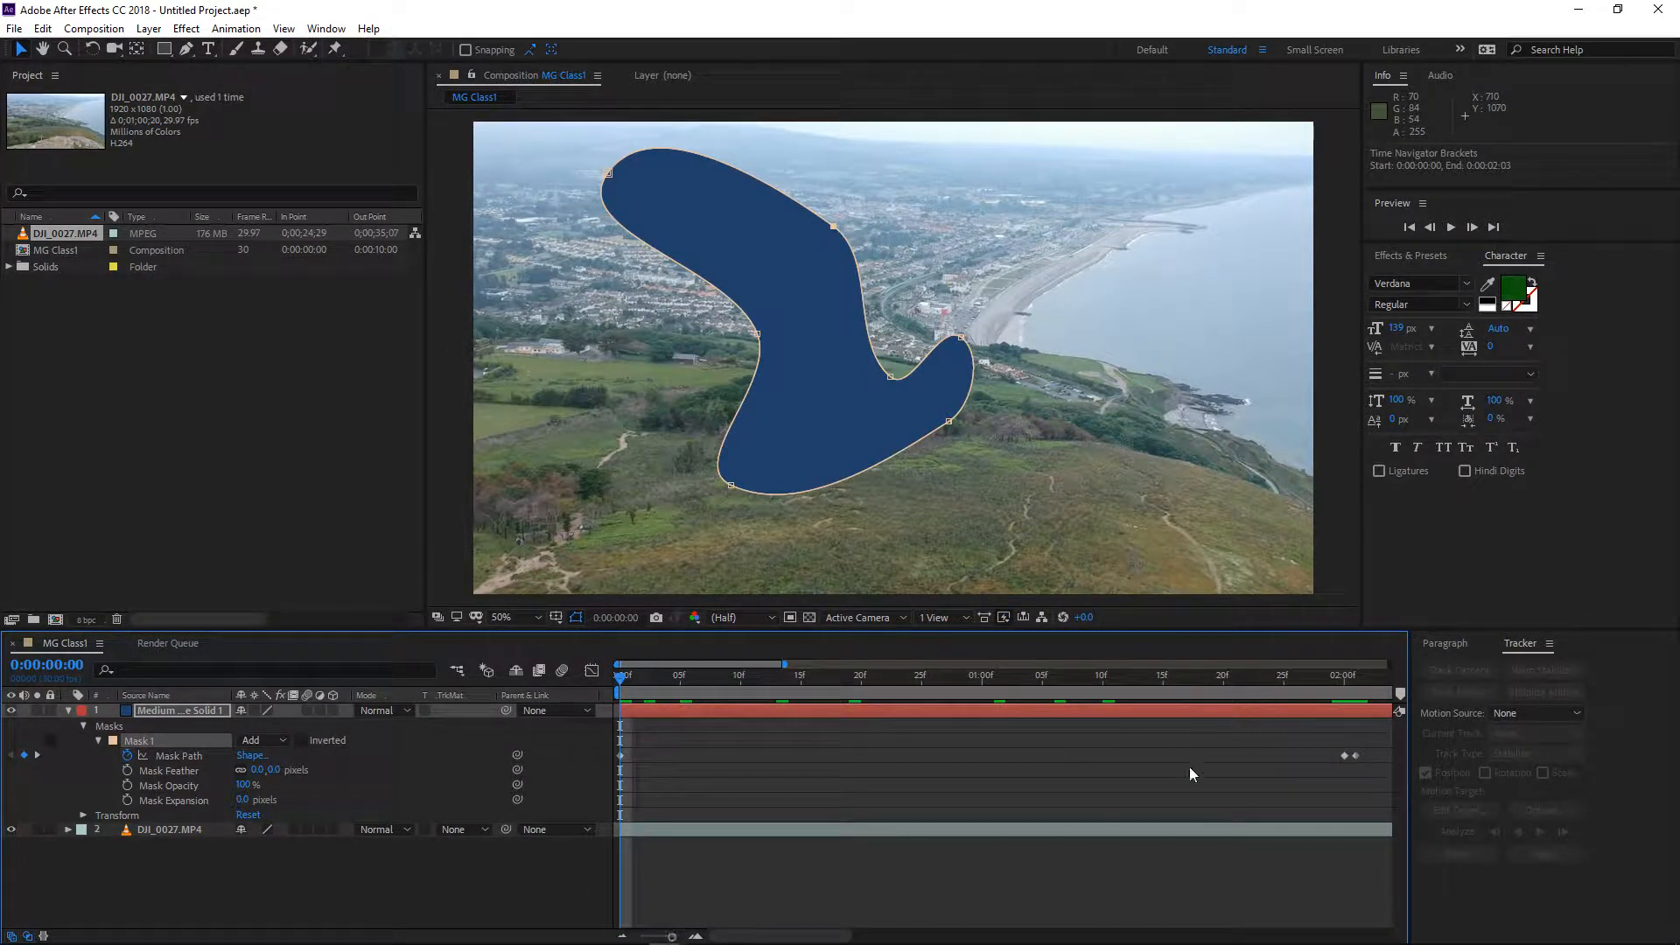
{"action": "left_click", "coordinate": [1356, 755]}
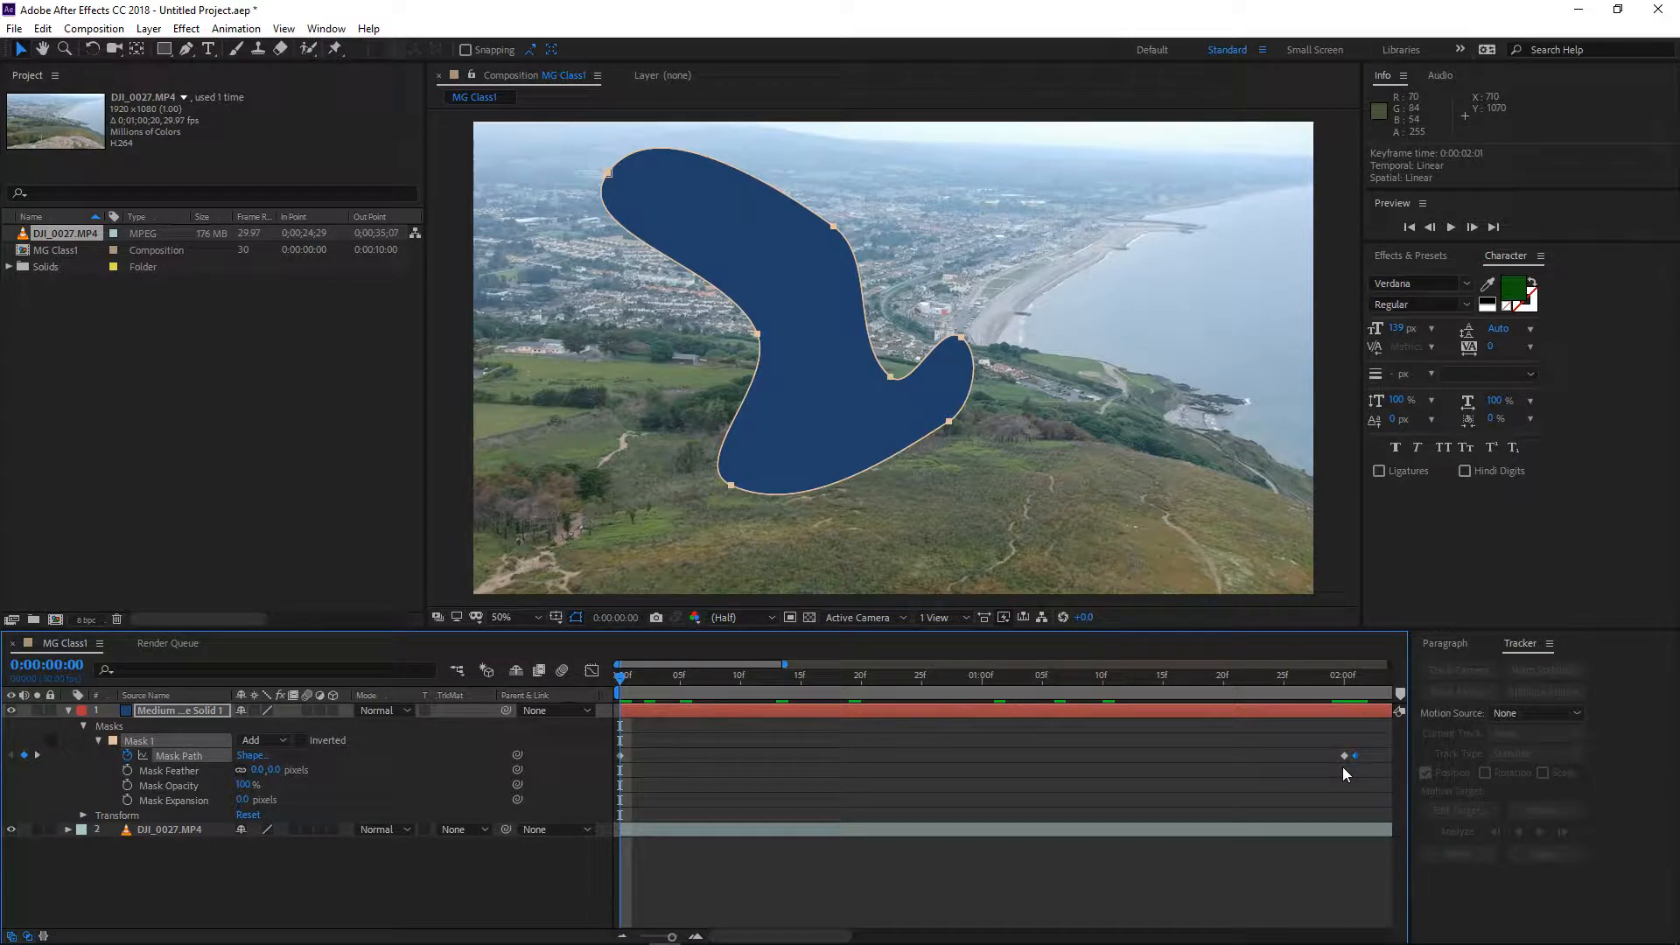
{"action": "key", "text": "Delete"}
{"action": "left_click", "coordinate": [1344, 695]}
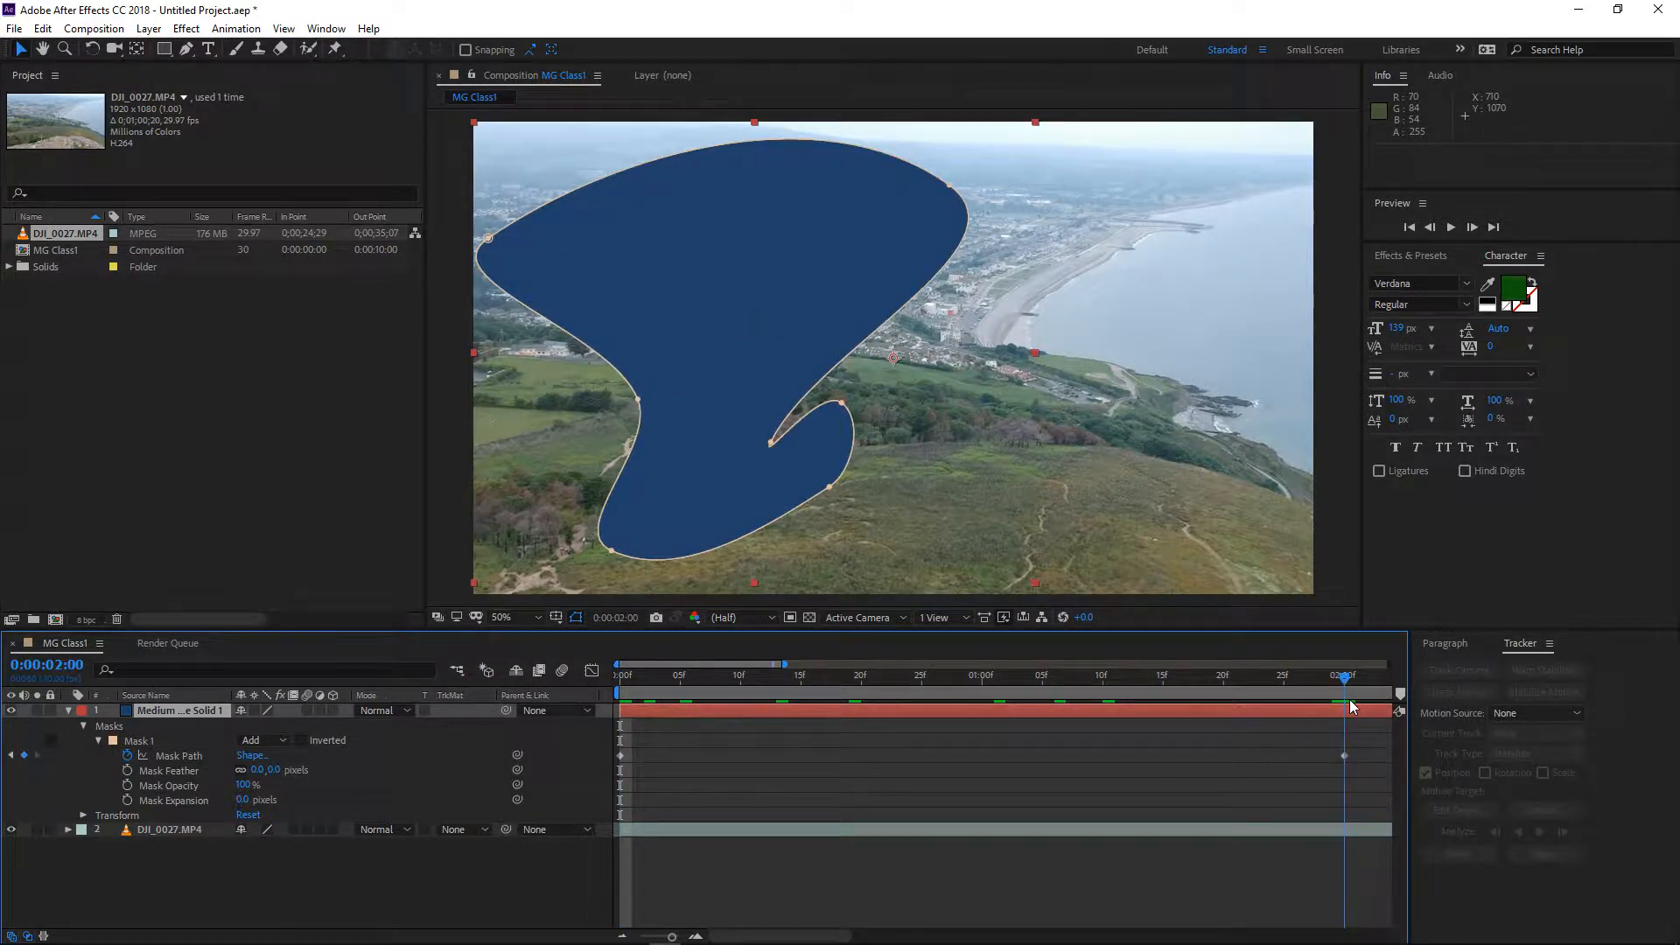
{"action": "left_click_drag", "start_coordinate": [1345, 681], "coordinate": [512, 681]}
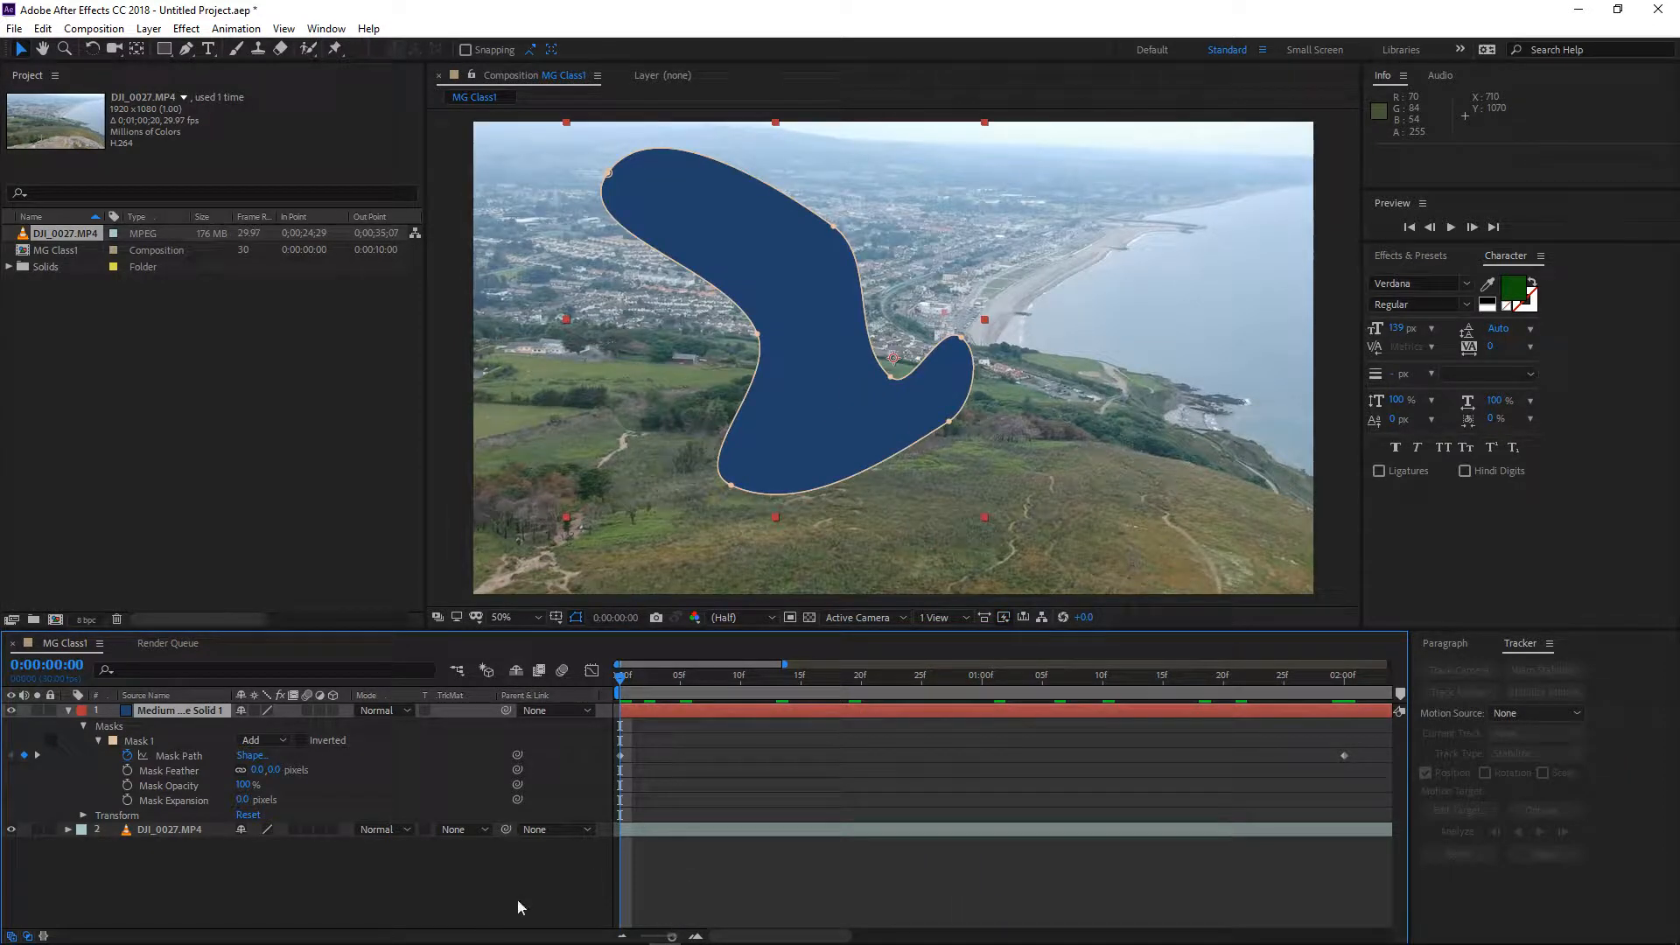
Delete Mask 1 from the blue solid and remove the solid layer from the composition
{"action": "left_click", "coordinate": [138, 746]}
{"action": "key", "text": "Delete"}
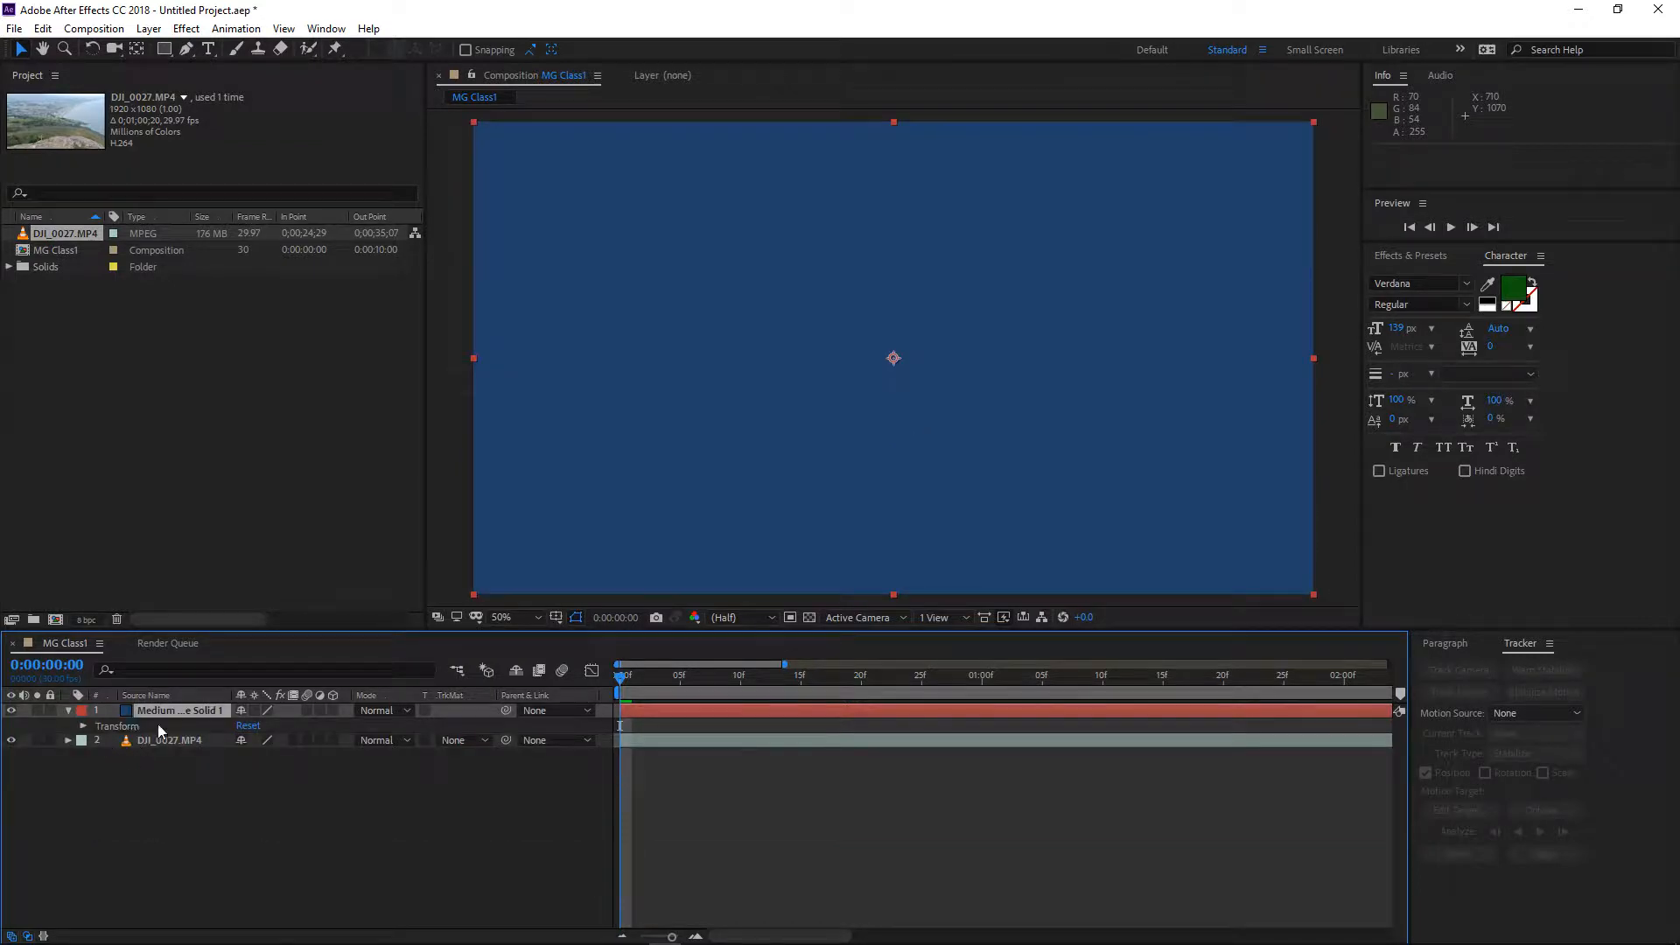
{"action": "left_click", "coordinate": [67, 711]}
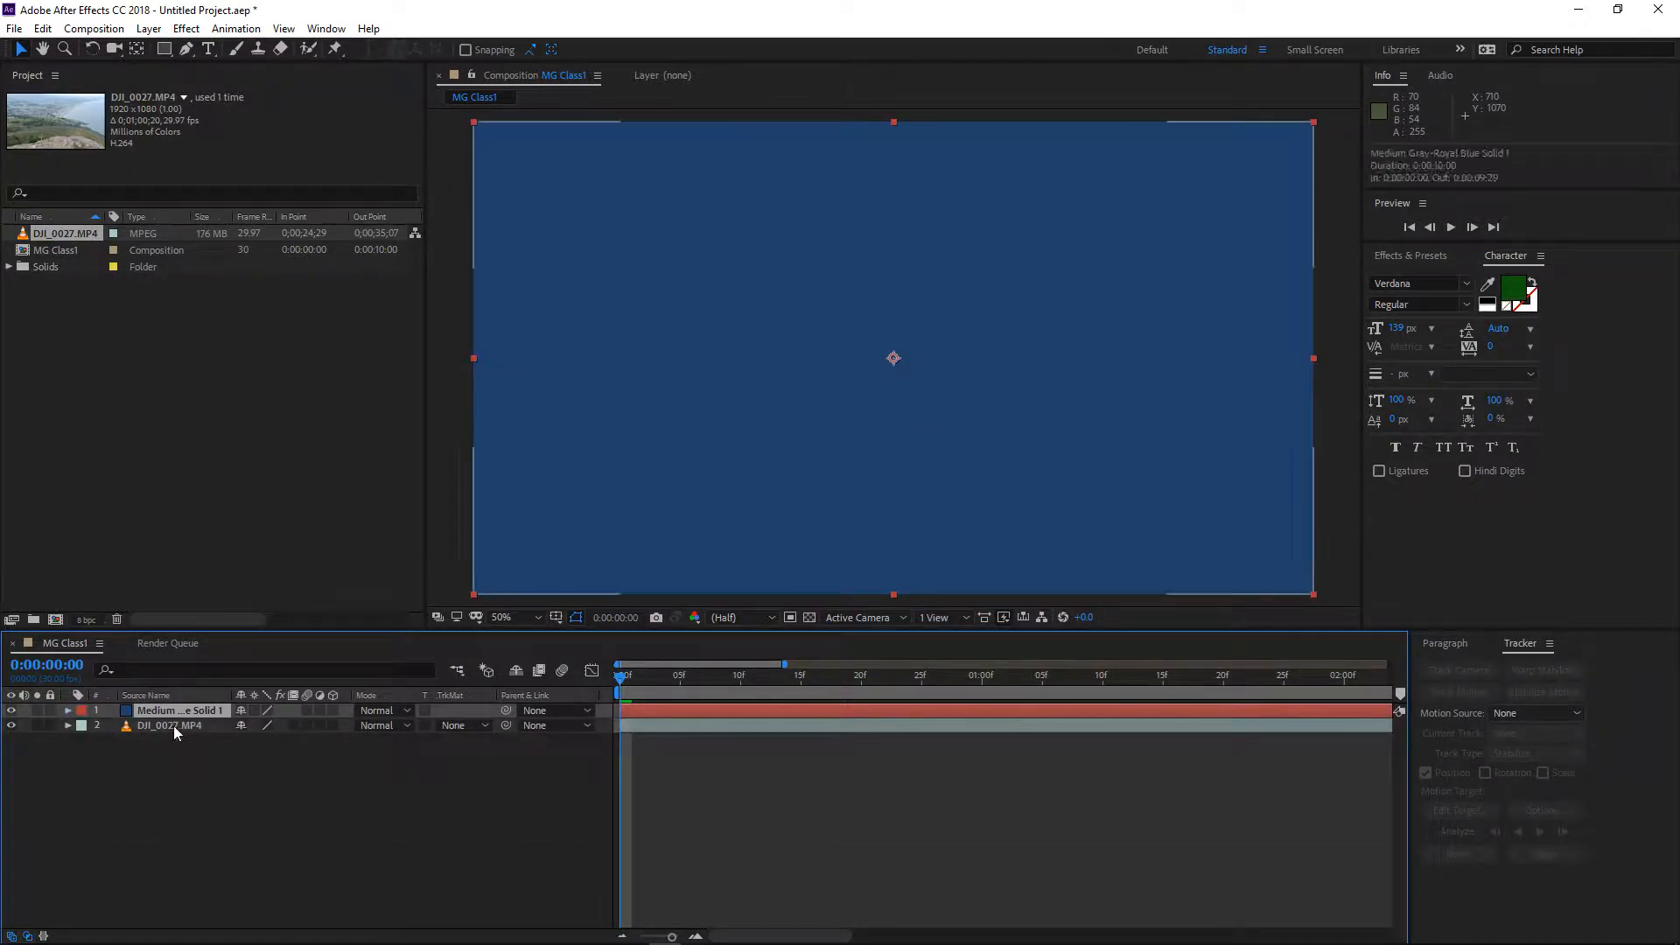
{"action": "key", "text": "Delete"}
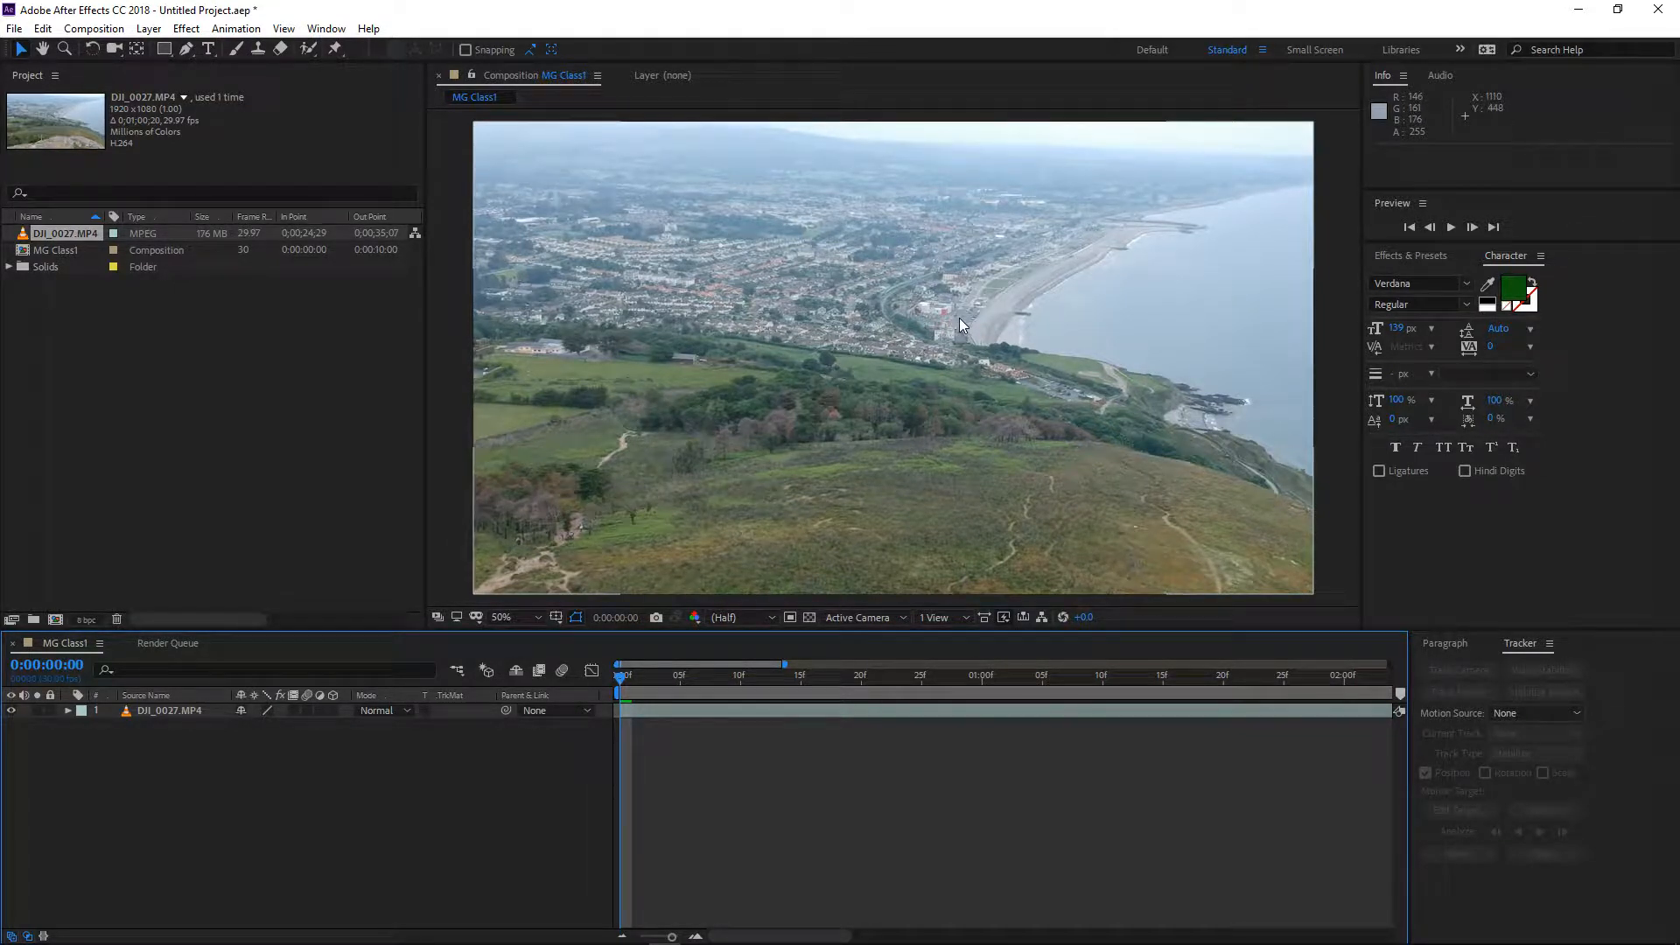
Create a new text layer above the drone footage reading "BIFE"
{"action": "right_click", "coordinate": [318, 848]}
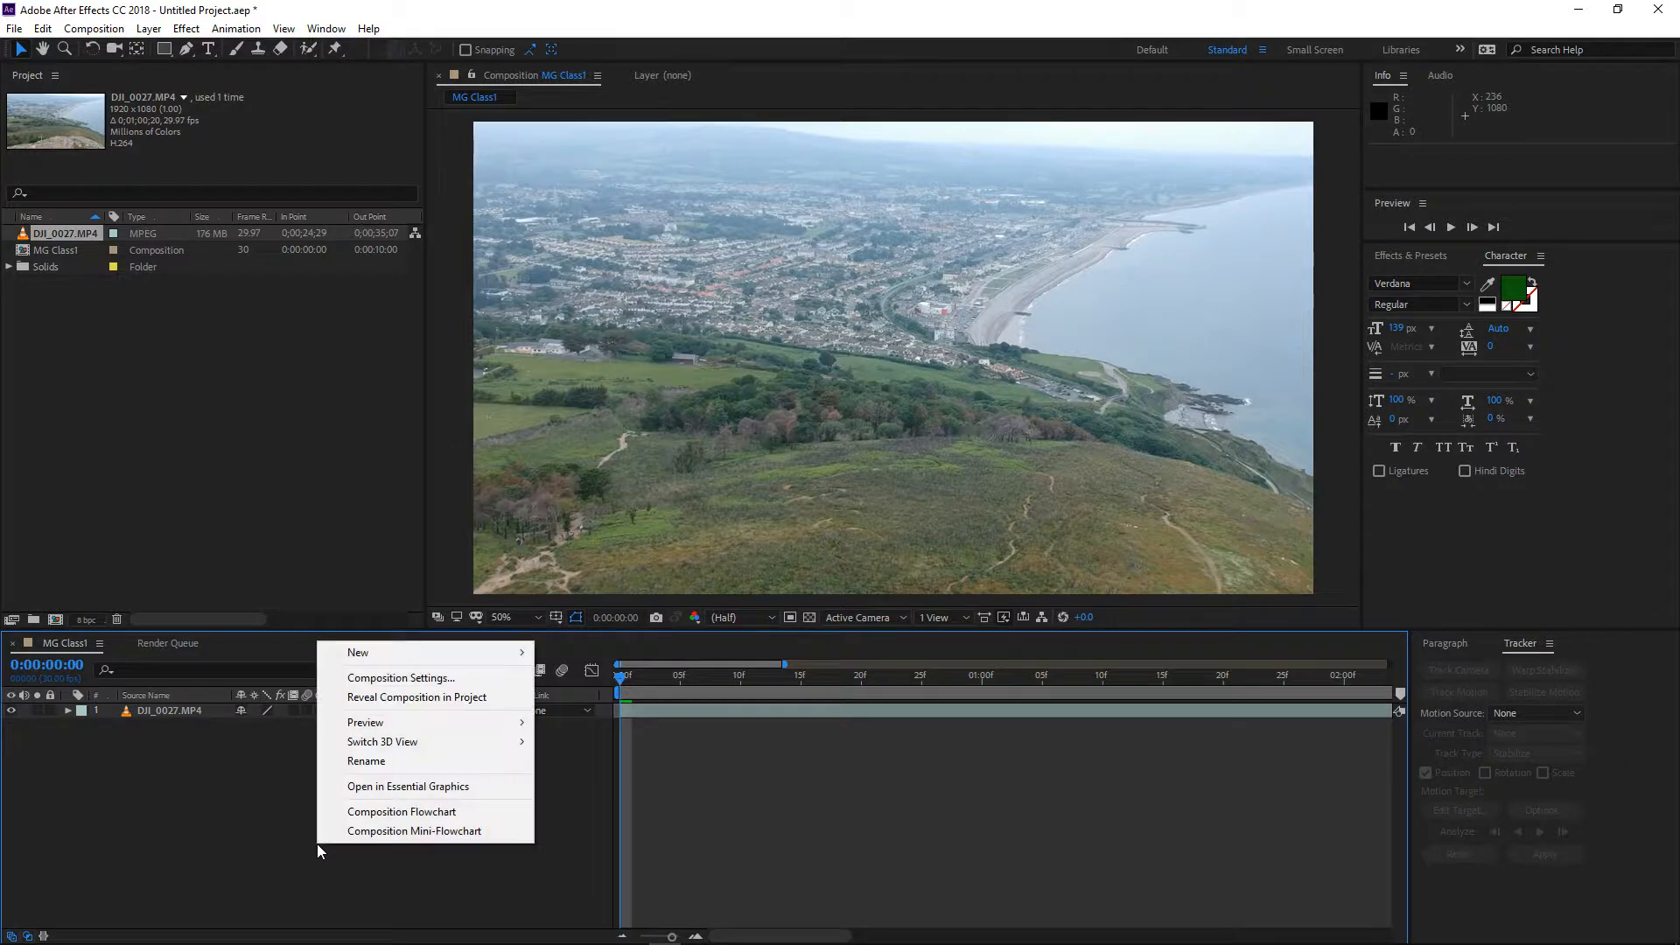
{"action": "mouse_move", "coordinate": [469, 653]}
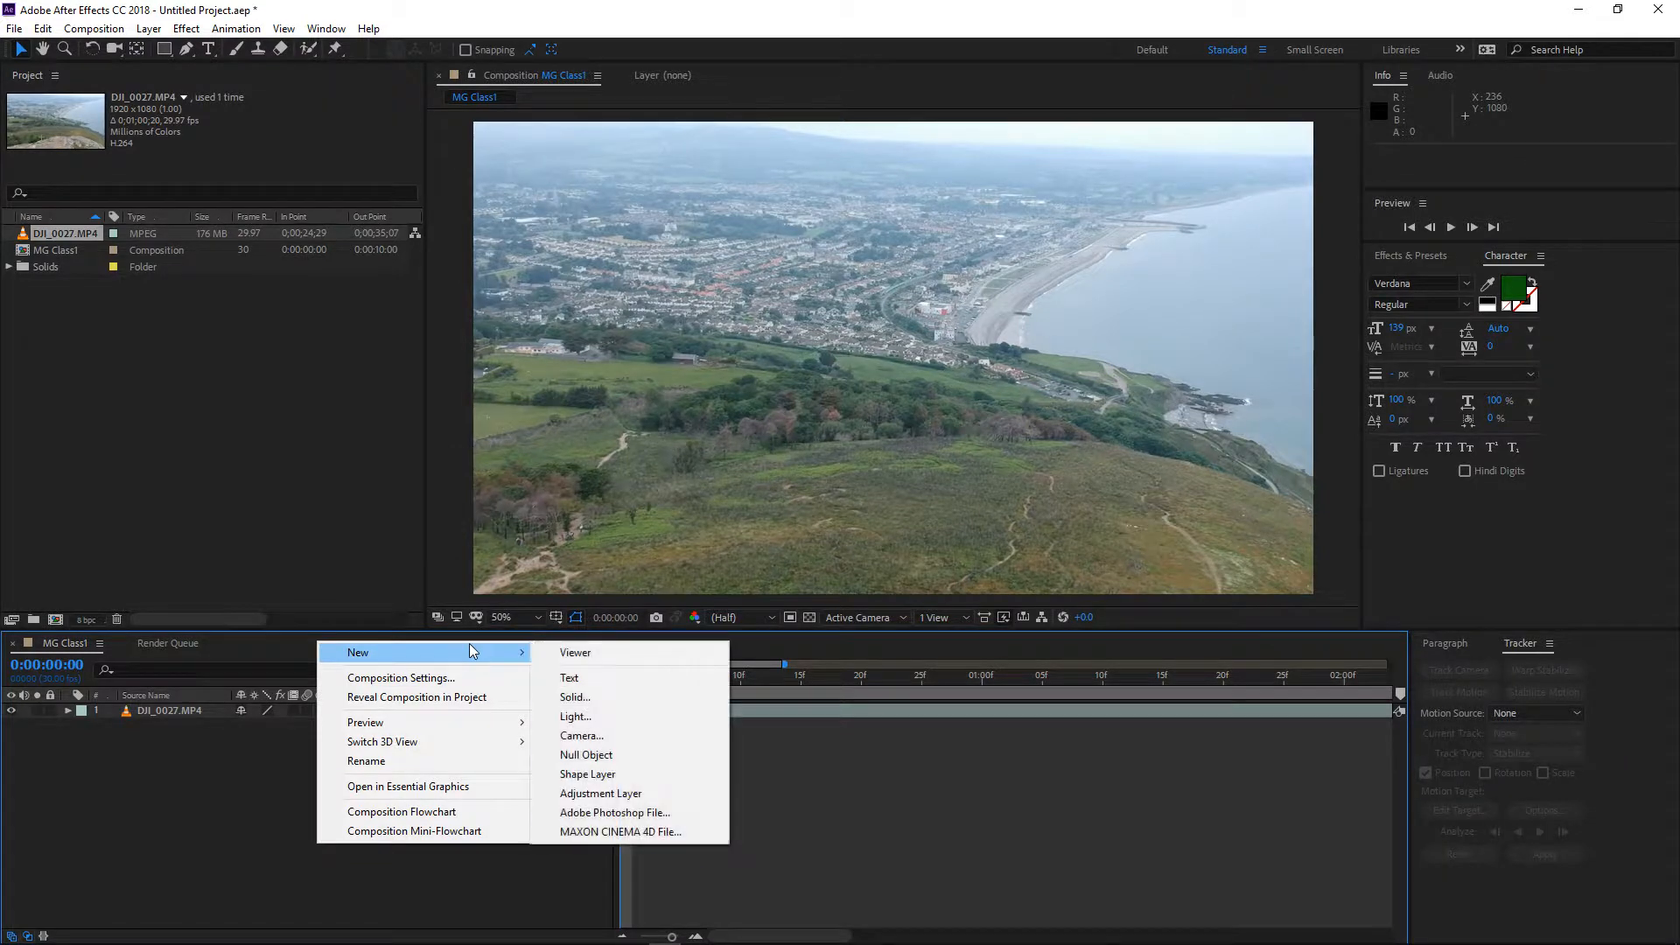
{"action": "left_click", "coordinate": [604, 685]}
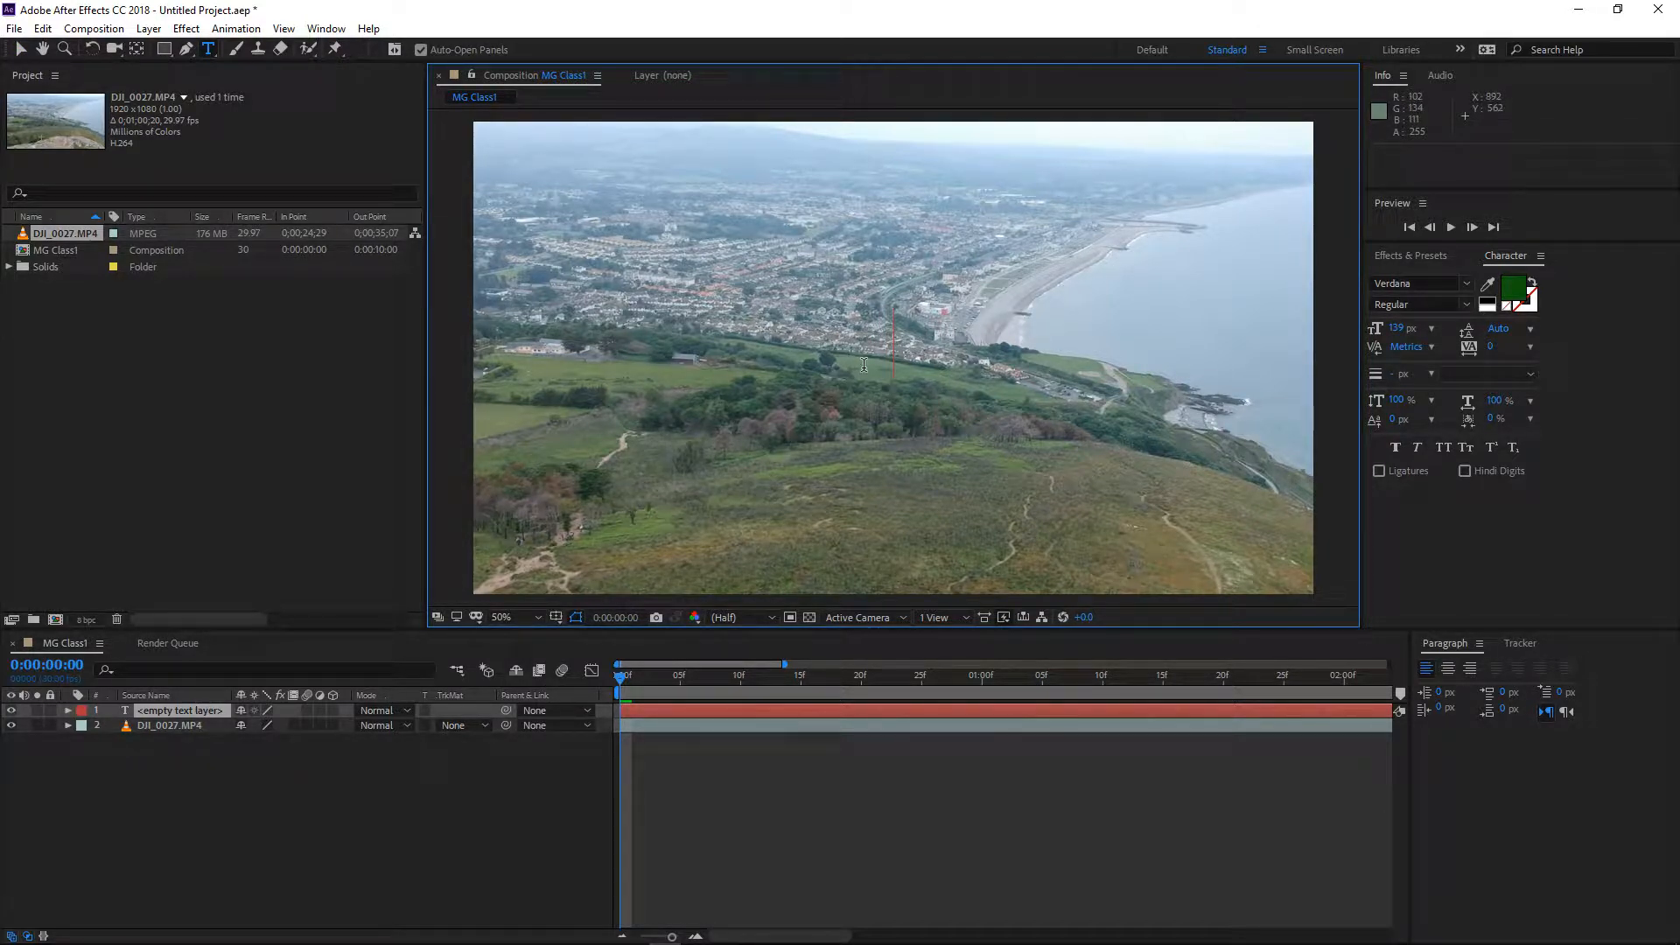
{"action": "type", "text": "BIFF"}
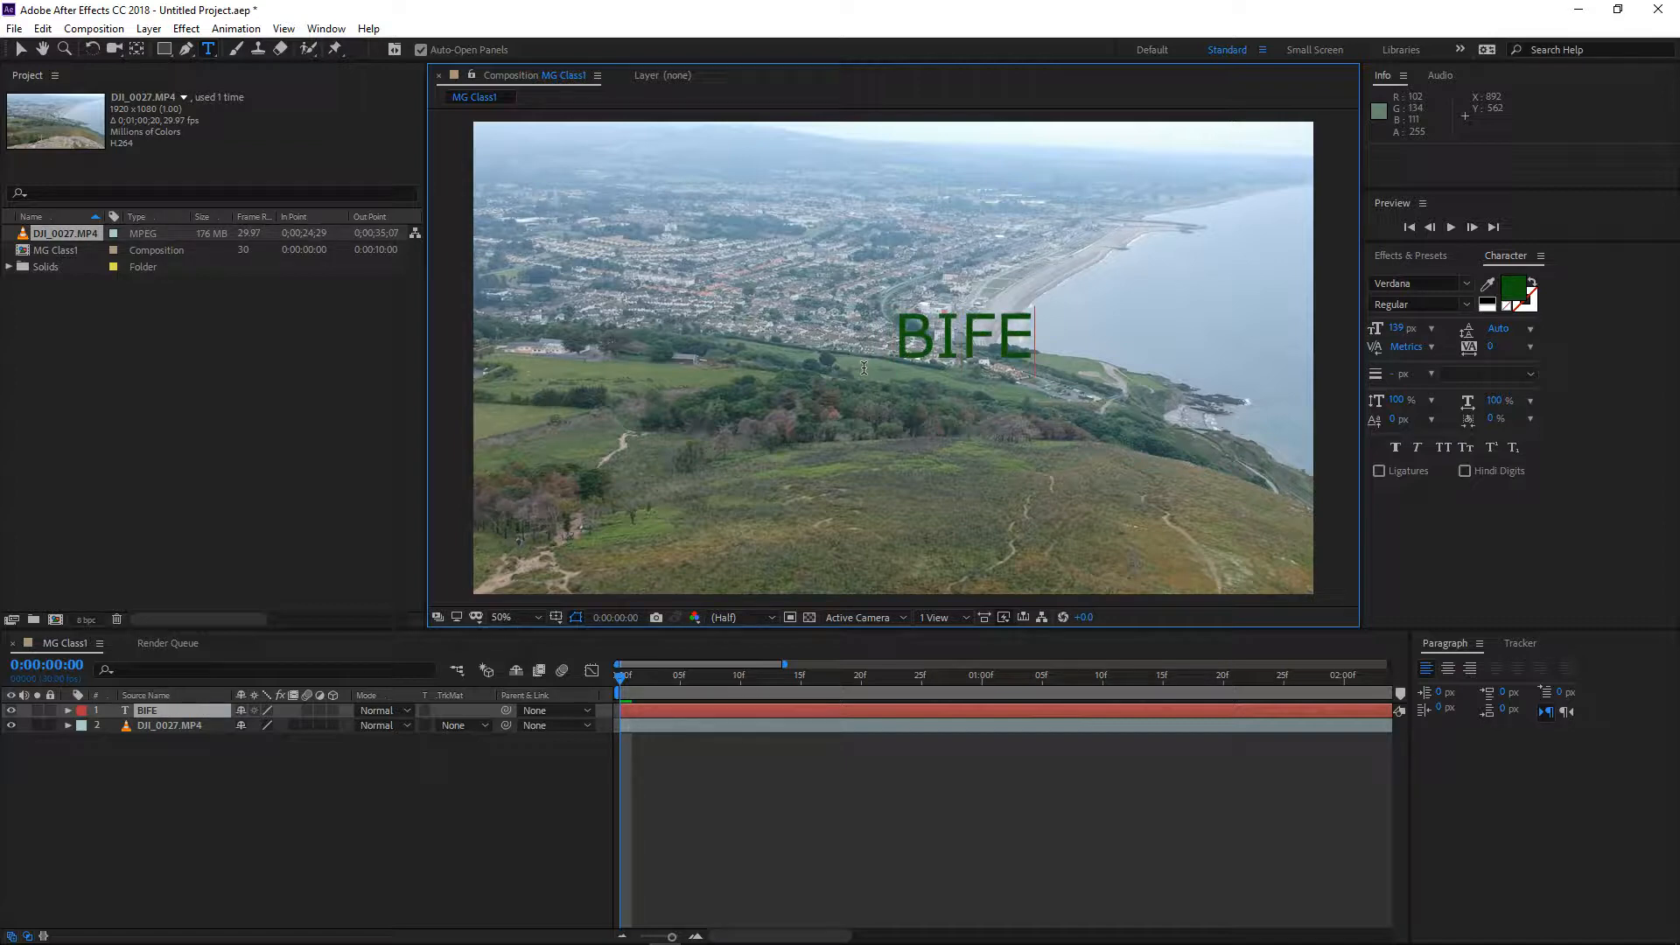
Set the fill color of all the BIFE text to a bright purple, about RGB 172, 35, 192
{"action": "key", "text": "shift+Left"}
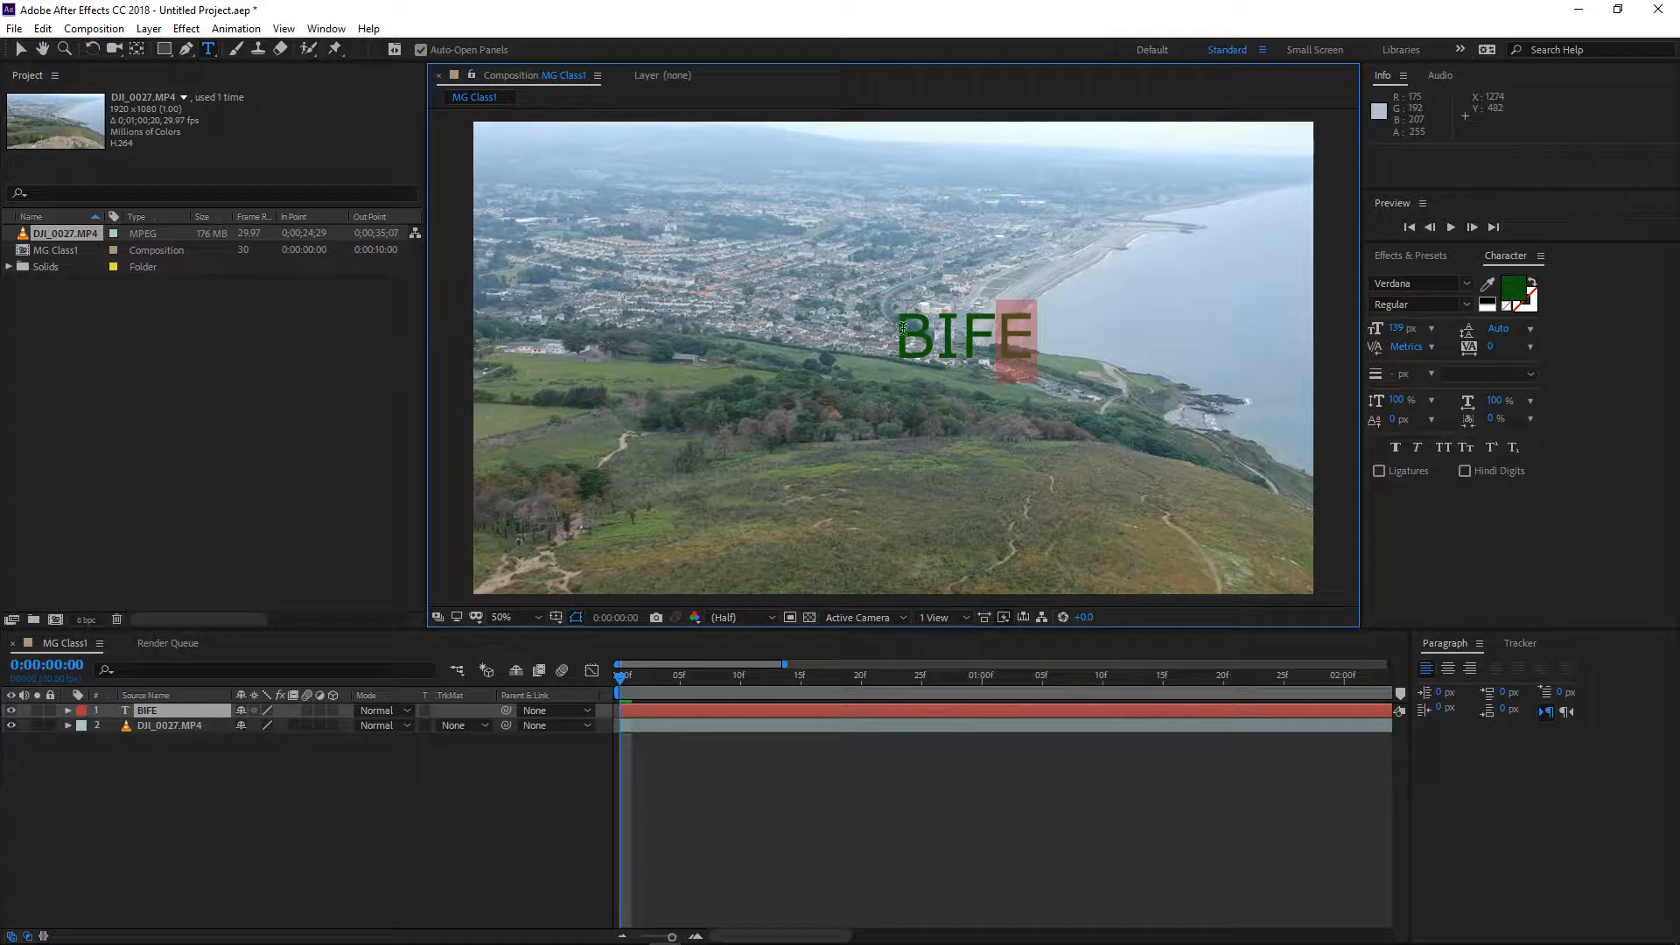
{"action": "double_click", "coordinate": [903, 329]}
{"action": "left_click", "coordinate": [1527, 292]}
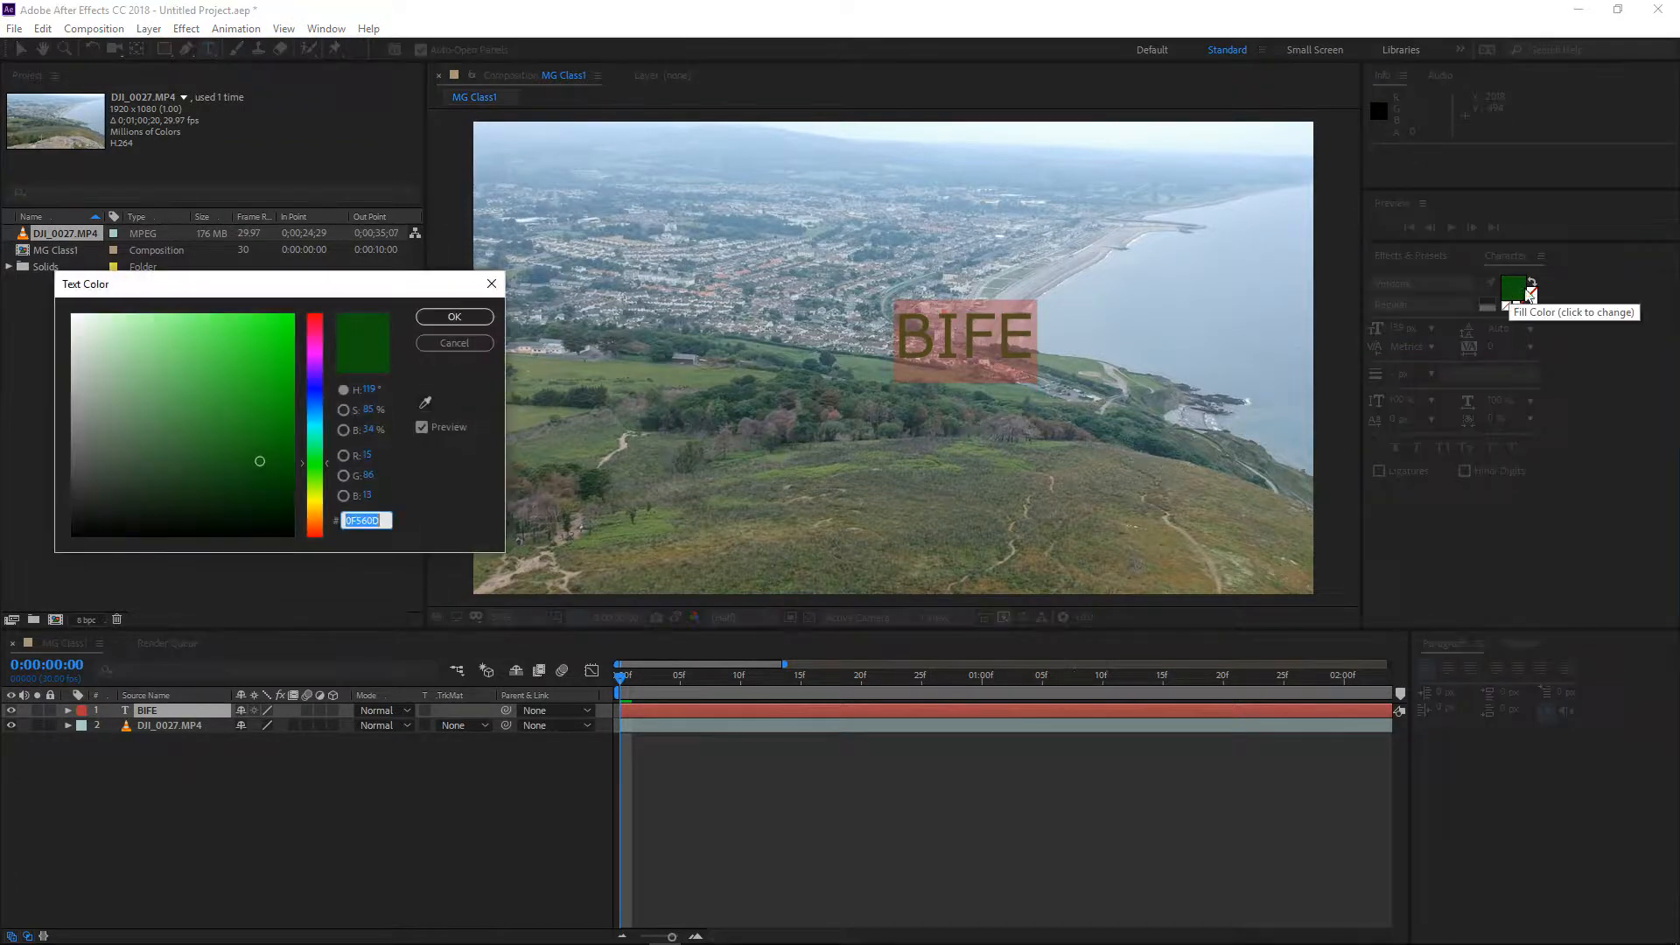
{"action": "left_click", "coordinate": [311, 354]}
{"action": "left_click", "coordinate": [252, 371]}
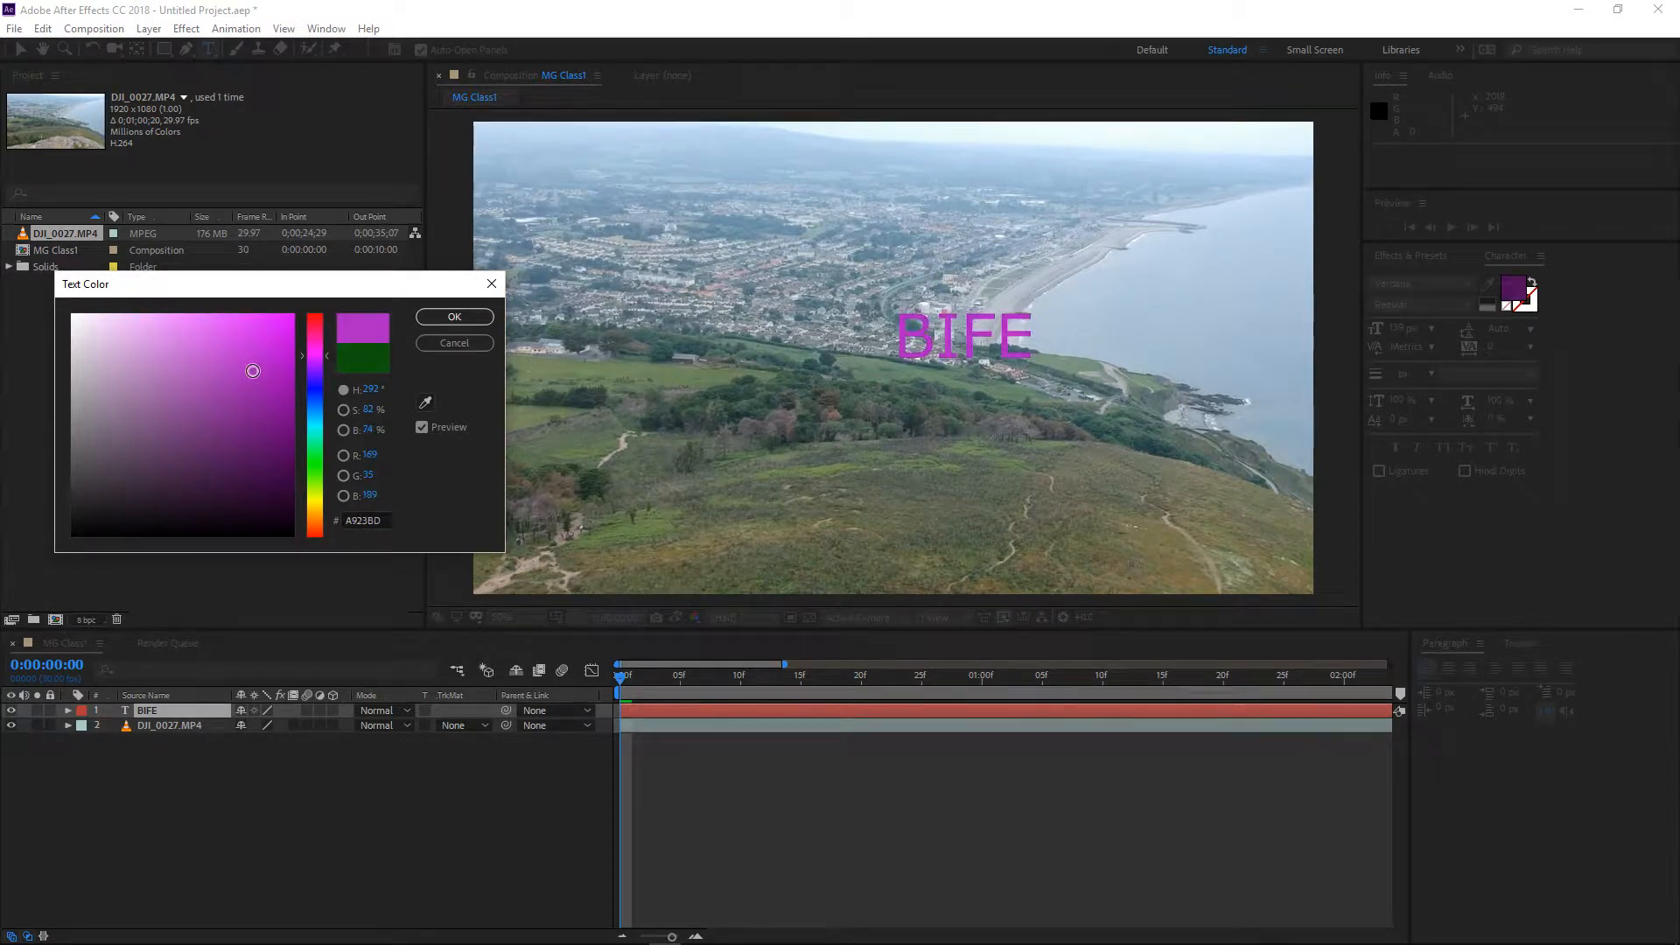
{"action": "left_click_drag", "start_coordinate": [252, 371], "coordinate": [253, 368]}
{"action": "left_click", "coordinate": [454, 317]}
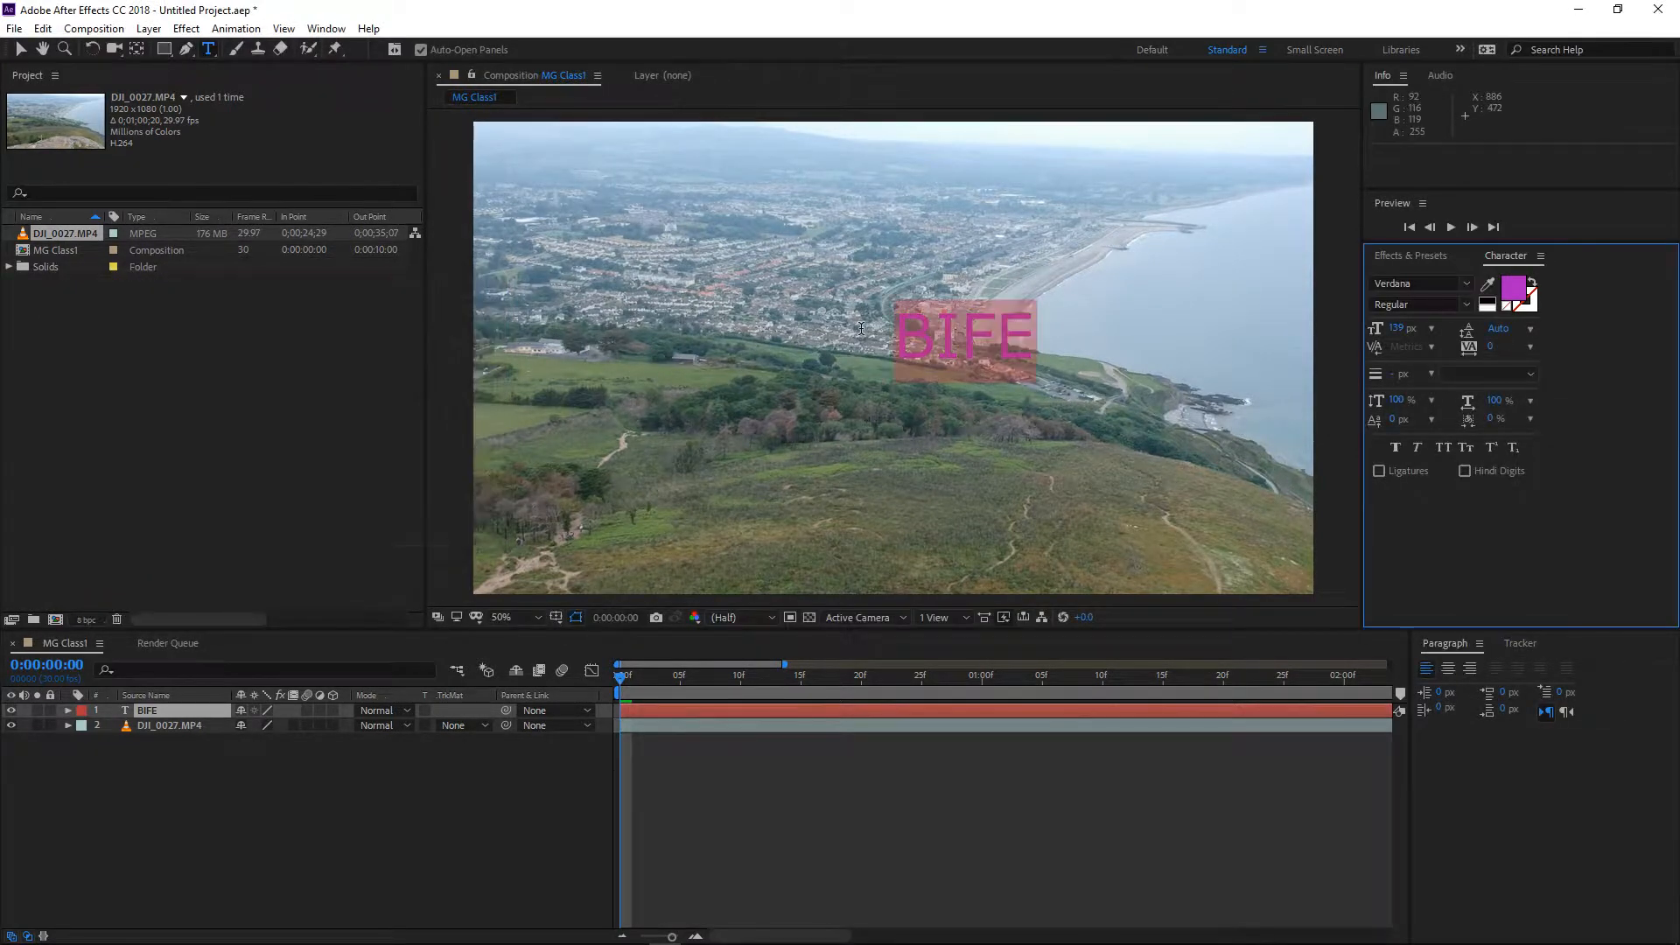
Change the font of the selected BIFE text to Impact
{"action": "left_click", "coordinate": [1425, 285]}
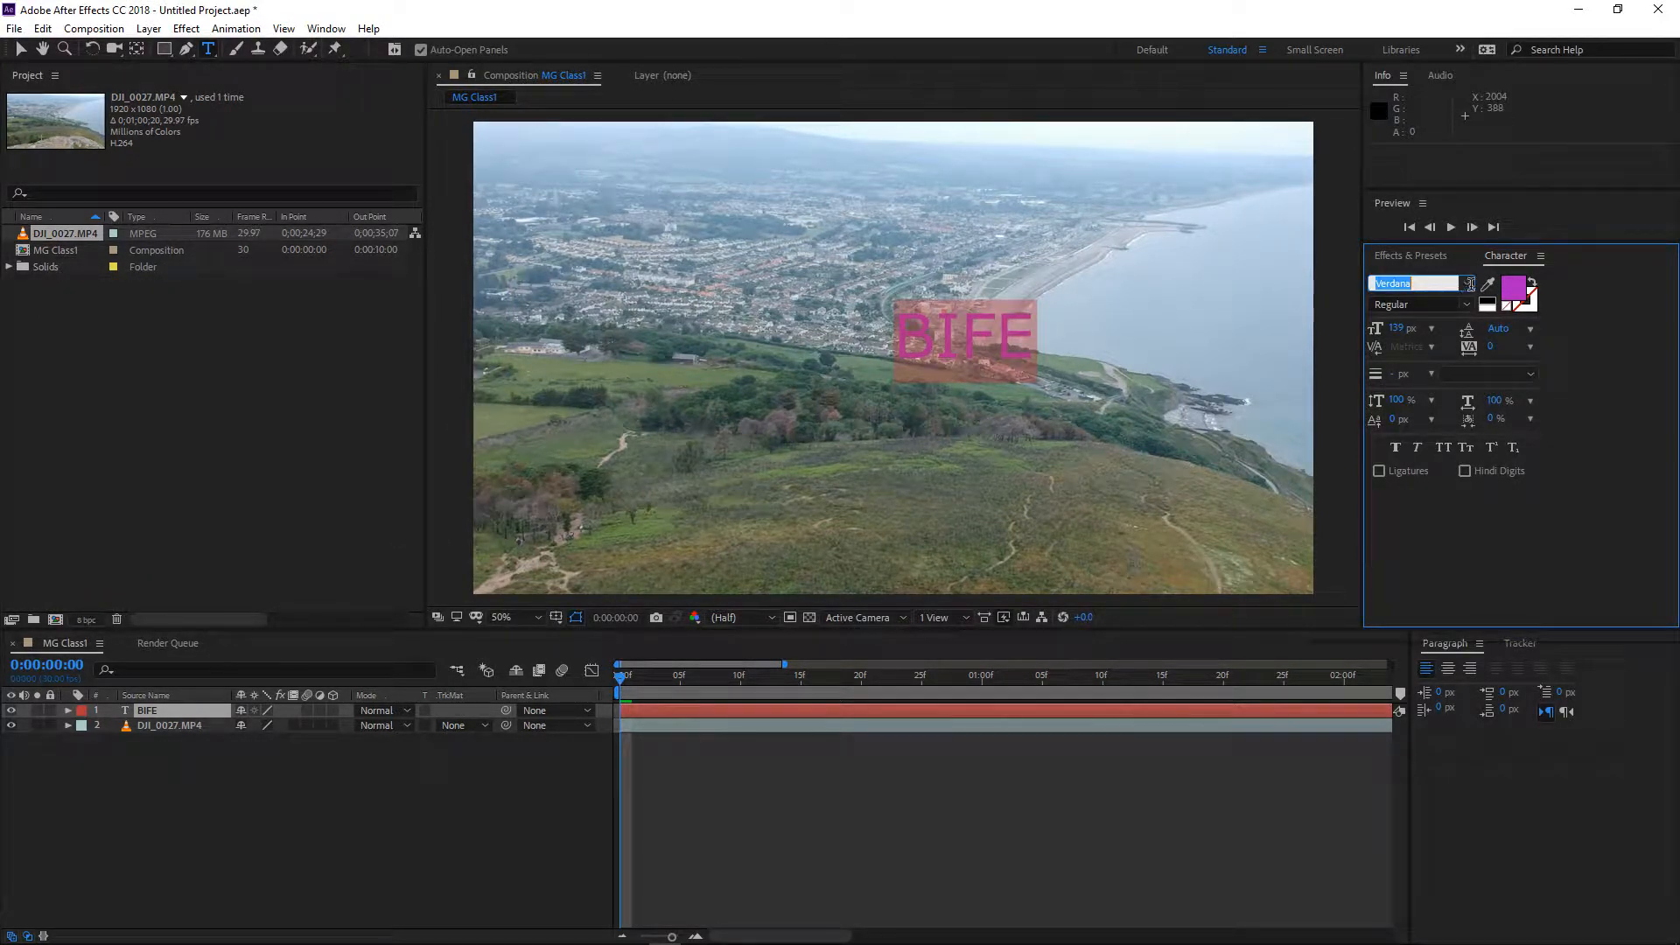
{"action": "left_click", "coordinate": [1466, 289]}
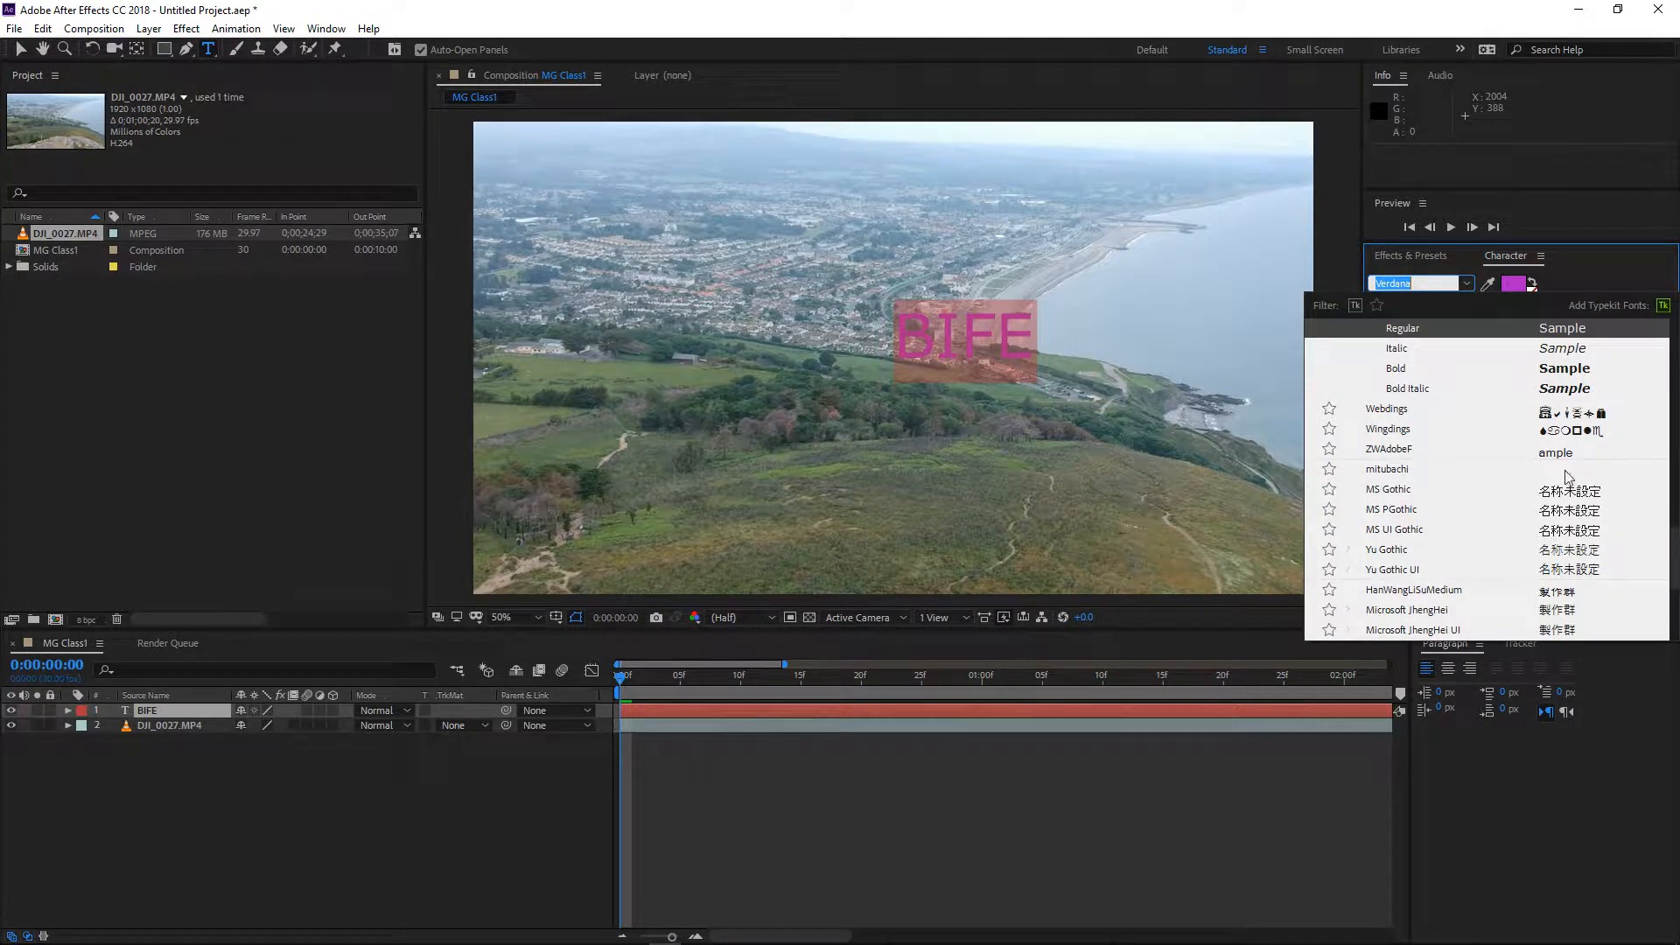
{"action": "scroll", "coordinate": [1554, 471], "scroll_direction": "down", "scroll_amount": 1}
{"action": "scroll", "coordinate": [1550, 473], "scroll_direction": "down", "scroll_amount": 3}
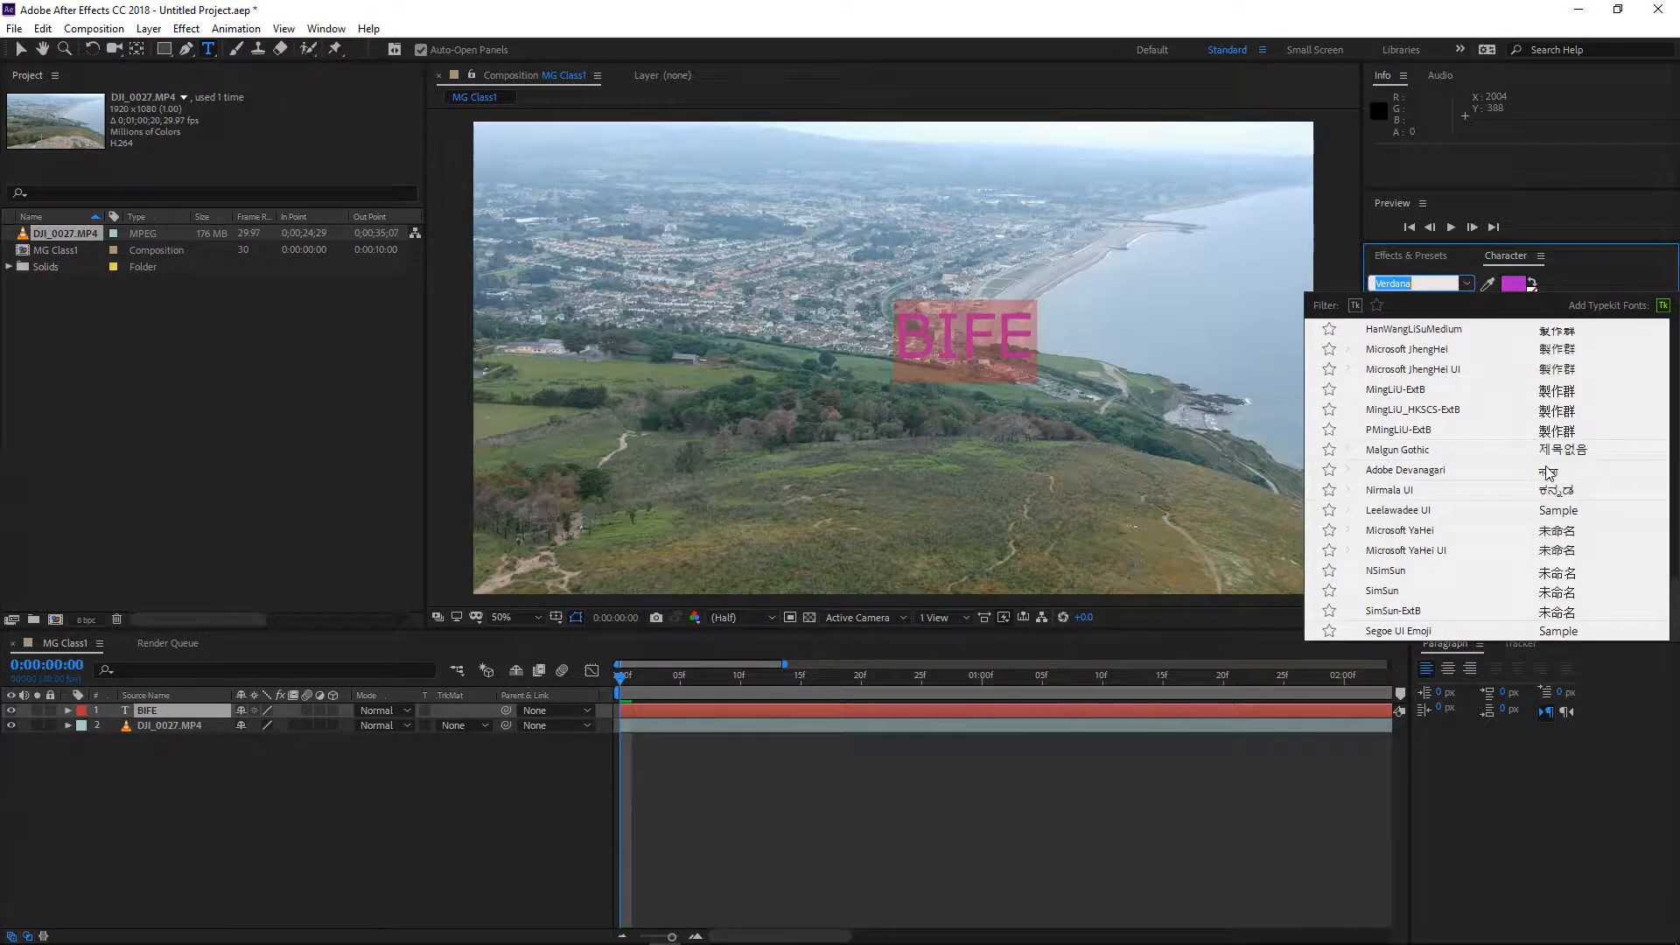
{"action": "scroll", "coordinate": [1511, 509], "scroll_direction": "up", "scroll_amount": 3}
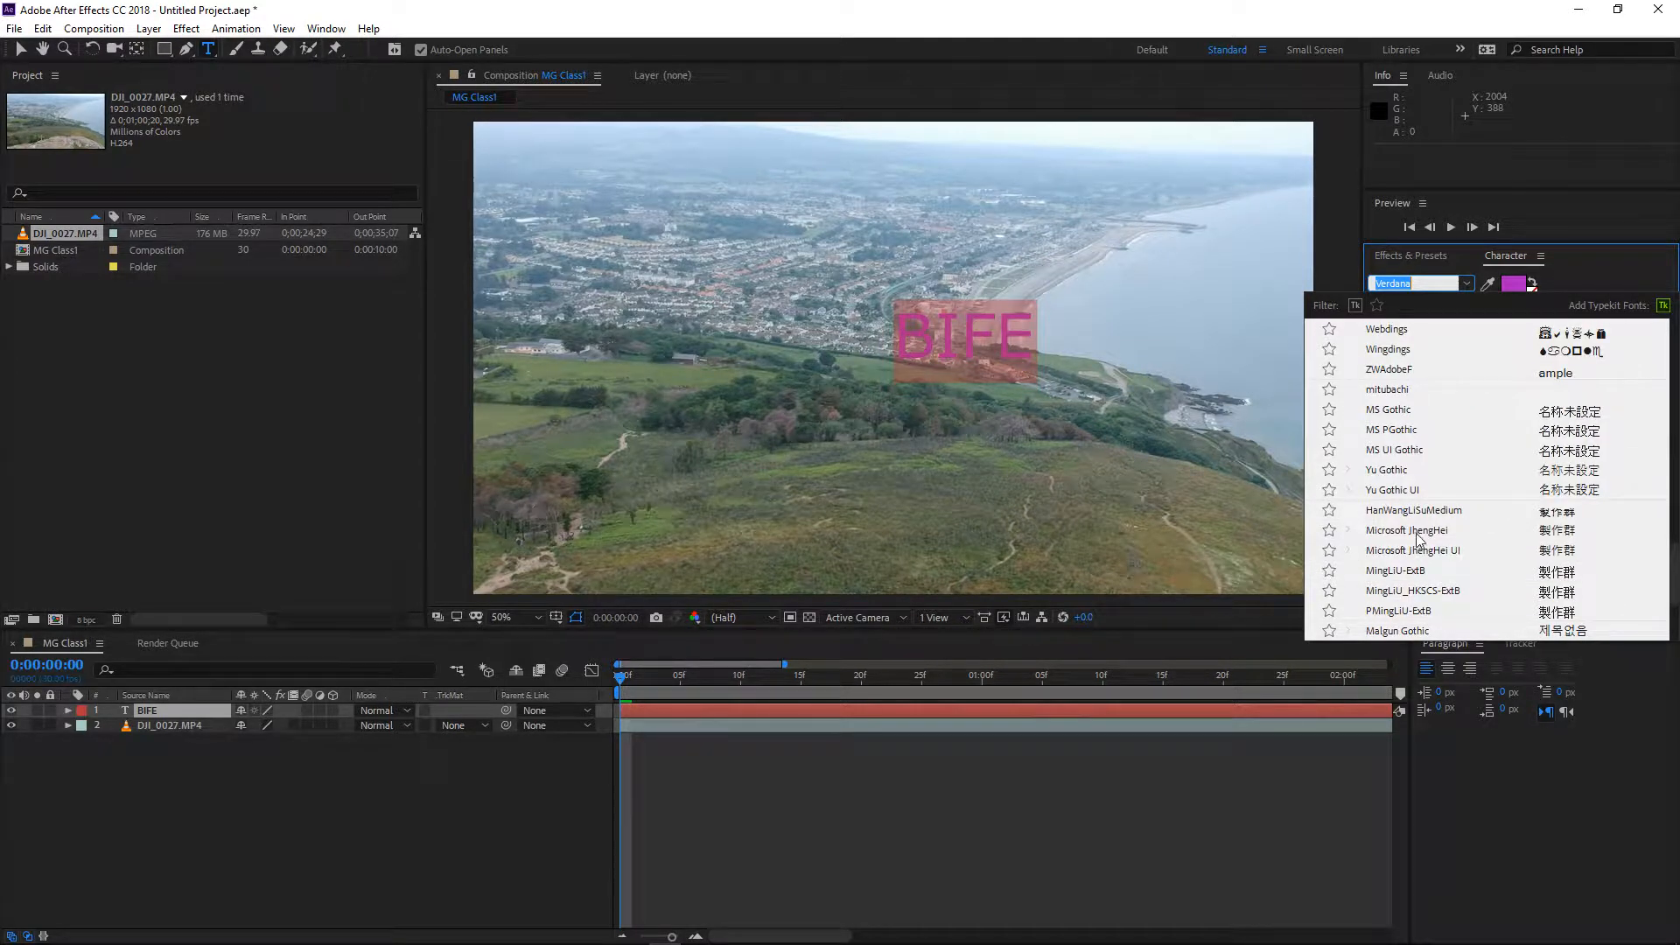
{"action": "scroll", "coordinate": [1418, 536], "scroll_direction": "up", "scroll_amount": 12}
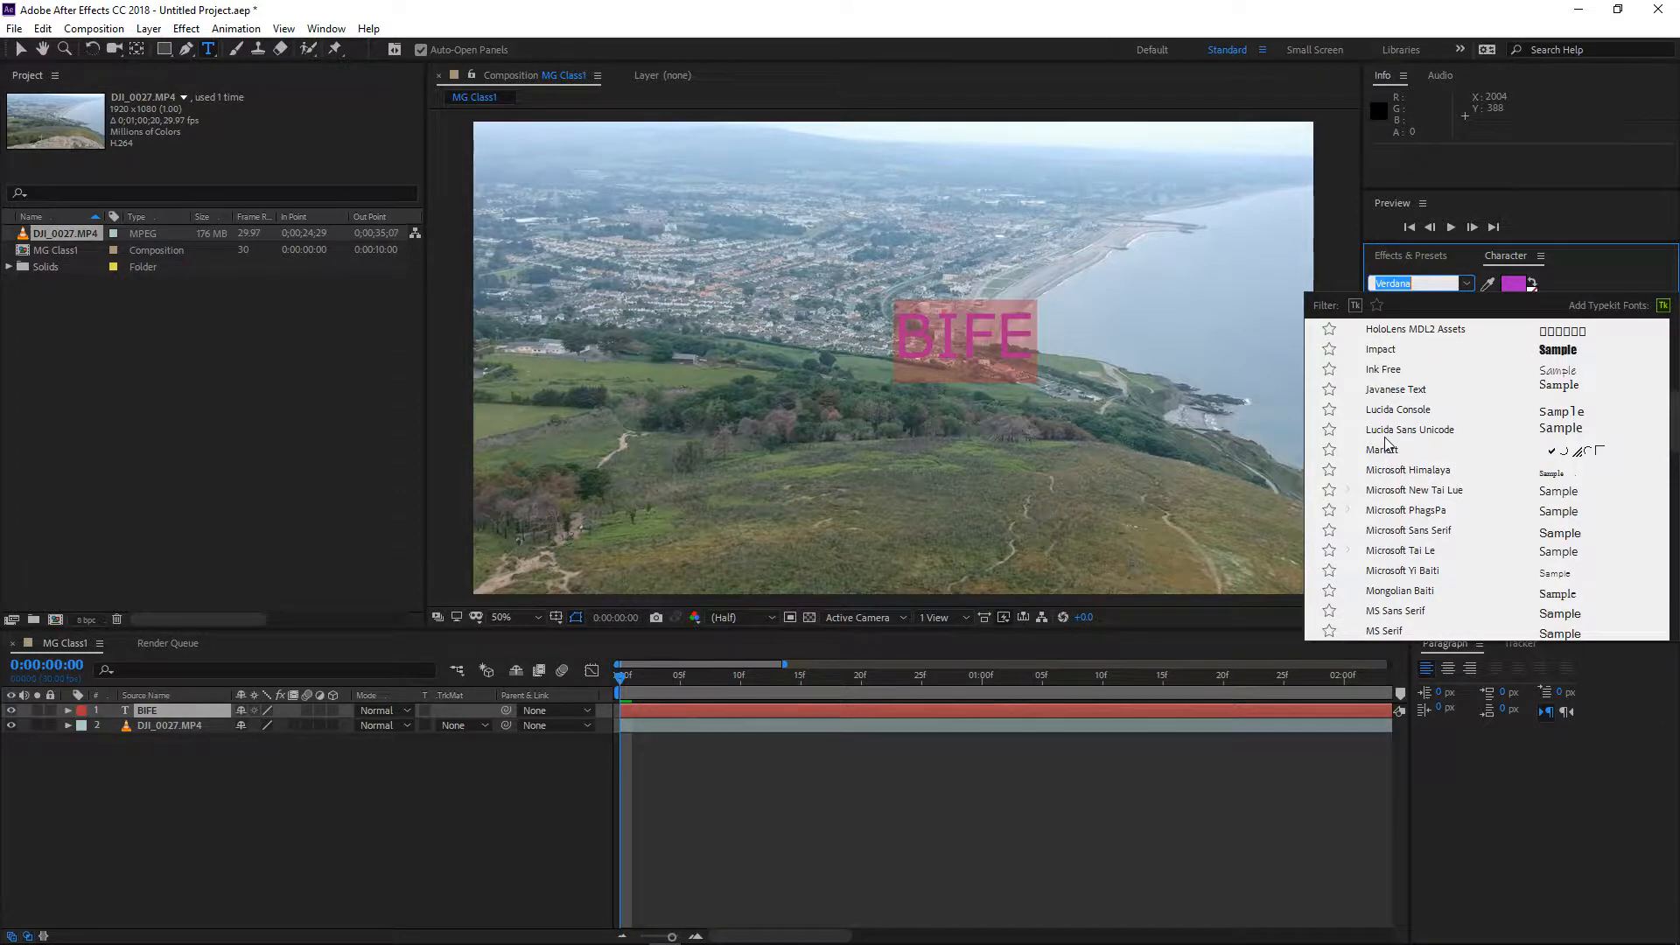
{"action": "left_click", "coordinate": [1393, 352]}
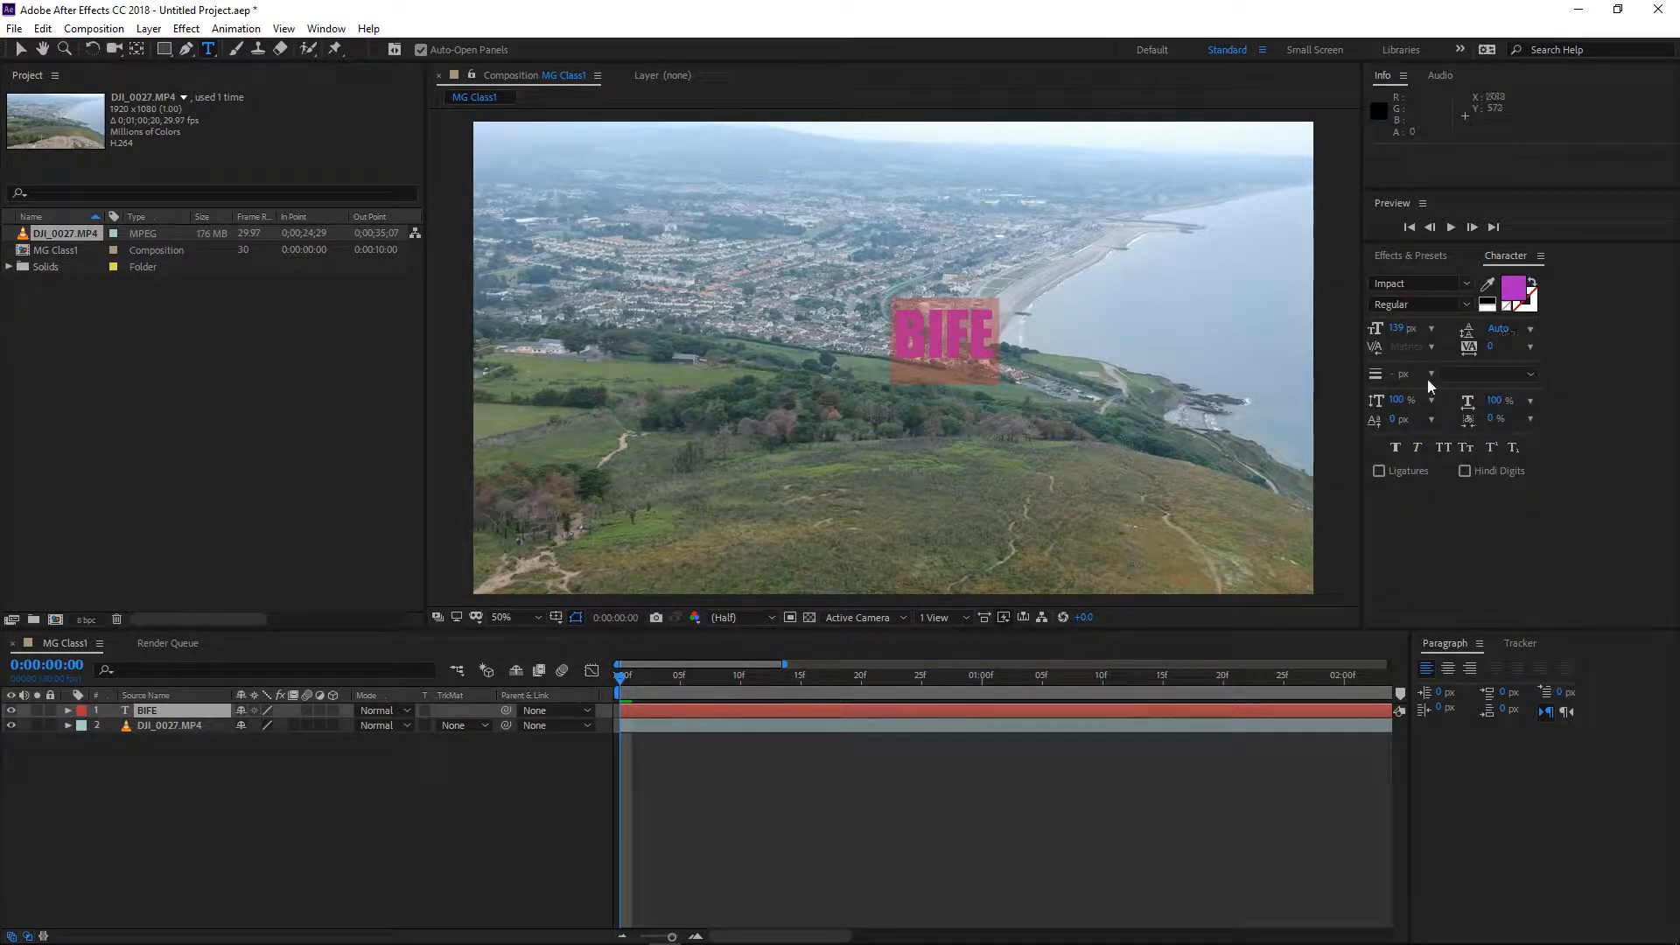
Set the BIFE text to a 170 px font size, 300 tracking and 32% tsume
{"action": "left_click_drag", "start_coordinate": [1395, 331], "coordinate": [1422, 328]}
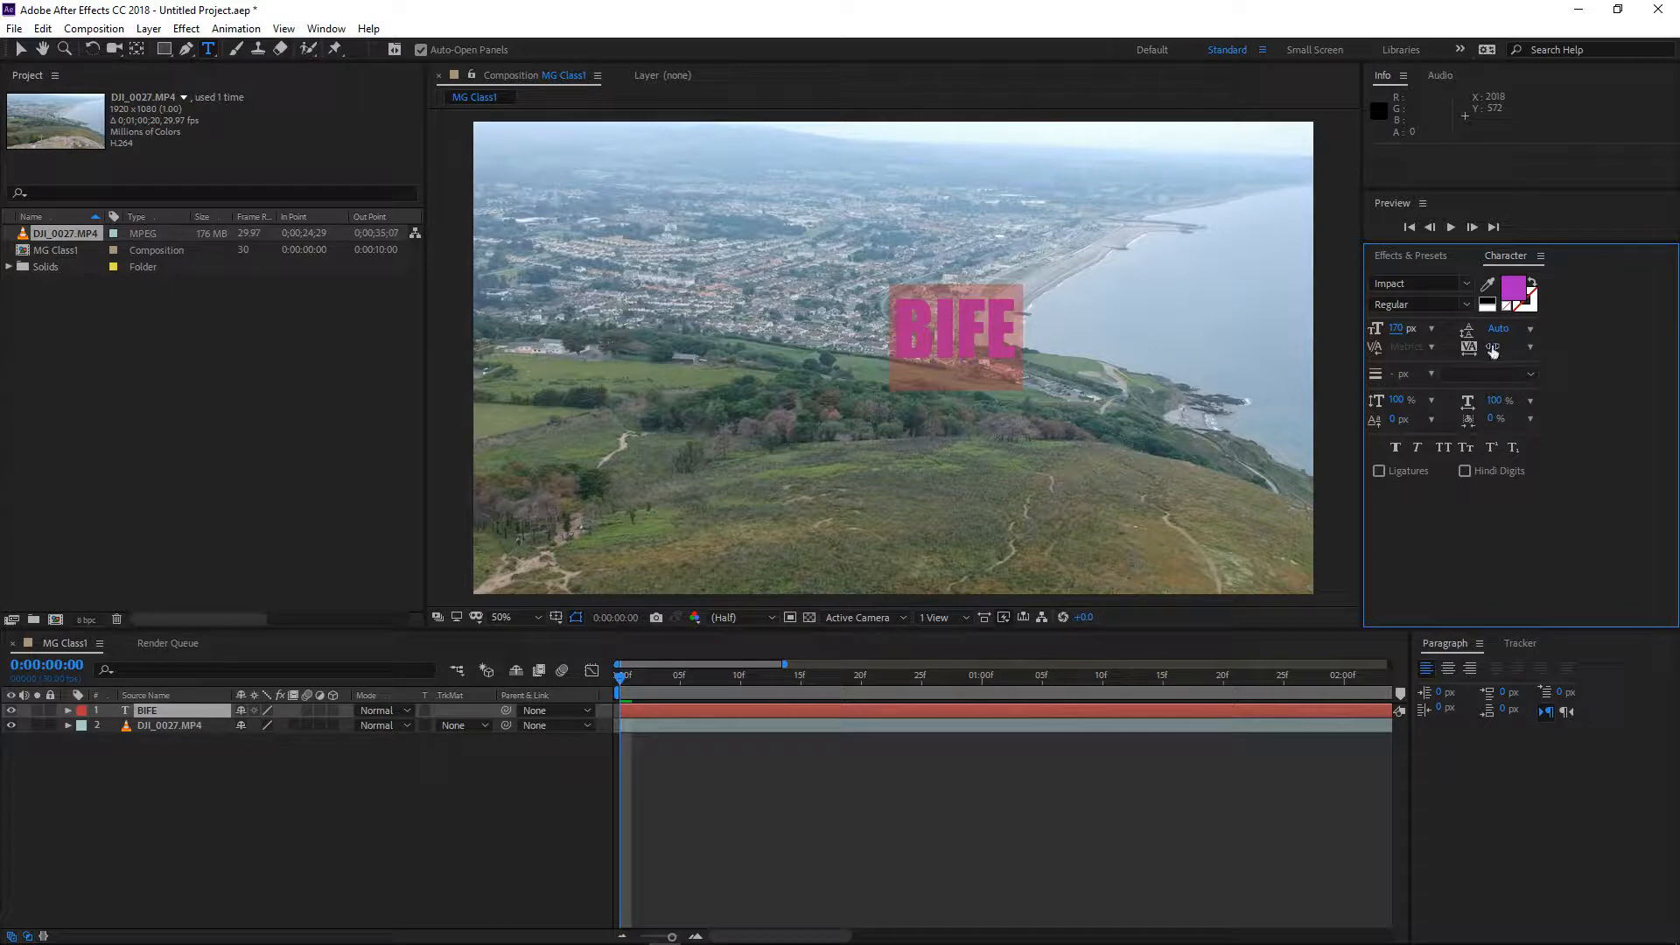
{"action": "left_click_drag", "start_coordinate": [1493, 350], "coordinate": [1543, 350]}
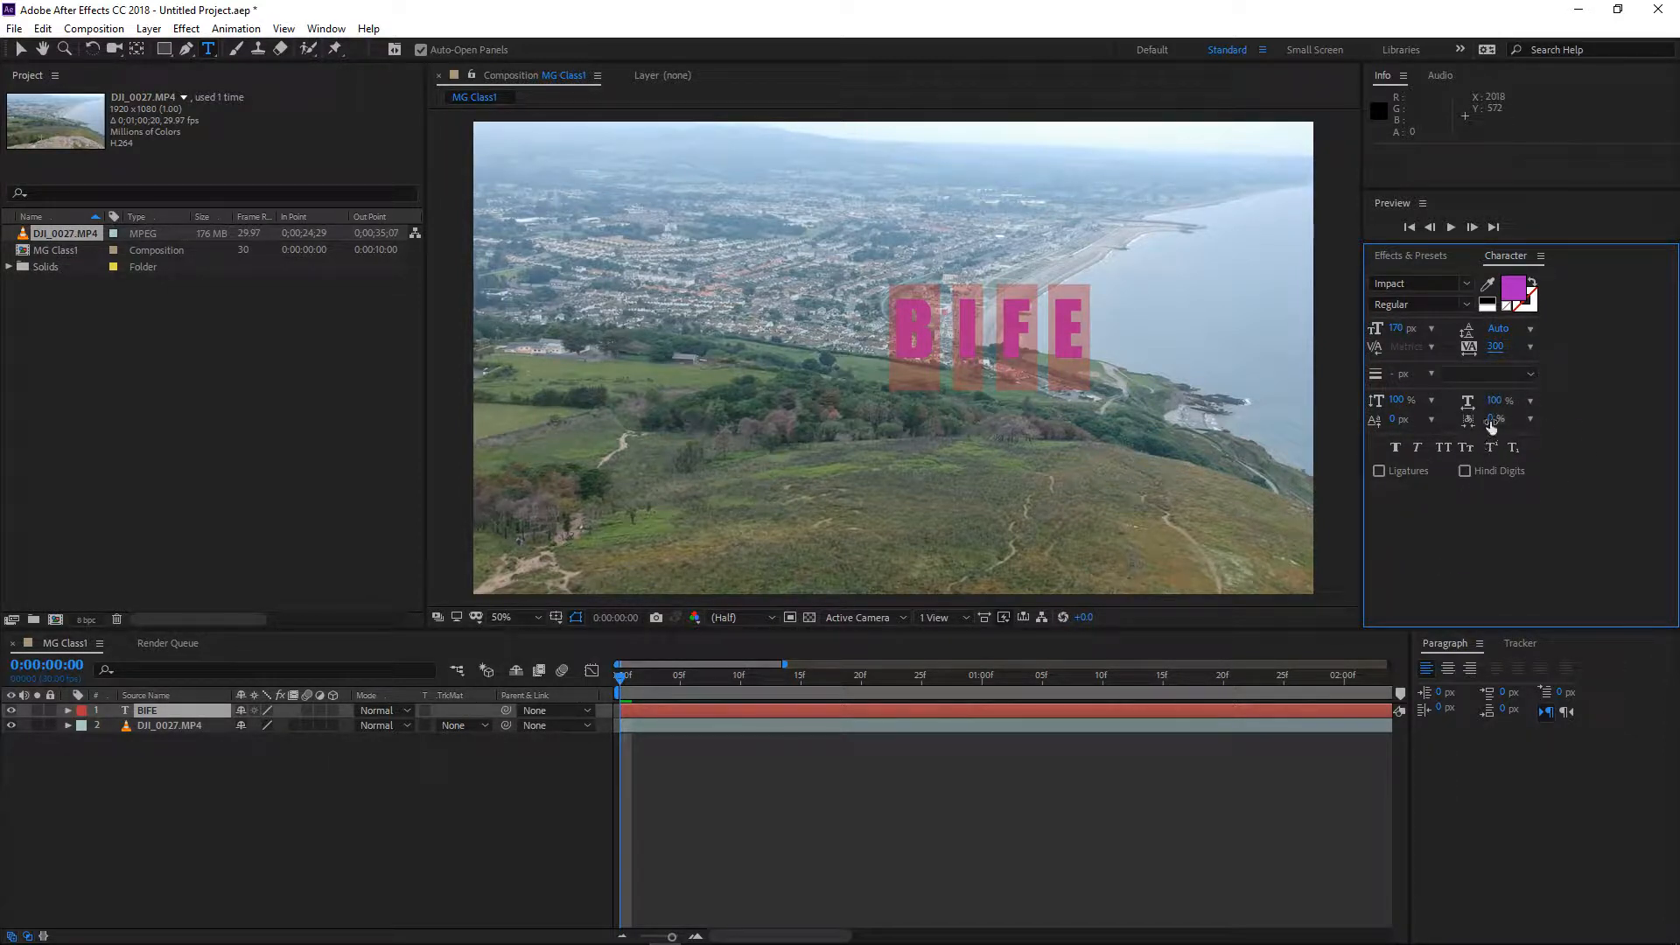
{"action": "left_click_drag", "start_coordinate": [1493, 427], "coordinate": [1476, 469]}
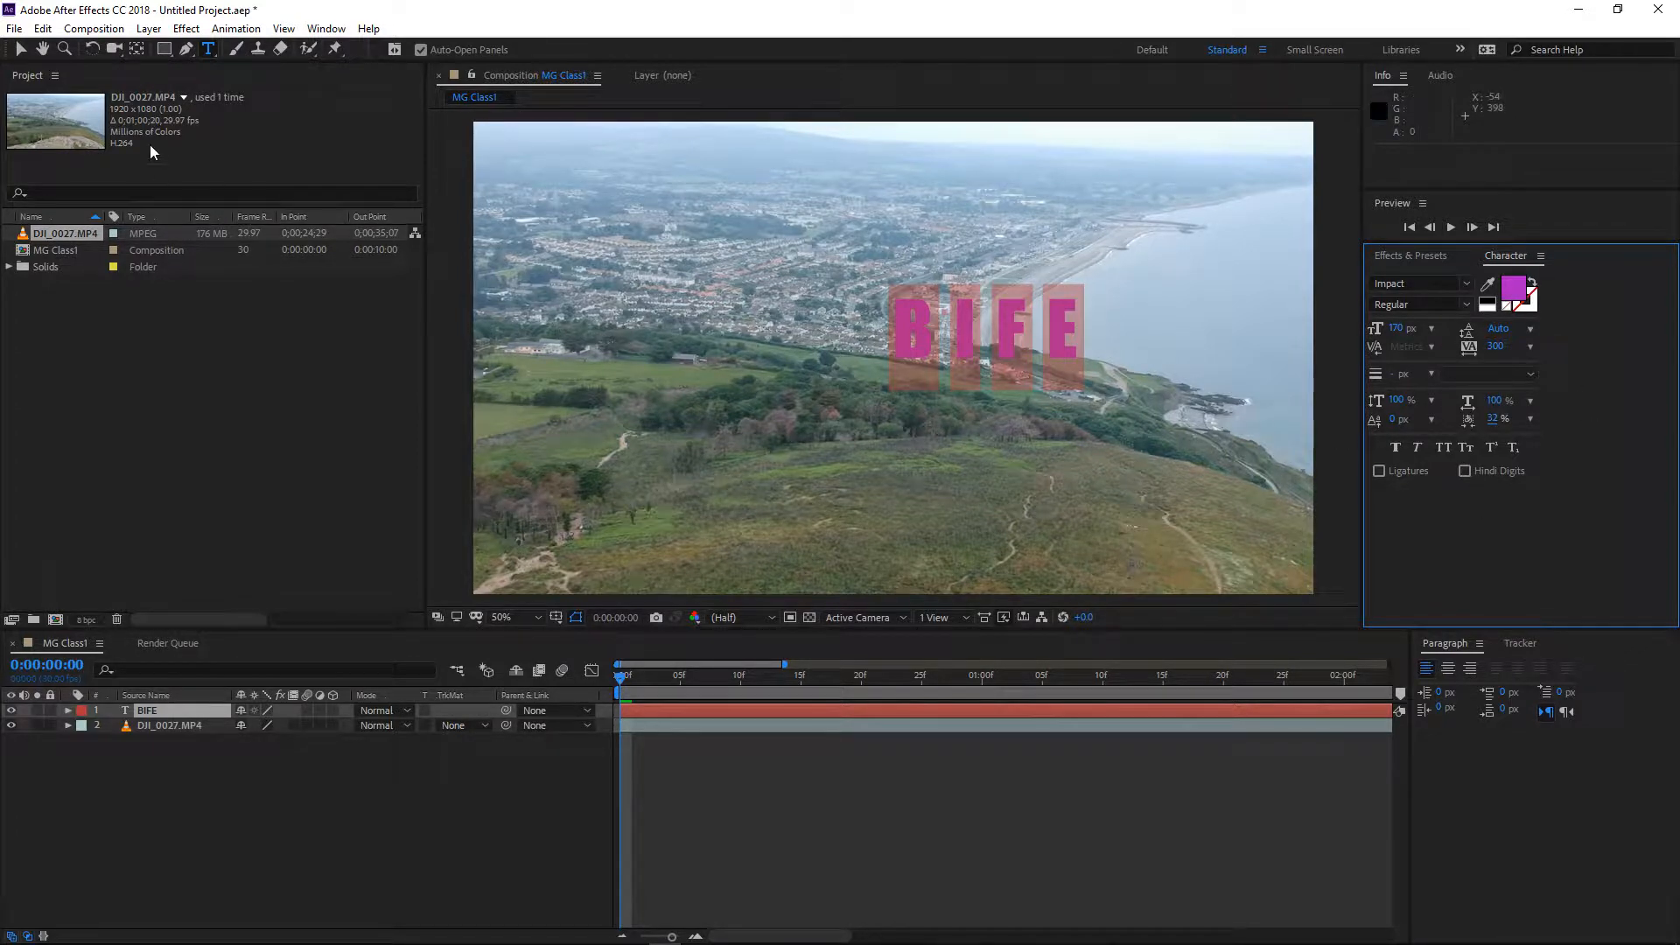
Move the BIFE text up to a Y position of 514 with the Selection tool and set its Transform Position X to 1001
{"action": "left_click", "coordinate": [20, 49]}
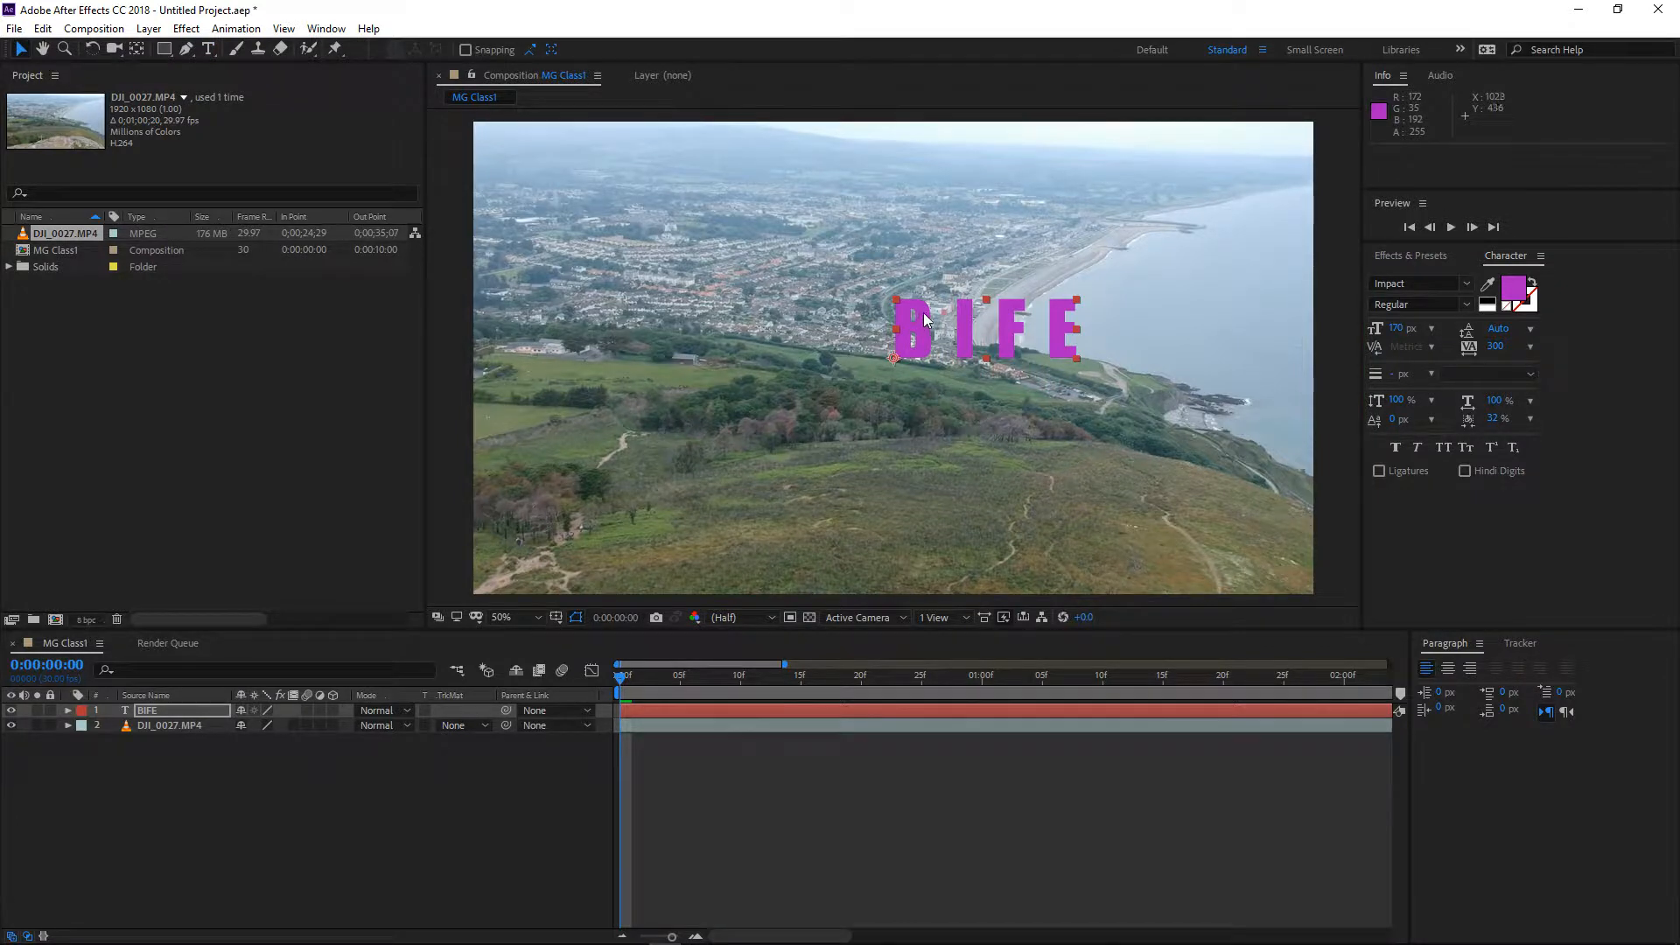
{"action": "mouse_move", "coordinate": [919, 322]}
{"action": "left_mouse_down"}
{"action": "mouse_move", "coordinate": [795, 258]}
{"action": "mouse_move", "coordinate": [708, 340]}
{"action": "mouse_move", "coordinate": [813, 295]}
{"action": "mouse_move", "coordinate": [856, 346]}
{"action": "mouse_move", "coordinate": [855, 266]}
{"action": "mouse_move", "coordinate": [919, 282]}
{"action": "mouse_move", "coordinate": [929, 308]}
{"action": "left_mouse_up"}
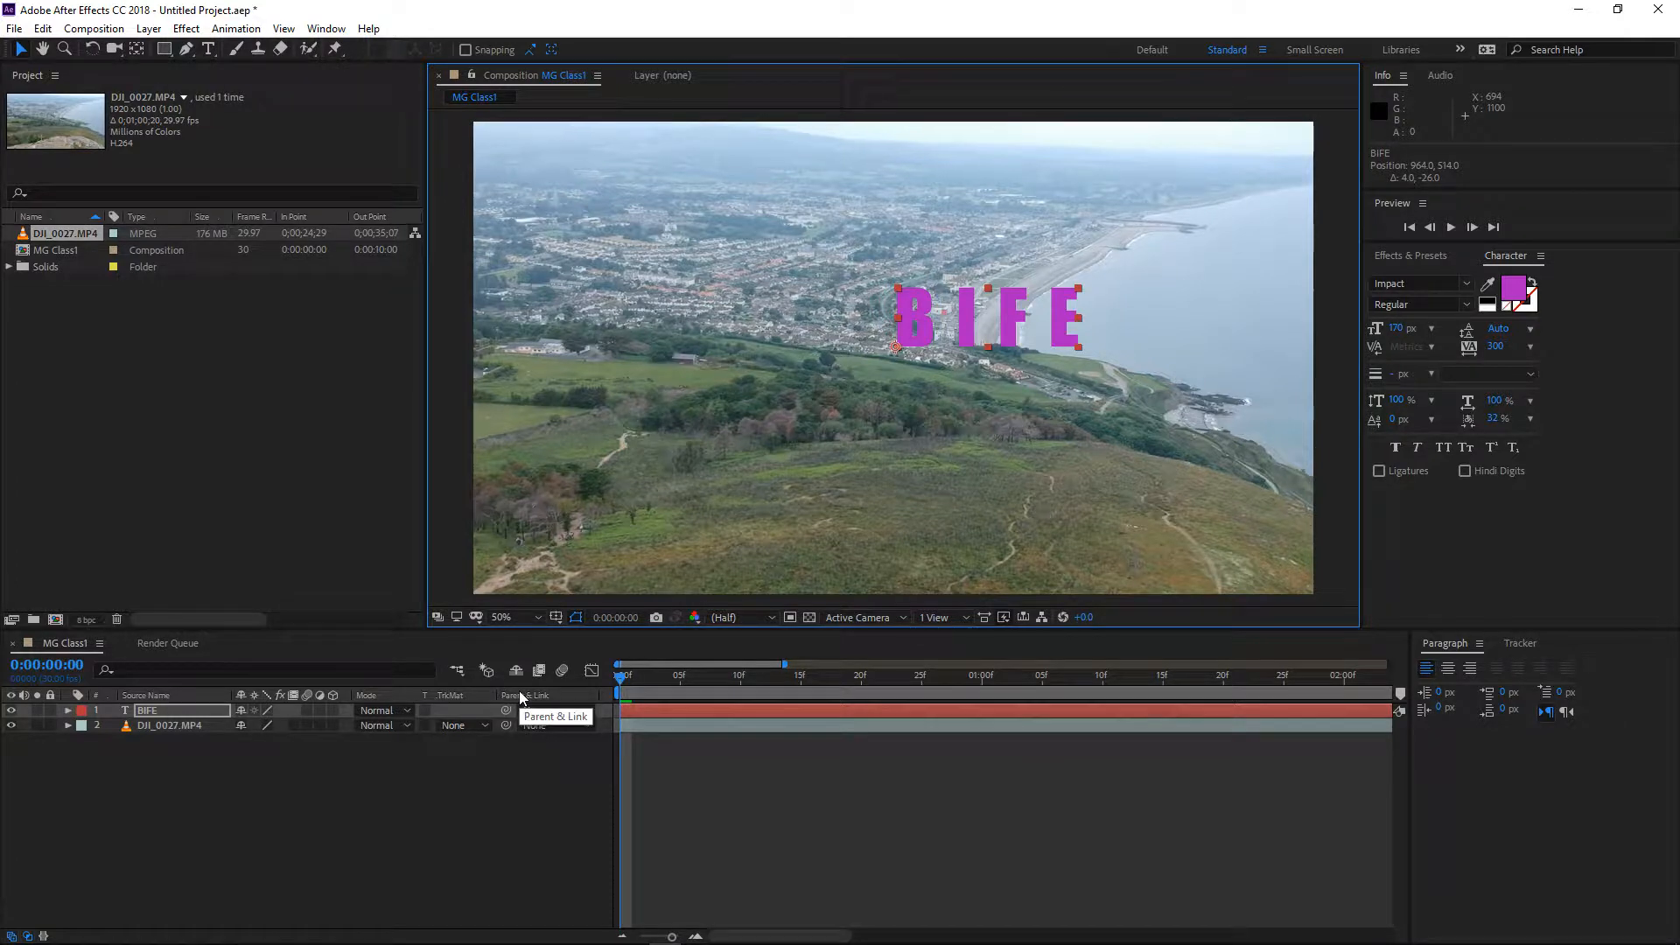
{"action": "left_click", "coordinate": [69, 711]}
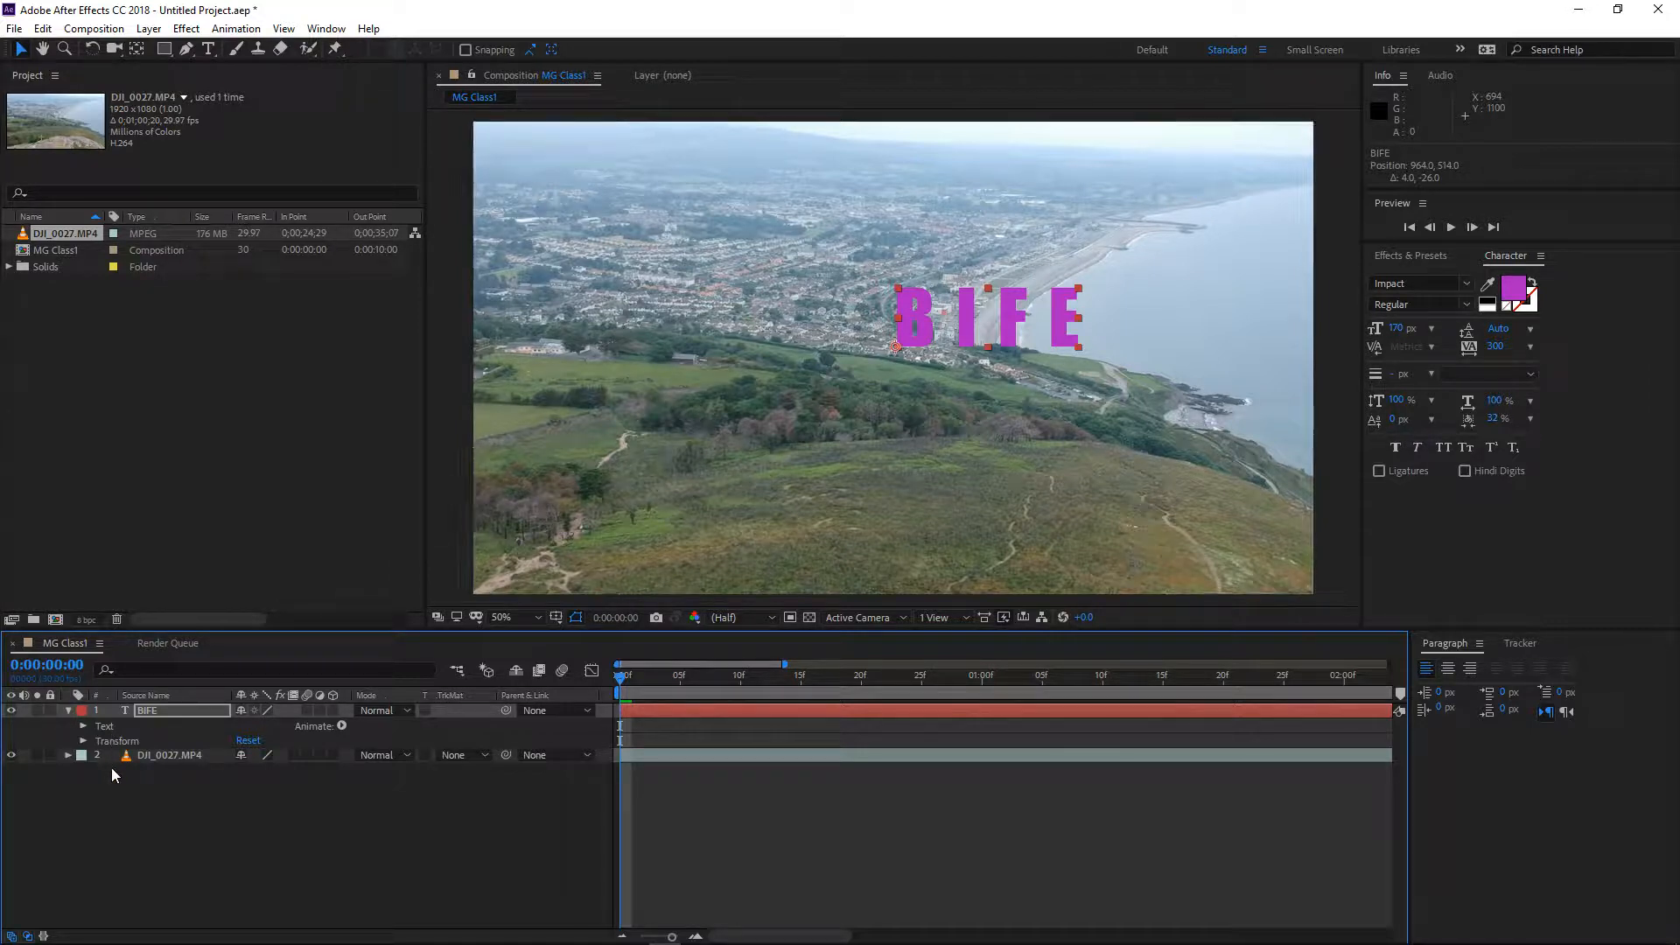
{"action": "left_click", "coordinate": [83, 726]}
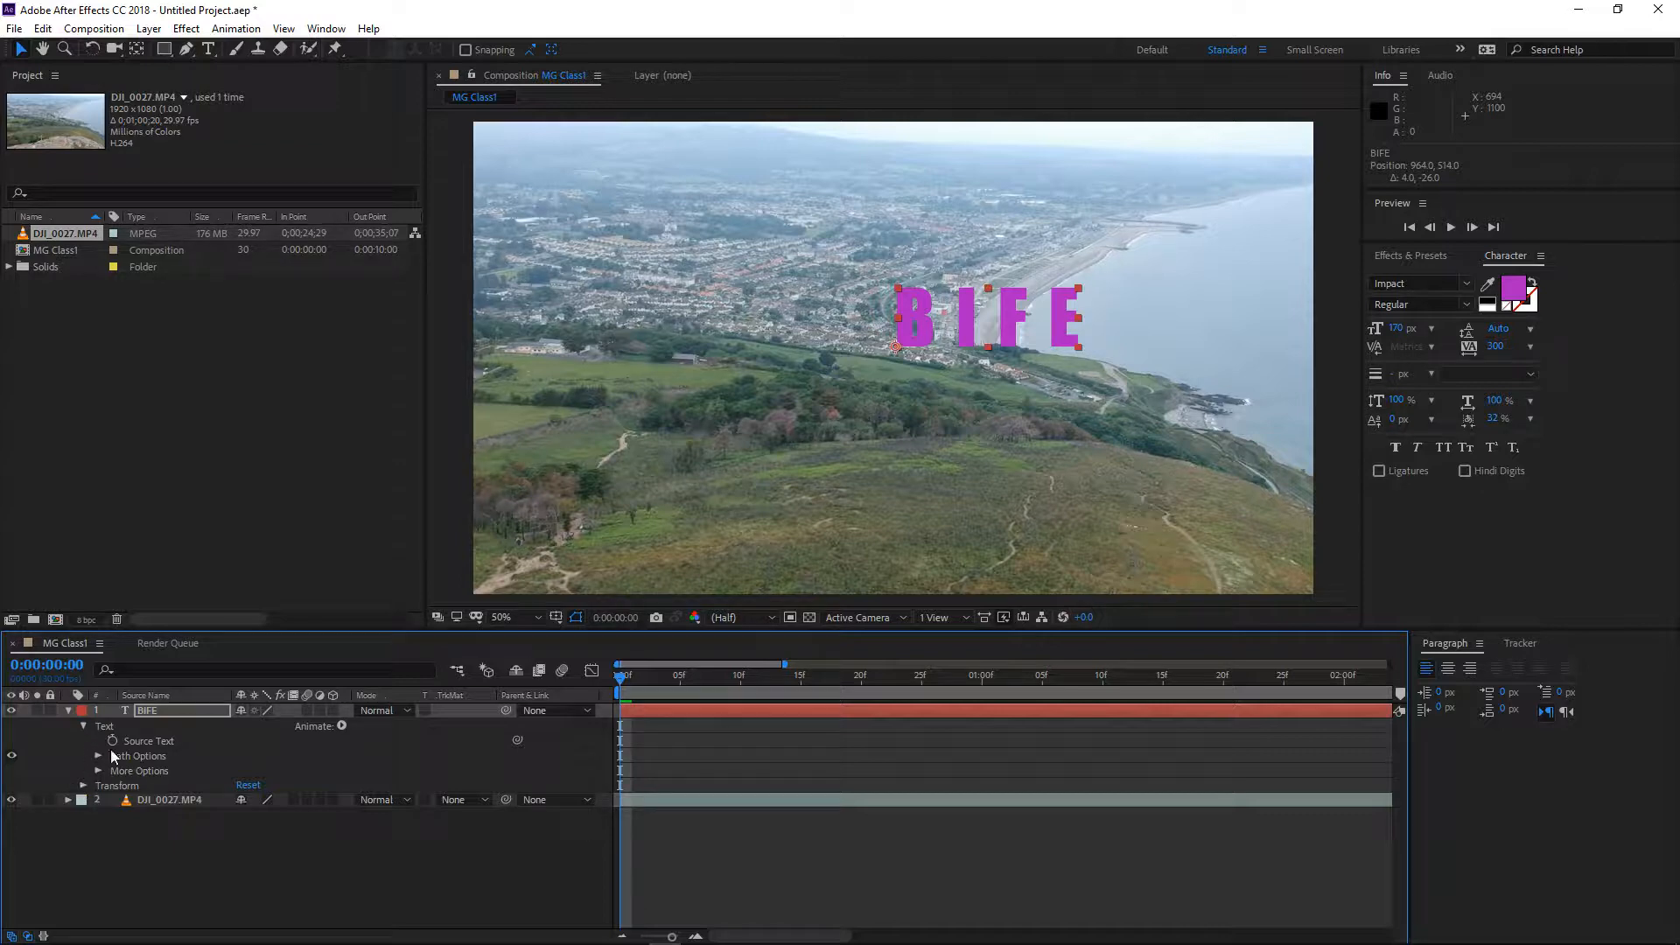
{"action": "left_click", "coordinate": [84, 726]}
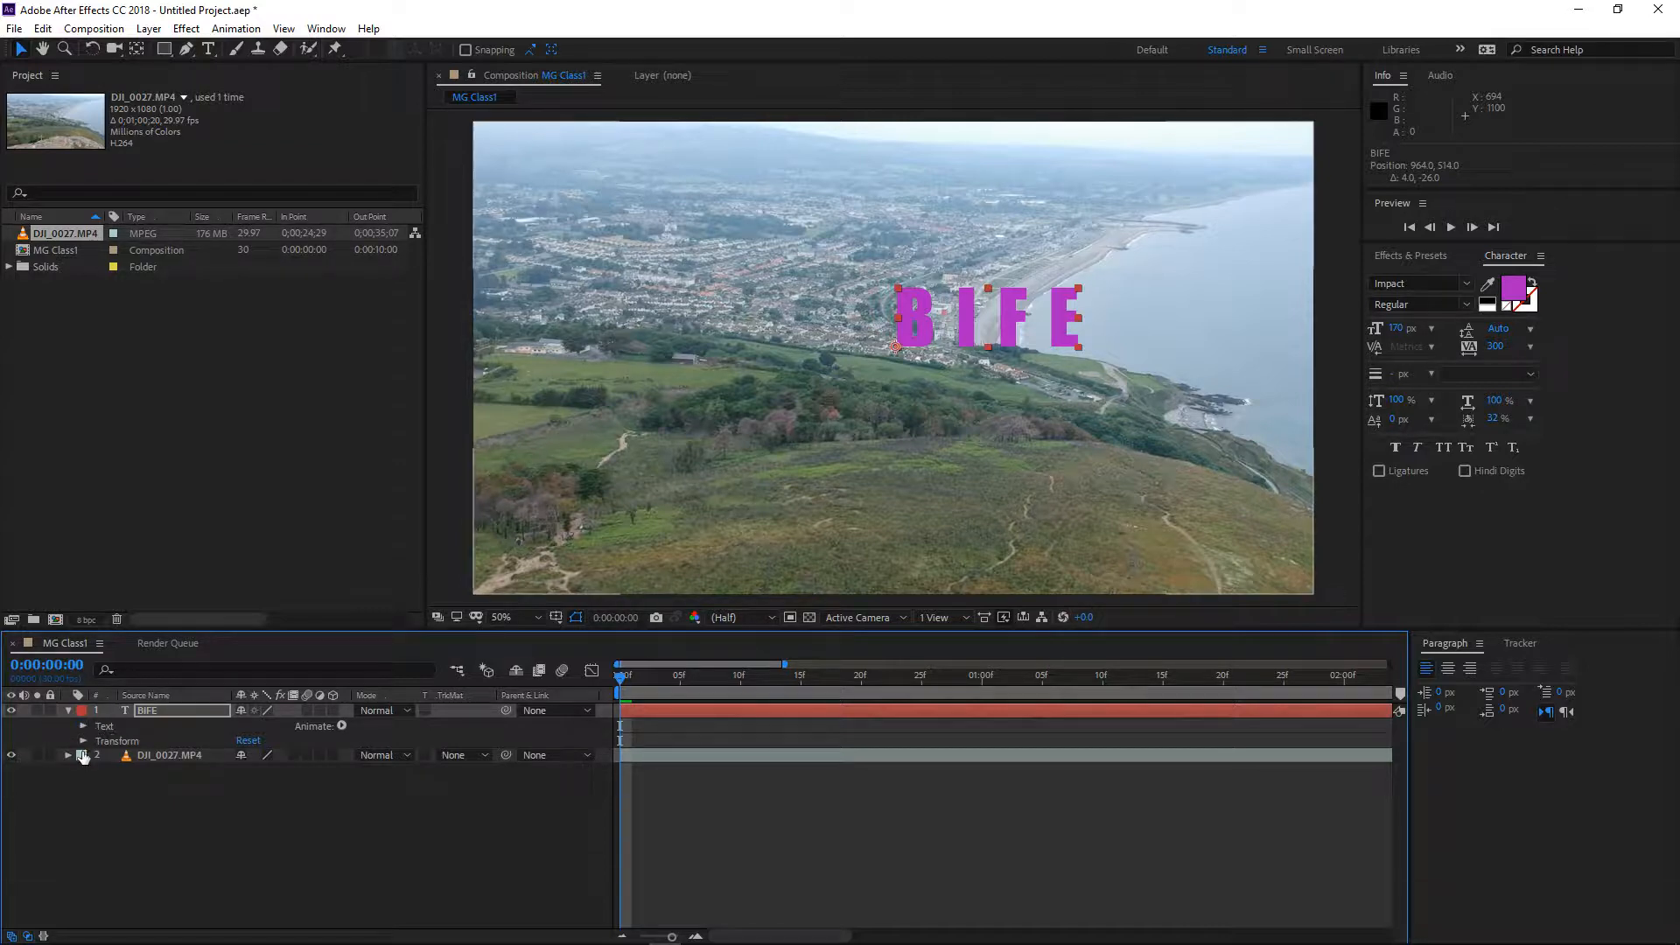
{"action": "left_click", "coordinate": [83, 742]}
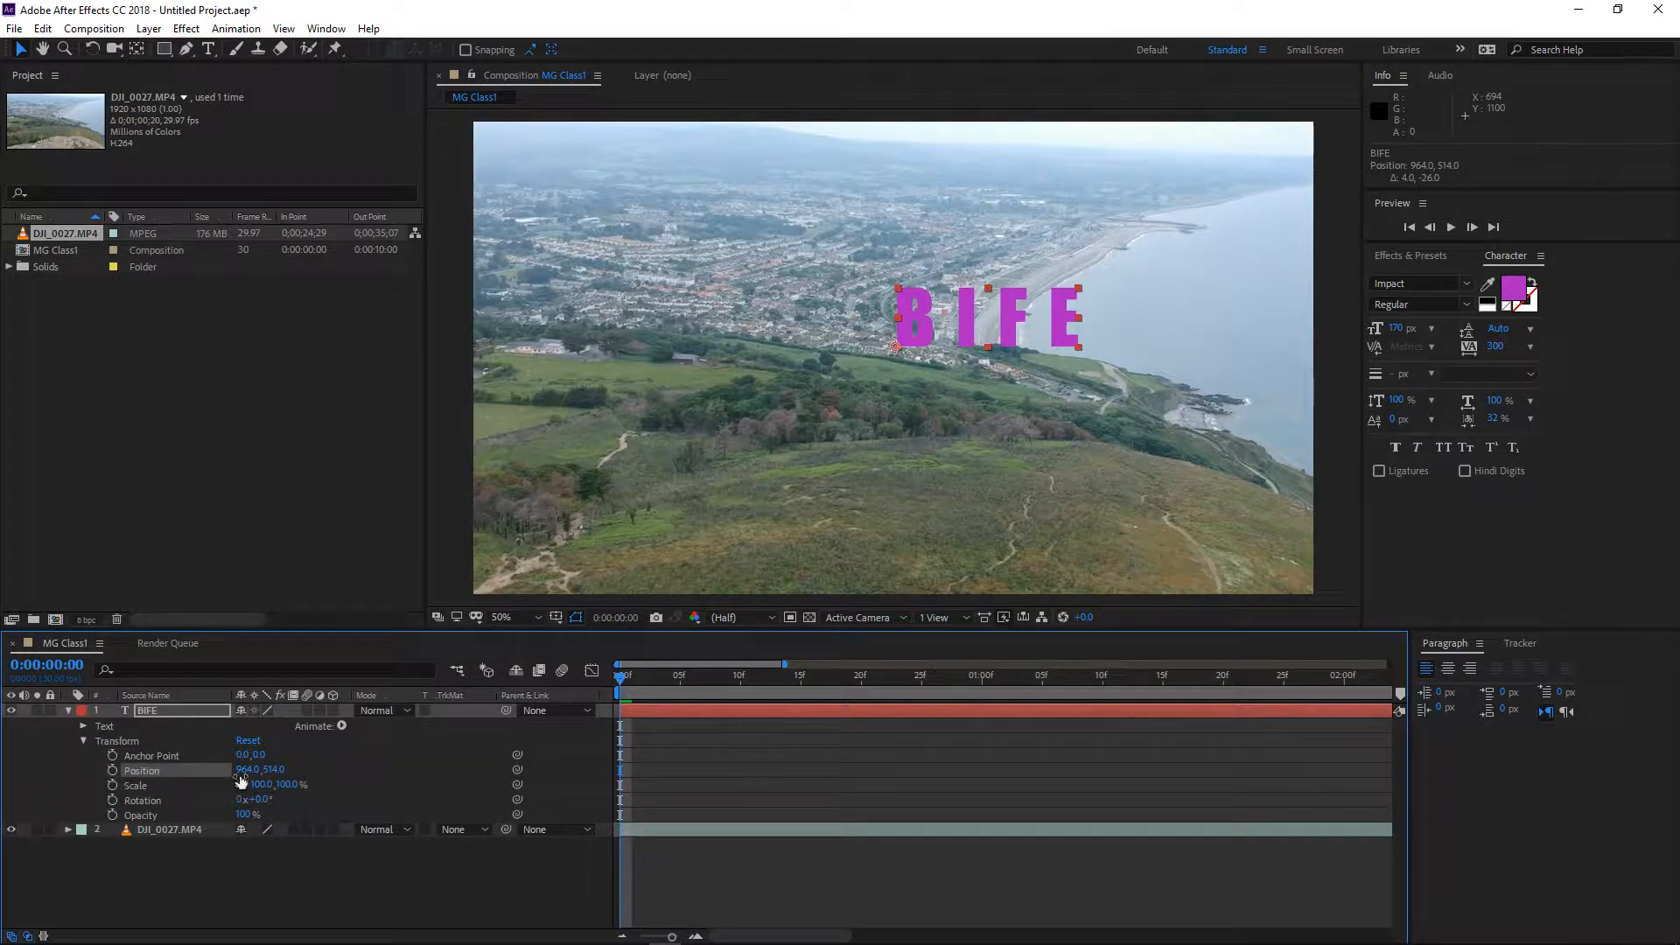
{"action": "mouse_move", "coordinate": [248, 772]}
{"action": "left_mouse_down"}
{"action": "mouse_move", "coordinate": [195, 771]}
{"action": "mouse_move", "coordinate": [280, 770]}
{"action": "left_mouse_up"}
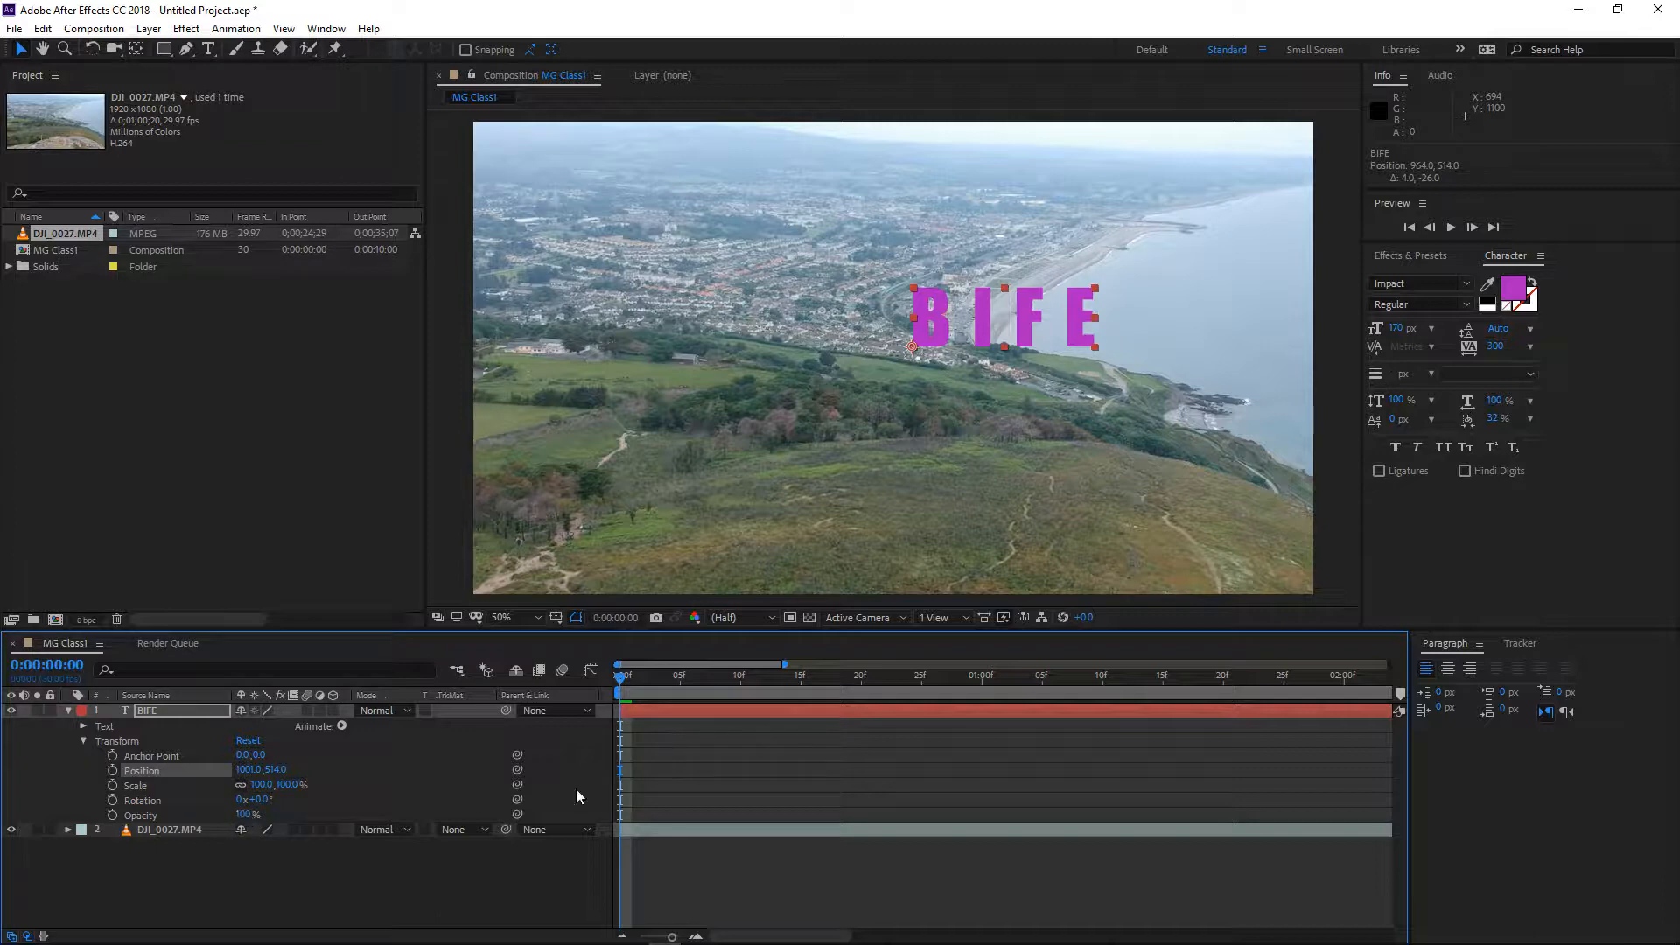
Enable Opacity keyframing on the BIFE layer at 0:00 and add a 100% keyframe at frame 20
{"action": "left_click", "coordinate": [112, 816]}
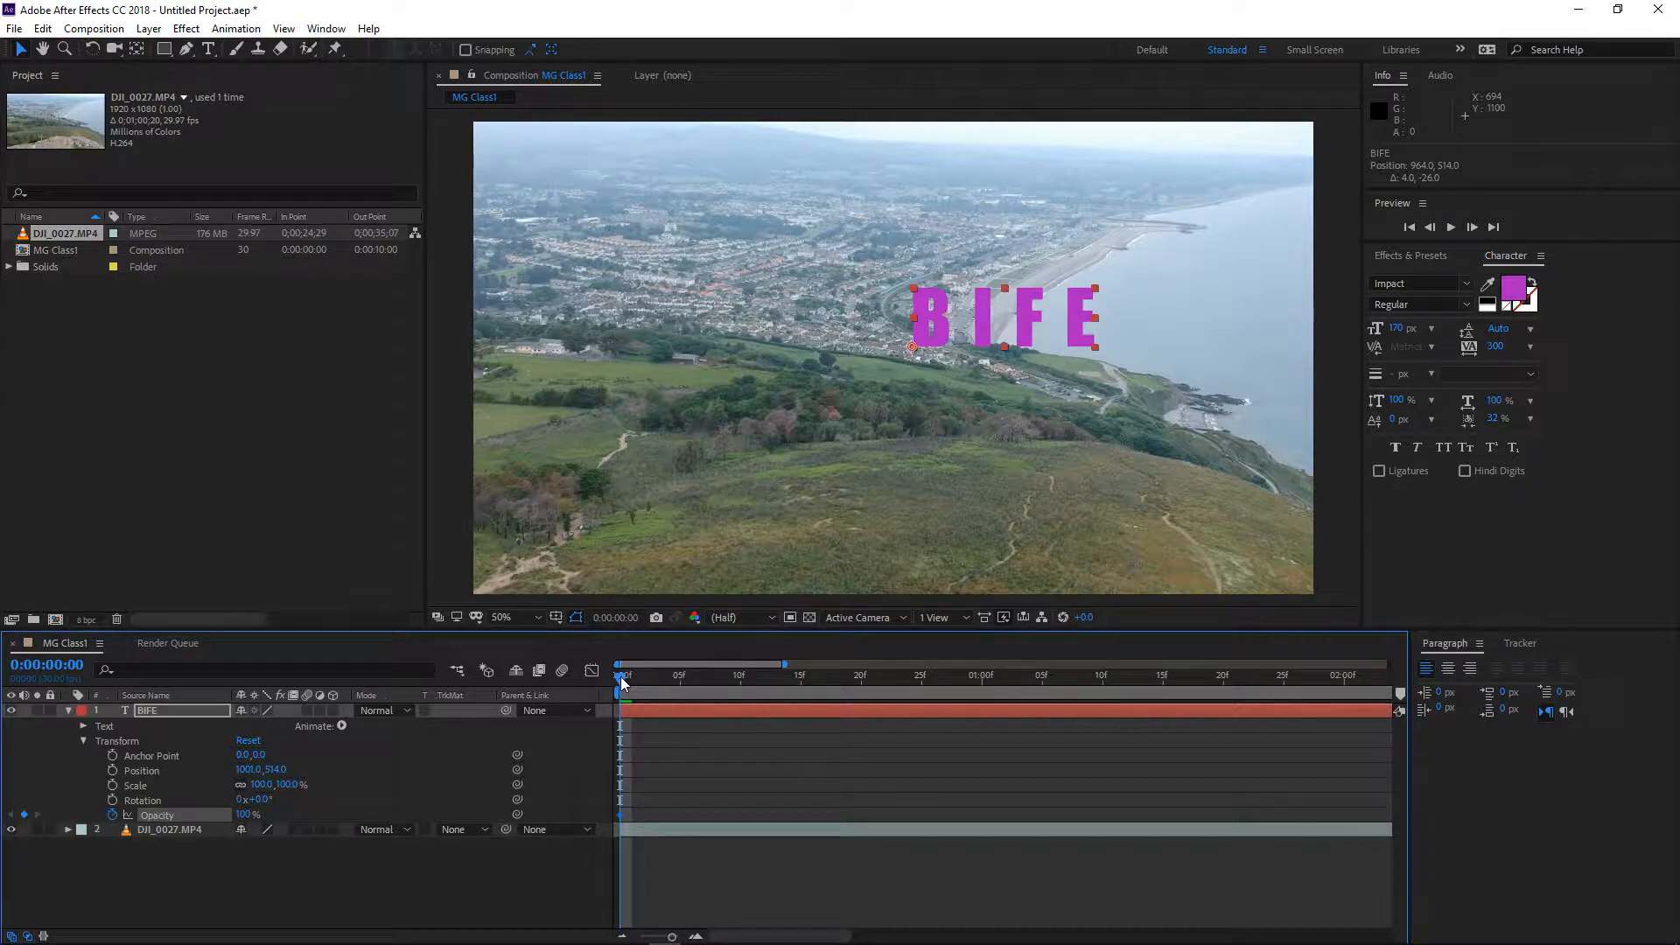
{"action": "left_click_drag", "start_coordinate": [621, 678], "coordinate": [858, 695]}
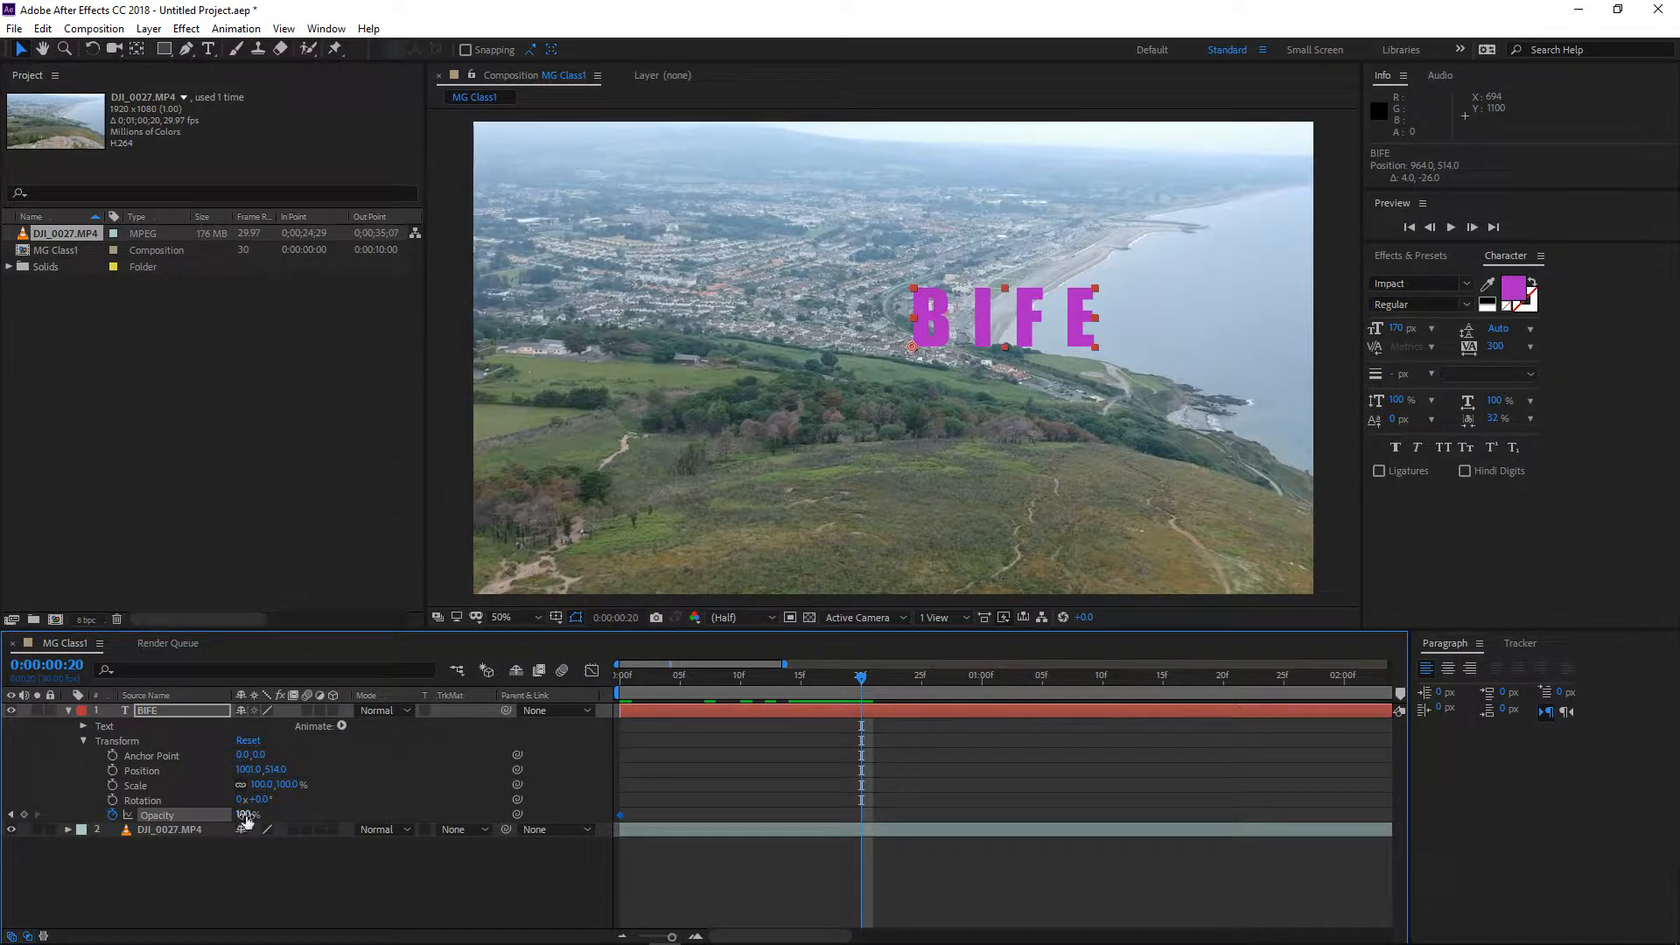
{"action": "left_click_drag", "start_coordinate": [245, 816], "coordinate": [299, 815]}
{"action": "mouse_move", "coordinate": [861, 686]}
{"action": "left_mouse_down"}
{"action": "mouse_move", "coordinate": [667, 688]}
{"action": "mouse_move", "coordinate": [859, 700]}
{"action": "left_mouse_up"}
Set the BIFE layer's opening Opacity keyframe at 0:00 to 2% and preview the fade-in
{"action": "key", "text": "Home"}
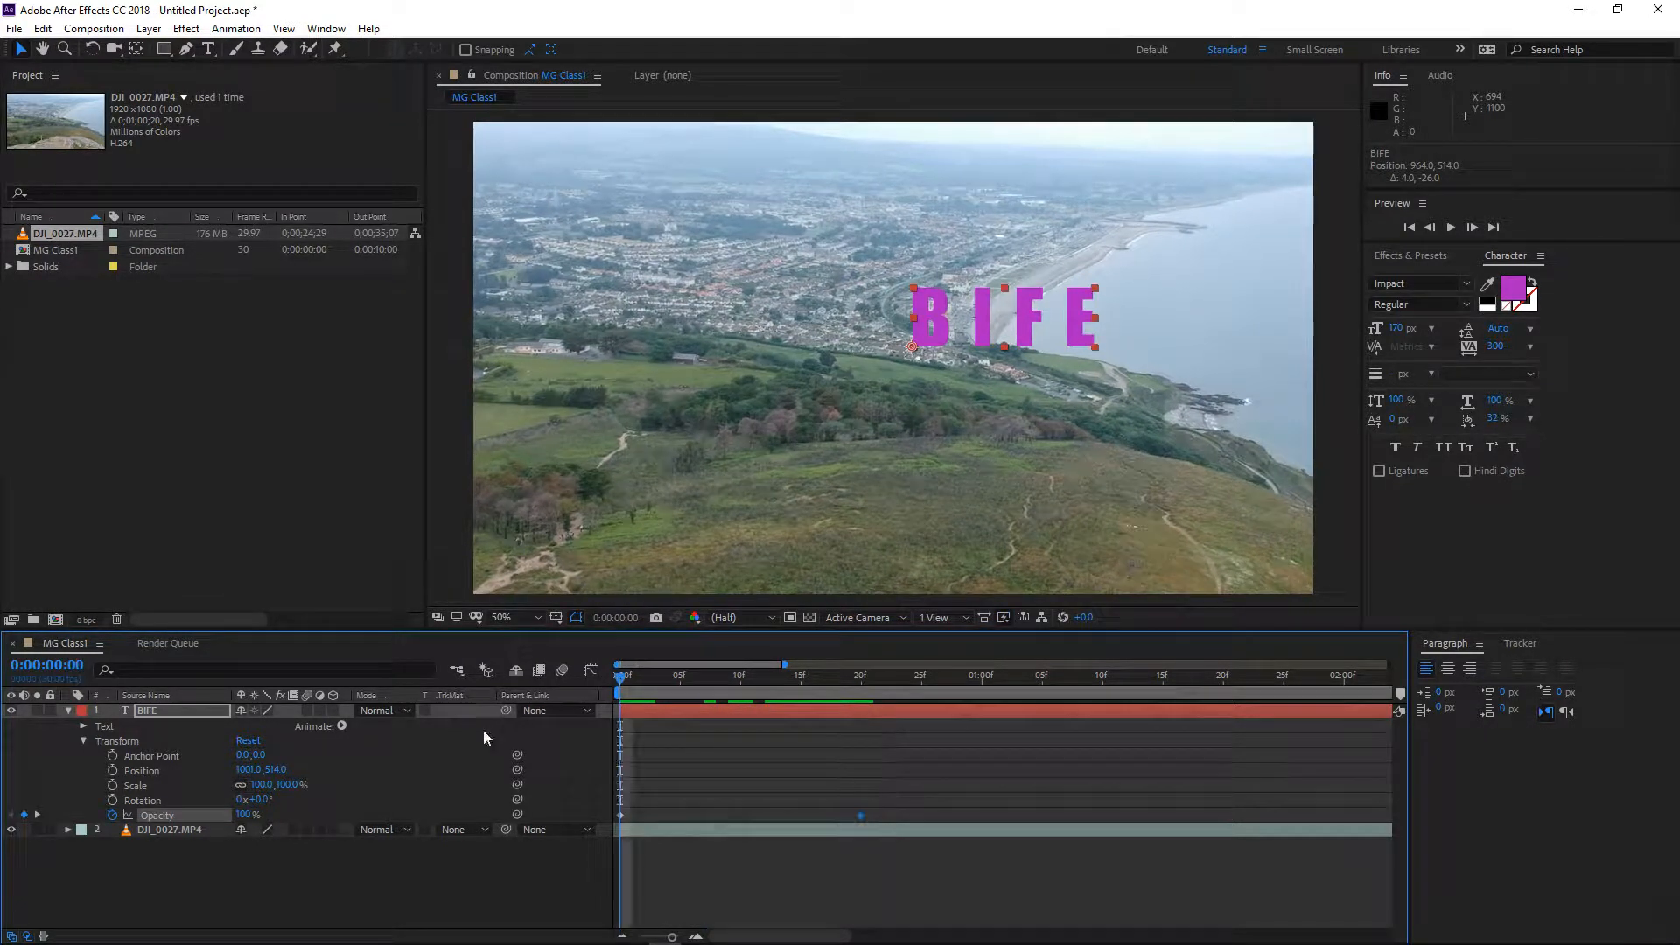
{"action": "left_click", "coordinate": [621, 815]}
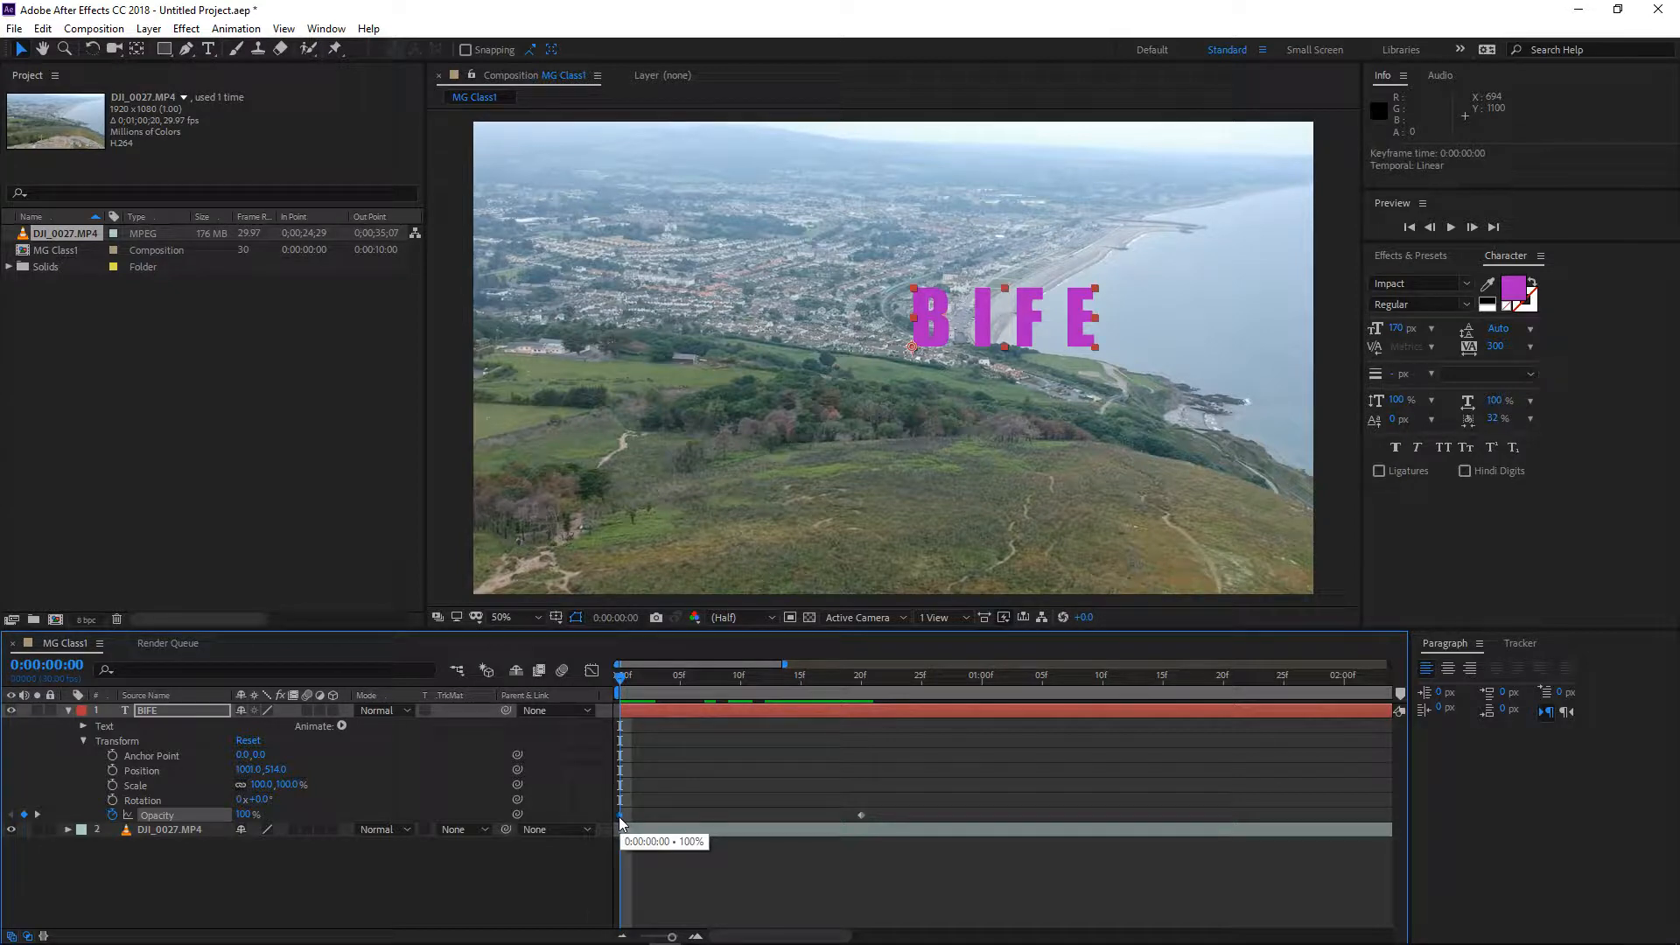
{"action": "left_click_drag", "start_coordinate": [245, 815], "coordinate": [18, 816]}
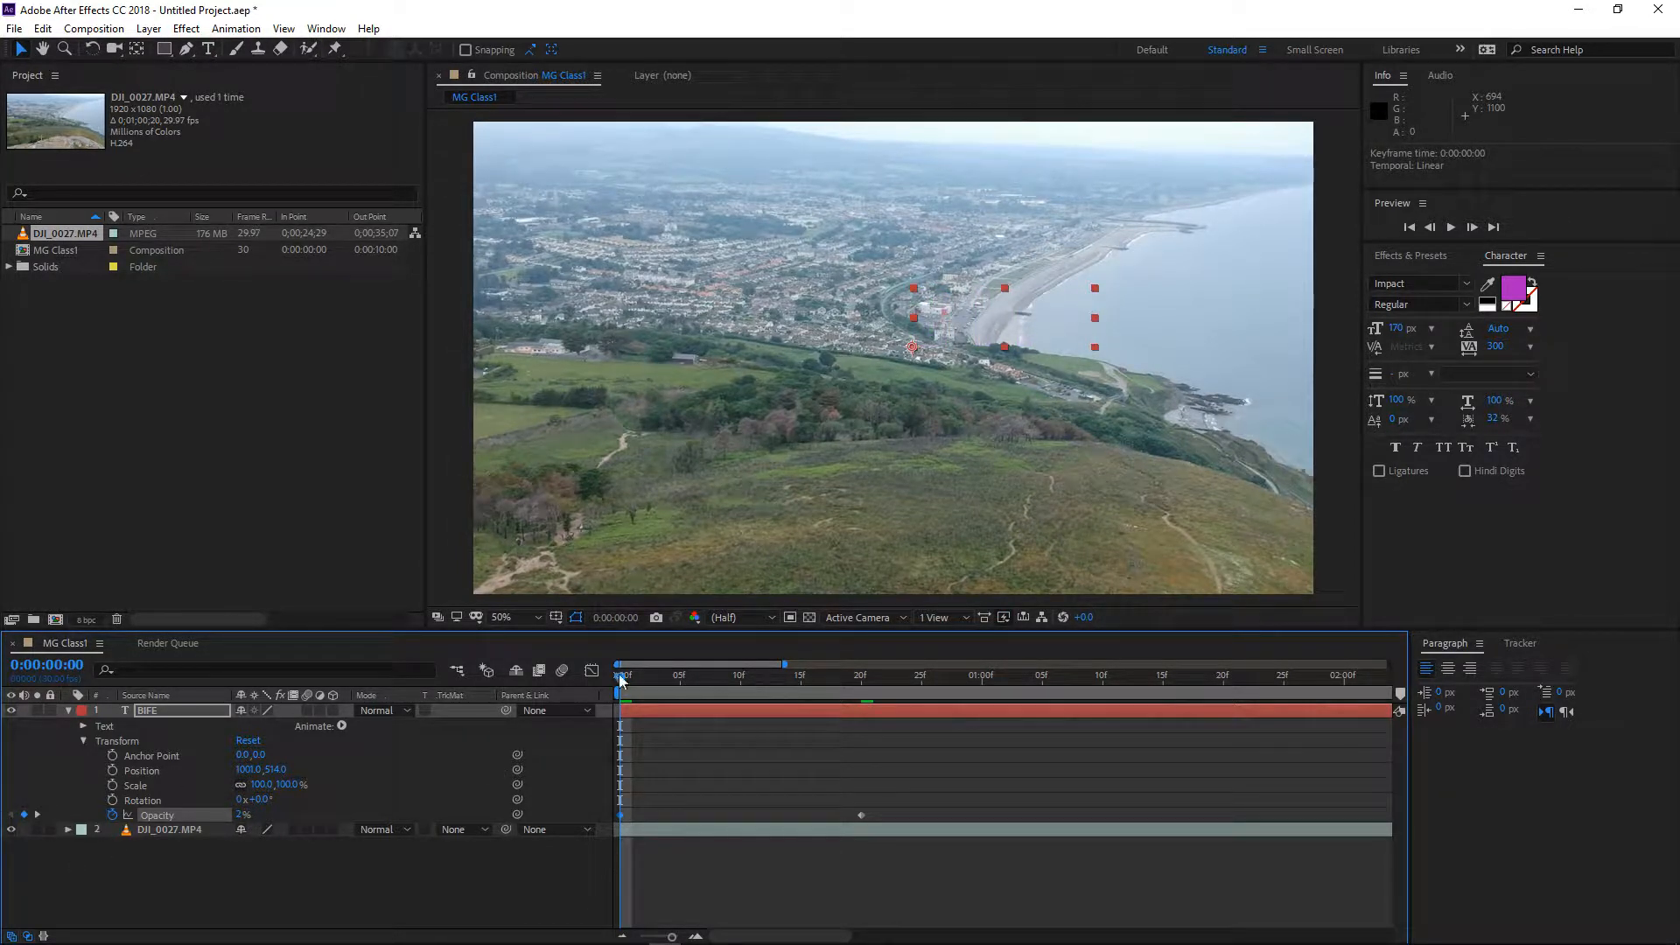
{"action": "mouse_move", "coordinate": [620, 679]}
{"action": "left_mouse_down"}
{"action": "mouse_move", "coordinate": [920, 680]}
{"action": "mouse_move", "coordinate": [620, 679]}
{"action": "left_mouse_up"}
{"action": "left_click_drag", "start_coordinate": [625, 690], "coordinate": [982, 683]}
{"action": "key", "text": "space"}
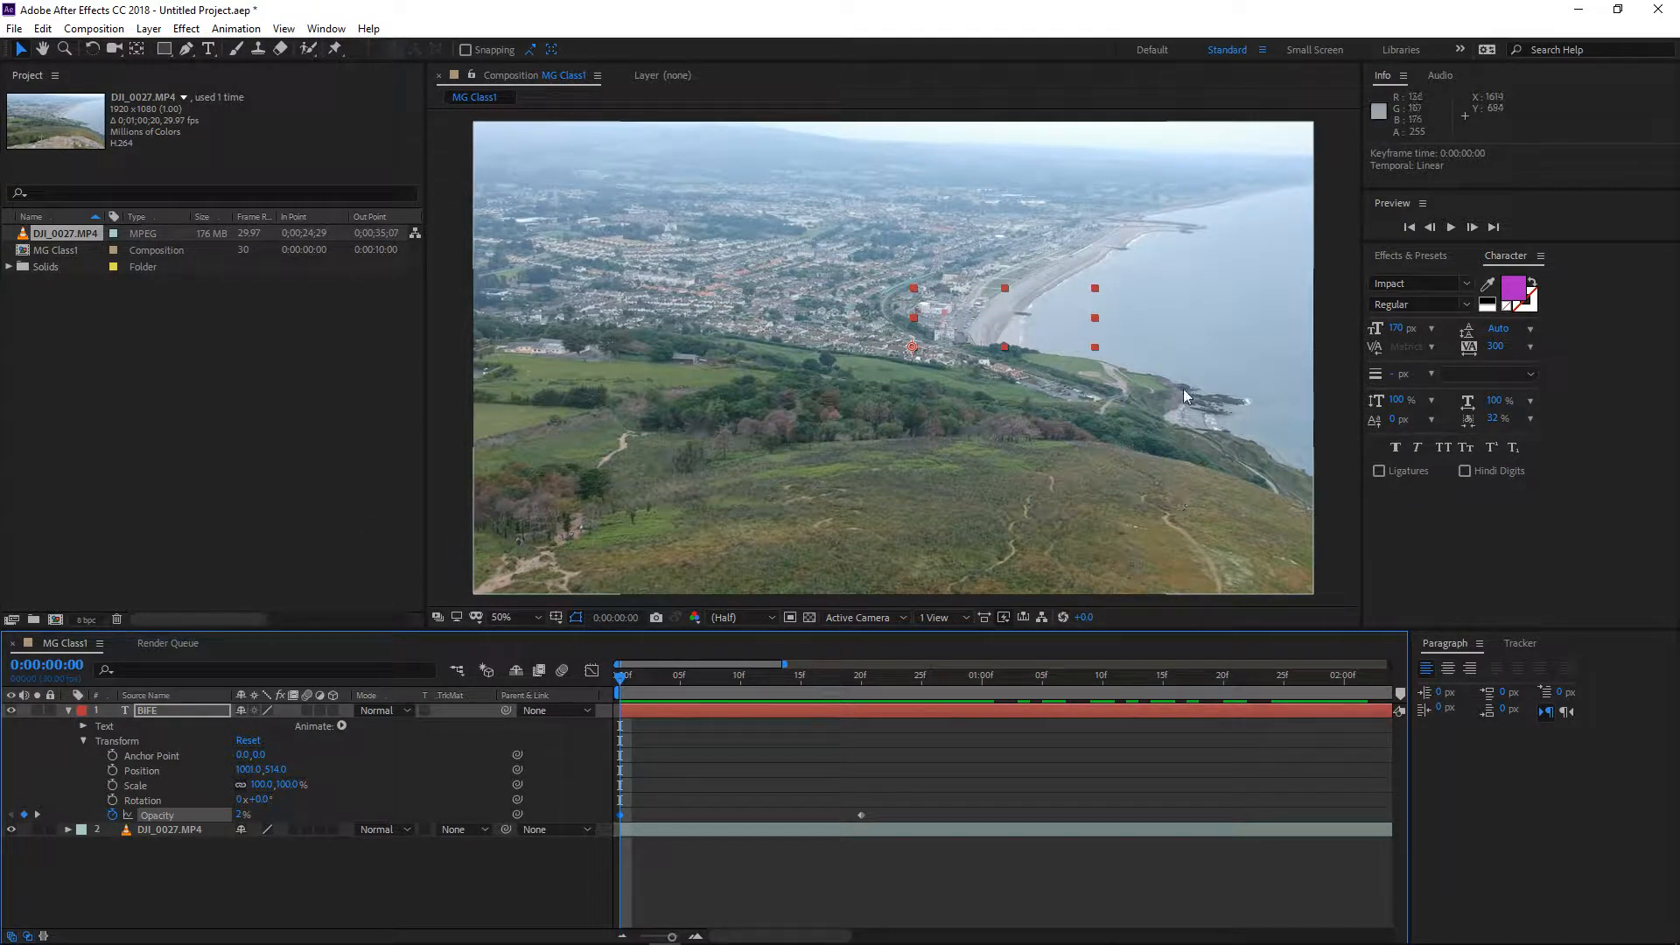
Try drawing a circular mask on the selected BIFE layer with the Ellipse tool, and delete that mask
{"action": "left_click", "coordinate": [164, 51]}
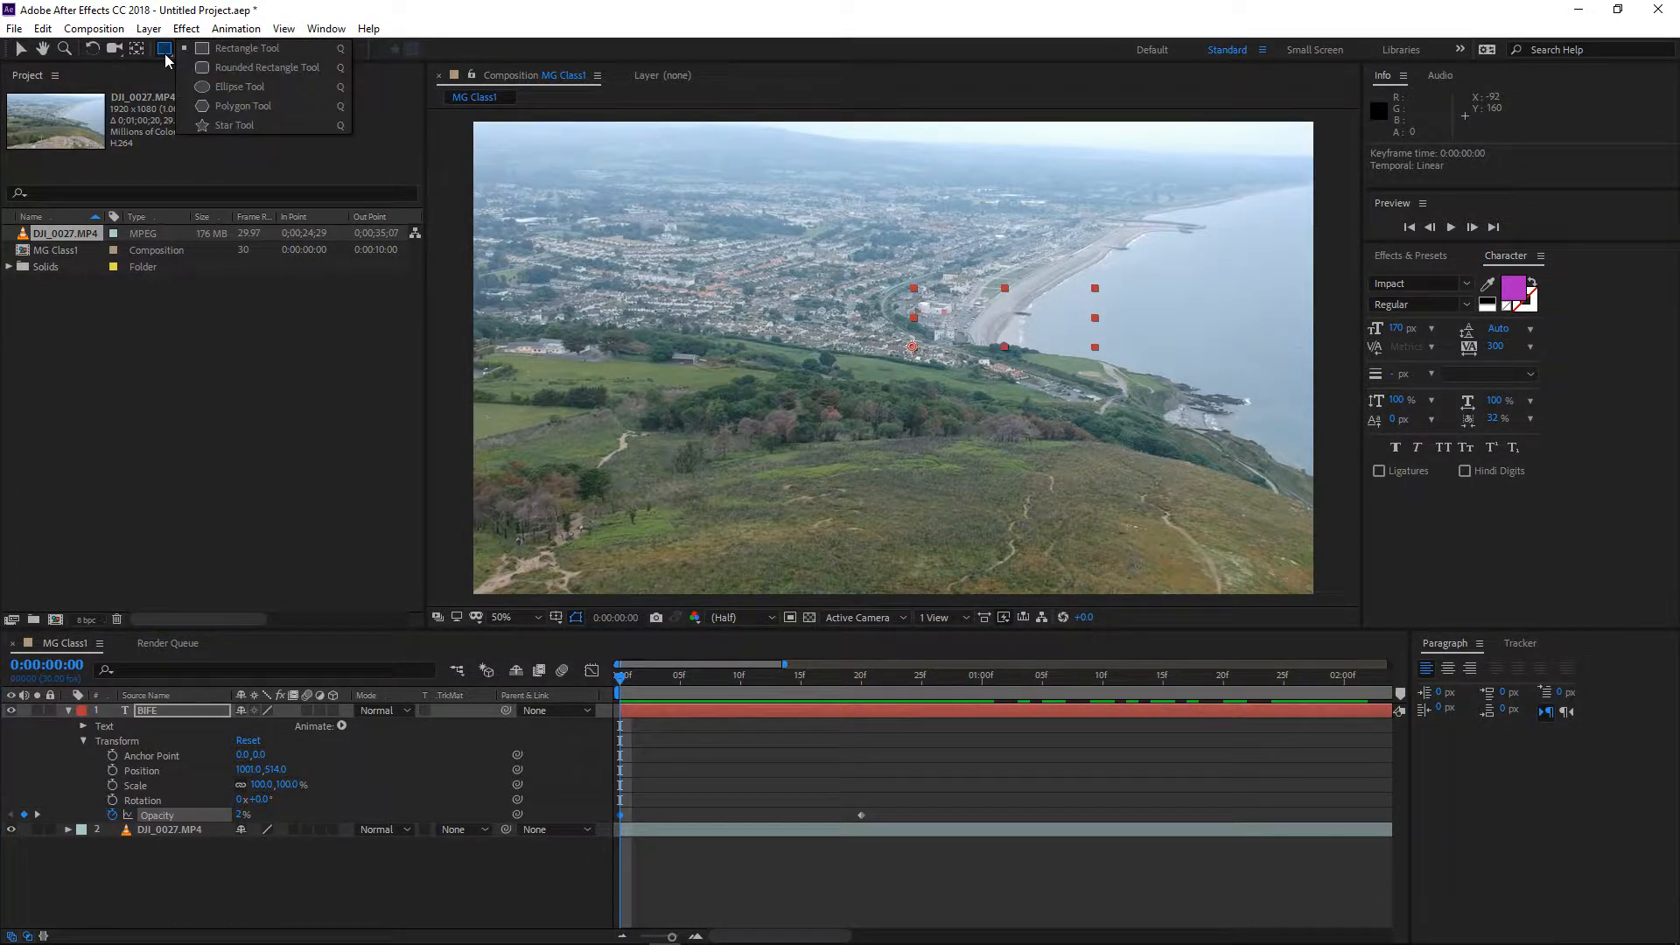
{"action": "left_click", "coordinate": [249, 90]}
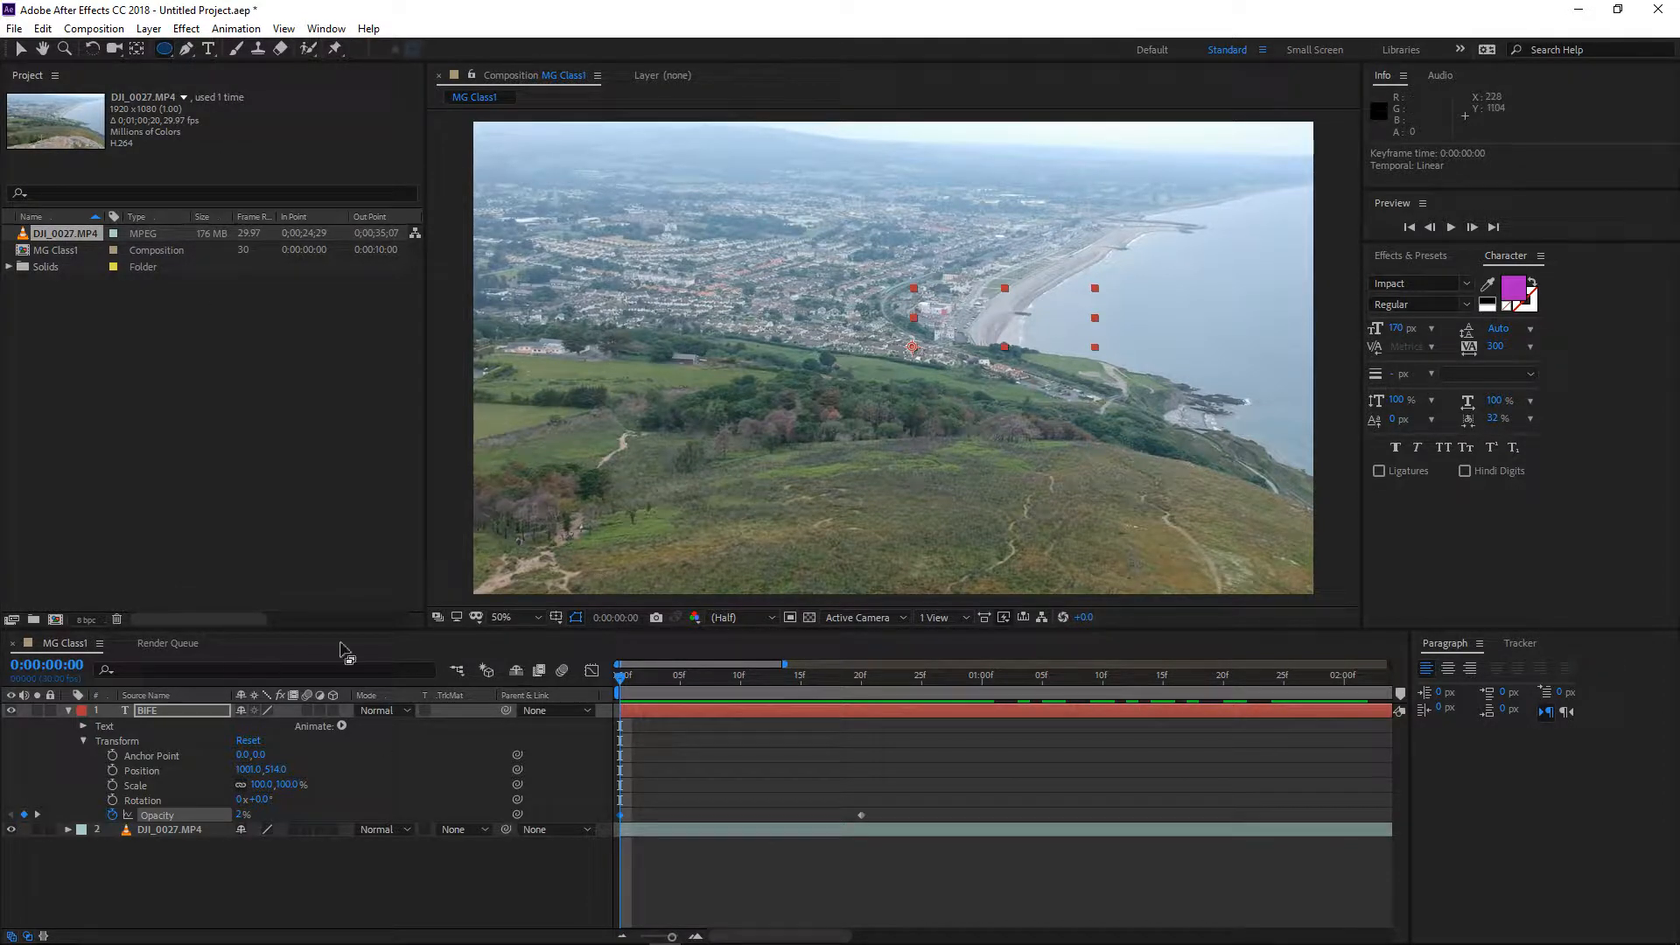
{"action": "mouse_move", "coordinate": [683, 296]}
{"action": "left_mouse_down"}
{"action": "mouse_move", "coordinate": [882, 448]}
{"action": "mouse_move", "coordinate": [923, 531]}
{"action": "left_mouse_up"}
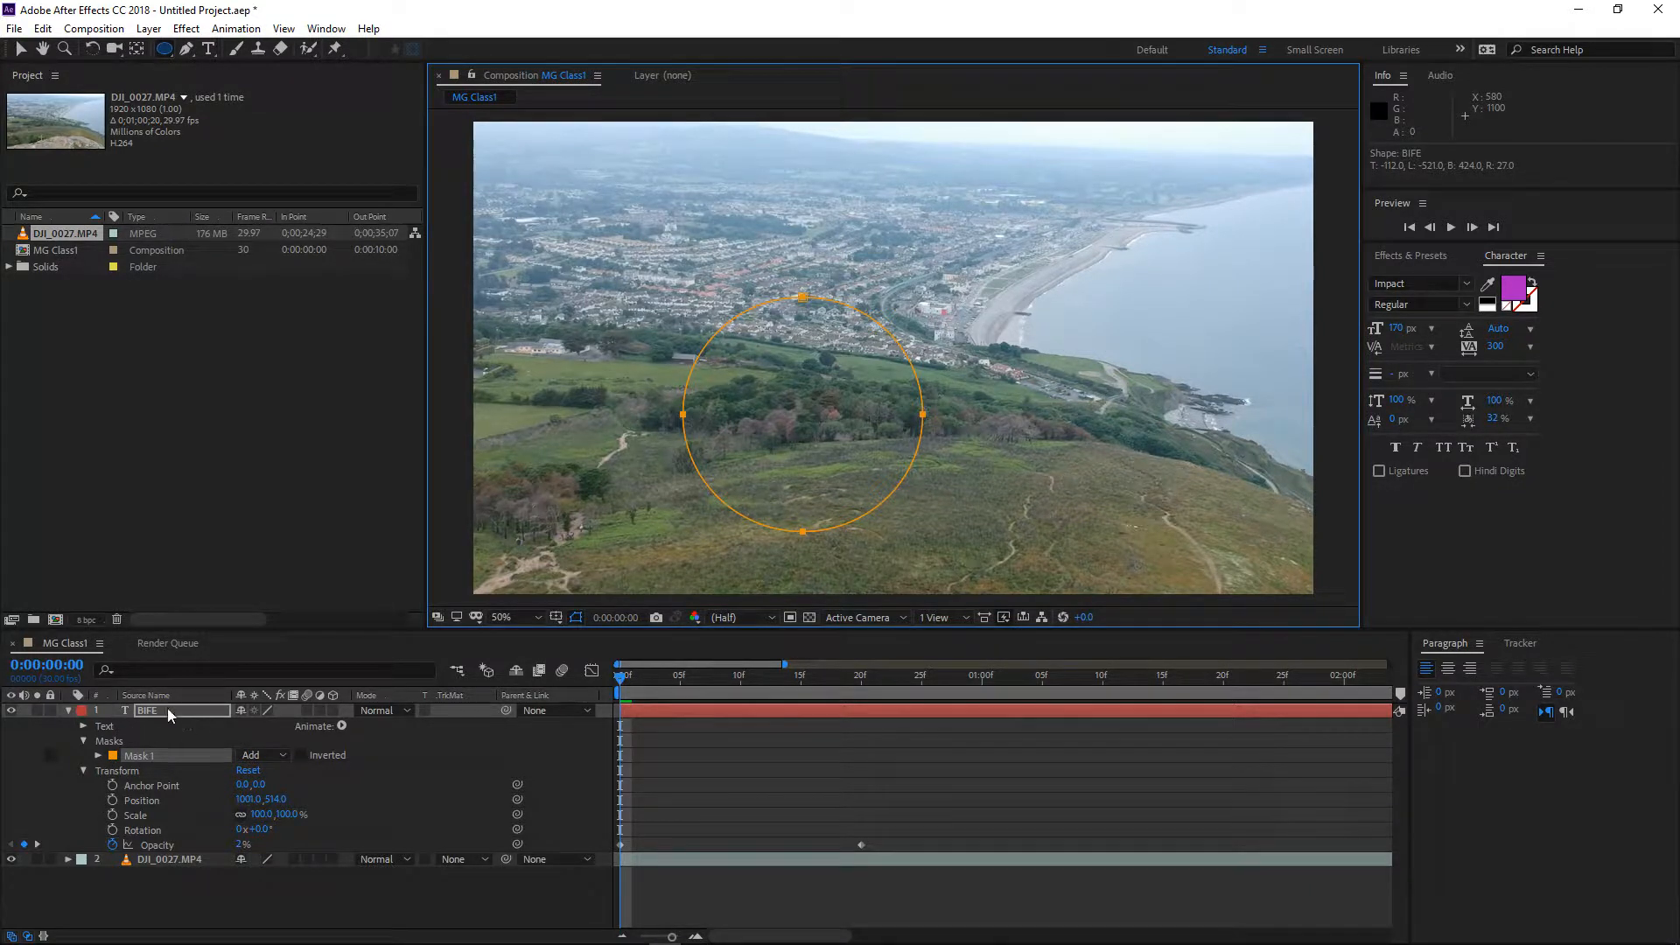
{"action": "left_click", "coordinate": [102, 744]}
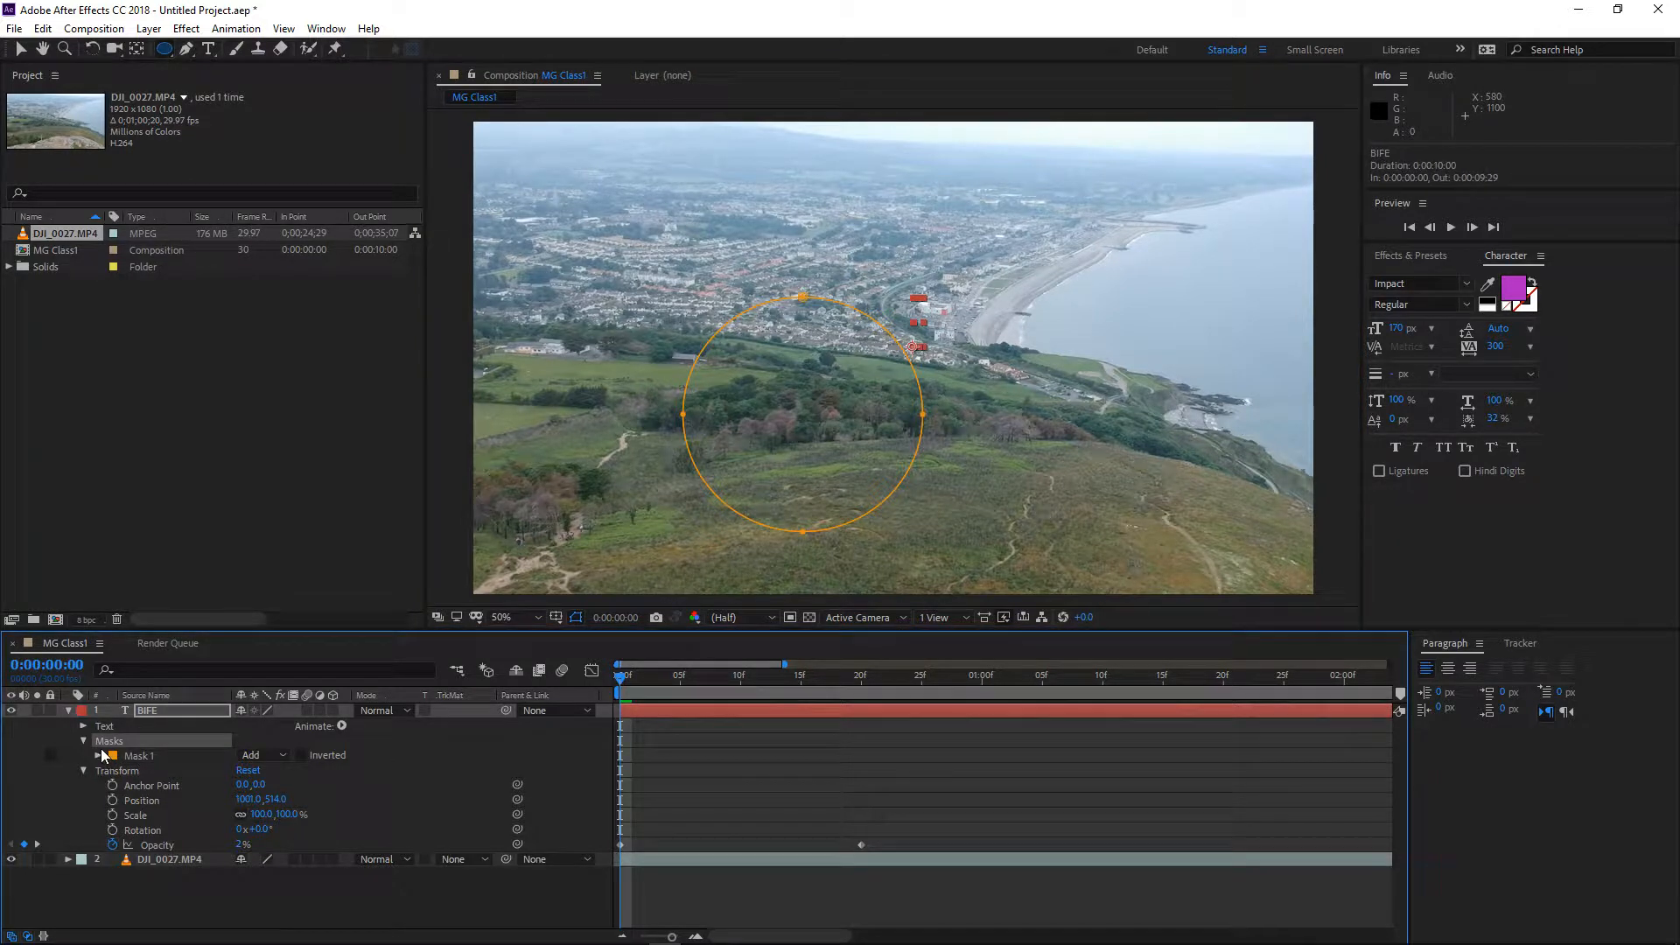
{"action": "key", "text": "Delete"}
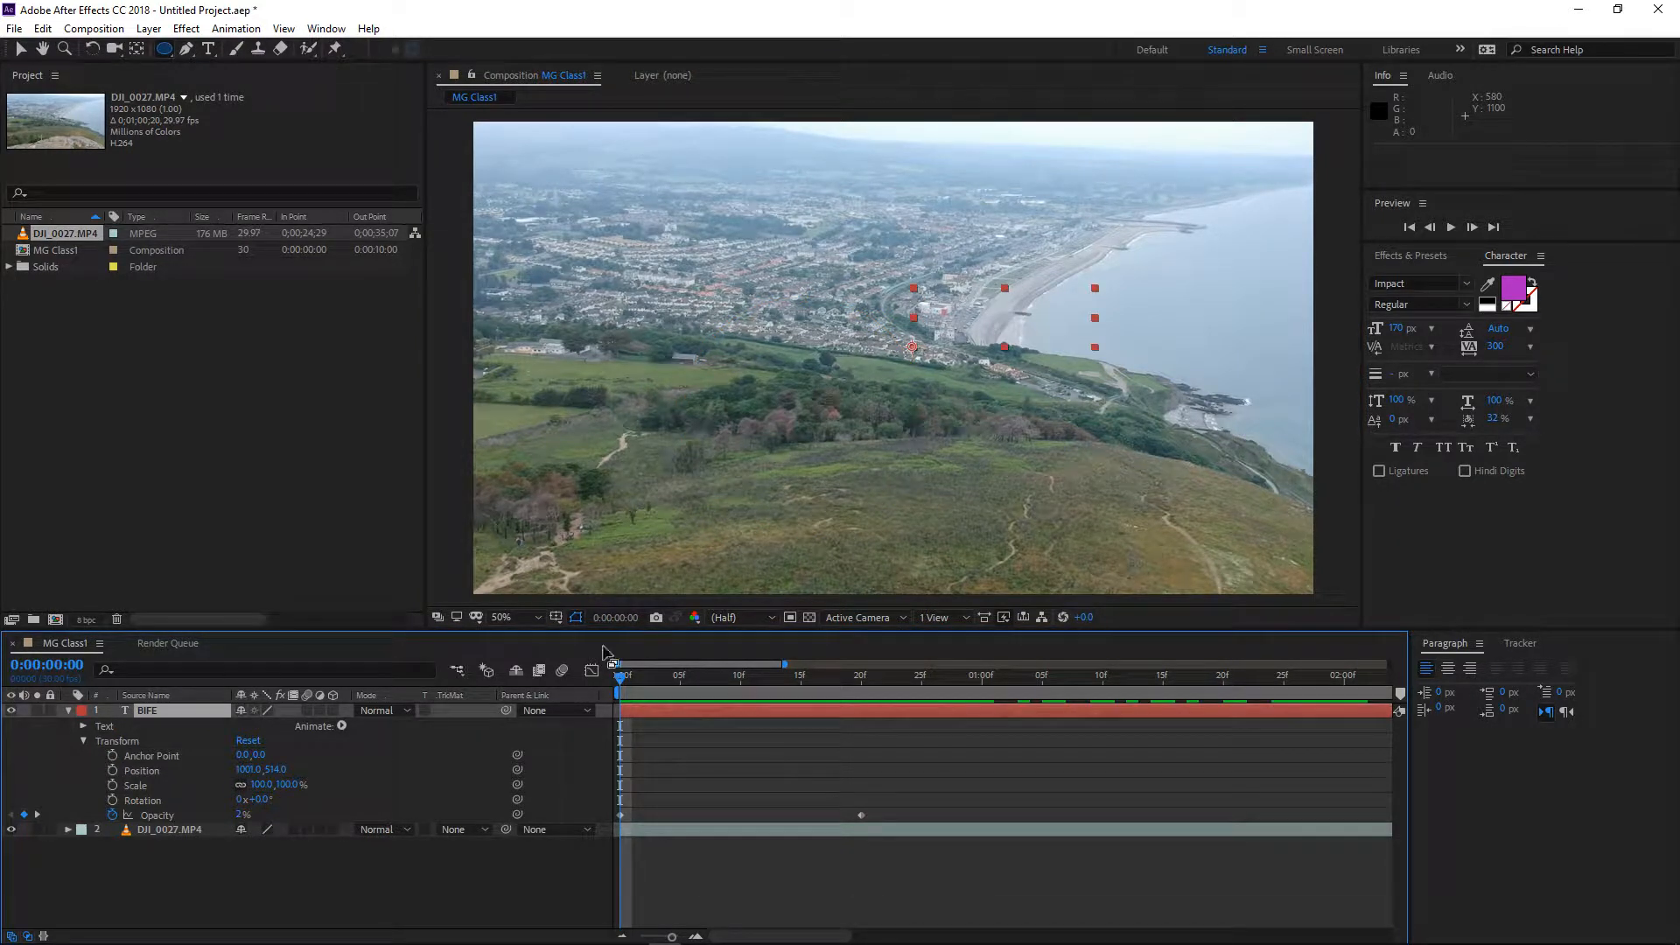
Collapse the BIFE layer's properties at frame 24 and add a new empty shape layer to the composition
{"action": "left_click_drag", "start_coordinate": [801, 675], "coordinate": [911, 676]}
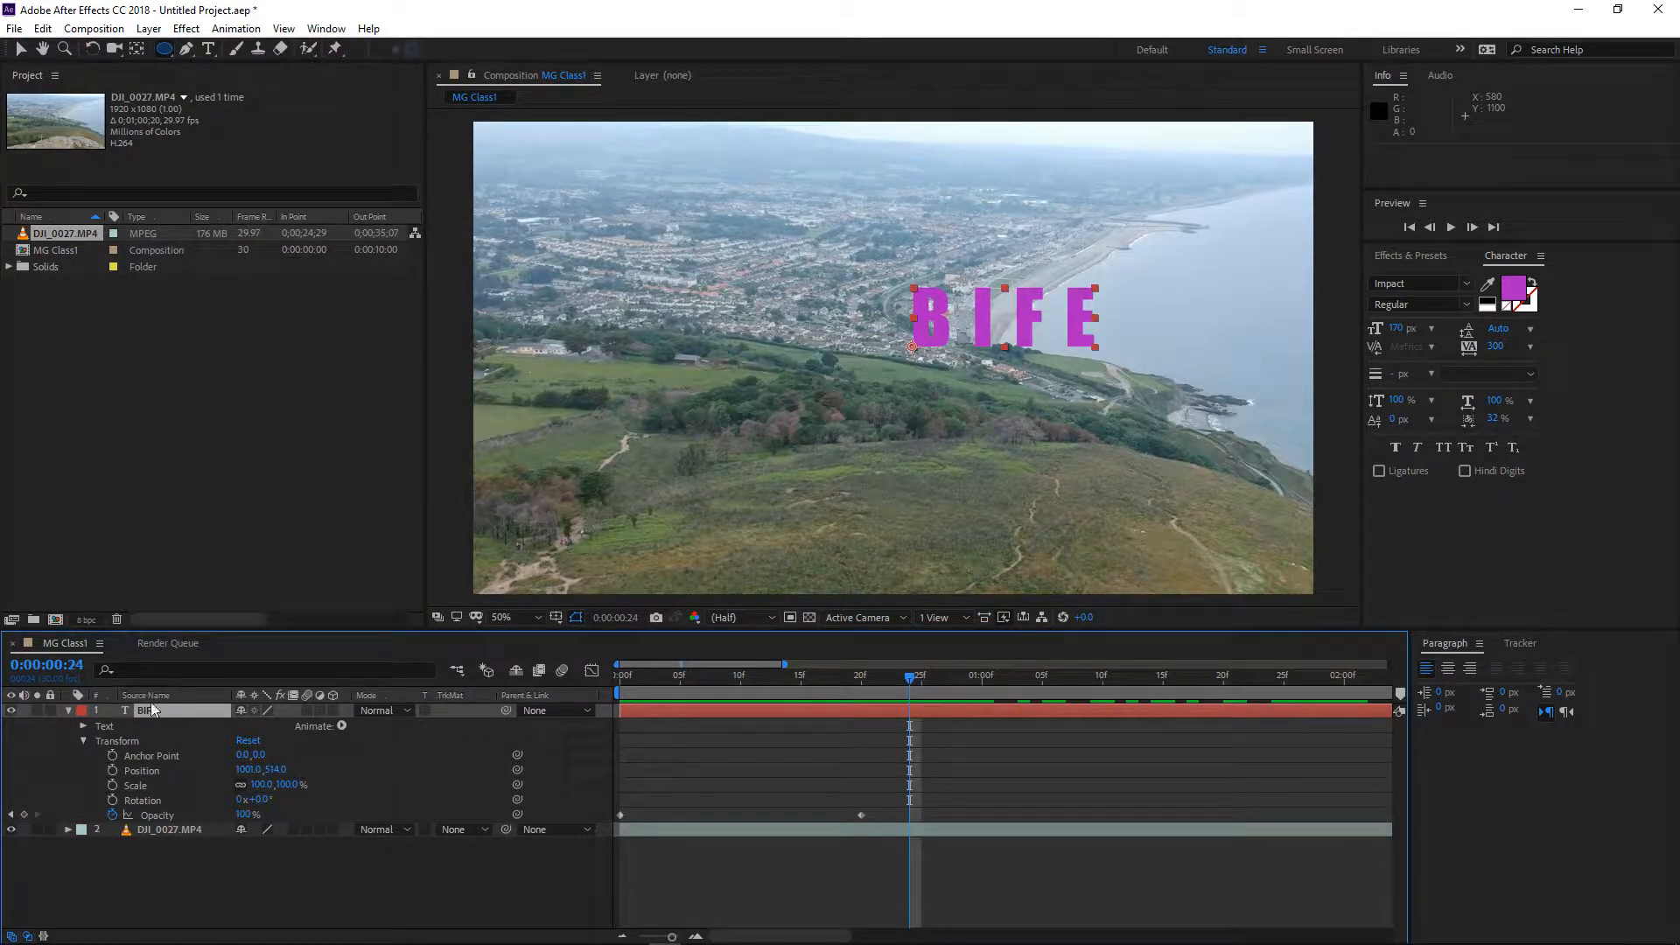
{"action": "left_click", "coordinate": [67, 710]}
{"action": "right_click", "coordinate": [289, 793]}
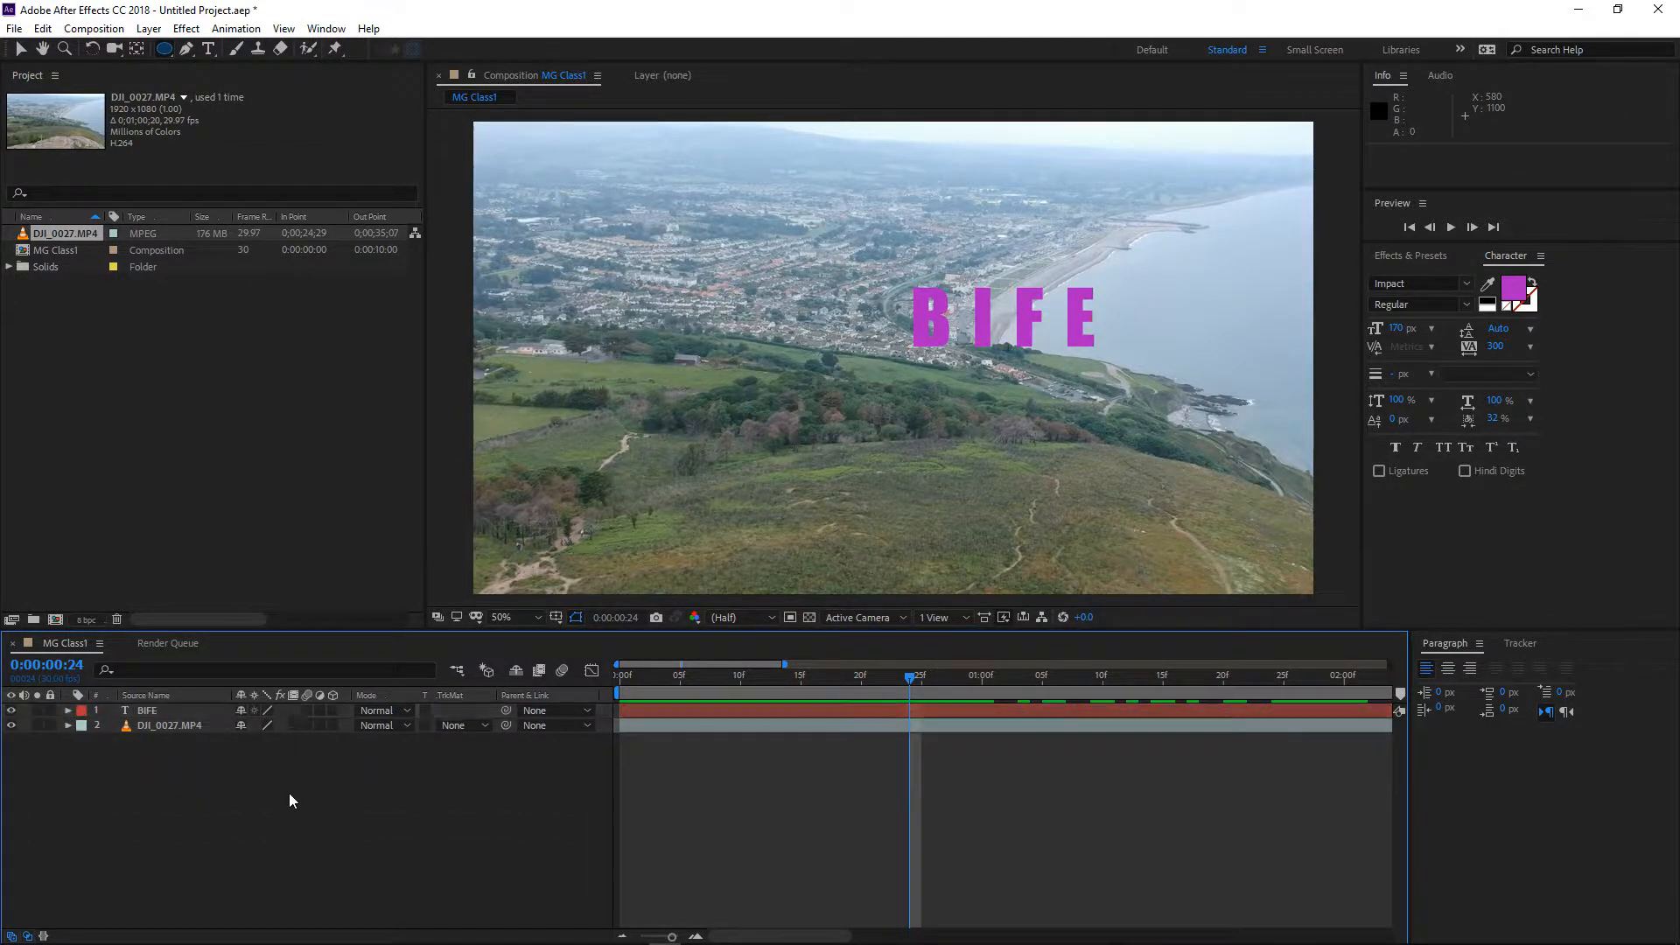
{"action": "mouse_move", "coordinate": [499, 603]}
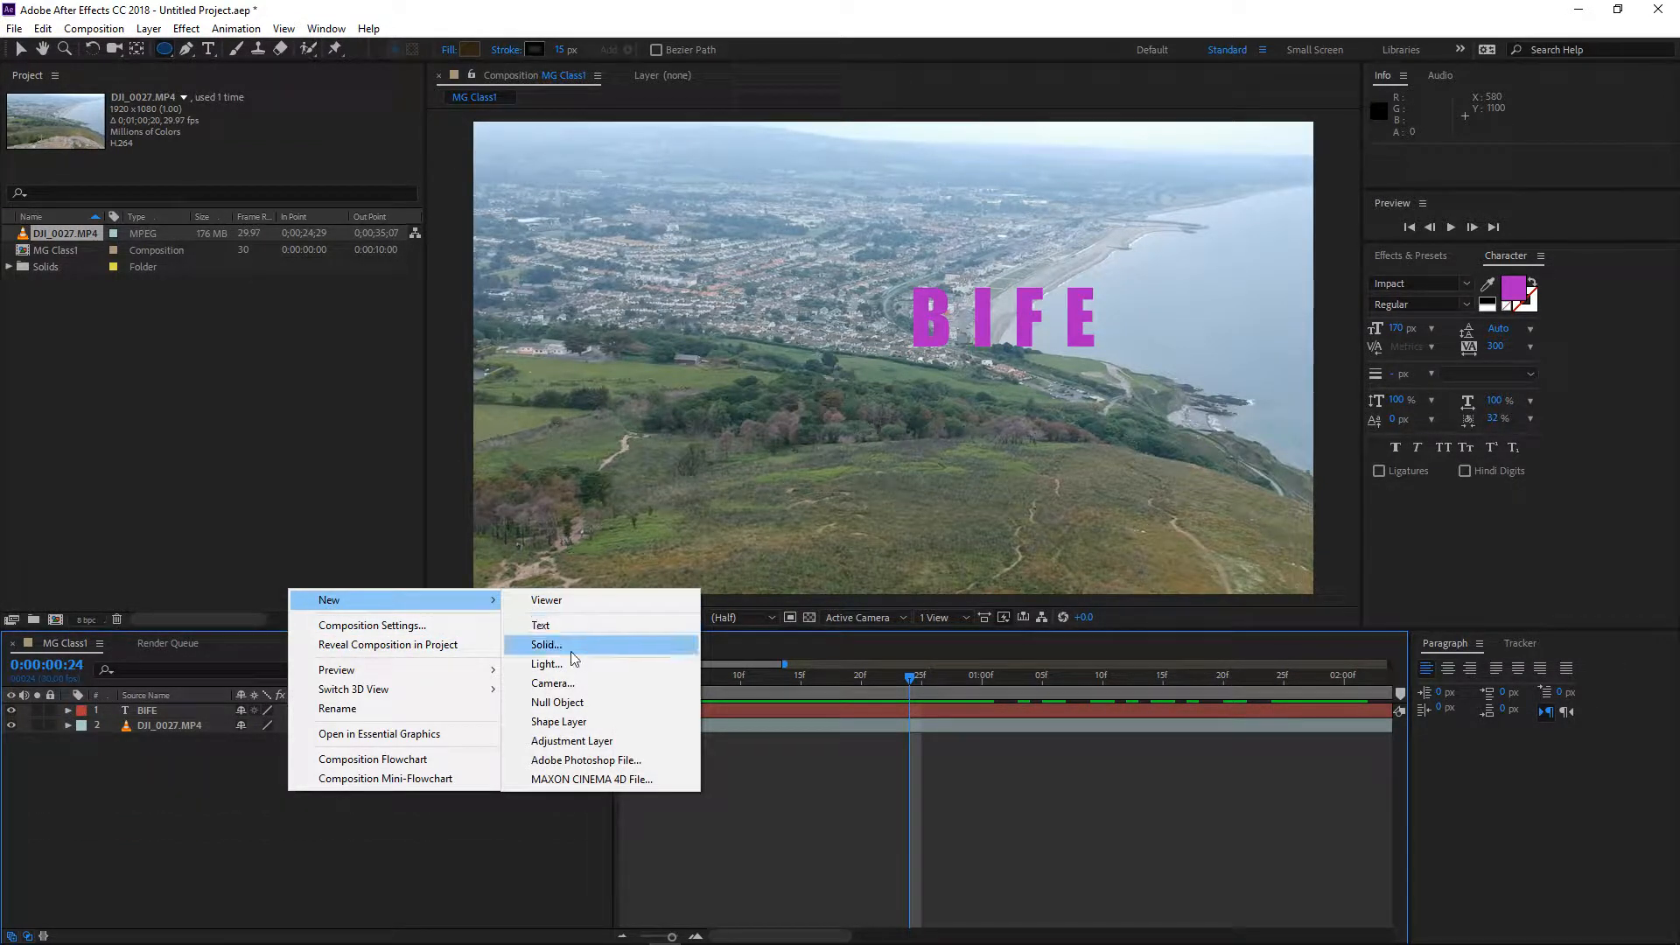
{"action": "left_click", "coordinate": [596, 722]}
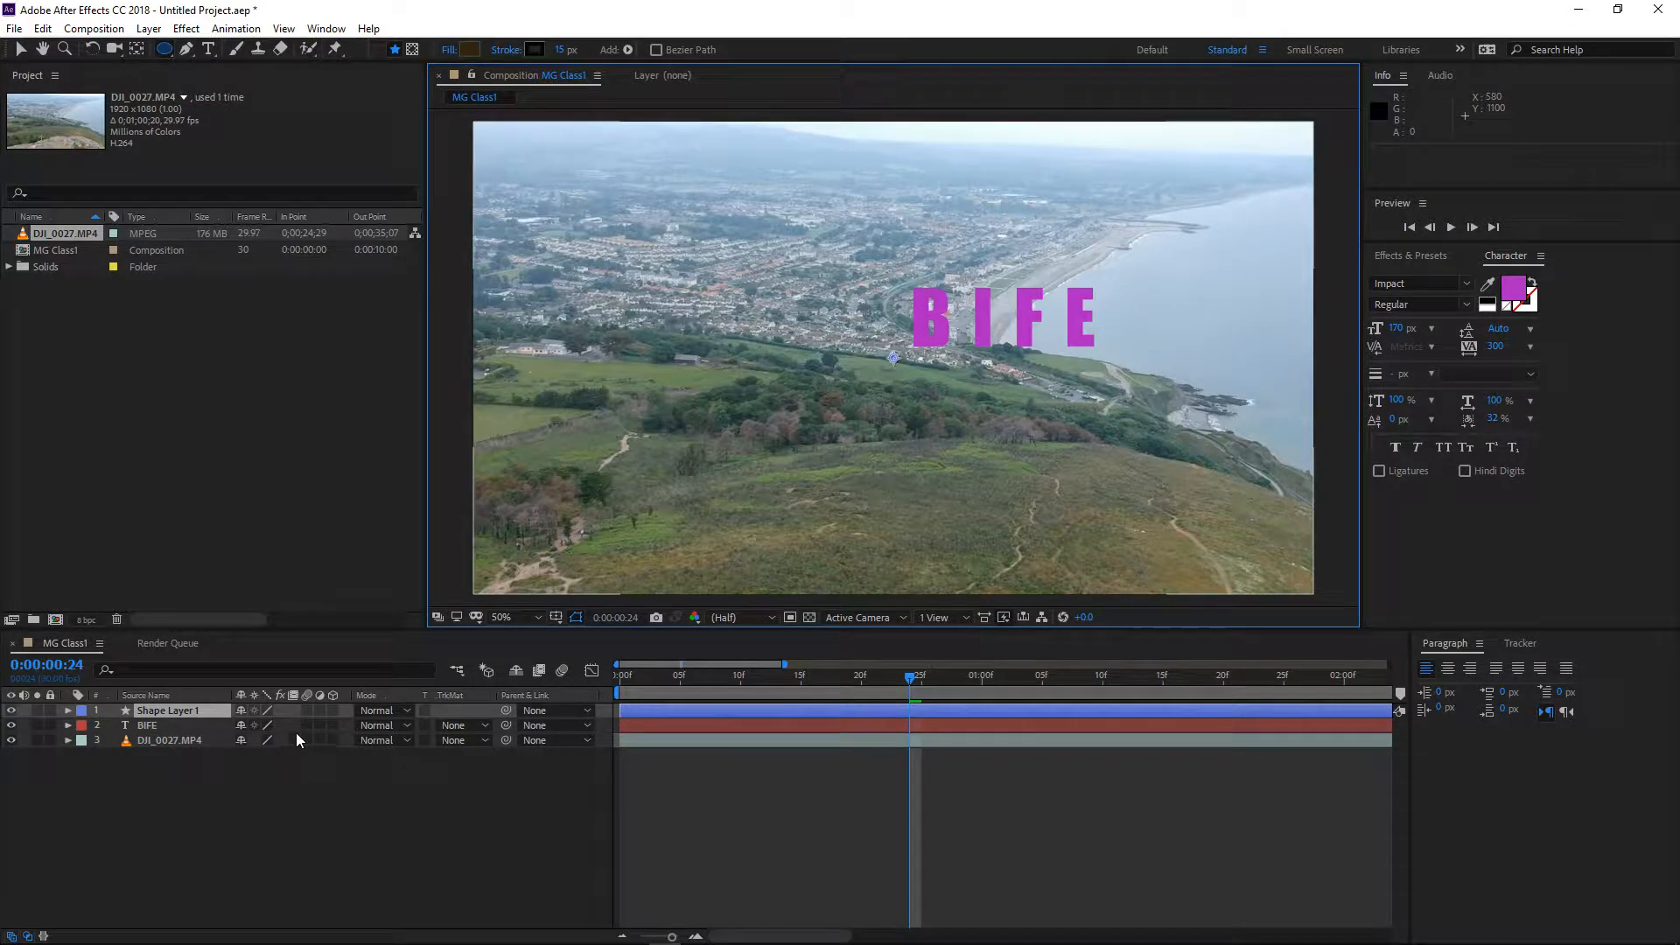
Try placing the DJI_0027.MP4 footage and the BIFE text at the top of the layer stack
{"action": "left_click_drag", "start_coordinate": [160, 742], "coordinate": [193, 702]}
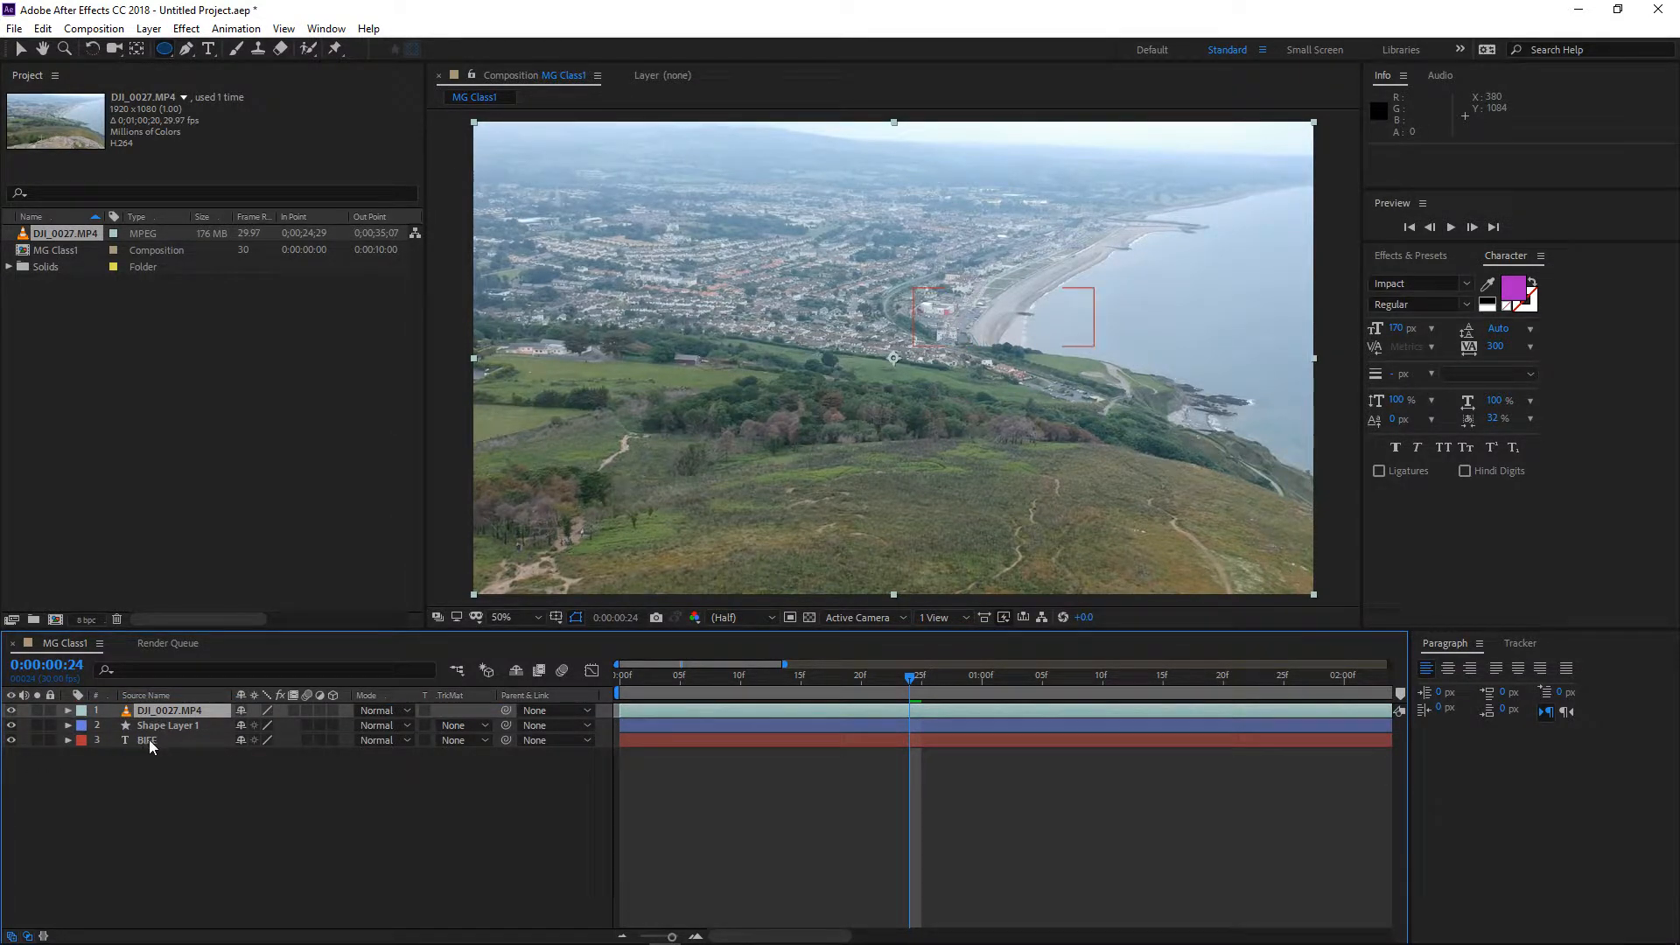
{"action": "left_click_drag", "start_coordinate": [149, 738], "coordinate": [157, 707]}
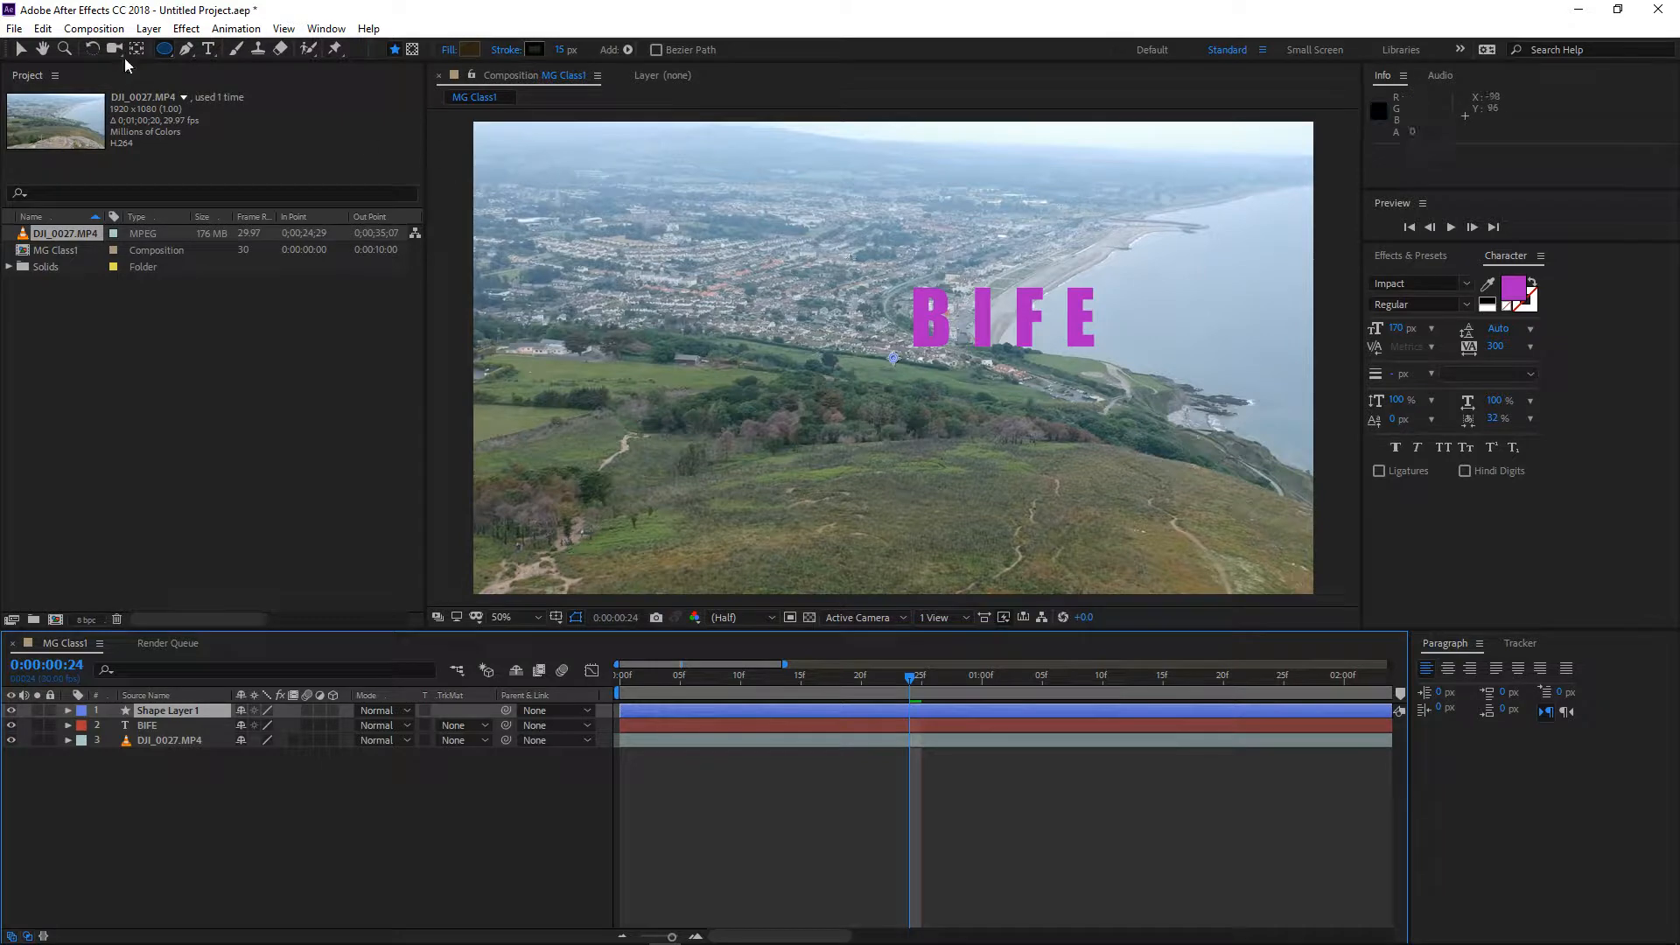
Draw an ellipse about 556 by 508 px around the BIFE text on the shape layer and set its fill to None
{"action": "left_click", "coordinate": [168, 54]}
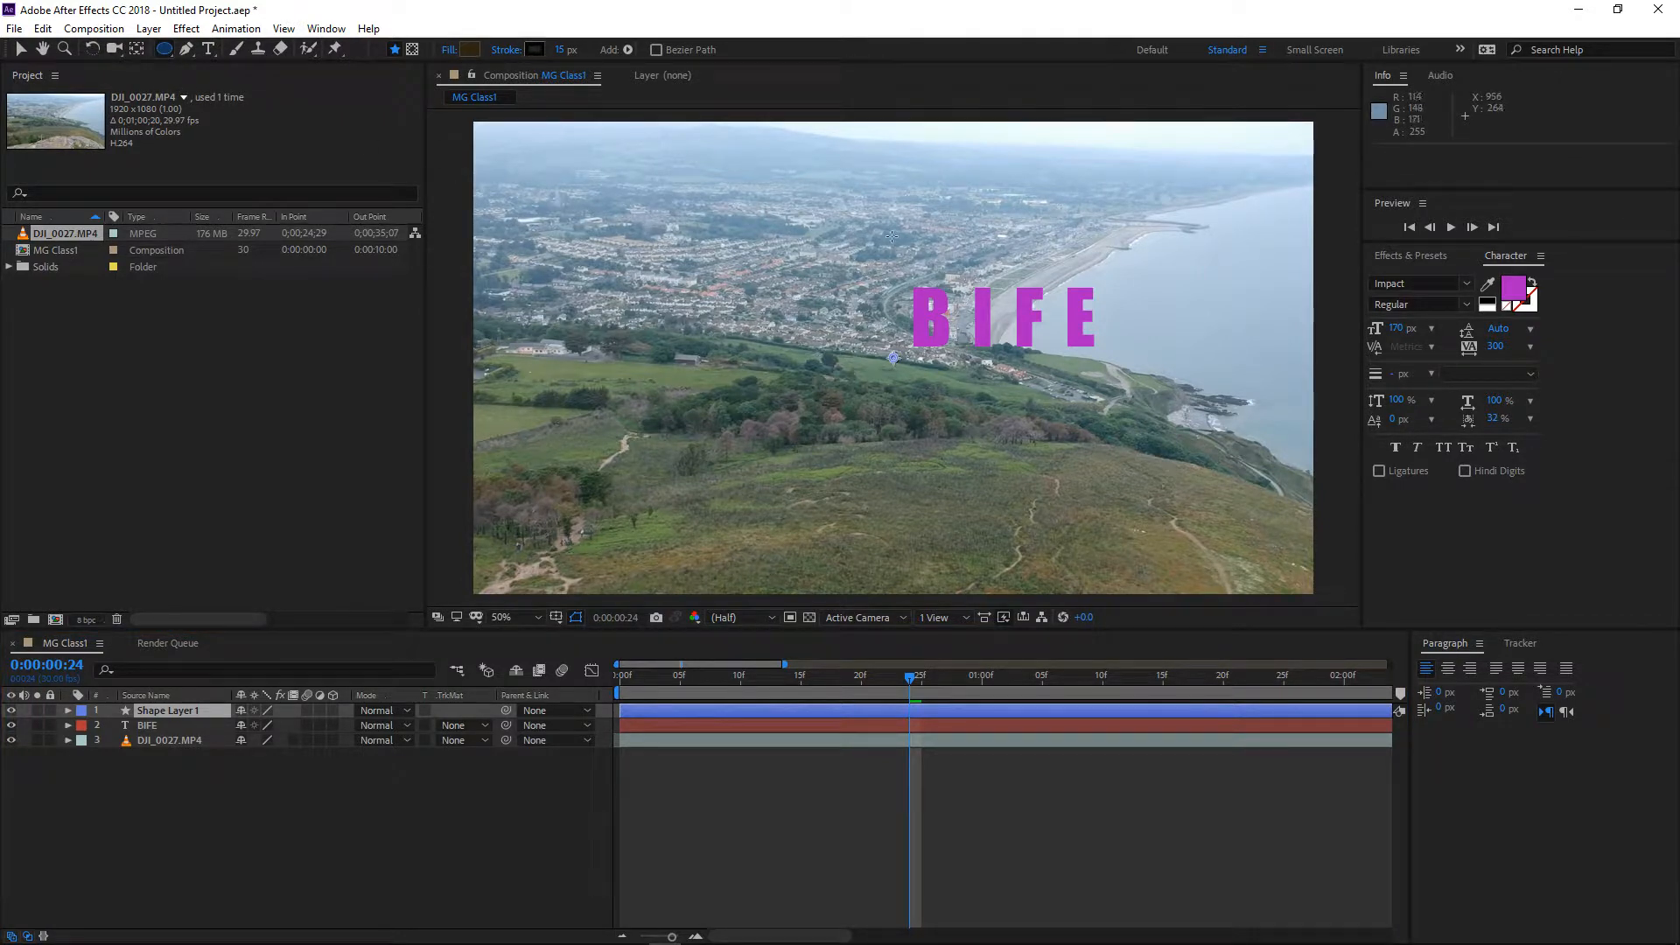
{"action": "left_click_drag", "start_coordinate": [876, 223], "coordinate": [1120, 444]}
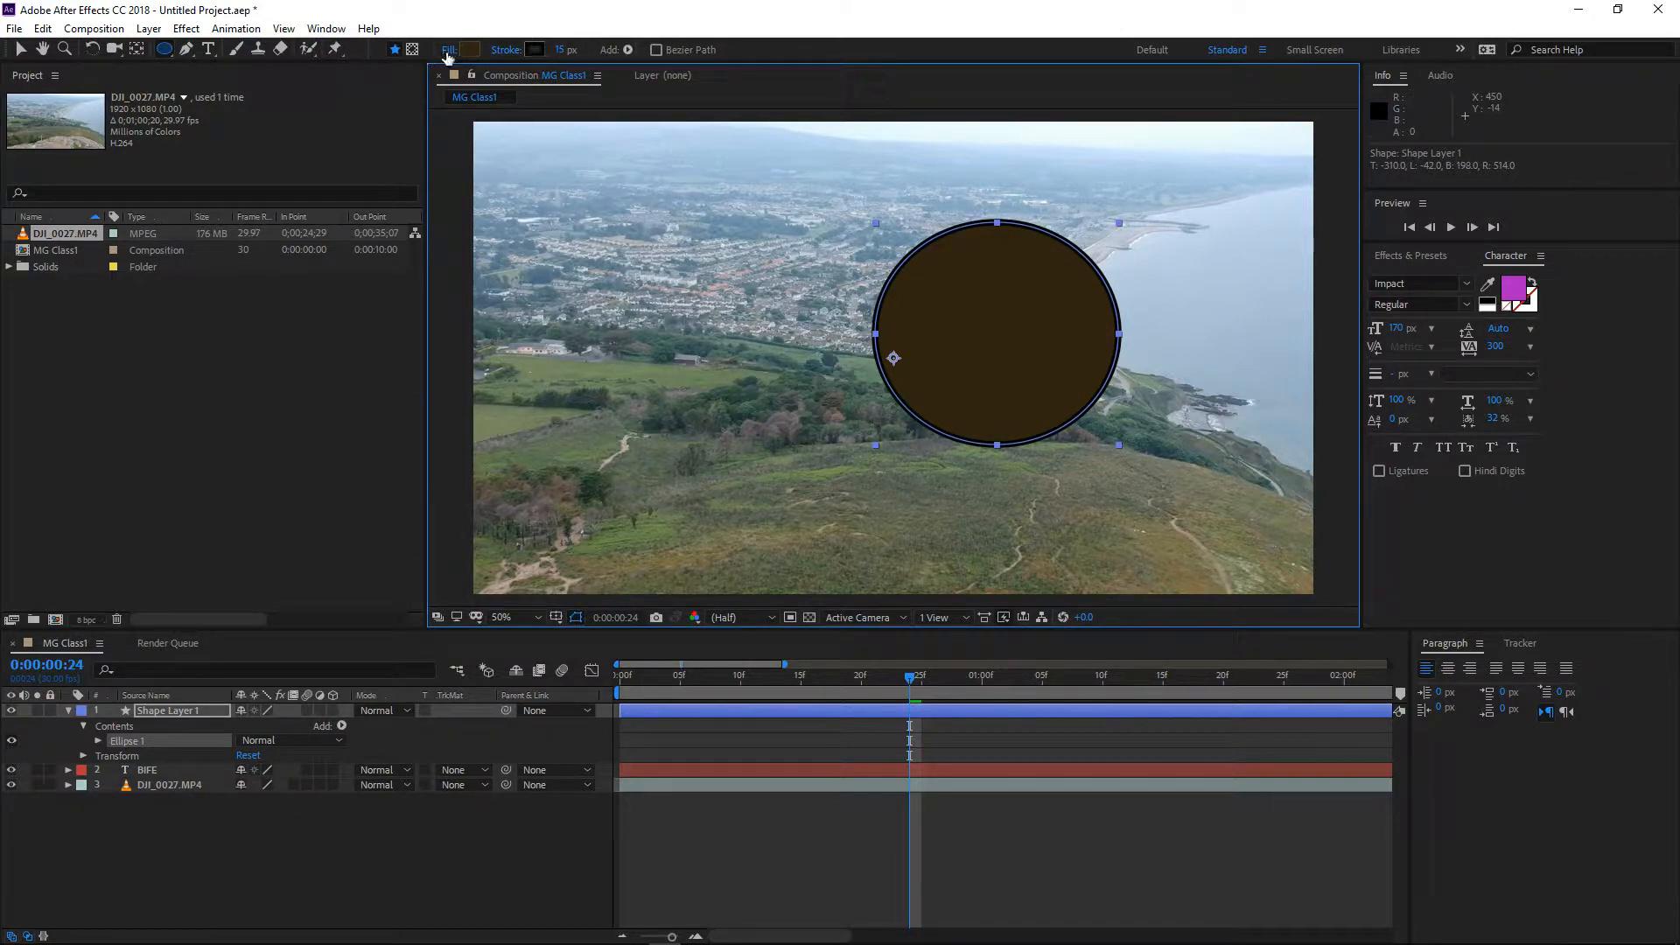
{"action": "left_click", "coordinate": [447, 50]}
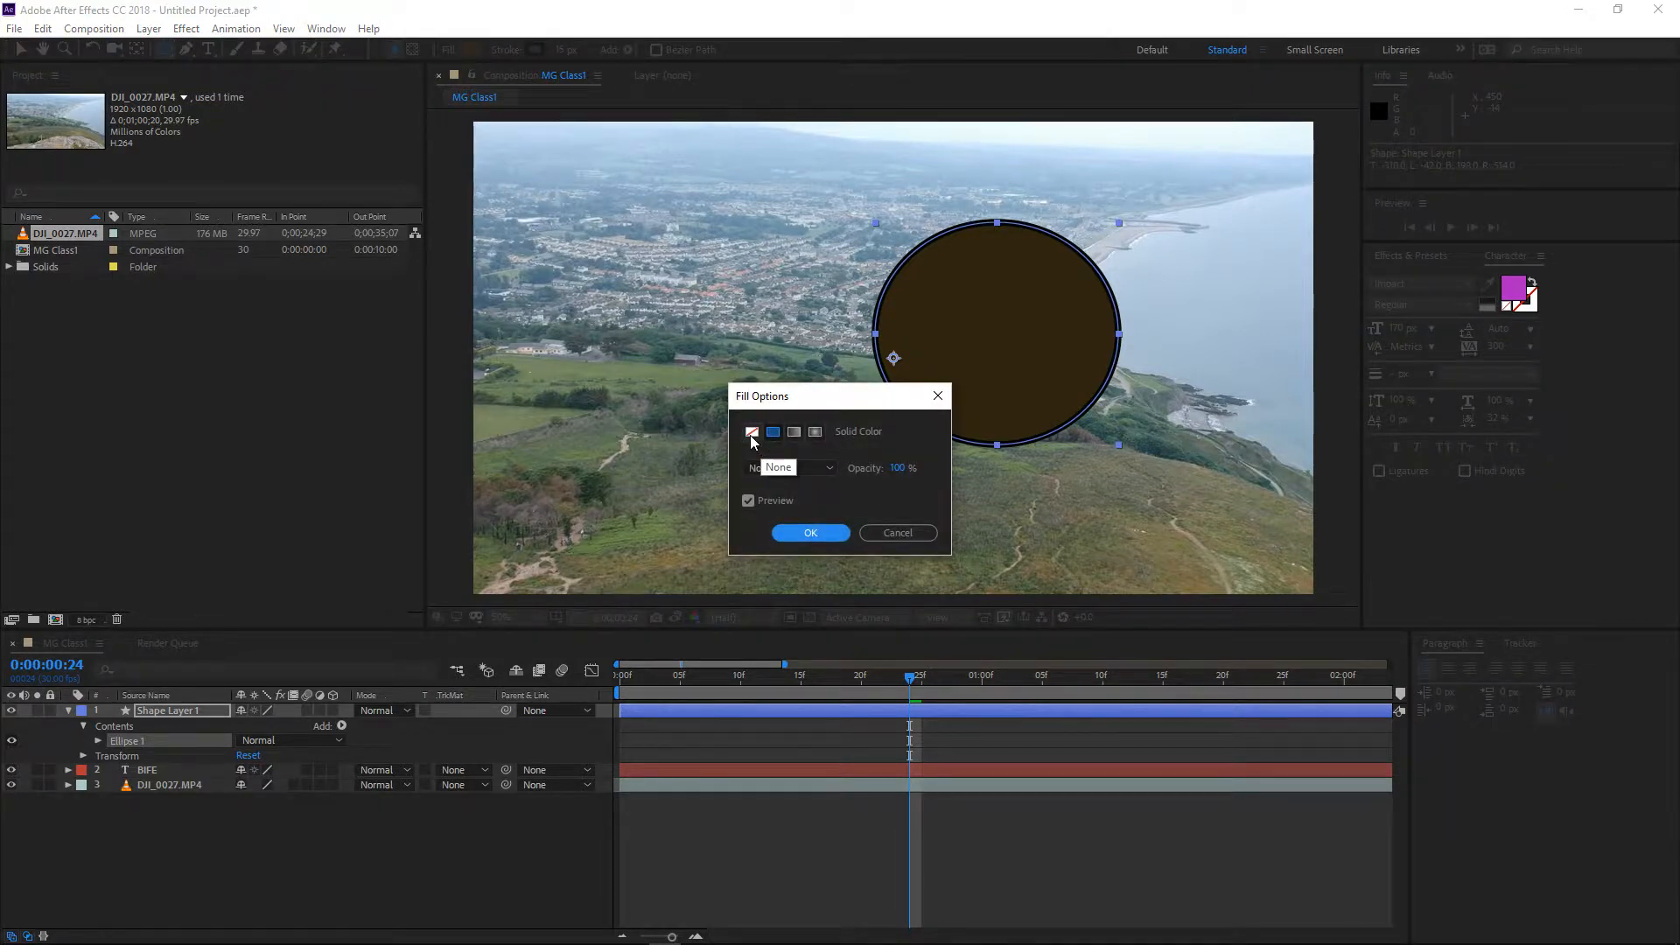
{"action": "left_click", "coordinate": [752, 435]}
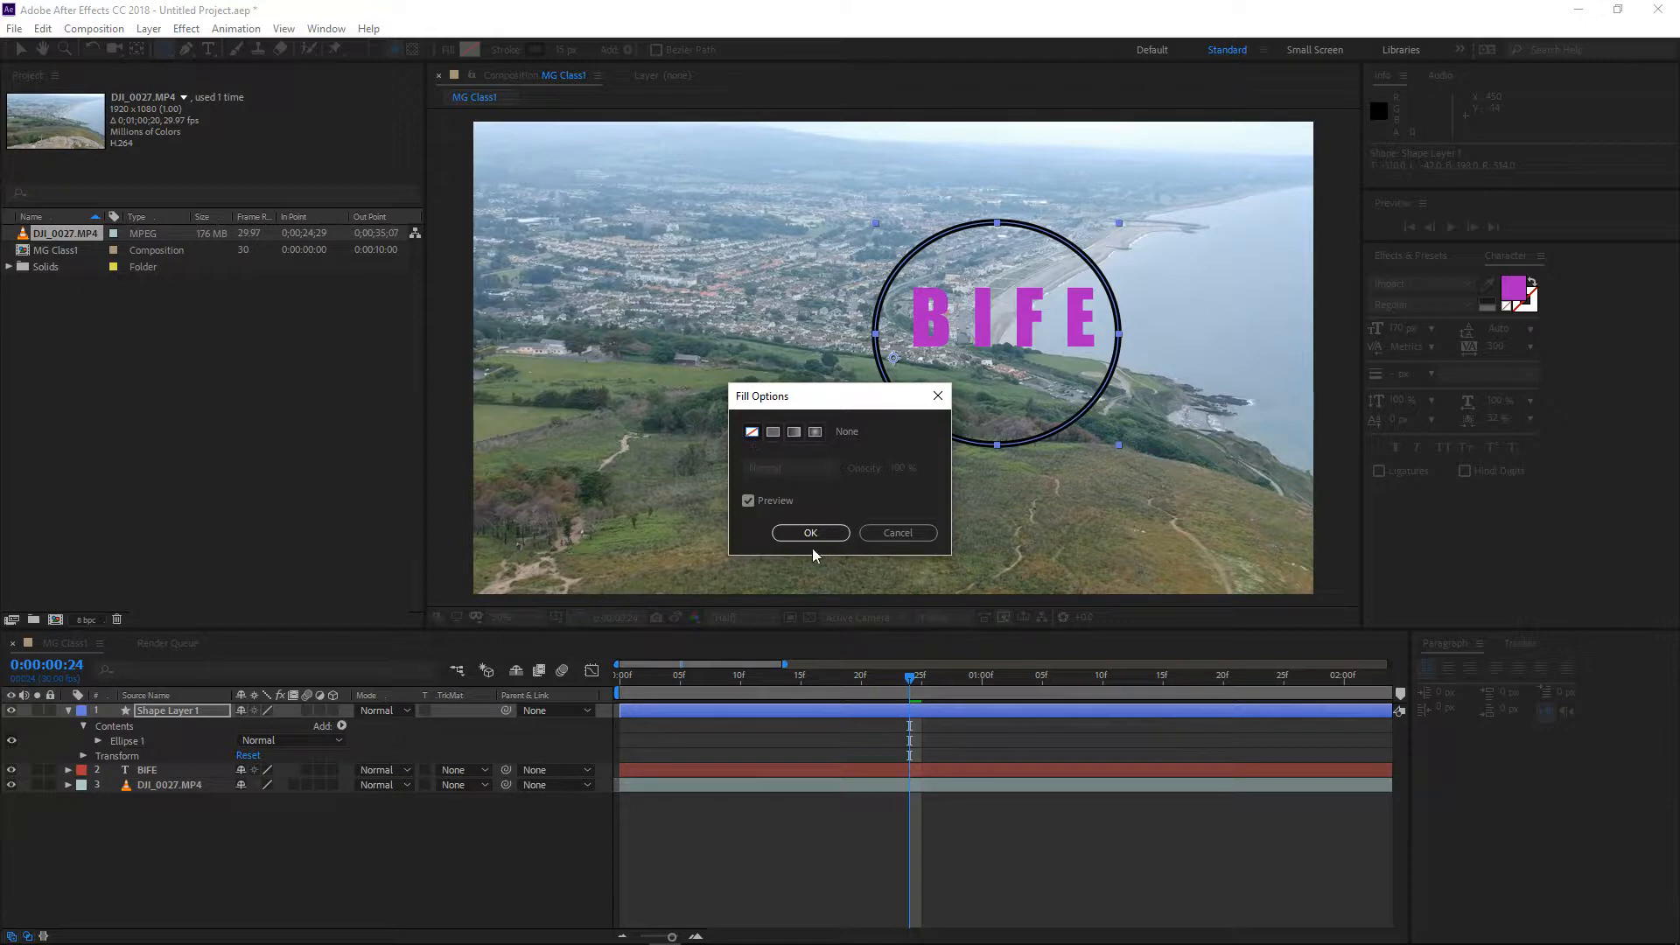
{"action": "left_click", "coordinate": [830, 532]}
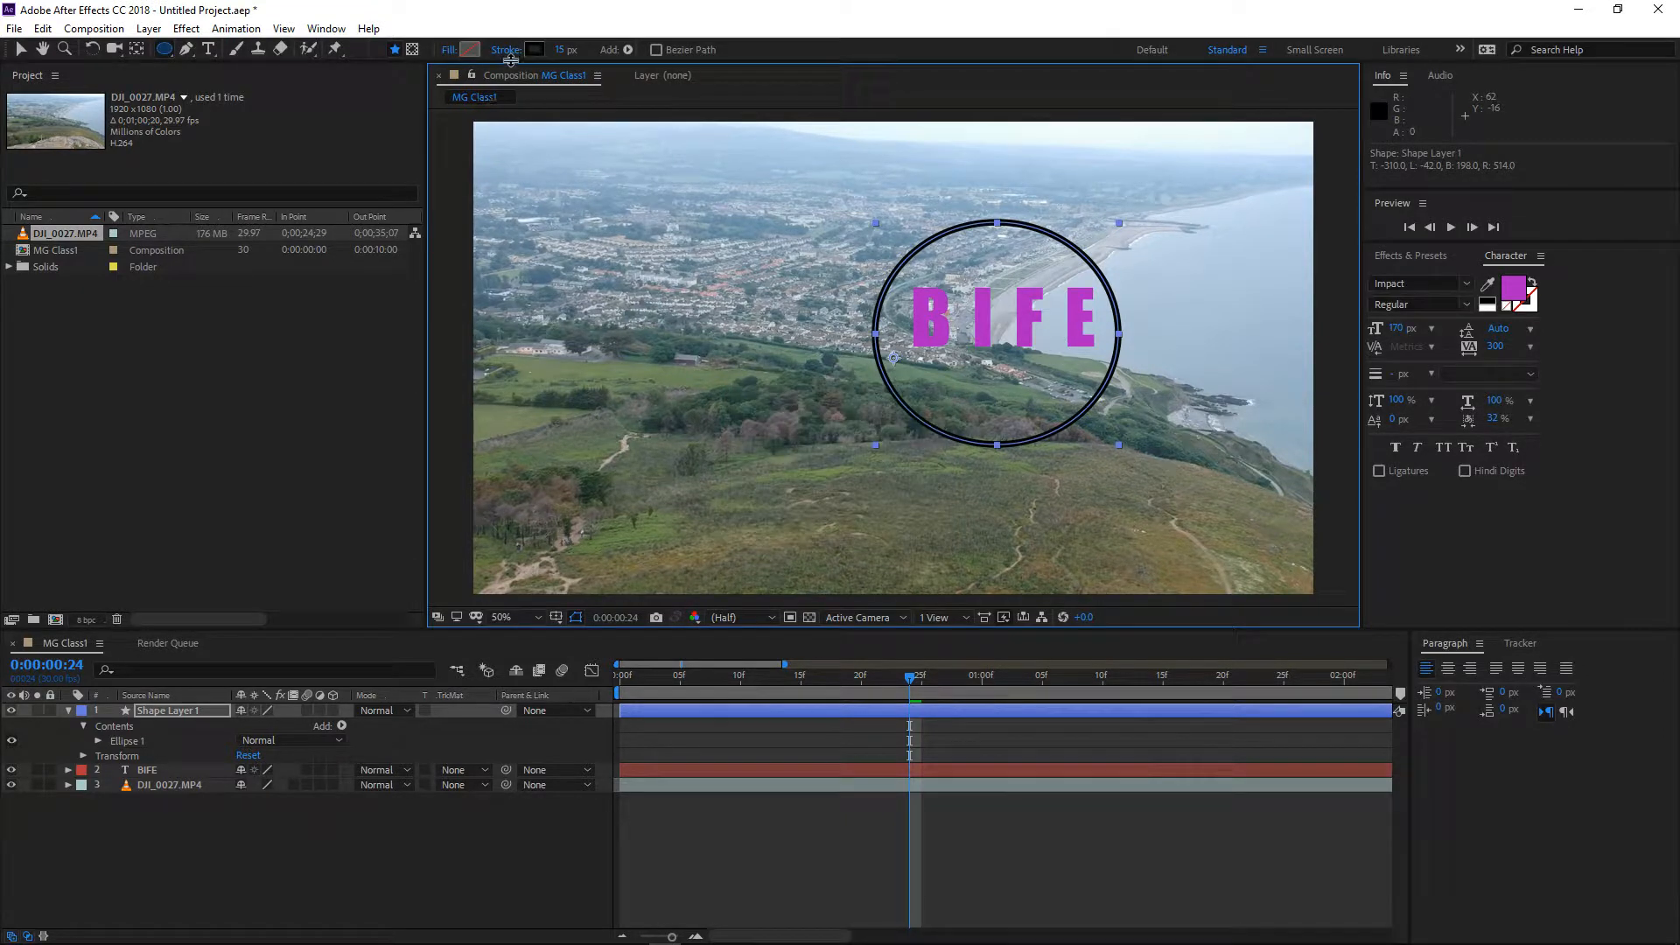
{"action": "left_click", "coordinate": [507, 50]}
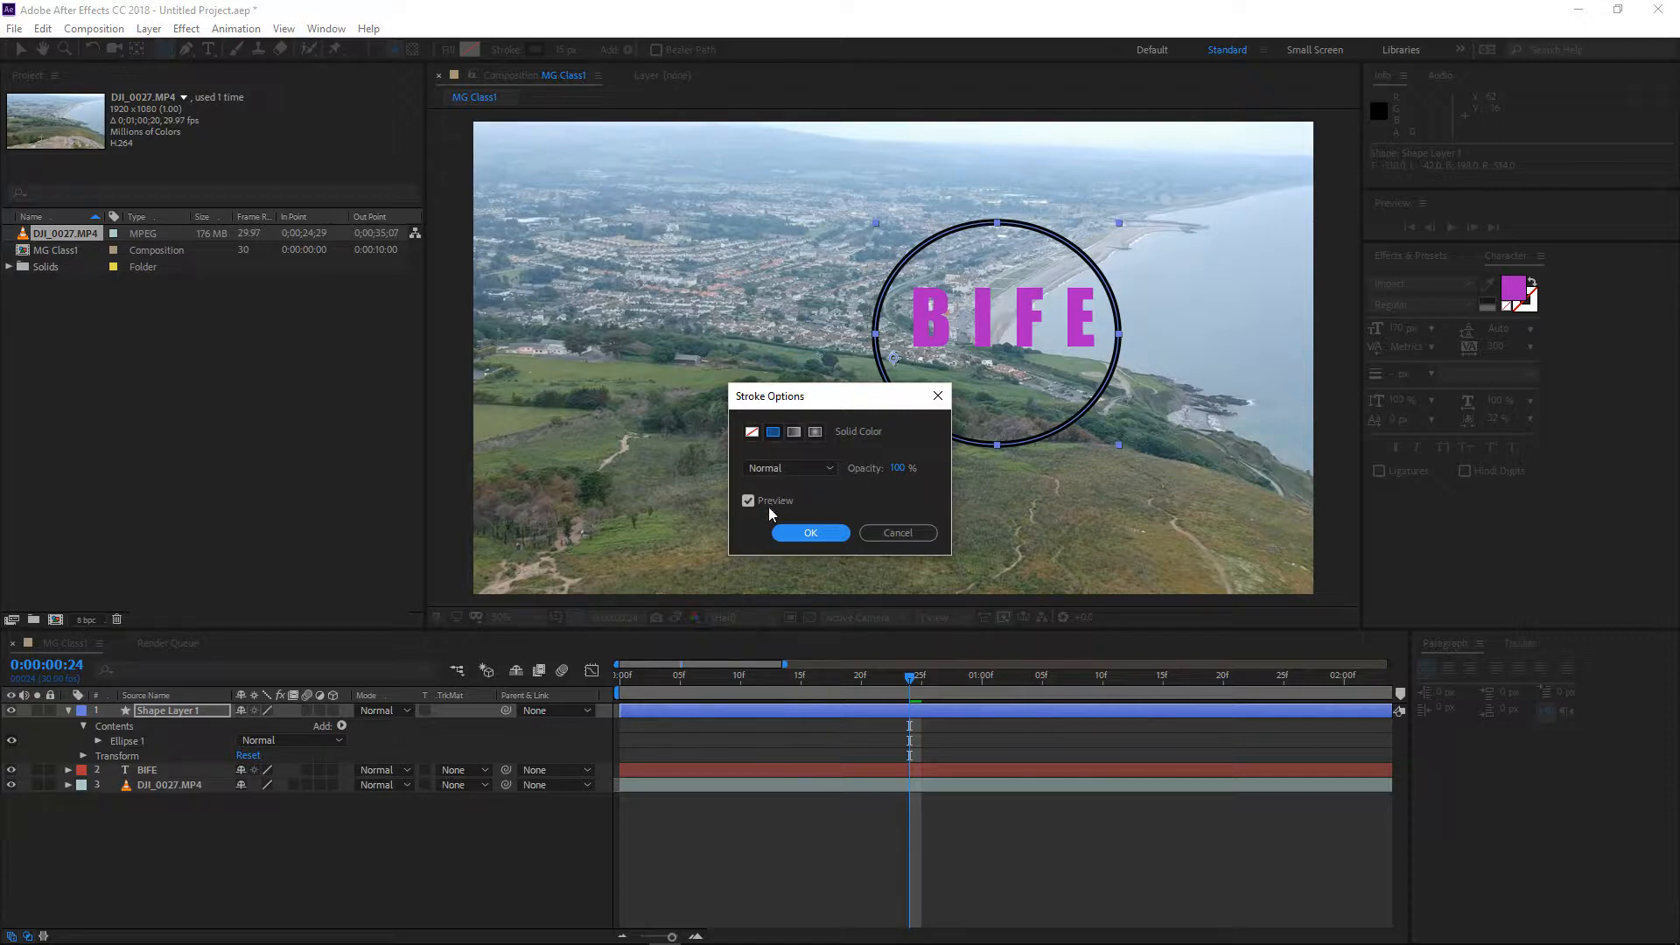
{"action": "left_click", "coordinate": [823, 535]}
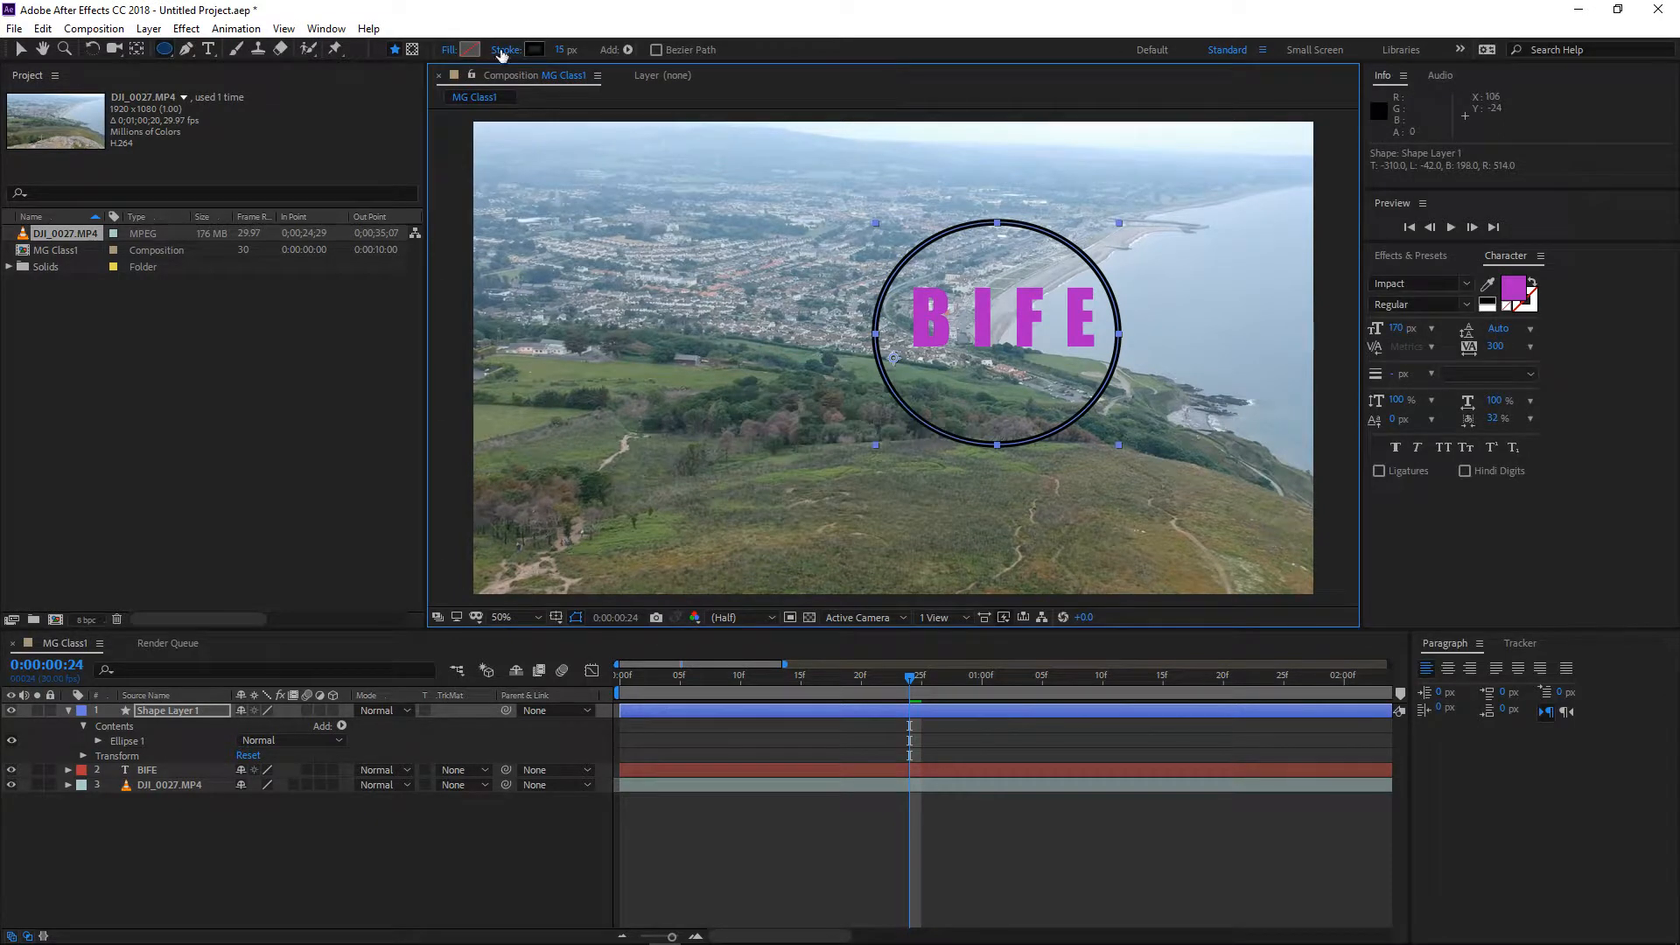
{"action": "left_click", "coordinate": [449, 50]}
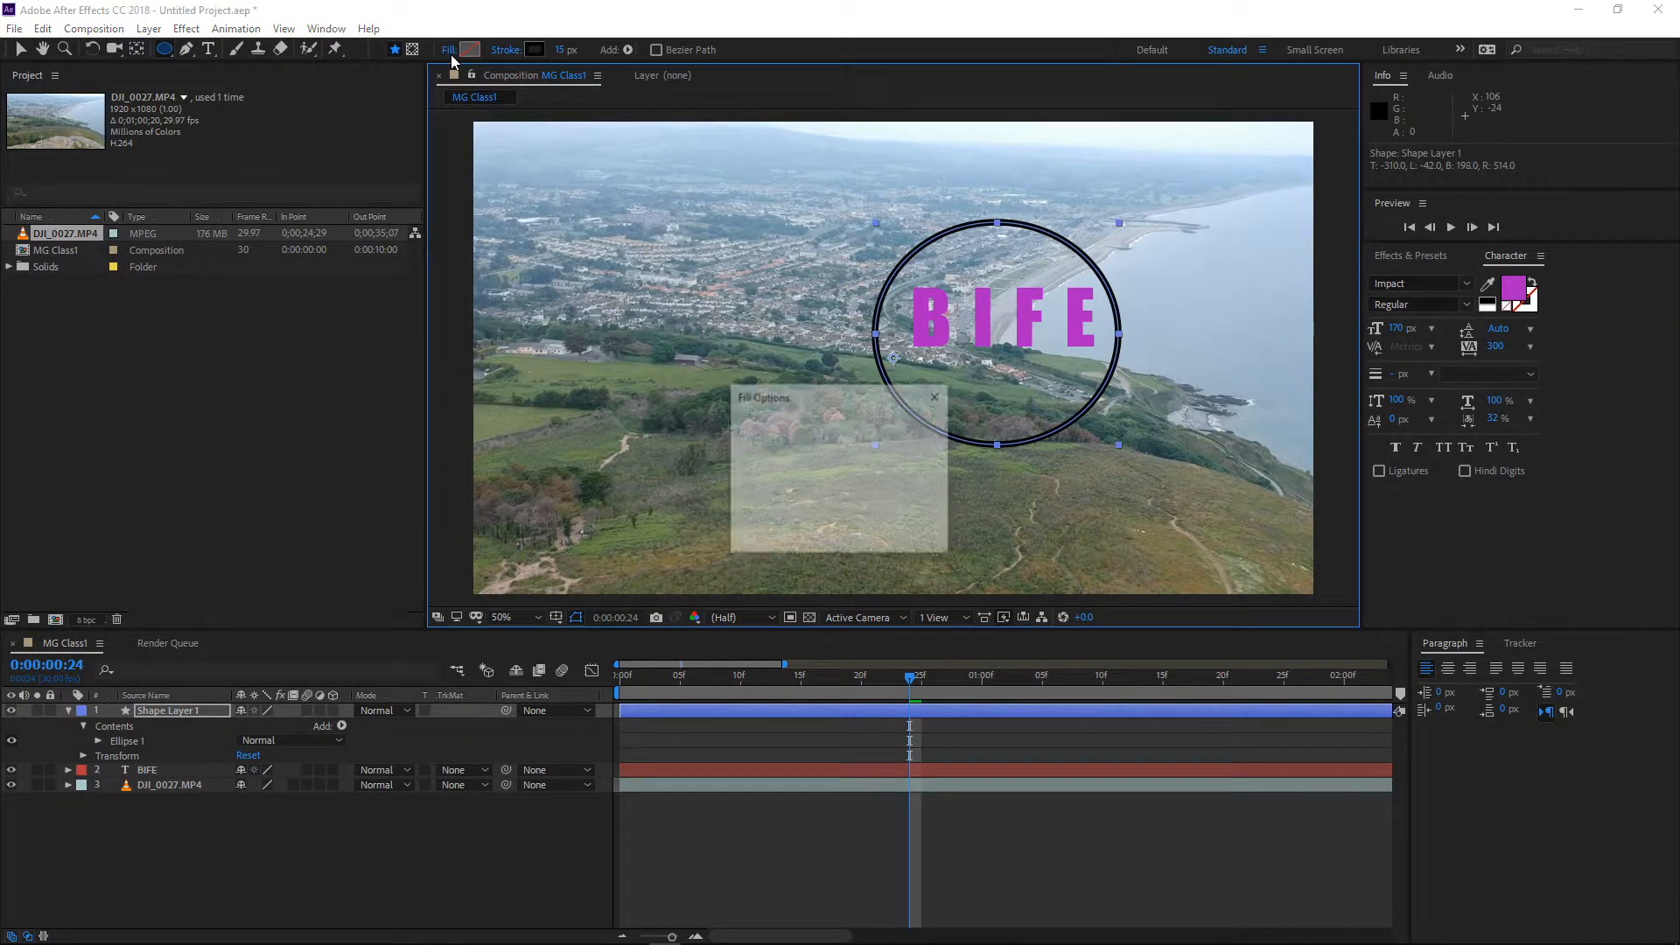
{"action": "left_click", "coordinate": [899, 534]}
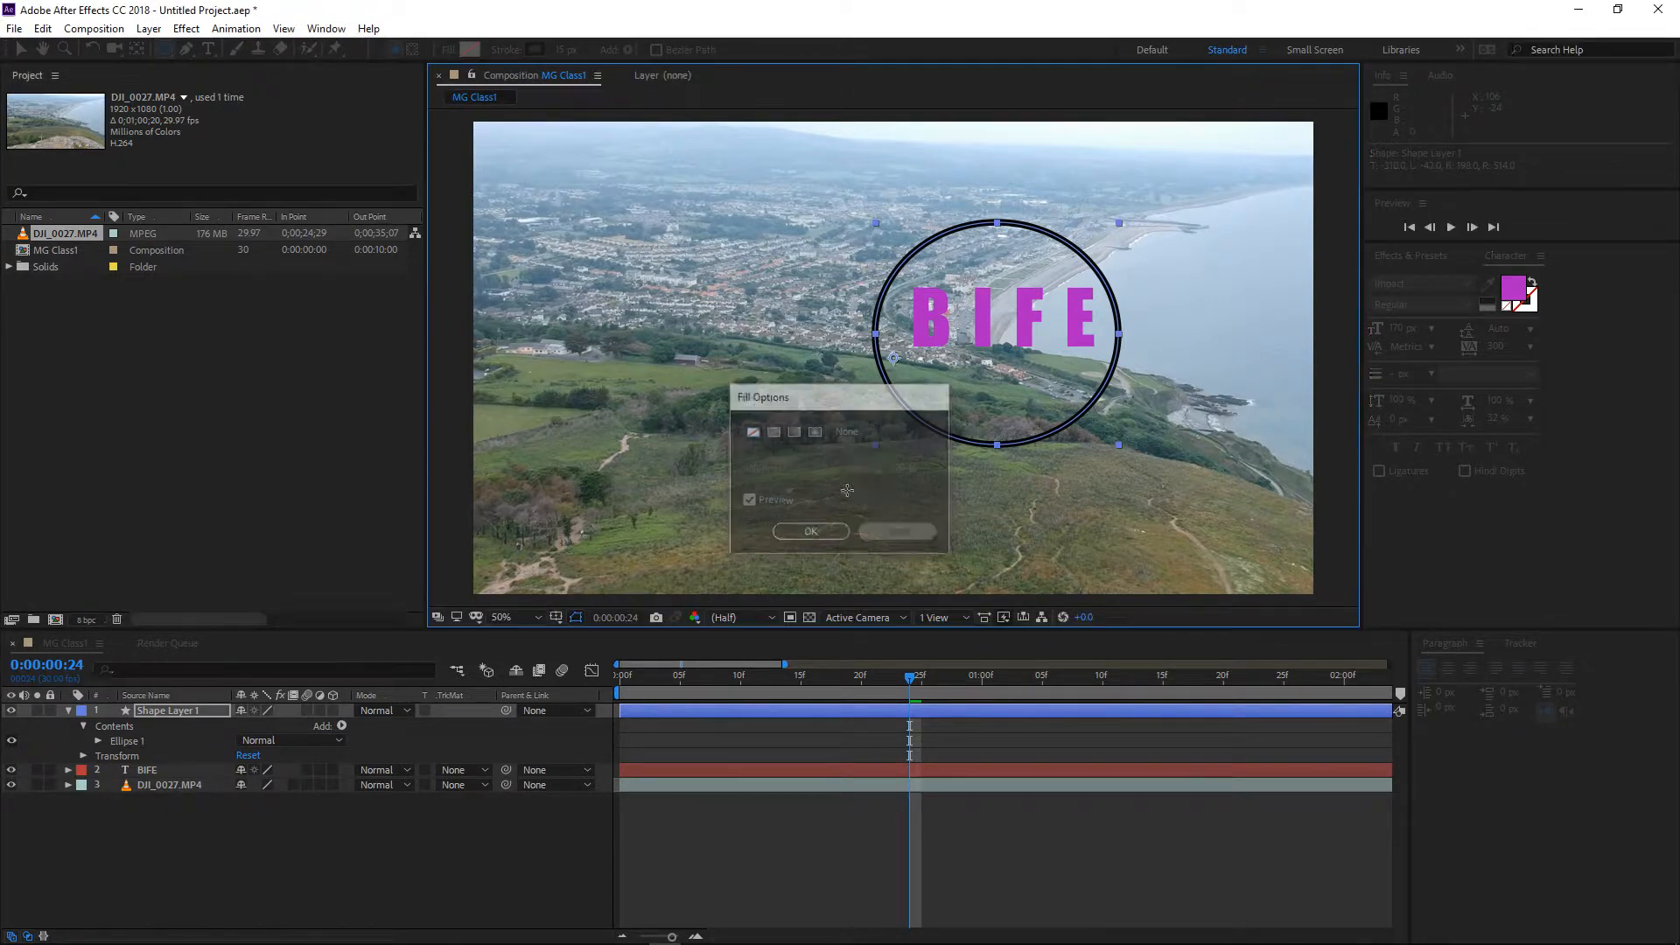
Set the ellipse's stroke width to 12 px and its stroke color to the purple AC23C0 sampled from the BIFE text
{"action": "mouse_move", "coordinate": [563, 50]}
{"action": "left_mouse_down"}
{"action": "mouse_move", "coordinate": [601, 49]}
{"action": "mouse_move", "coordinate": [558, 49]}
{"action": "left_mouse_up"}
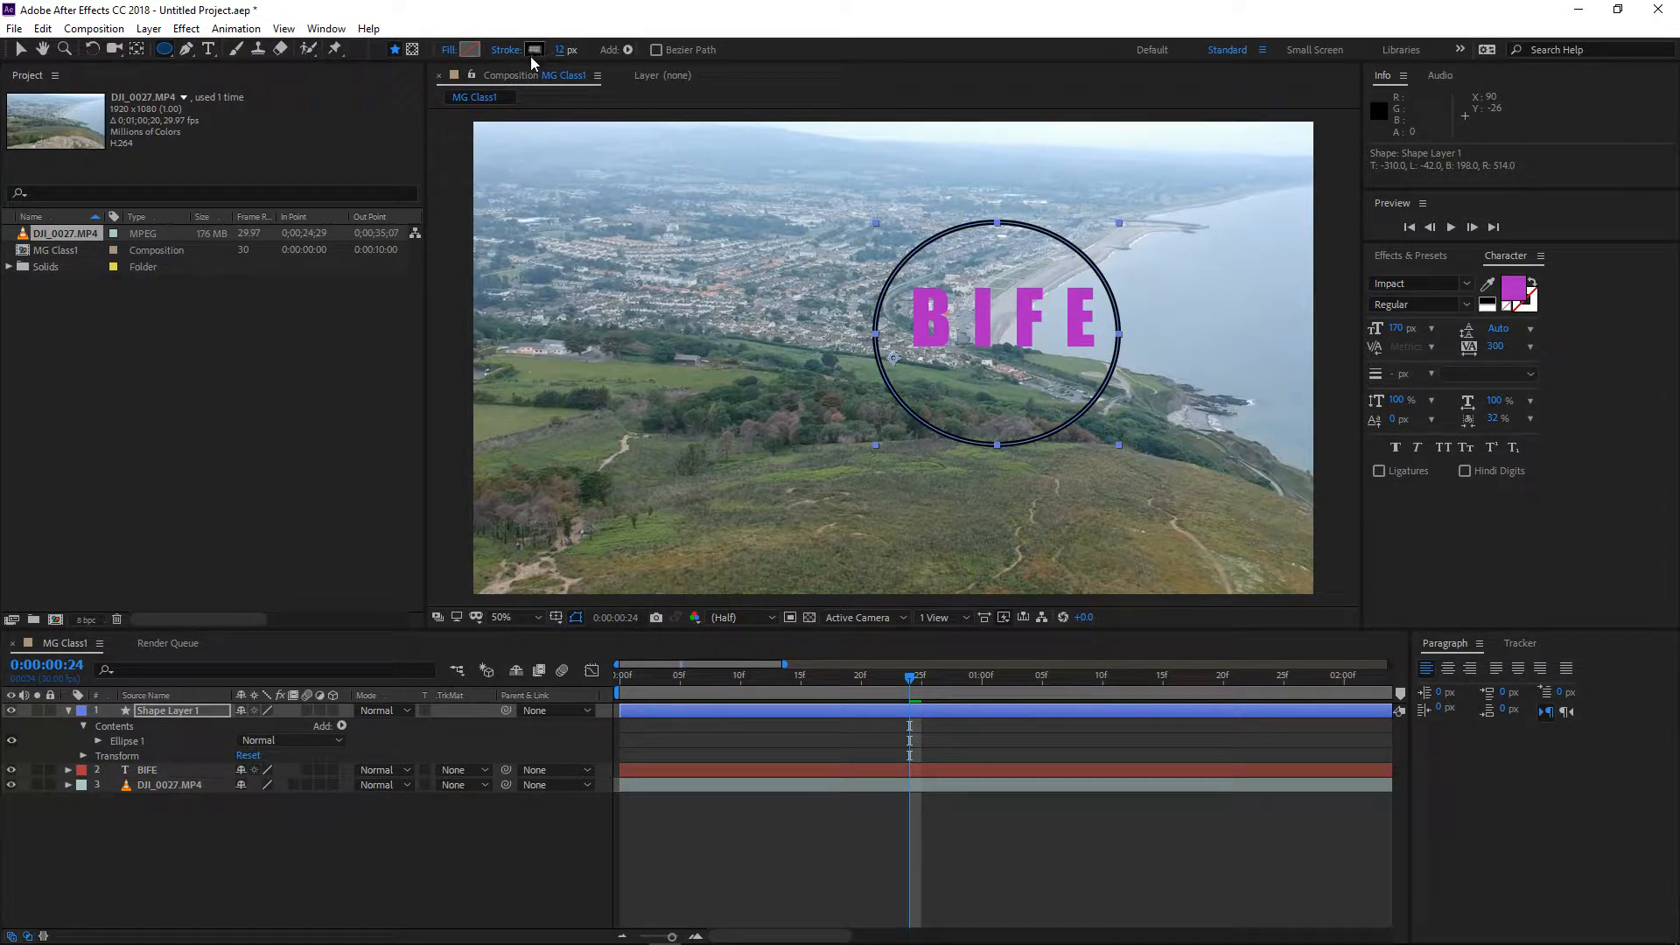
{"action": "left_click", "coordinate": [533, 50]}
{"action": "left_click", "coordinate": [318, 343]}
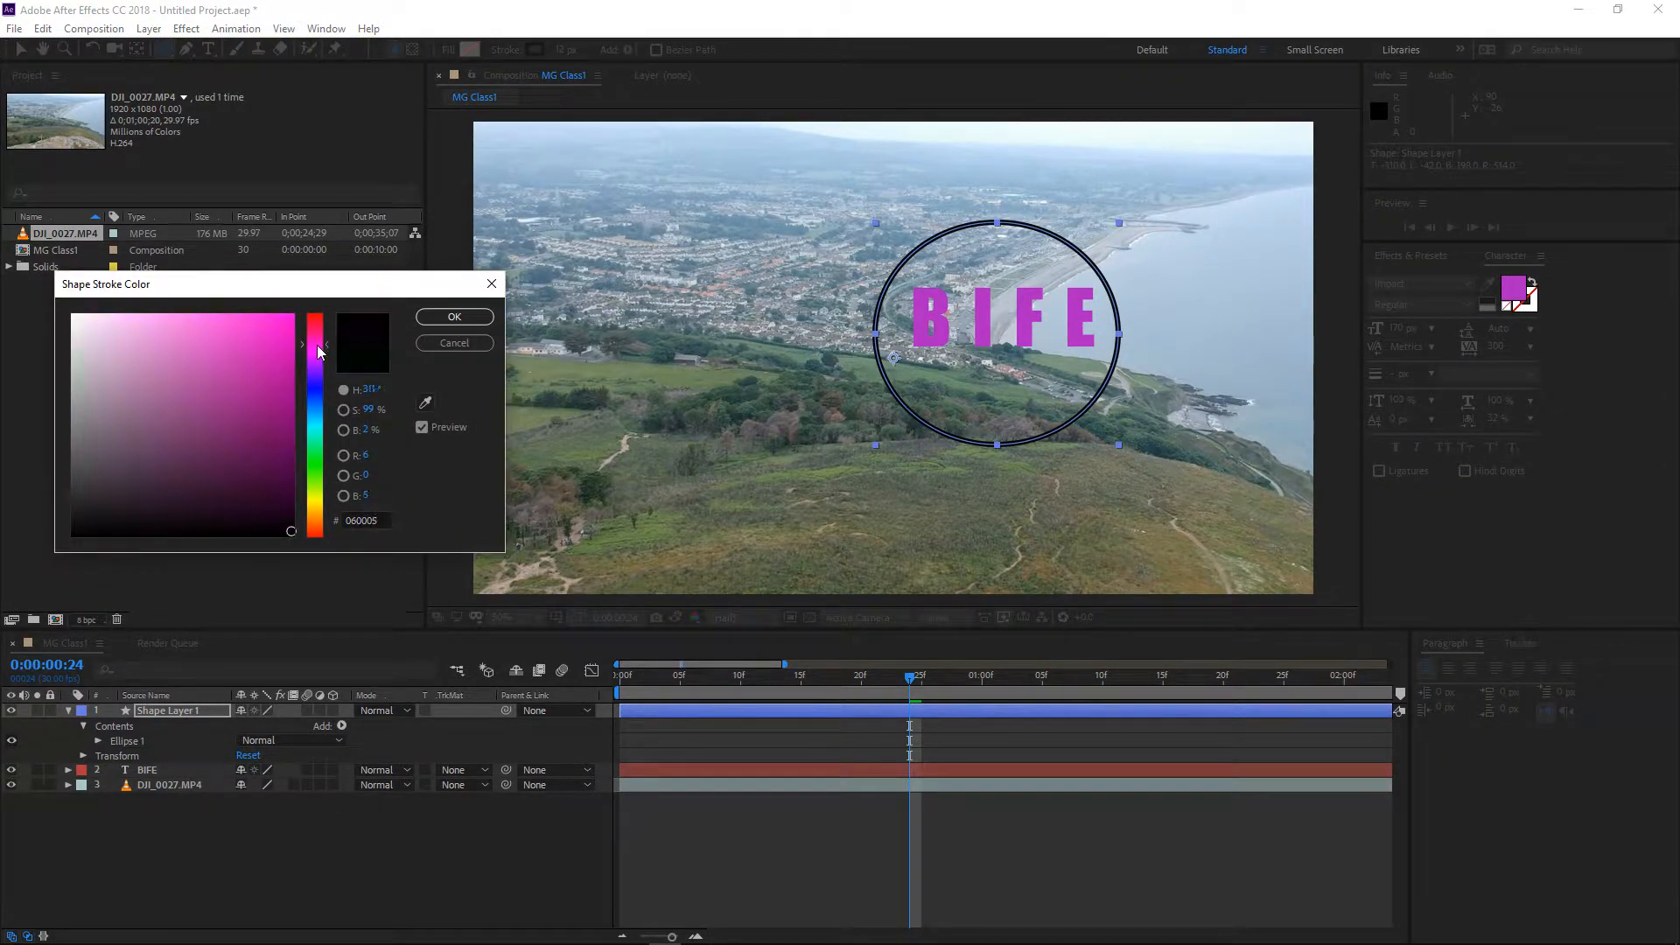
{"action": "left_click", "coordinate": [426, 402]}
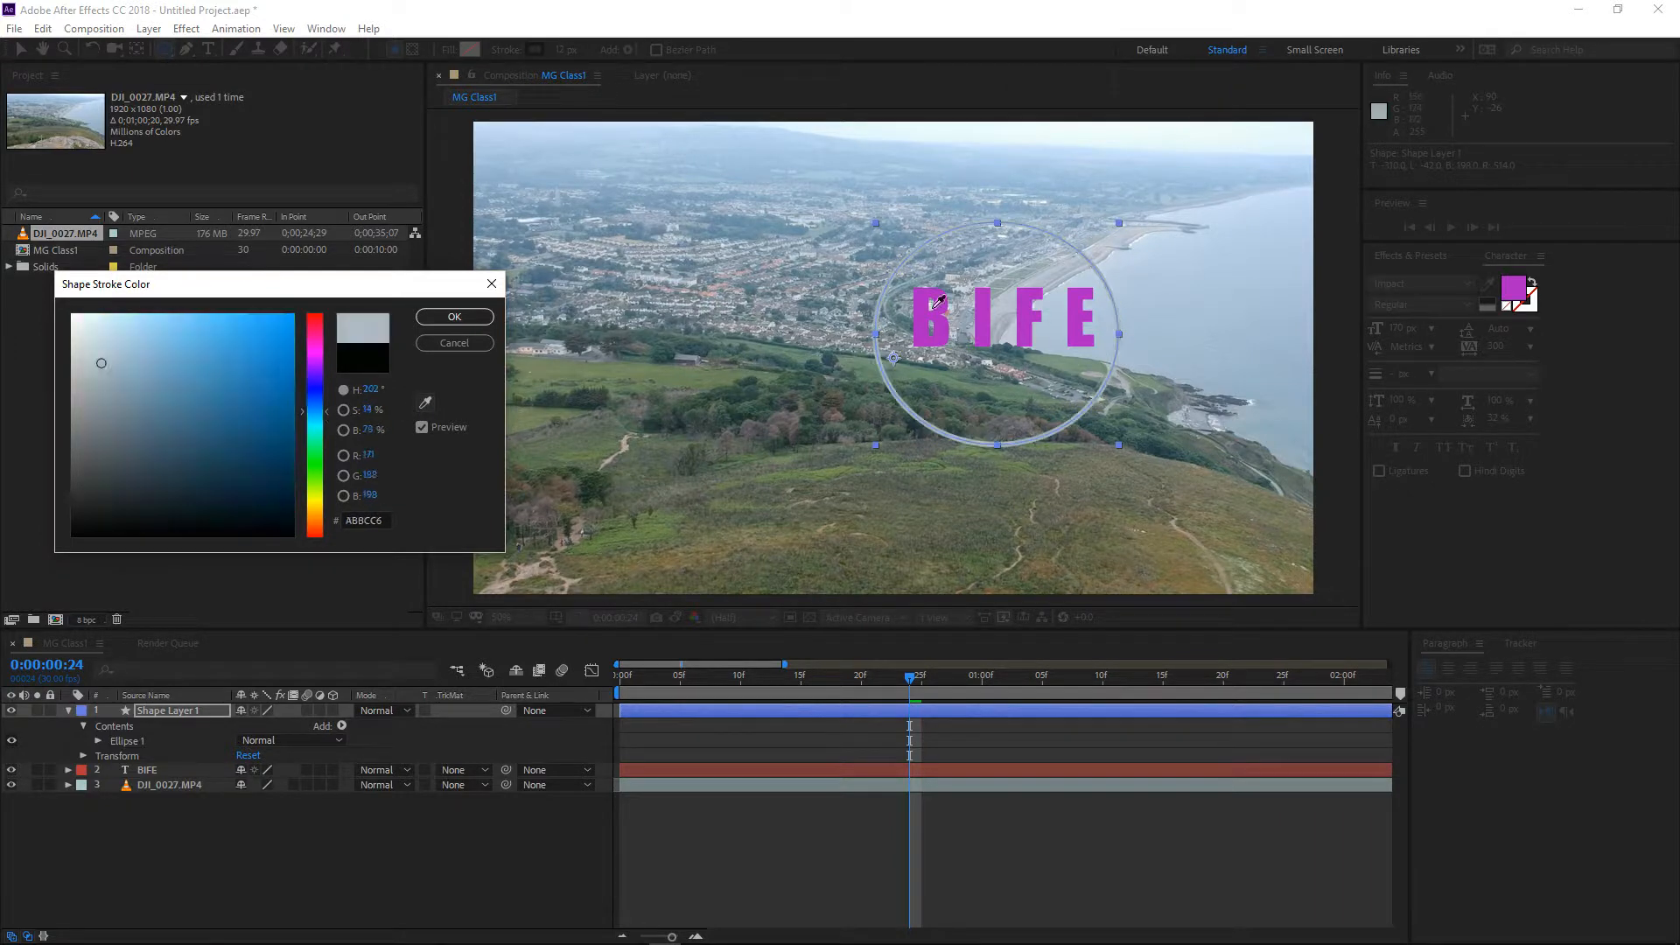
{"action": "left_click", "coordinate": [944, 306]}
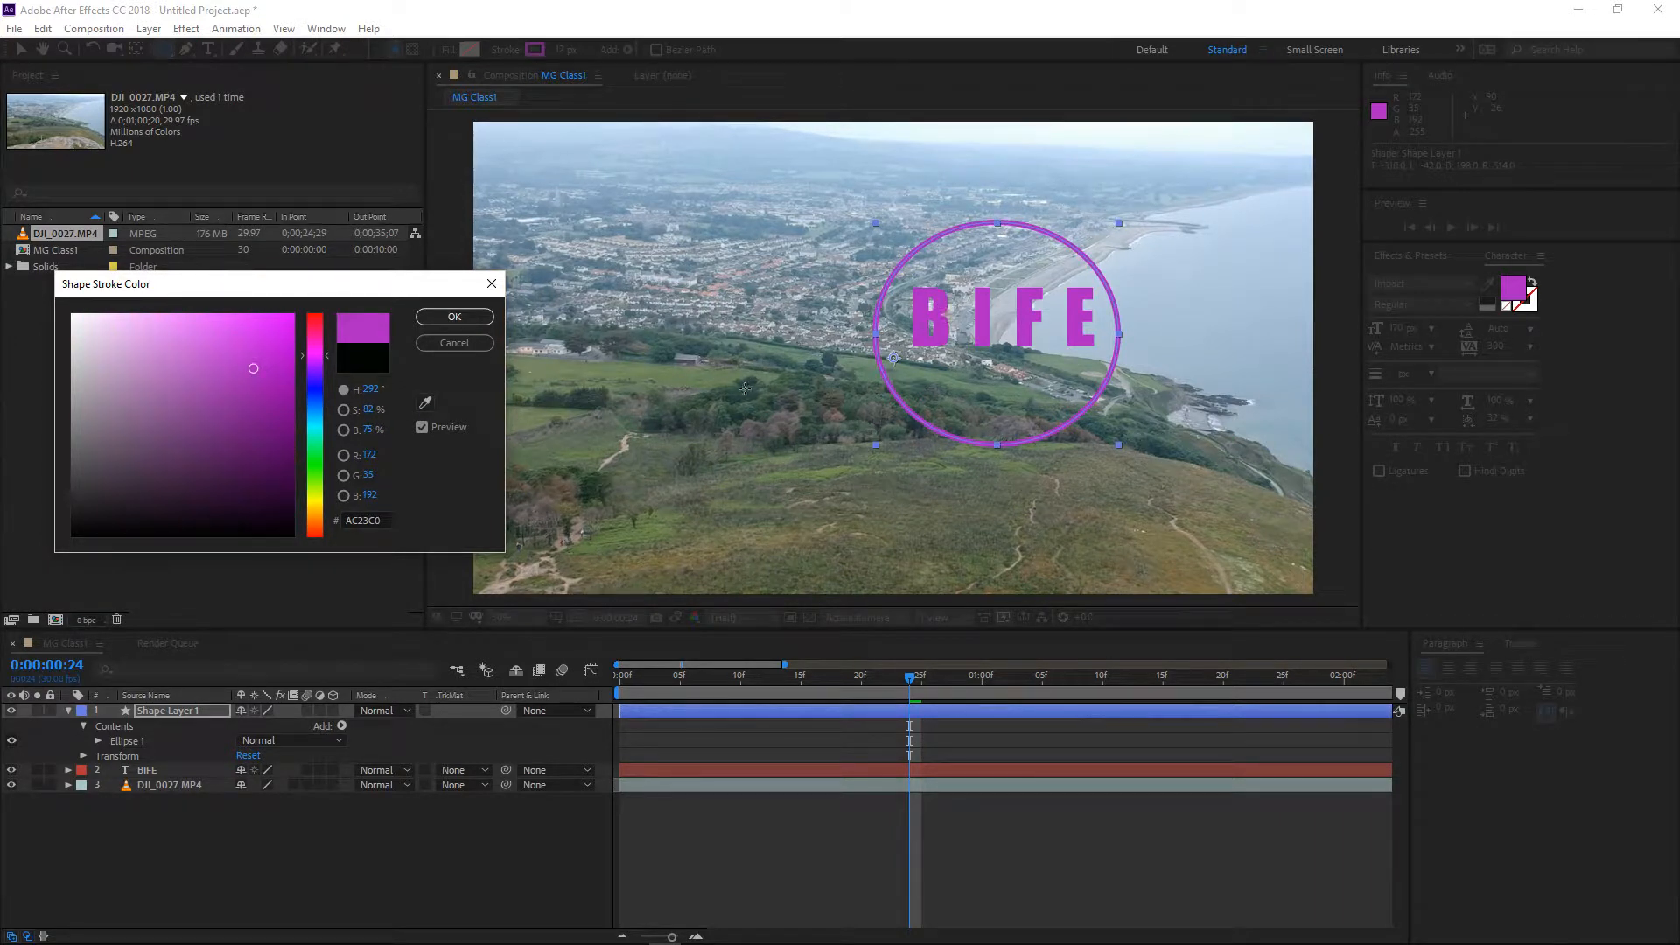
{"action": "left_click", "coordinate": [471, 320]}
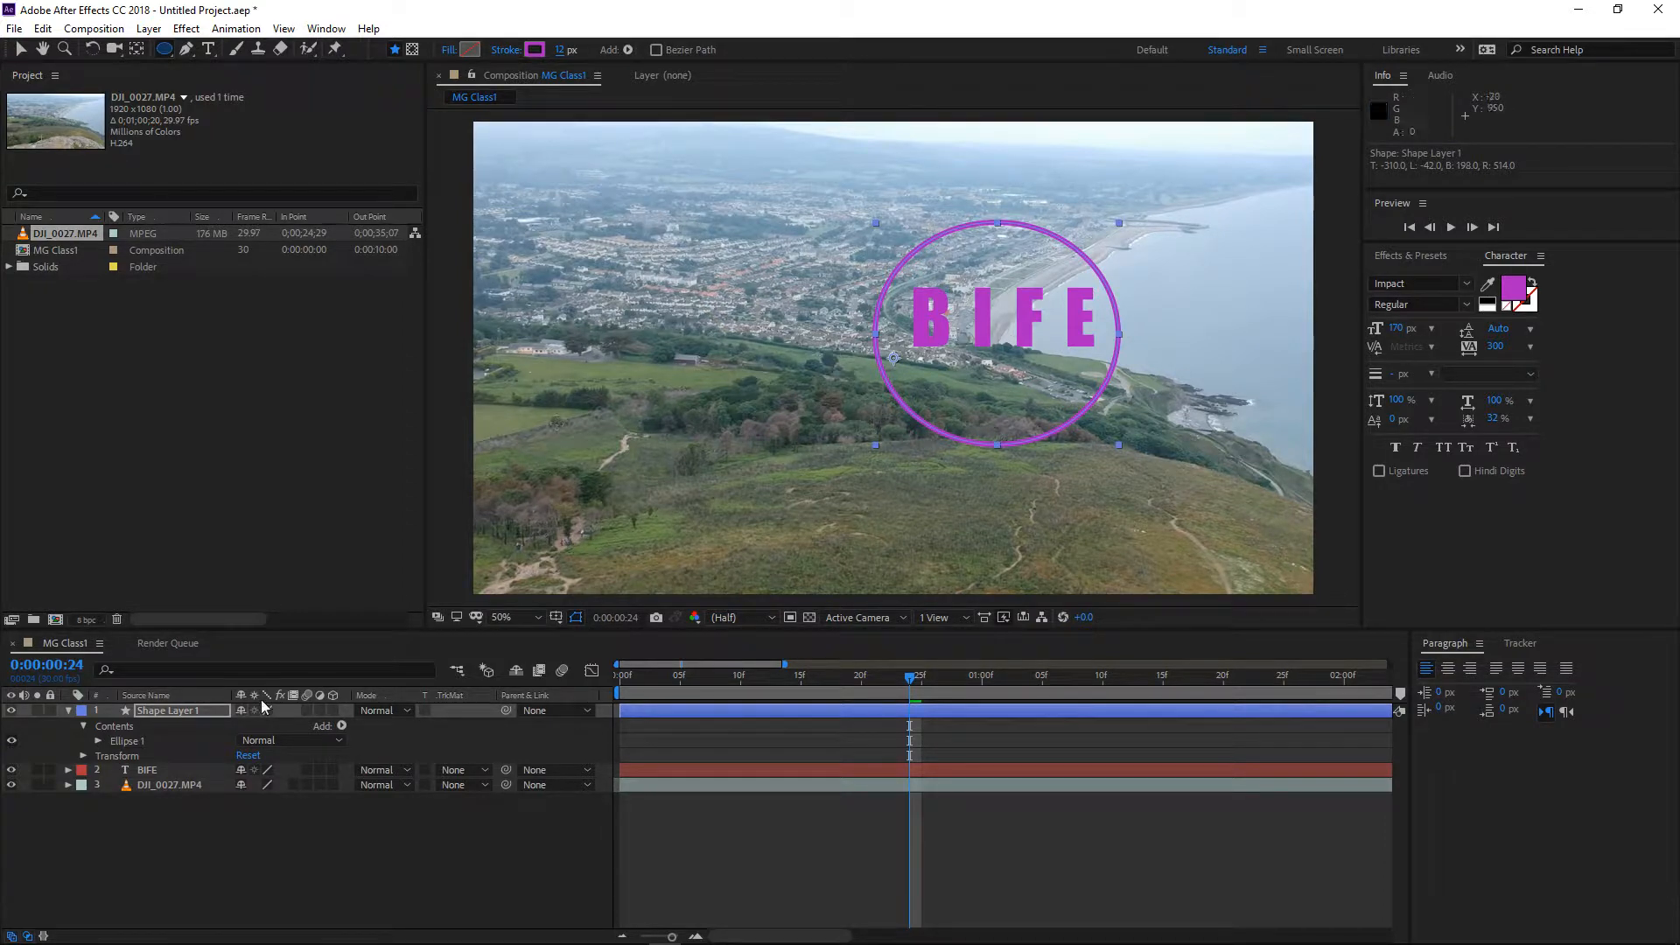
Collapse the shape layer's properties and rename the layer circle1
{"action": "left_click", "coordinate": [70, 712]}
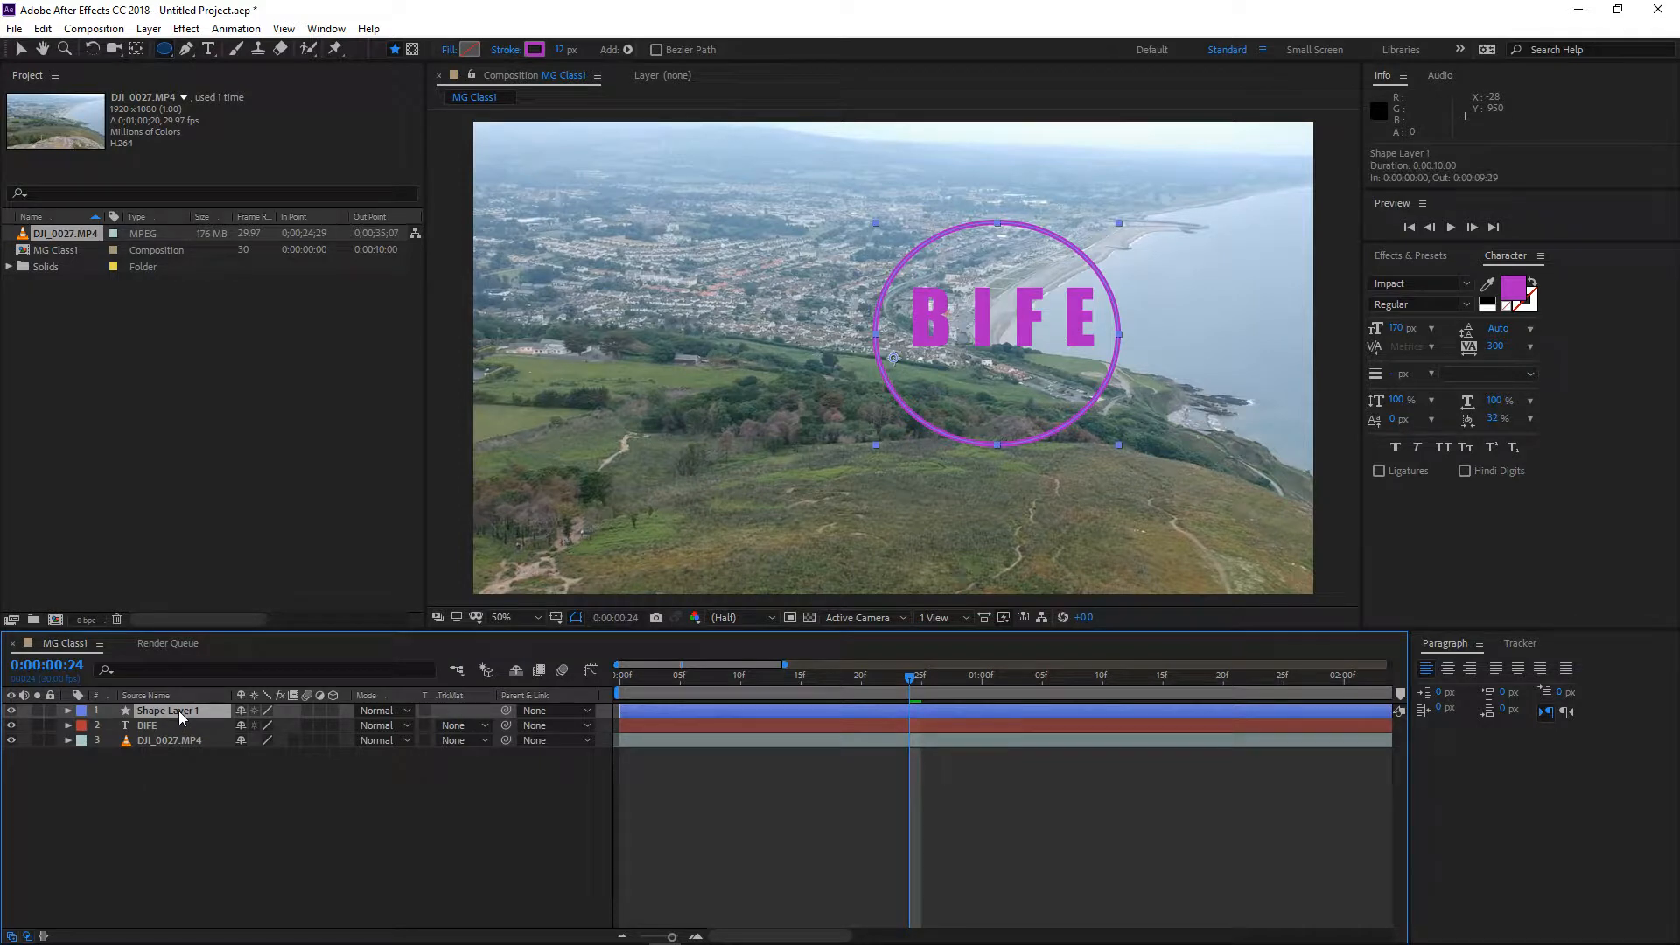
{"action": "double_click", "coordinate": [182, 714]}
{"action": "right_click", "coordinate": [182, 715]}
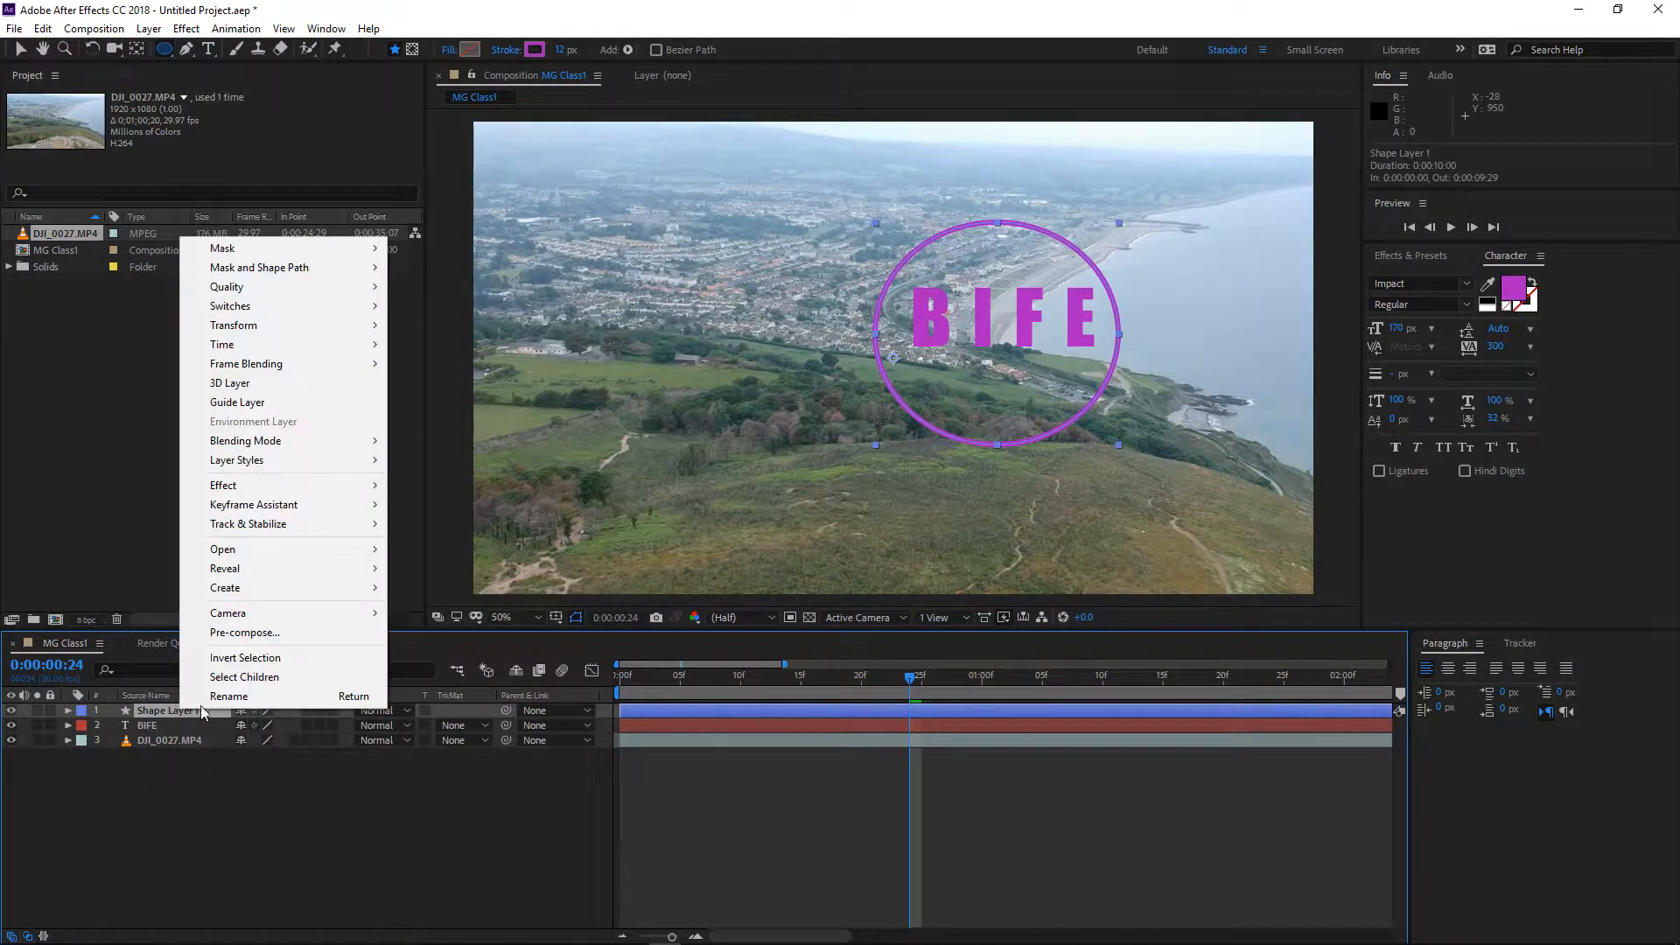
{"action": "left_click", "coordinate": [227, 696]}
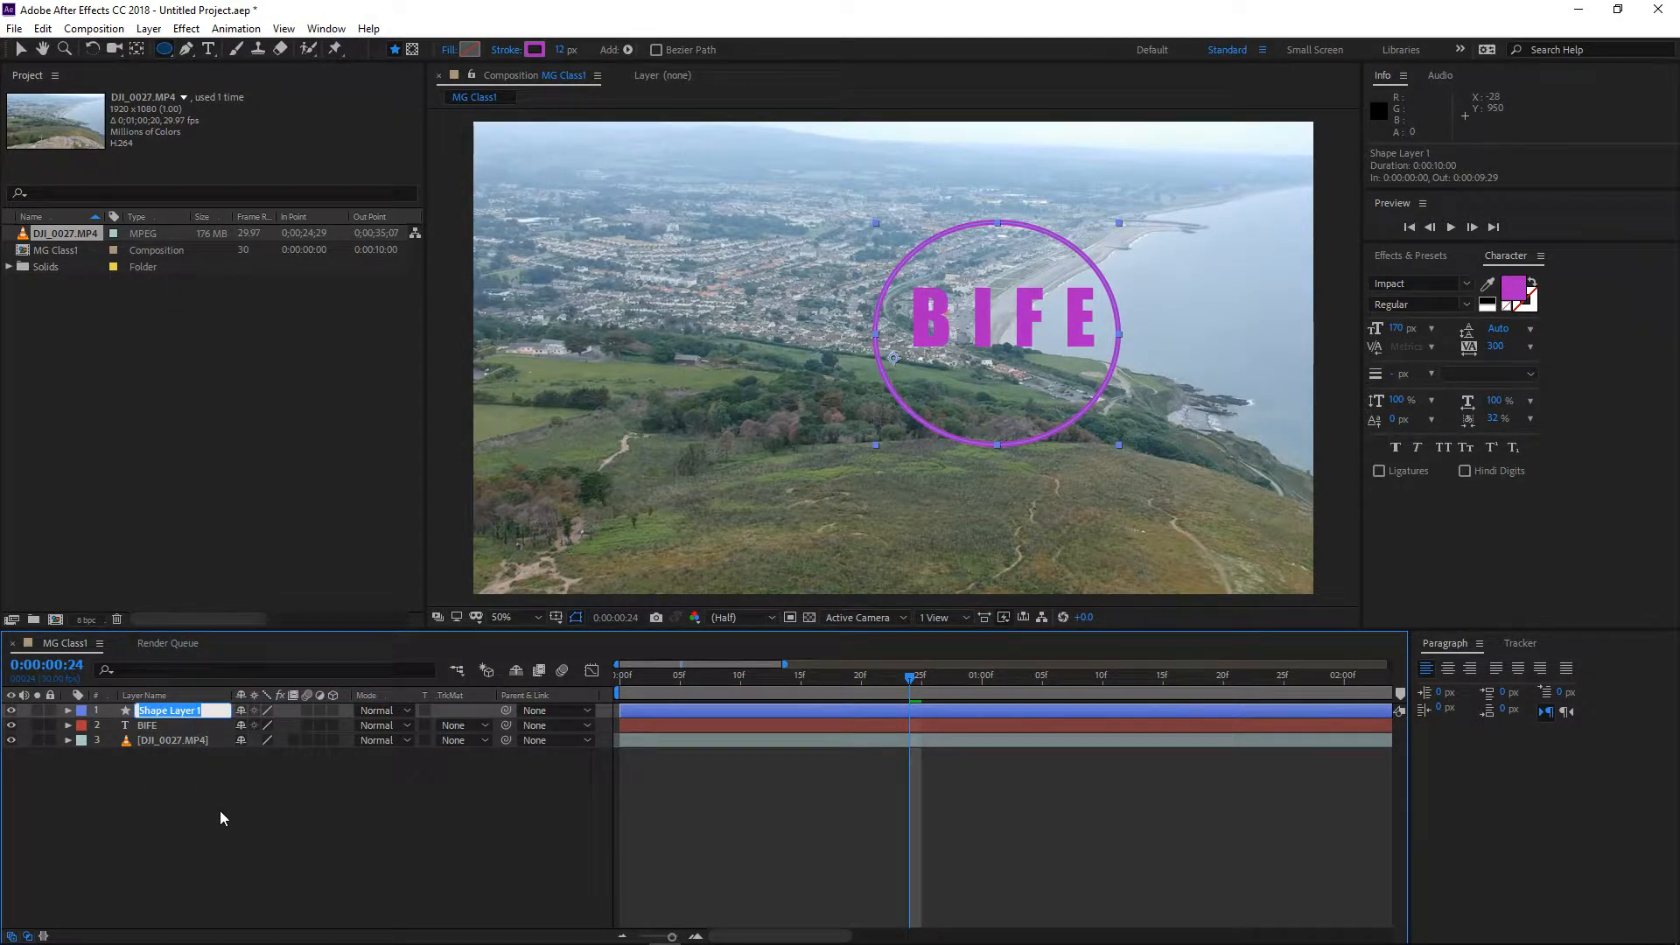
{"action": "type", "text": "circle1"}
{"action": "key", "text": "Return"}
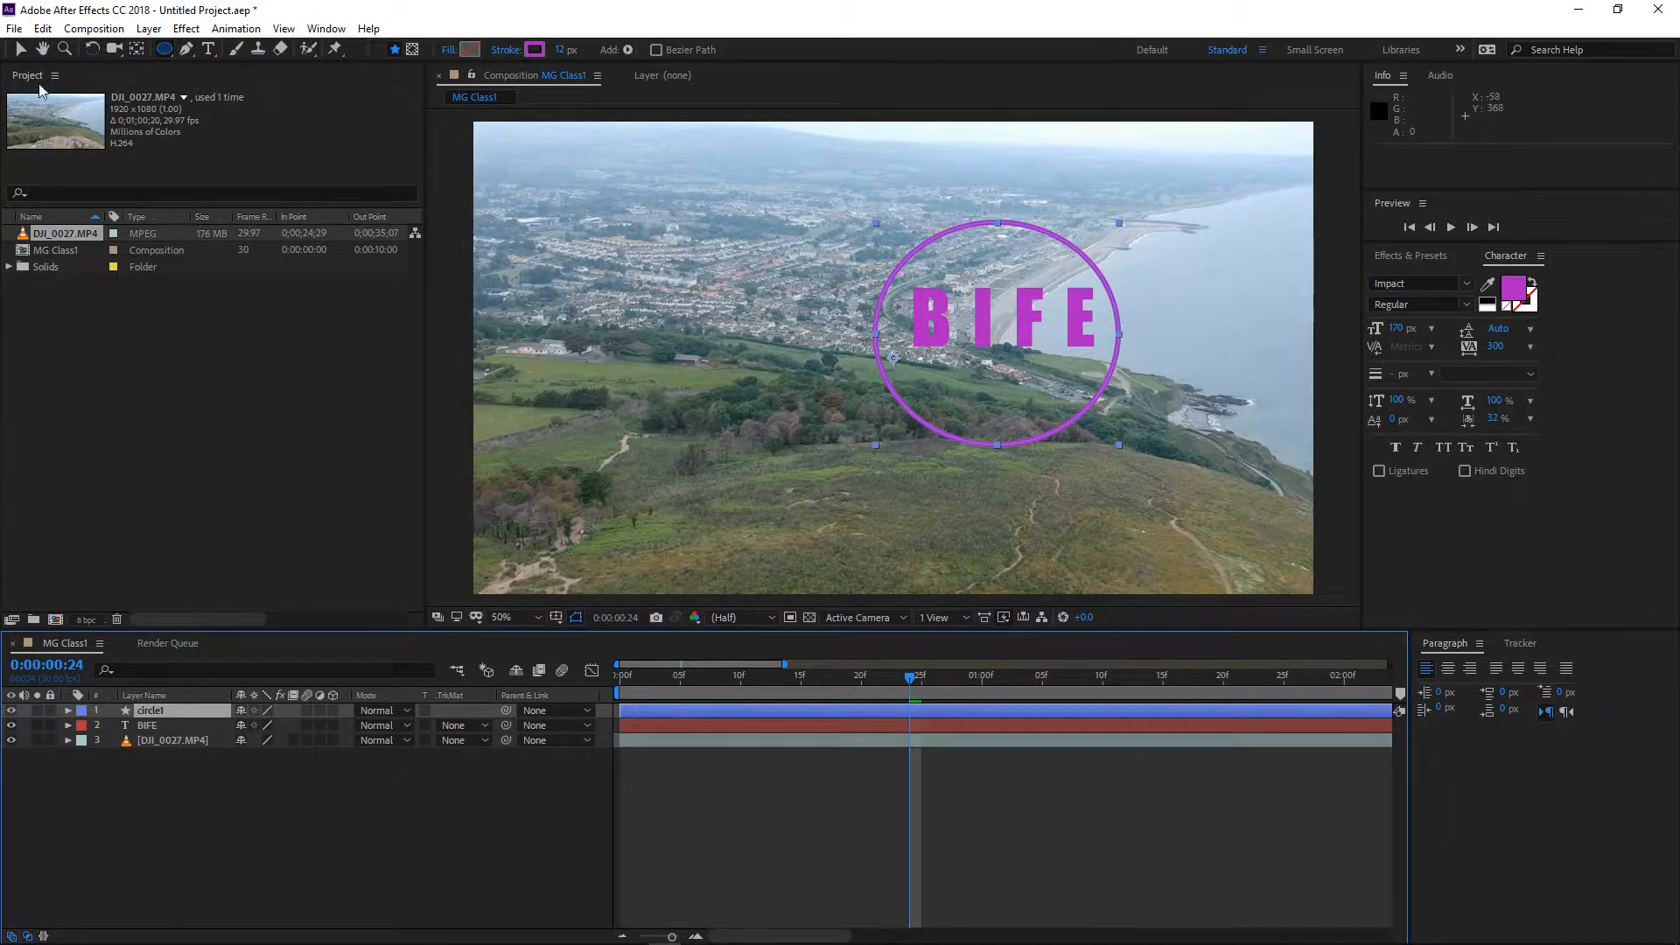
Move the circle up to position 970, 506 so it surrounds the BIFE text
{"action": "left_click", "coordinate": [20, 49]}
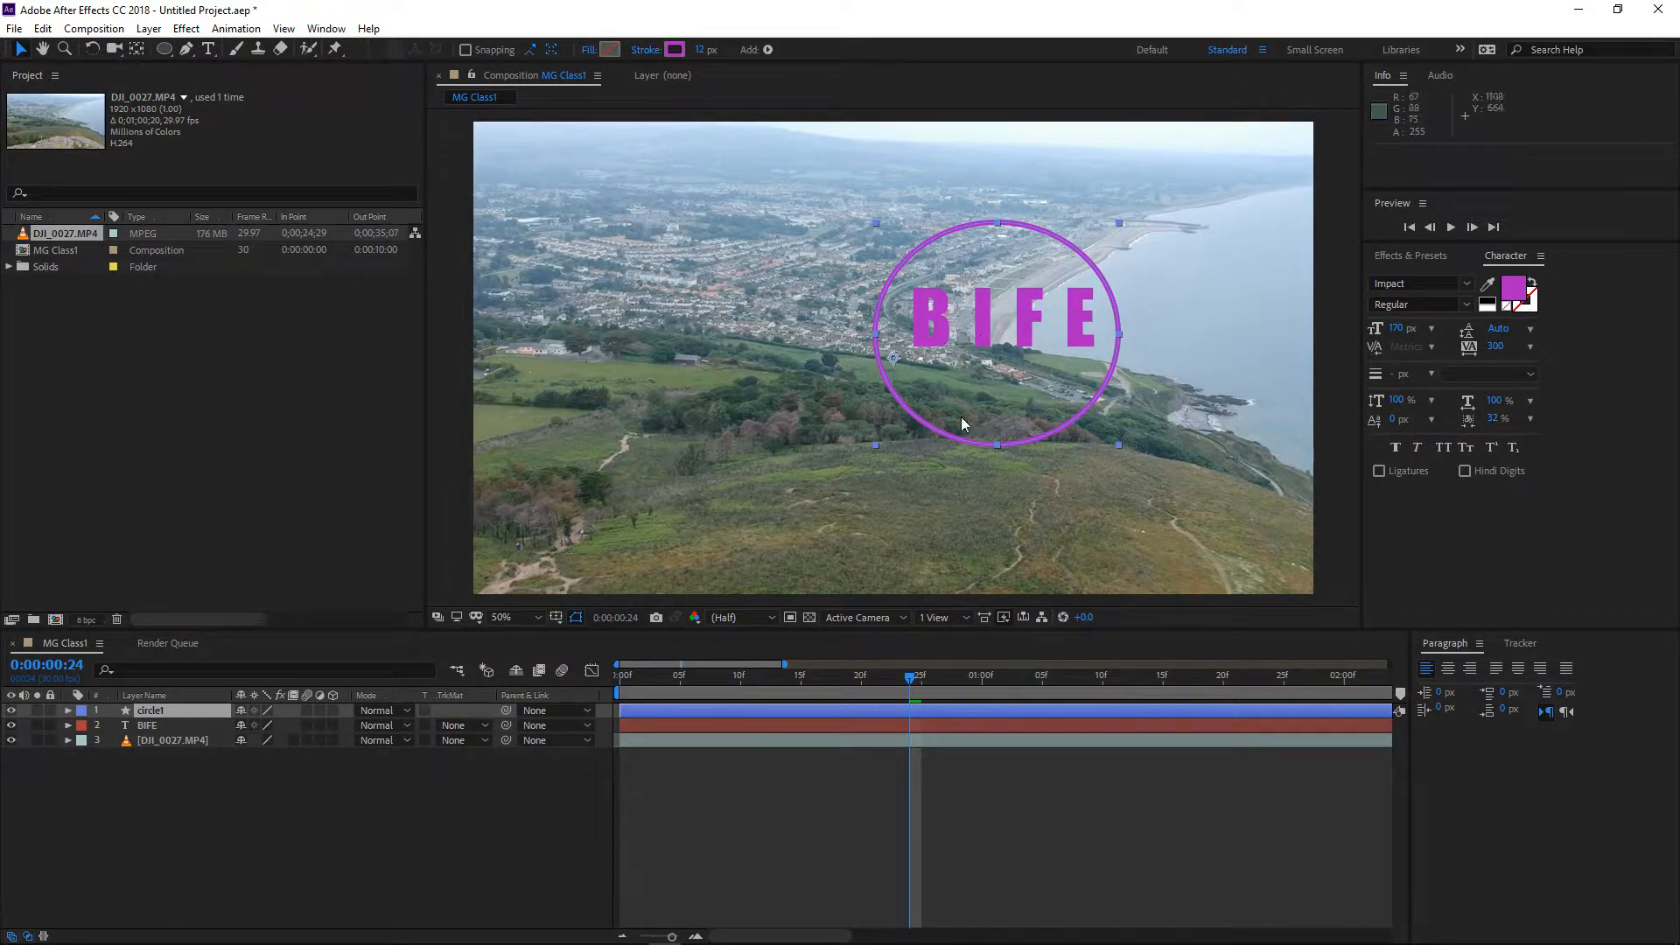
{"action": "left_click_drag", "start_coordinate": [977, 451], "coordinate": [979, 432]}
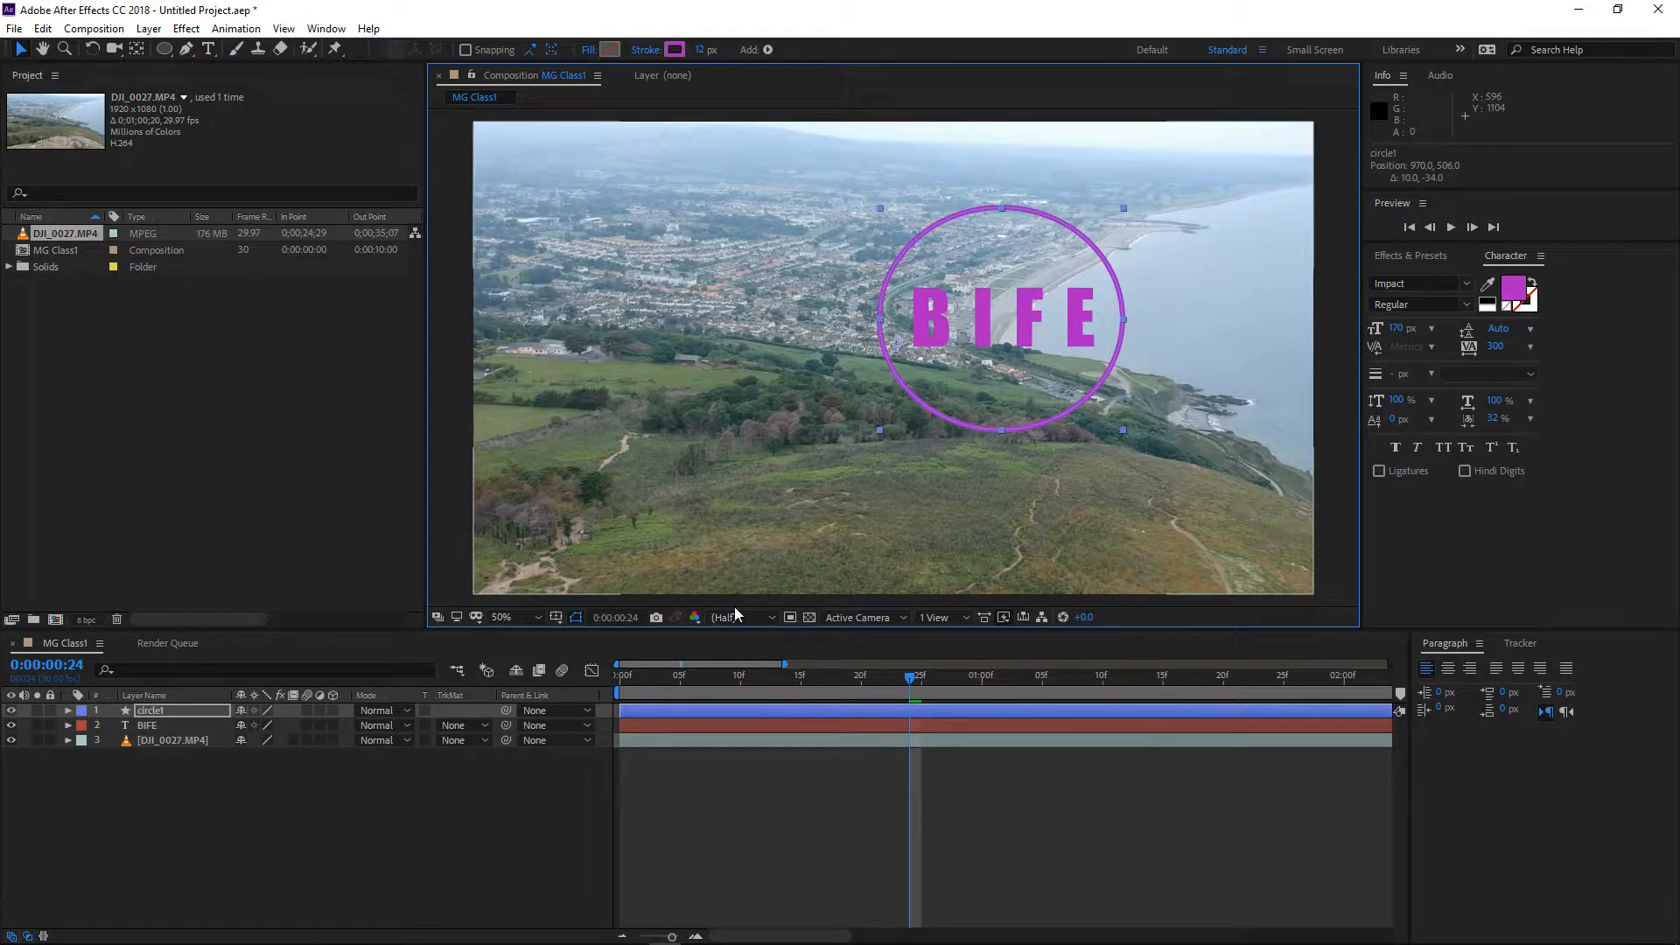
Keyframe the circle1 layer's opacity at 0% on the first frame and 100% at 0:00:00:20
{"action": "left_click", "coordinate": [623, 676]}
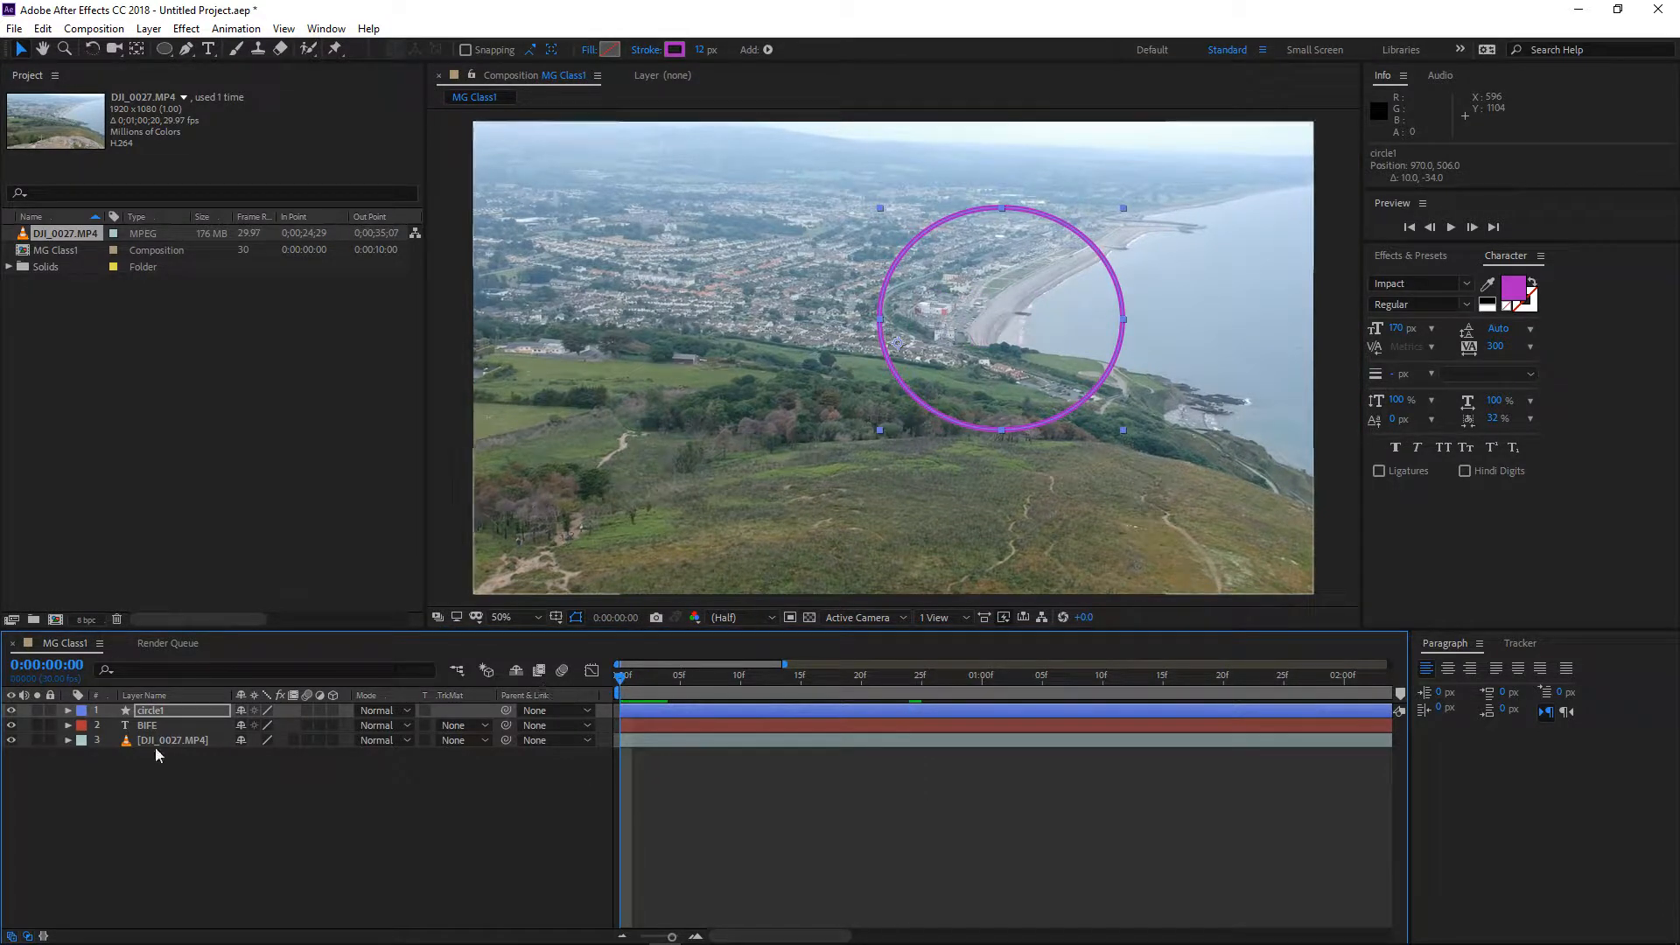
{"action": "left_click", "coordinate": [68, 711]}
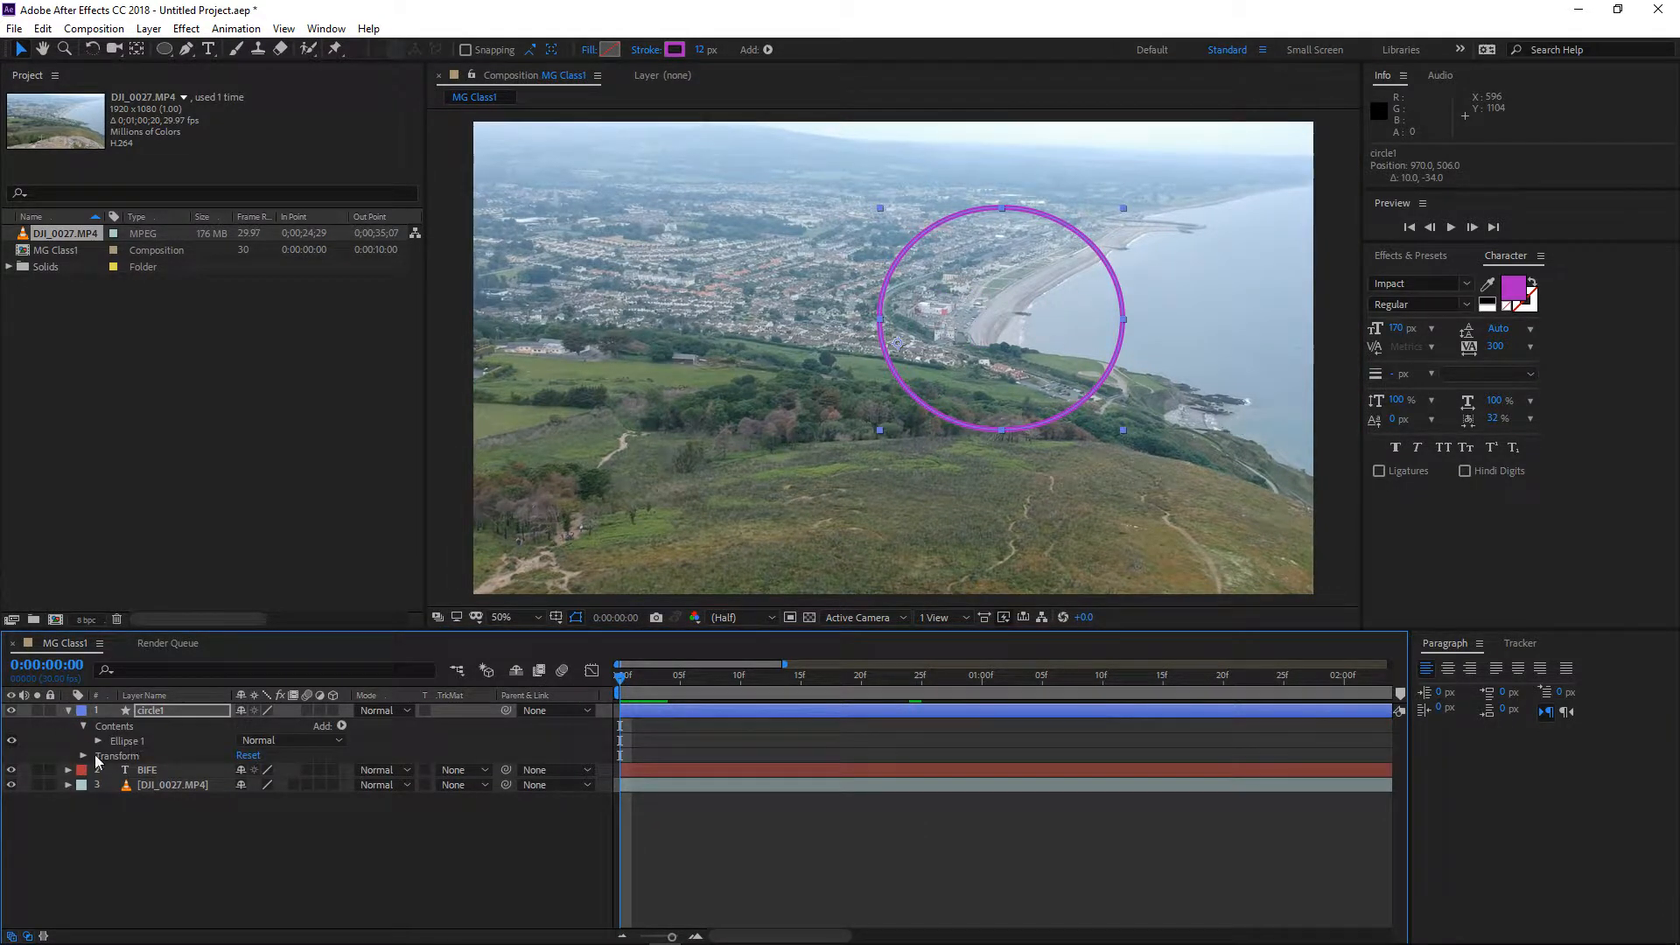
{"action": "left_click", "coordinate": [84, 756]}
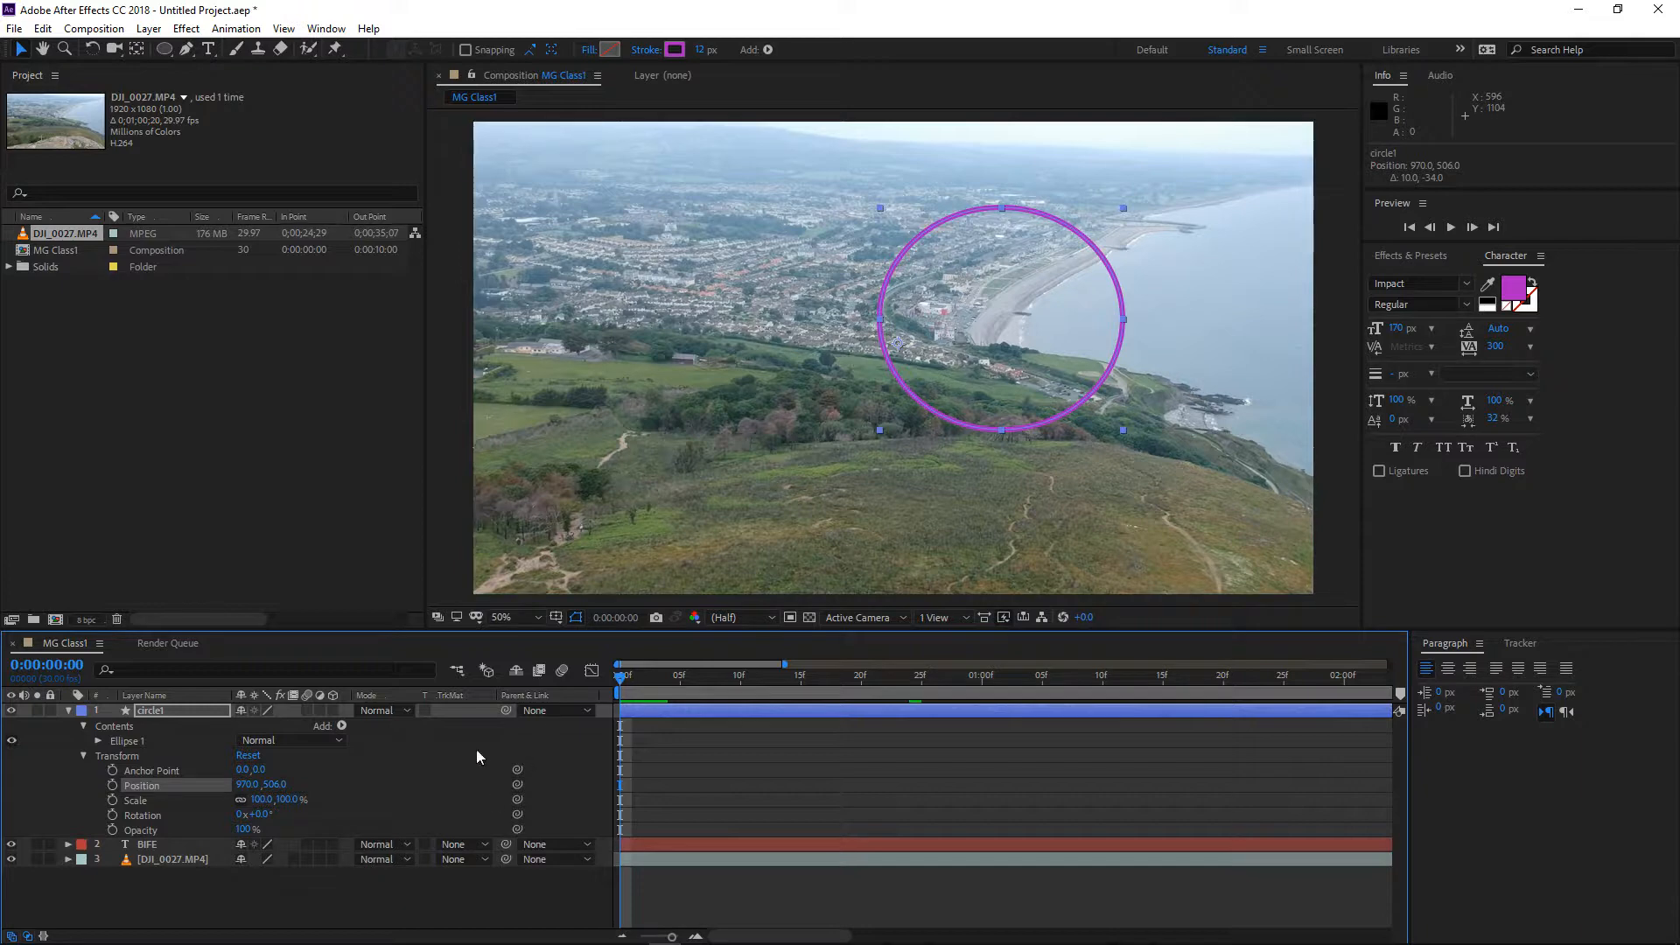
{"action": "left_click", "coordinate": [112, 829]}
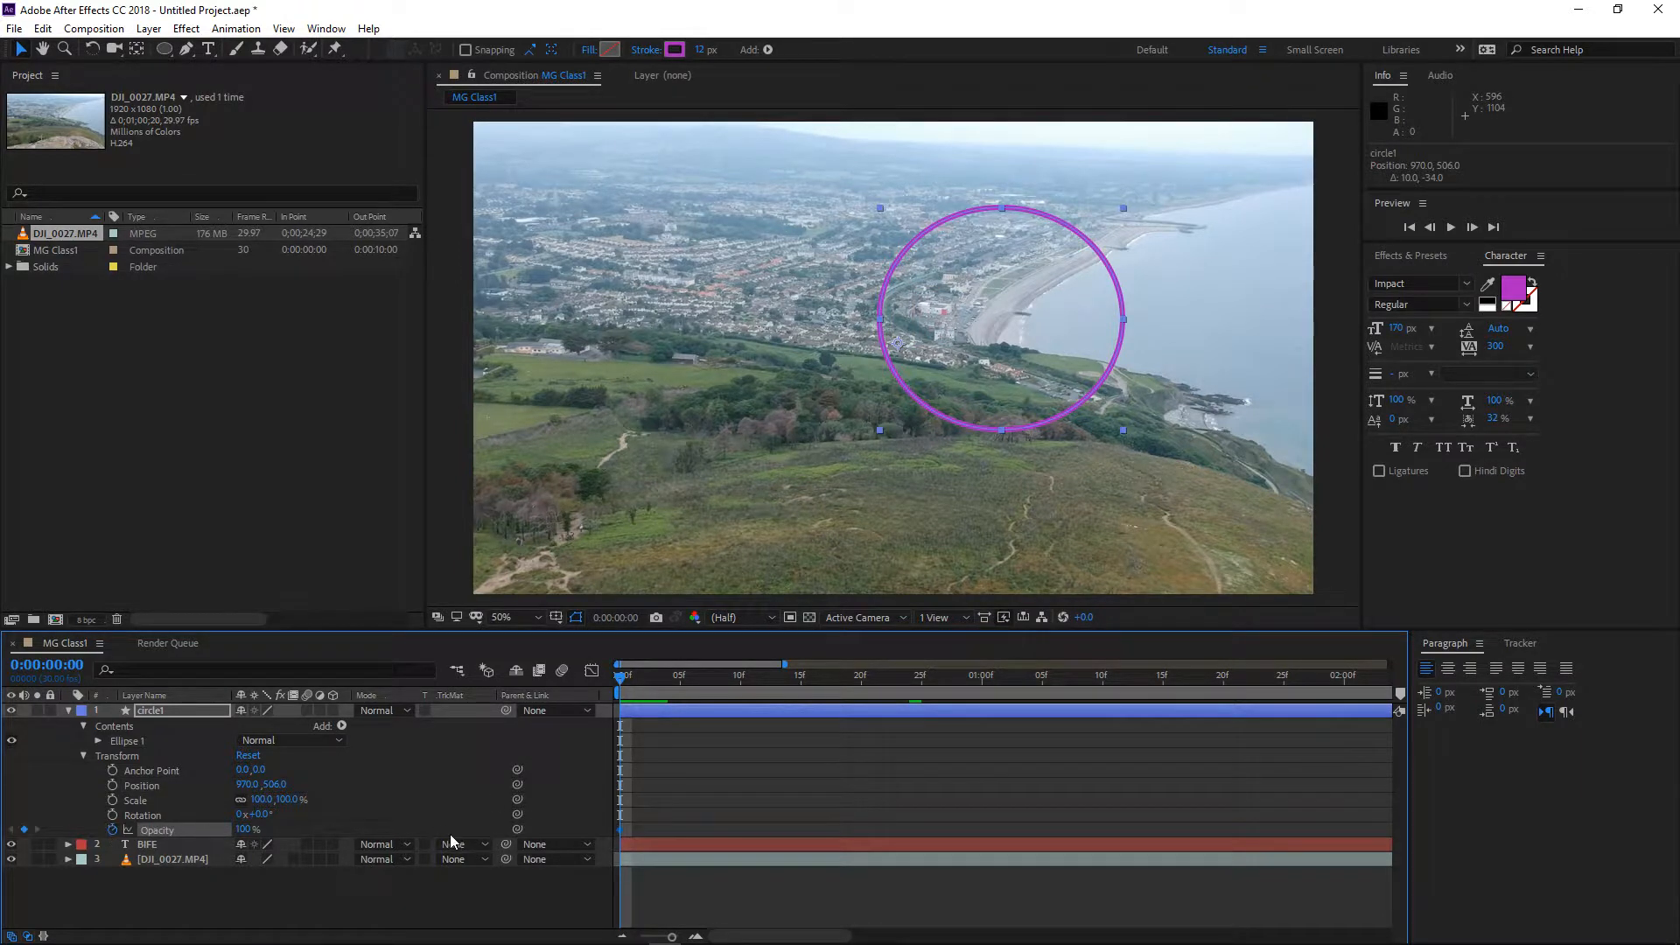
{"action": "left_click_drag", "start_coordinate": [243, 833], "coordinate": [241, 831]}
{"action": "left_click", "coordinate": [243, 830]}
{"action": "type", "text": "0"}
{"action": "key", "text": "Return"}
{"action": "left_click_drag", "start_coordinate": [682, 679], "coordinate": [862, 677]}
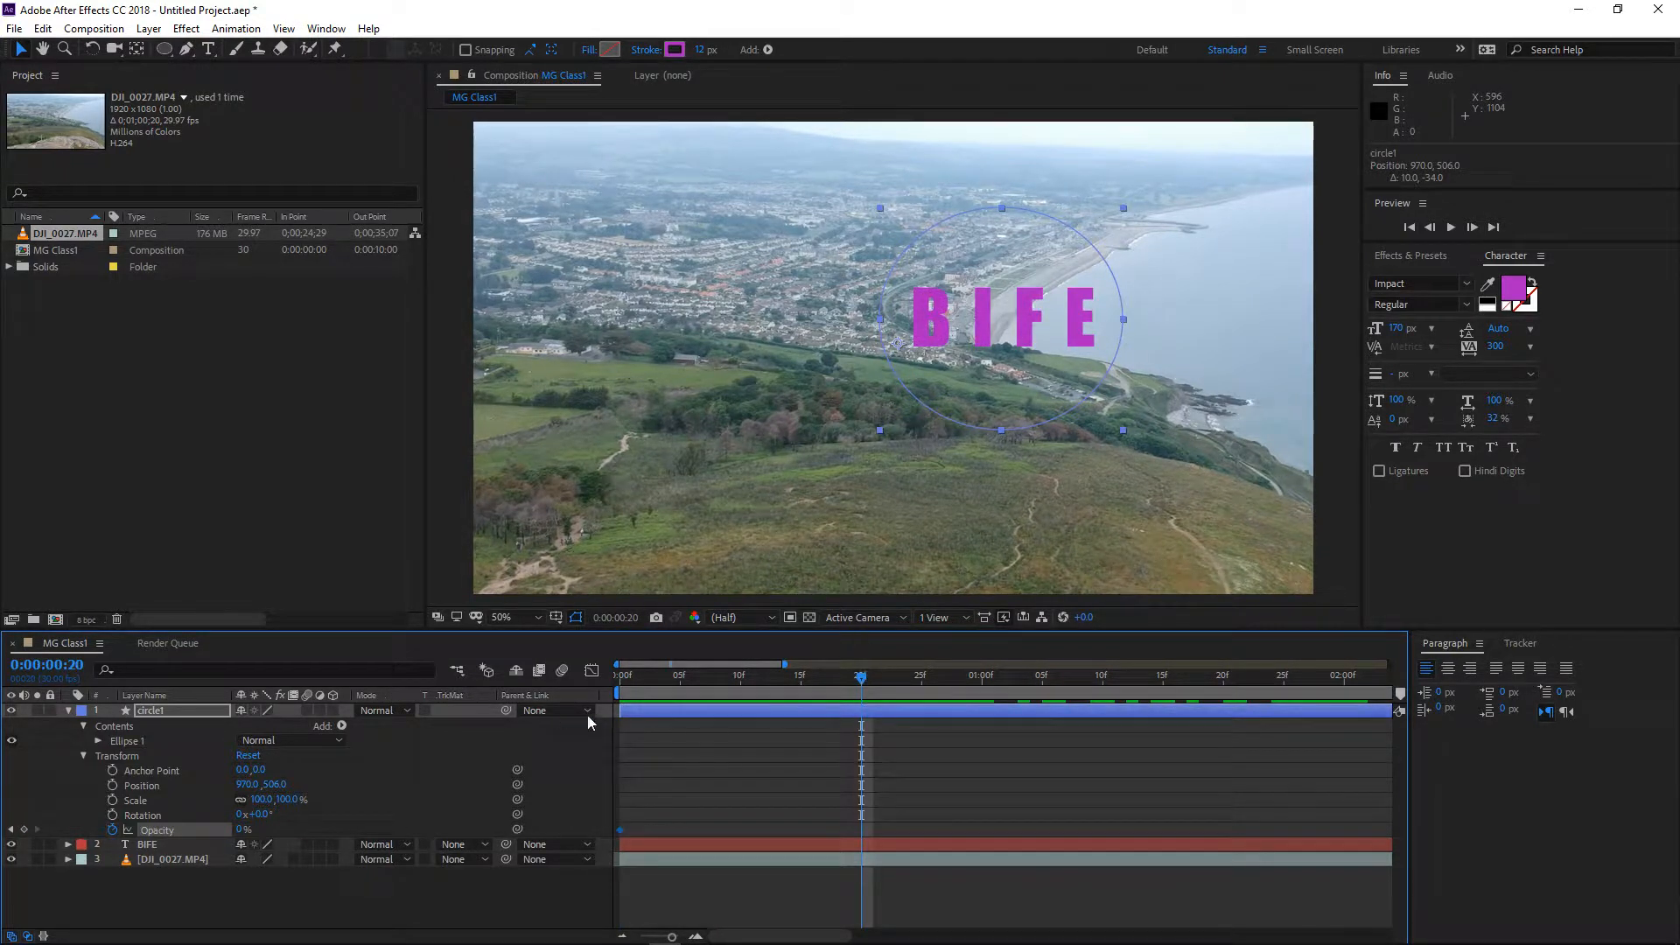
{"action": "left_click_drag", "start_coordinate": [237, 830], "coordinate": [354, 835]}
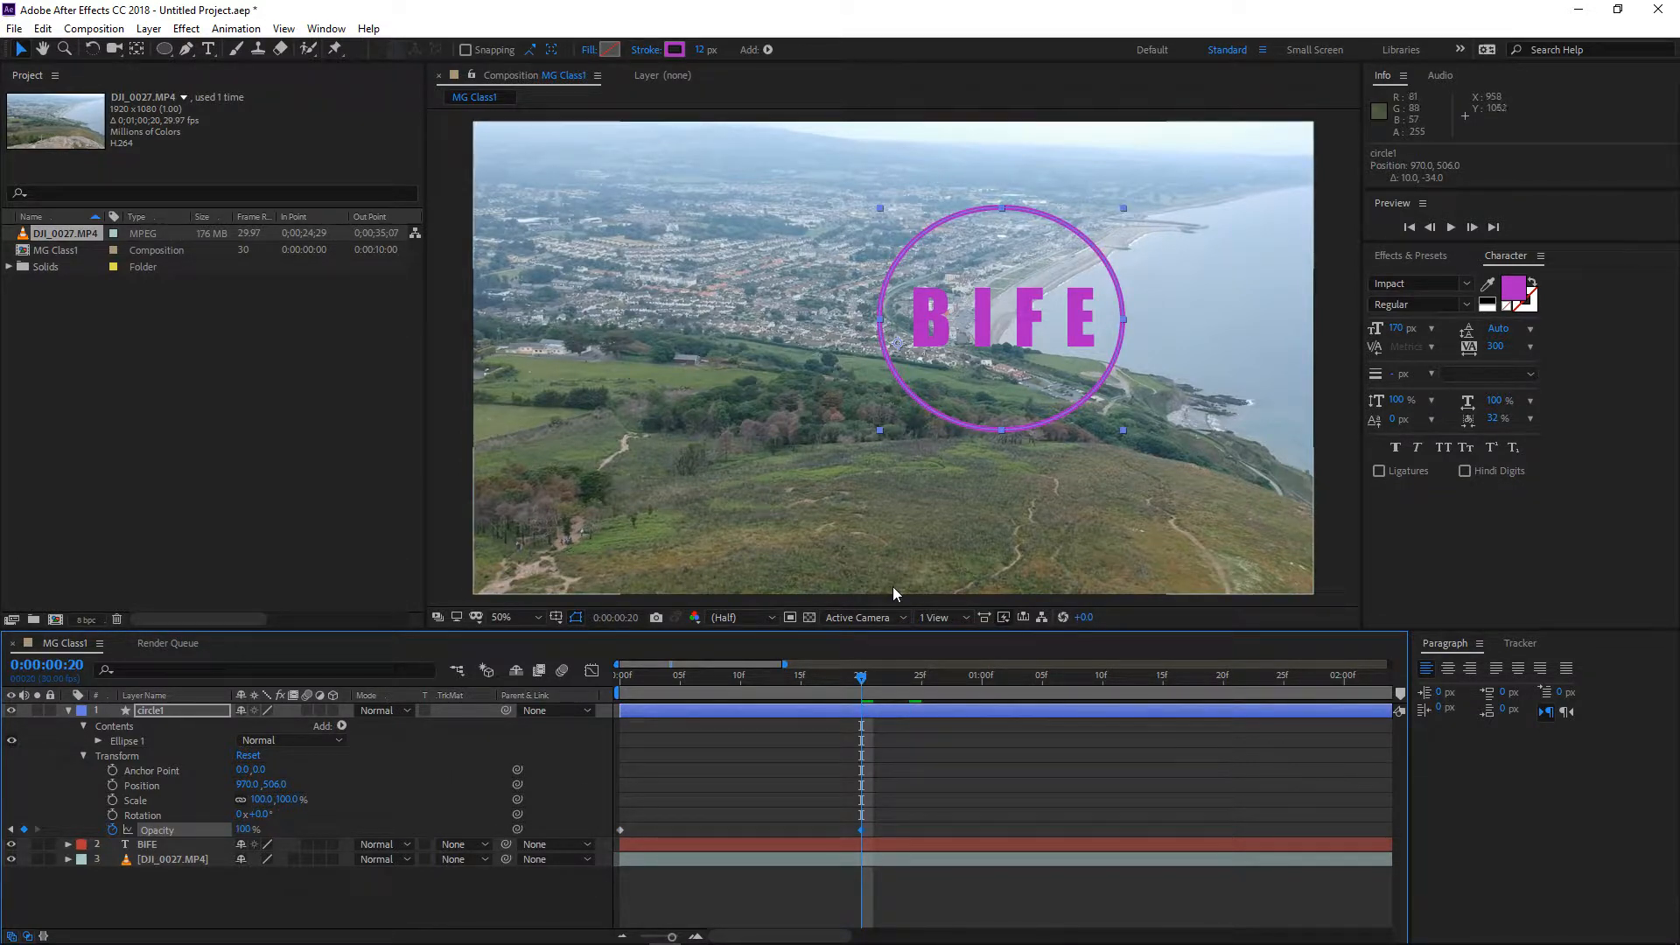
Return to the first frame and set the circle1 layer's scale to 20%
{"action": "left_click_drag", "start_coordinate": [784, 674], "coordinate": [571, 673]}
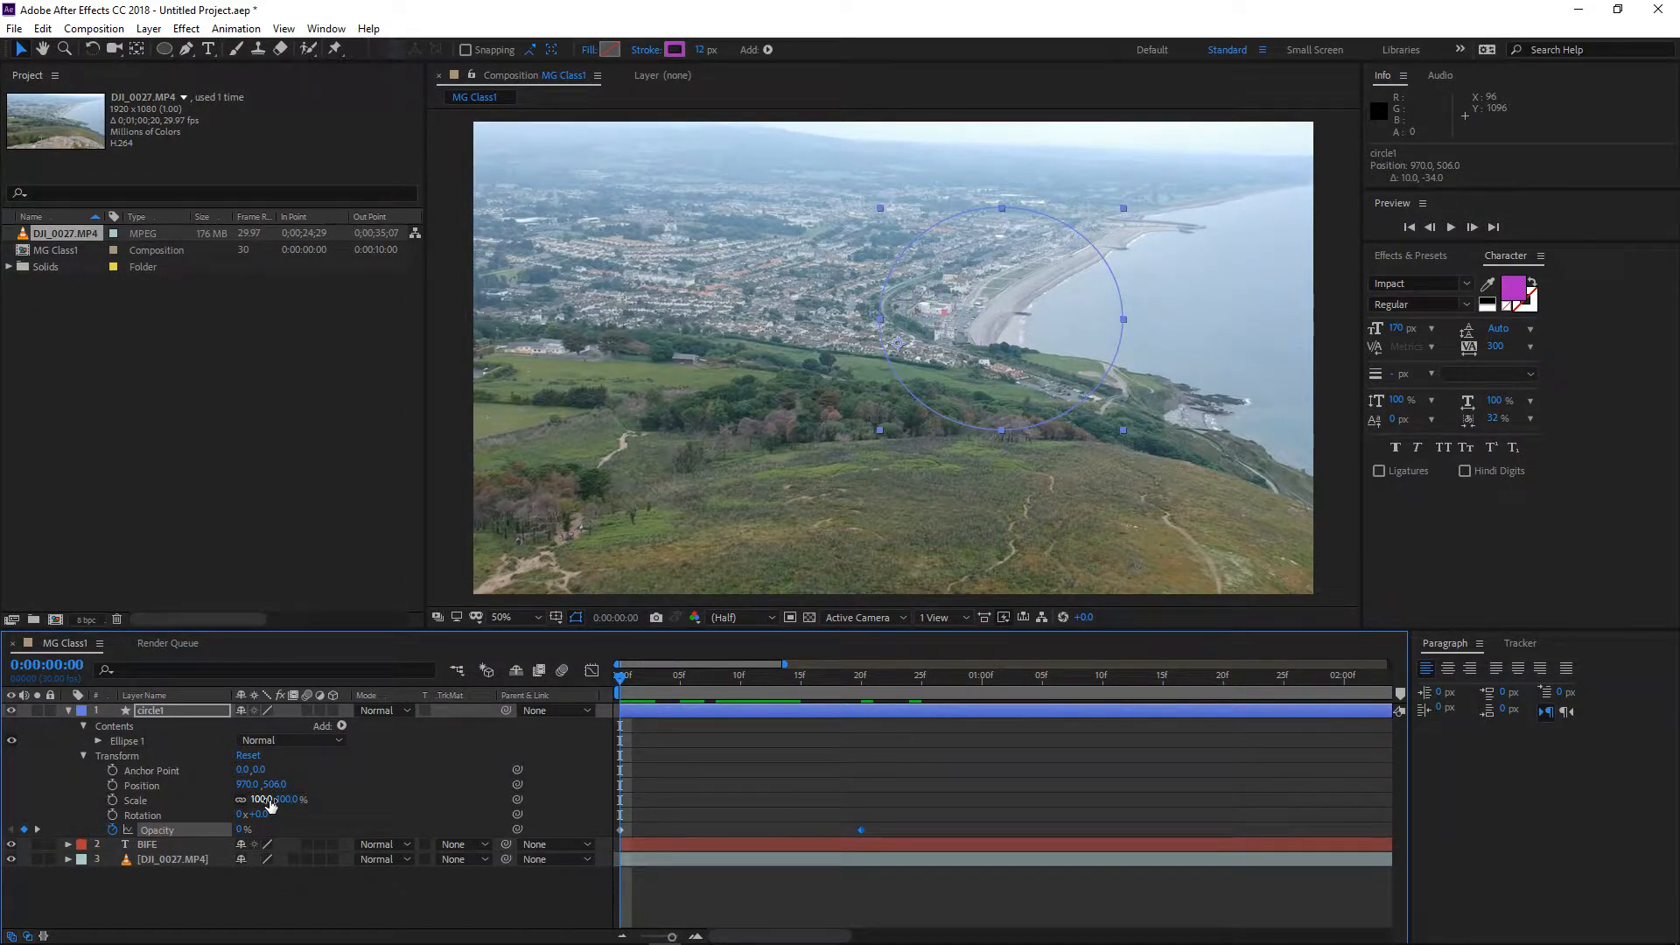
{"action": "left_click", "coordinate": [262, 799]}
{"action": "type", "text": "20"}
{"action": "key", "text": "Return"}
At 0:00:00:20, move the small circle between the I and F of the title by setting its position to 1170, 454
{"action": "left_click_drag", "start_coordinate": [641, 694], "coordinate": [862, 697]}
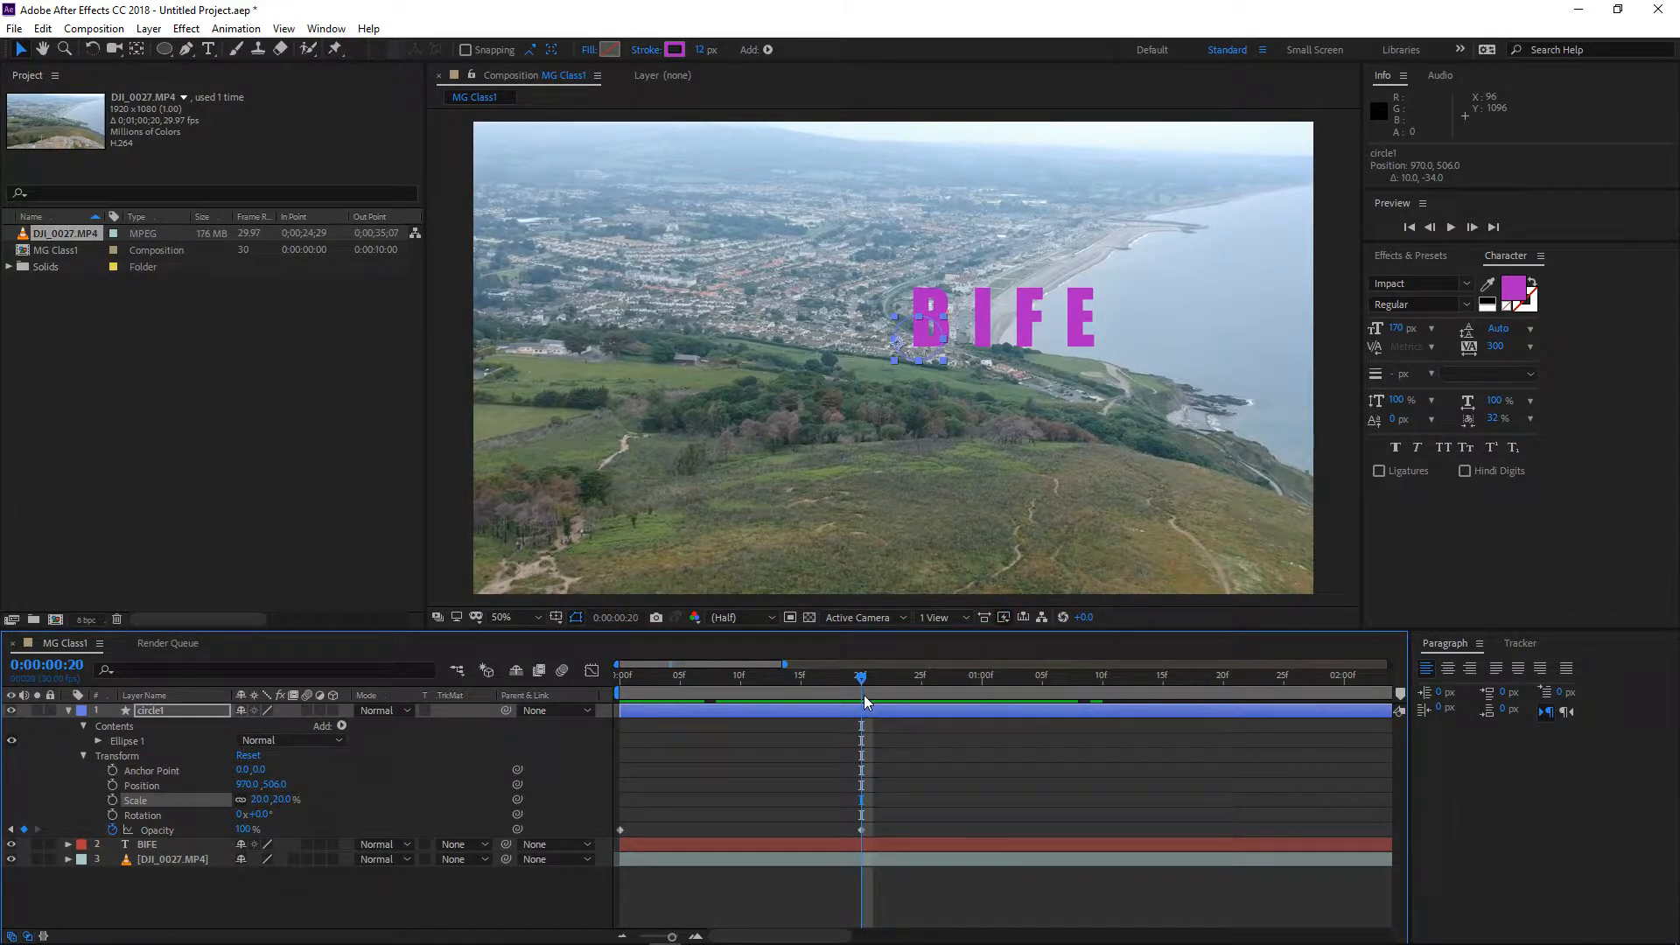
{"action": "key", "text": "period"}
{"action": "key", "text": "period"}
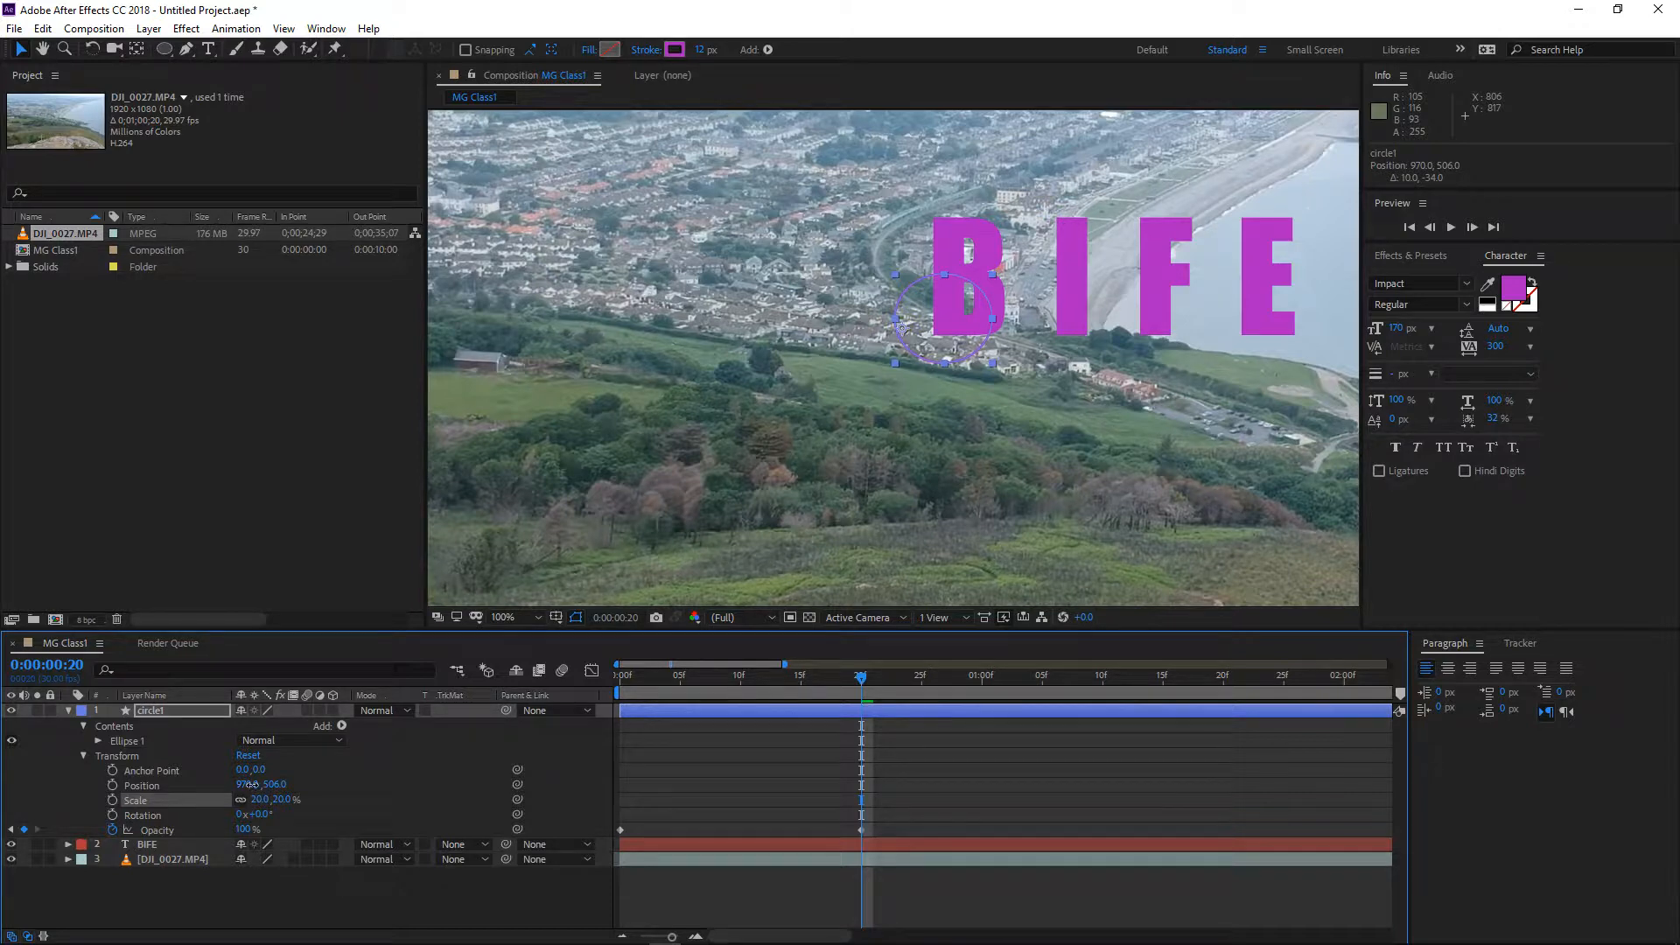
{"action": "left_click_drag", "start_coordinate": [251, 785], "coordinate": [412, 768]}
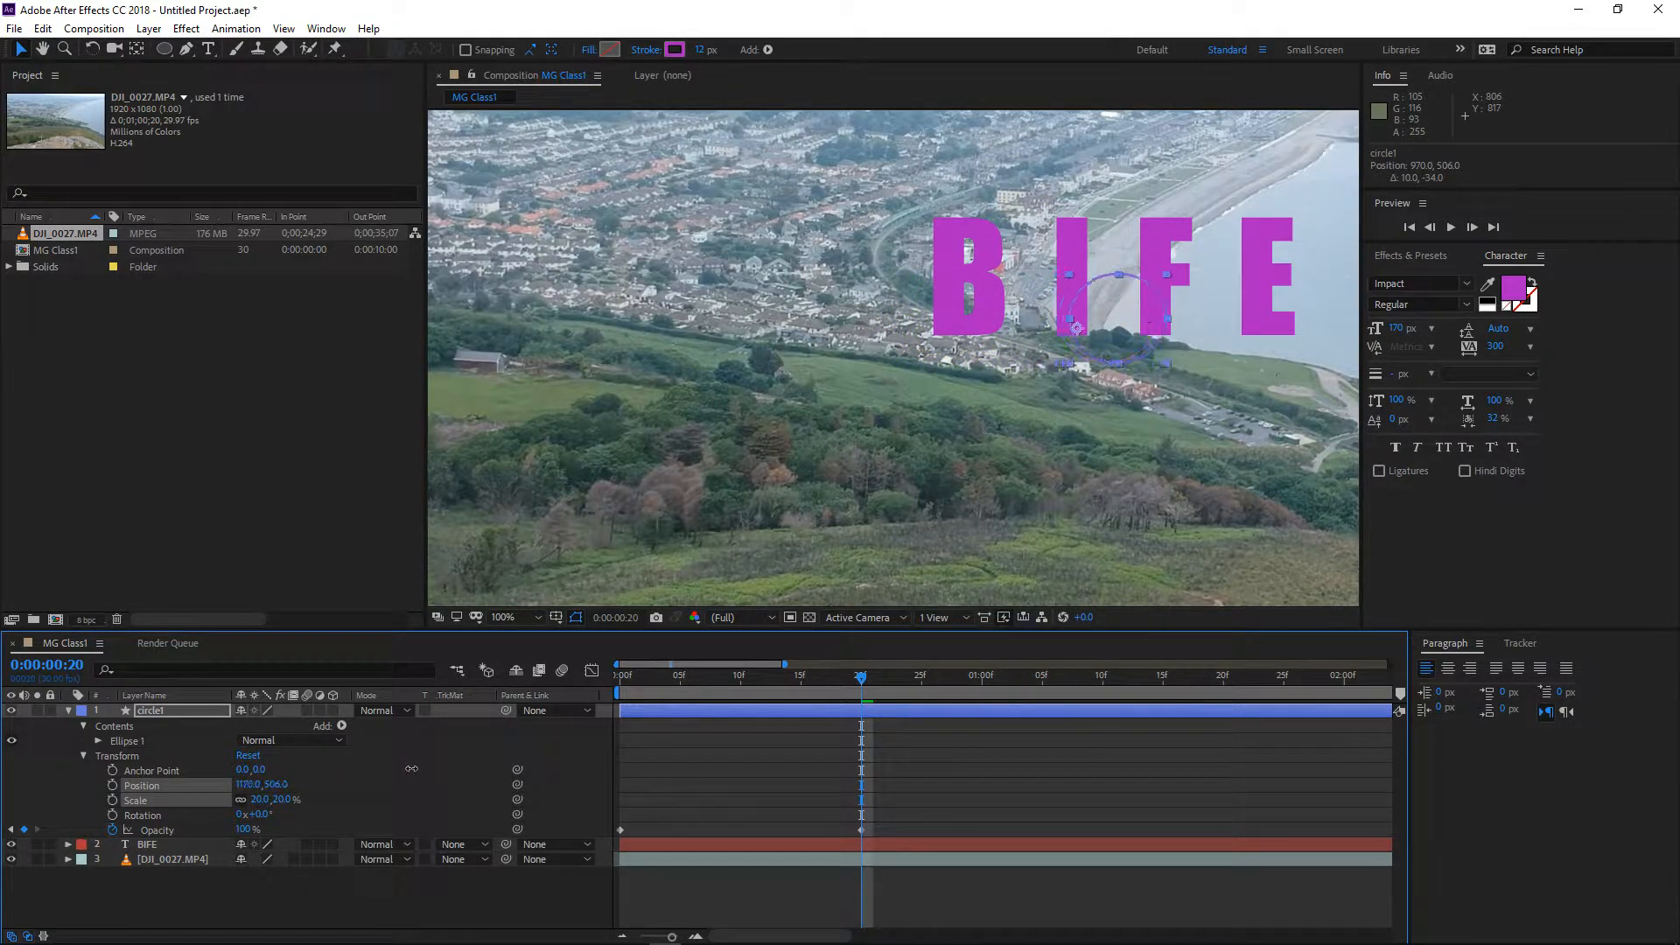
{"action": "left_click_drag", "start_coordinate": [273, 784], "coordinate": [226, 784]}
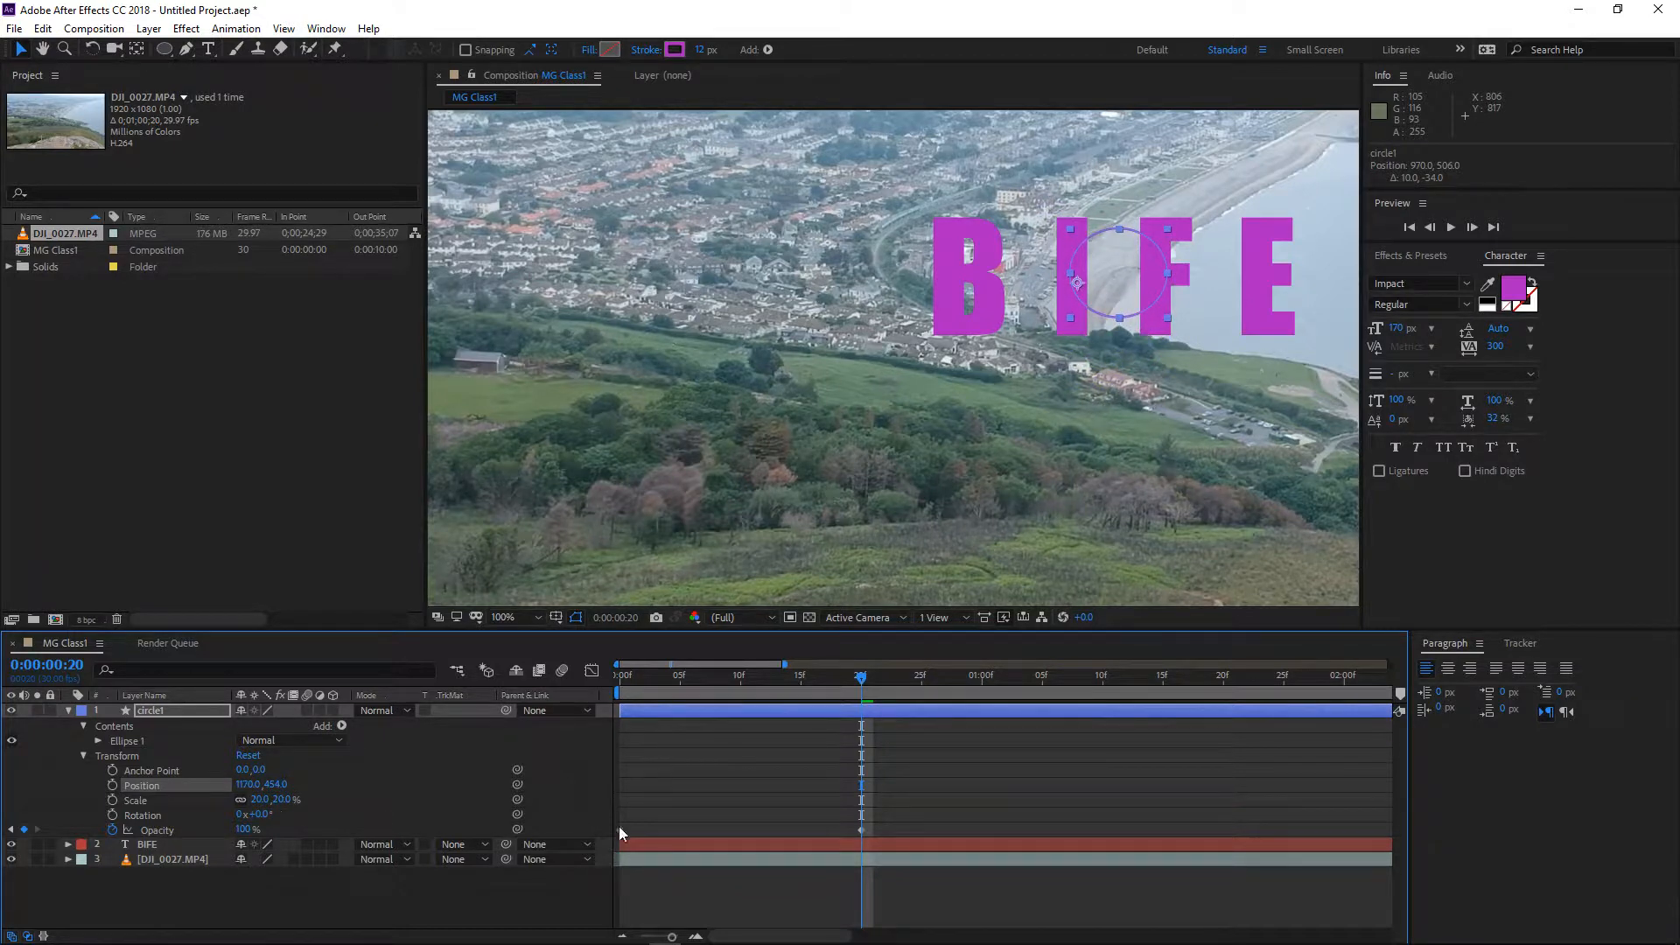
Keyframe circle1's scale at 20% on 0:00:00:19 and at 37% on the last frame, 0:00:09:29
{"action": "mouse_move", "coordinate": [842, 684]}
{"action": "left_mouse_down"}
{"action": "mouse_move", "coordinate": [623, 678]}
{"action": "mouse_move", "coordinate": [860, 679]}
{"action": "mouse_move", "coordinate": [851, 708]}
{"action": "mouse_move", "coordinate": [849, 682]}
{"action": "left_mouse_up"}
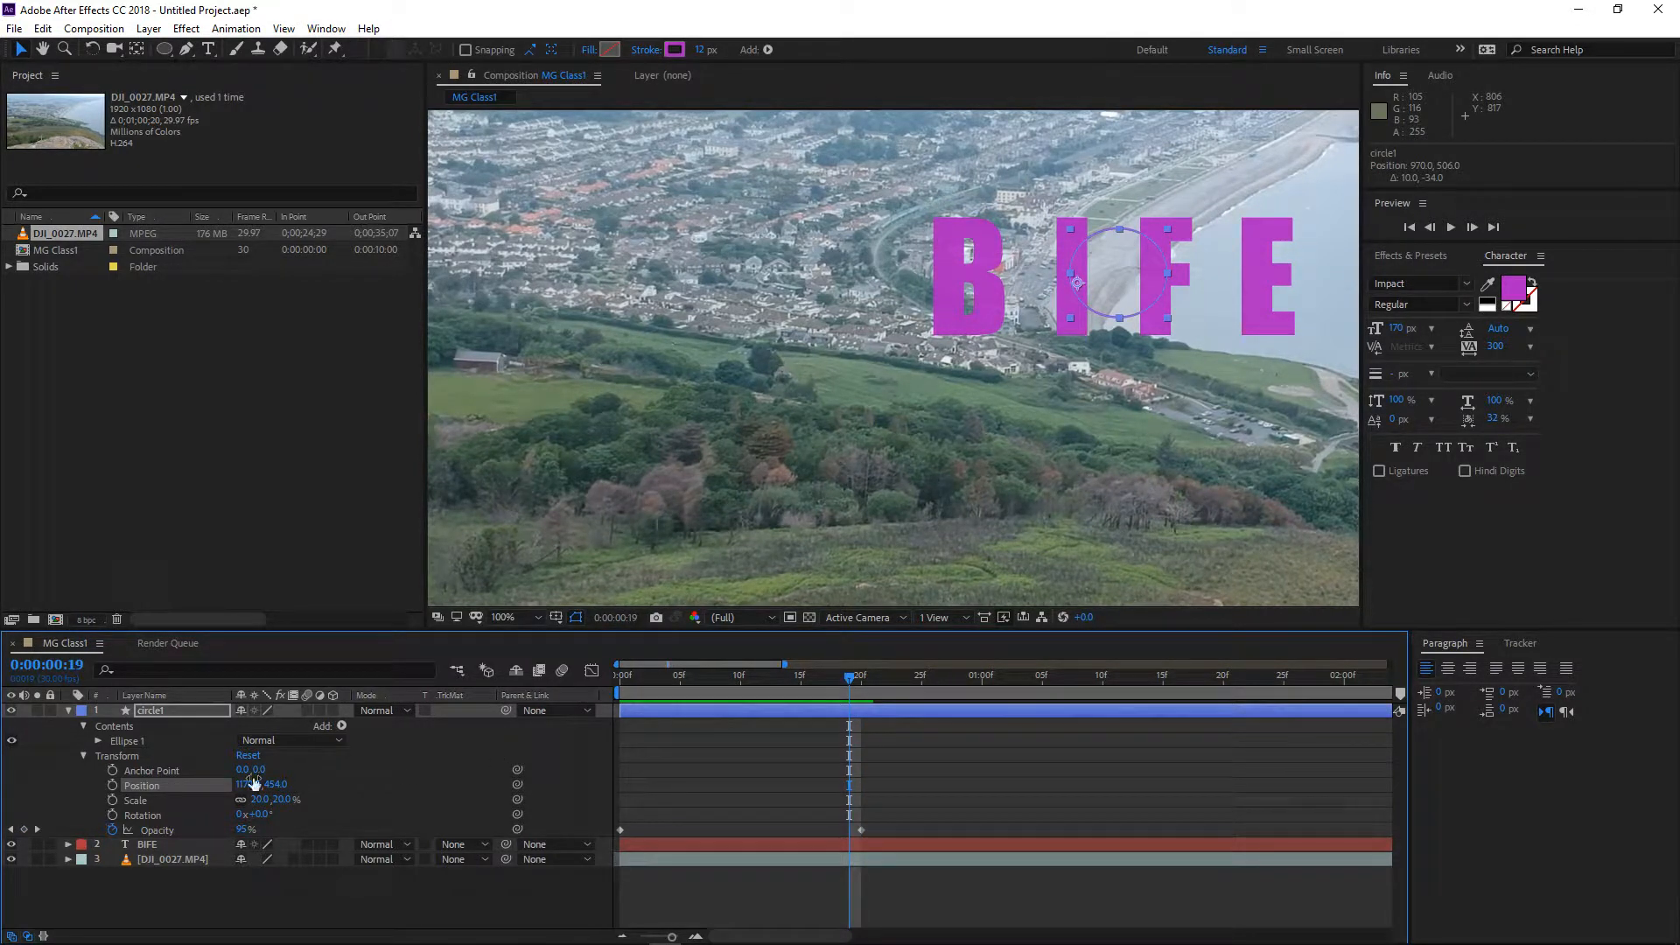
{"action": "left_click", "coordinate": [113, 801]}
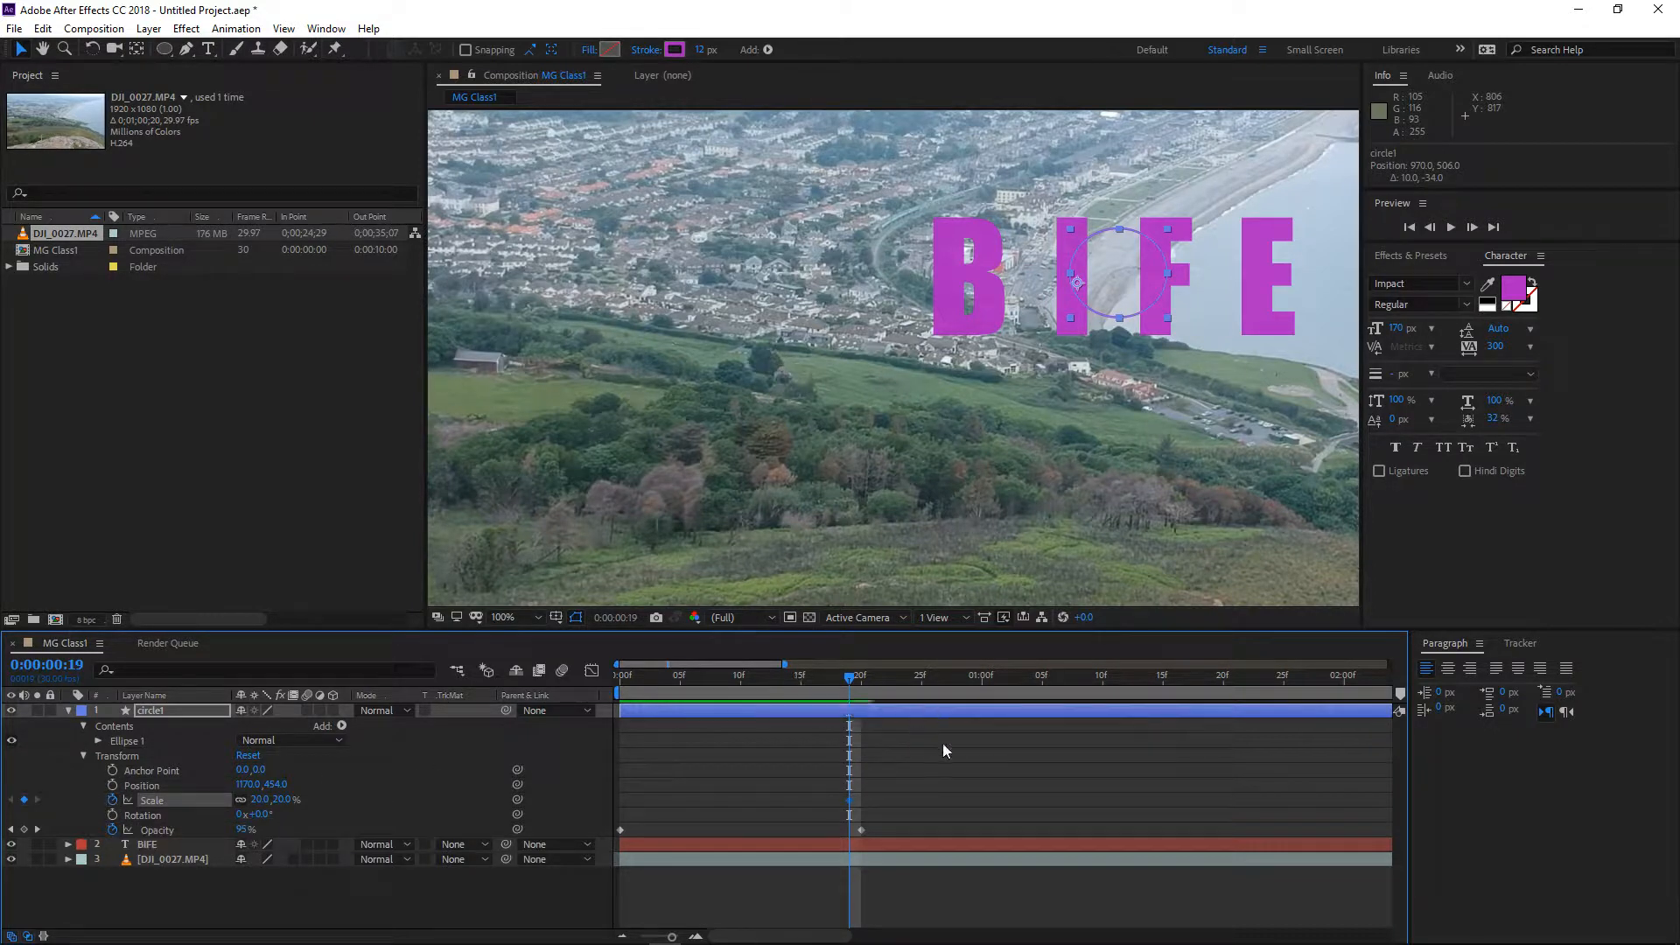
{"action": "left_click_drag", "start_coordinate": [969, 682], "coordinate": [1032, 685]}
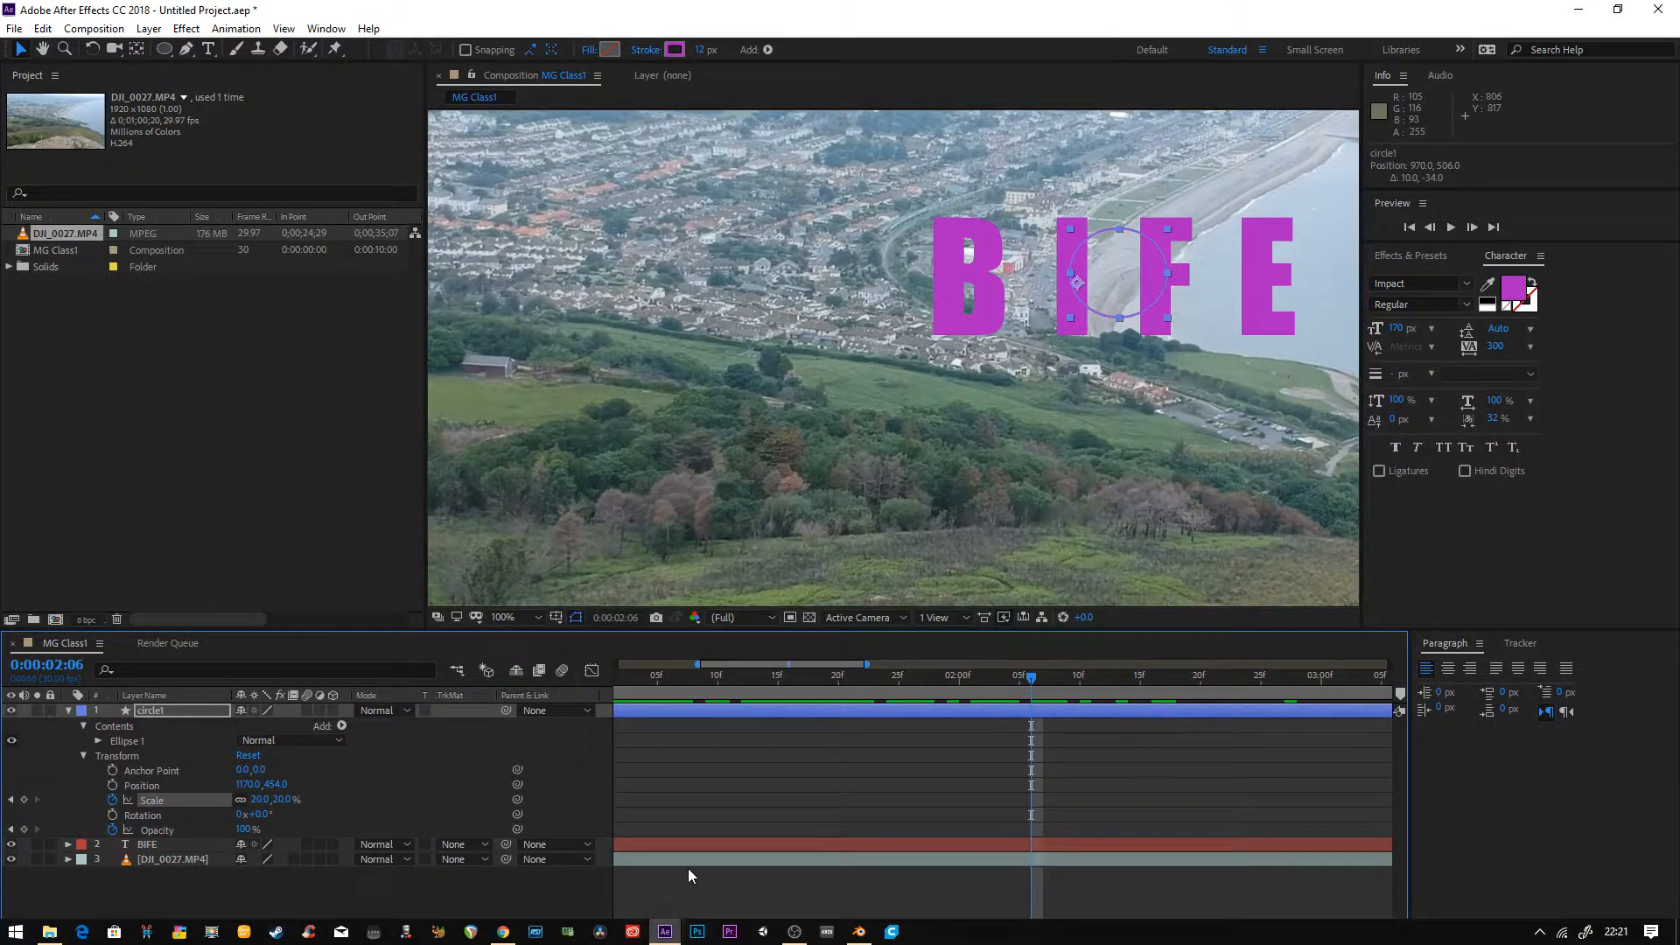
{"action": "left_click_drag", "start_coordinate": [672, 938], "coordinate": [620, 939]}
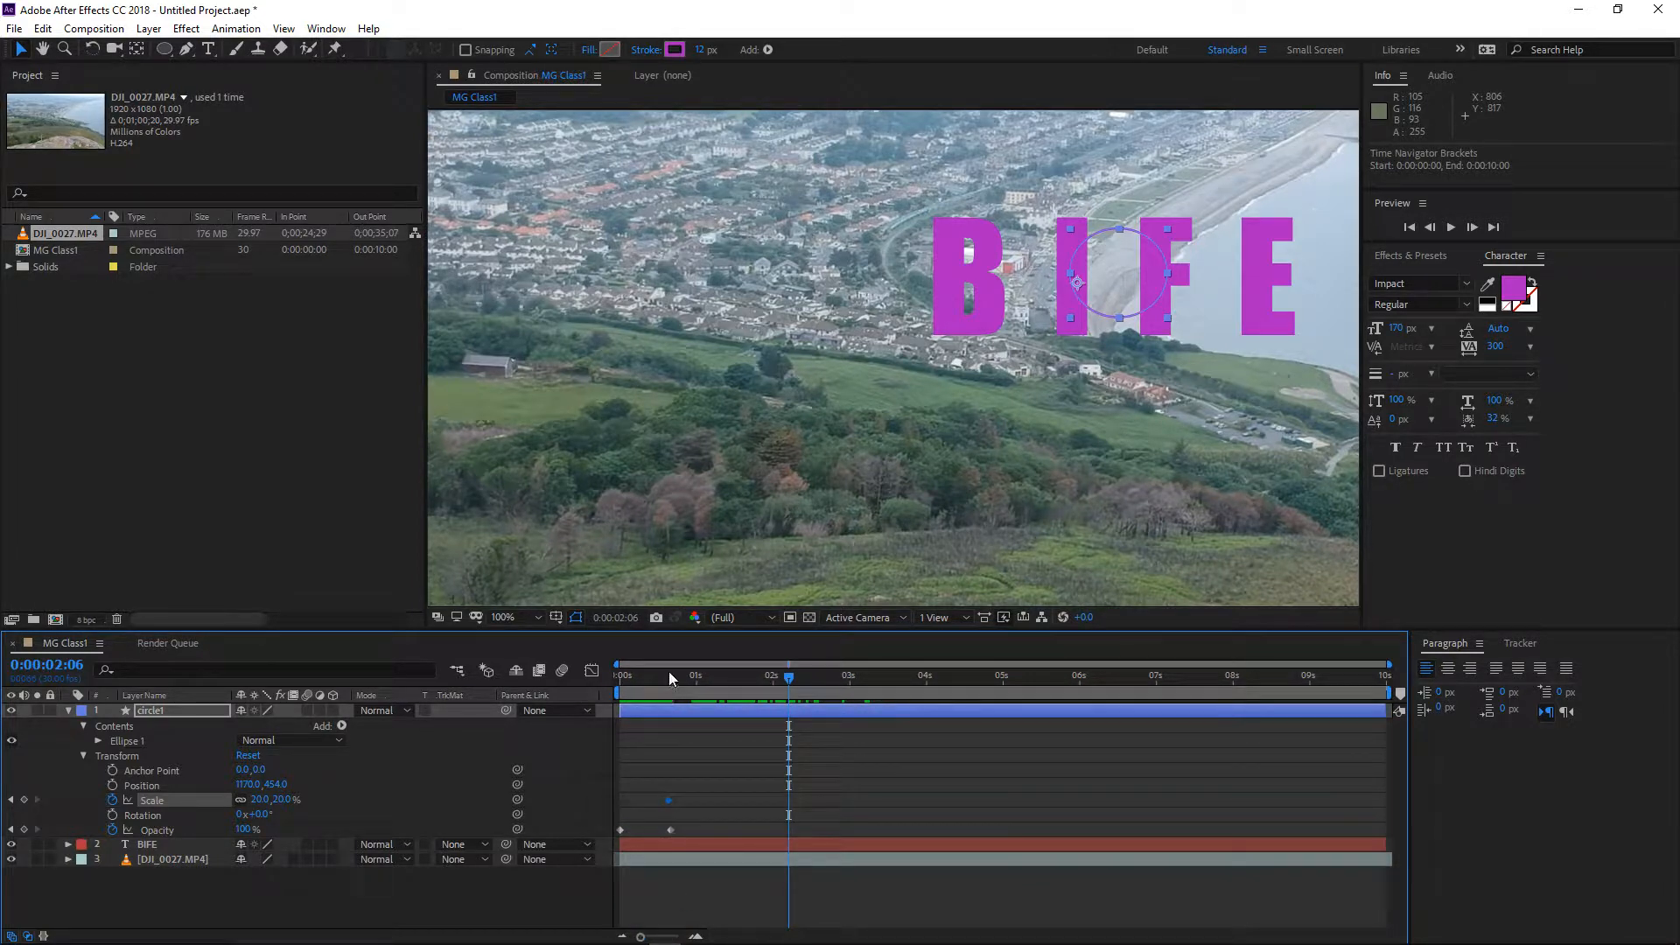
{"action": "left_click_drag", "start_coordinate": [672, 679], "coordinate": [1400, 683]}
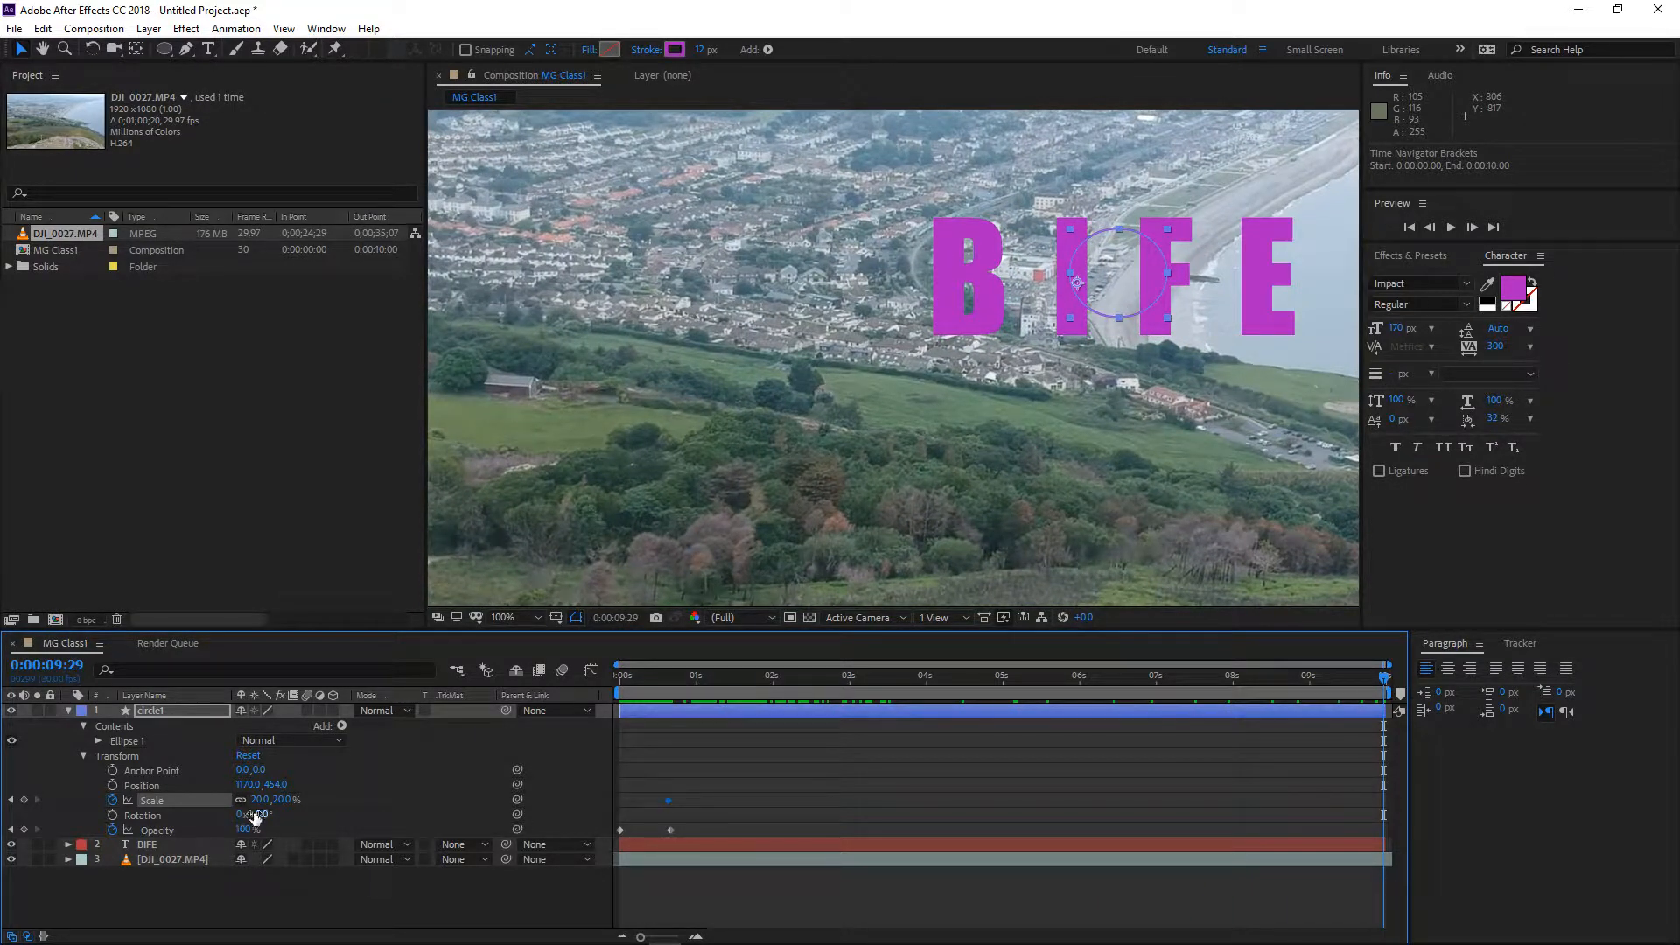
{"action": "mouse_move", "coordinate": [261, 803]}
{"action": "left_mouse_down"}
{"action": "mouse_move", "coordinate": [299, 801]}
{"action": "mouse_move", "coordinate": [249, 796]}
{"action": "mouse_move", "coordinate": [238, 784]}
{"action": "mouse_move", "coordinate": [289, 782]}
{"action": "mouse_move", "coordinate": [251, 780]}
{"action": "left_mouse_up"}
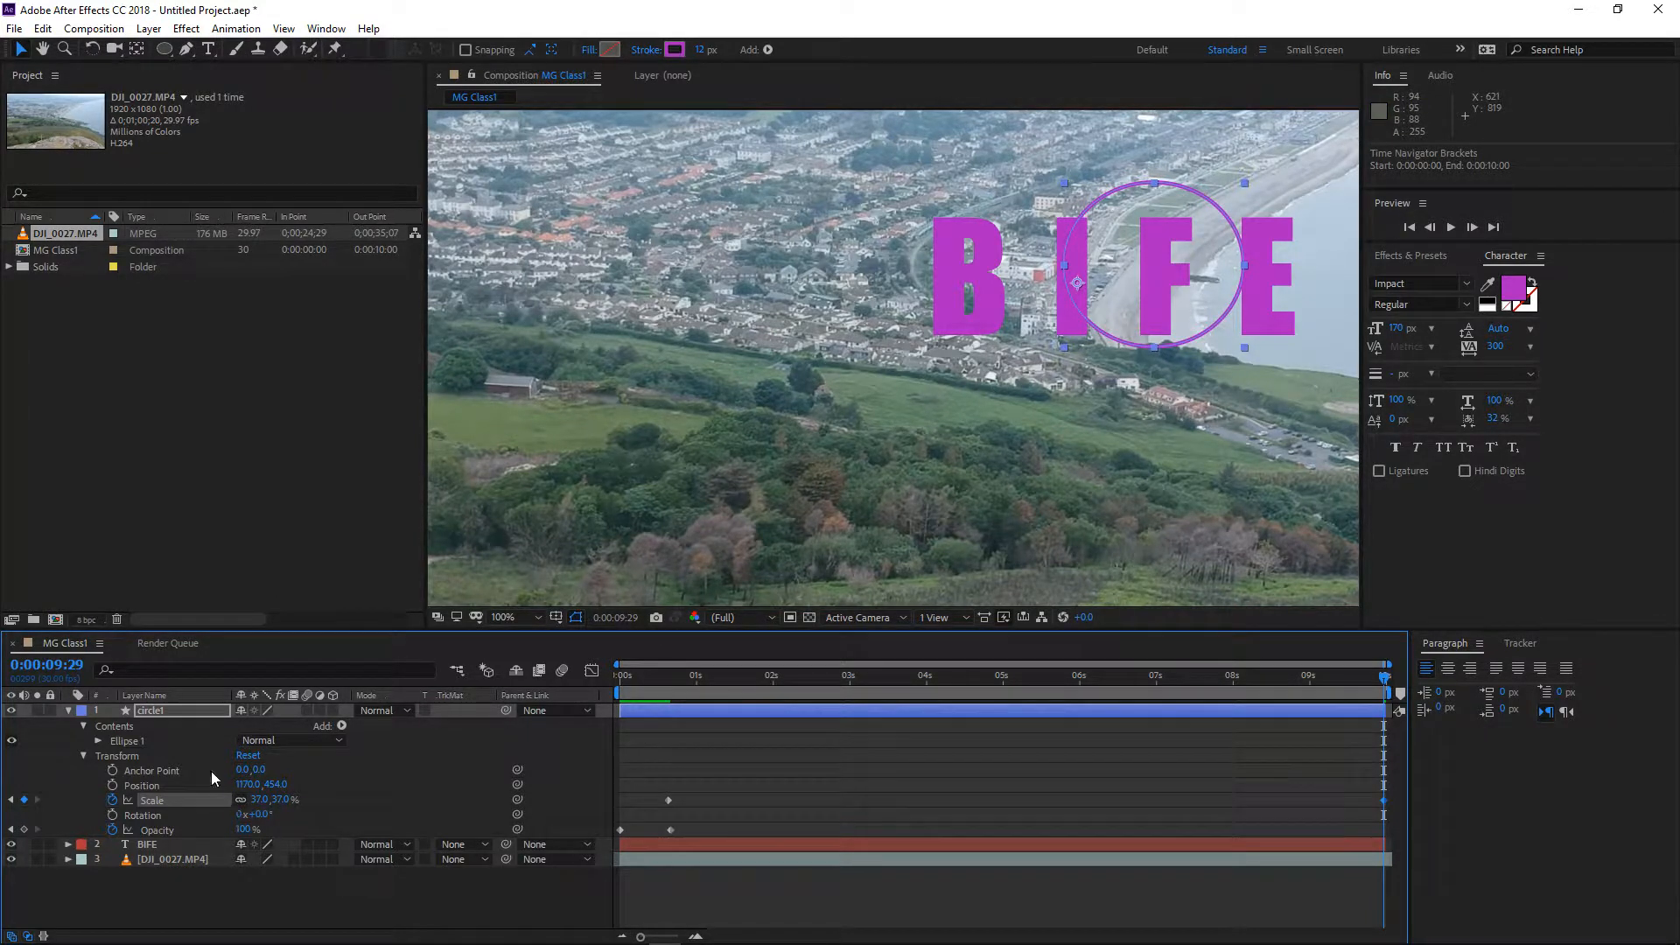
Center the circle on the BIFE text with anchor point 243, -49 and position 1214, 440, raising its last-frame scale to 84%
{"action": "left_click_drag", "start_coordinate": [248, 770], "coordinate": [412, 778]}
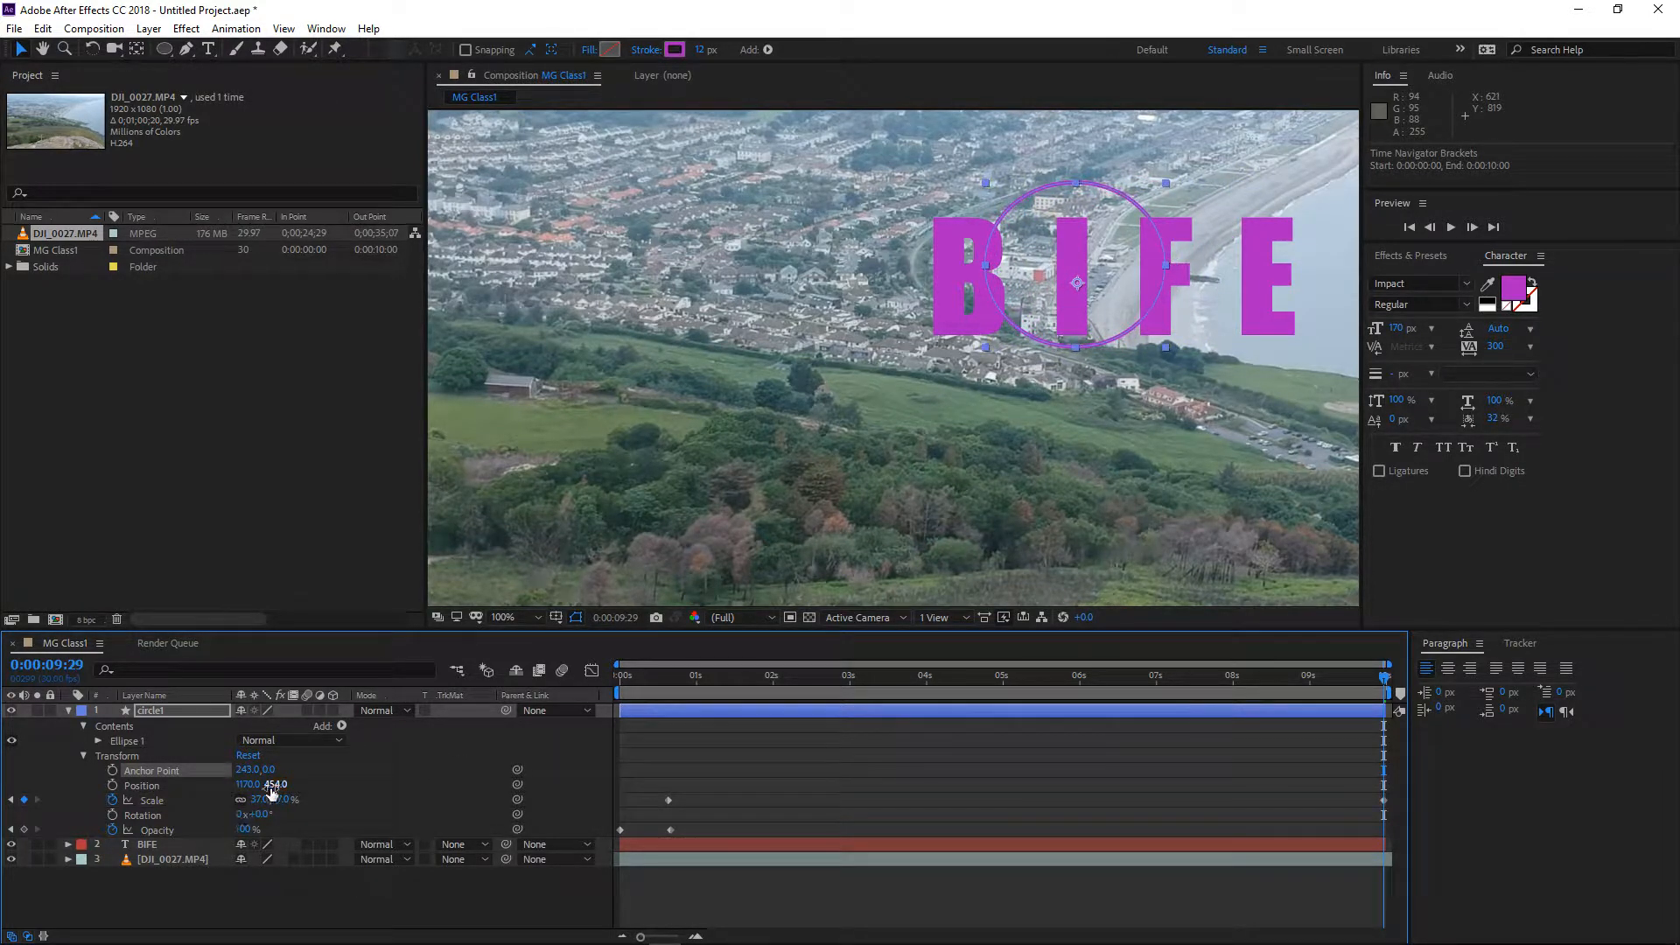
{"action": "left_click_drag", "start_coordinate": [272, 771], "coordinate": [247, 764]}
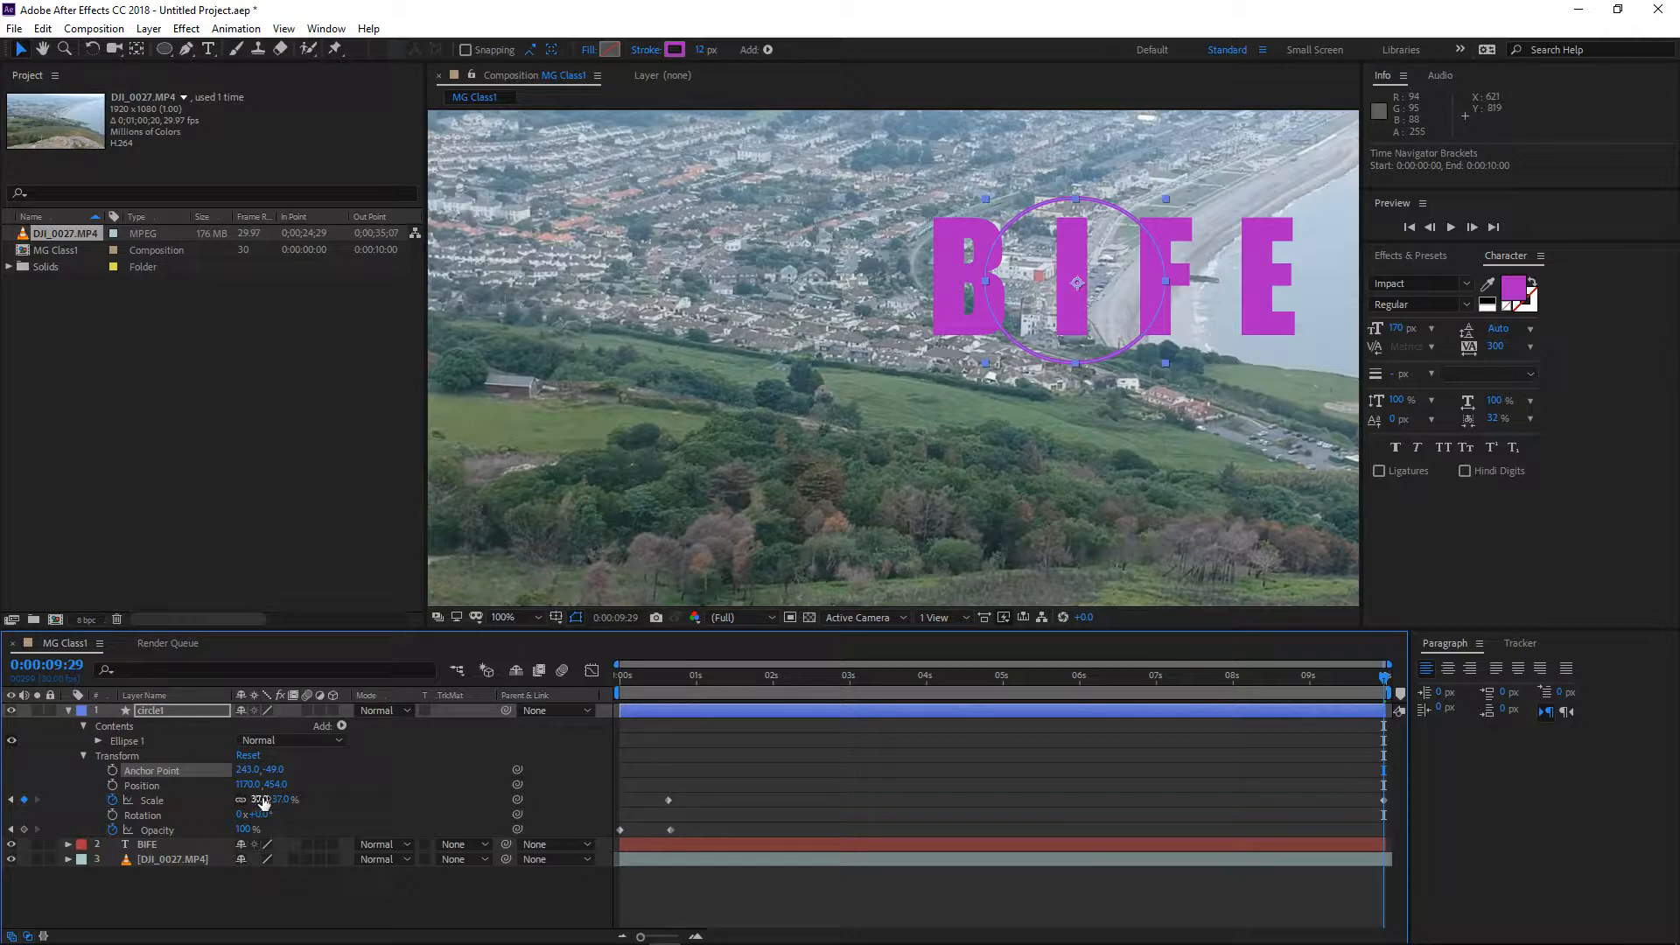
{"action": "mouse_move", "coordinate": [262, 799]}
{"action": "left_mouse_down"}
{"action": "mouse_move", "coordinate": [323, 799]}
{"action": "mouse_move", "coordinate": [278, 793]}
{"action": "left_mouse_up"}
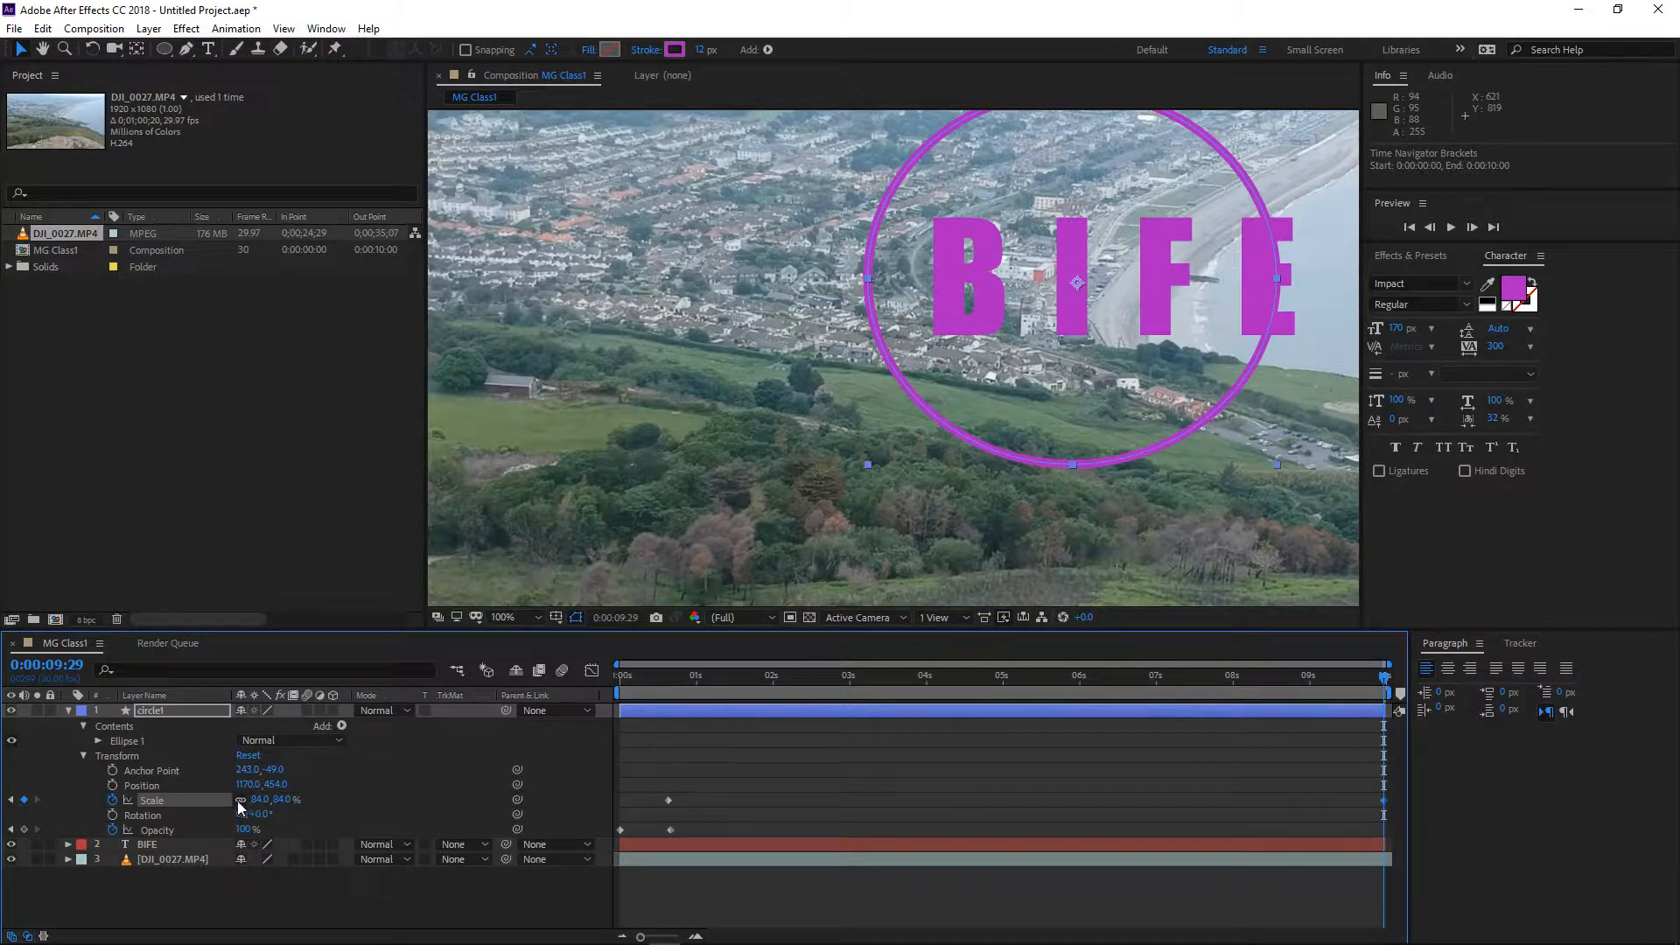
{"action": "mouse_move", "coordinate": [278, 784]}
{"action": "left_mouse_down"}
{"action": "mouse_move", "coordinate": [250, 784]}
{"action": "mouse_move", "coordinate": [279, 785]}
{"action": "left_mouse_up"}
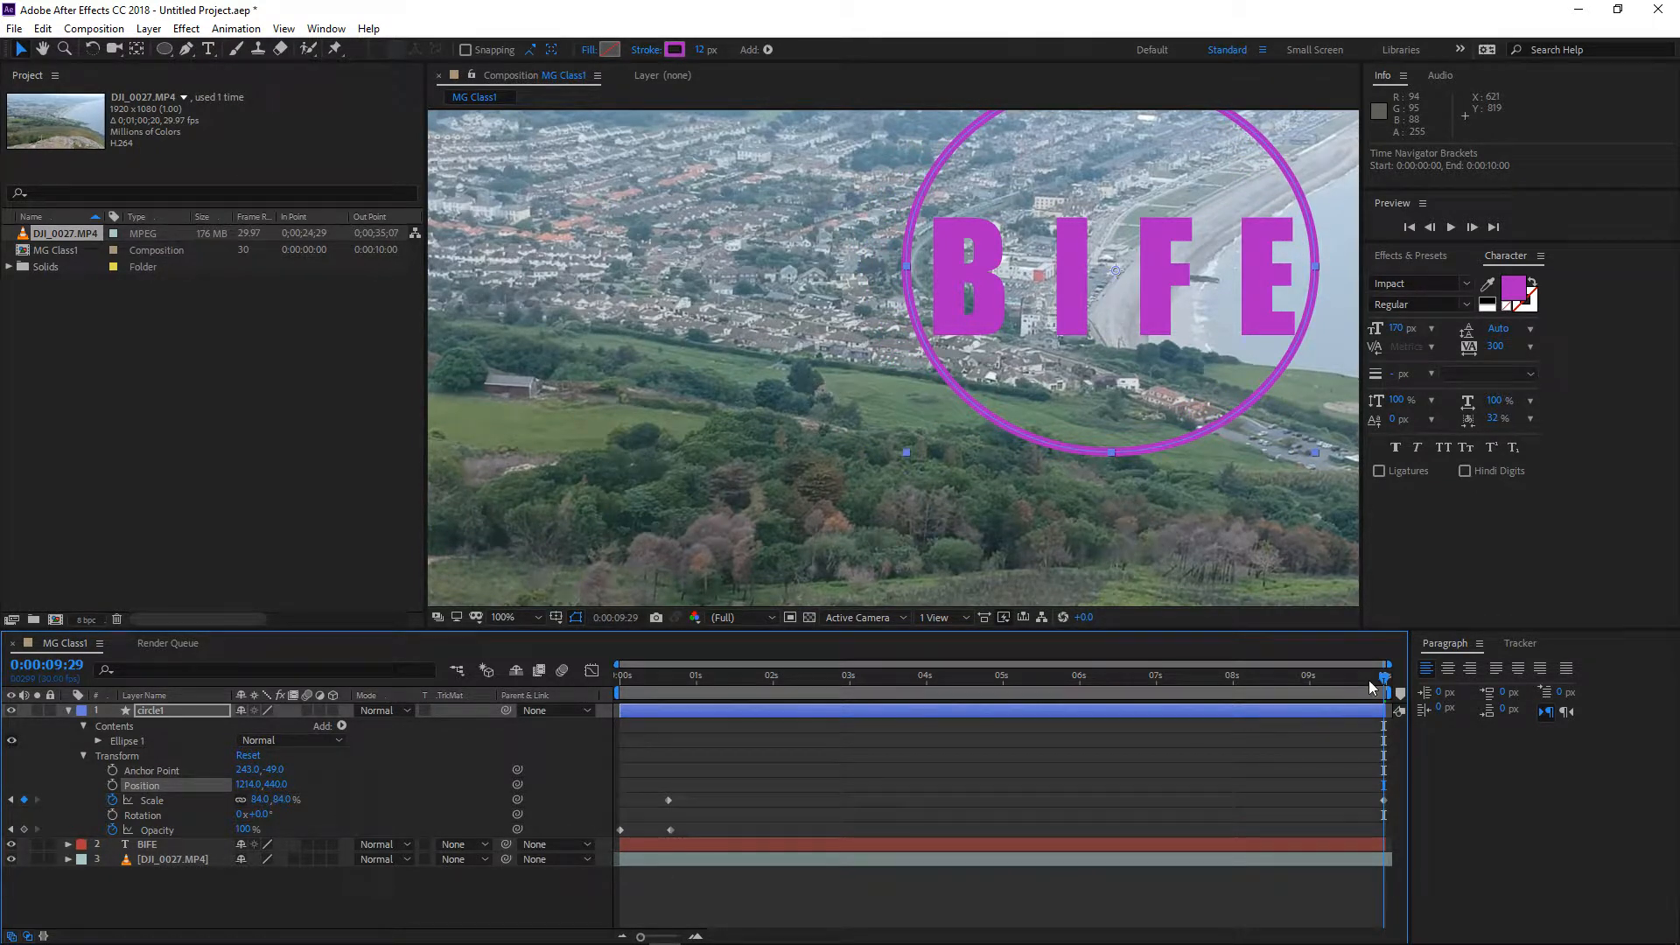
Enlarge circle1's scale keyframe at 0:00:09:29 to 451% so the circle grows beyond the frame
{"action": "left_click_drag", "start_coordinate": [1369, 680], "coordinate": [1417, 702]}
{"action": "left_click_drag", "start_coordinate": [281, 806], "coordinate": [466, 805]}
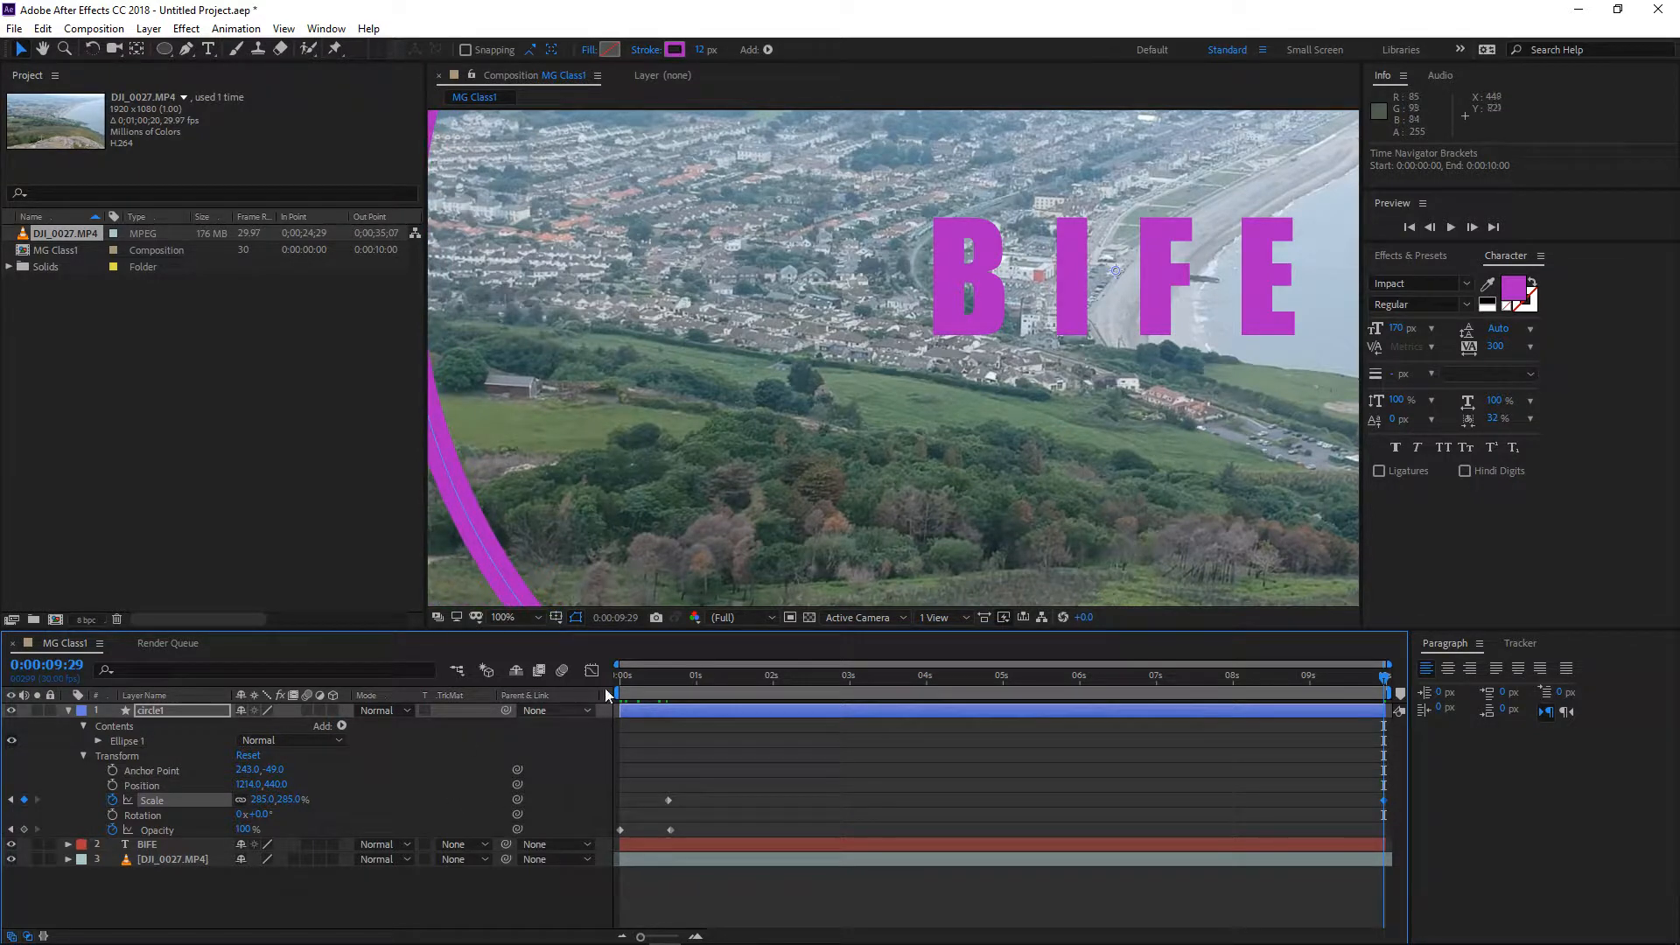
{"action": "key", "text": "comma"}
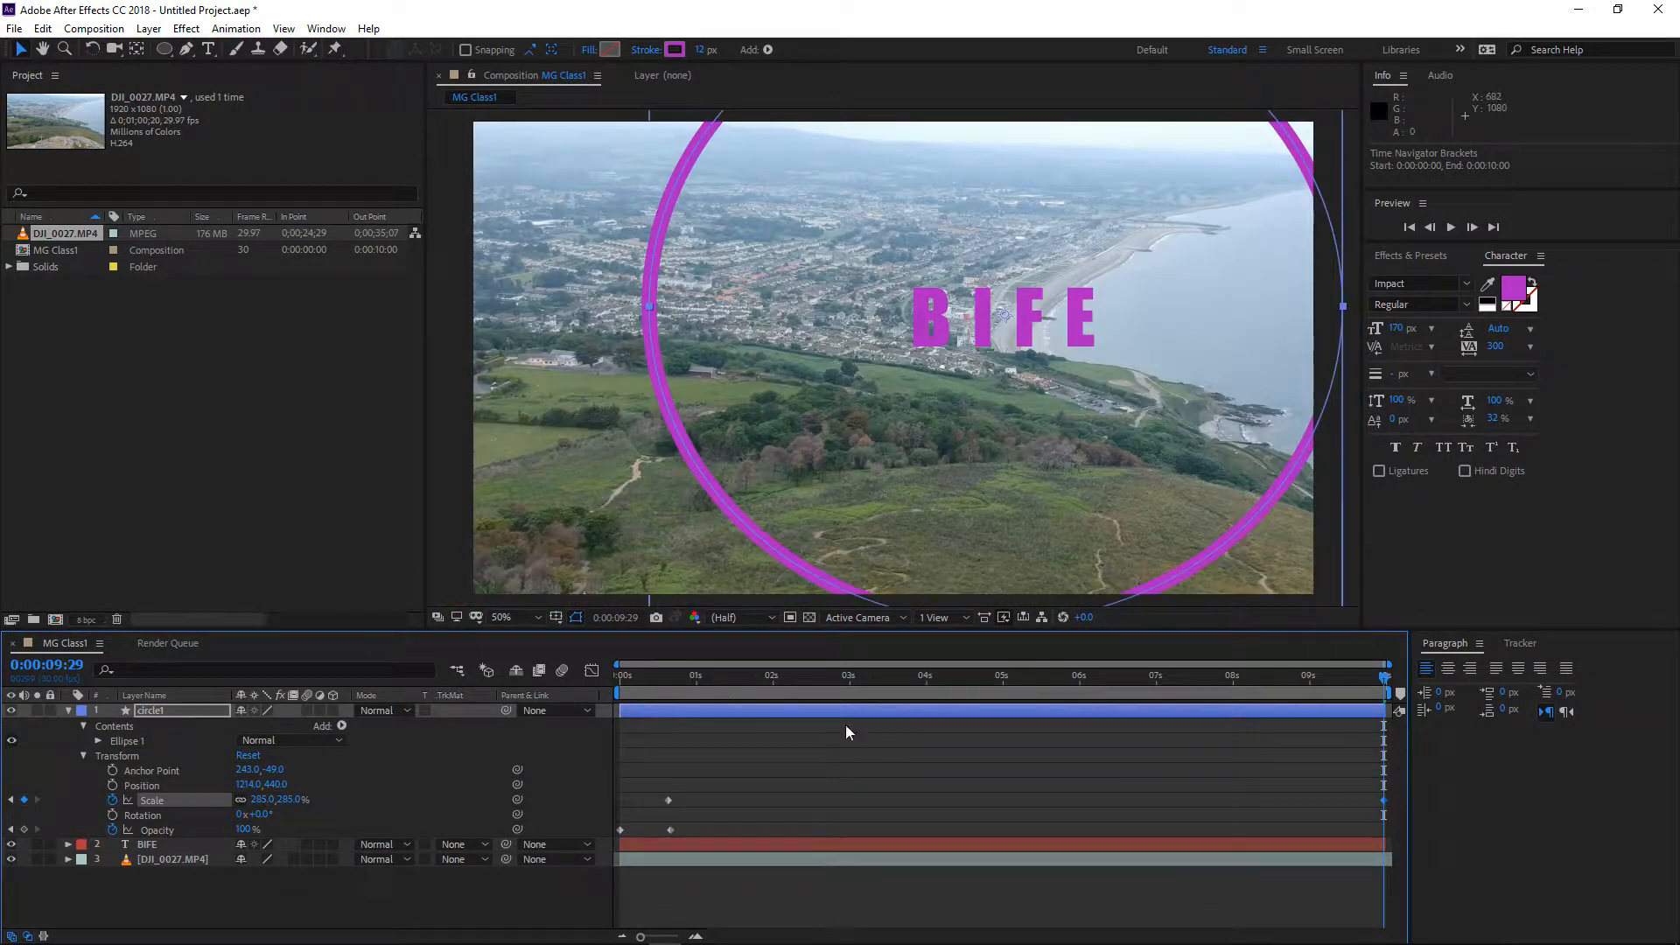
{"action": "left_click_drag", "start_coordinate": [295, 799], "coordinate": [481, 816]}
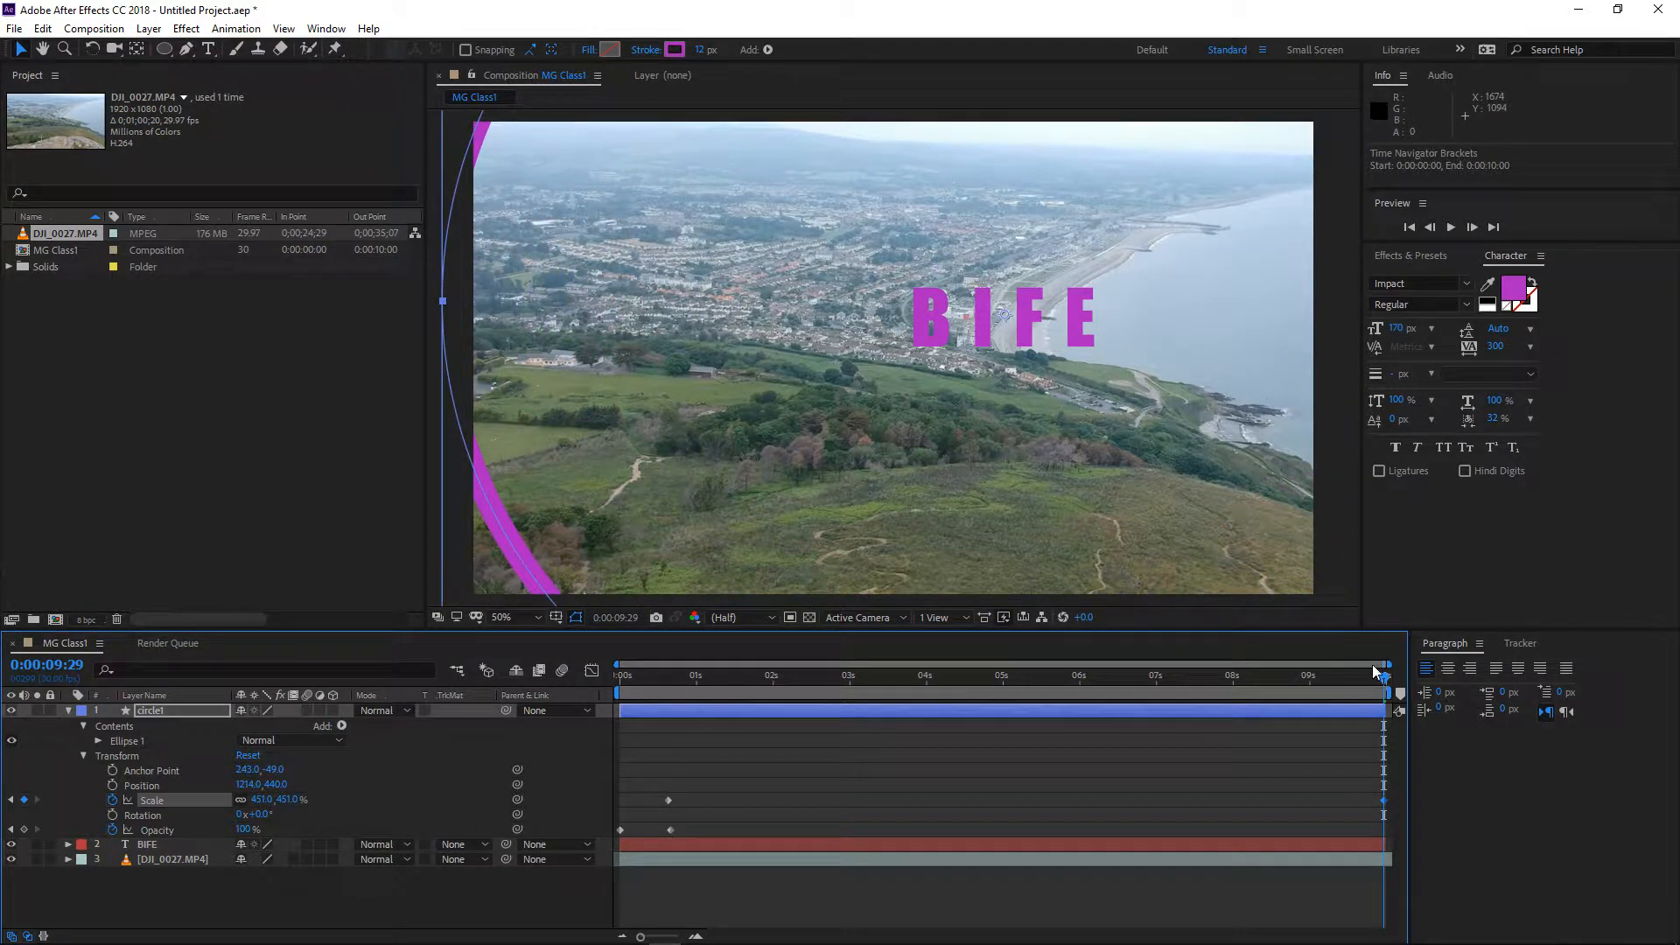
Preview the circle's fade-in and growth from the start of the composition
{"action": "left_click_drag", "start_coordinate": [1378, 673], "coordinate": [407, 637]}
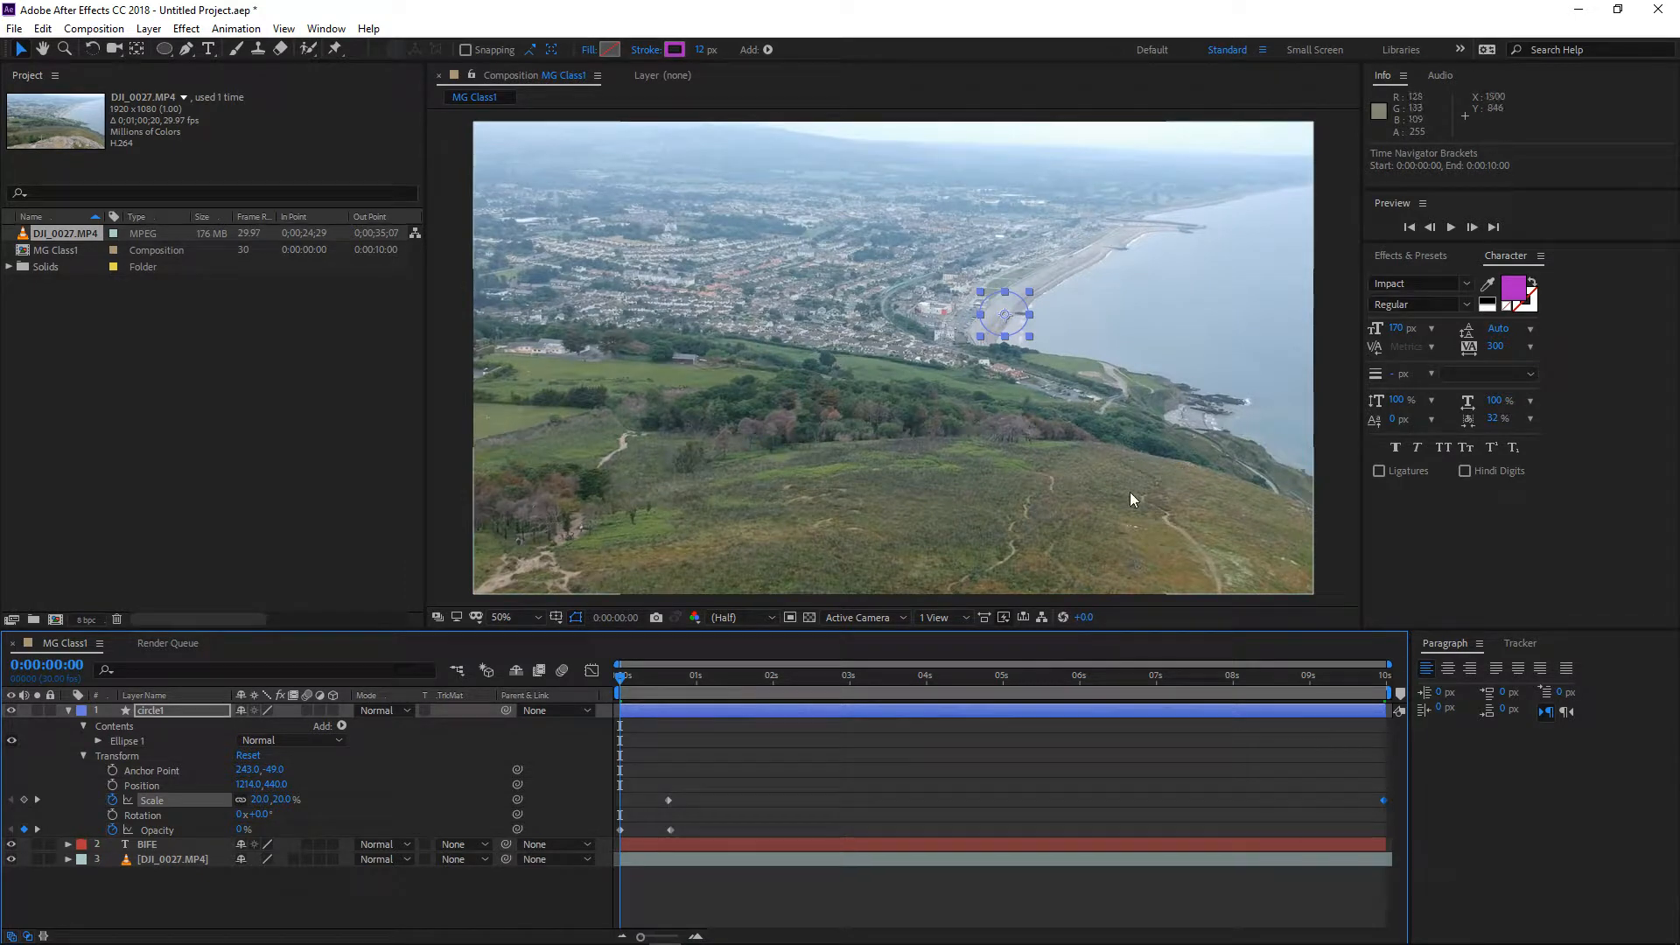
{"action": "key", "text": "space"}
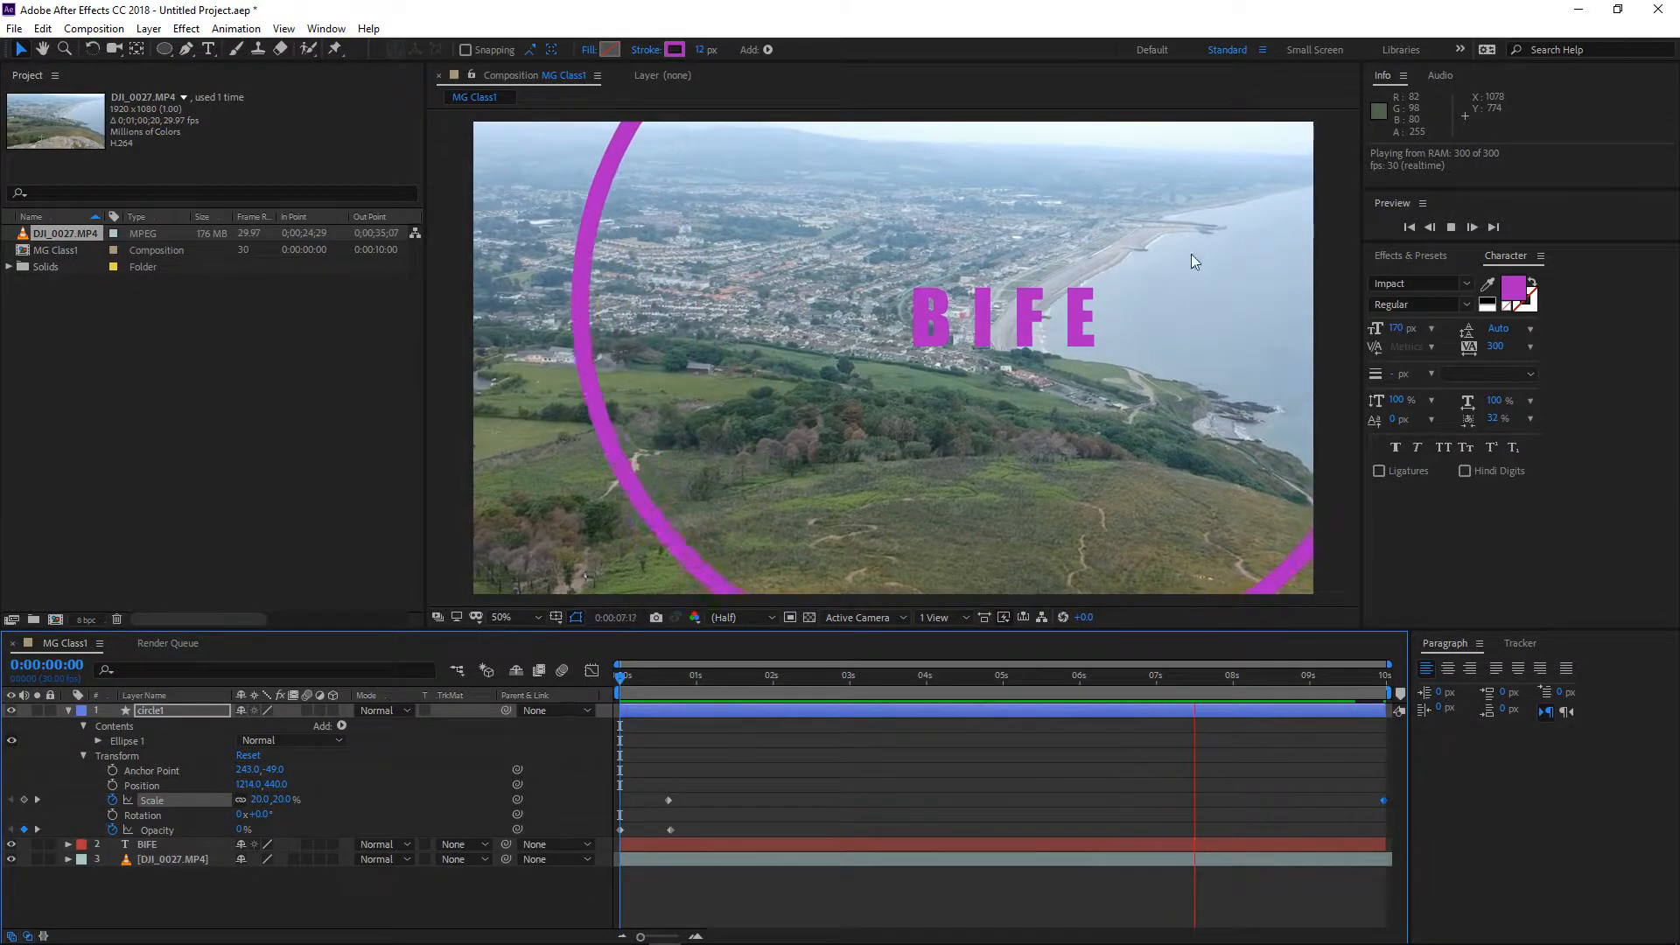
{"action": "key", "text": "space"}
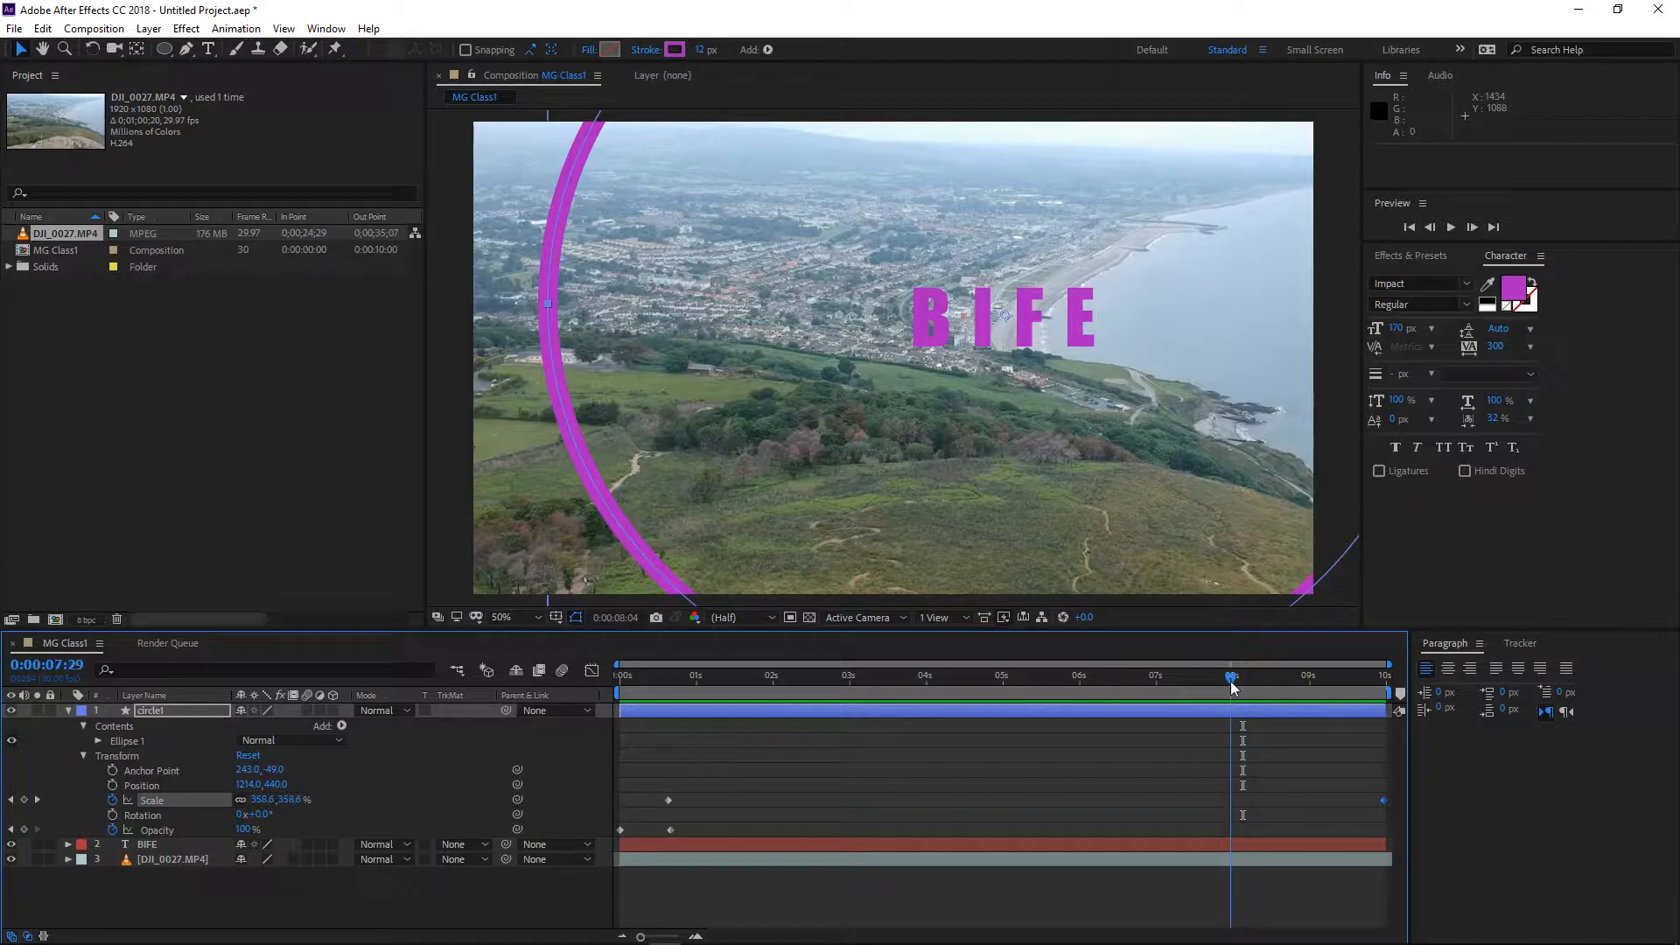
{"action": "left_click_drag", "start_coordinate": [1252, 686], "coordinate": [622, 686]}
{"action": "key", "text": "space"}
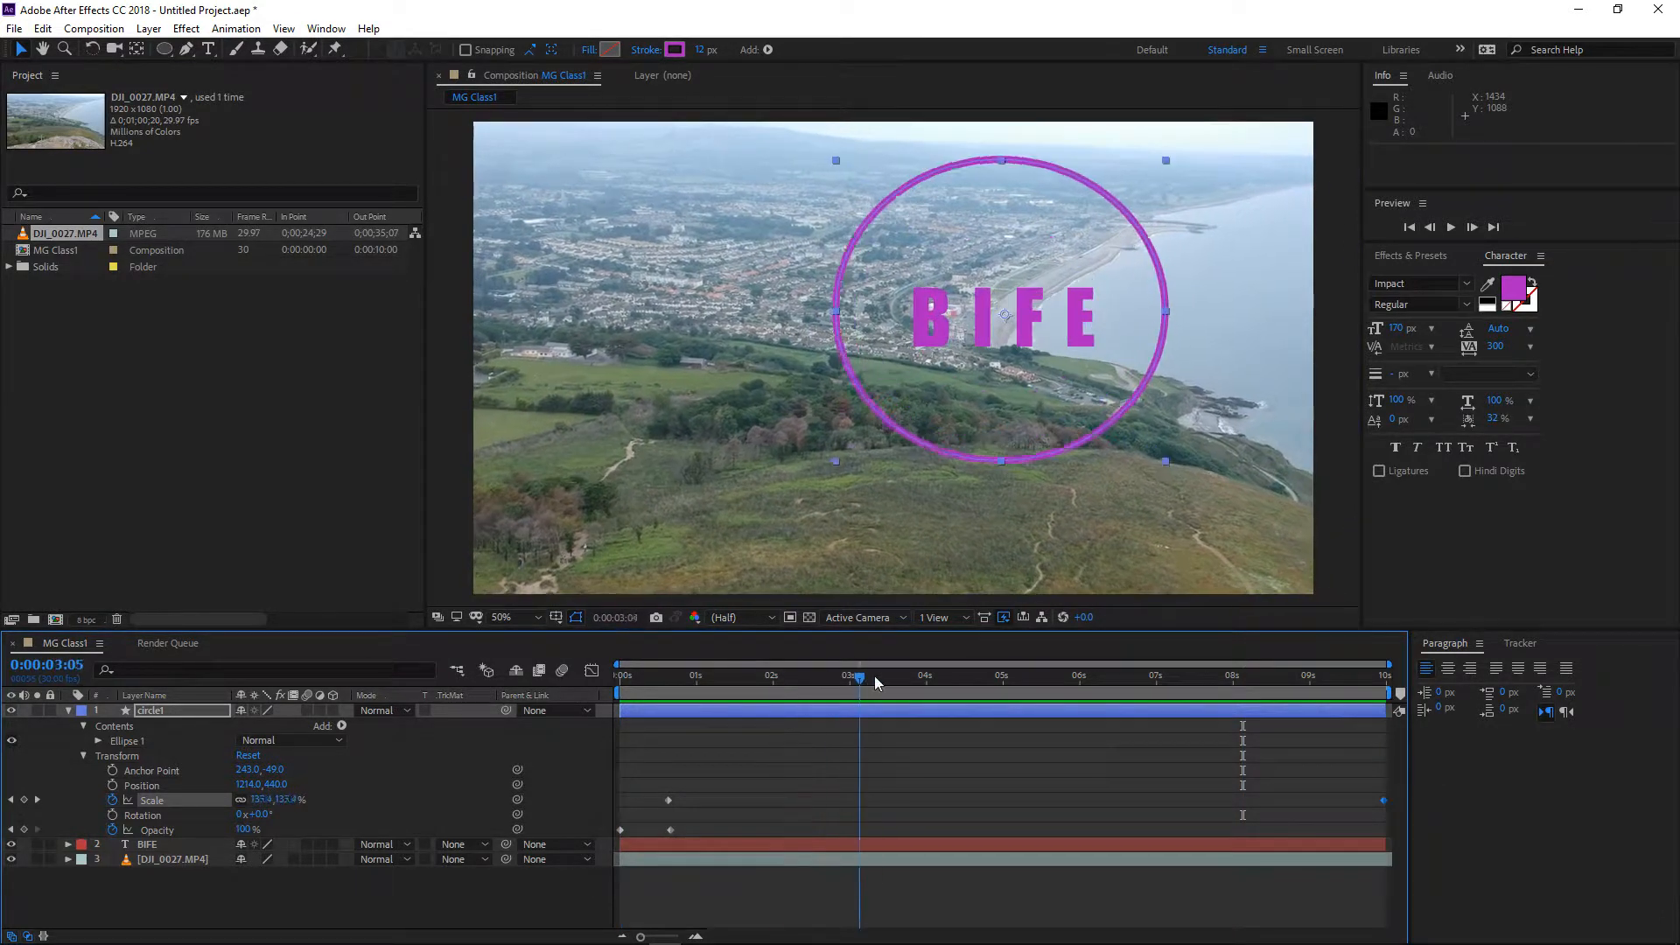
Collapse the circle1 layer's properties and paste a copy of the layer above it
{"action": "left_click", "coordinate": [68, 711]}
{"action": "left_click", "coordinate": [197, 712]}
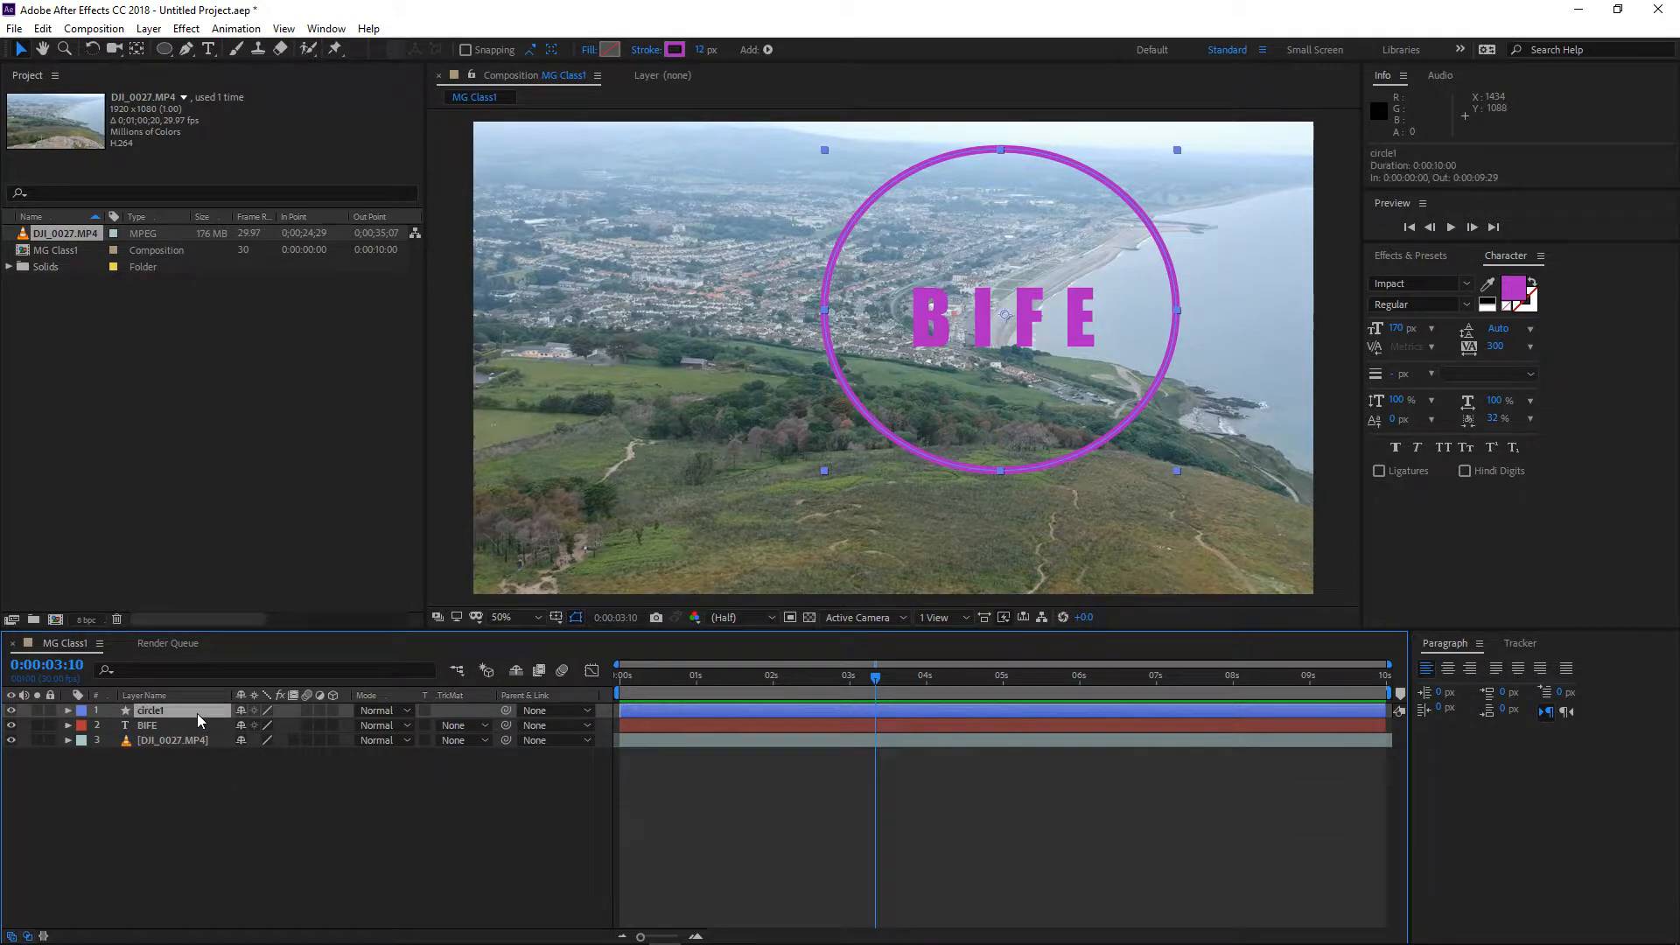
{"action": "right_click", "coordinate": [747, 711]}
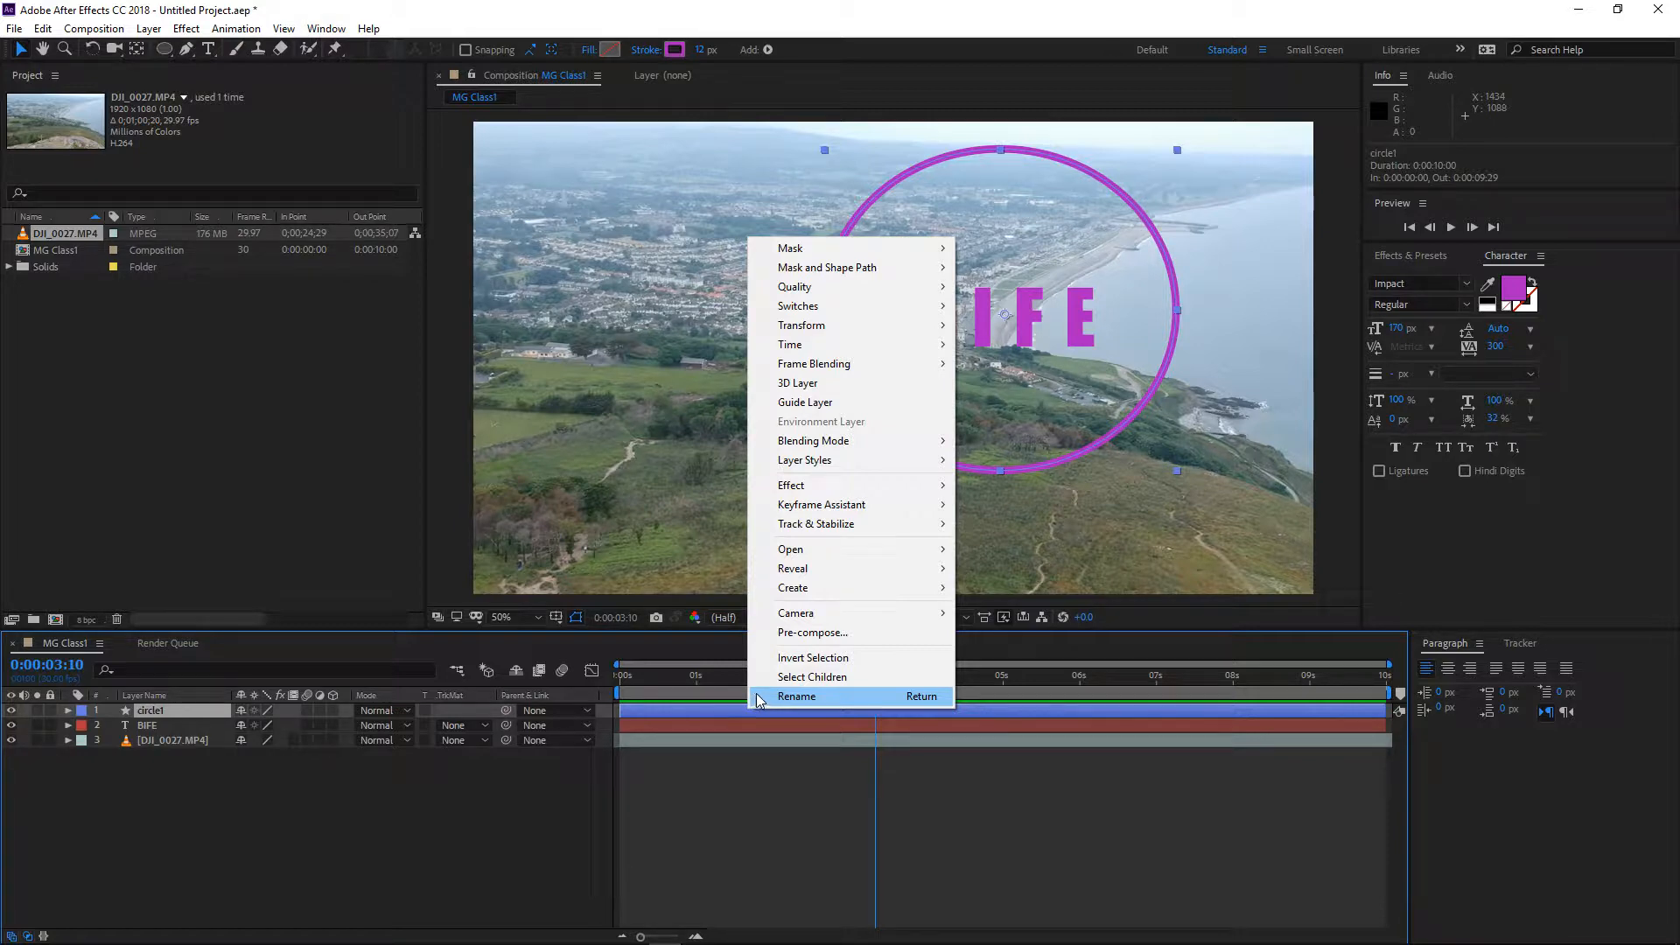
{"action": "left_click", "coordinate": [664, 807]}
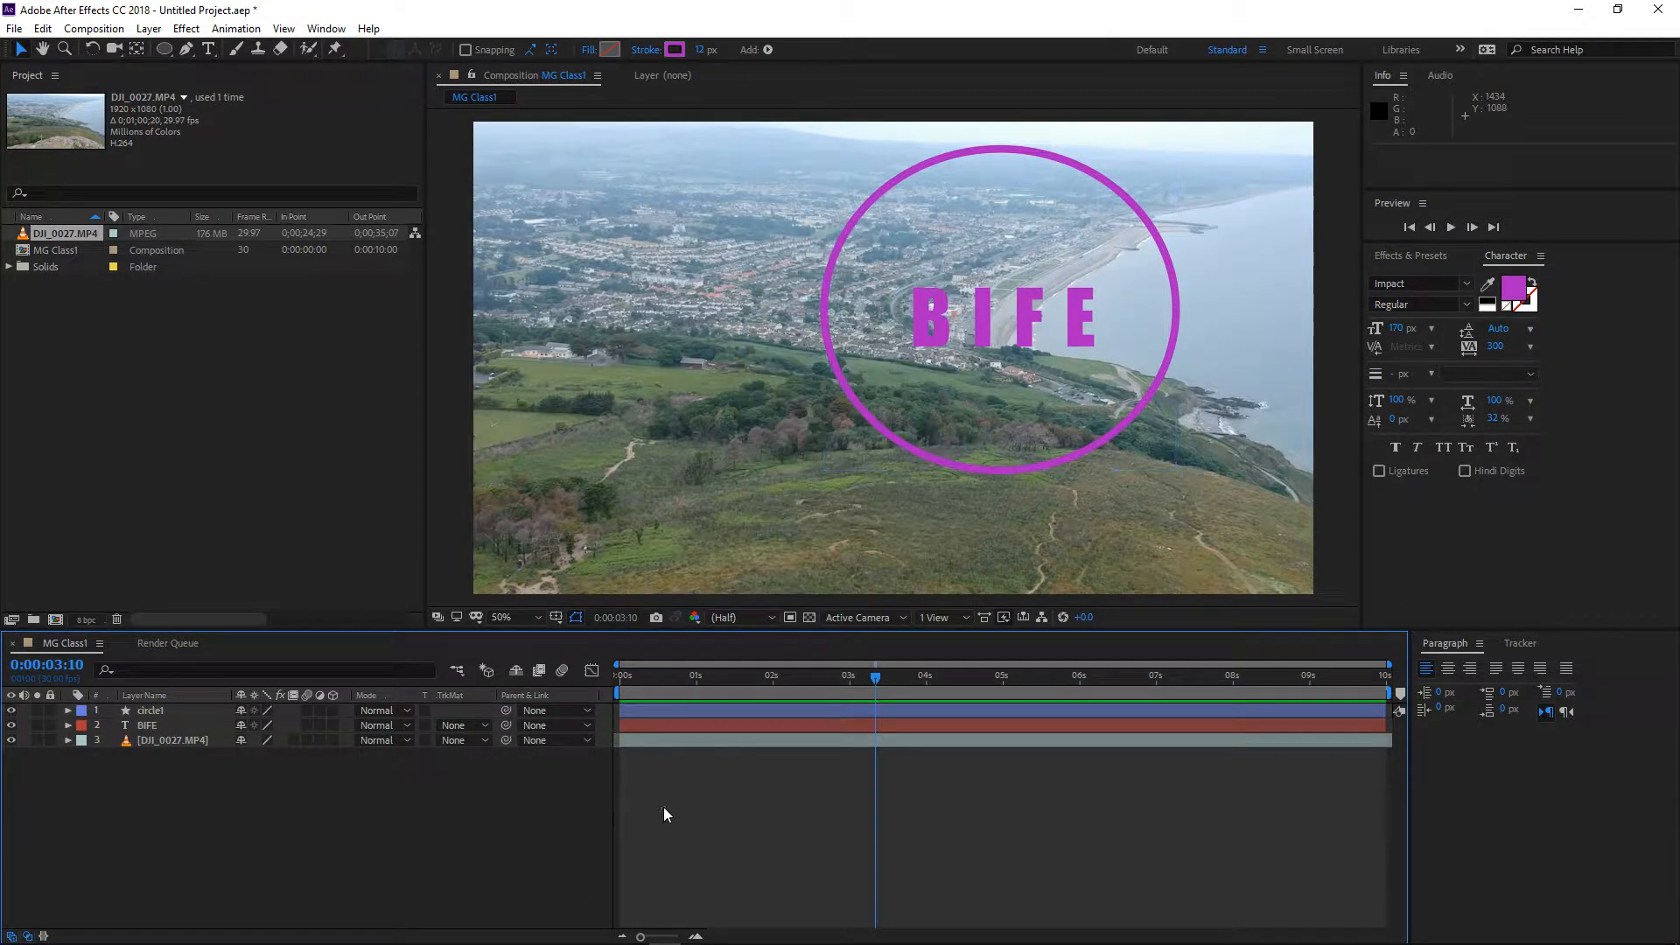
{"action": "left_click", "coordinate": [154, 709]}
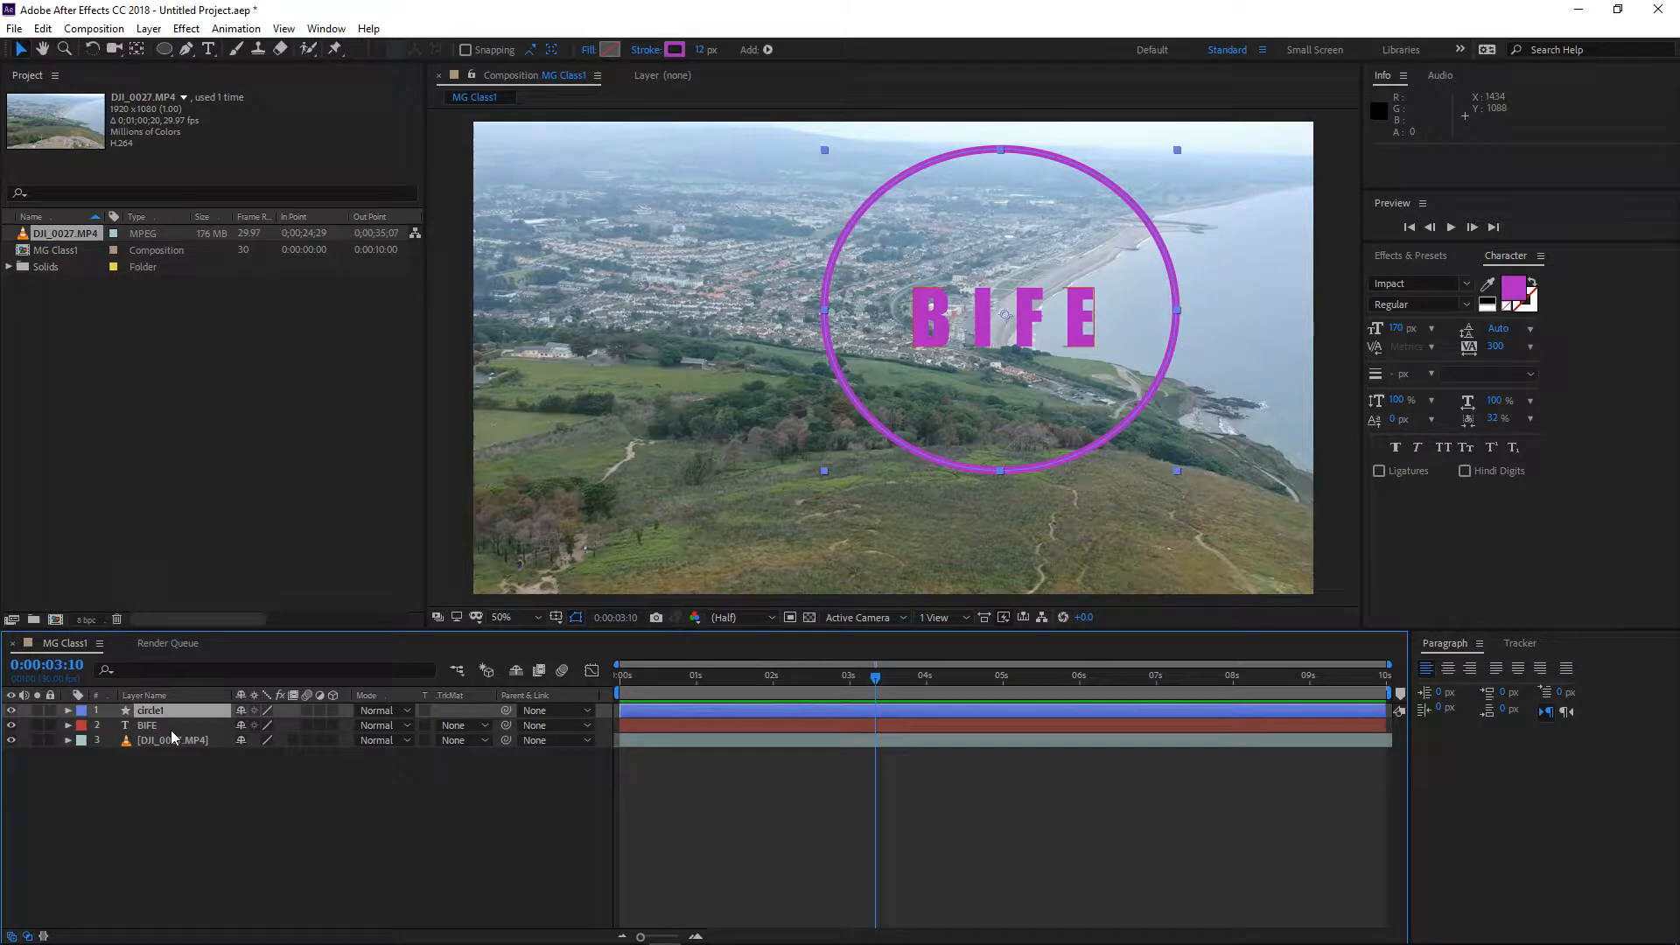
{"action": "key", "text": "ctrl+v"}
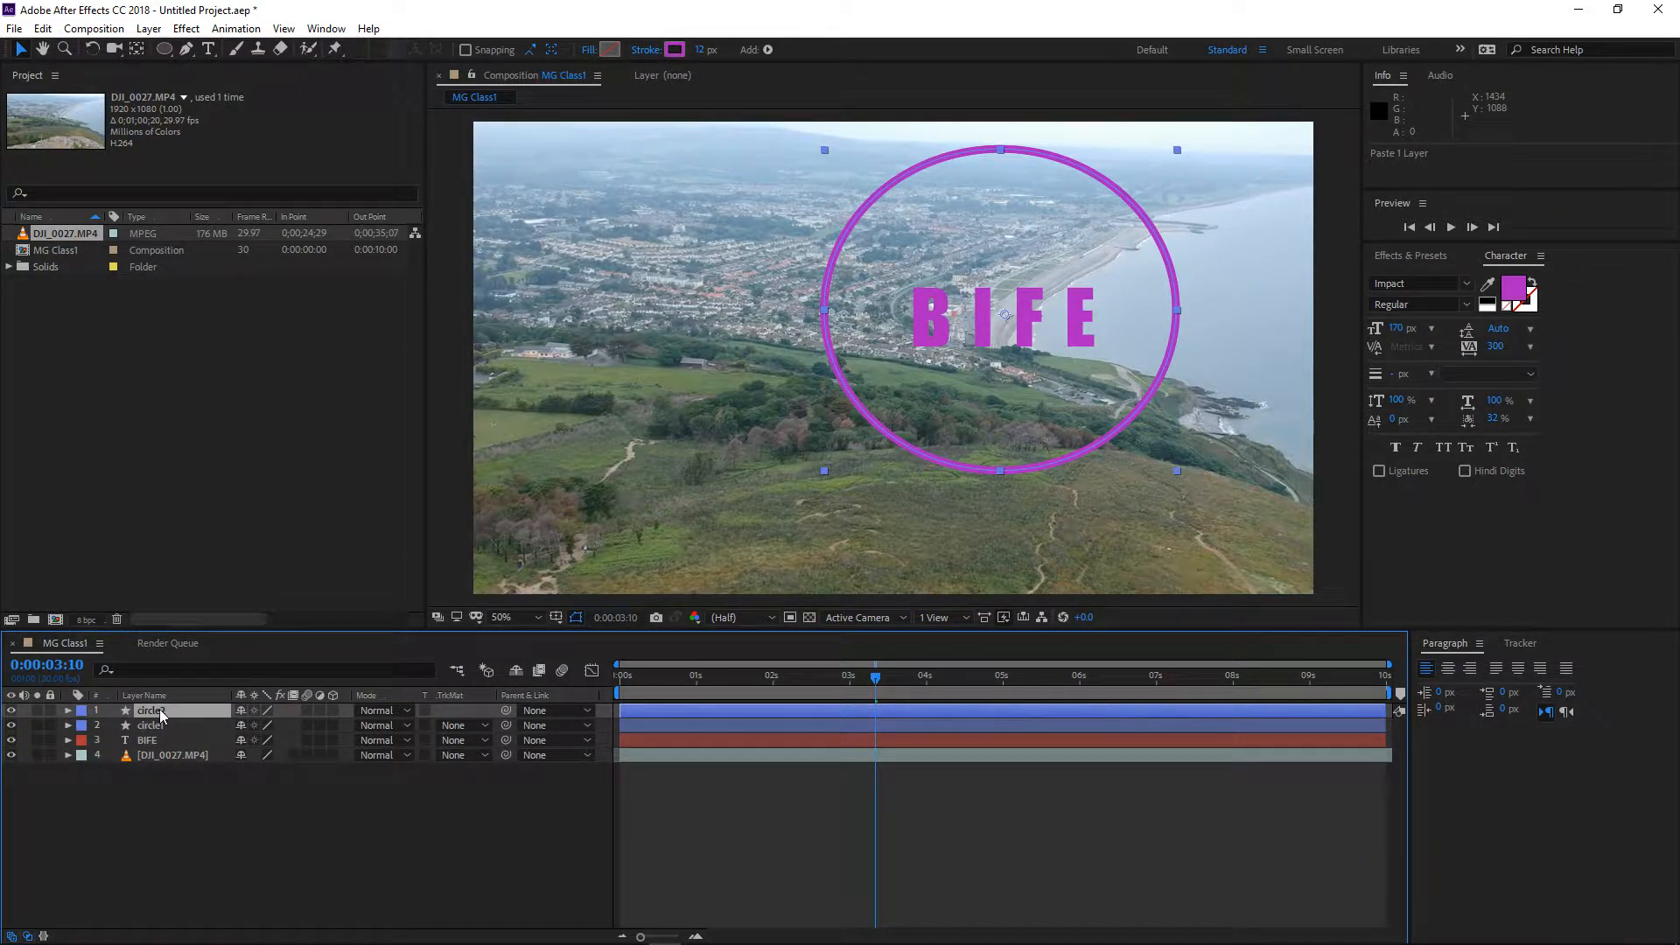
Move circle2's last scale keyframe from the composition's end to 0:00:06:16 so the circle expands faster
{"action": "left_click", "coordinate": [67, 710]}
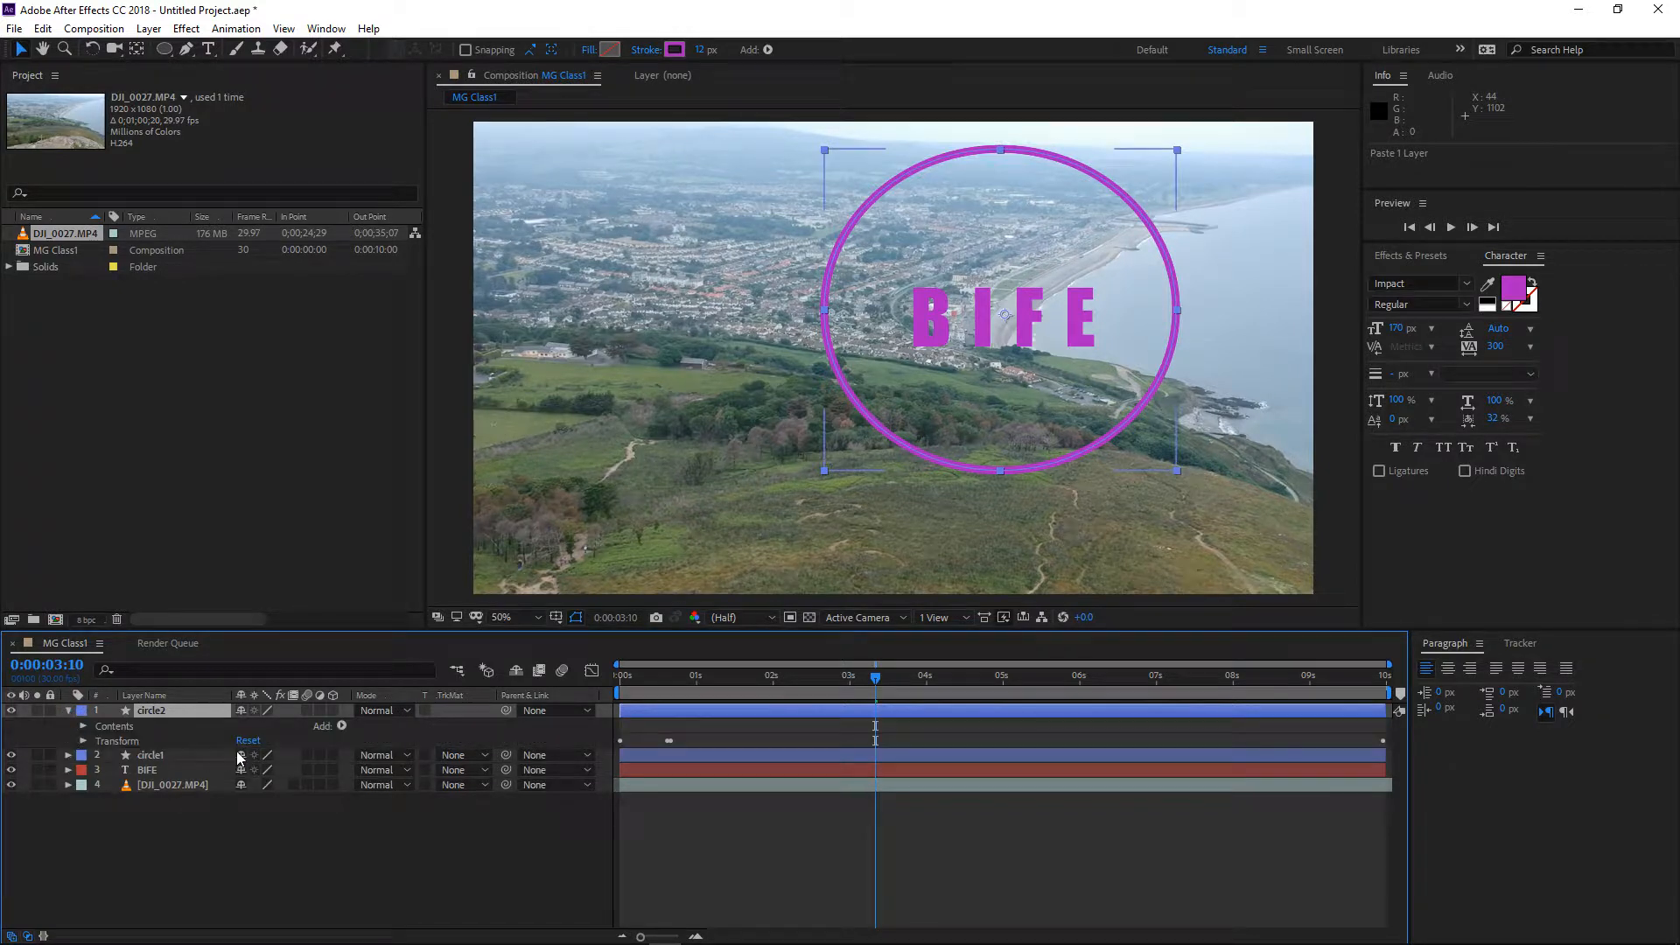
{"action": "left_click", "coordinate": [83, 740]}
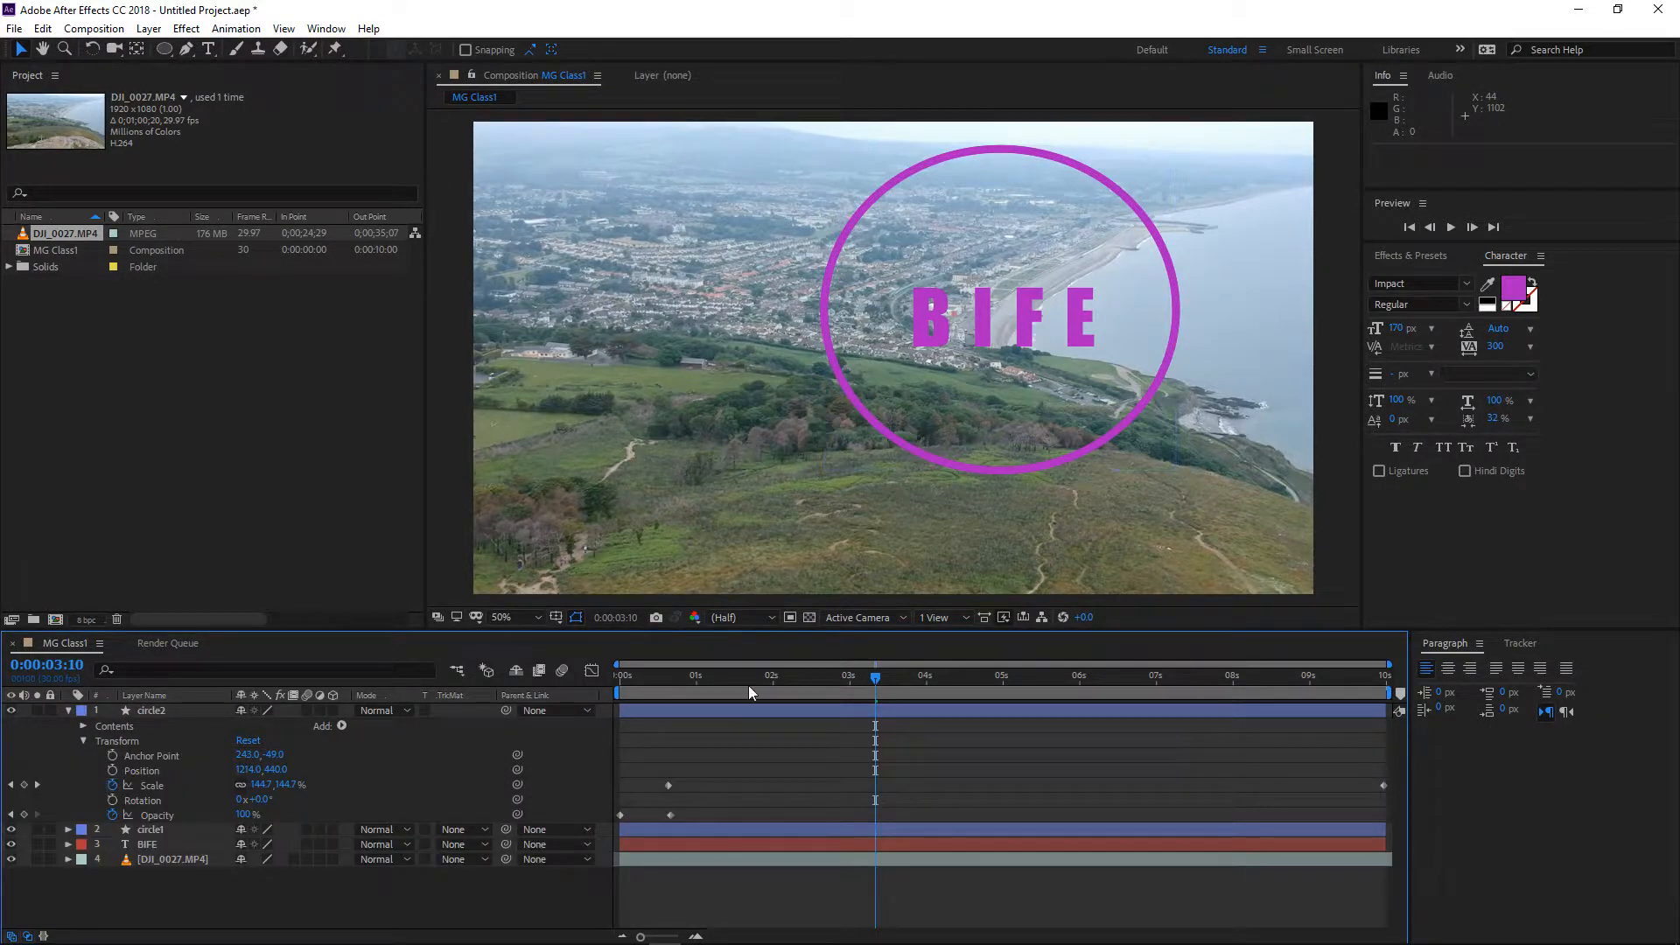
{"action": "left_click", "coordinate": [1140, 738]}
{"action": "left_click", "coordinate": [1385, 787]}
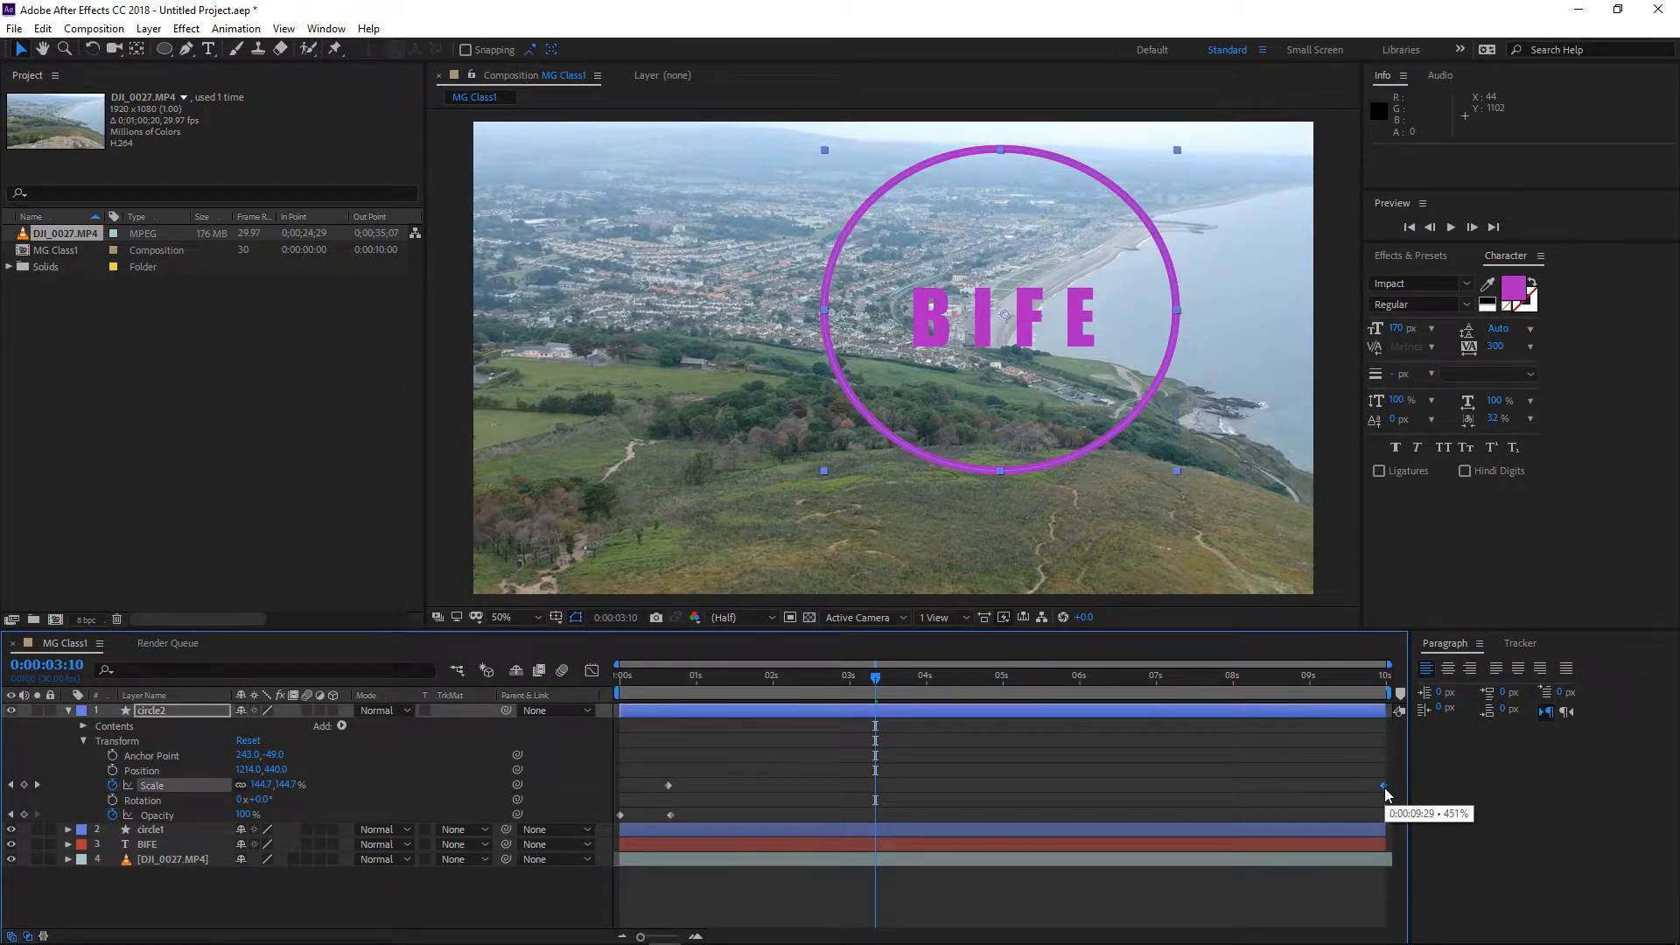
{"action": "left_click_drag", "start_coordinate": [1385, 787], "coordinate": [1272, 776]}
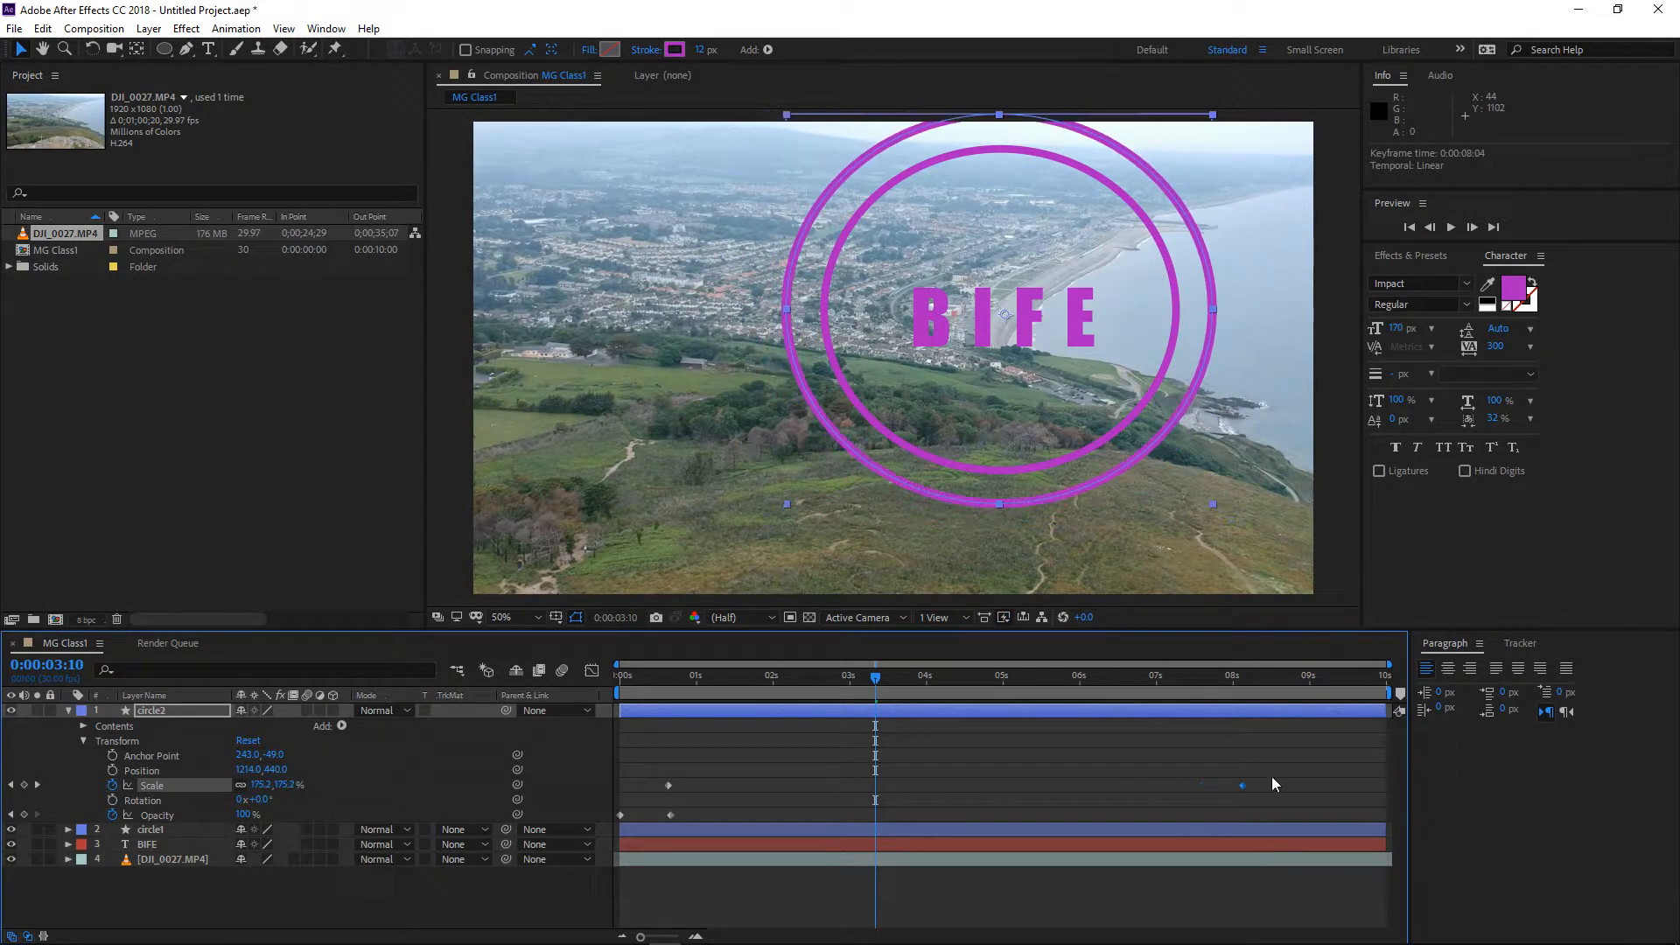
{"action": "left_click_drag", "start_coordinate": [1127, 779], "coordinate": [1123, 799]}
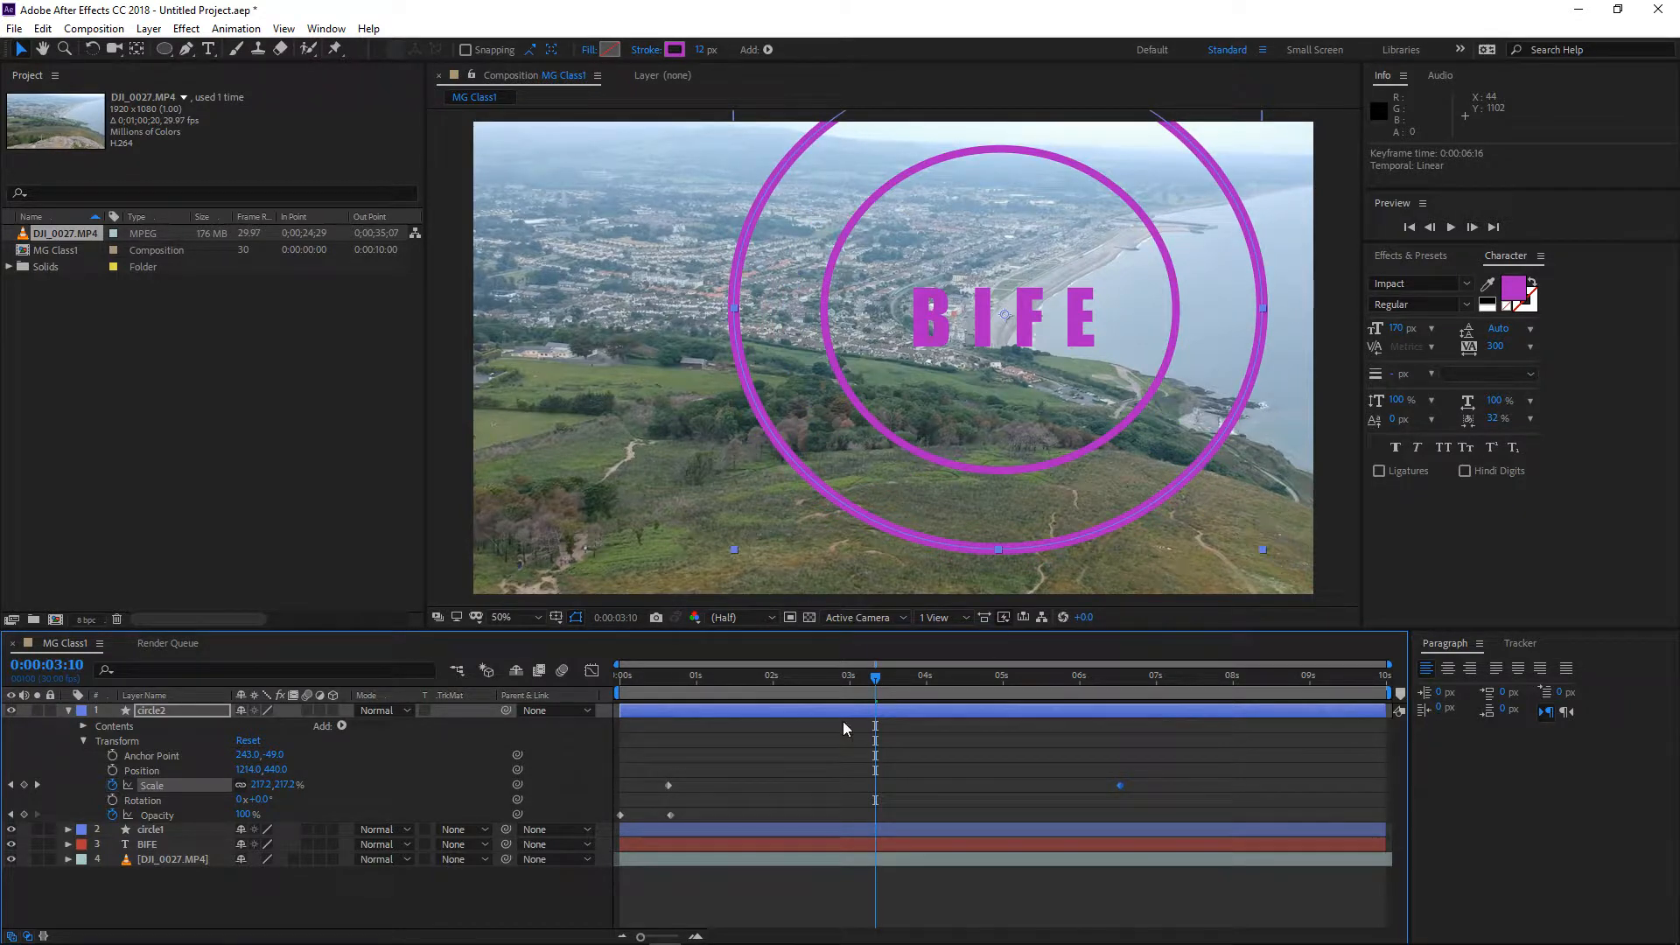
Add a scale keyframe of 675% to circle2 at 0:00:08:11 so it grows fully beyond the frame
{"action": "left_click_drag", "start_coordinate": [875, 681], "coordinate": [1261, 674]}
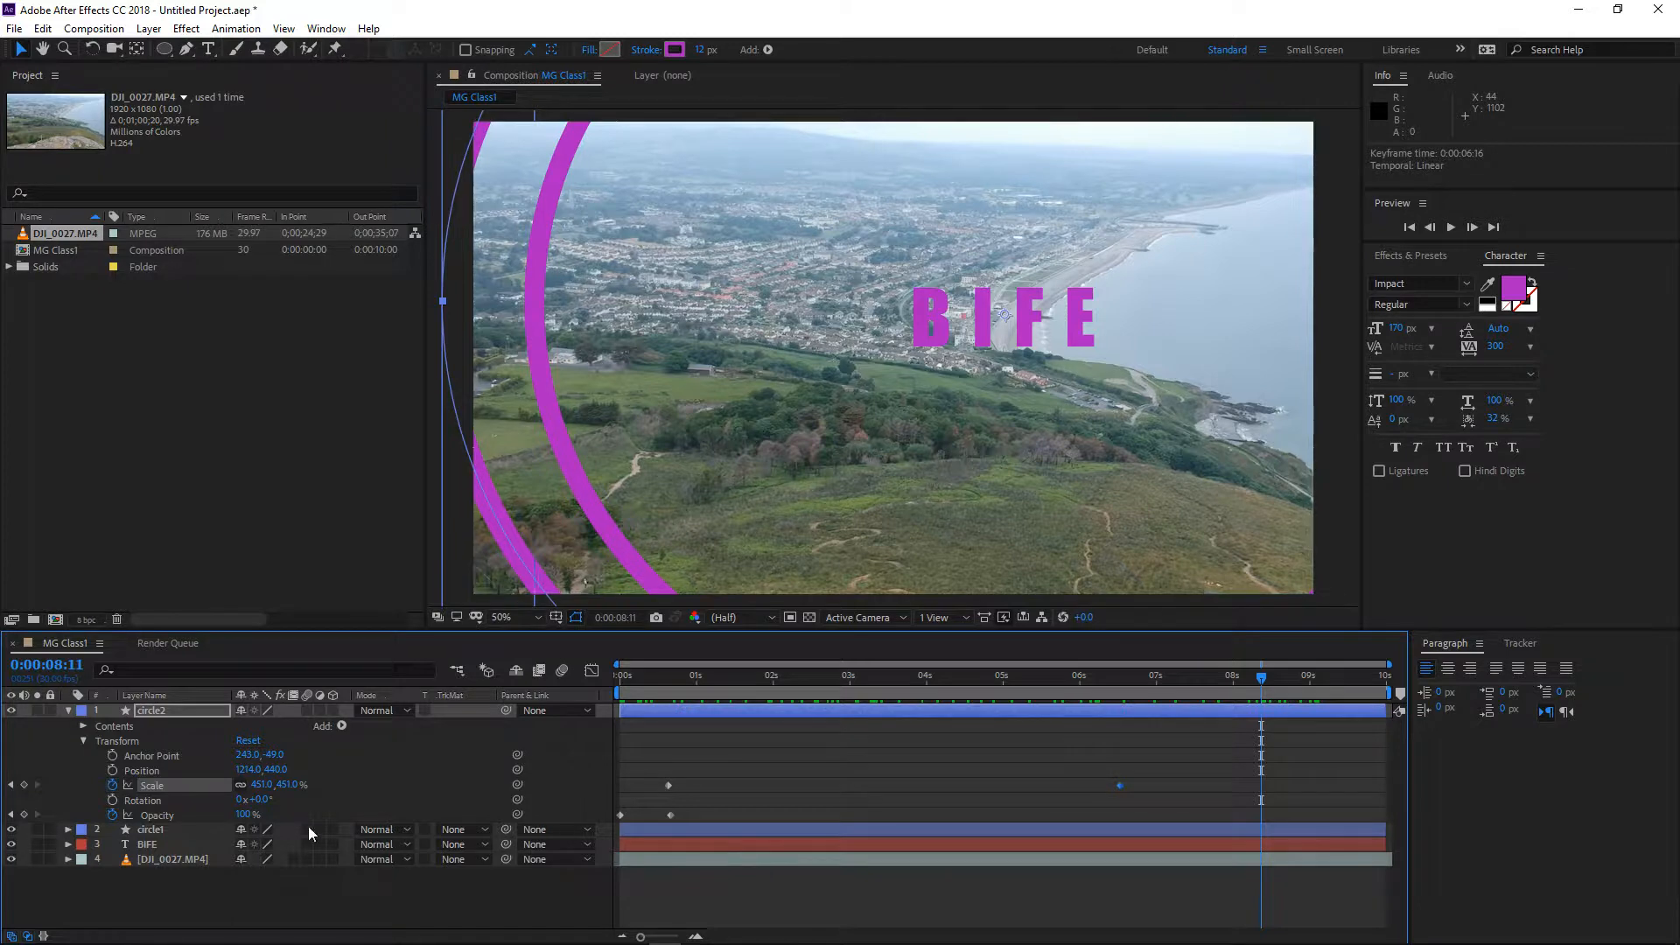
{"action": "left_click_drag", "start_coordinate": [289, 785], "coordinate": [484, 783]}
{"action": "key", "text": "comma"}
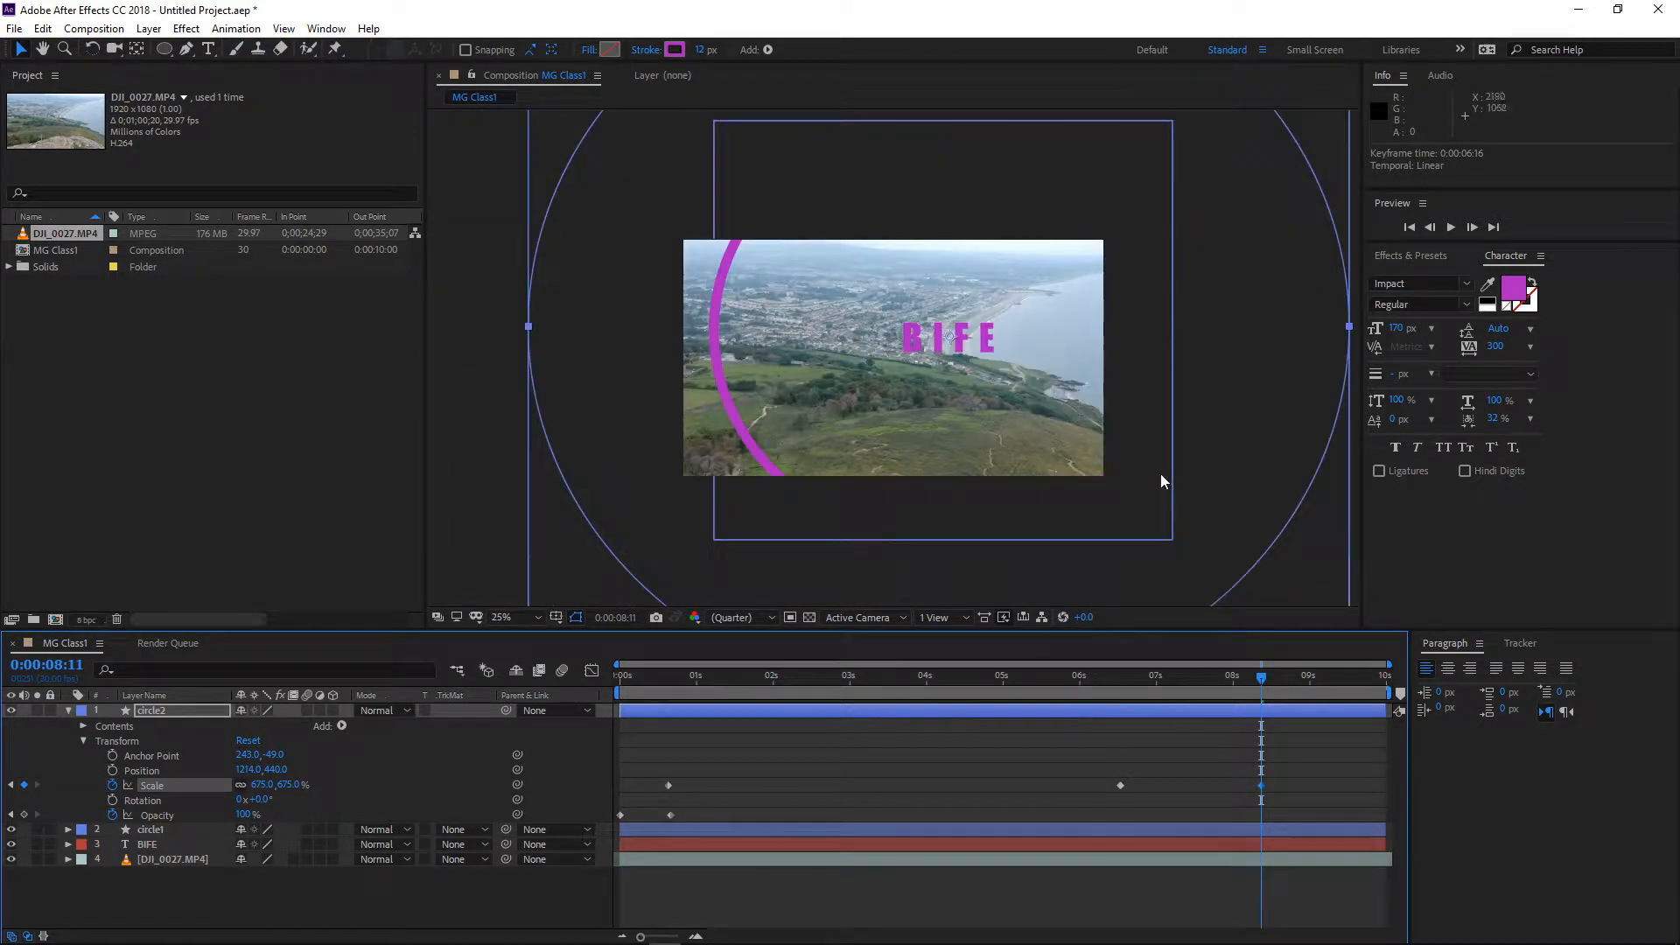
Collapse the circle2 layer's properties and set the current time to 0:00:01:01
{"action": "left_click_drag", "start_coordinate": [1253, 684], "coordinate": [504, 661]}
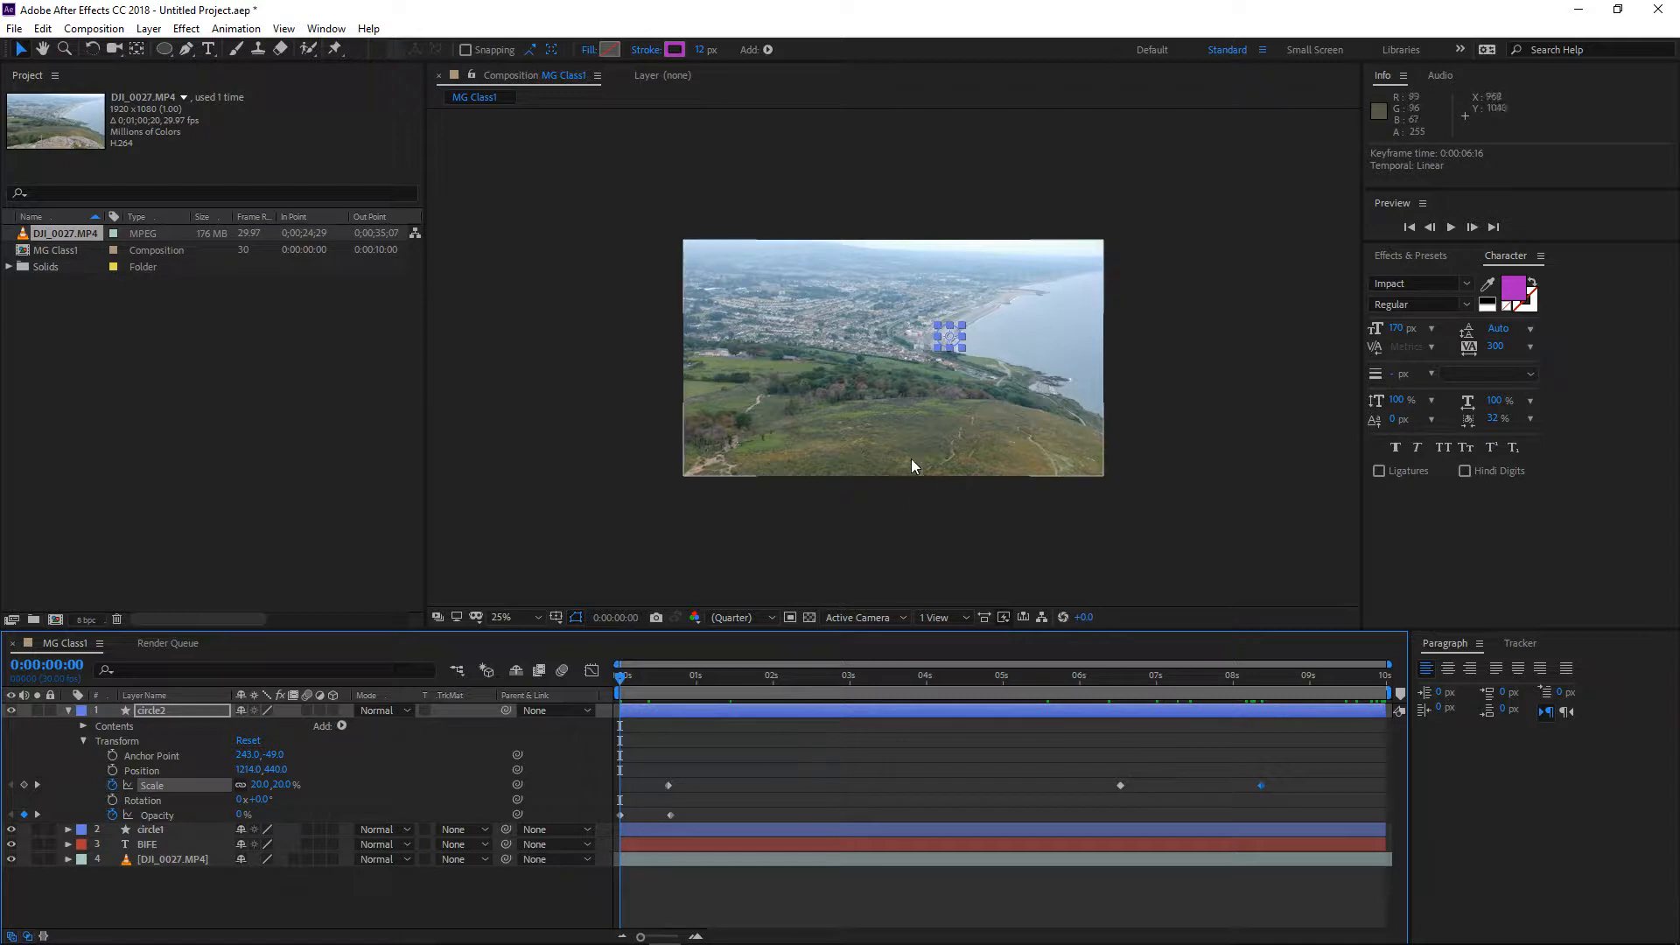
{"action": "left_click", "coordinate": [84, 741]}
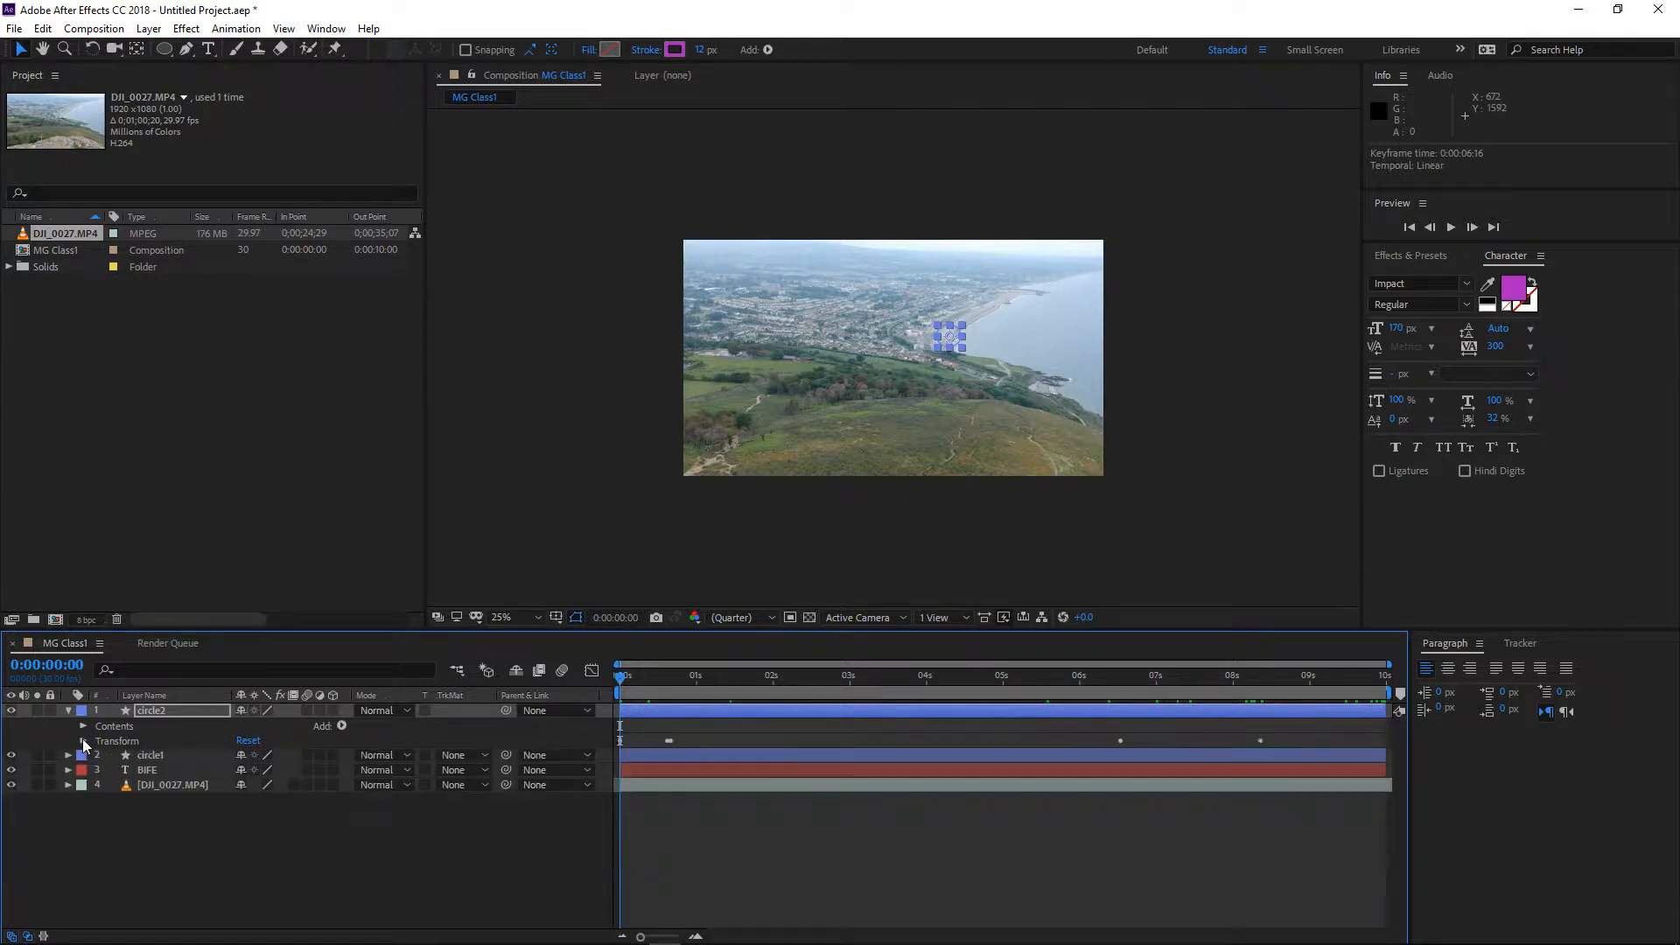
{"action": "left_click", "coordinate": [67, 712]}
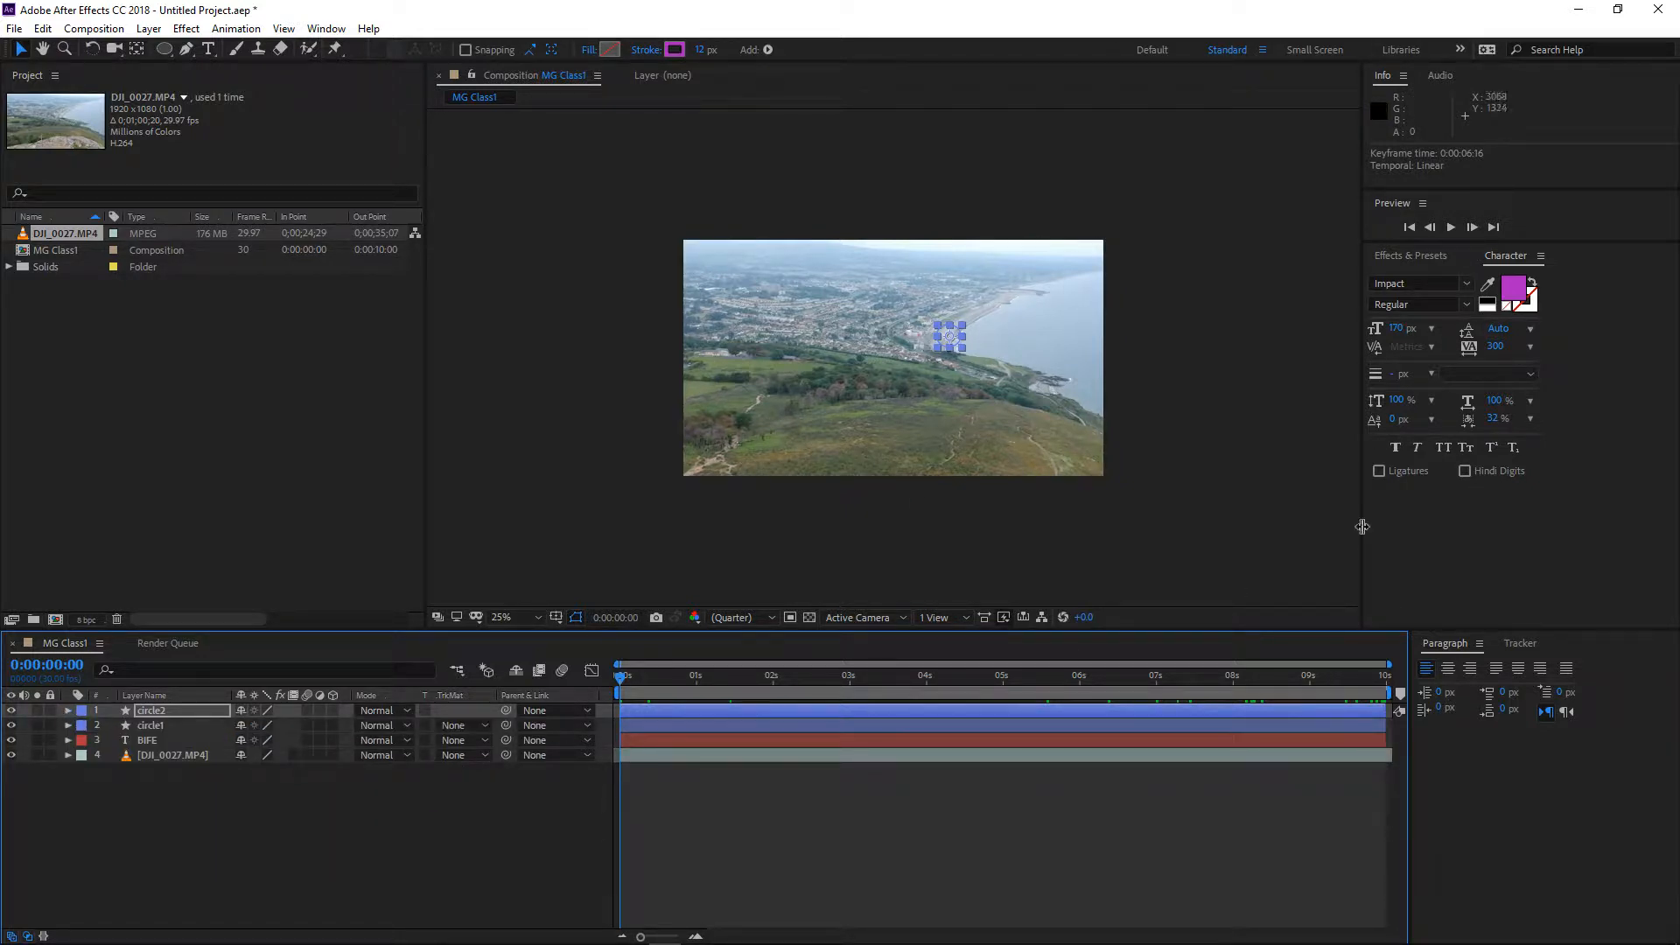
{"action": "scroll", "coordinate": [1201, 474], "scroll_direction": "up", "scroll_amount": 2}
{"action": "left_click_drag", "start_coordinate": [685, 675], "coordinate": [699, 676]}
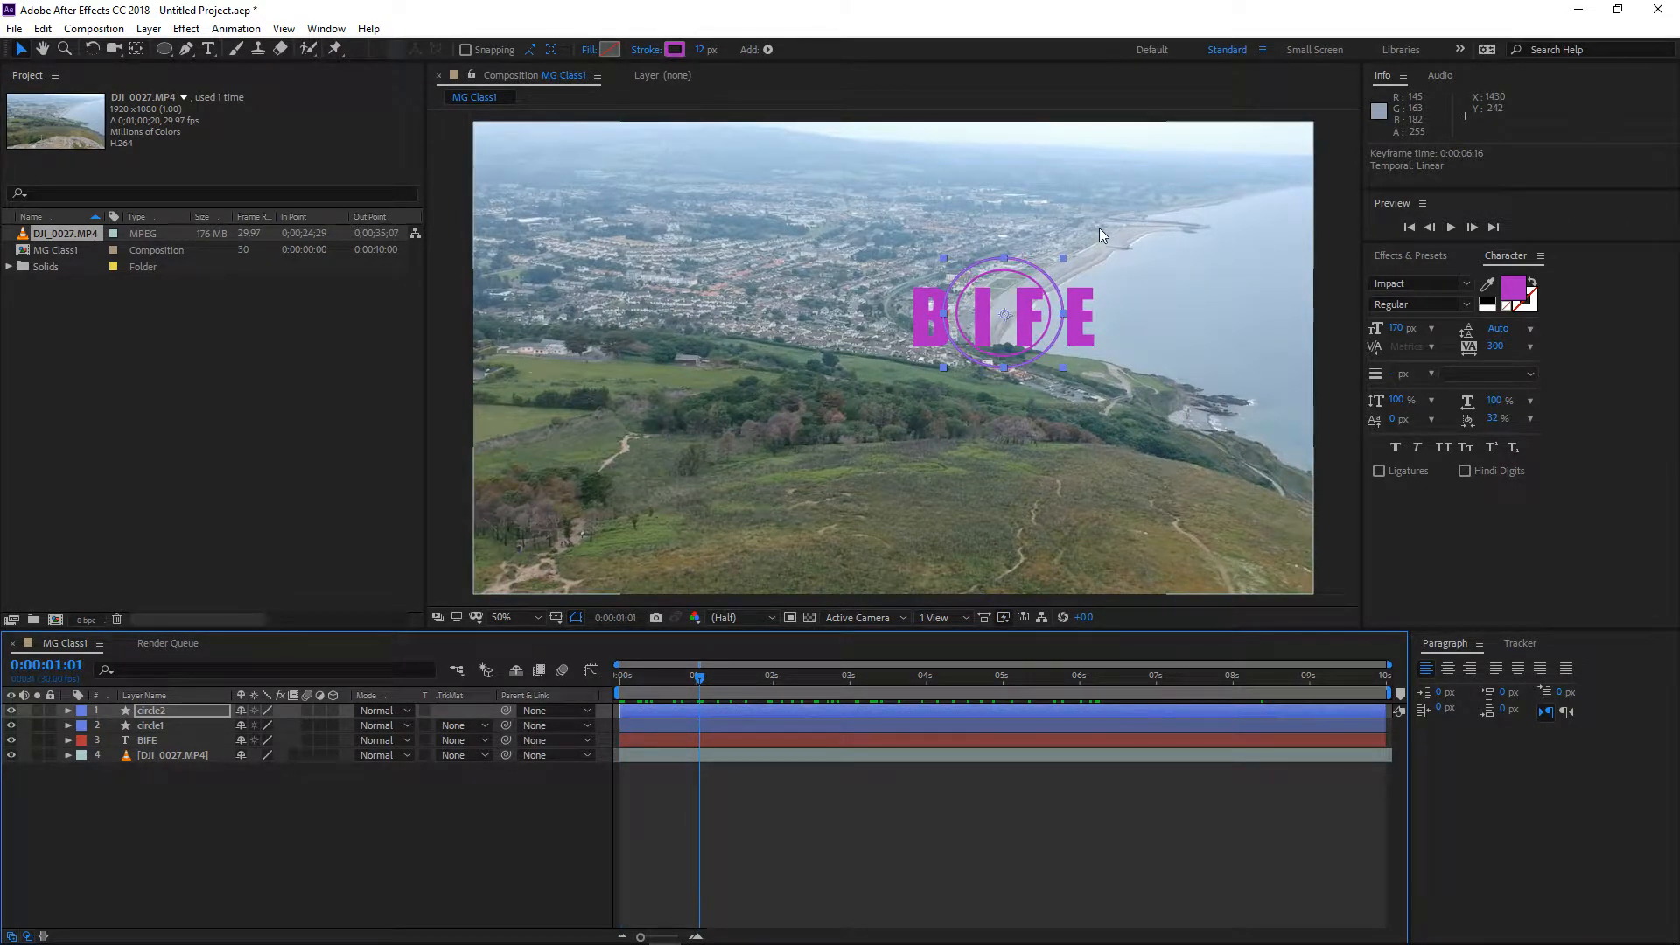
Create a new shape layer and name it pointer
{"action": "right_click", "coordinate": [352, 816]}
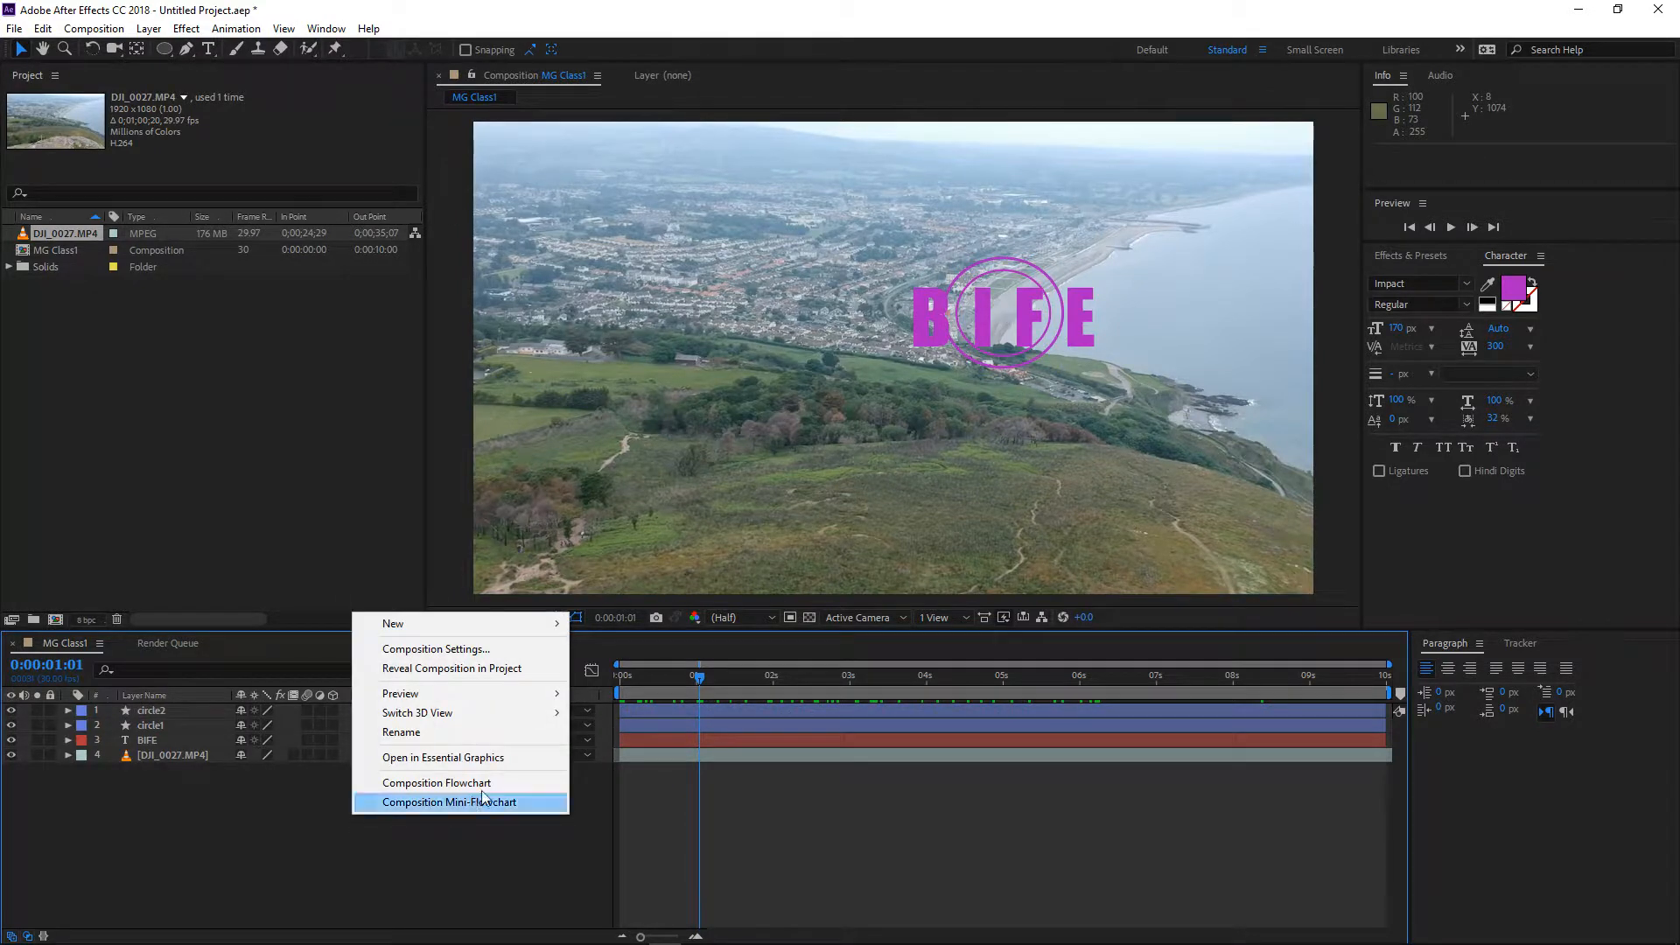
{"action": "mouse_move", "coordinate": [535, 628]}
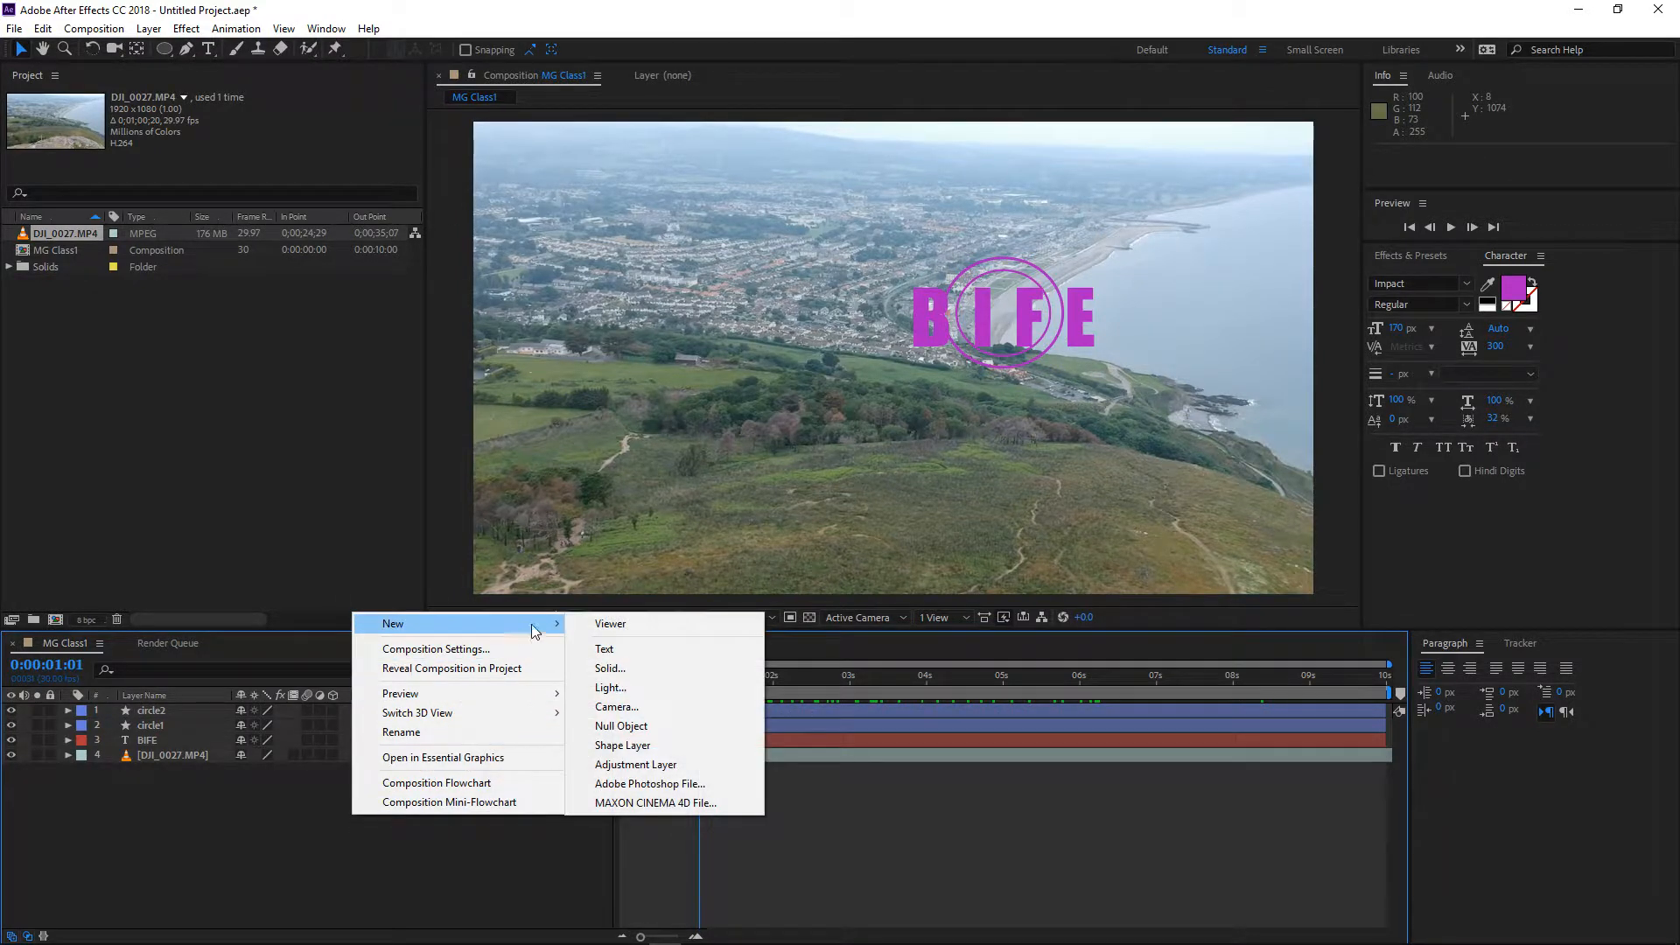
{"action": "left_click", "coordinate": [641, 749]}
{"action": "left_click", "coordinate": [176, 718]}
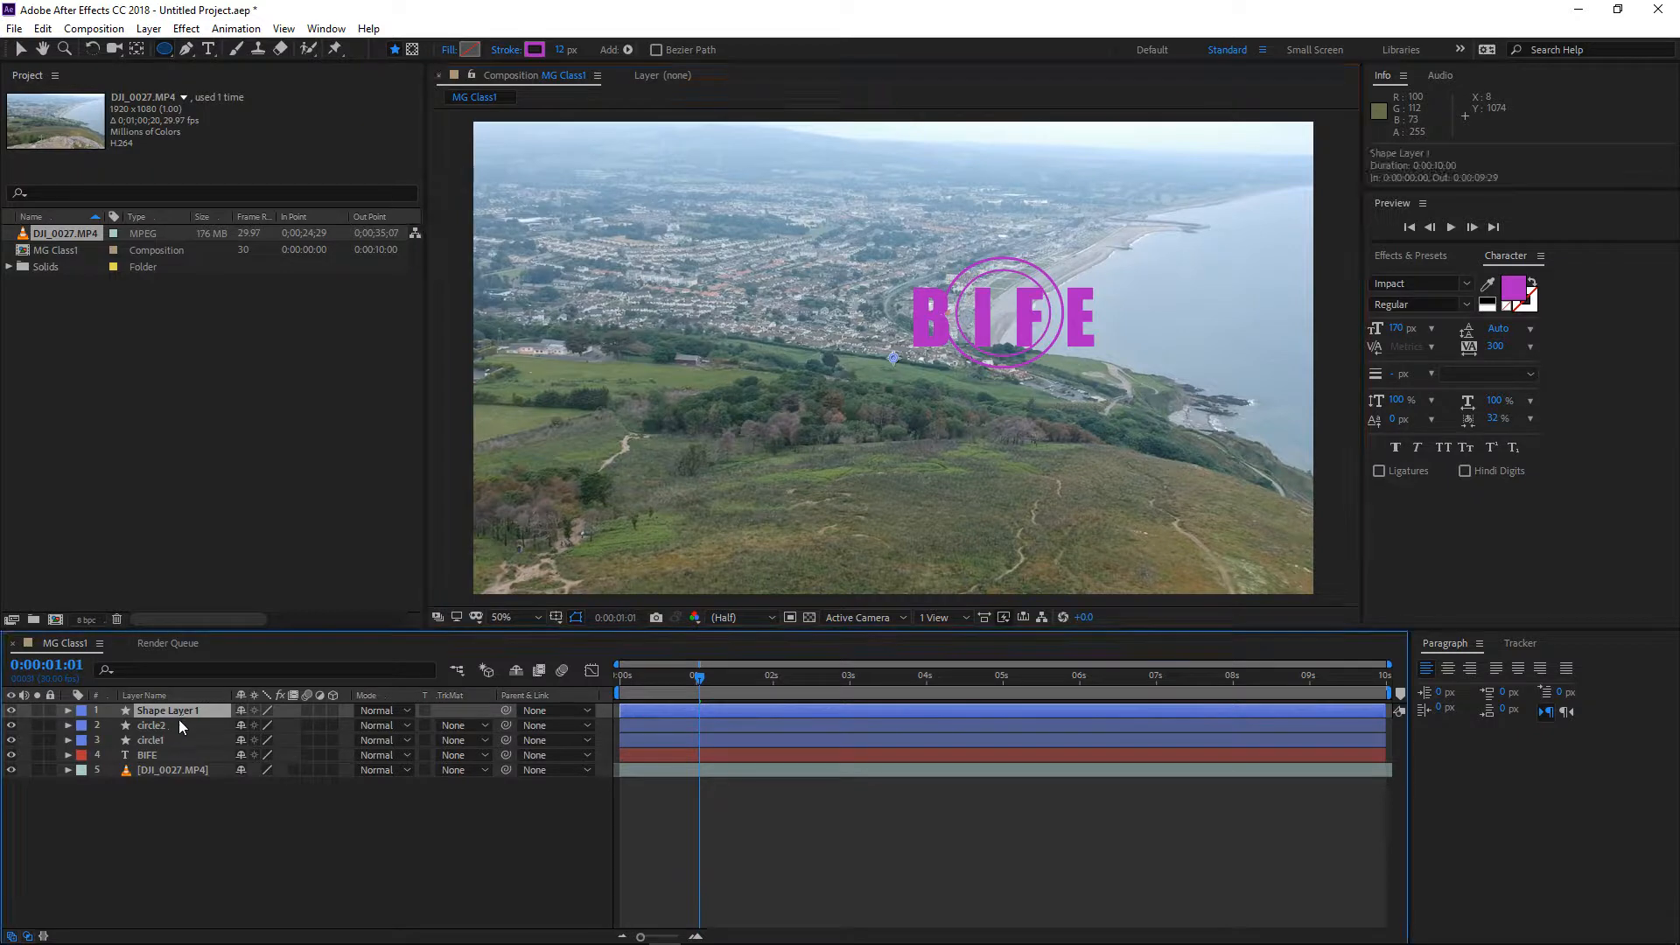
{"action": "right_click", "coordinate": [202, 712]}
{"action": "left_click", "coordinate": [224, 709]}
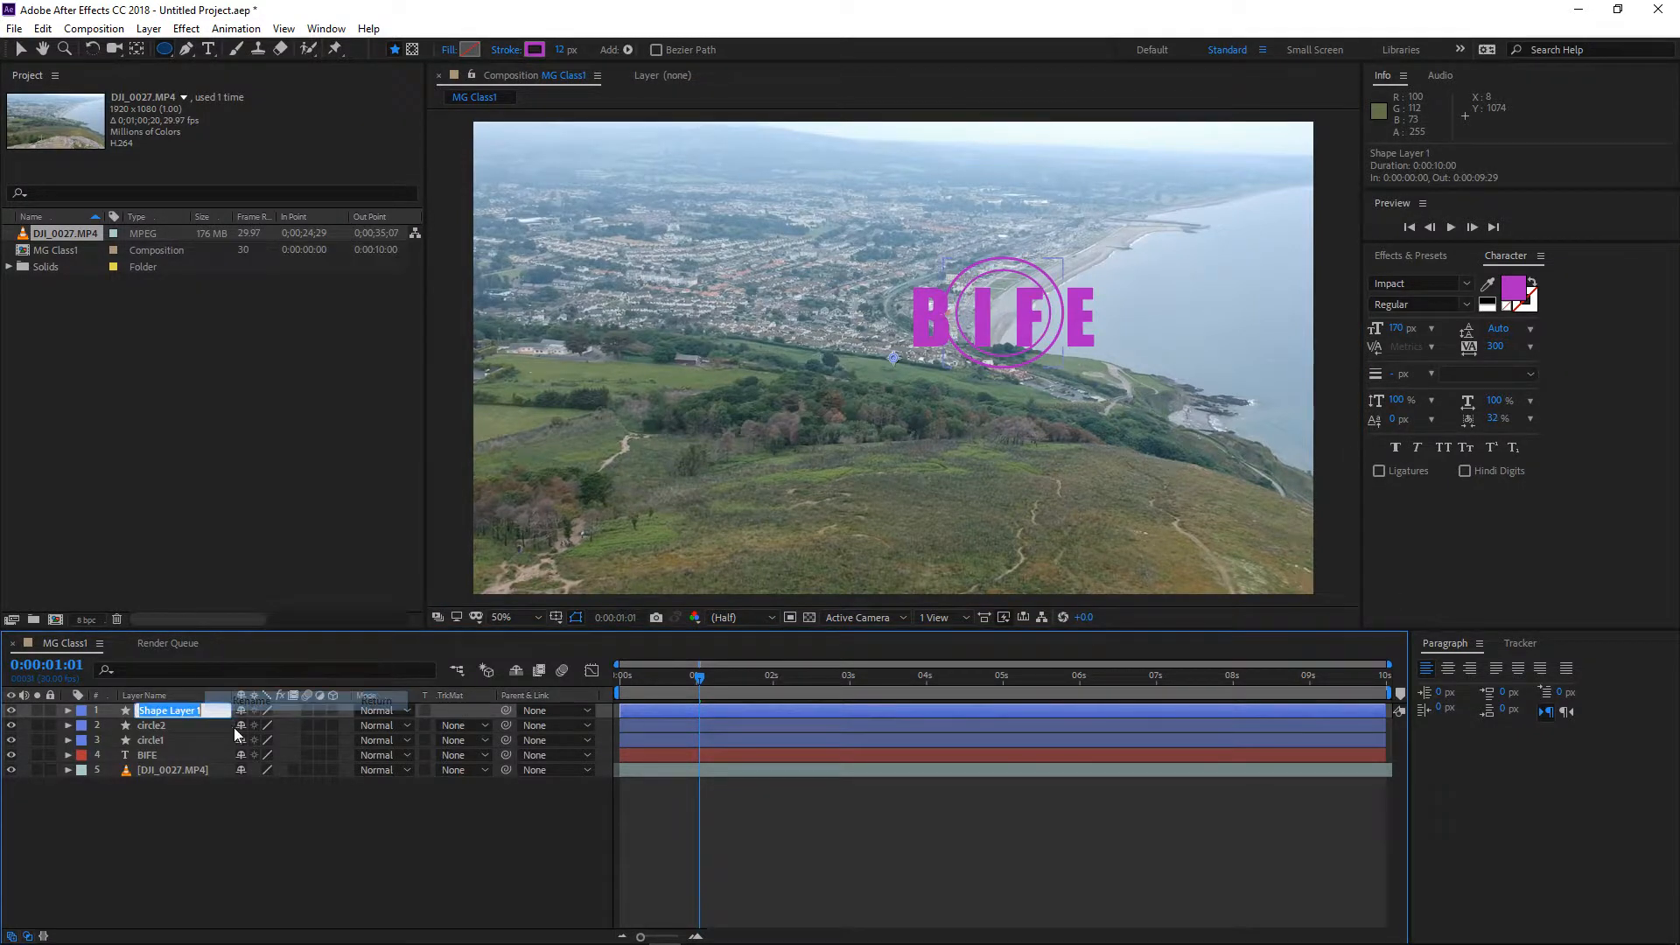
{"action": "type", "text": "point"}
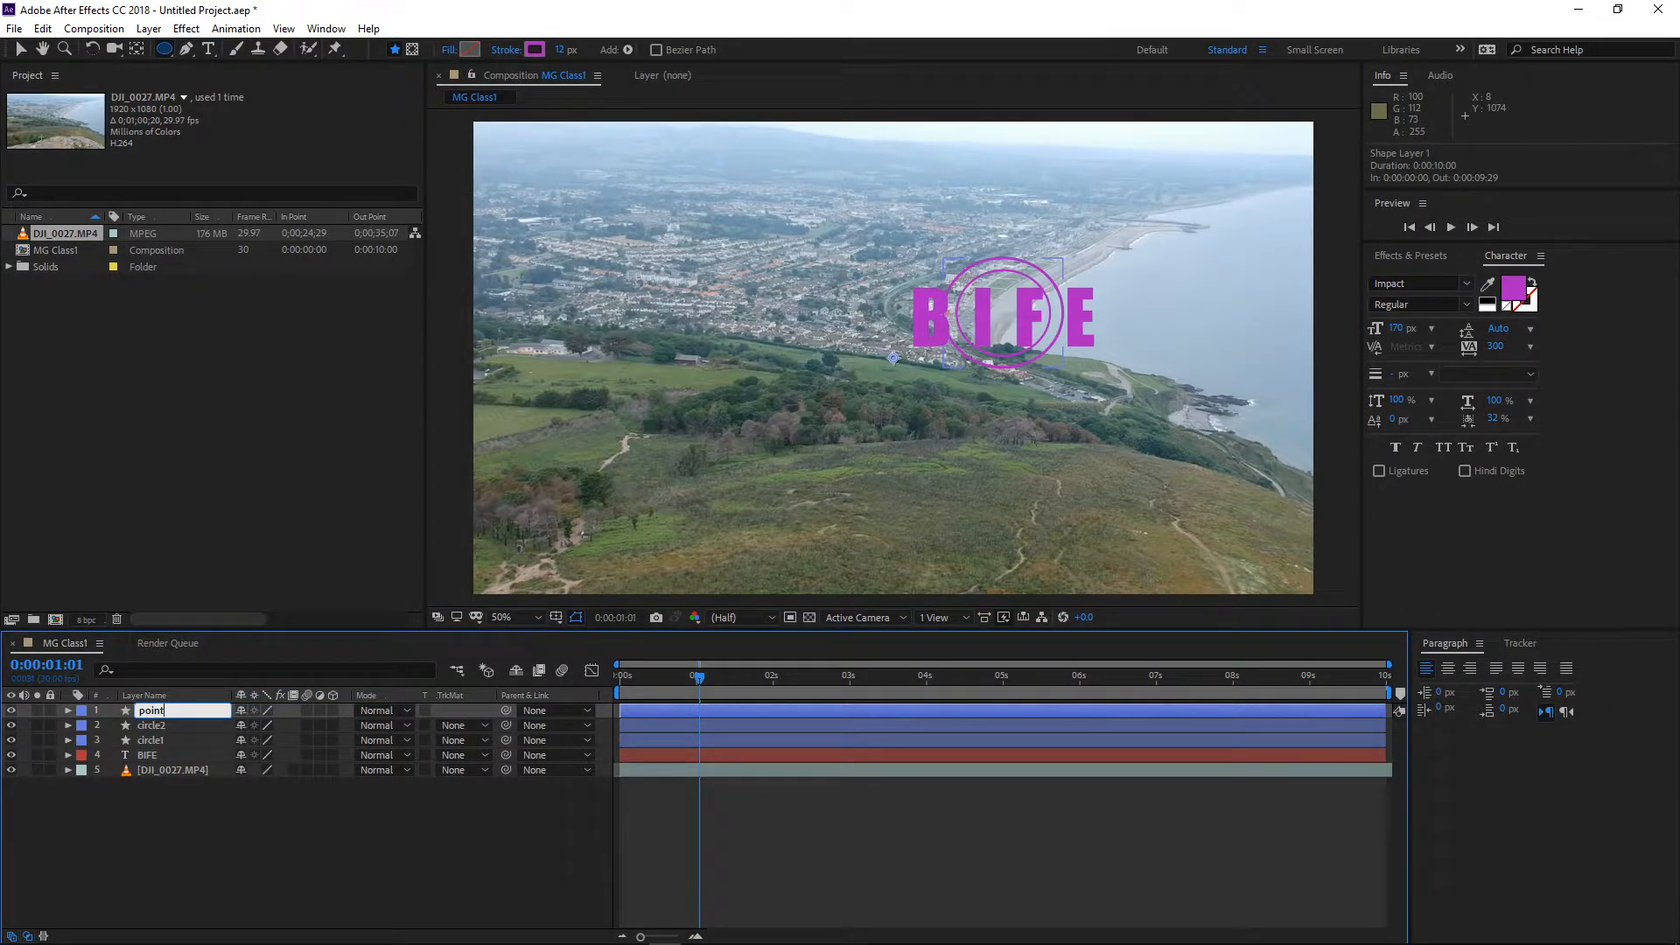
{"action": "type", "text": "er"}
{"action": "key", "text": "Return"}
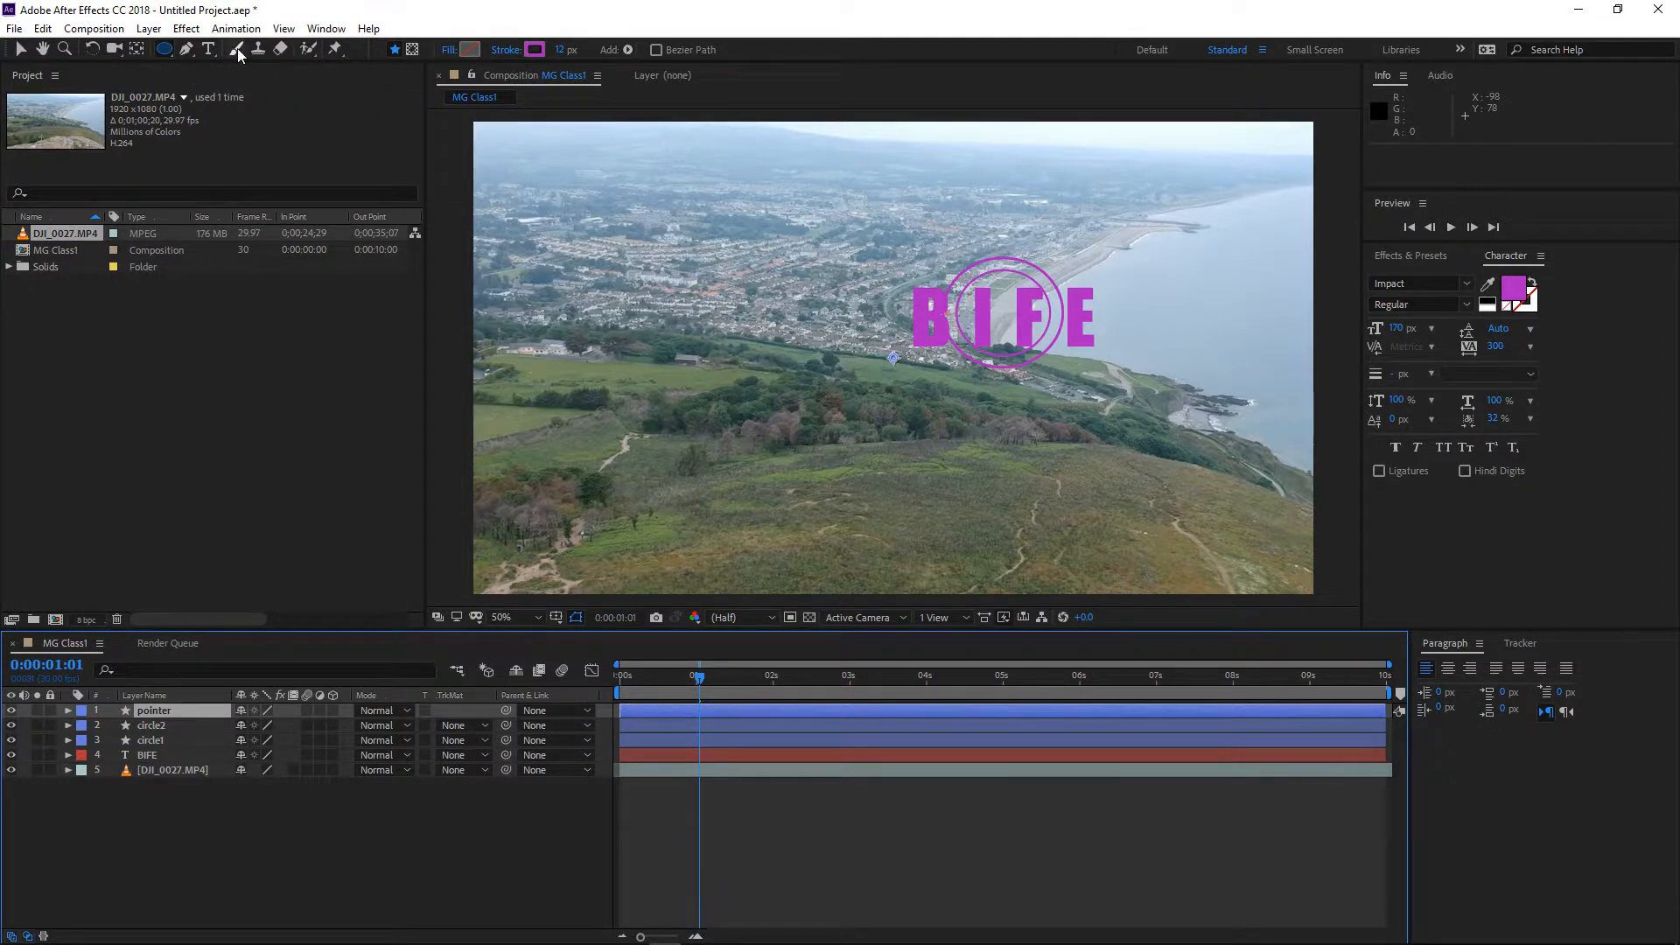
Draw a curved RotoBezier path with the Pen tool from above the BIFE title down into the circles
{"action": "left_click", "coordinate": [185, 49]}
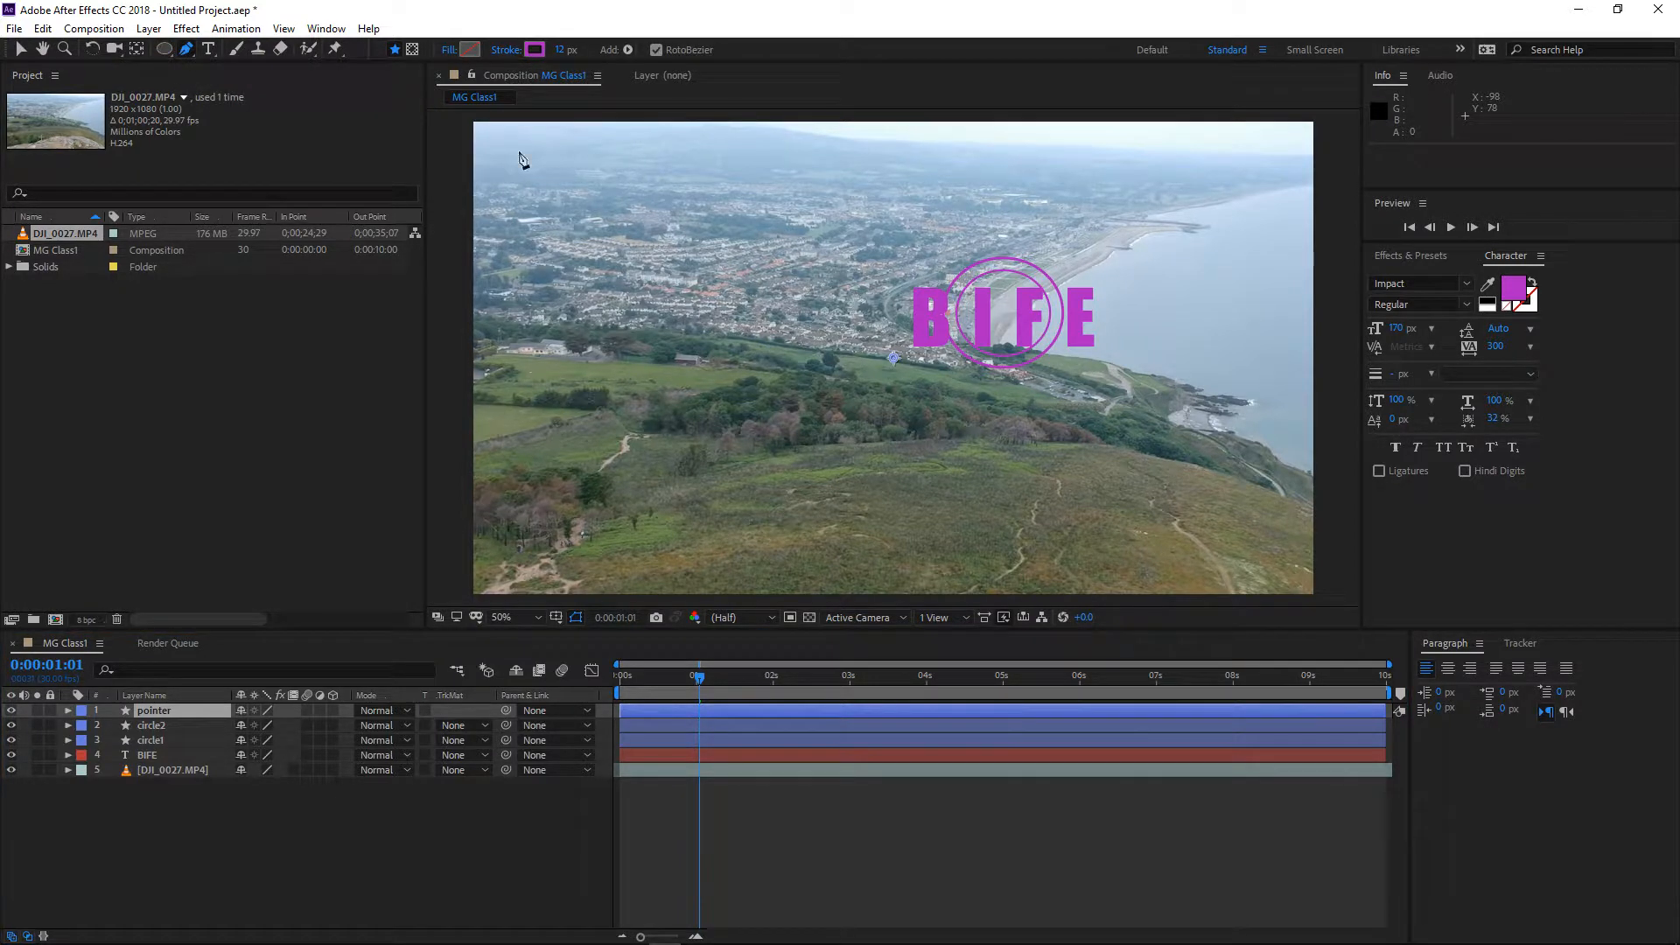
{"action": "left_click", "coordinate": [826, 220]}
{"action": "left_click", "coordinate": [855, 221]}
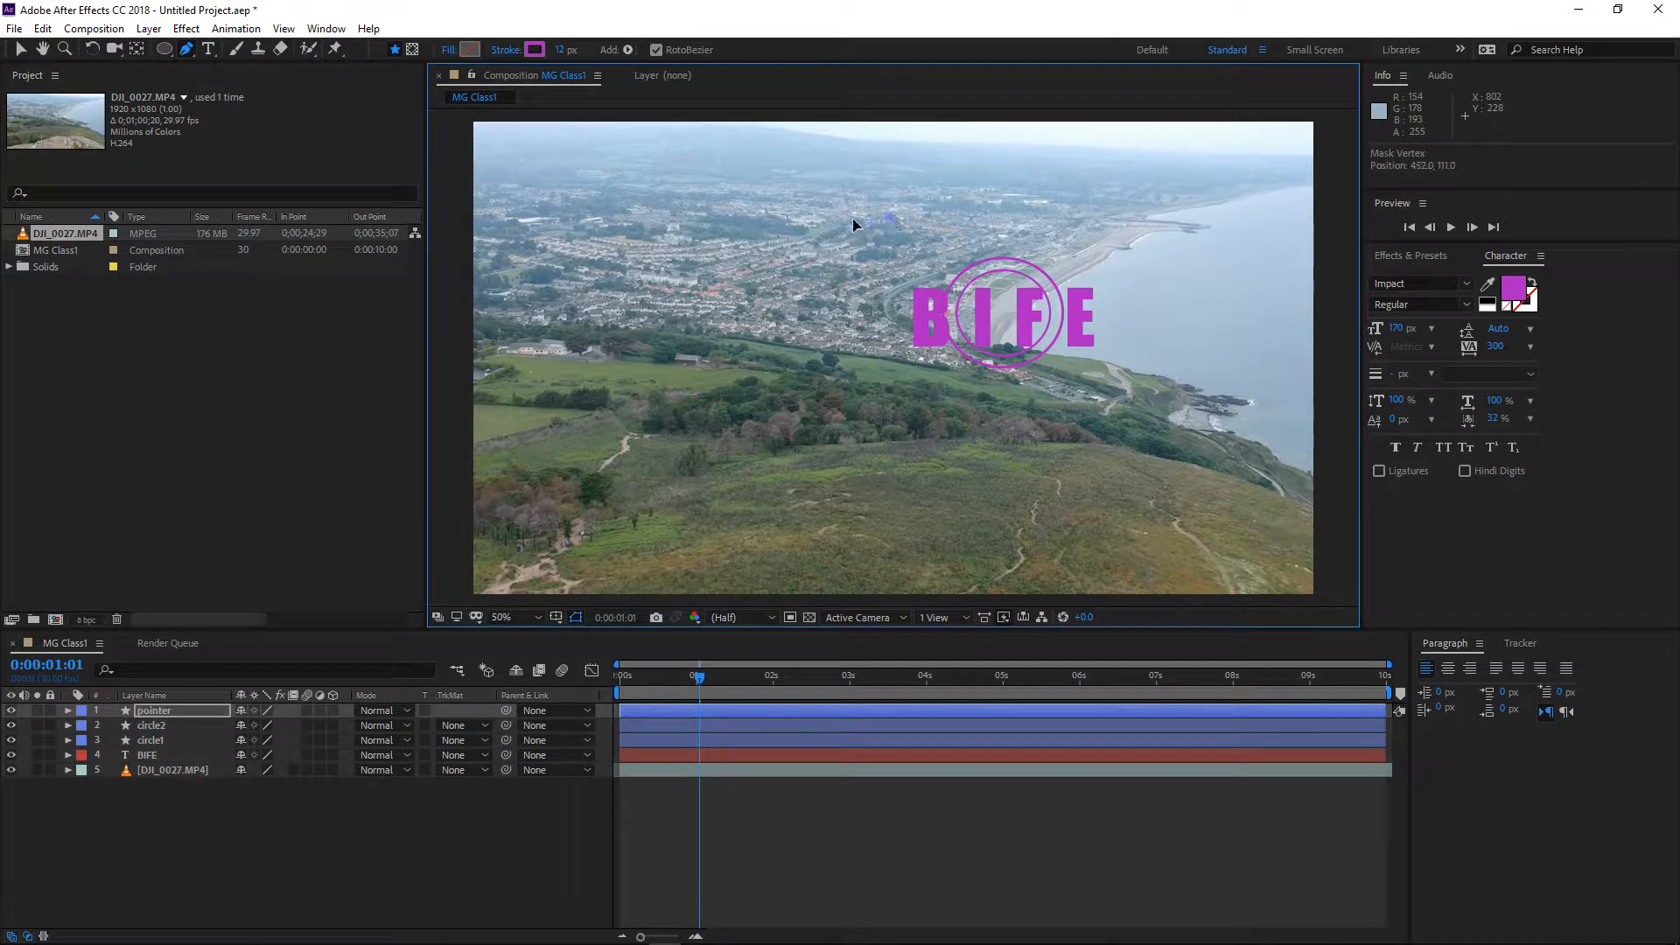
{"action": "left_click", "coordinate": [823, 220]}
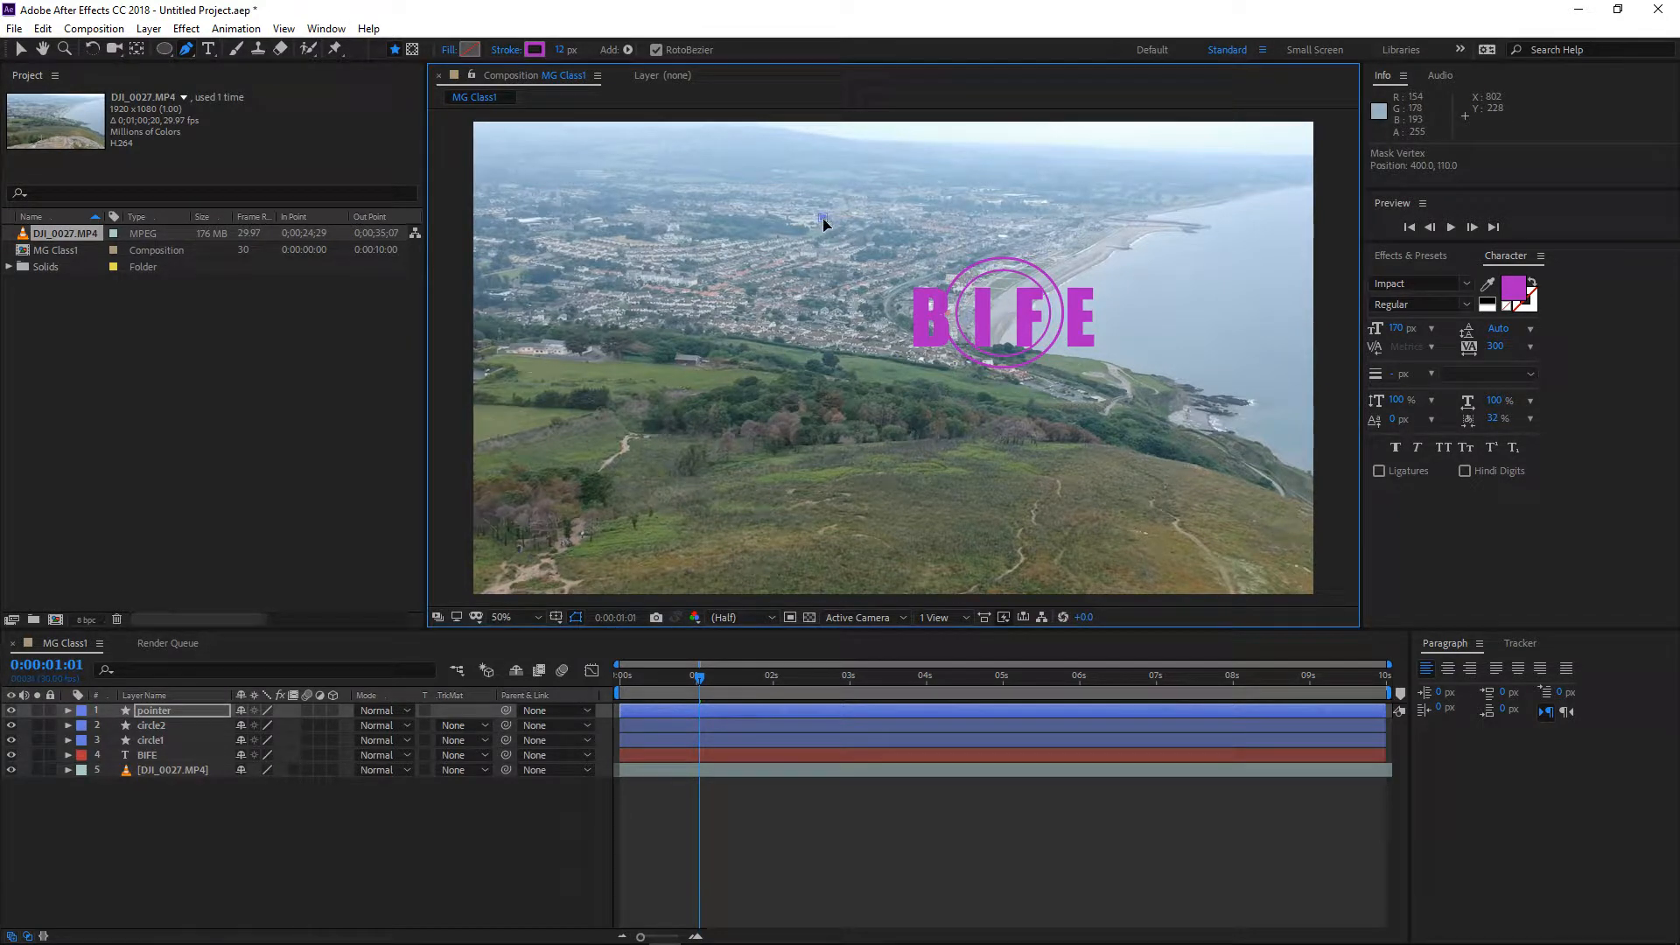
{"action": "left_click", "coordinate": [985, 228]}
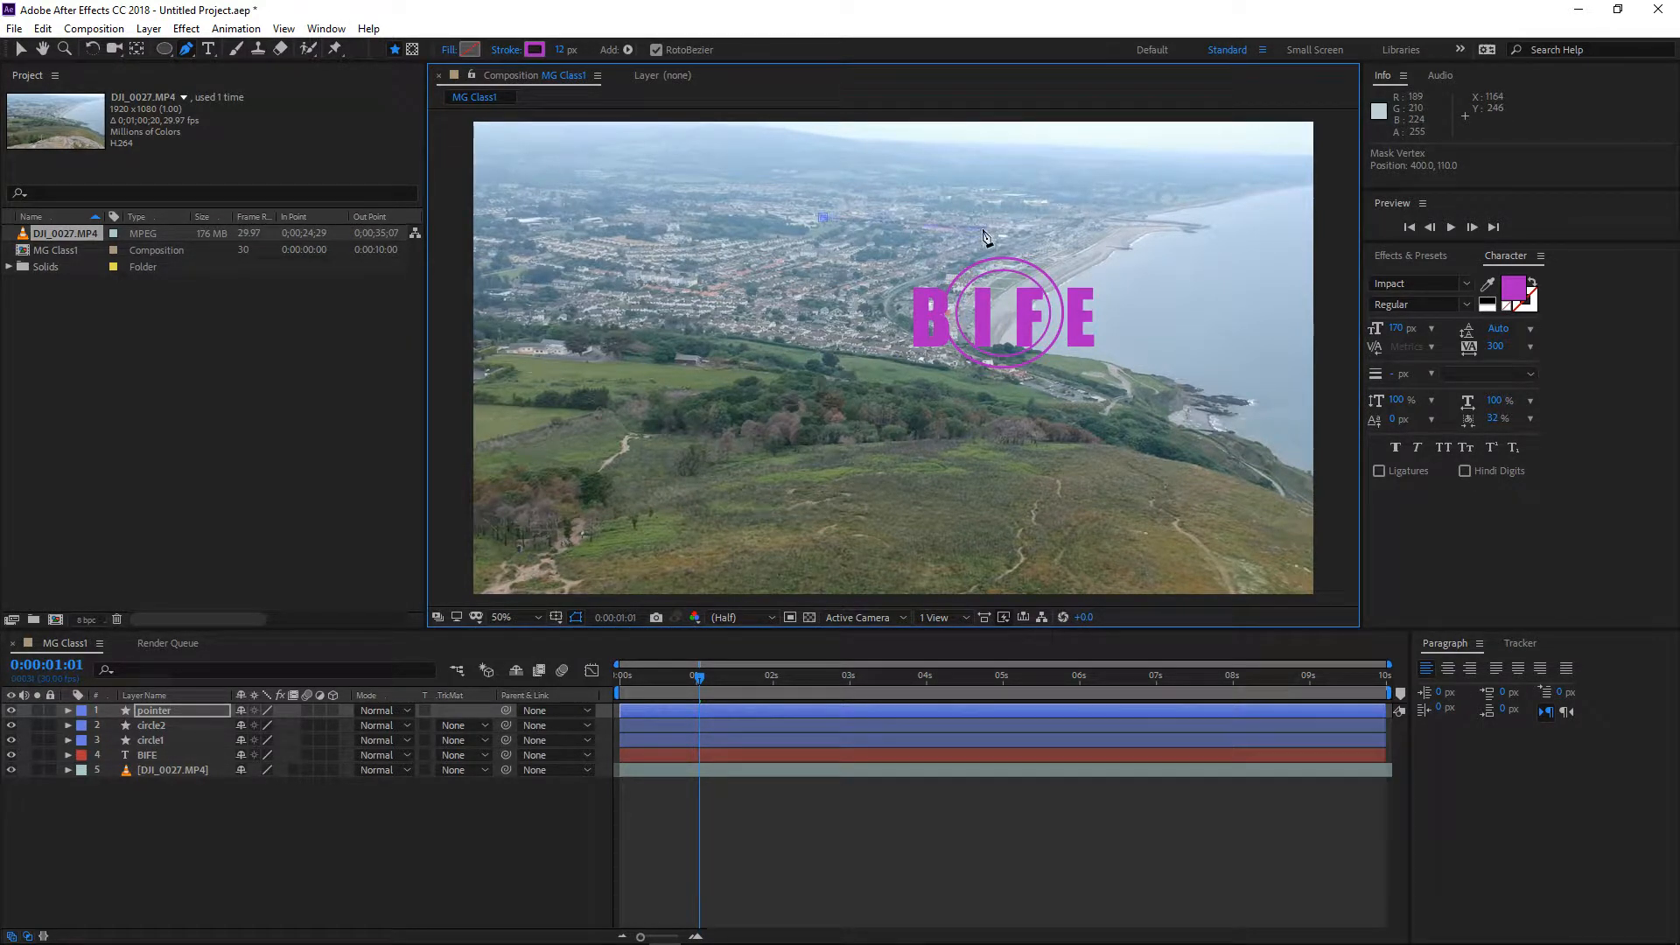
{"action": "left_click", "coordinate": [1011, 278]}
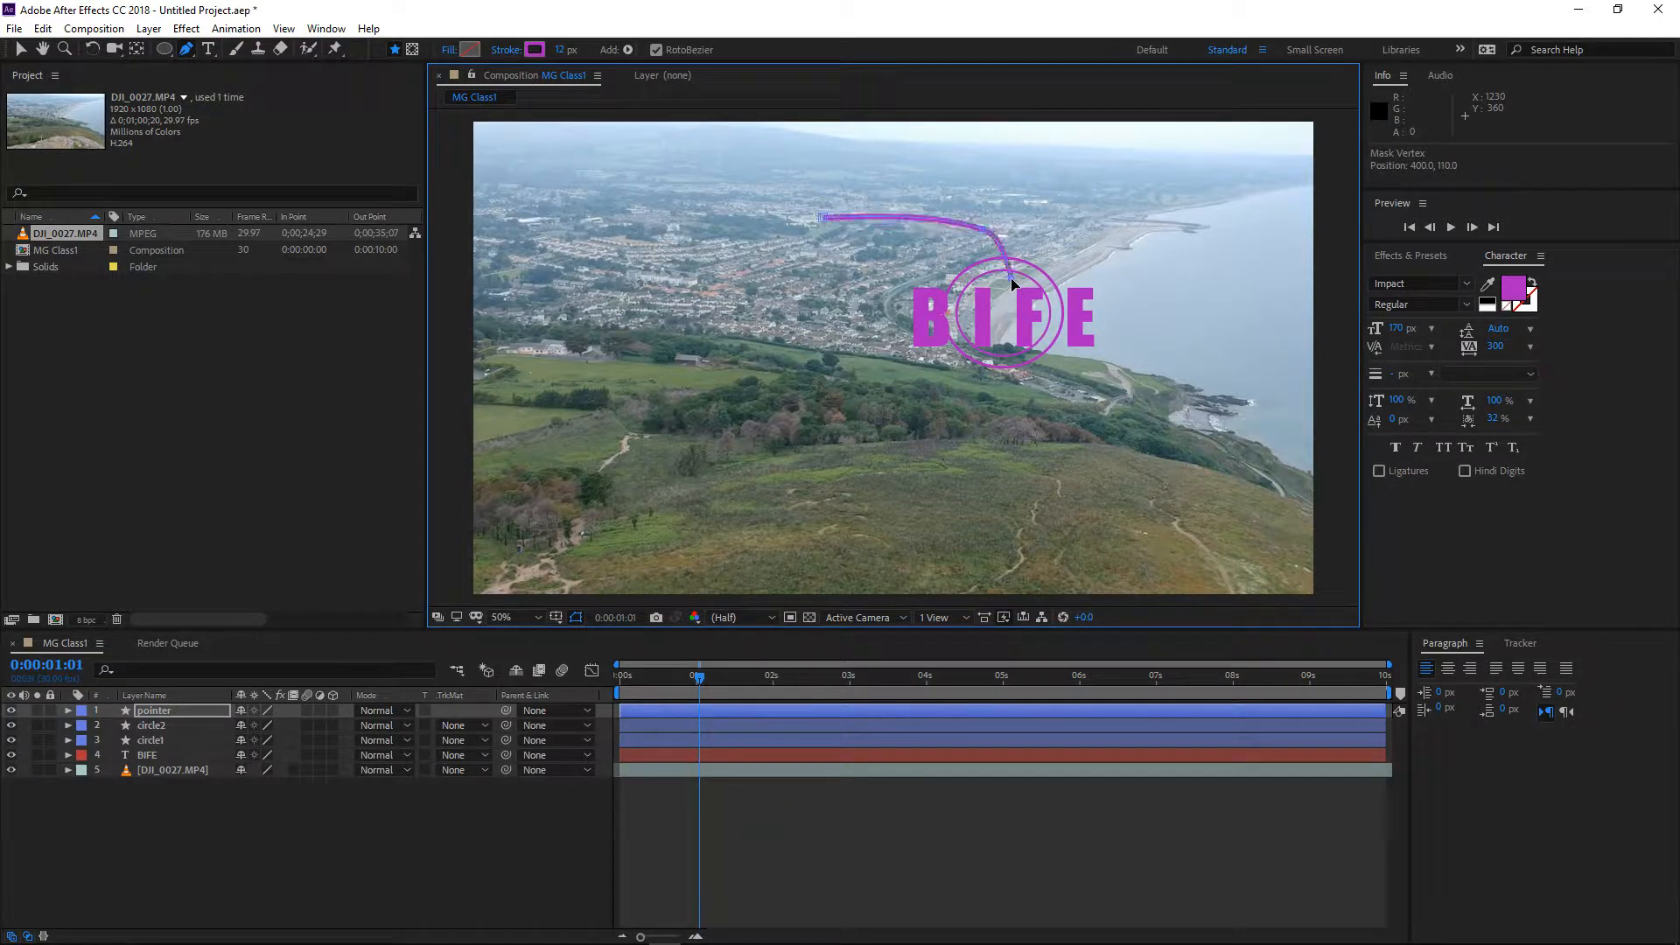
Turn off RotoBezier for the Pen tool and delete the pointer layer holding the curved path
{"action": "left_click", "coordinate": [657, 51]}
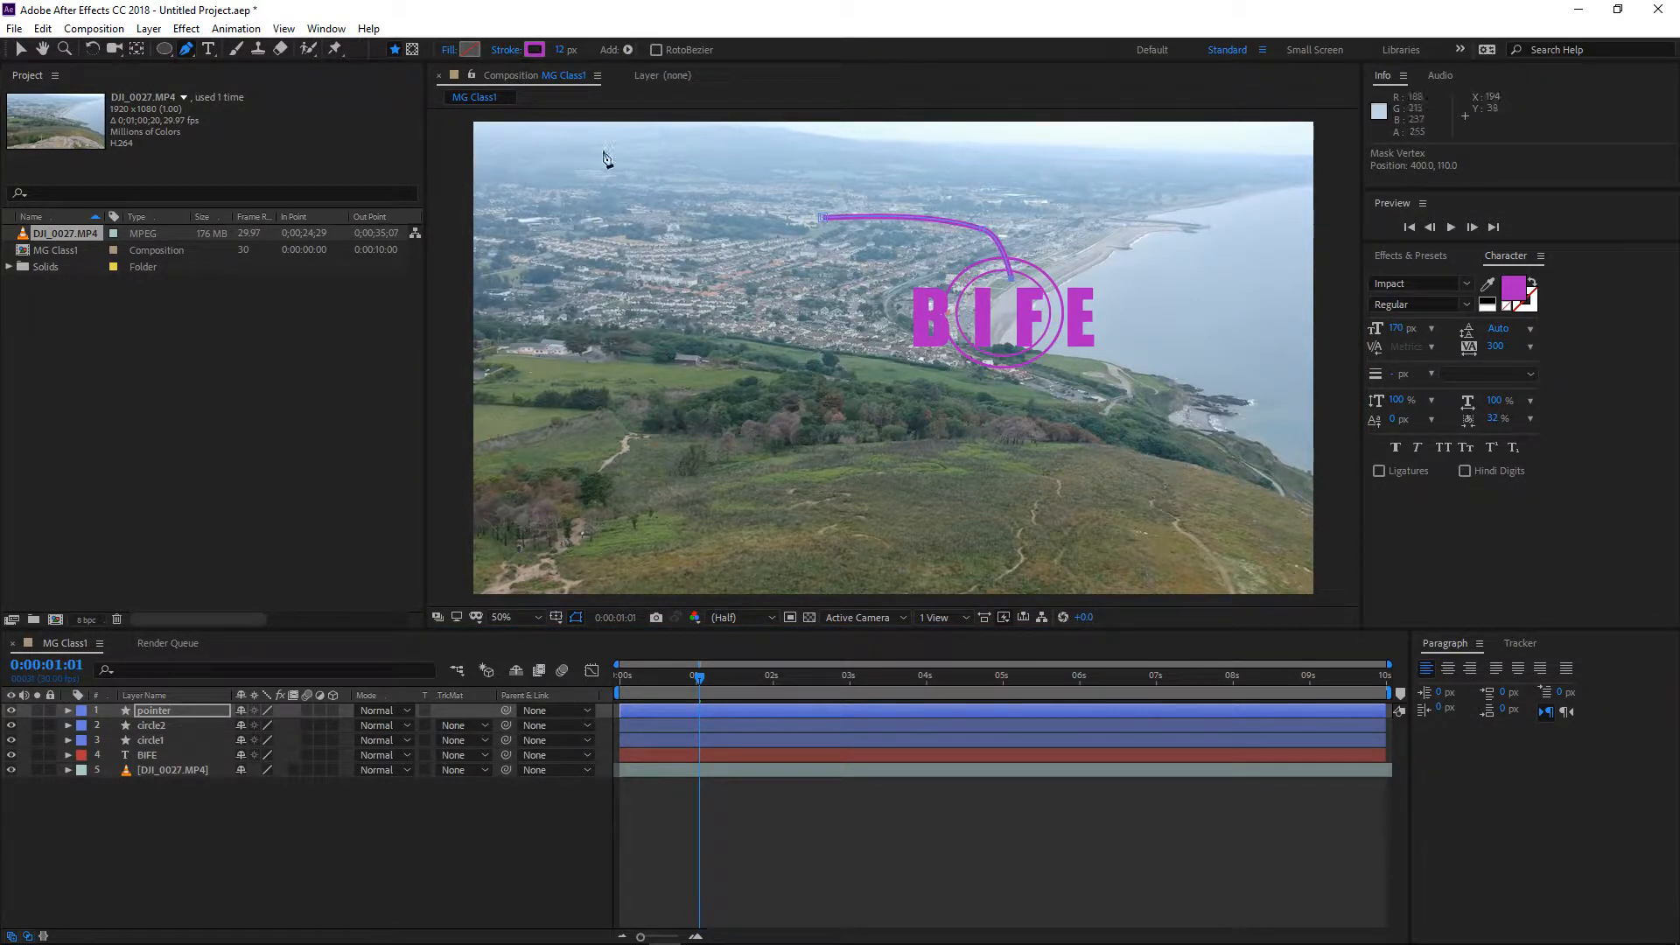
{"action": "left_click", "coordinate": [165, 807]}
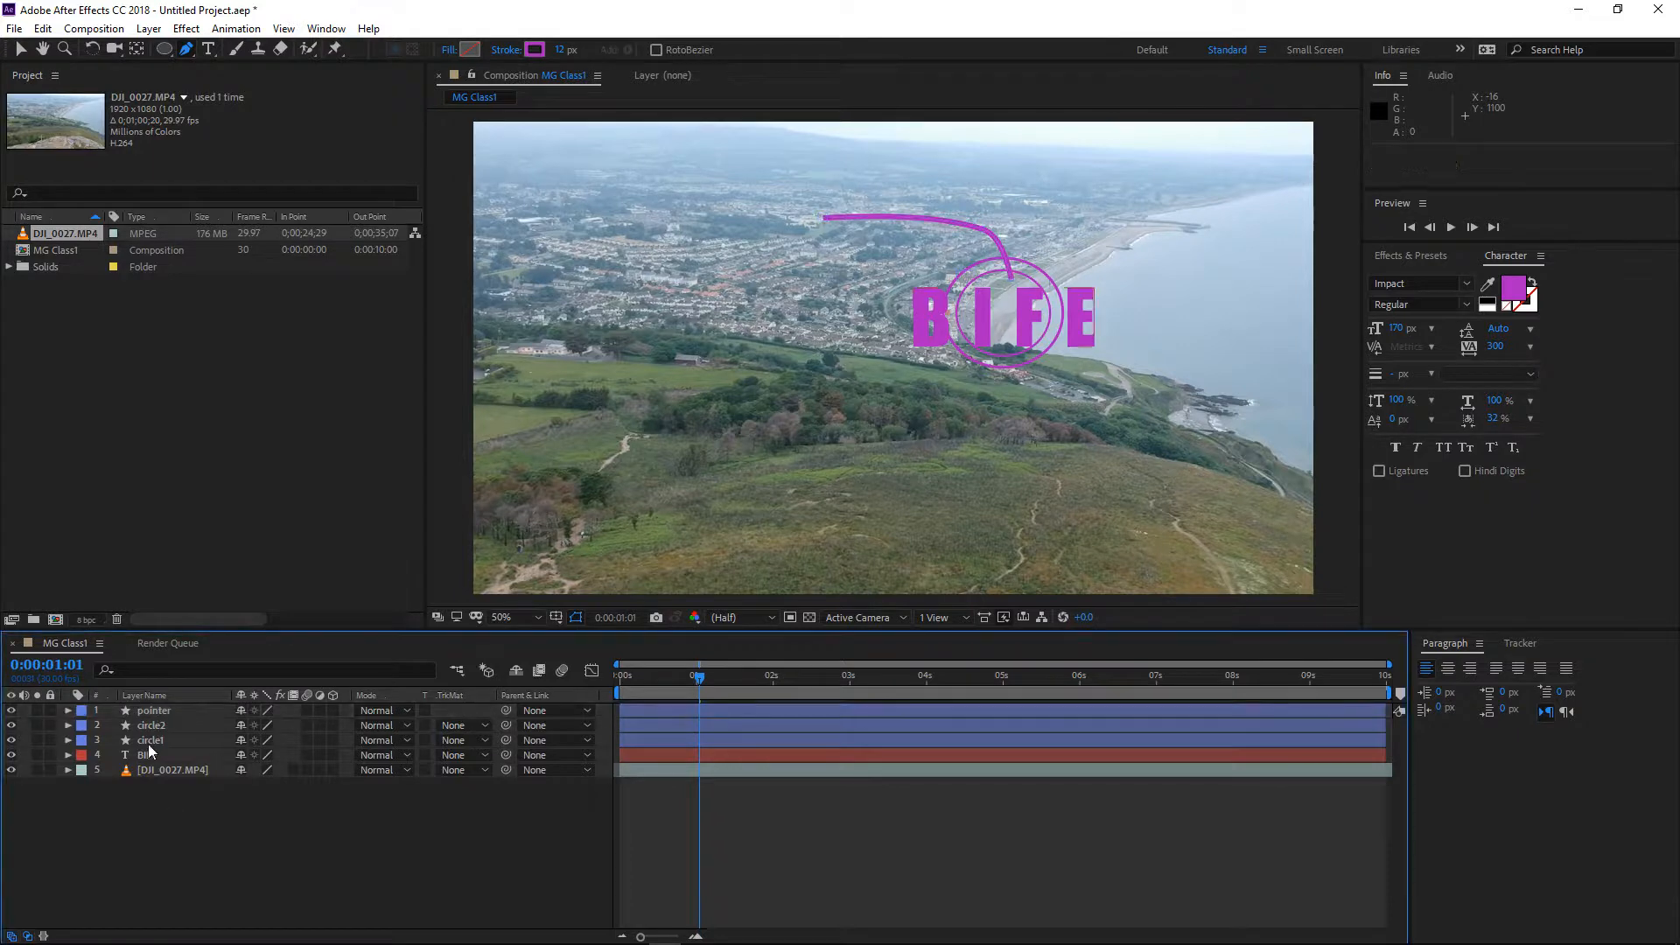
{"action": "left_click", "coordinate": [52, 712]}
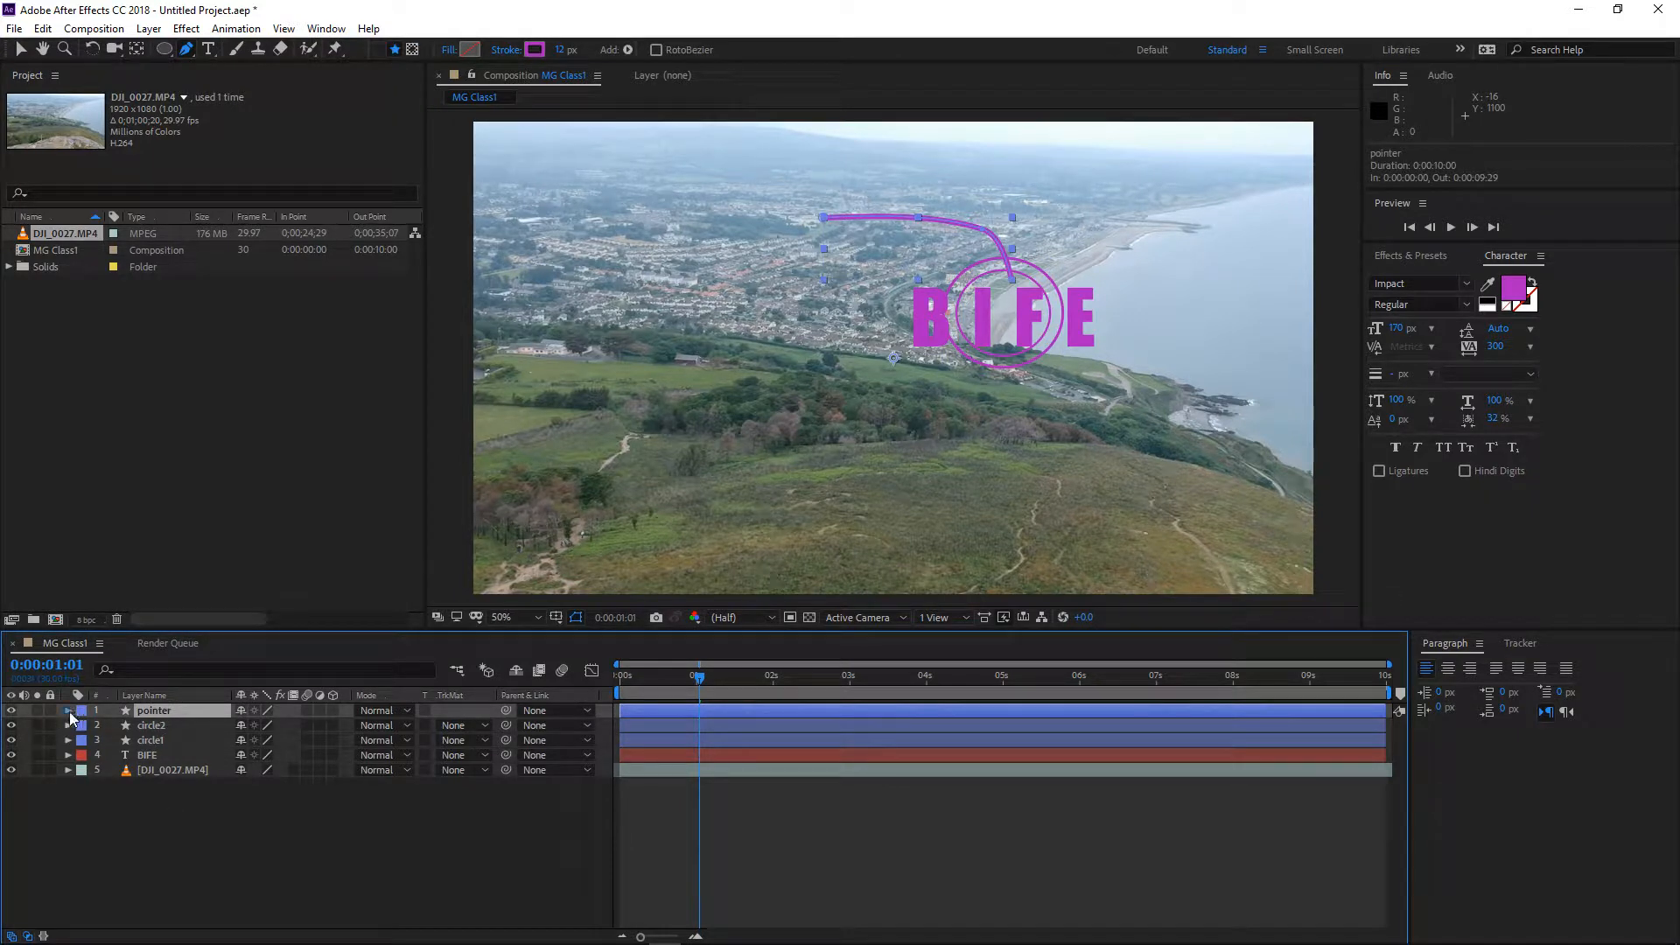
{"action": "left_click", "coordinate": [68, 710]}
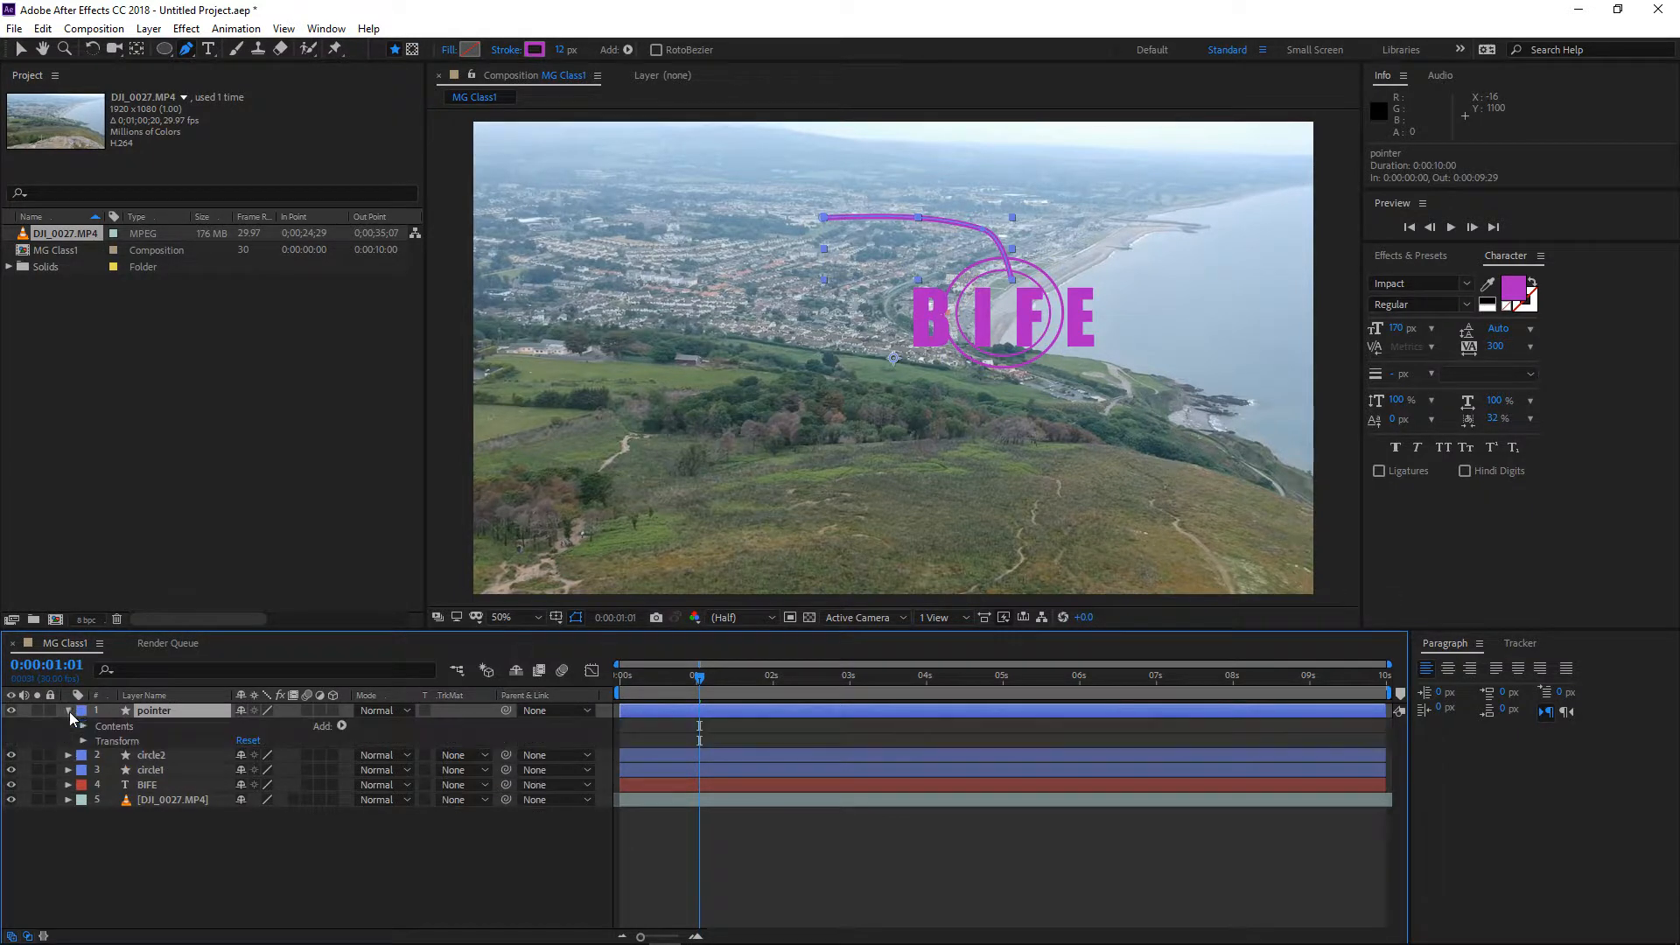
{"action": "left_click", "coordinate": [187, 868]}
{"action": "left_click", "coordinate": [181, 713]}
{"action": "key", "text": "Delete"}
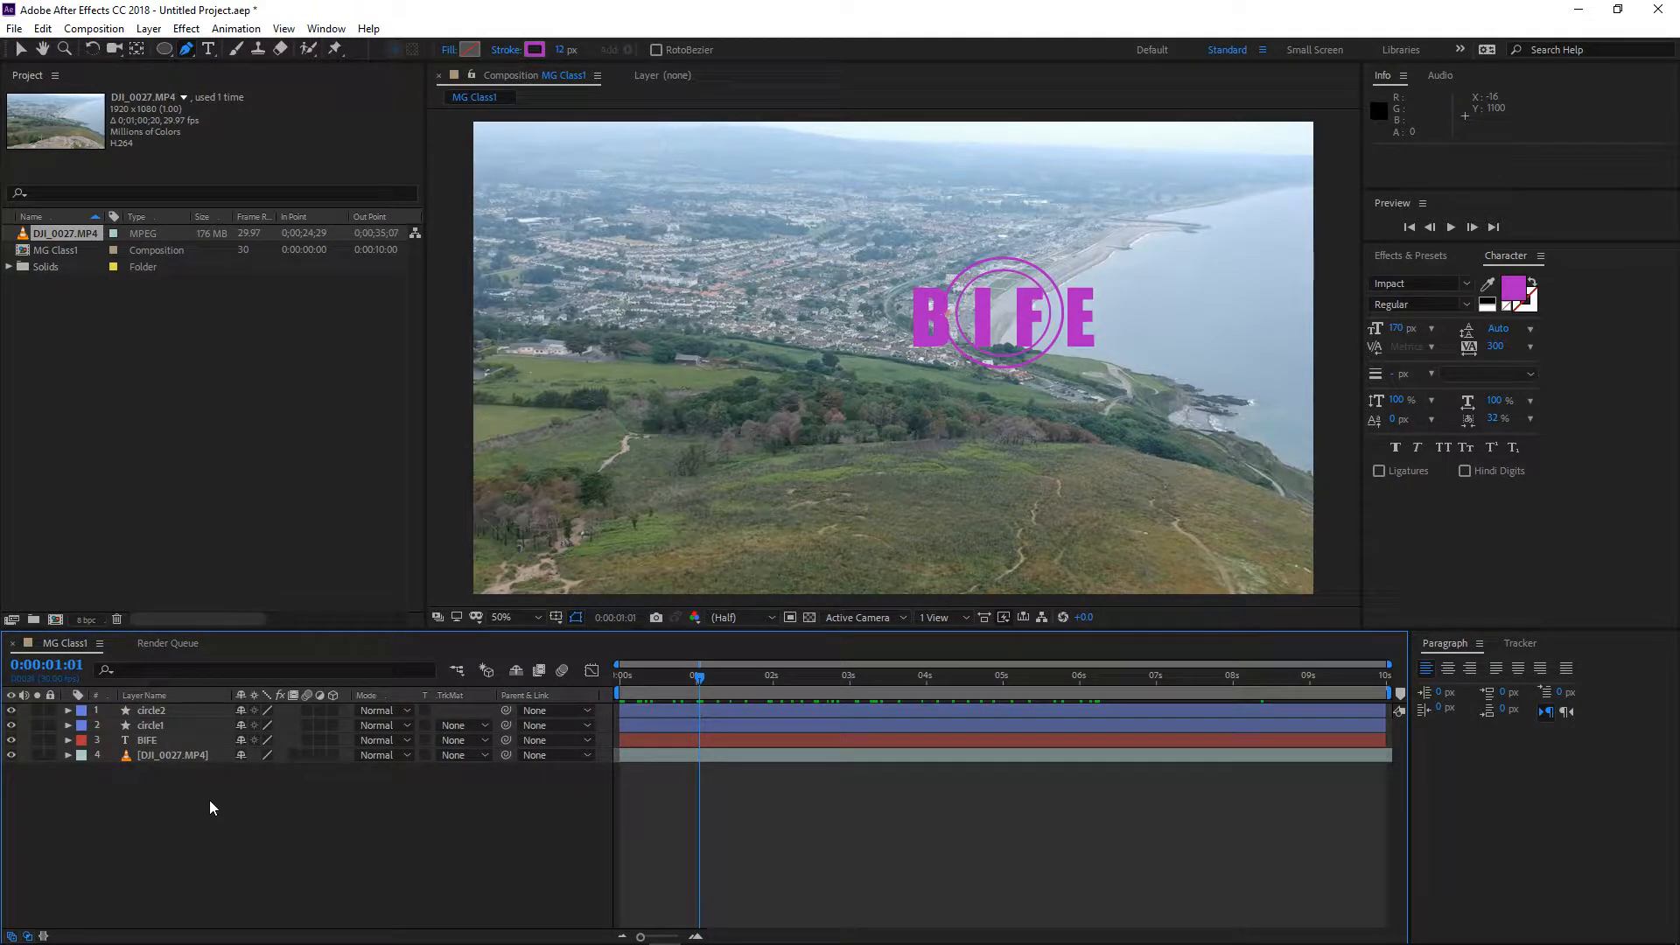
Add a fresh shape layer above circle2 and rename it Pointer
{"action": "right_click", "coordinate": [225, 795]}
{"action": "mouse_move", "coordinate": [338, 602]}
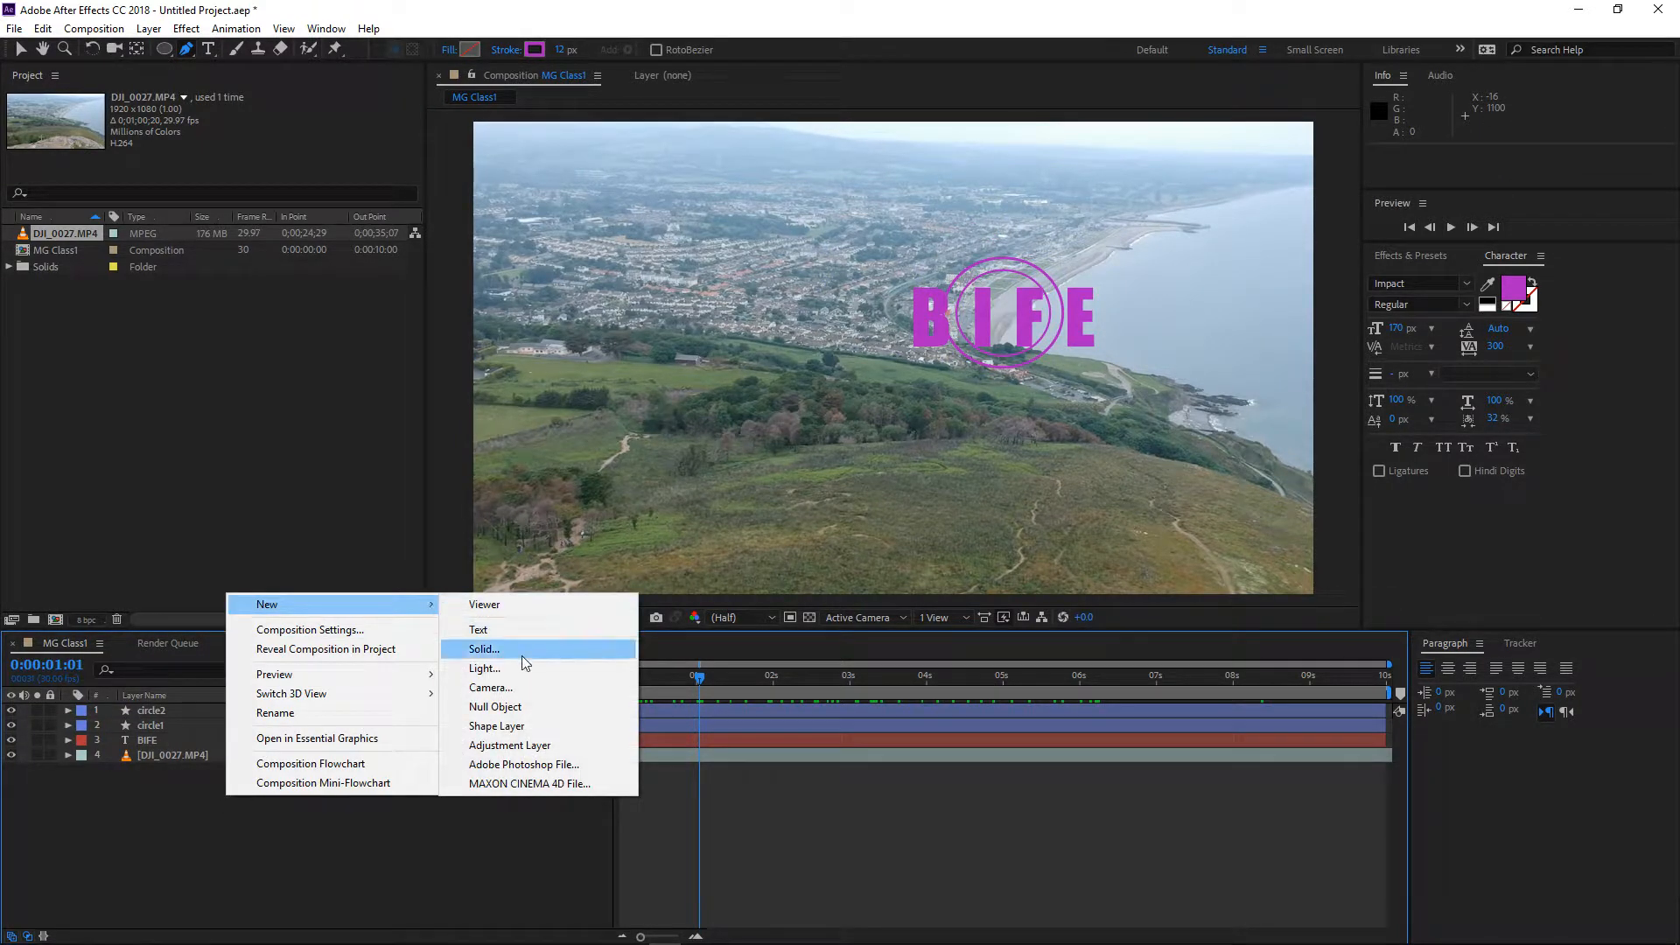
{"action": "left_click", "coordinate": [516, 727]}
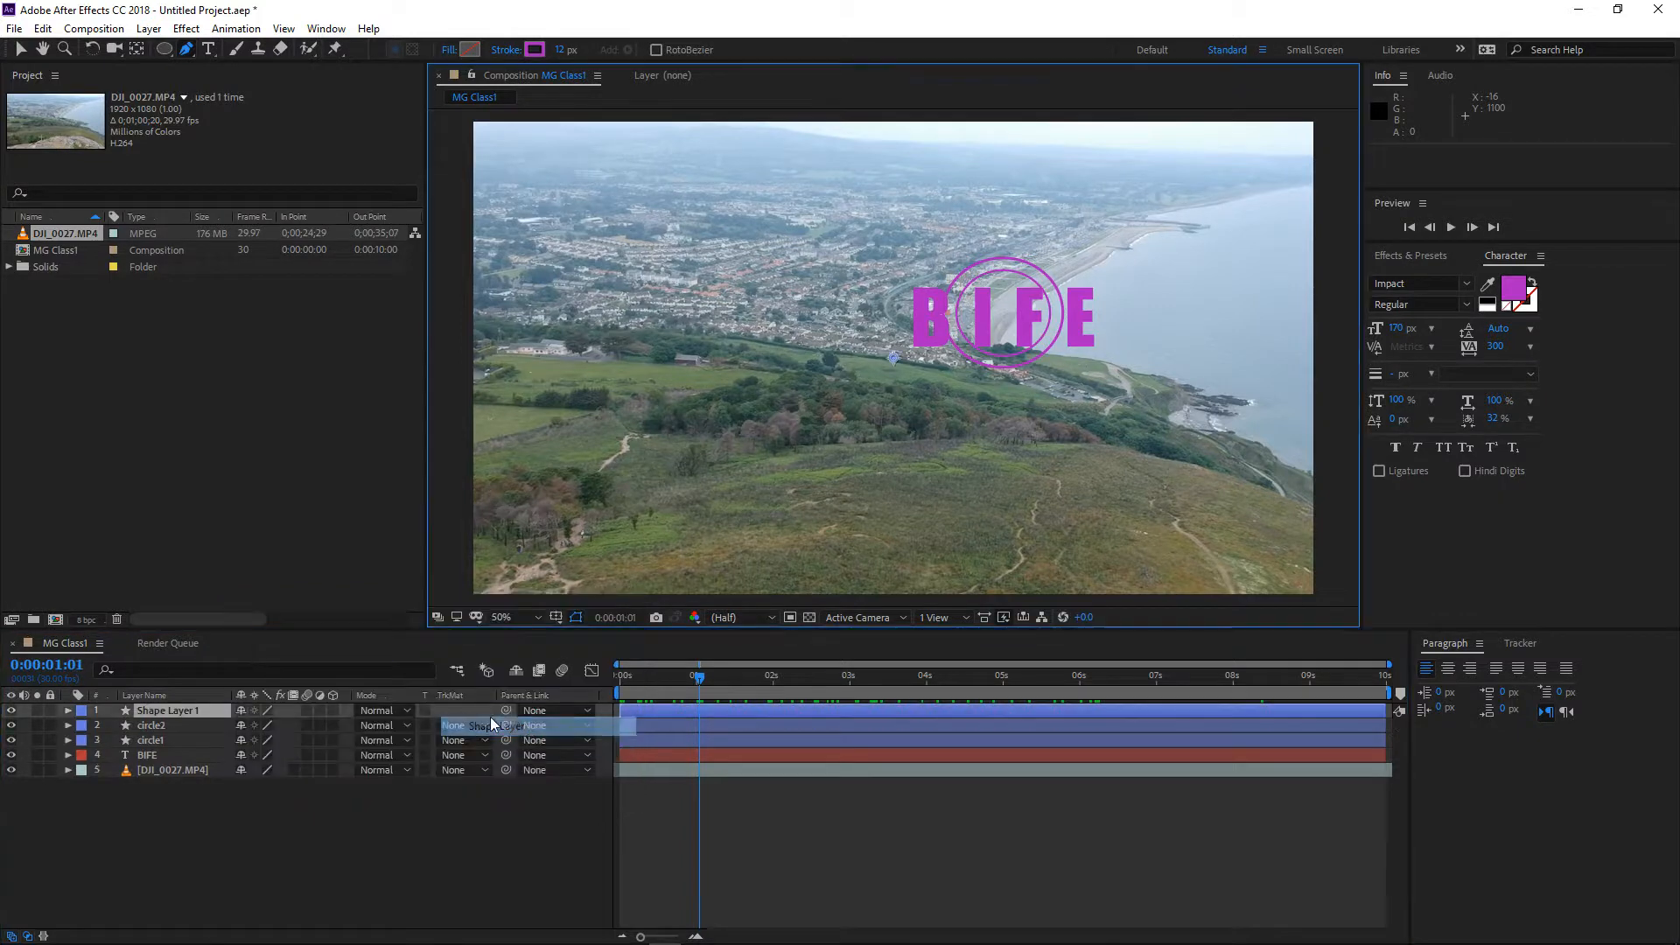
{"action": "right_click", "coordinate": [200, 707]}
{"action": "left_click", "coordinate": [243, 699]}
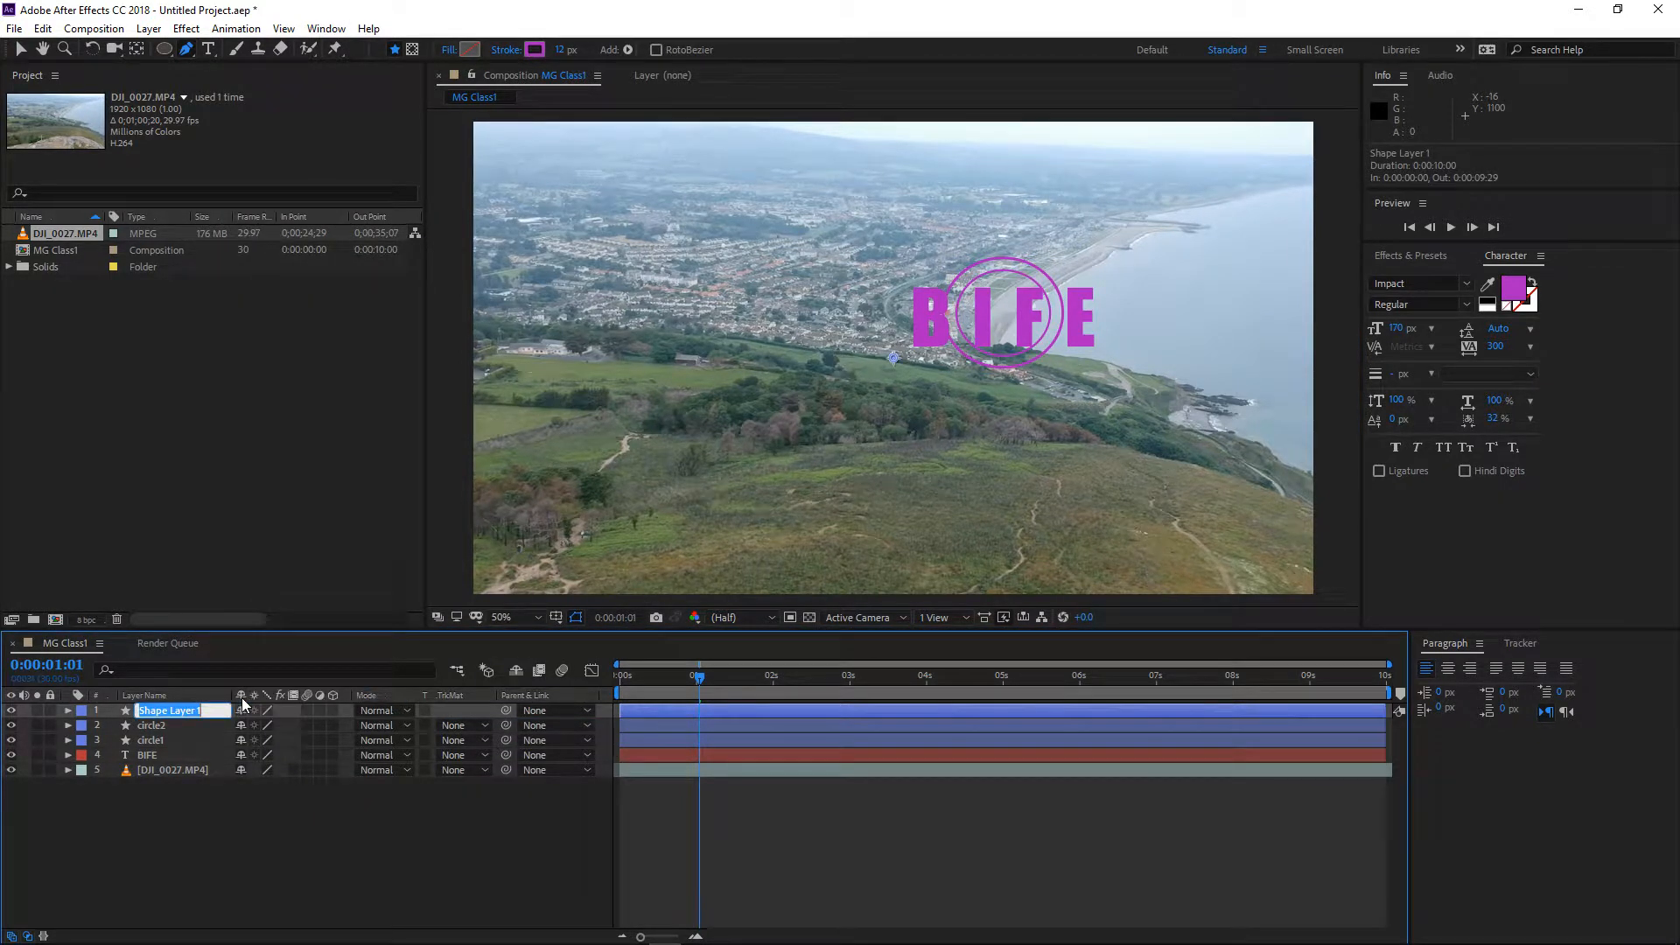
{"action": "type", "text": "Pointe"}
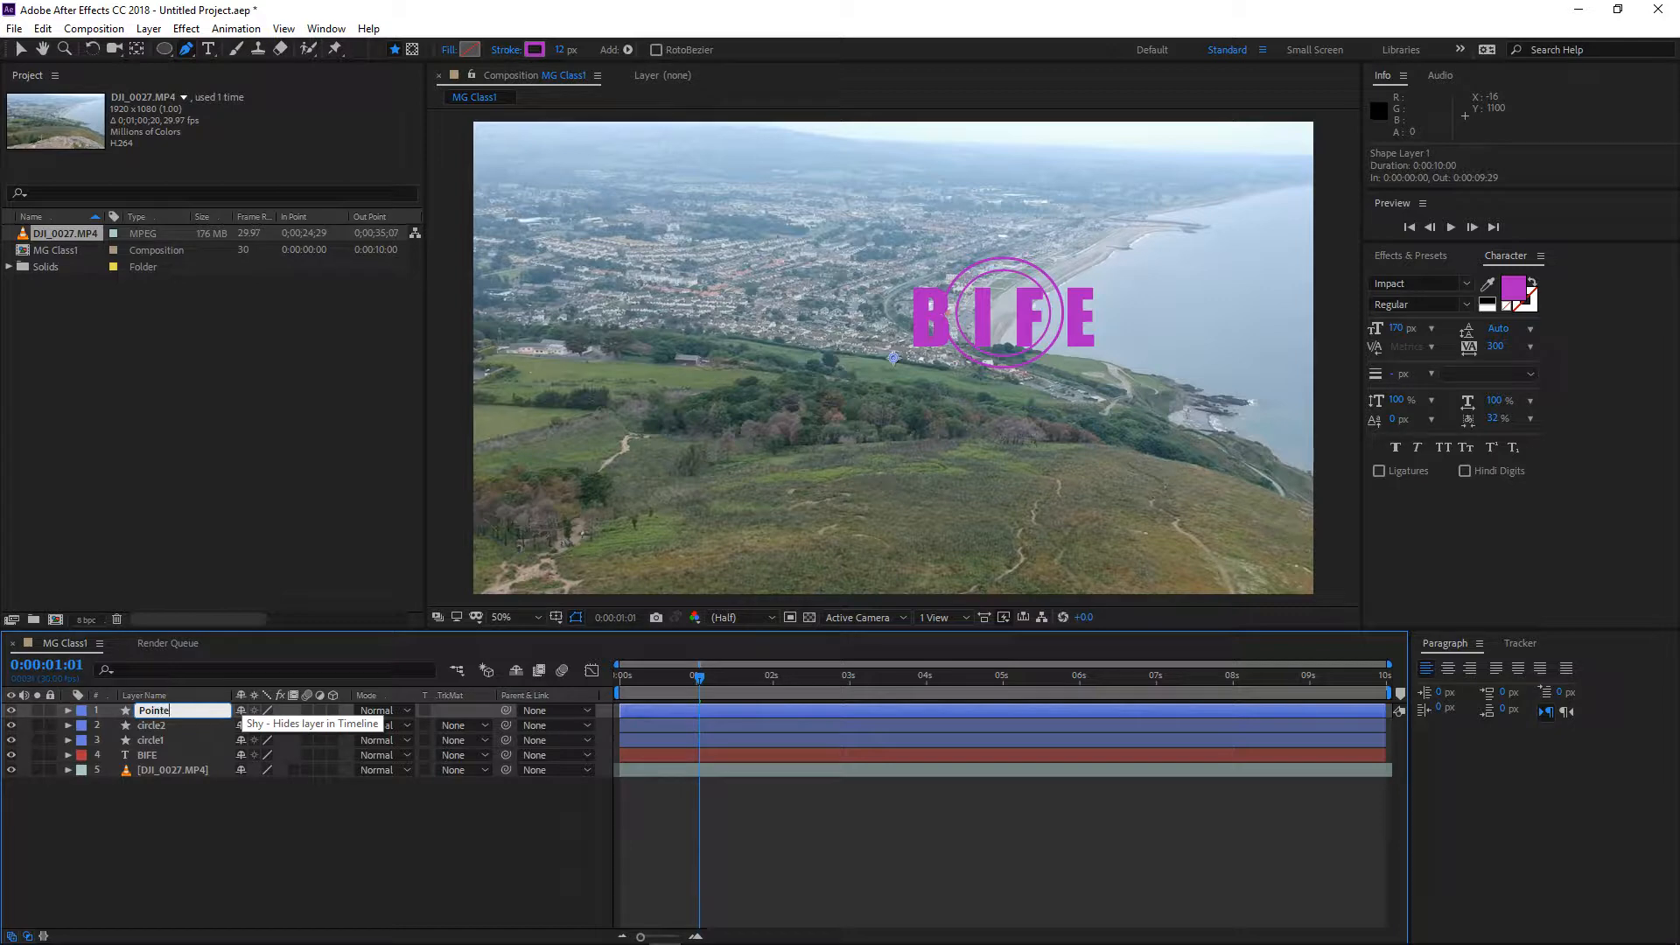
{"action": "type", "text": "r"}
{"action": "key", "text": "Return"}
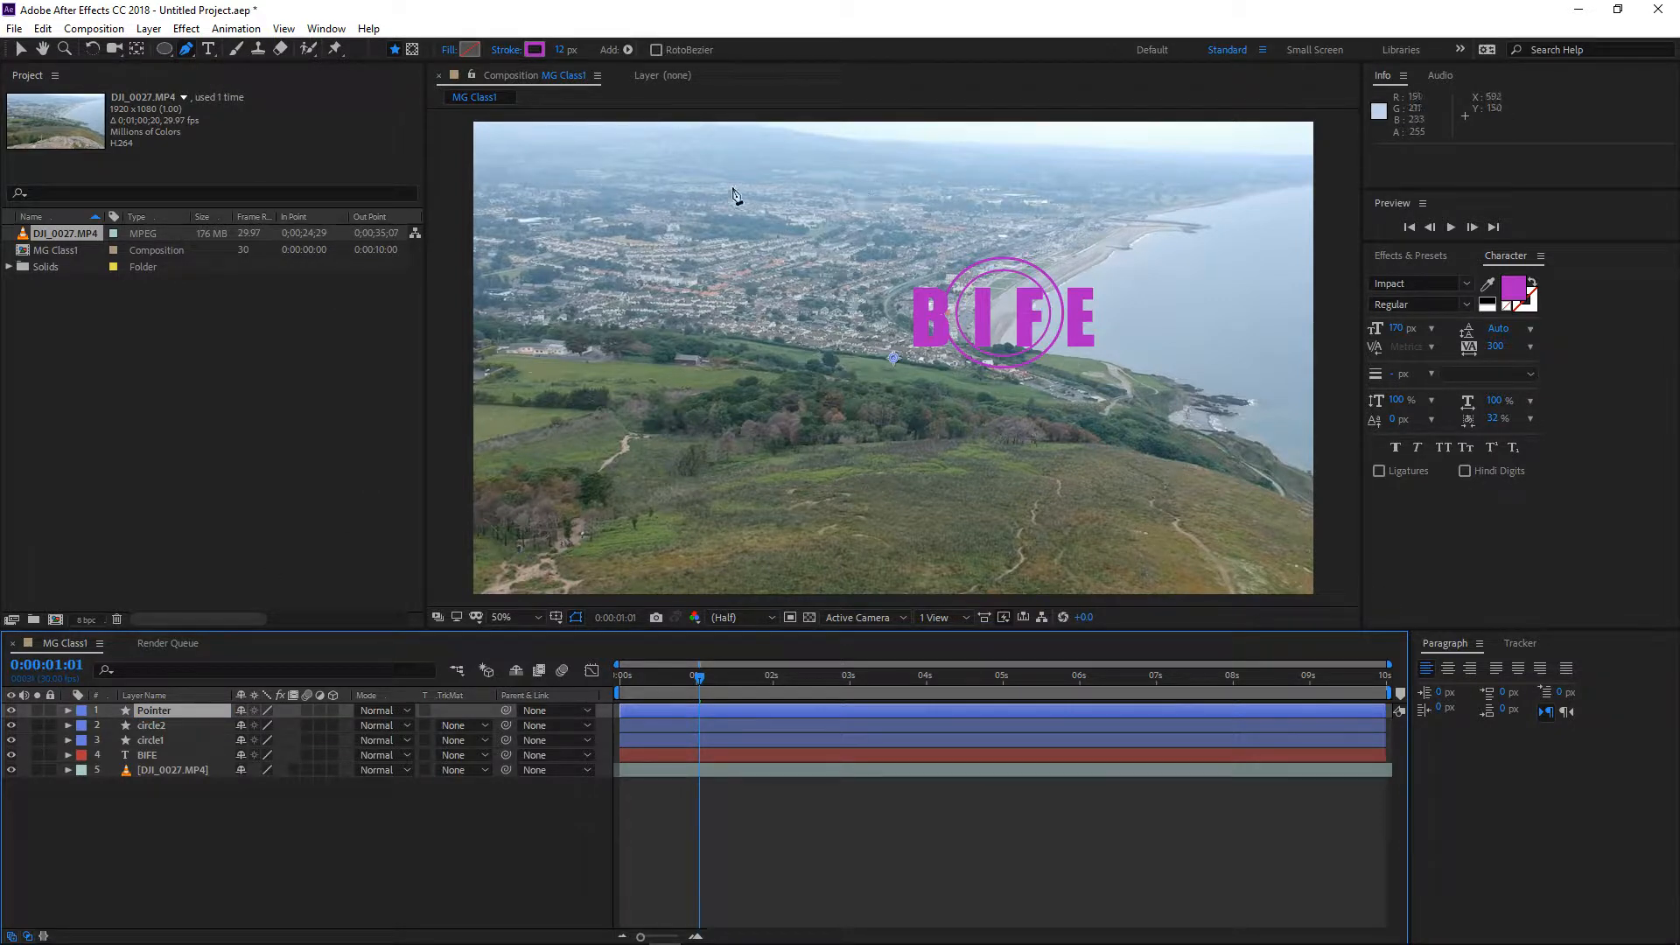
Draw a straight, angled pointer line from above the BIFE title down into the circles and set its stroke width to 16 px
{"action": "left_click", "coordinate": [802, 219]}
{"action": "left_click", "coordinate": [954, 220]}
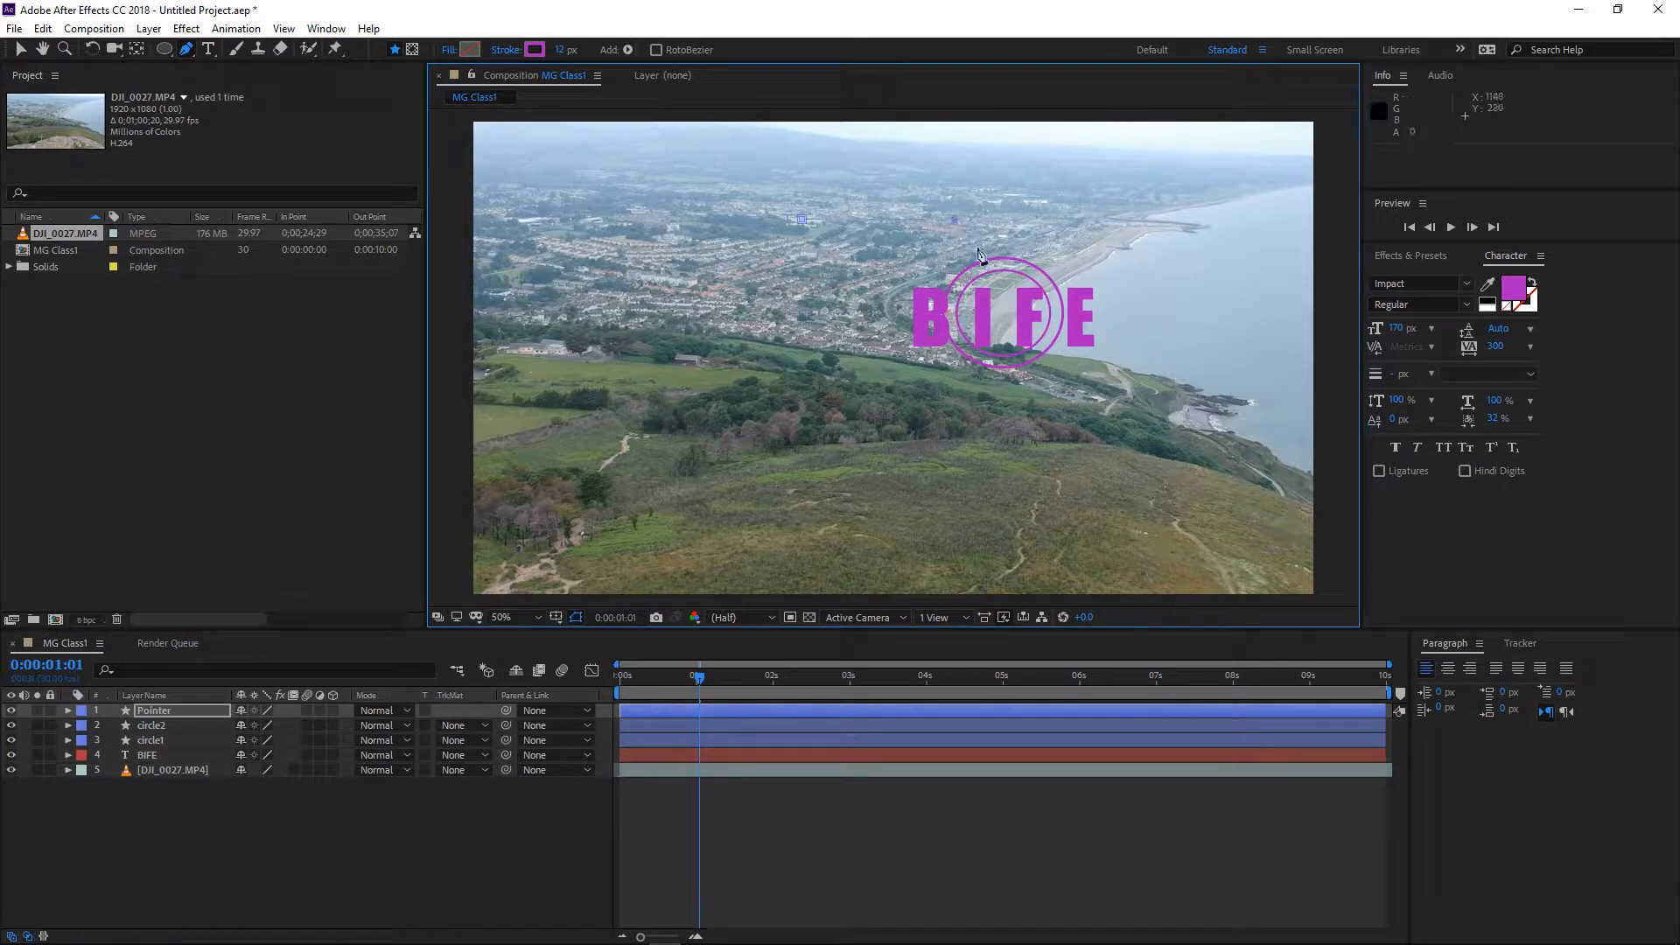
{"action": "left_click", "coordinate": [1005, 297]}
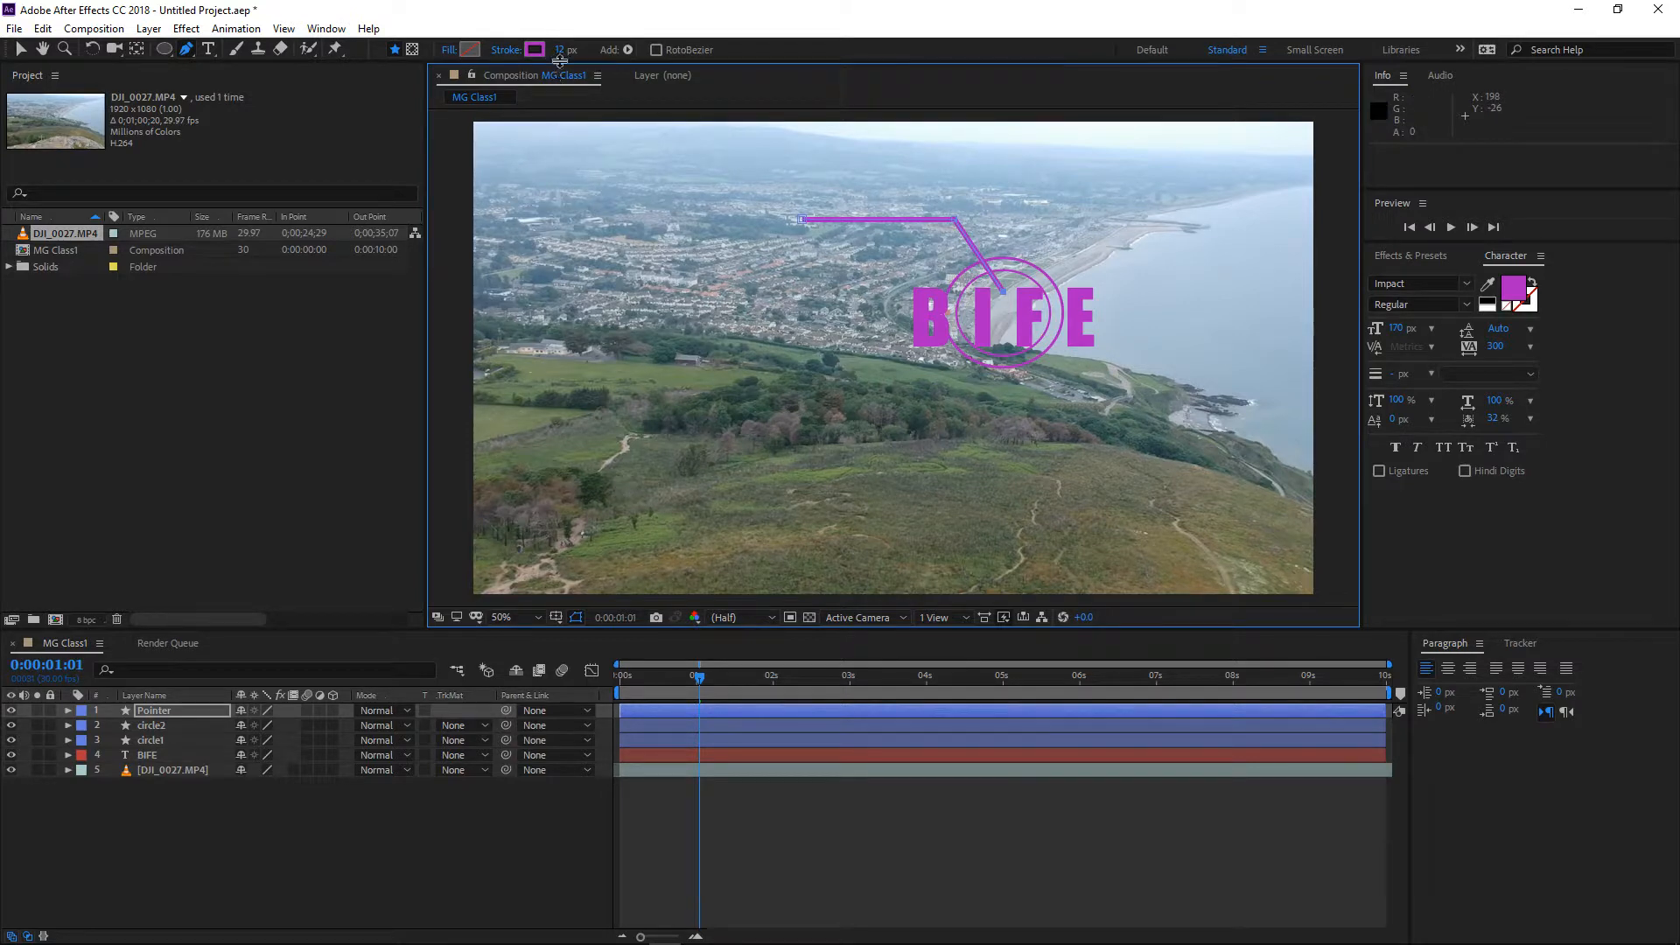
{"action": "left_click_drag", "start_coordinate": [560, 54], "coordinate": [561, 50]}
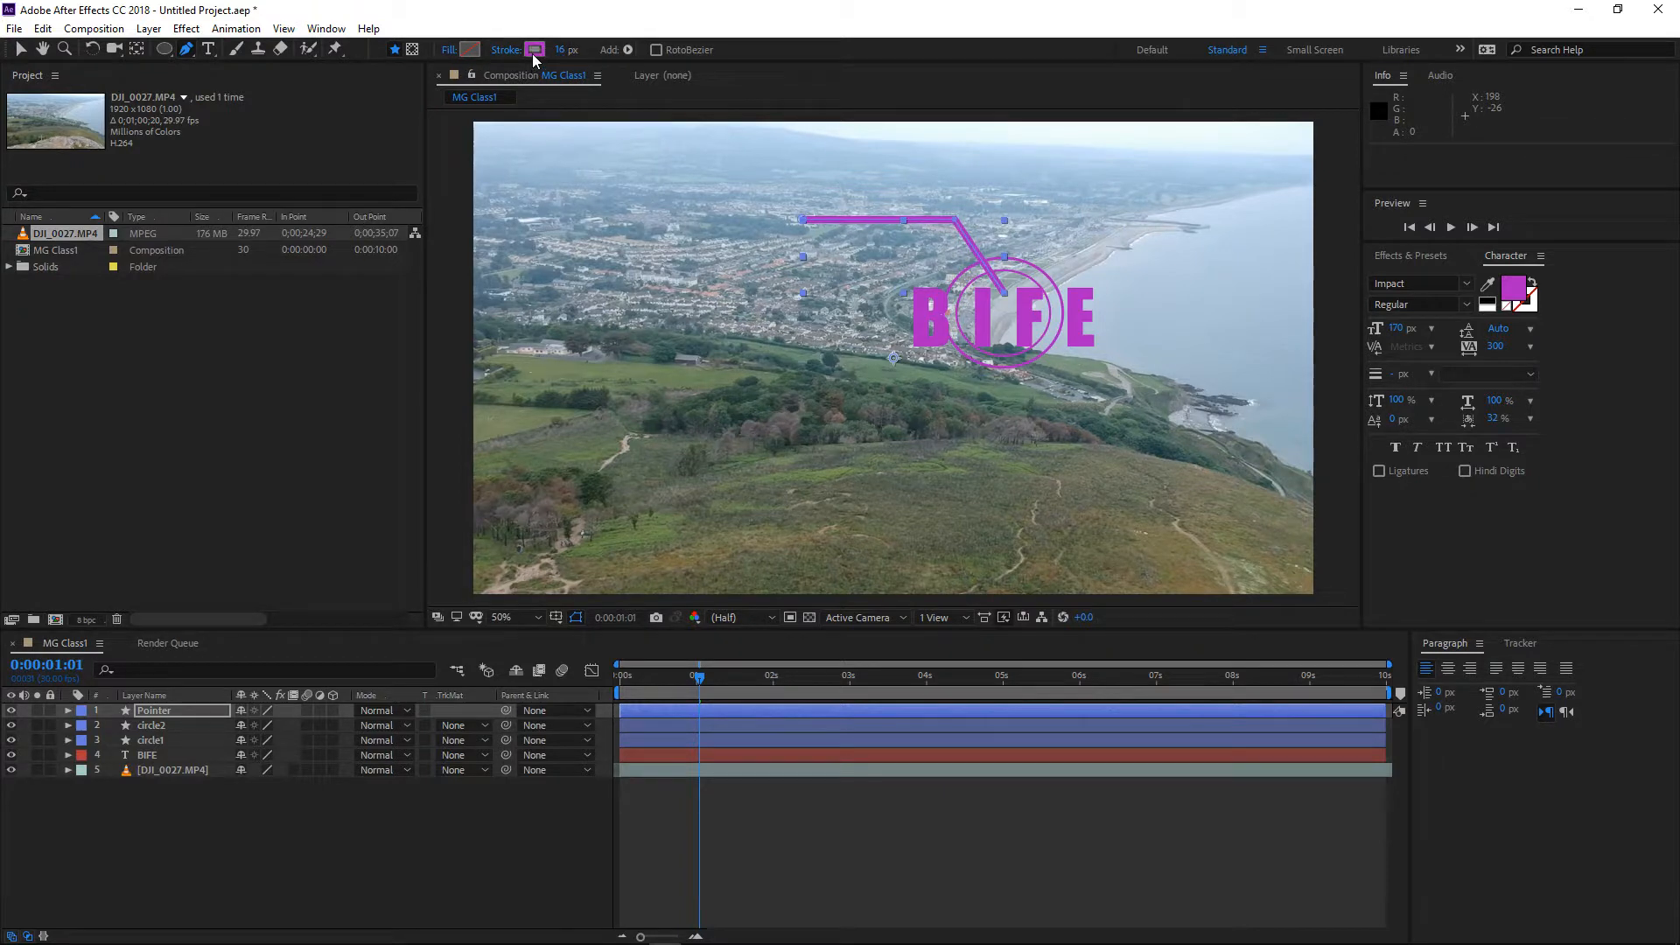
Change the pointer line's stroke color to the muted teal 60857E
{"action": "left_click", "coordinate": [533, 50]}
{"action": "mouse_move", "coordinate": [243, 490]}
{"action": "left_mouse_down"}
{"action": "mouse_move", "coordinate": [252, 454]}
{"action": "mouse_move", "coordinate": [318, 493]}
{"action": "mouse_move", "coordinate": [318, 466]}
{"action": "left_mouse_up"}
{"action": "left_click", "coordinate": [131, 399]}
{"action": "left_click_drag", "start_coordinate": [131, 399], "coordinate": [126, 416]}
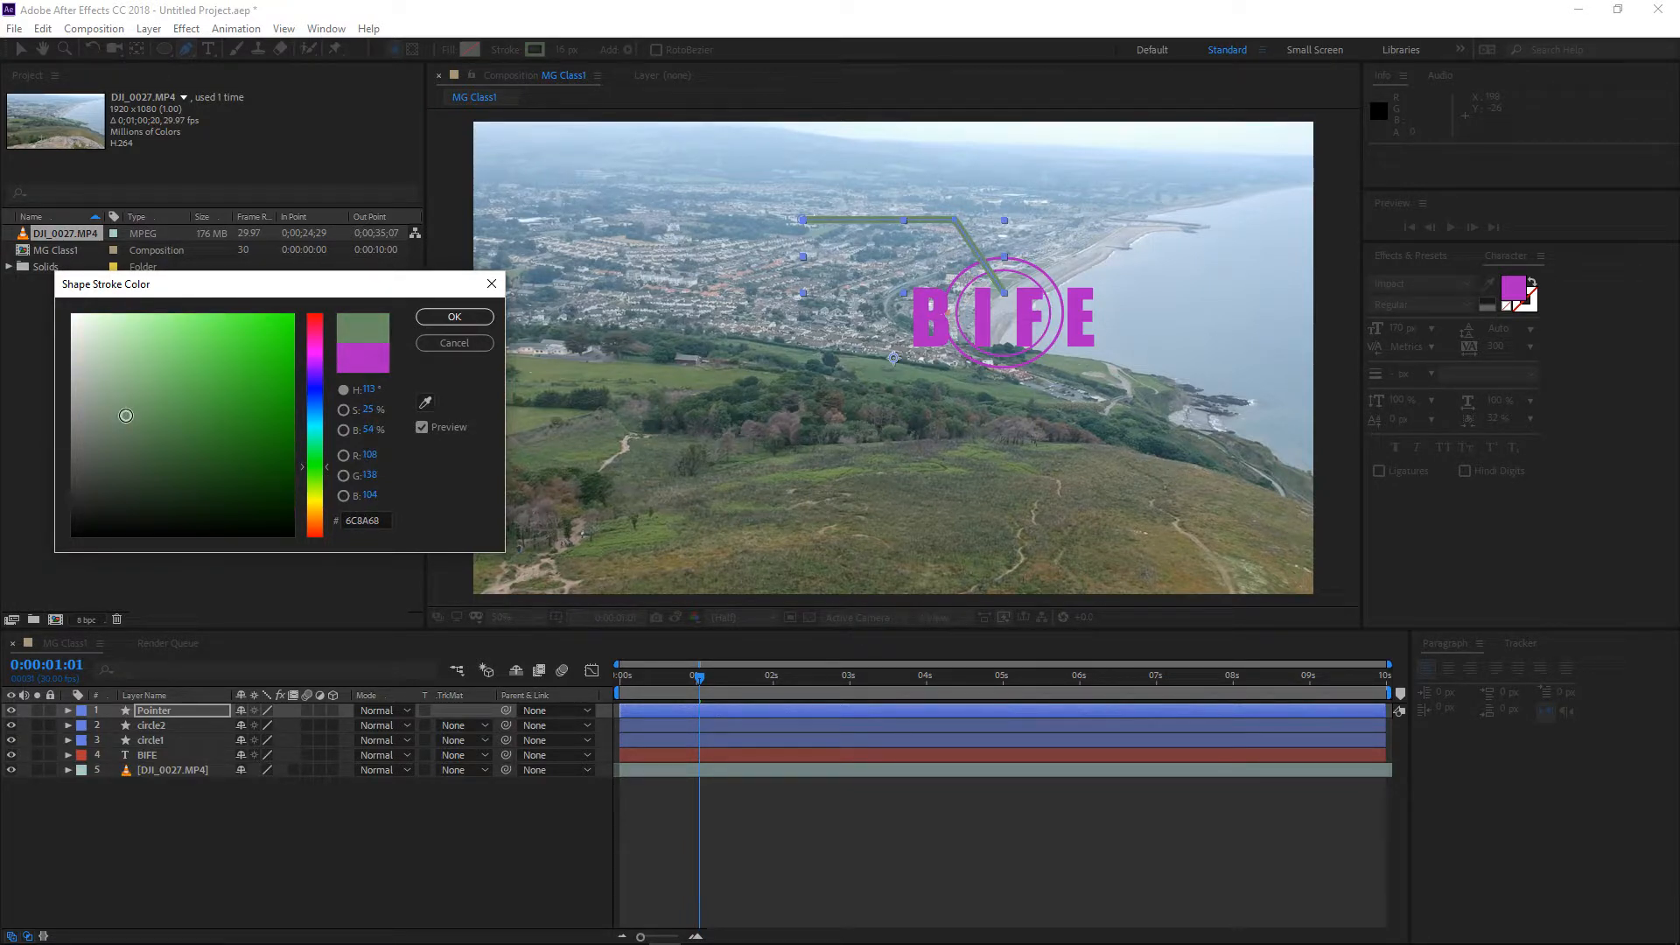
{"action": "left_click_drag", "start_coordinate": [126, 416], "coordinate": [133, 420]}
{"action": "left_click_drag", "start_coordinate": [323, 357], "coordinate": [314, 442]}
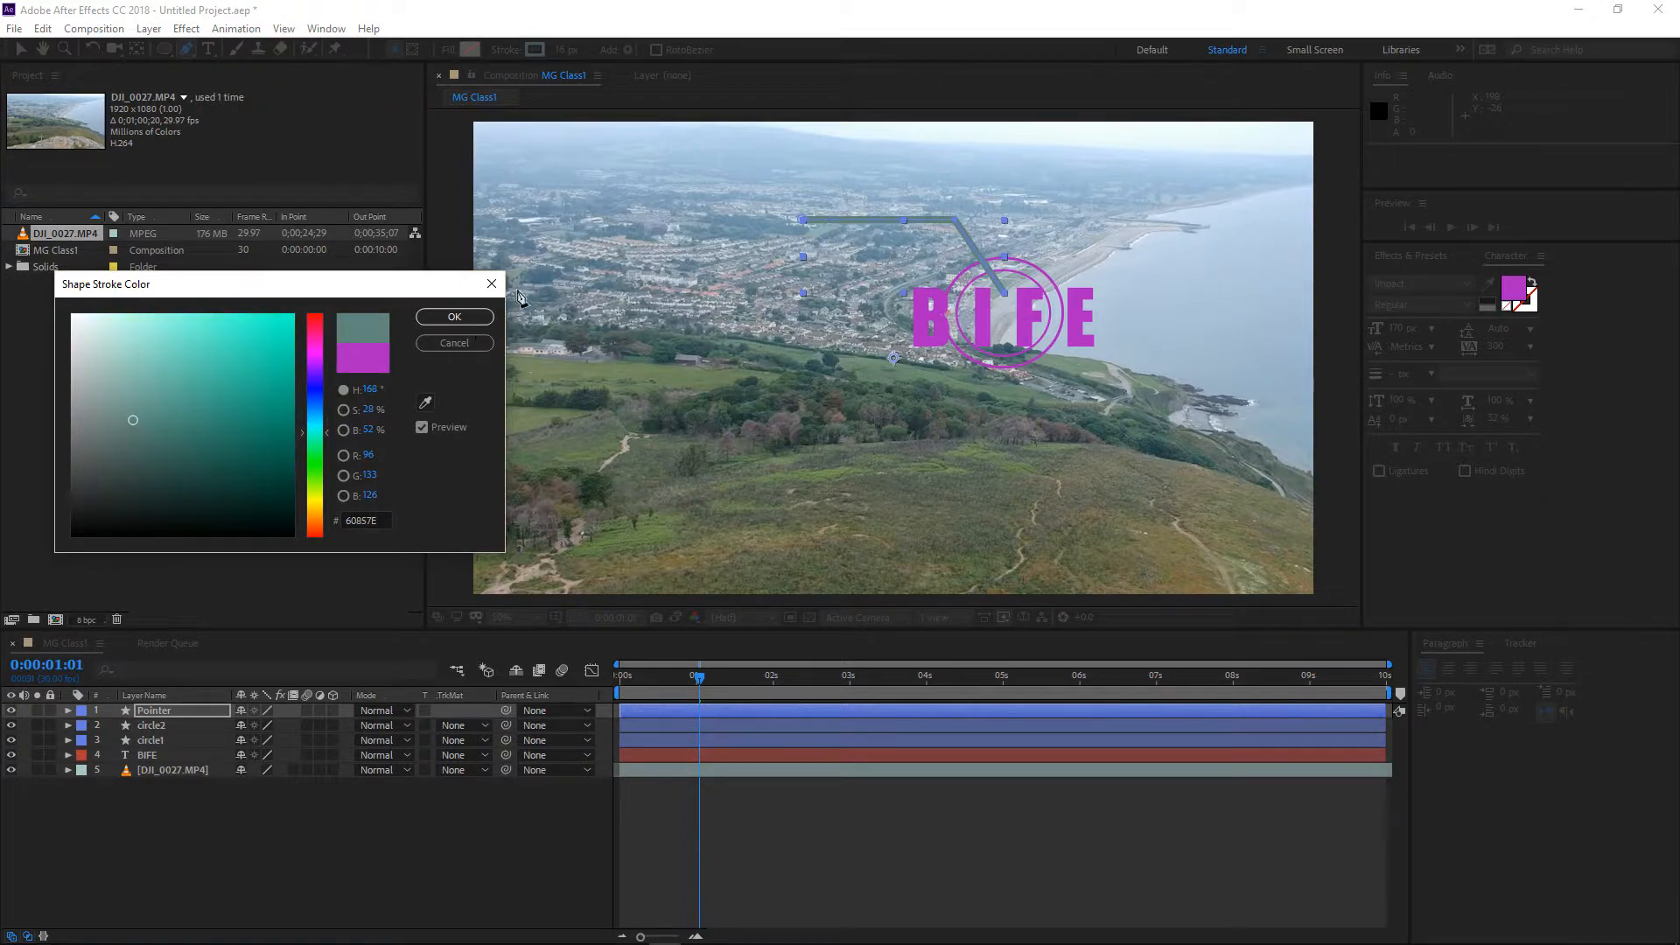
{"action": "left_click", "coordinate": [453, 317]}
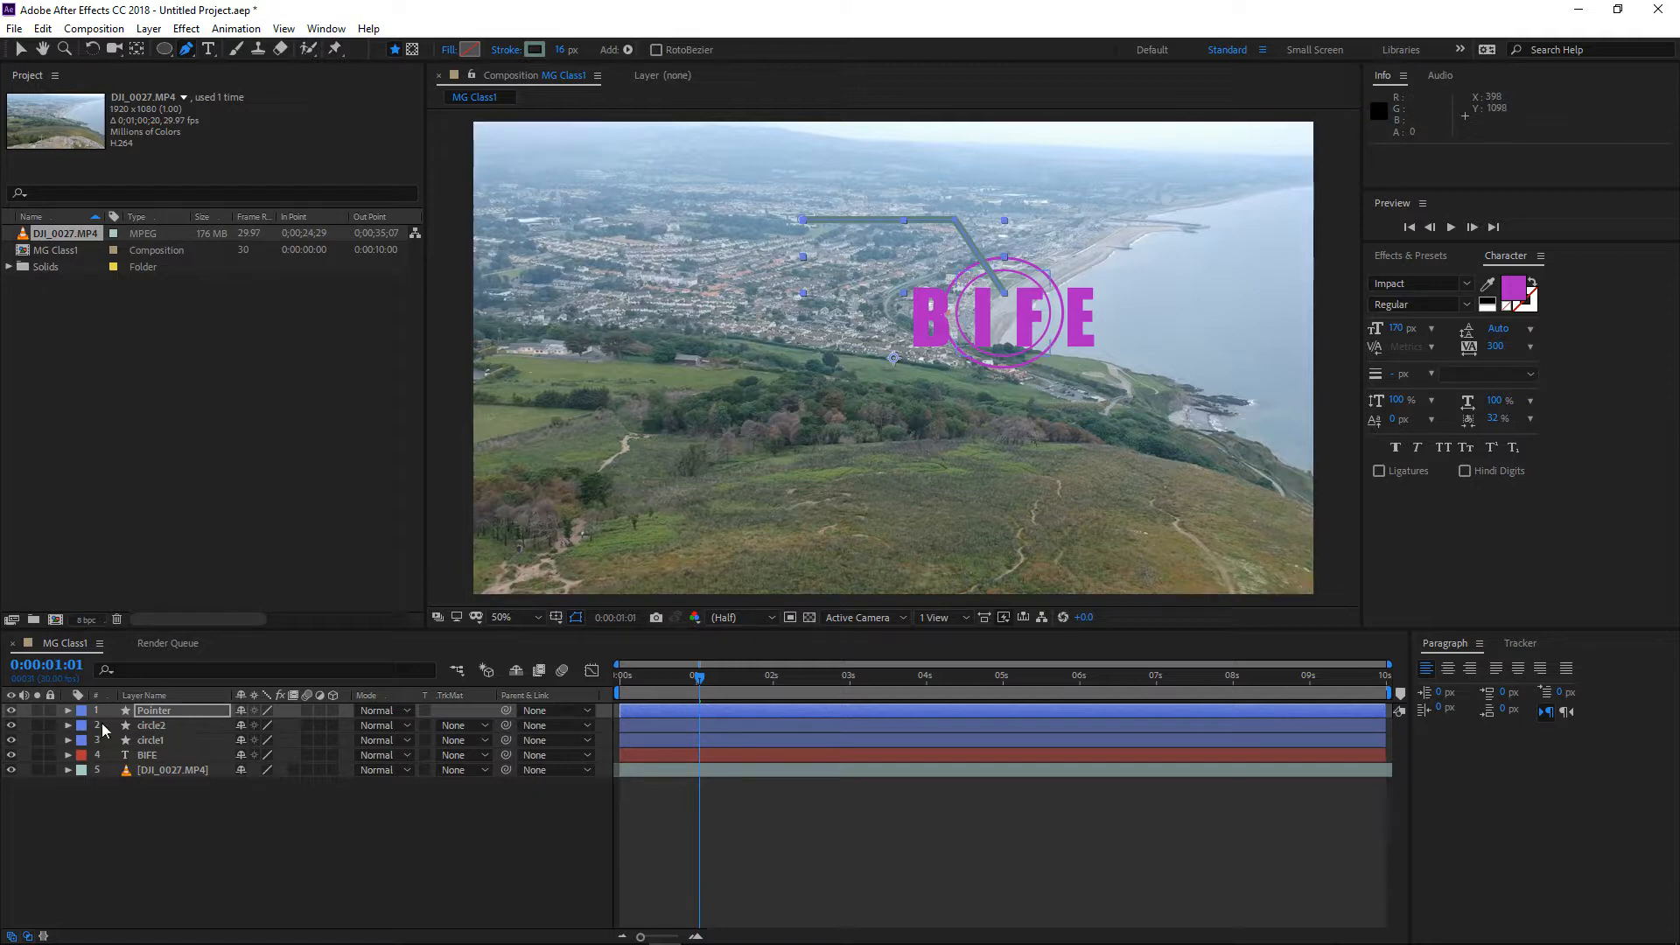
{"action": "left_click", "coordinate": [177, 715]}
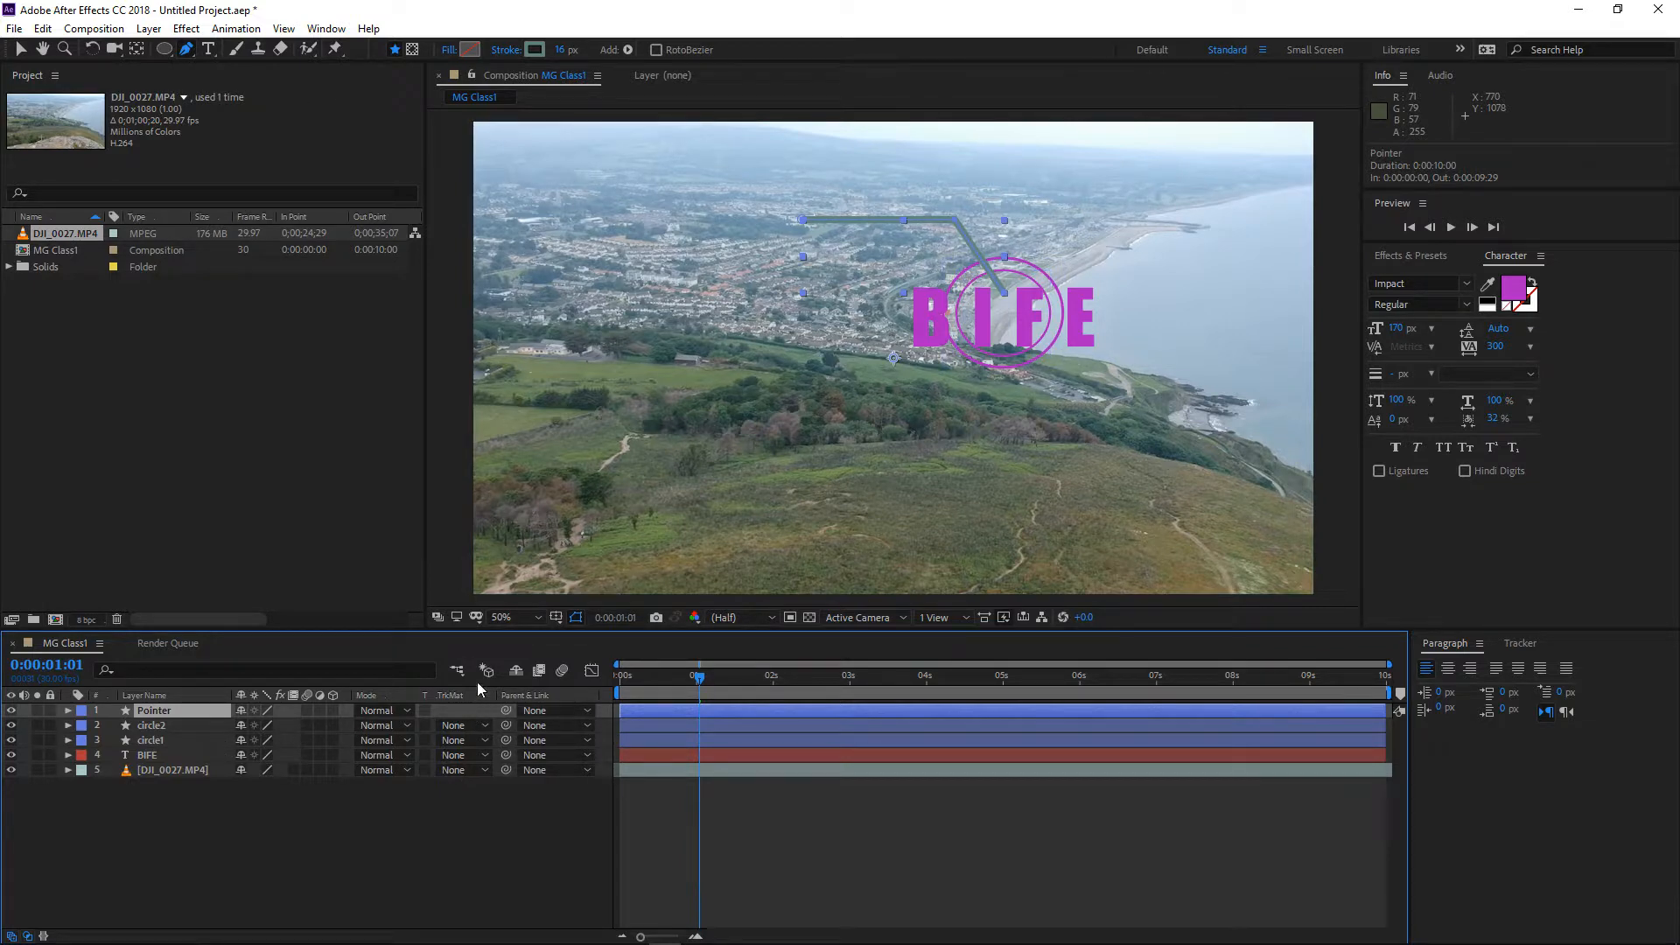
{"action": "right_click", "coordinate": [184, 717]}
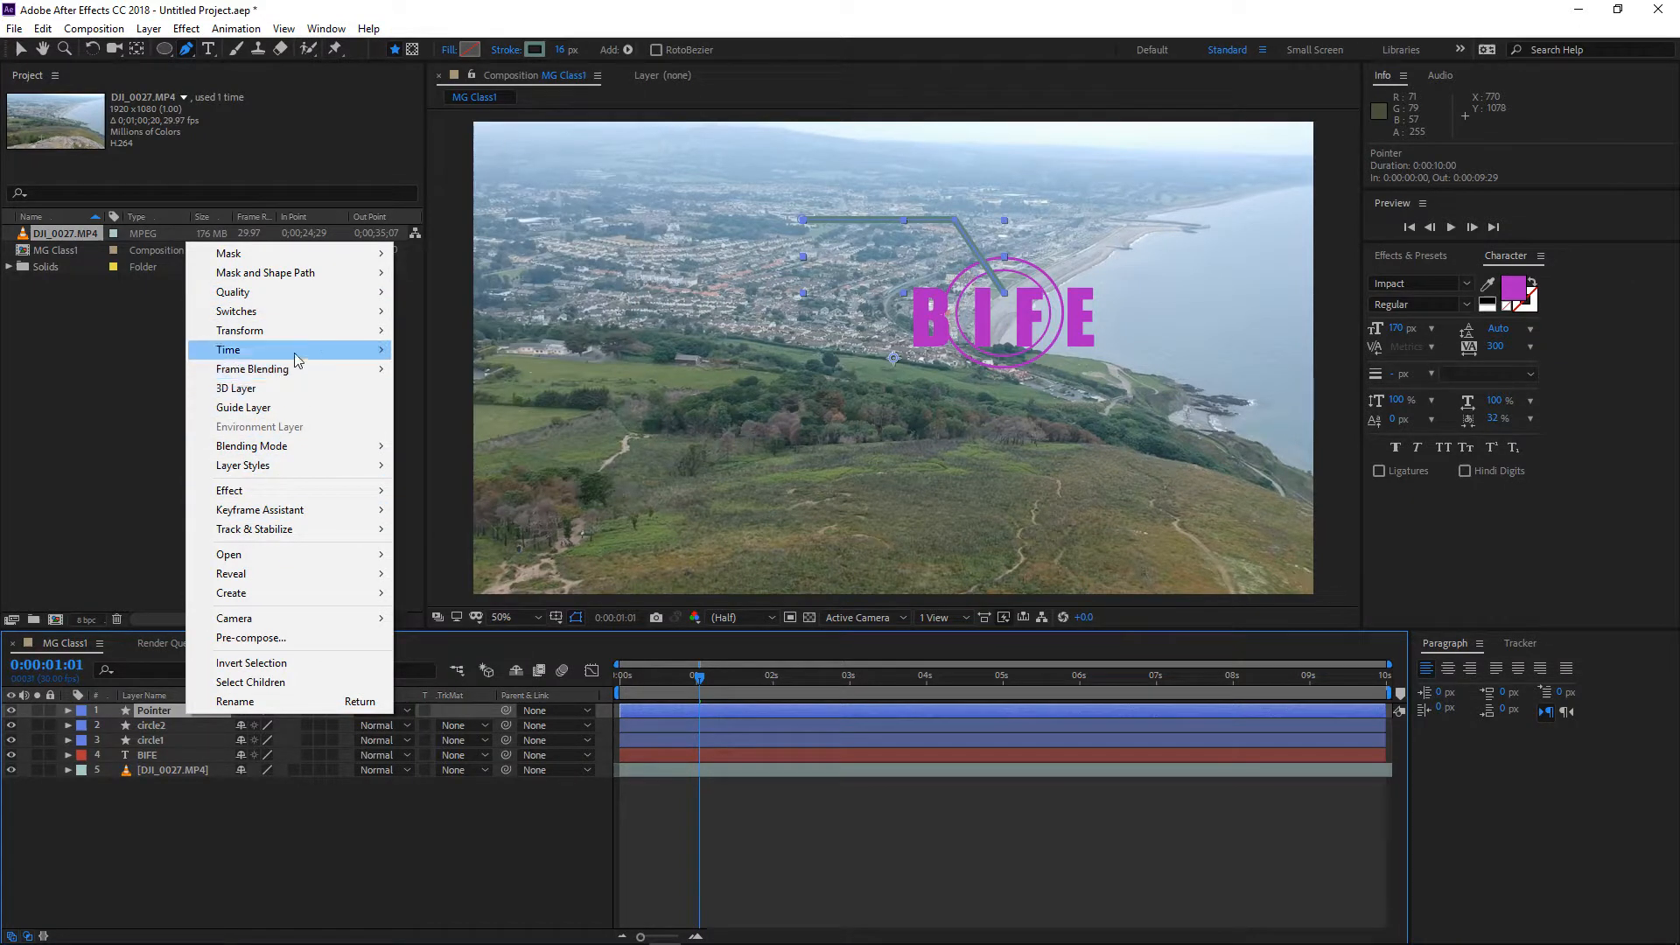
{"action": "left_click", "coordinate": [159, 824]}
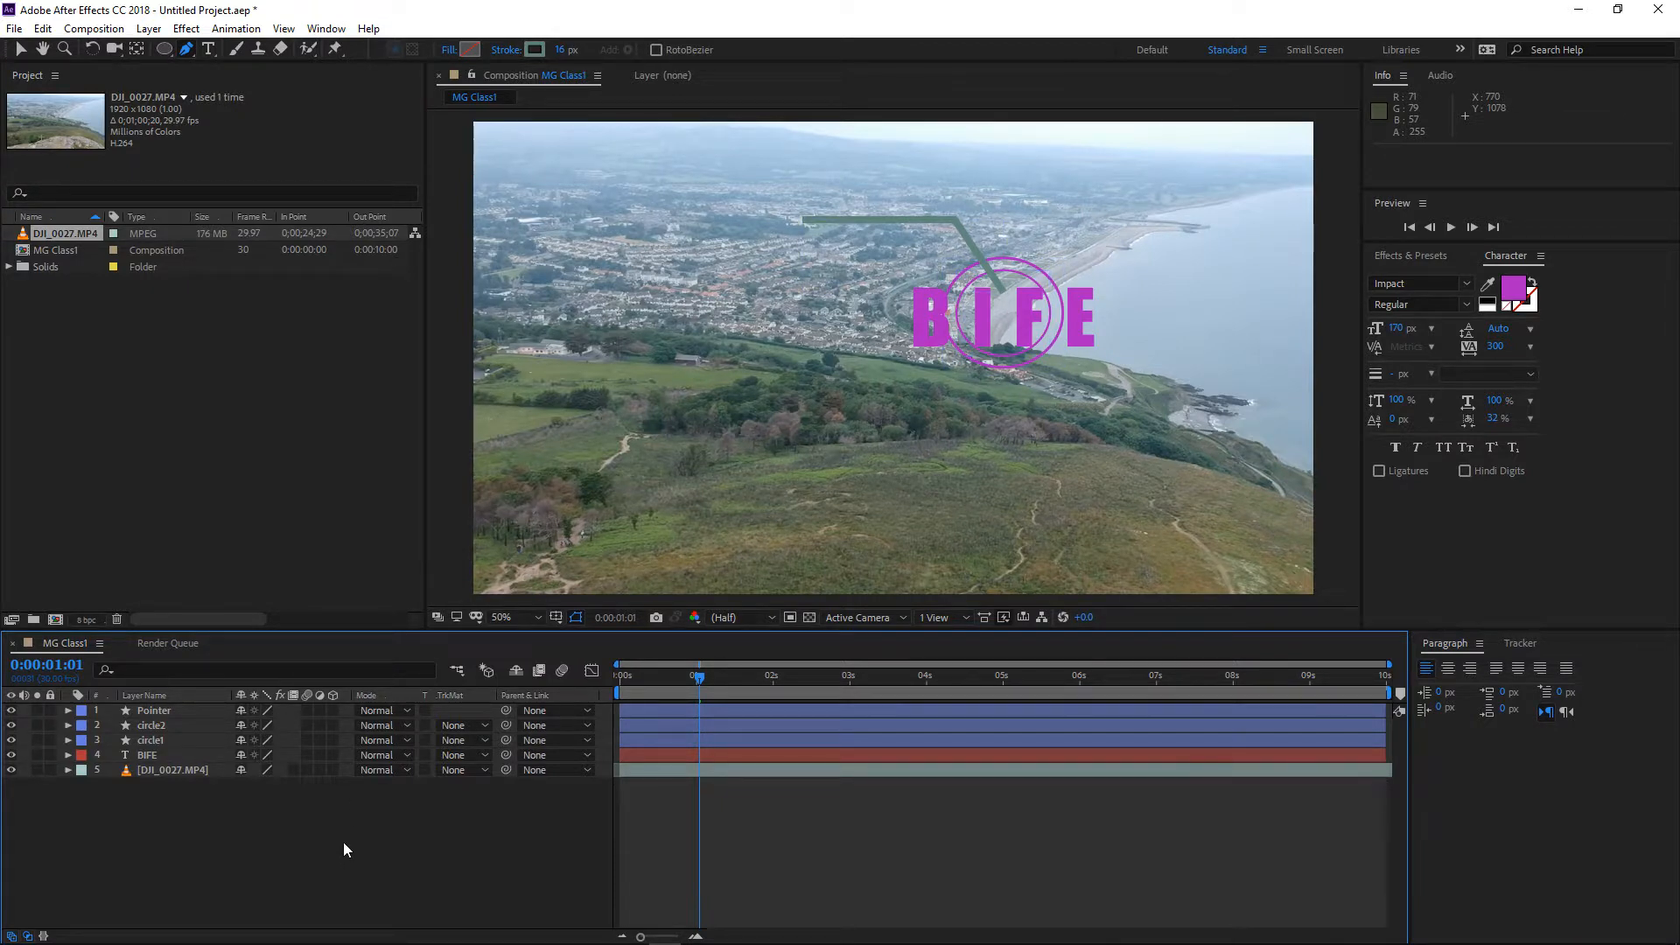
Apply an Outer Glow layer style to the Pointer layer
{"action": "left_click", "coordinate": [160, 709]}
{"action": "right_click", "coordinate": [160, 716]}
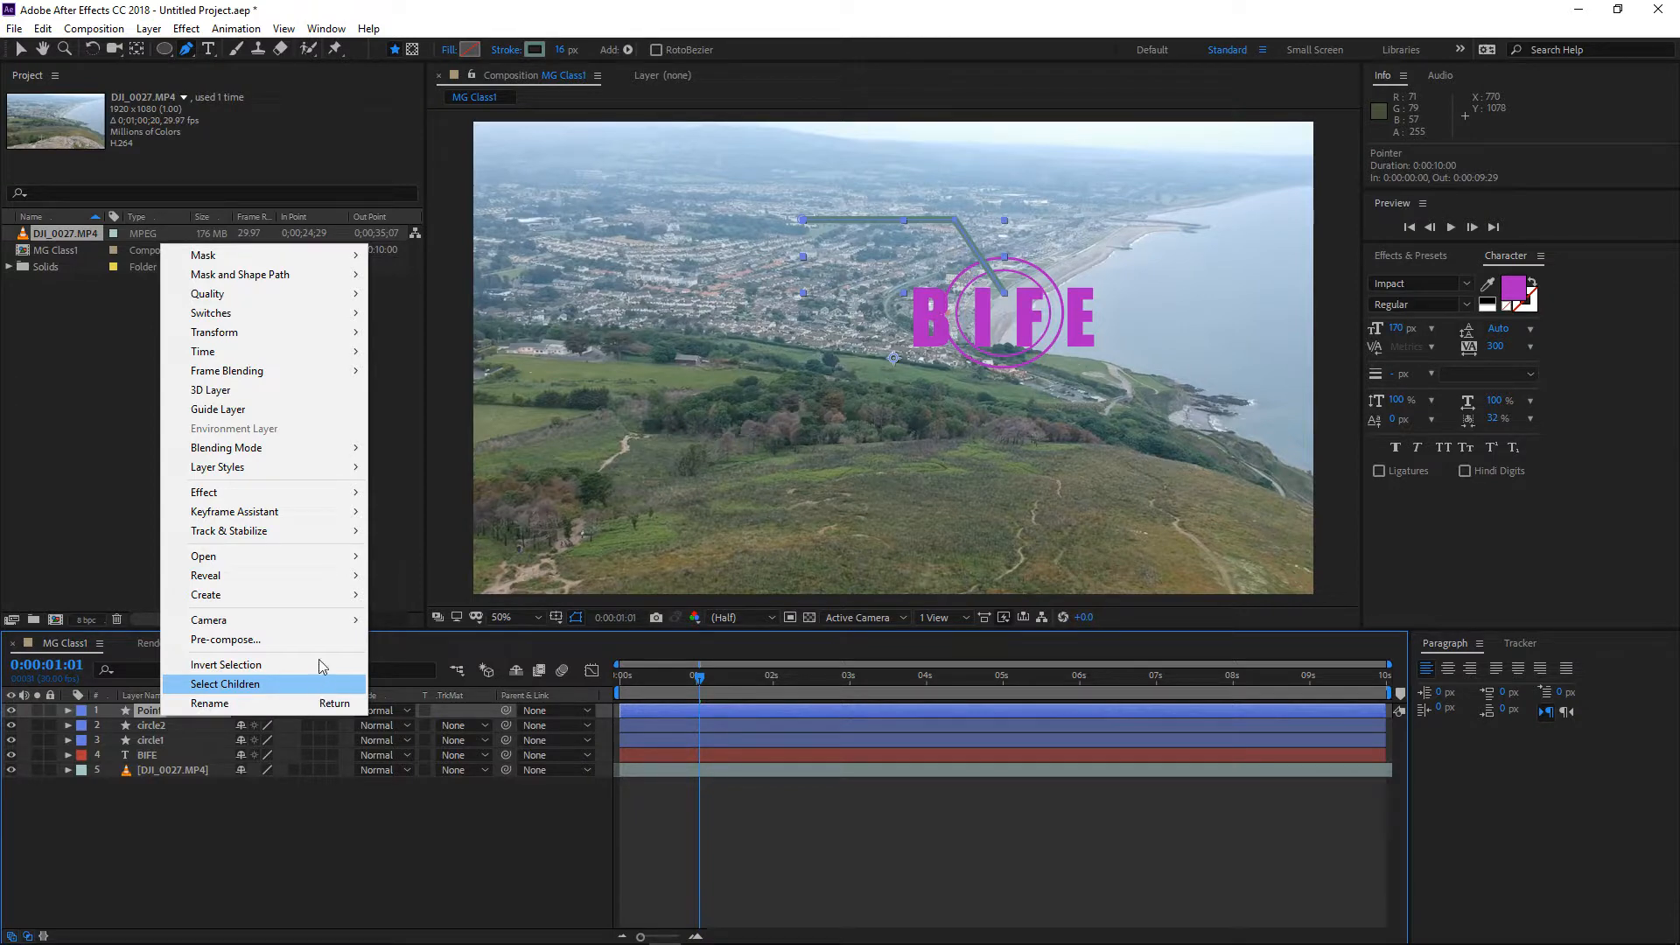
{"action": "mouse_move", "coordinate": [232, 493]}
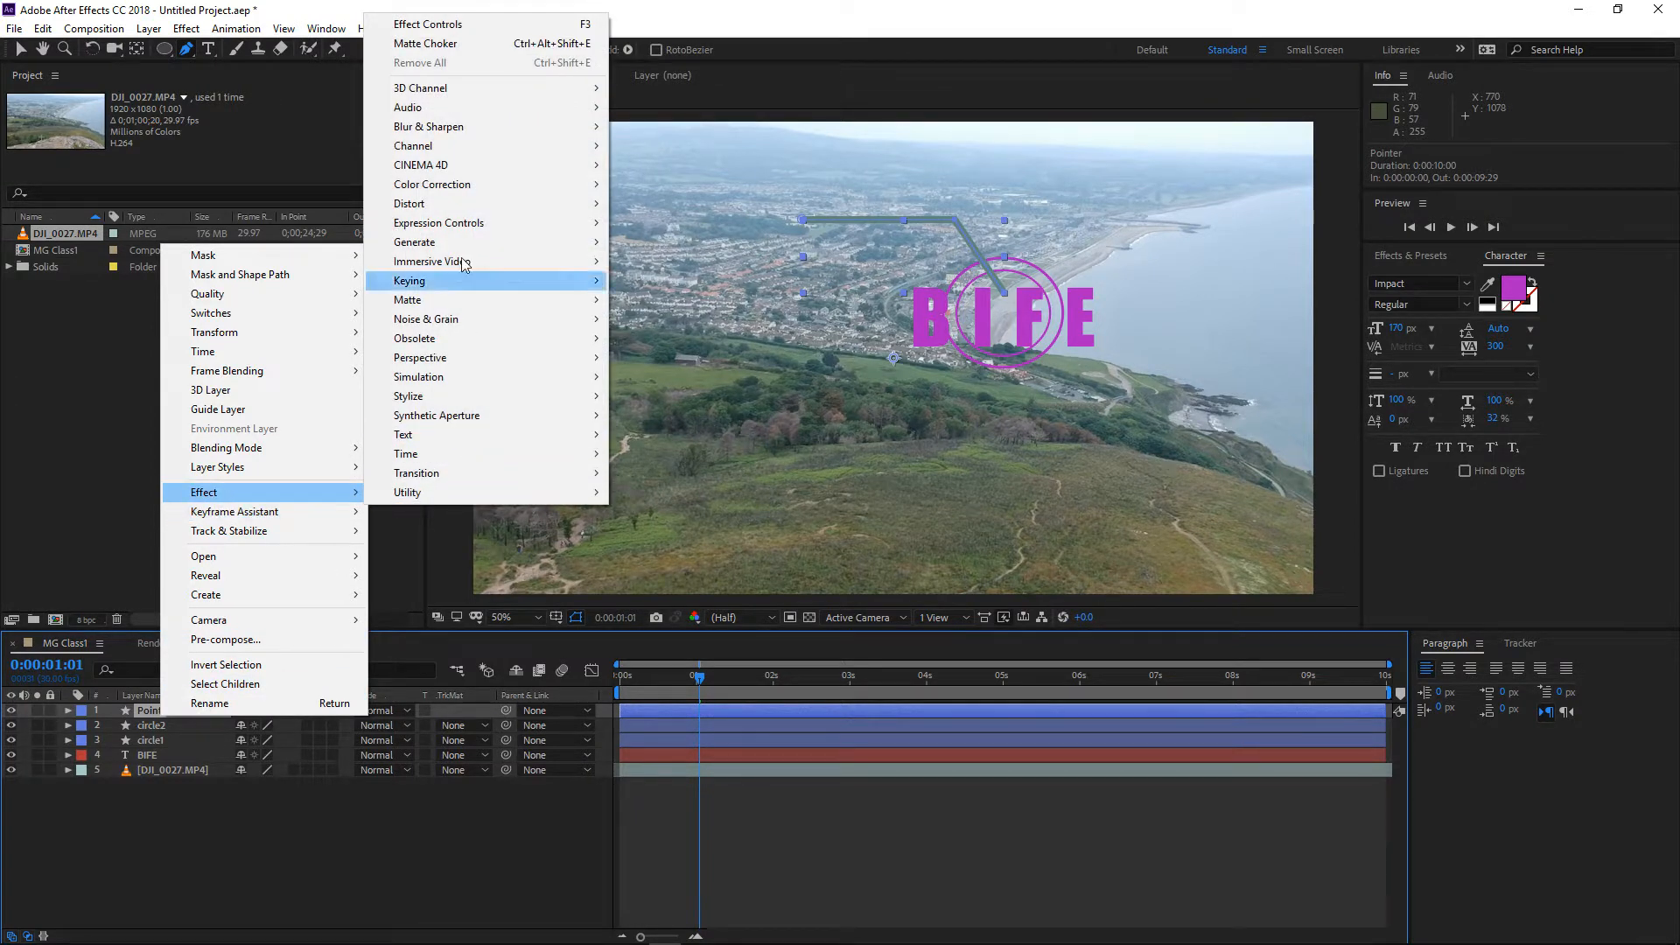
{"action": "mouse_move", "coordinate": [452, 432]}
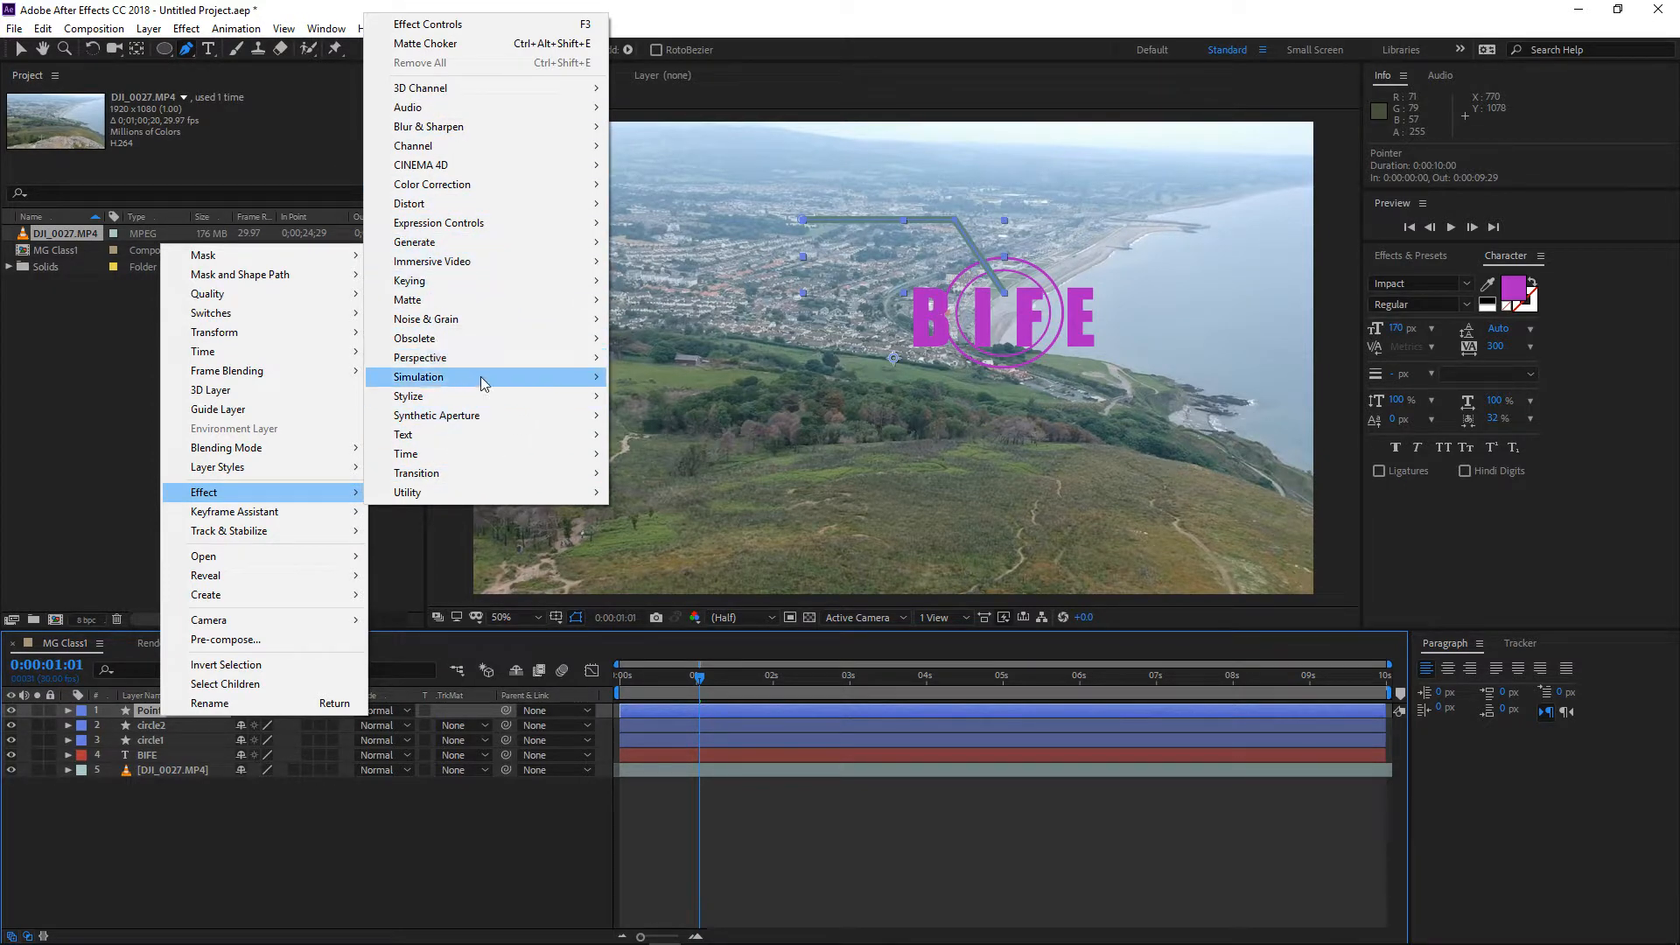
{"action": "mouse_move", "coordinate": [460, 278]}
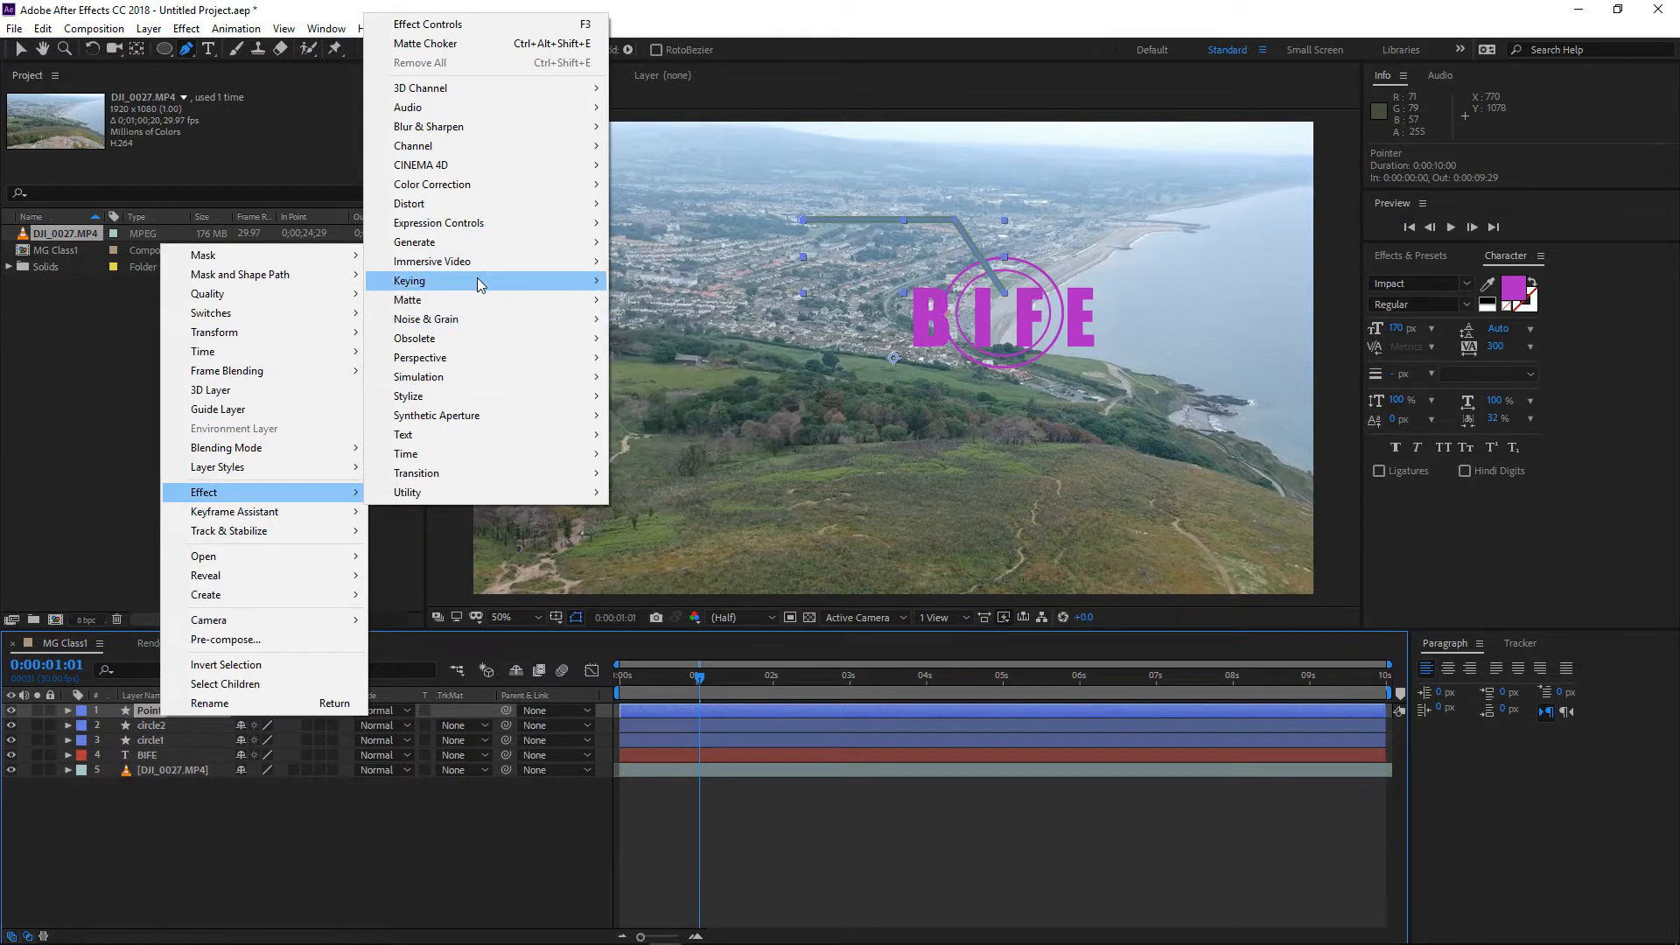
{"action": "mouse_move", "coordinate": [569, 204]}
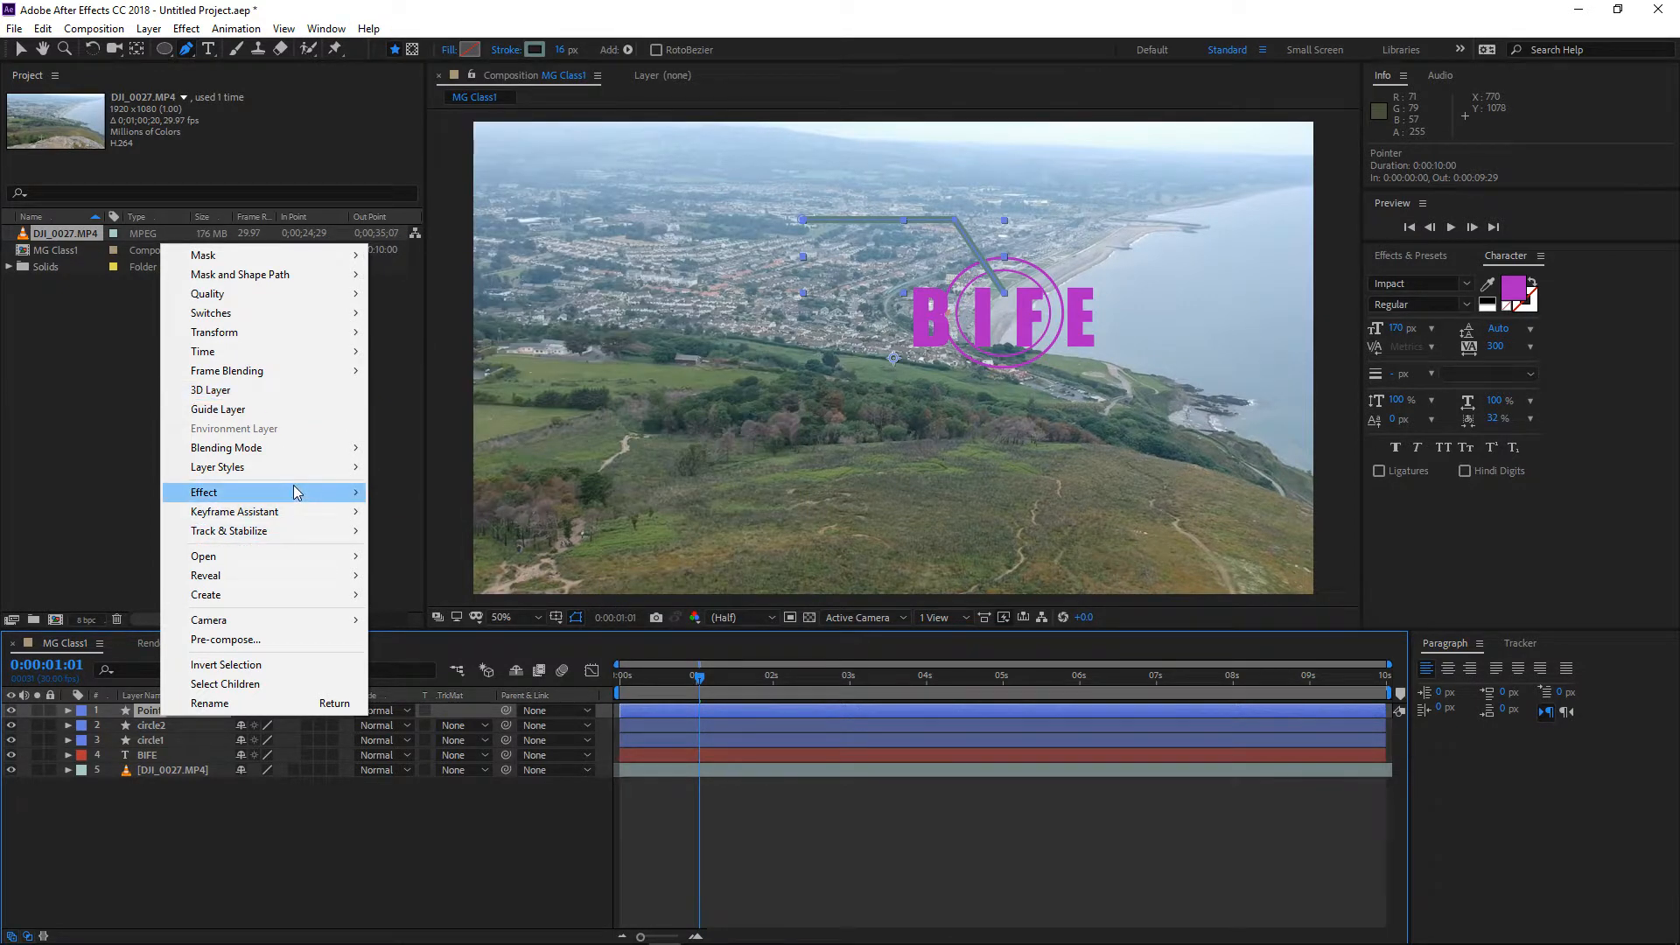
{"action": "mouse_move", "coordinate": [291, 471]}
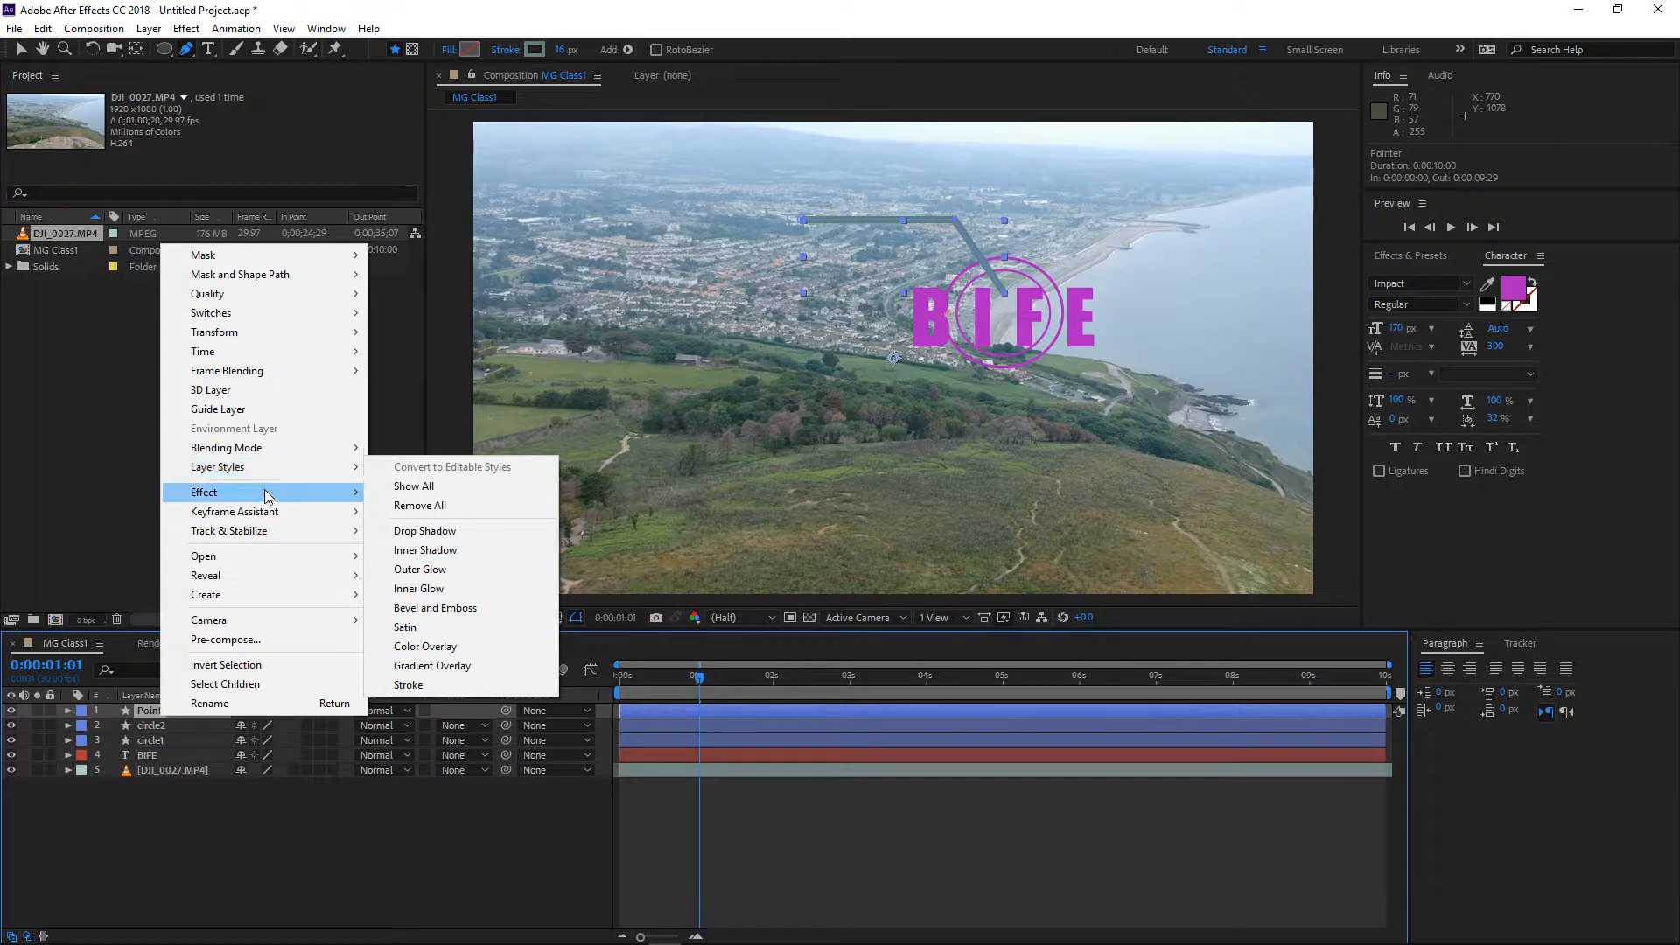
{"action": "mouse_move", "coordinate": [234, 532]}
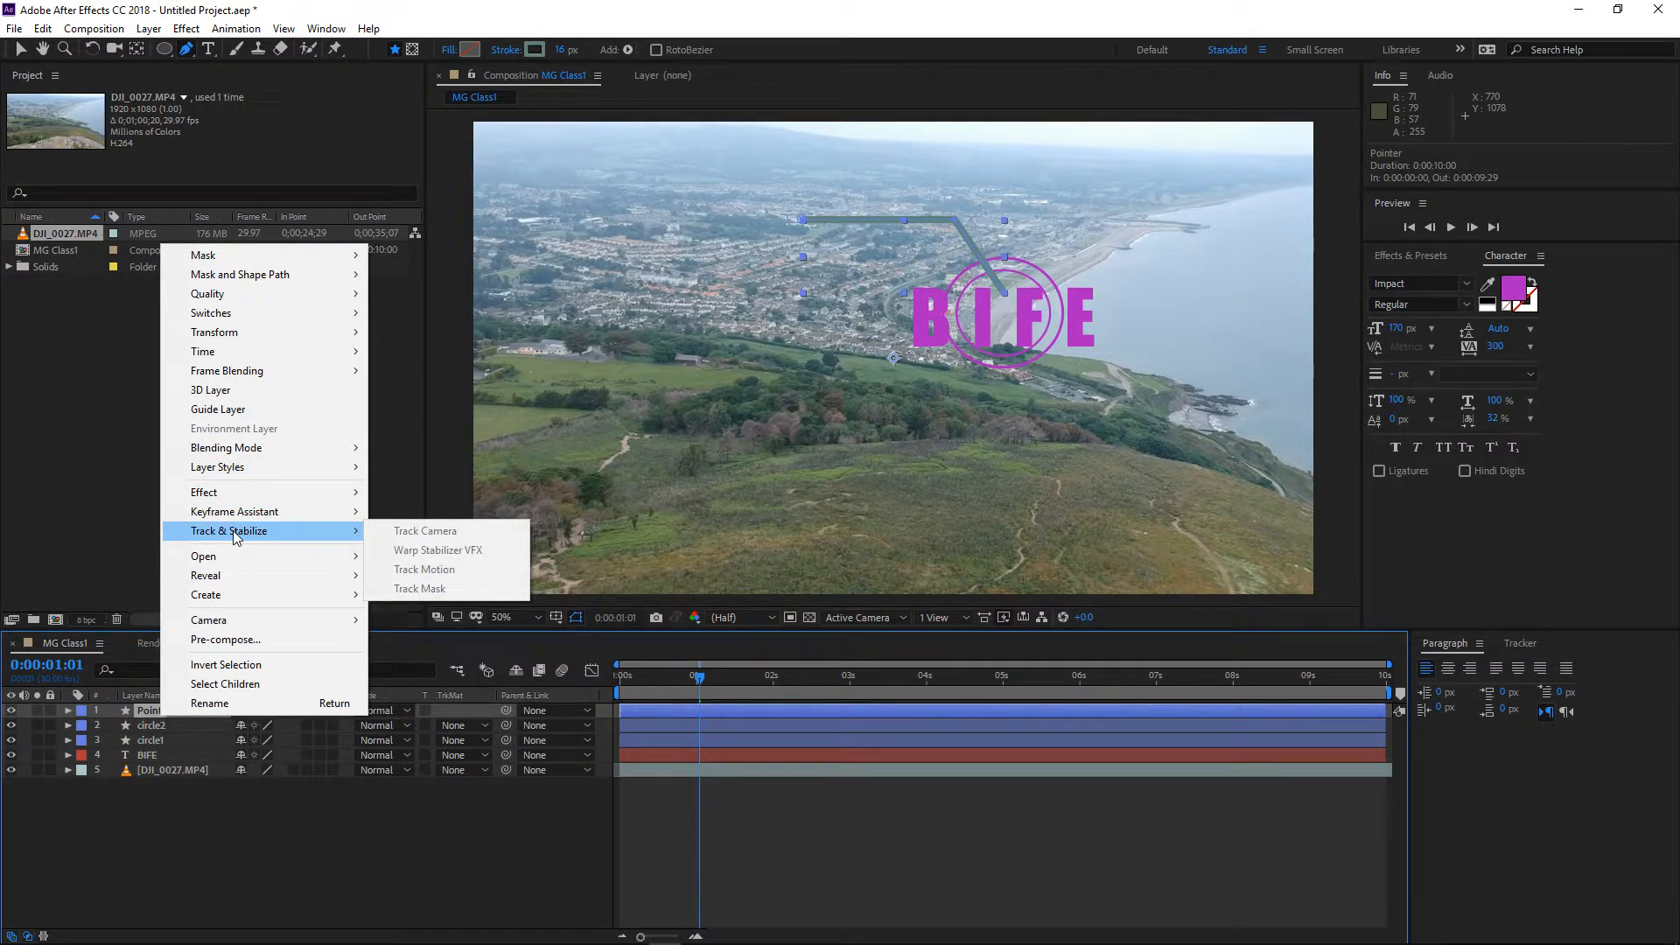
{"action": "mouse_move", "coordinate": [229, 574]}
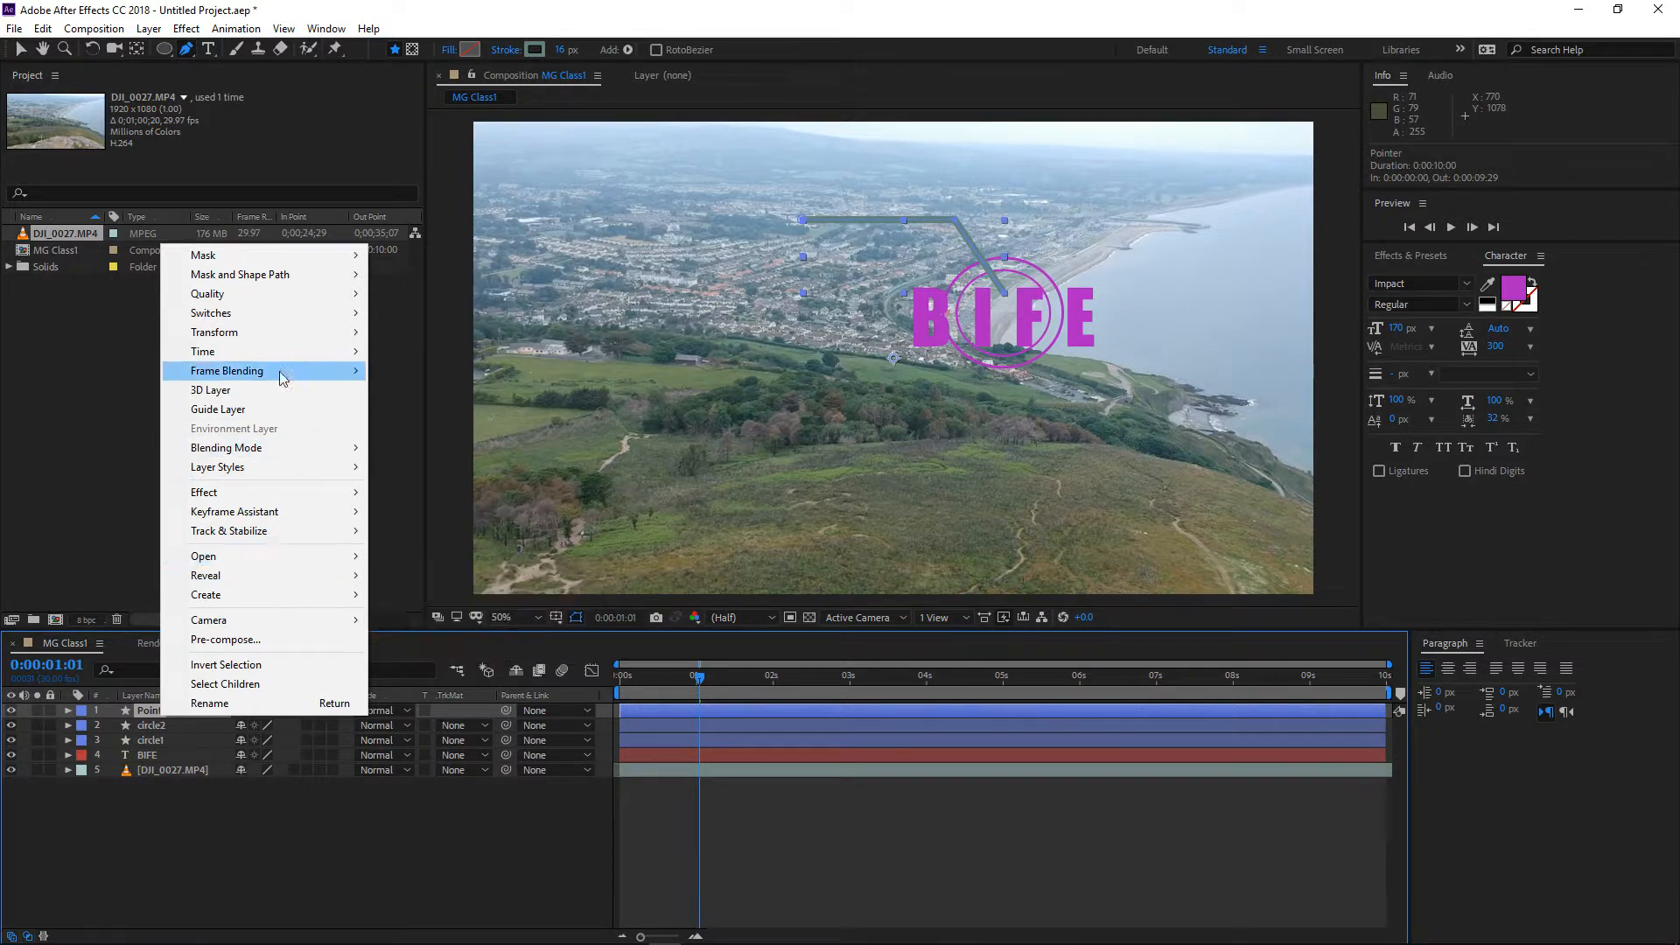
{"action": "mouse_move", "coordinate": [247, 304]}
{"action": "mouse_move", "coordinate": [218, 260]}
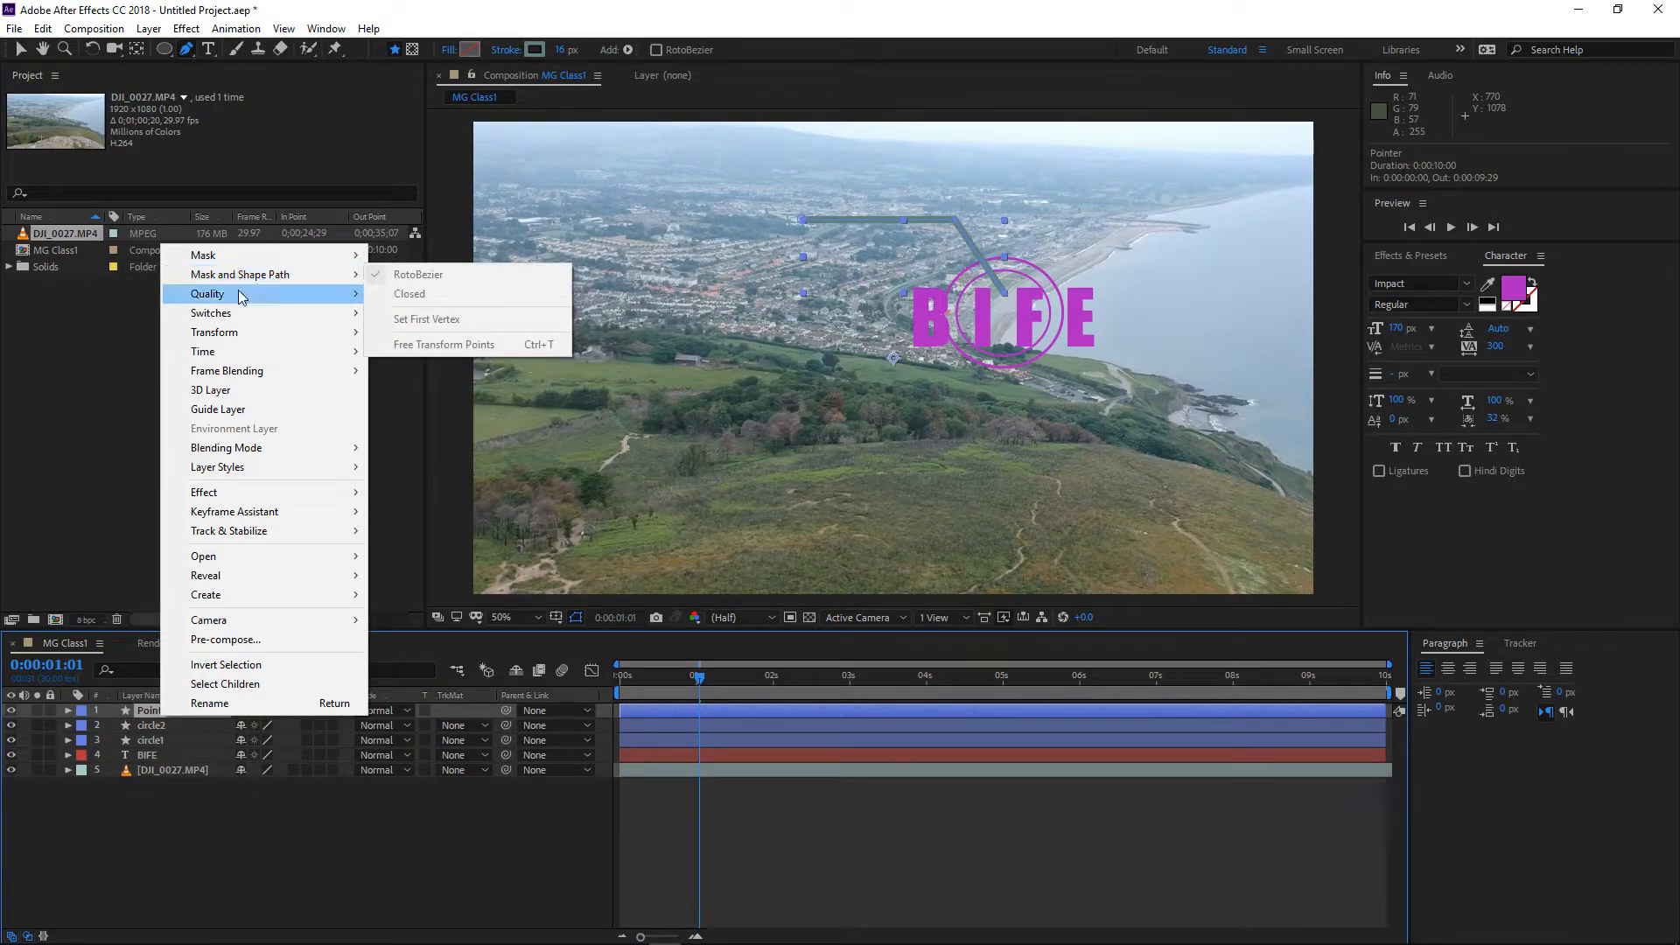
{"action": "mouse_move", "coordinate": [239, 334]}
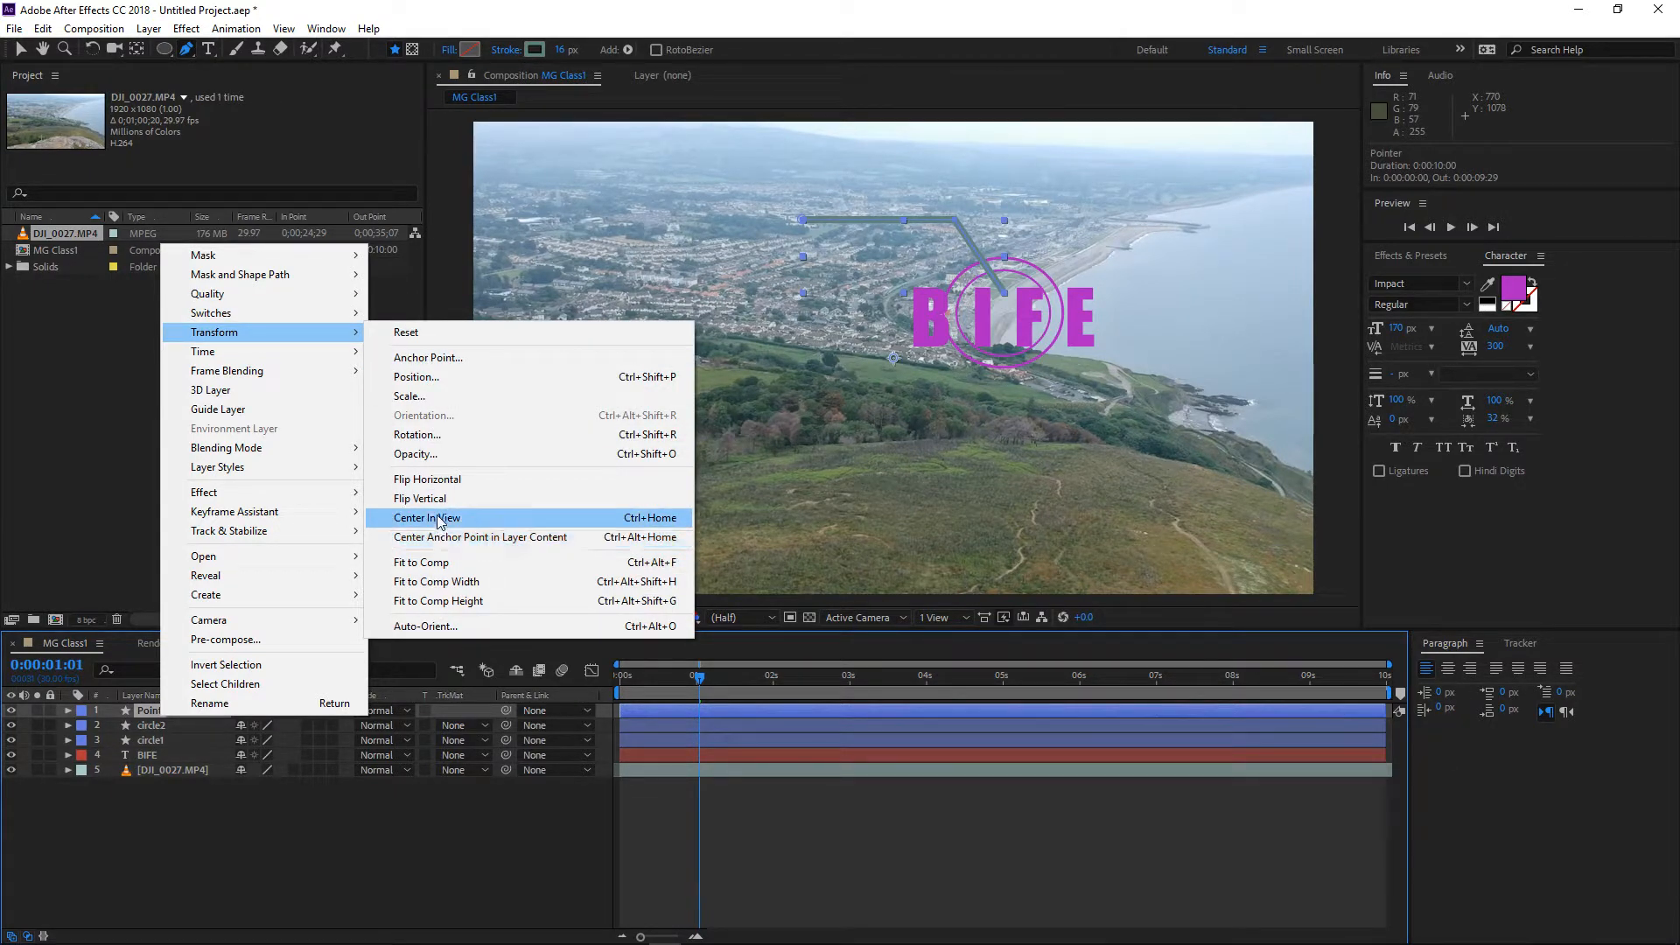
{"action": "mouse_move", "coordinate": [302, 369]}
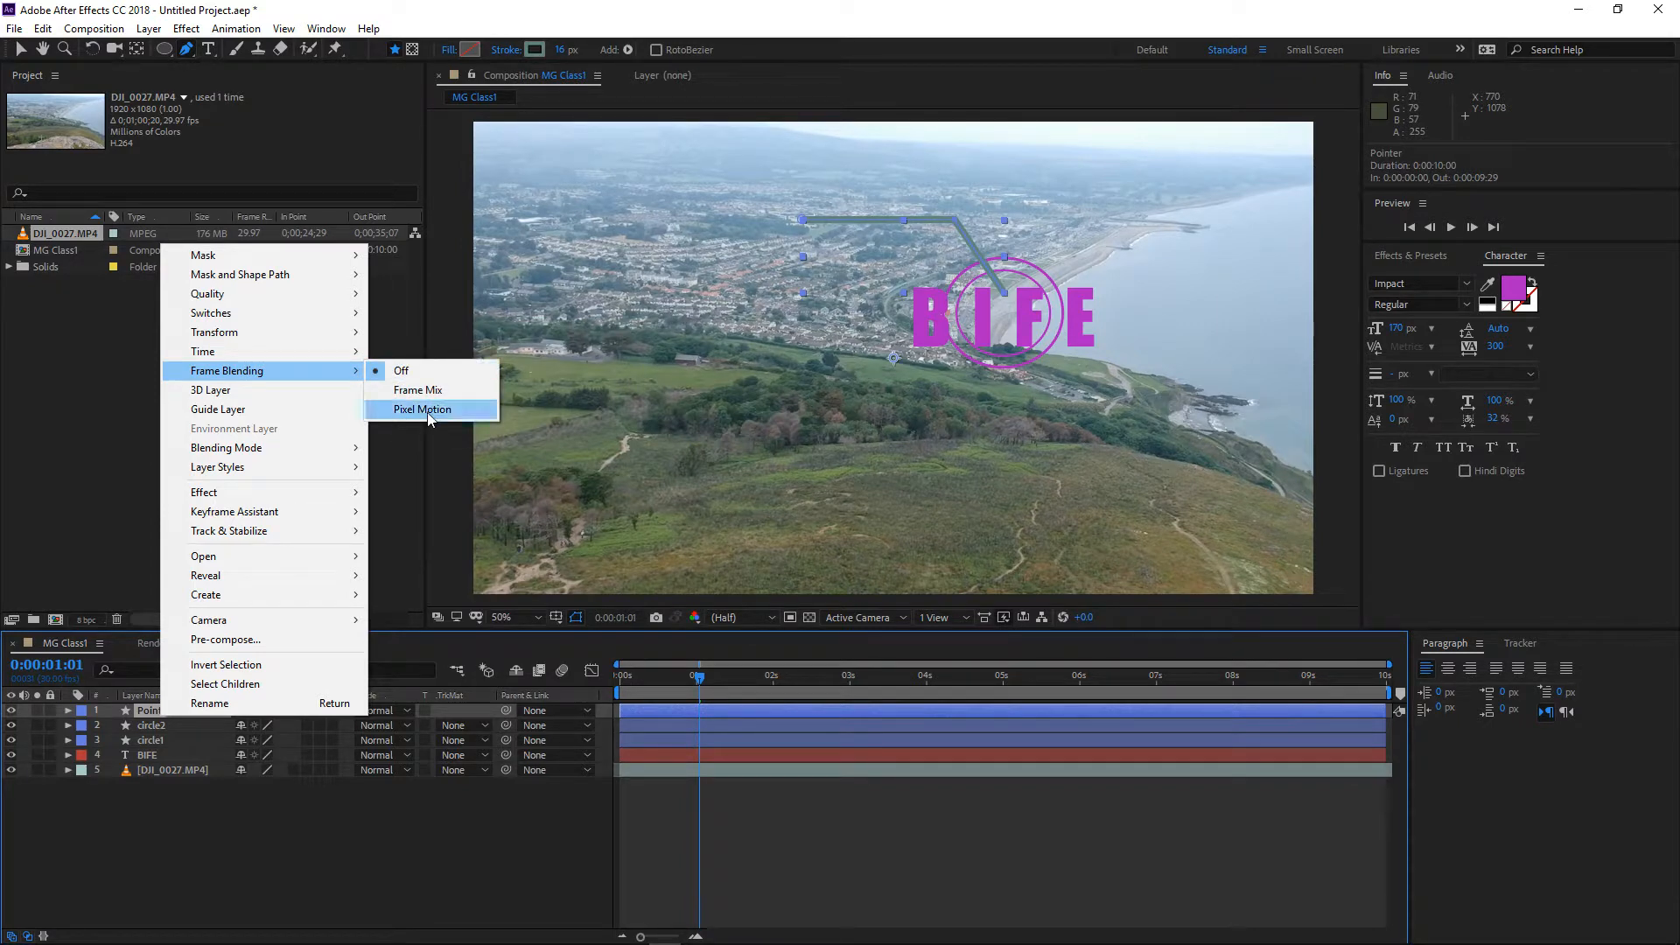
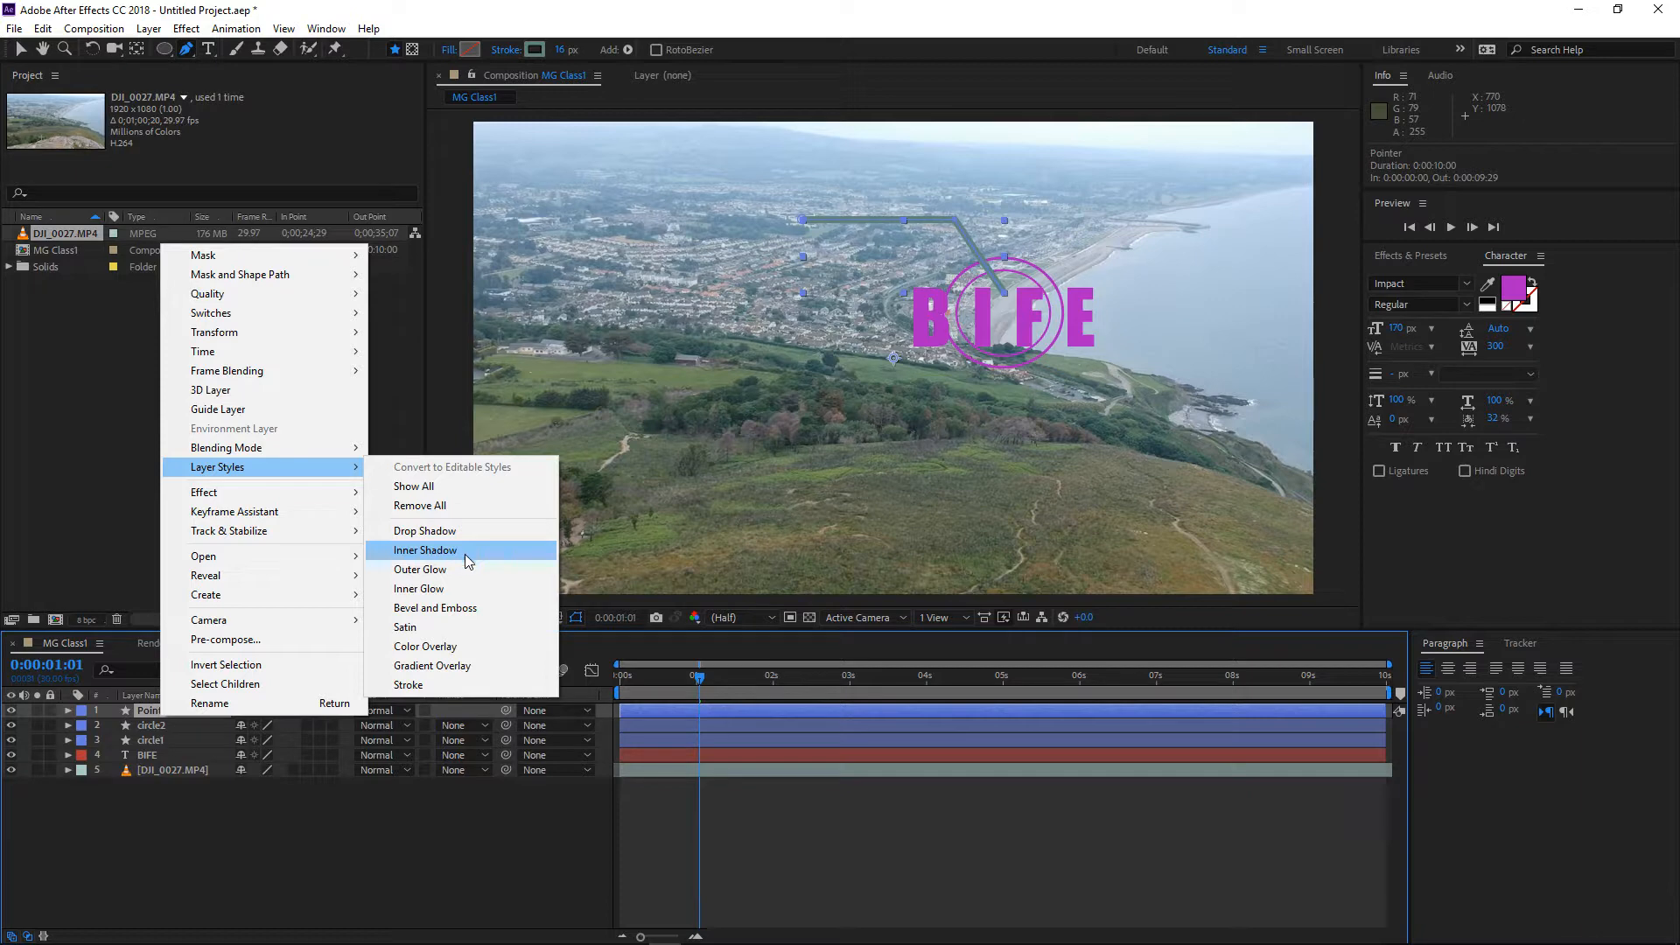
{"action": "left_click", "coordinate": [460, 565]}
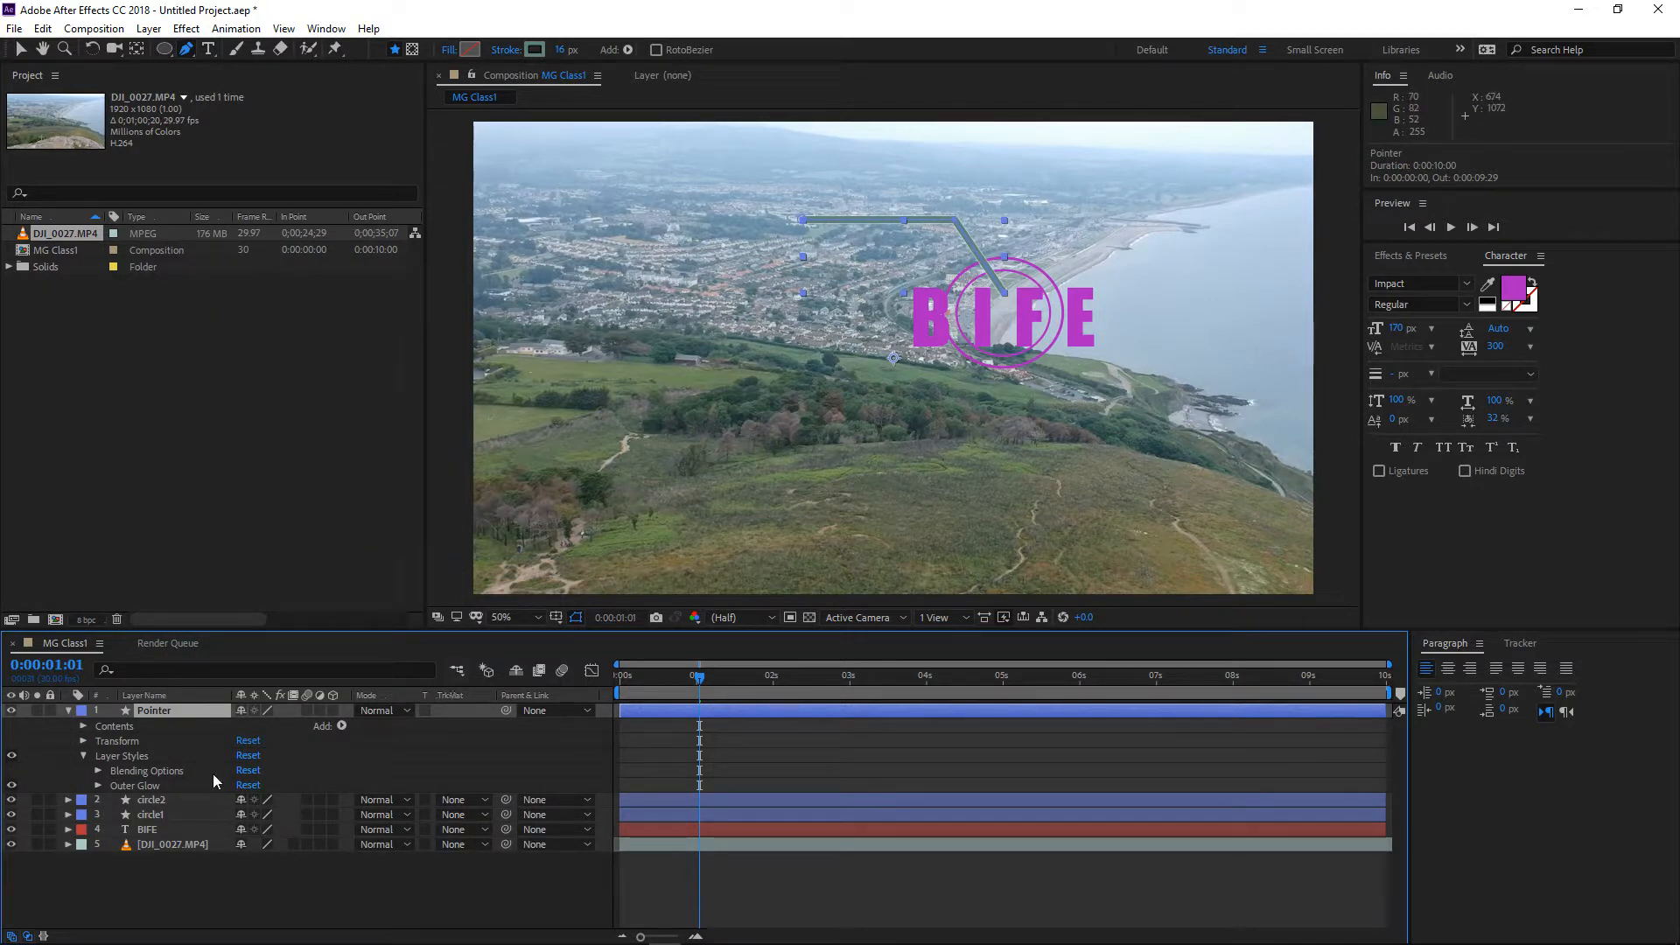
Inspect the Outer Glow settings and Blending Options of the Pointer layer
{"action": "left_click", "coordinate": [98, 784]}
{"action": "scroll", "coordinate": [101, 785], "scroll_direction": "down", "scroll_amount": 2}
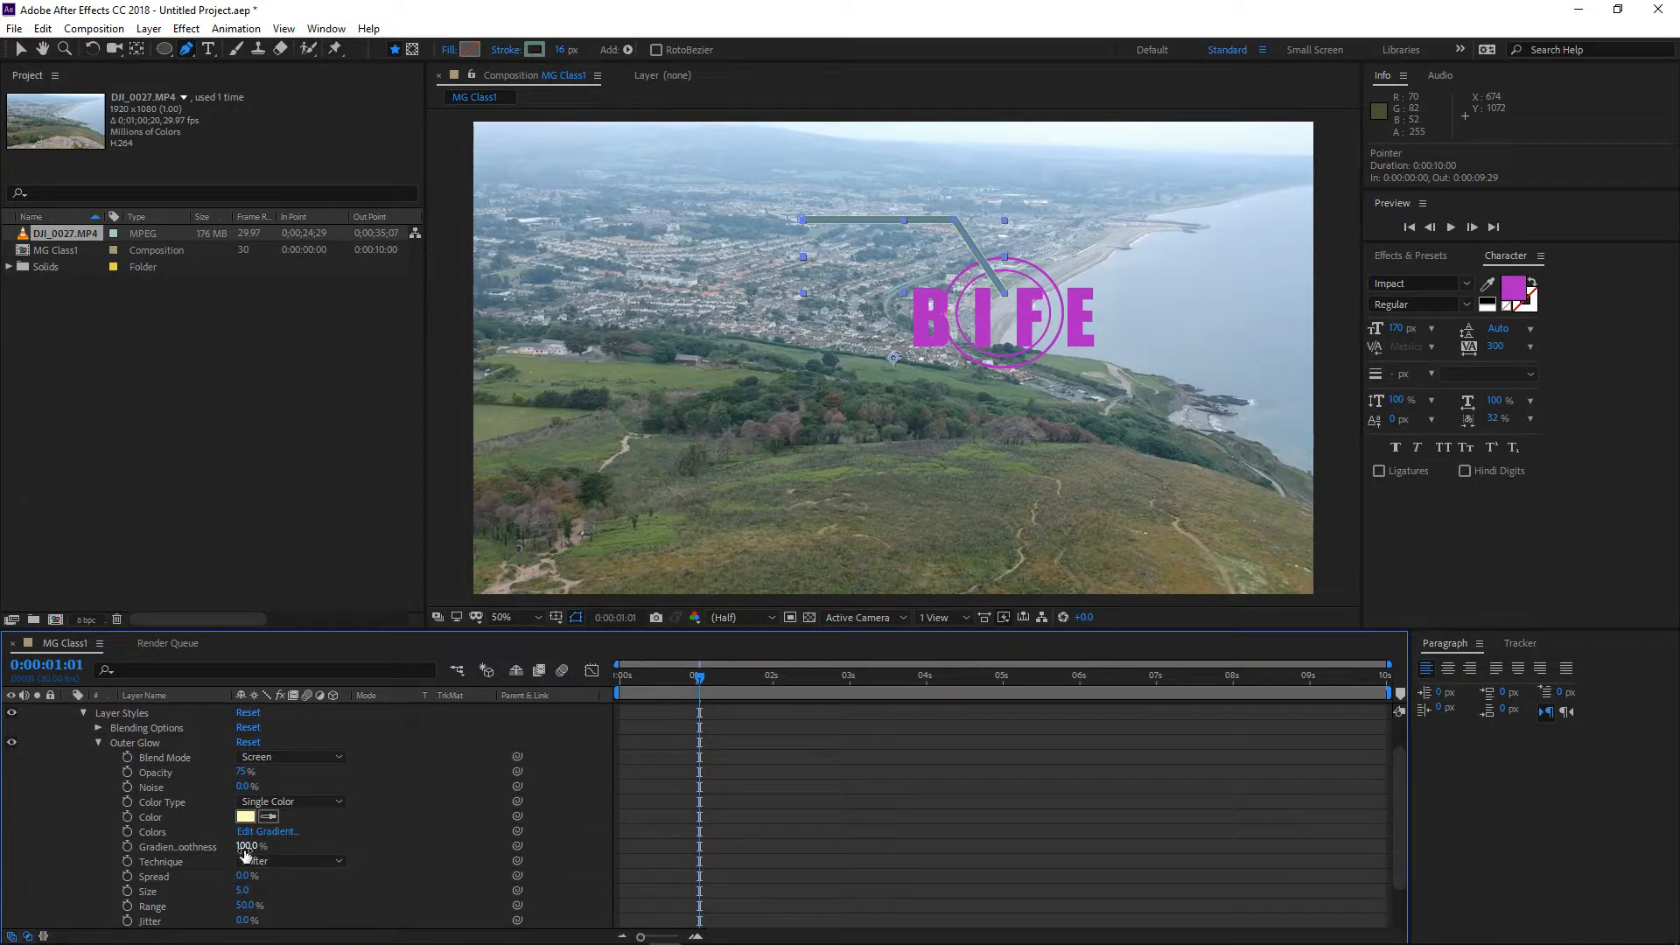
{"action": "left_click_drag", "start_coordinate": [245, 846], "coordinate": [303, 847]}
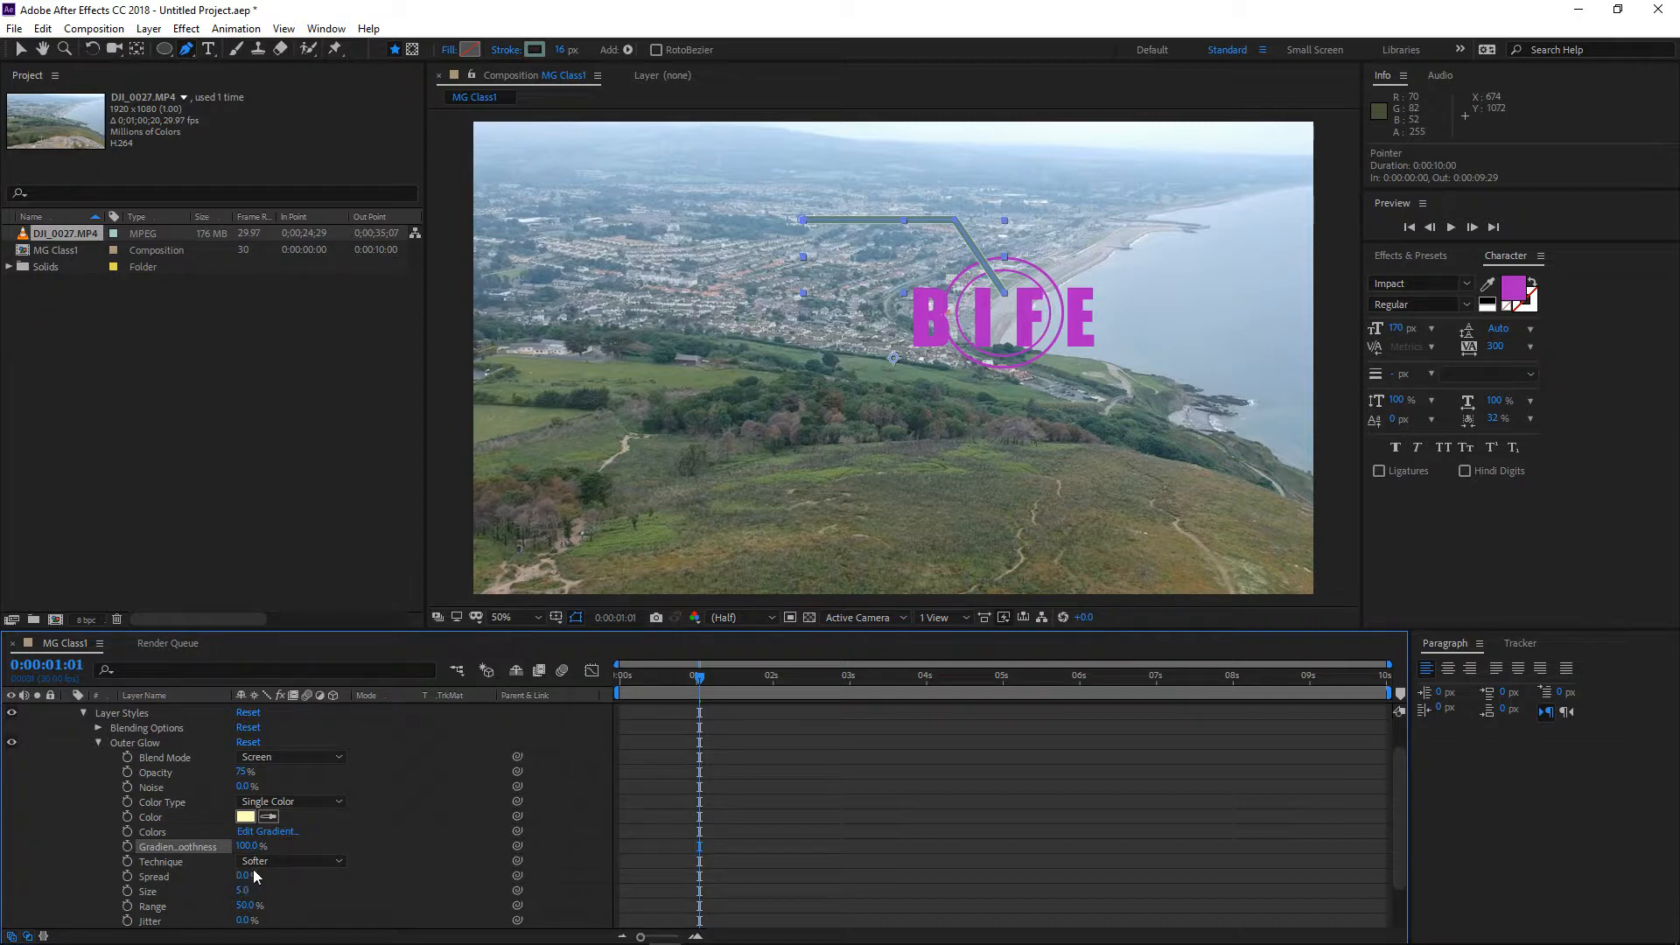
{"action": "left_click", "coordinate": [99, 742]}
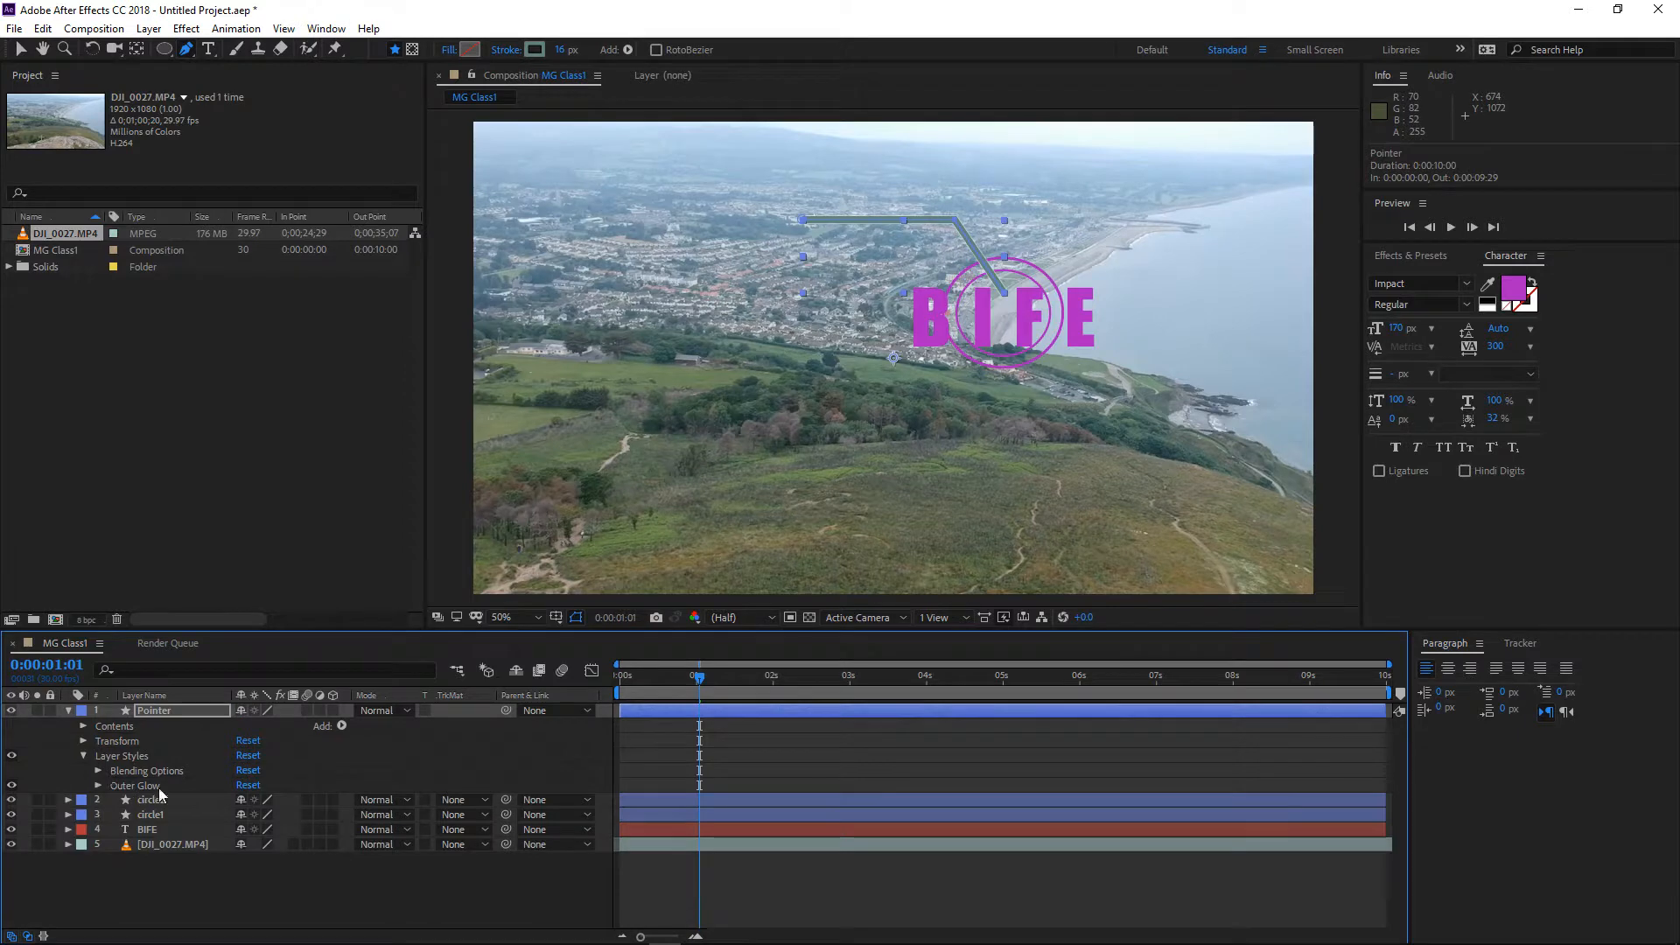
{"action": "left_click", "coordinate": [99, 771]}
{"action": "left_click", "coordinate": [99, 771]}
{"action": "right_click", "coordinate": [182, 712]}
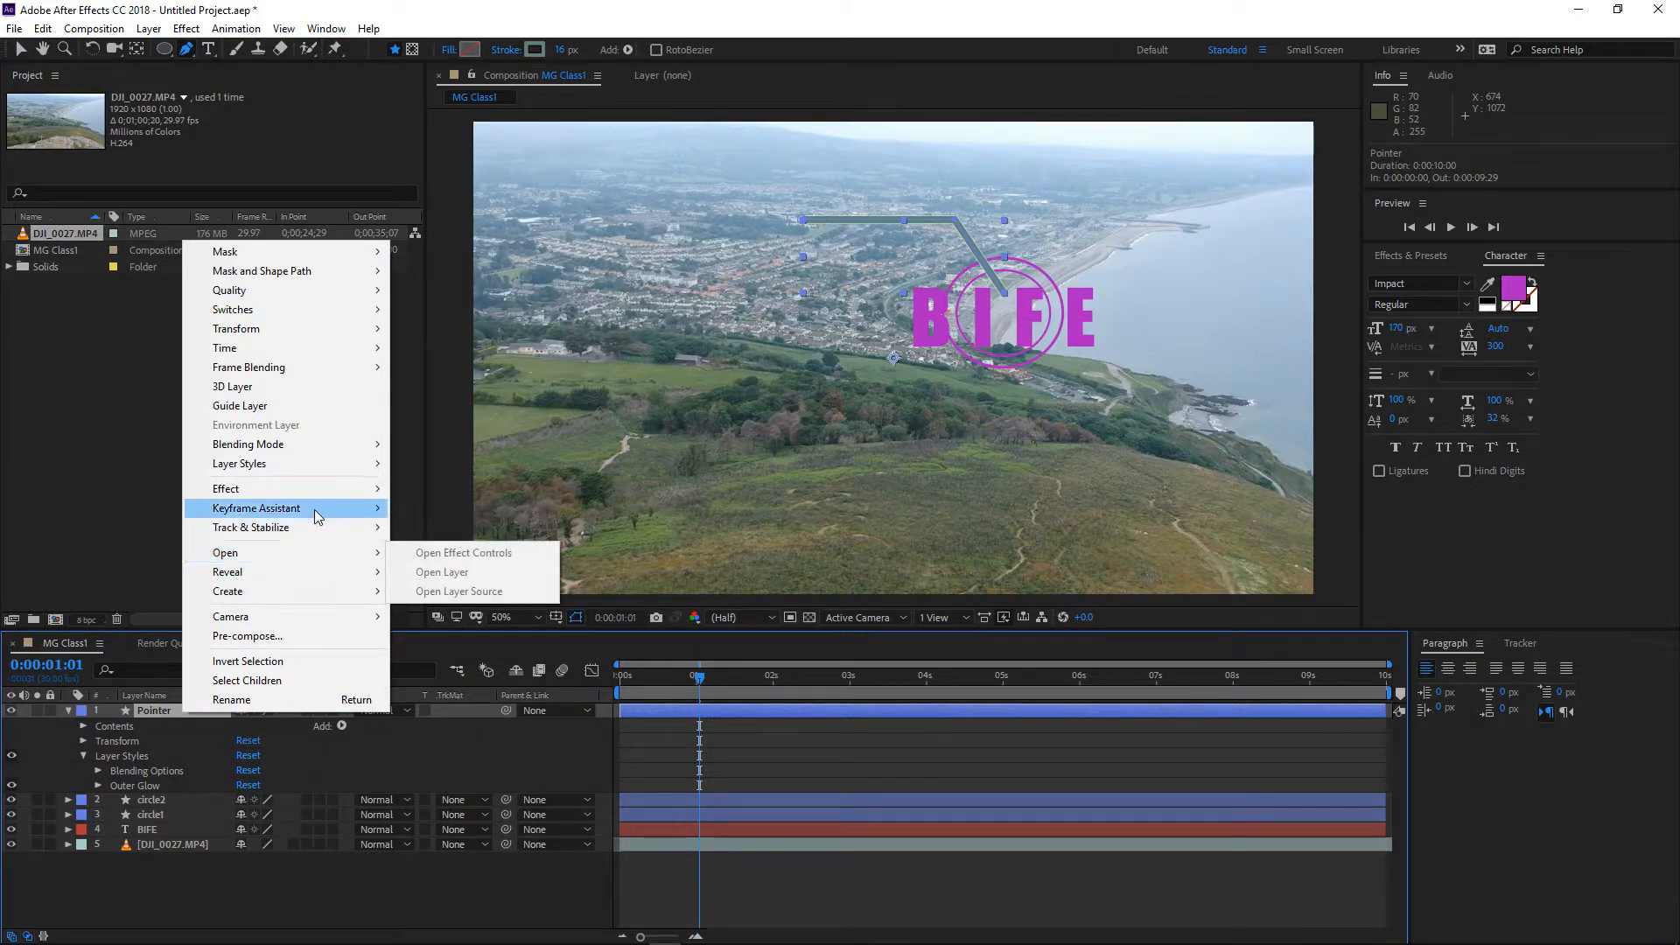
{"action": "mouse_move", "coordinate": [308, 495]}
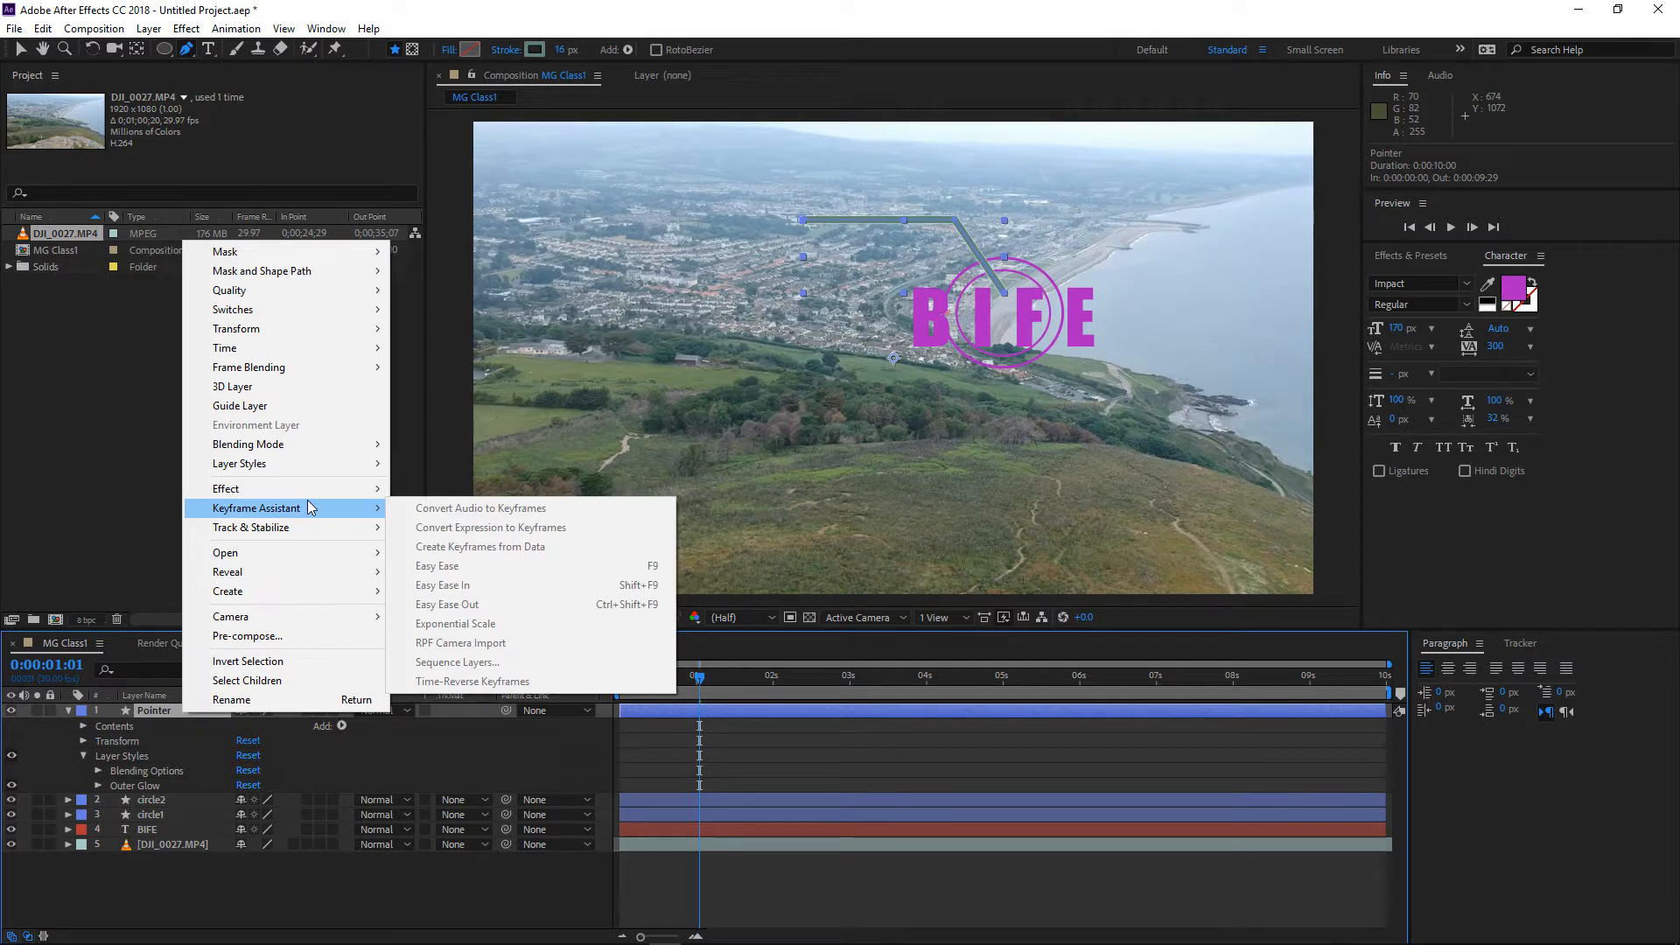
{"action": "mouse_move", "coordinate": [308, 552]}
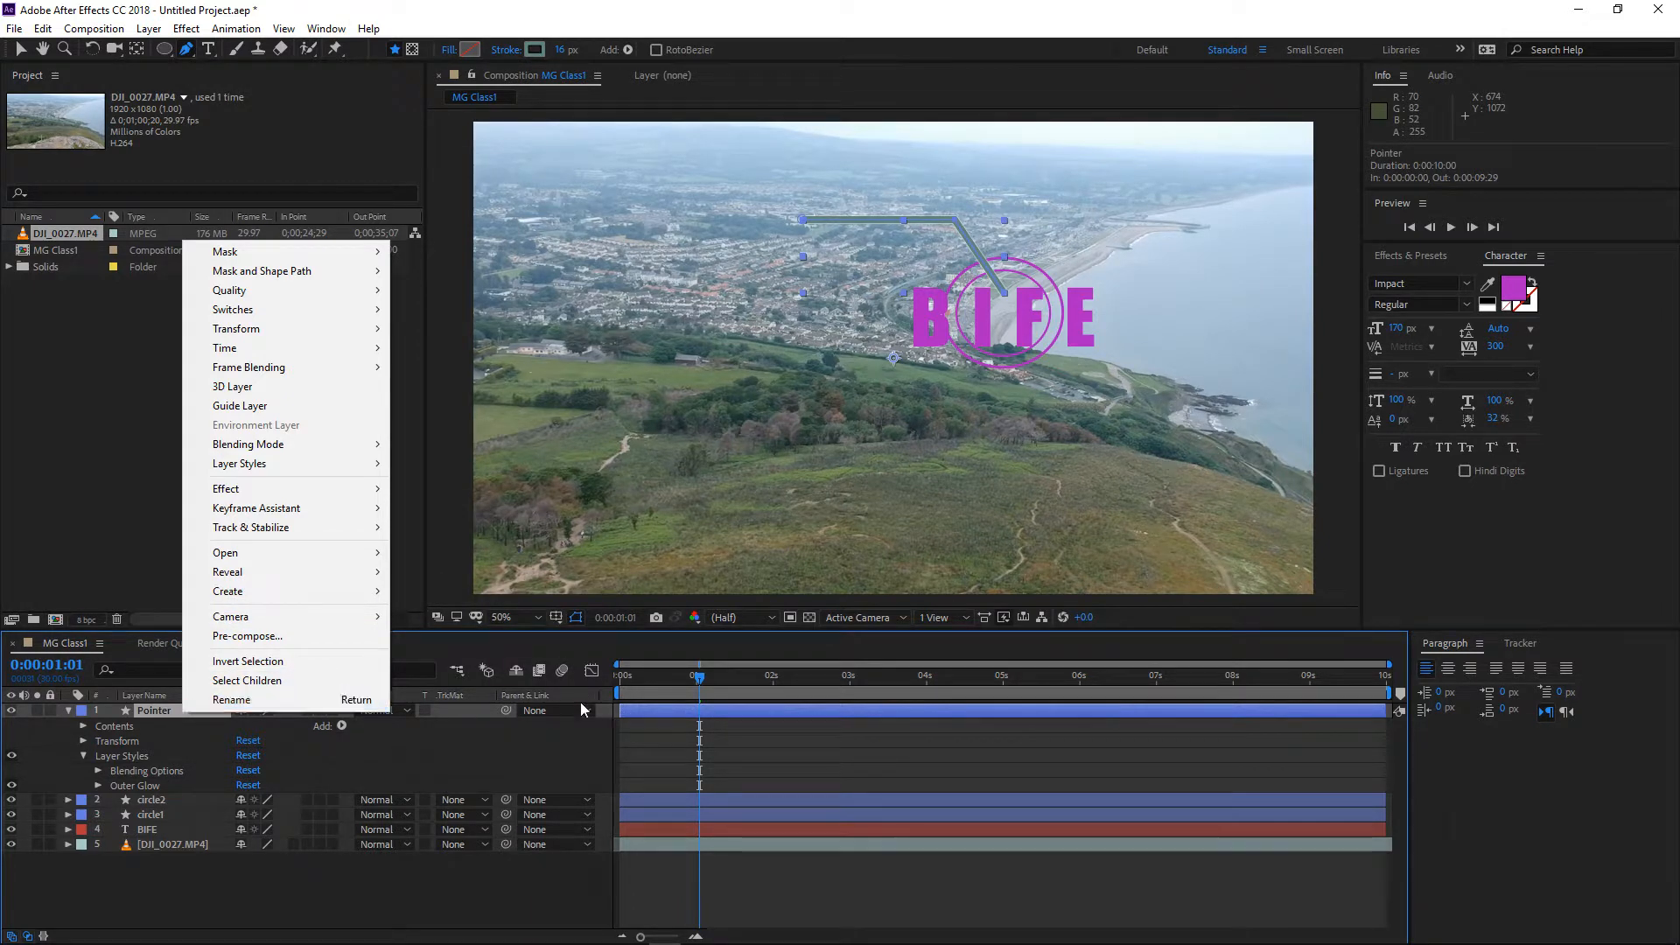
{"action": "left_click", "coordinate": [602, 716]}
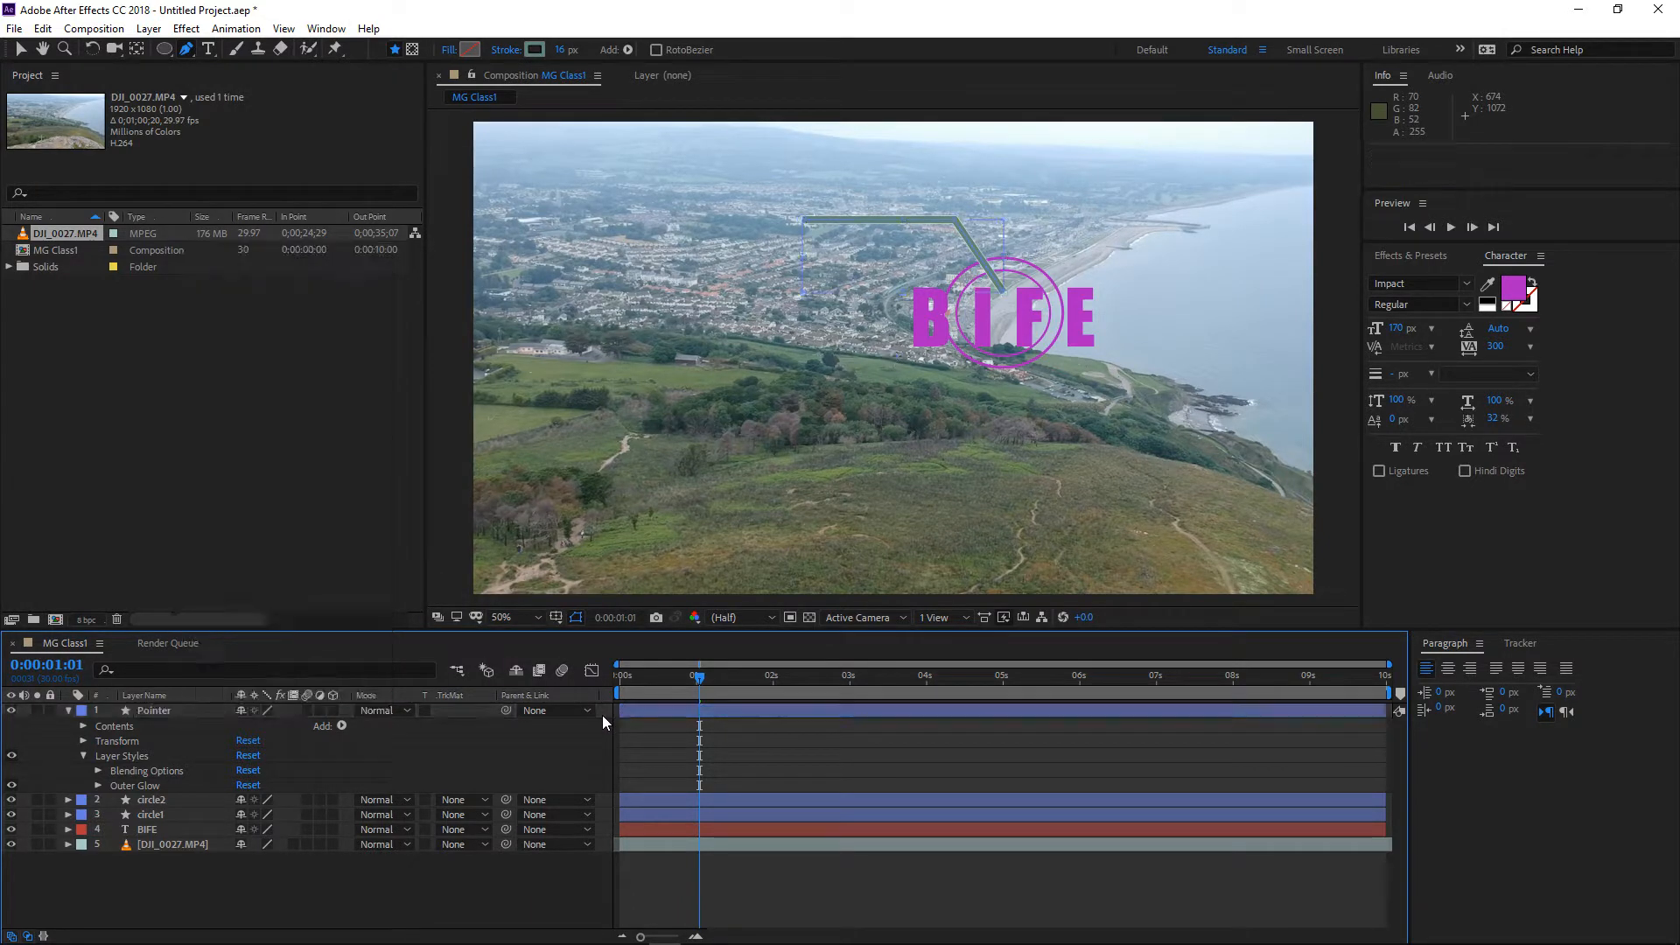
{"action": "right_click", "coordinate": [603, 721]}
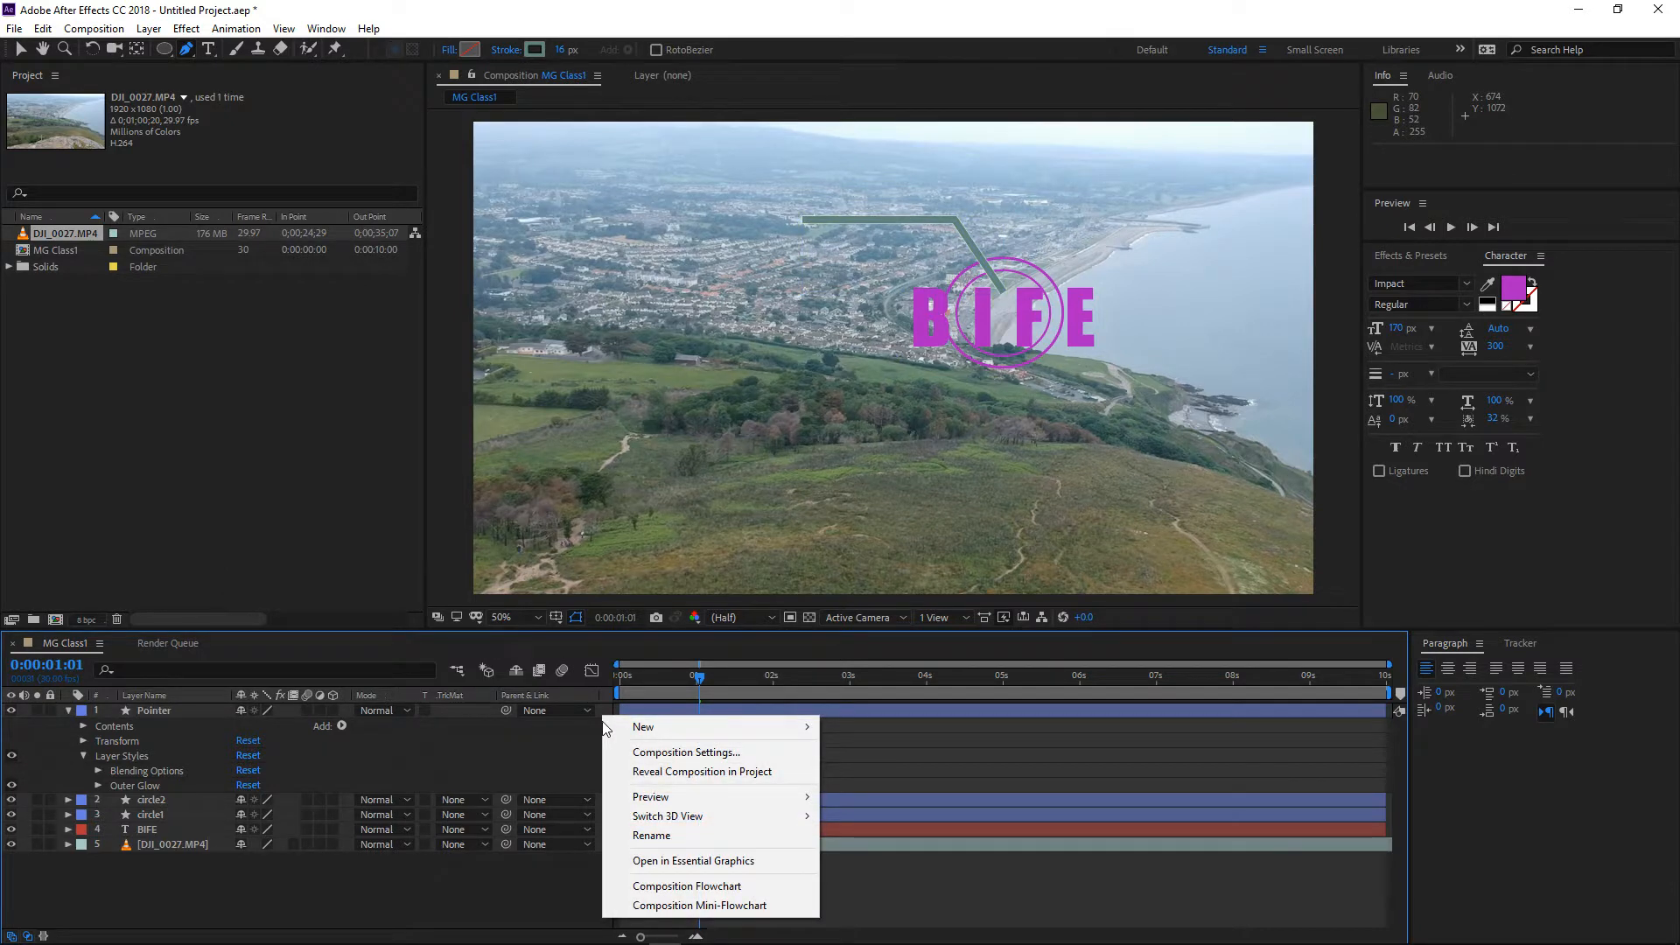
{"action": "right_click", "coordinate": [189, 711]}
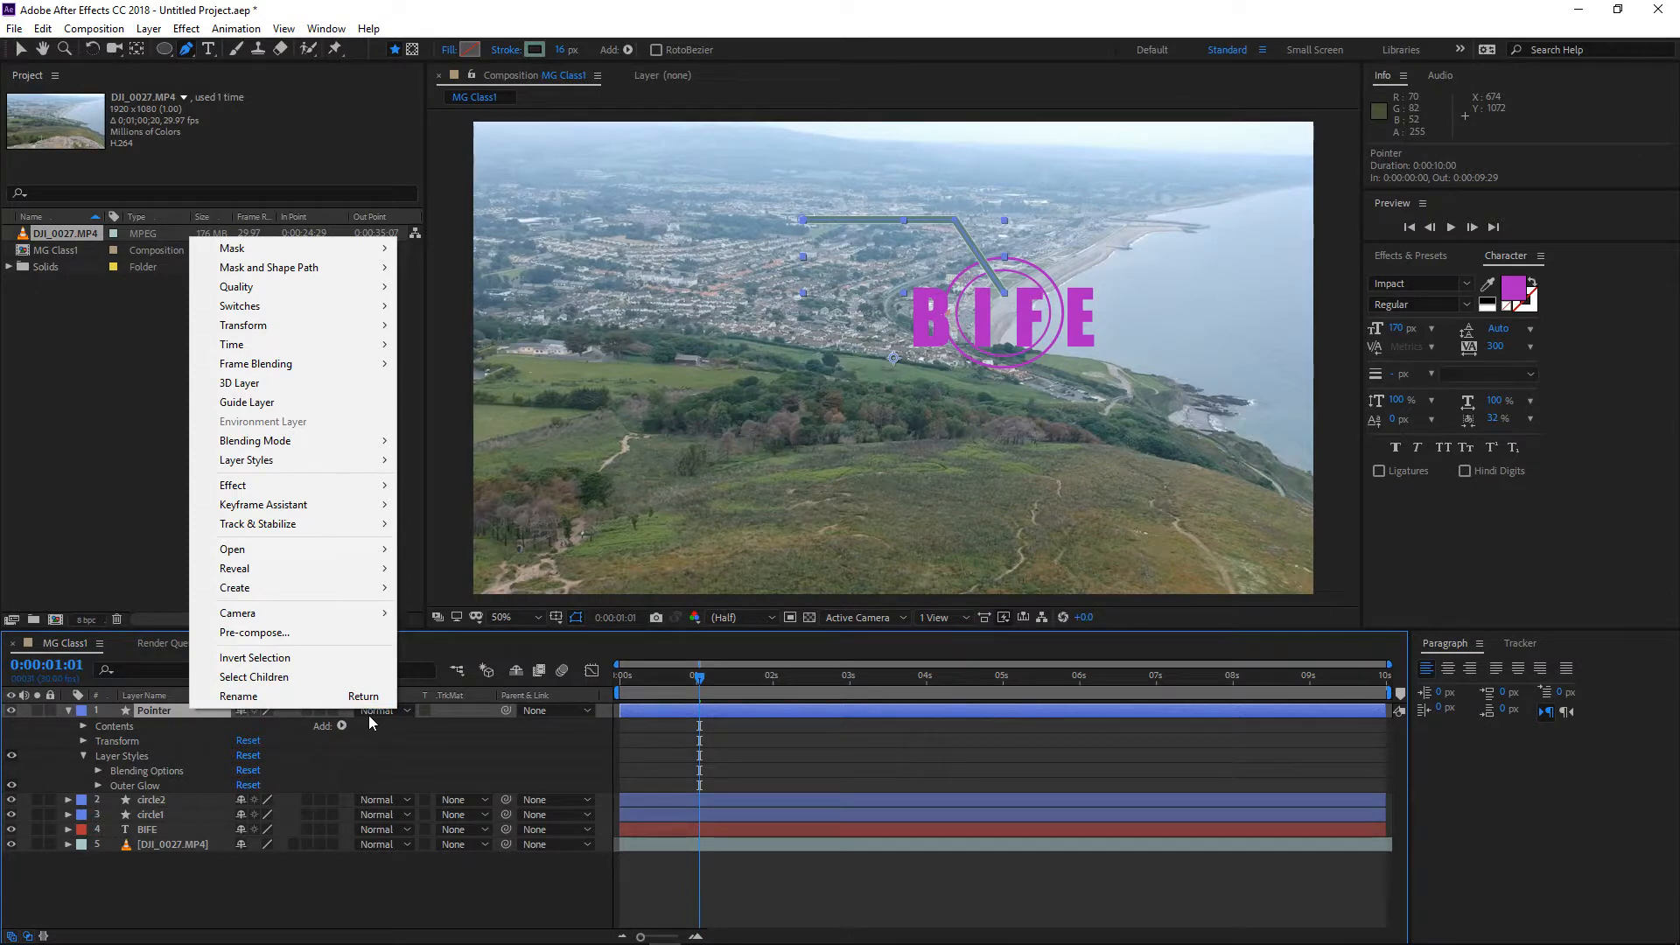
{"action": "left_click", "coordinate": [437, 758]}
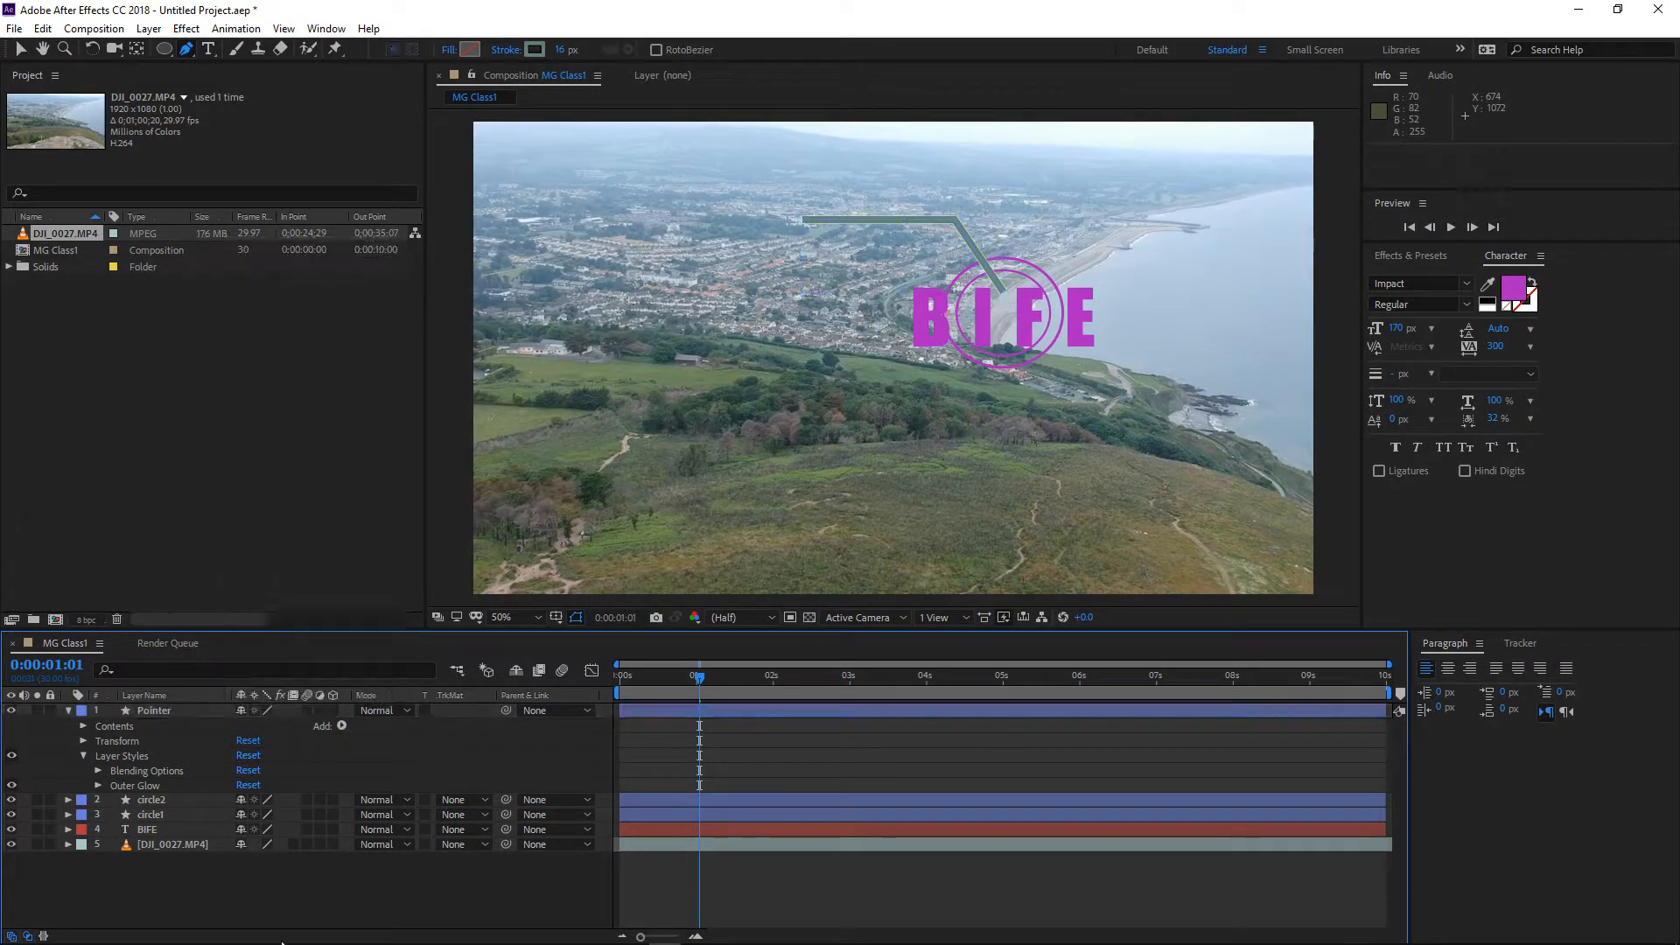
Add Trim Paths to the Pointer layer's contents, with its properties expanded, and move the current time to 0:00:00:00
{"action": "left_click", "coordinate": [342, 725]}
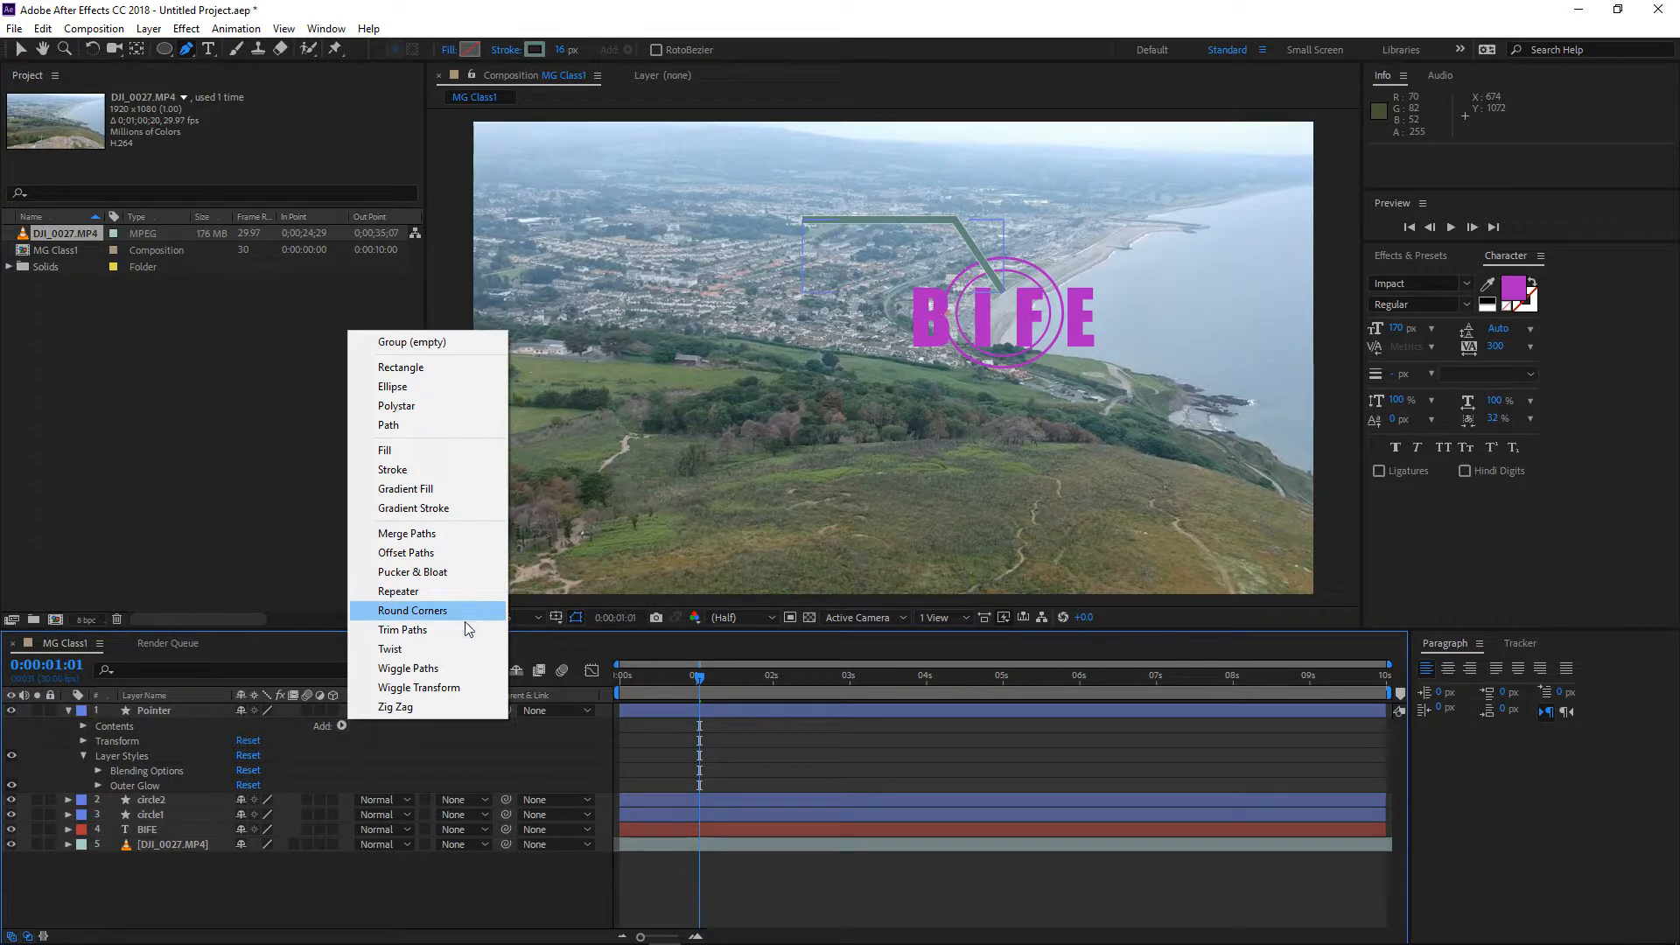
{"action": "left_click", "coordinate": [423, 639]}
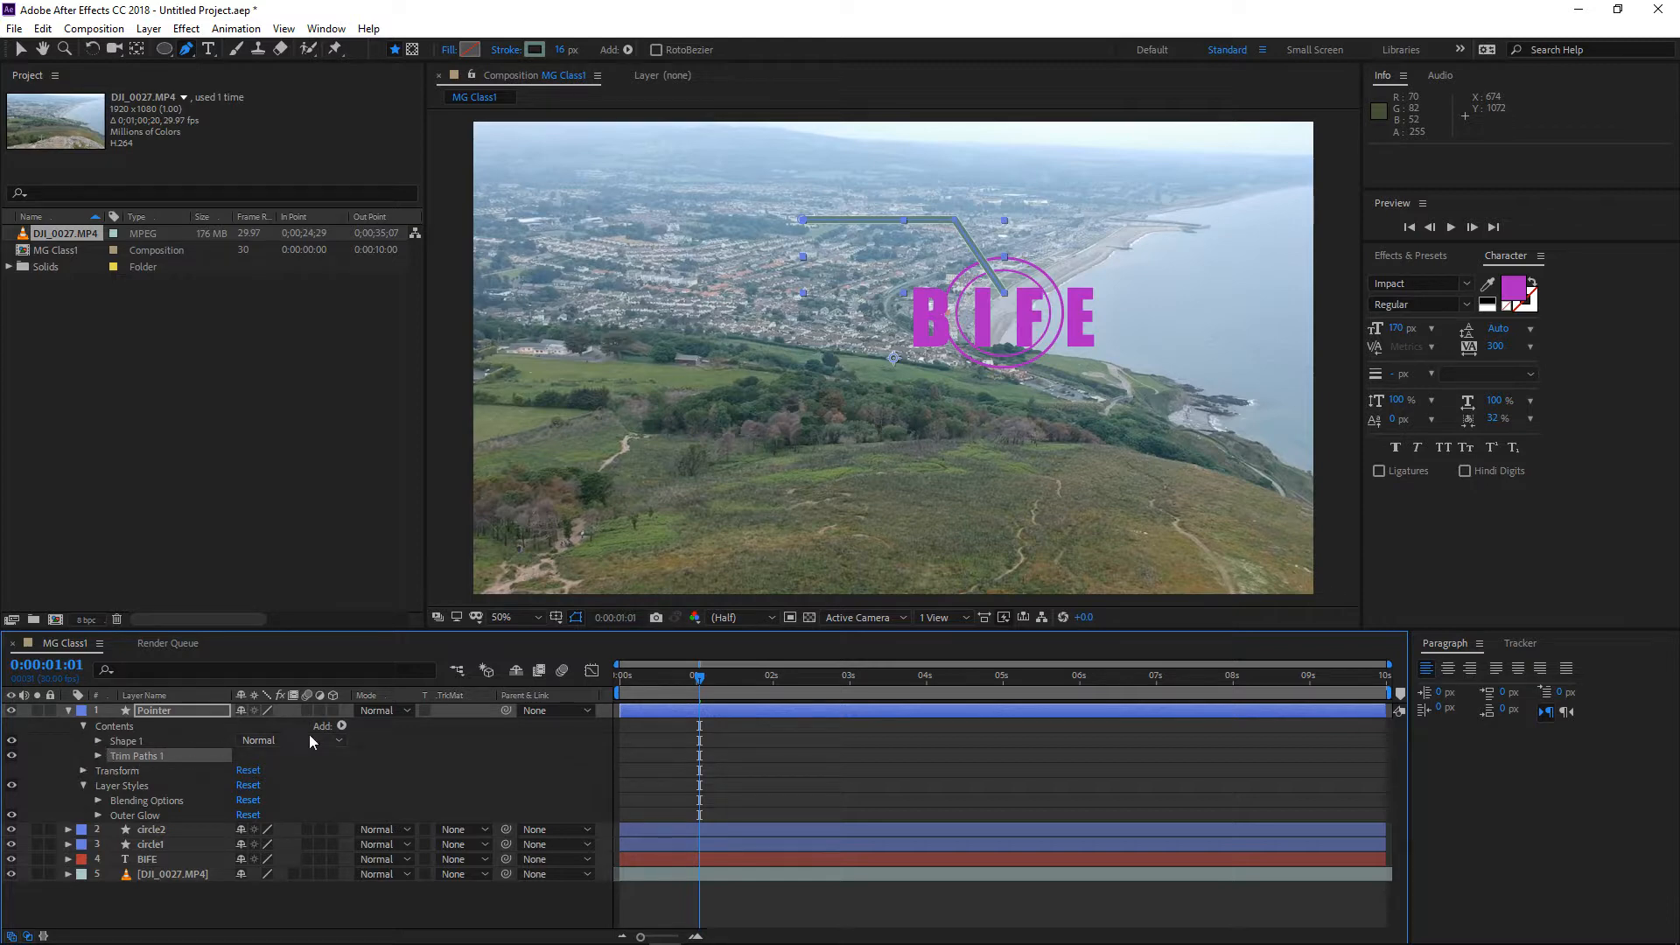
{"action": "left_click", "coordinate": [99, 740]}
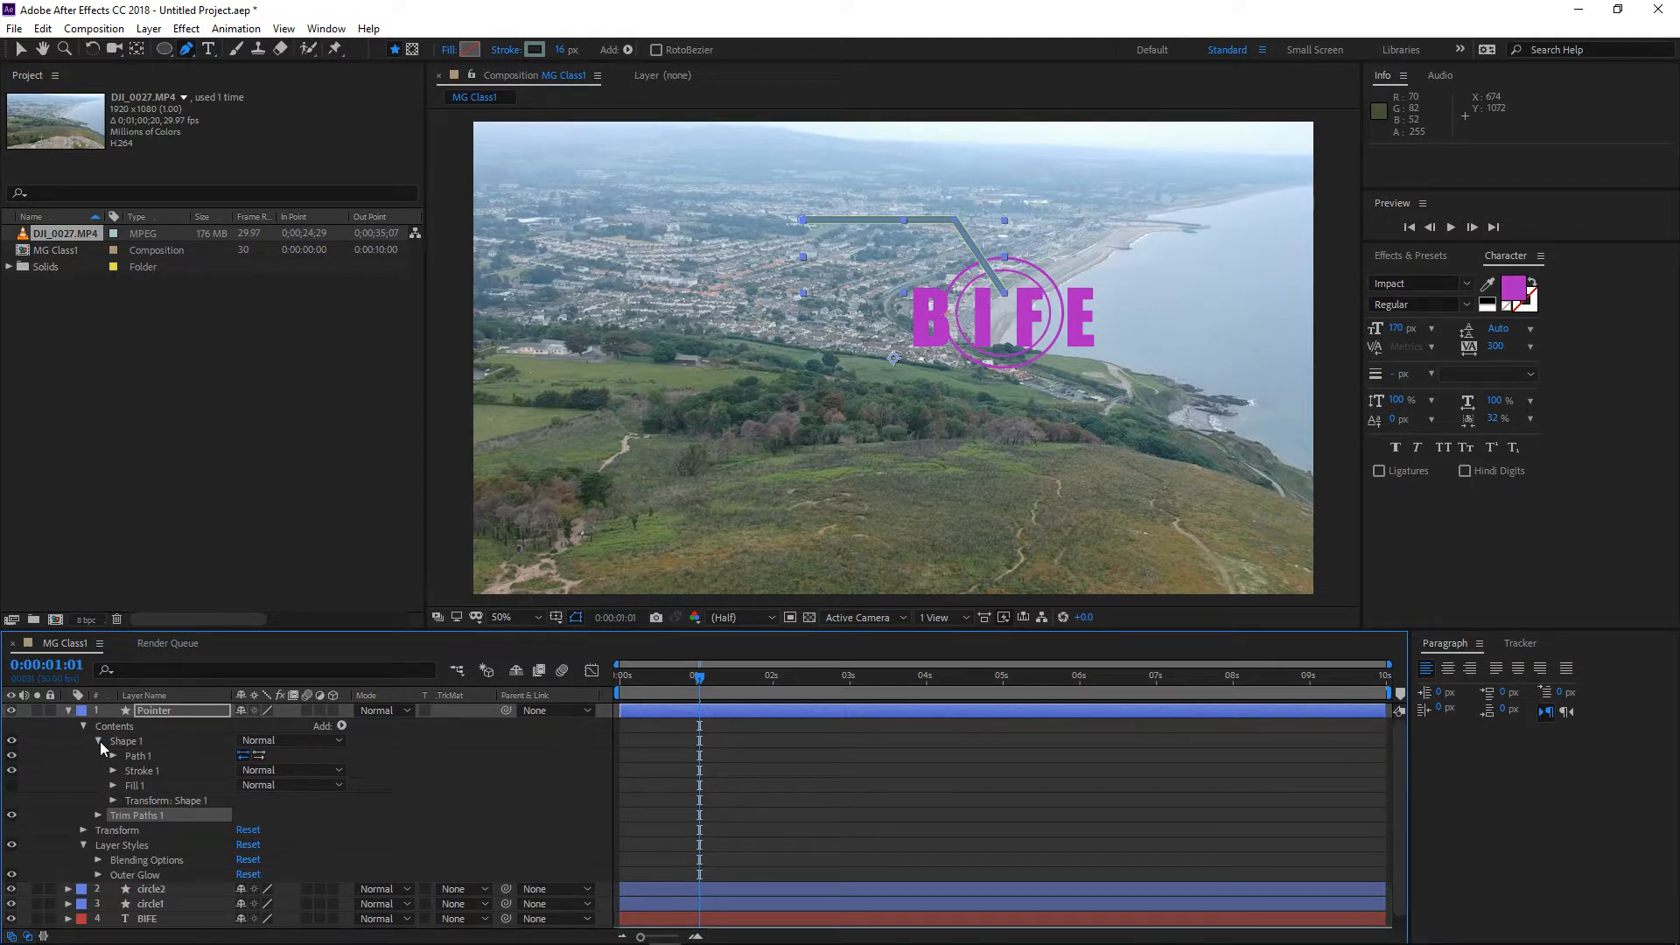
{"action": "left_click", "coordinate": [99, 741]}
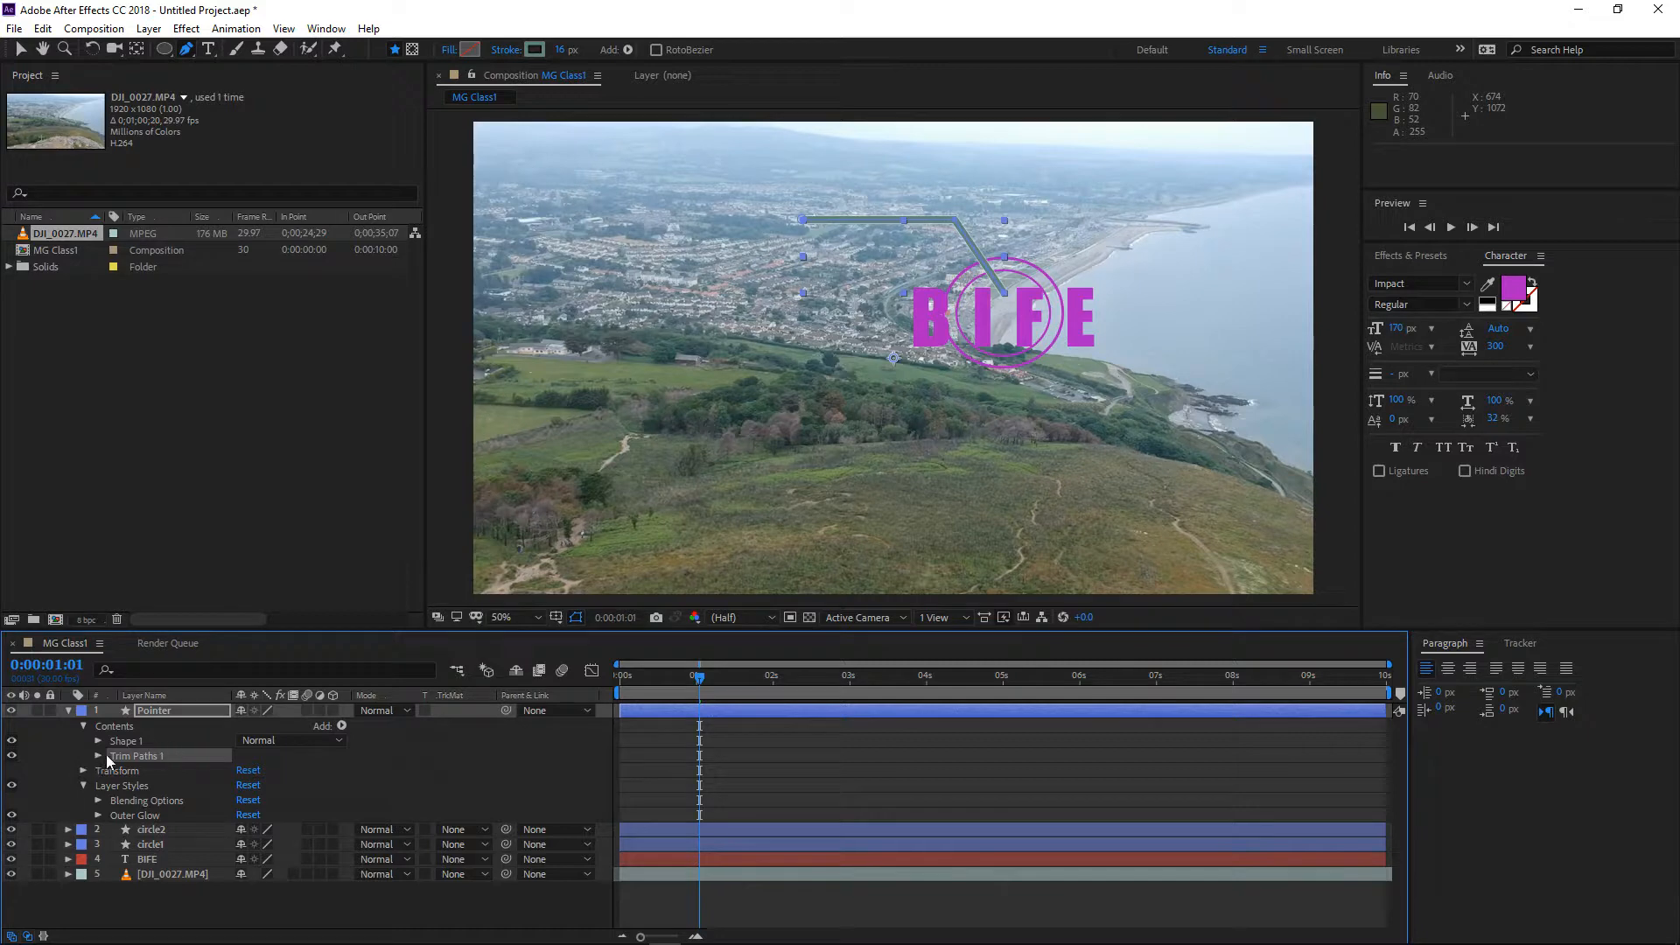
{"action": "left_click", "coordinate": [98, 756]}
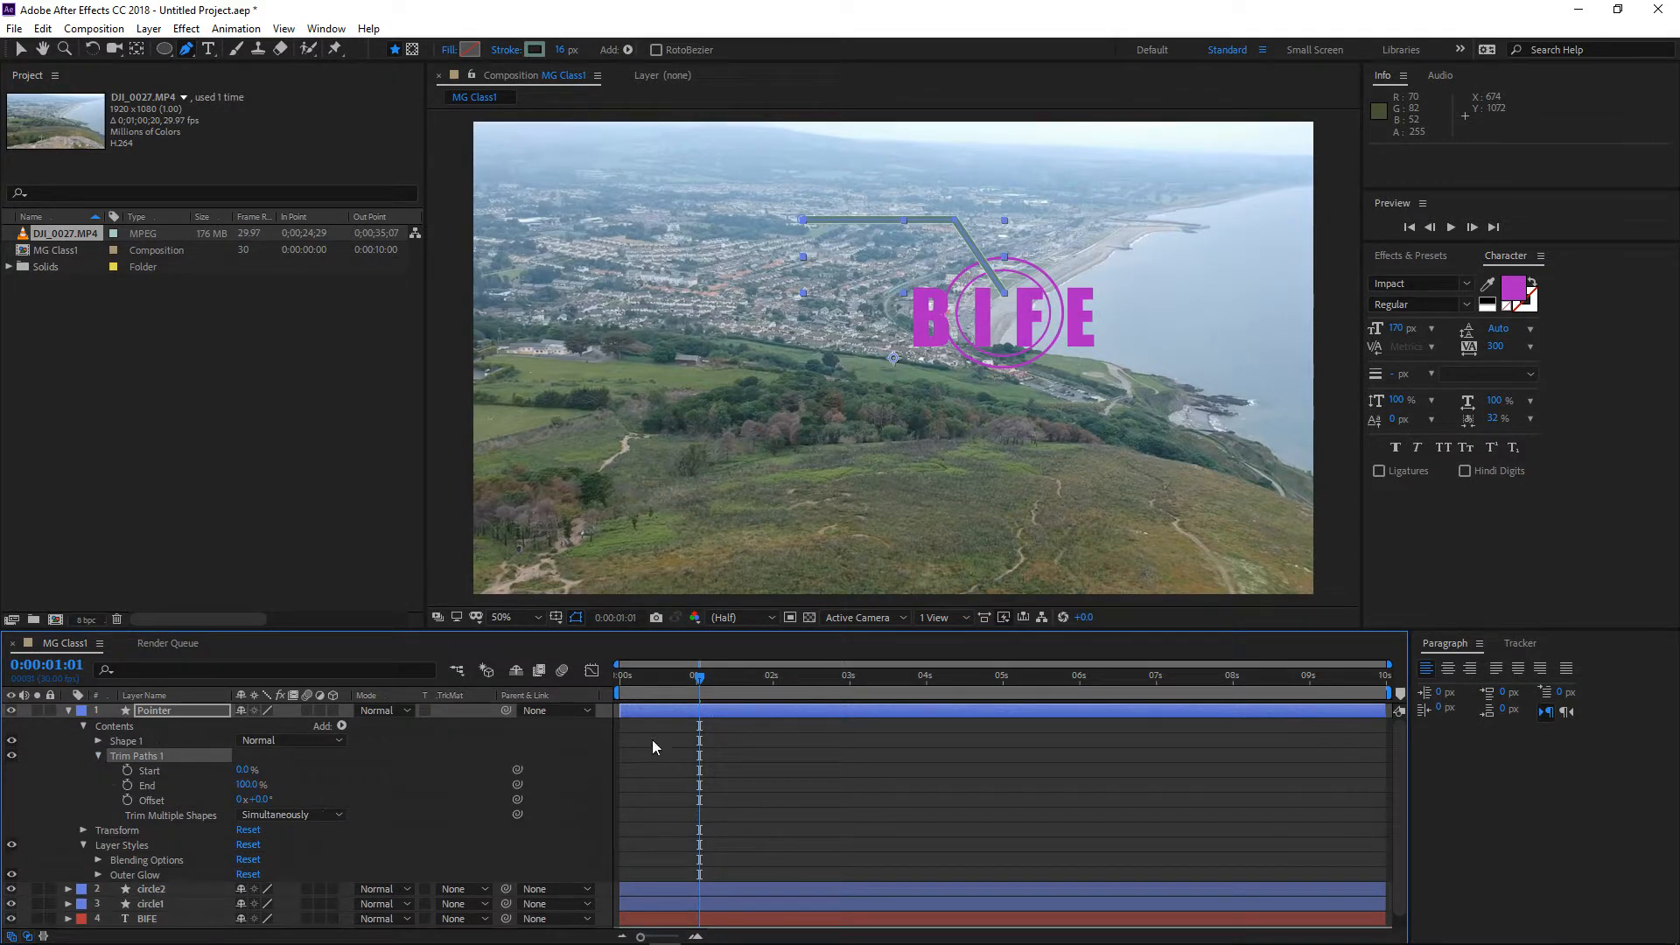
{"action": "left_click_drag", "start_coordinate": [691, 681], "coordinate": [601, 693]}
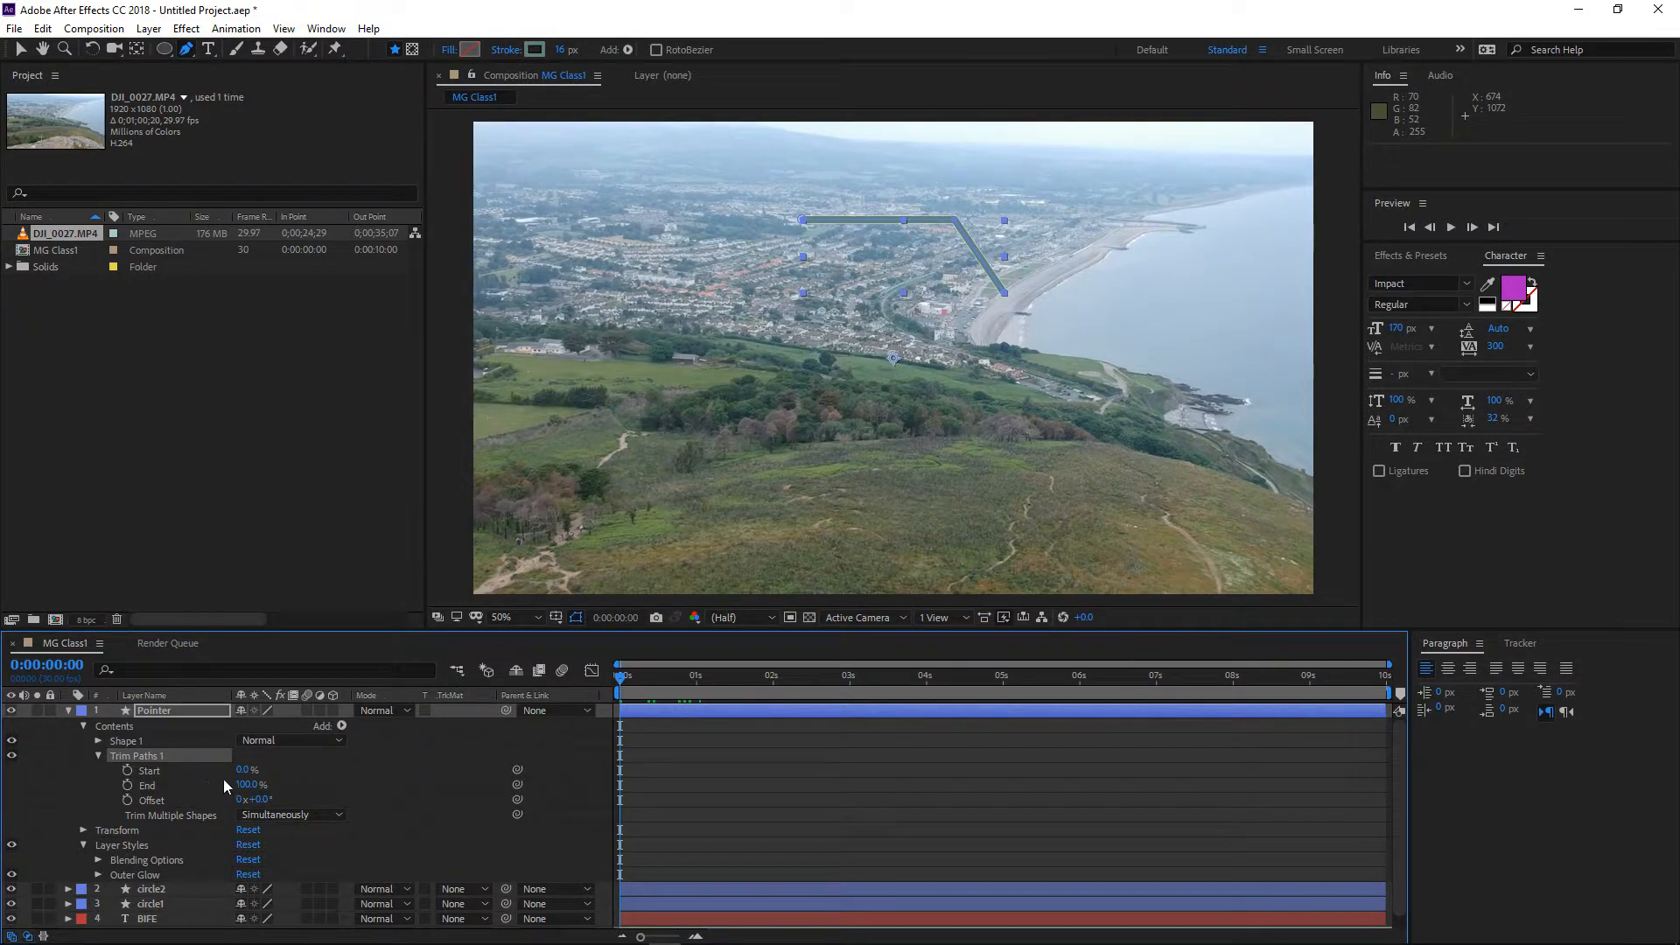
Set the Pointer layer's Trim Paths End to 15% at 0:00:00:00 and enable keyframing for both Start and End
{"action": "mouse_move", "coordinate": [238, 777]}
{"action": "left_mouse_down"}
{"action": "mouse_move", "coordinate": [340, 775]}
{"action": "mouse_move", "coordinate": [57, 756]}
{"action": "left_mouse_up"}
{"action": "mouse_move", "coordinate": [249, 786]}
{"action": "left_mouse_down"}
{"action": "mouse_move", "coordinate": [262, 785]}
{"action": "mouse_move", "coordinate": [237, 785]}
{"action": "left_mouse_up"}
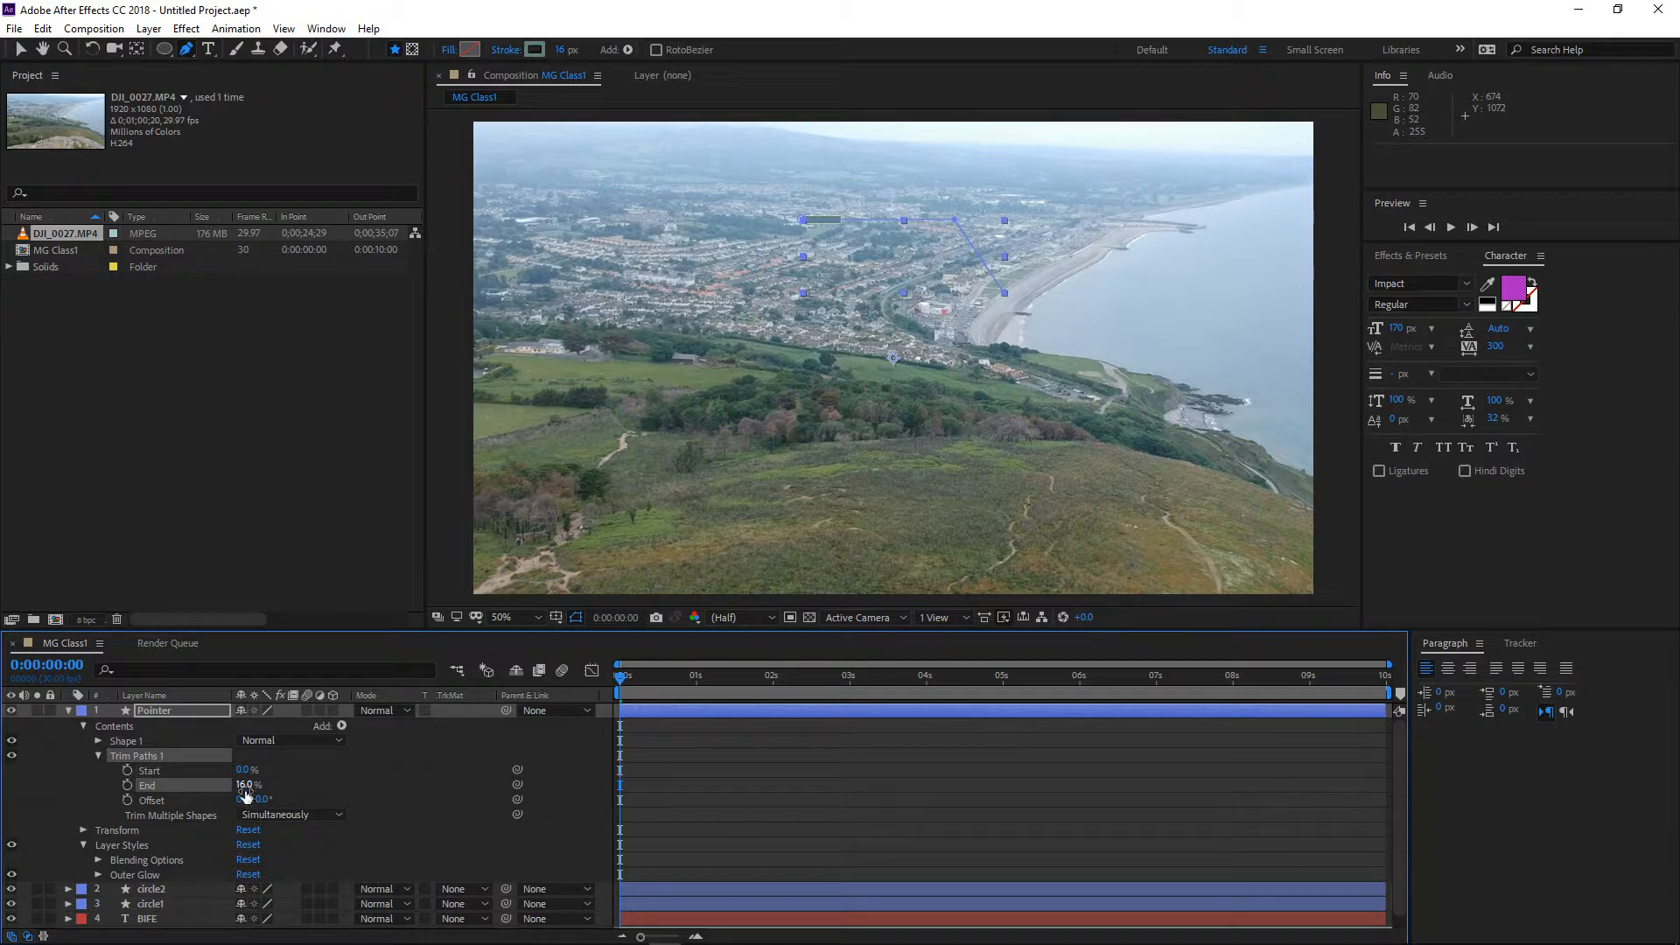
{"action": "left_click", "coordinate": [246, 787]}
{"action": "type", "text": "15"}
{"action": "key", "text": "Return"}
{"action": "left_click", "coordinate": [127, 771]}
{"action": "left_click", "coordinate": [128, 785]}
Keyframe the Trim Paths End at 100% at 0:00:09:29
{"action": "left_click_drag", "start_coordinate": [1301, 683], "coordinate": [1386, 679]}
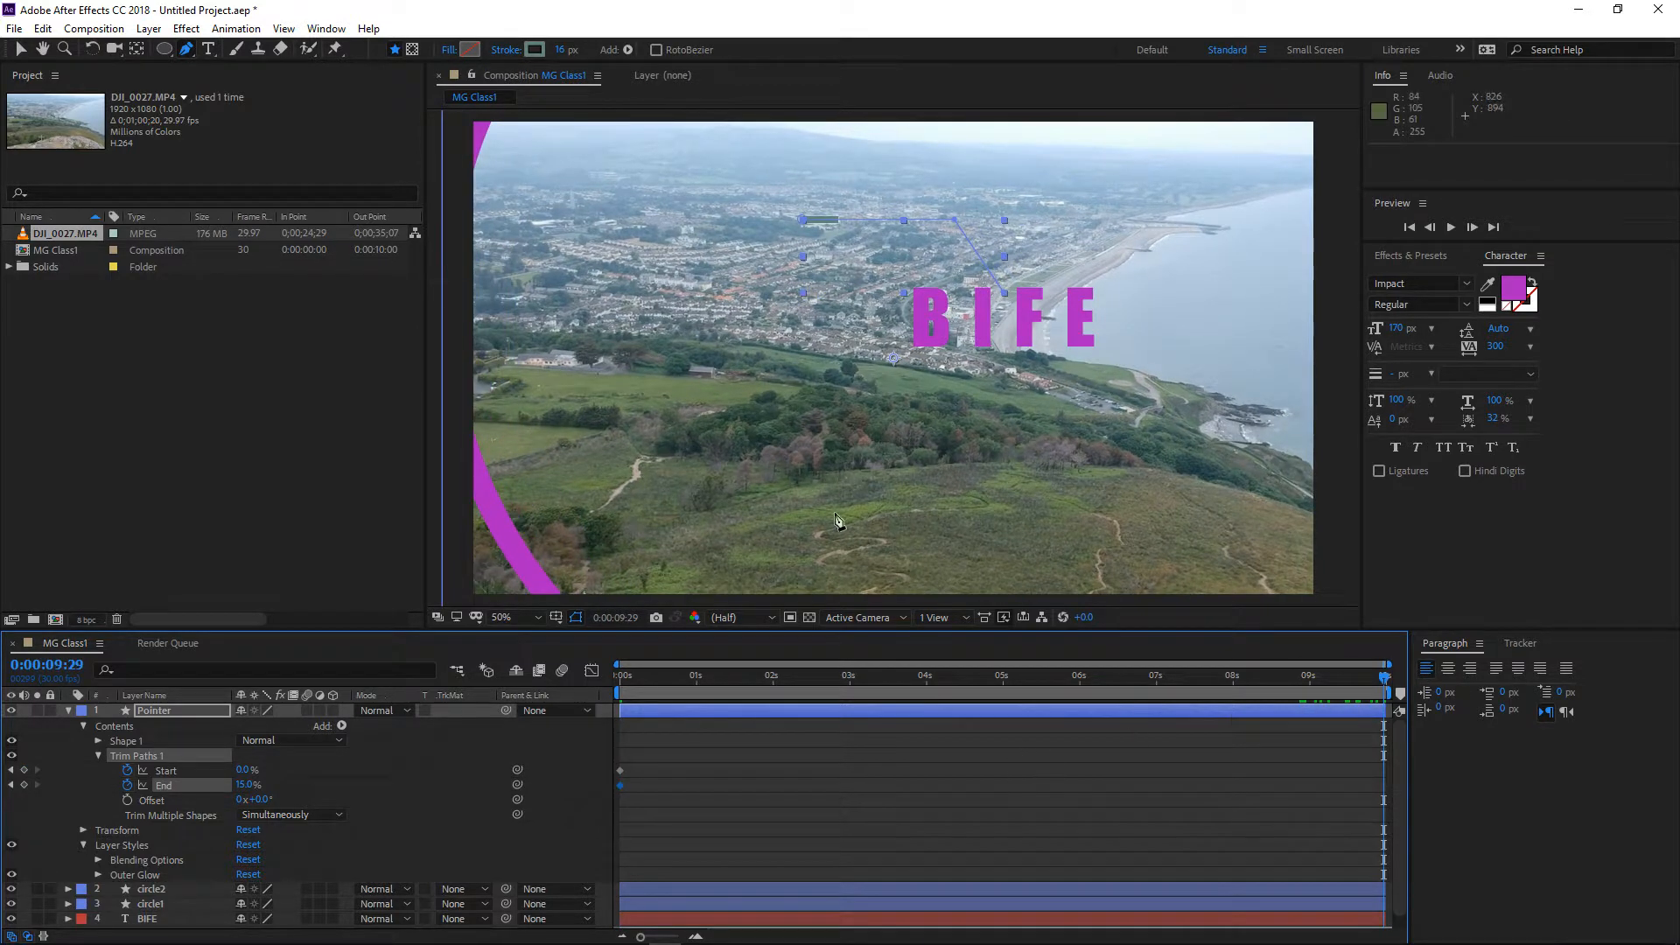
{"action": "left_click", "coordinate": [245, 785]}
{"action": "type", "text": "100"}
{"action": "key", "text": "Return"}
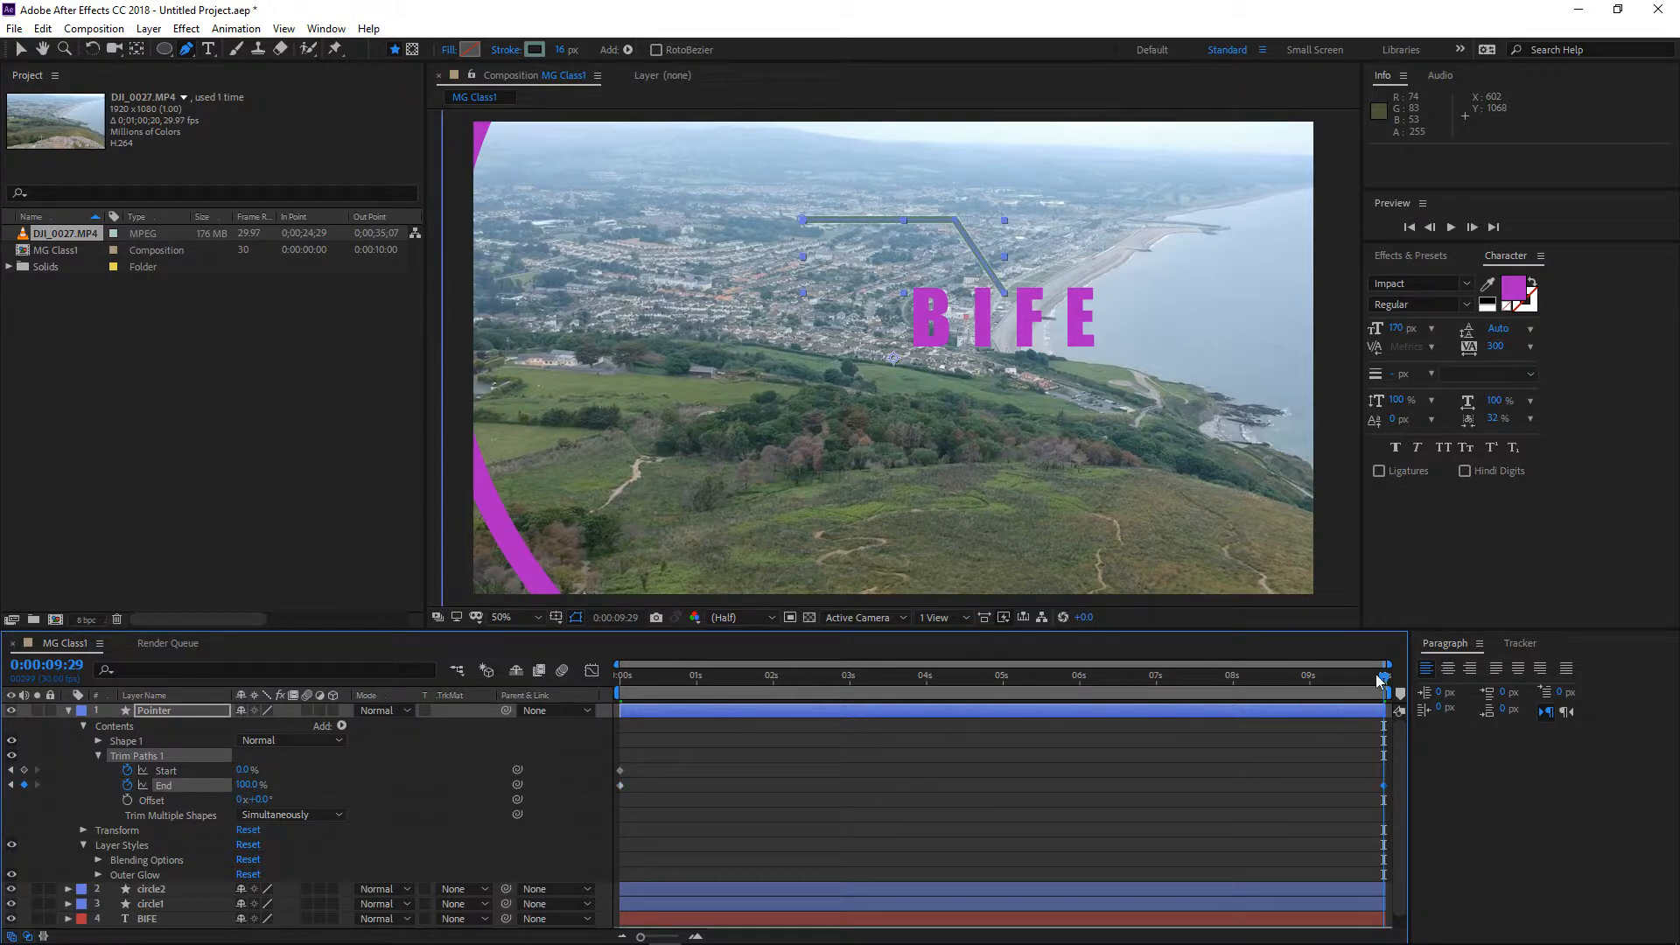
Keyframe the Trim Paths Start at 85% at 0:00:09:29 and preview the travelling line segment
{"action": "mouse_move", "coordinate": [1383, 682]}
{"action": "left_mouse_down"}
{"action": "mouse_move", "coordinate": [546, 650]}
{"action": "mouse_move", "coordinate": [711, 672]}
{"action": "mouse_move", "coordinate": [1505, 698]}
{"action": "left_mouse_up"}
{"action": "left_click", "coordinate": [243, 770]}
{"action": "key", "text": "Return"}
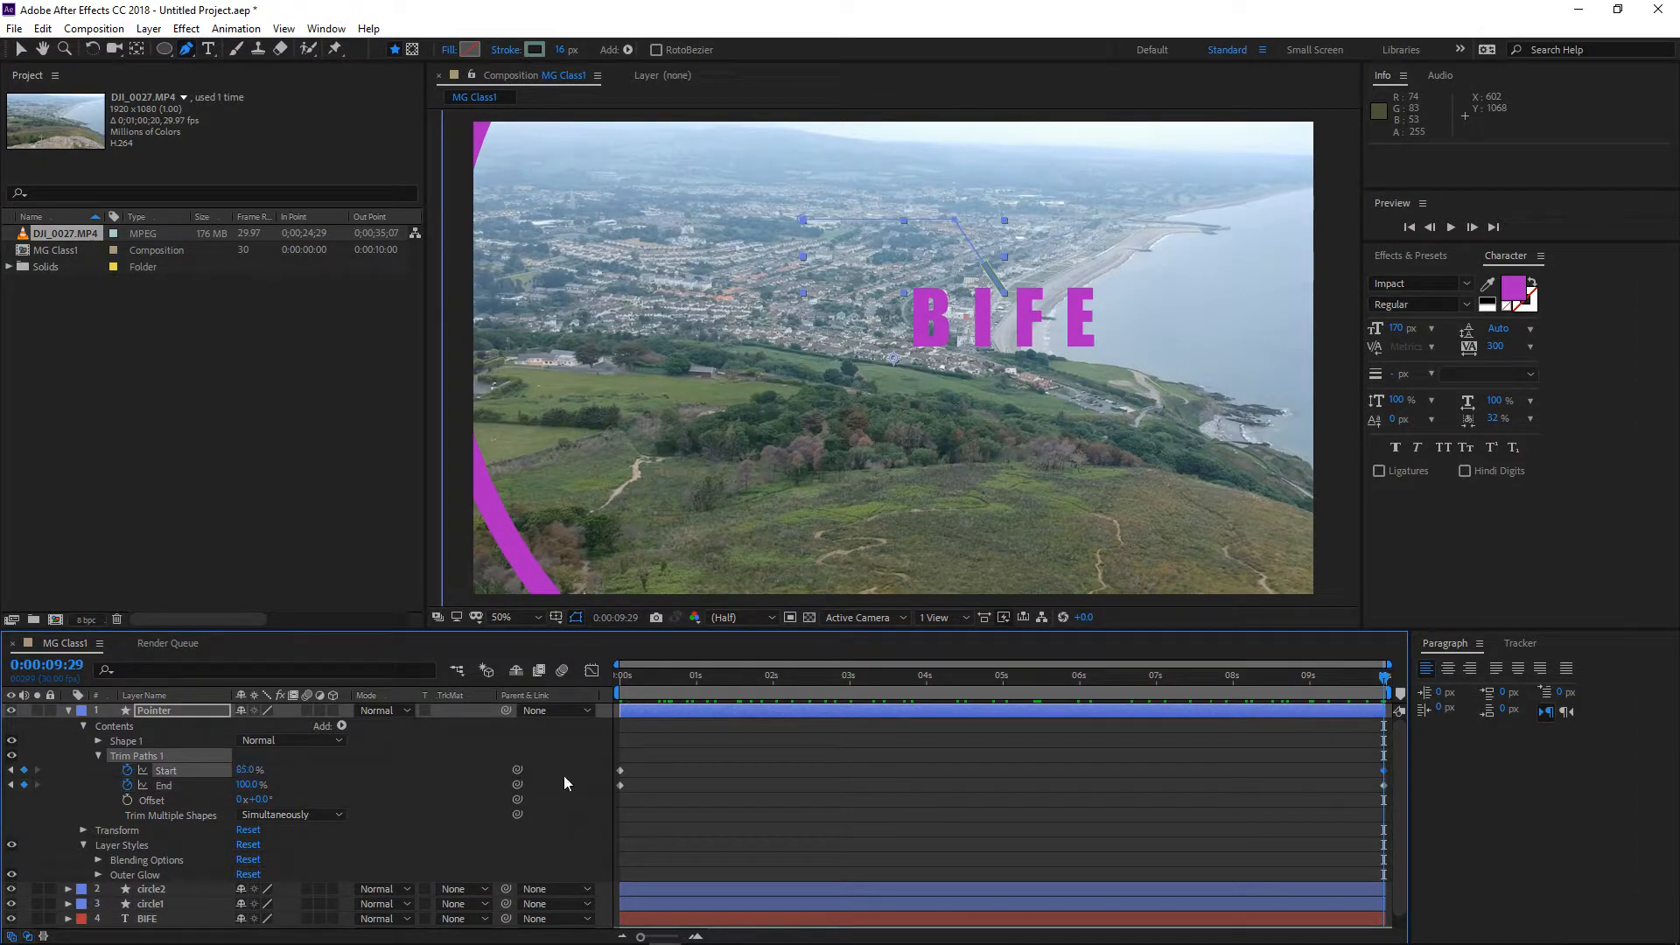
{"action": "key", "text": "space"}
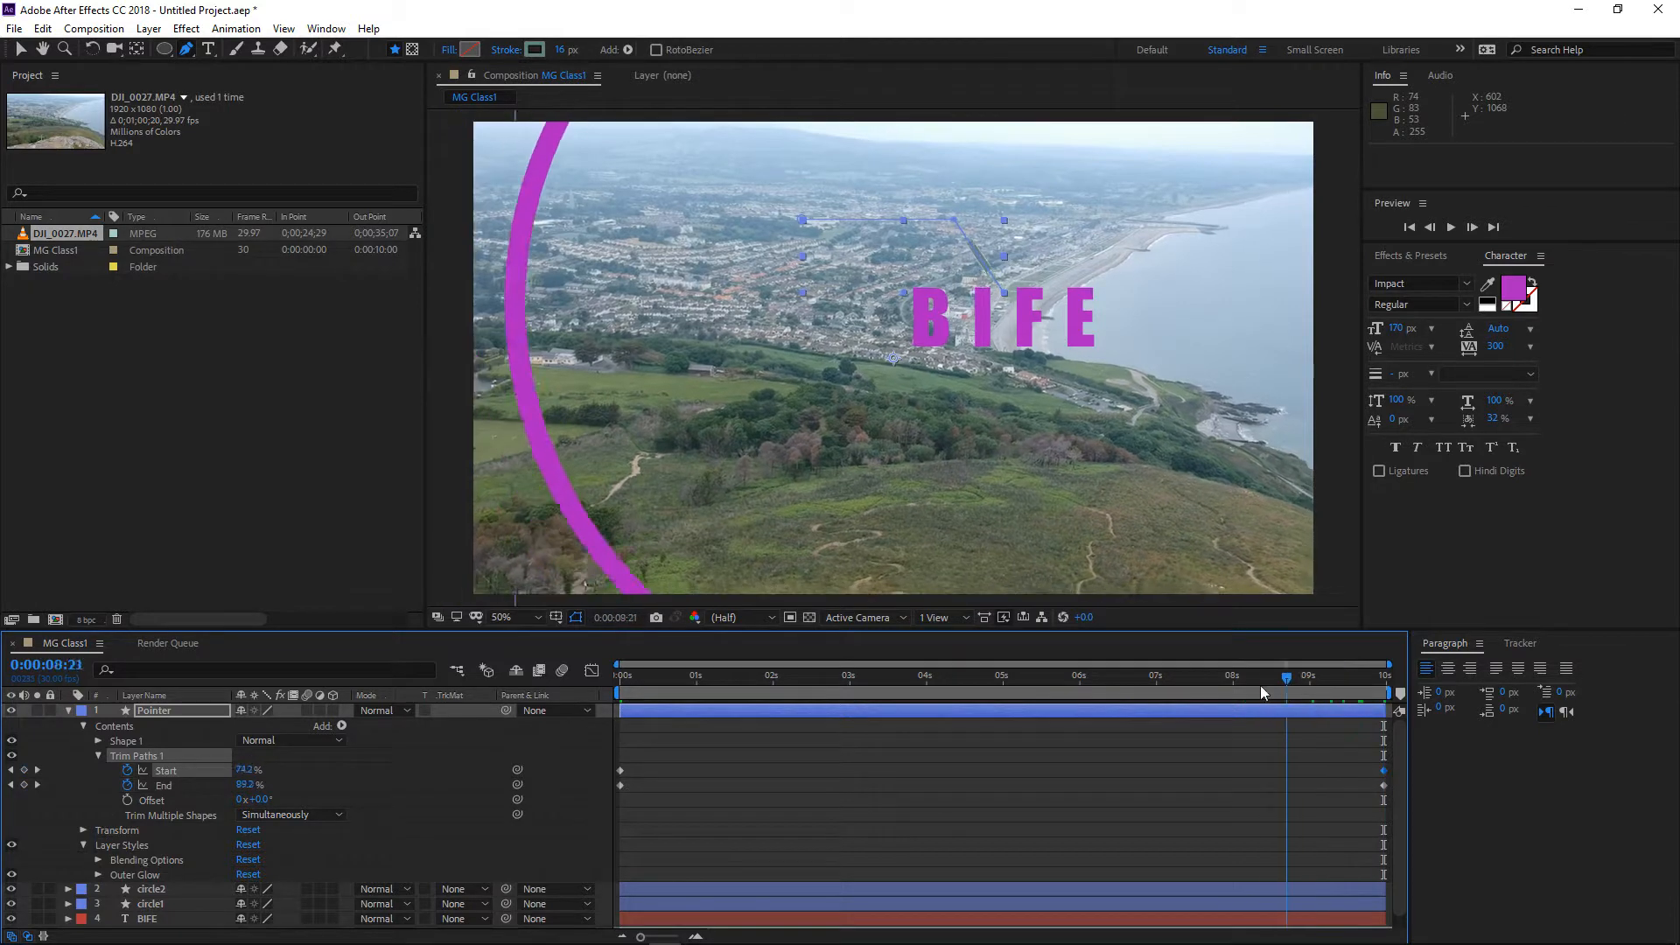
{"action": "left_click_drag", "start_coordinate": [752, 658], "coordinate": [1325, 718]}
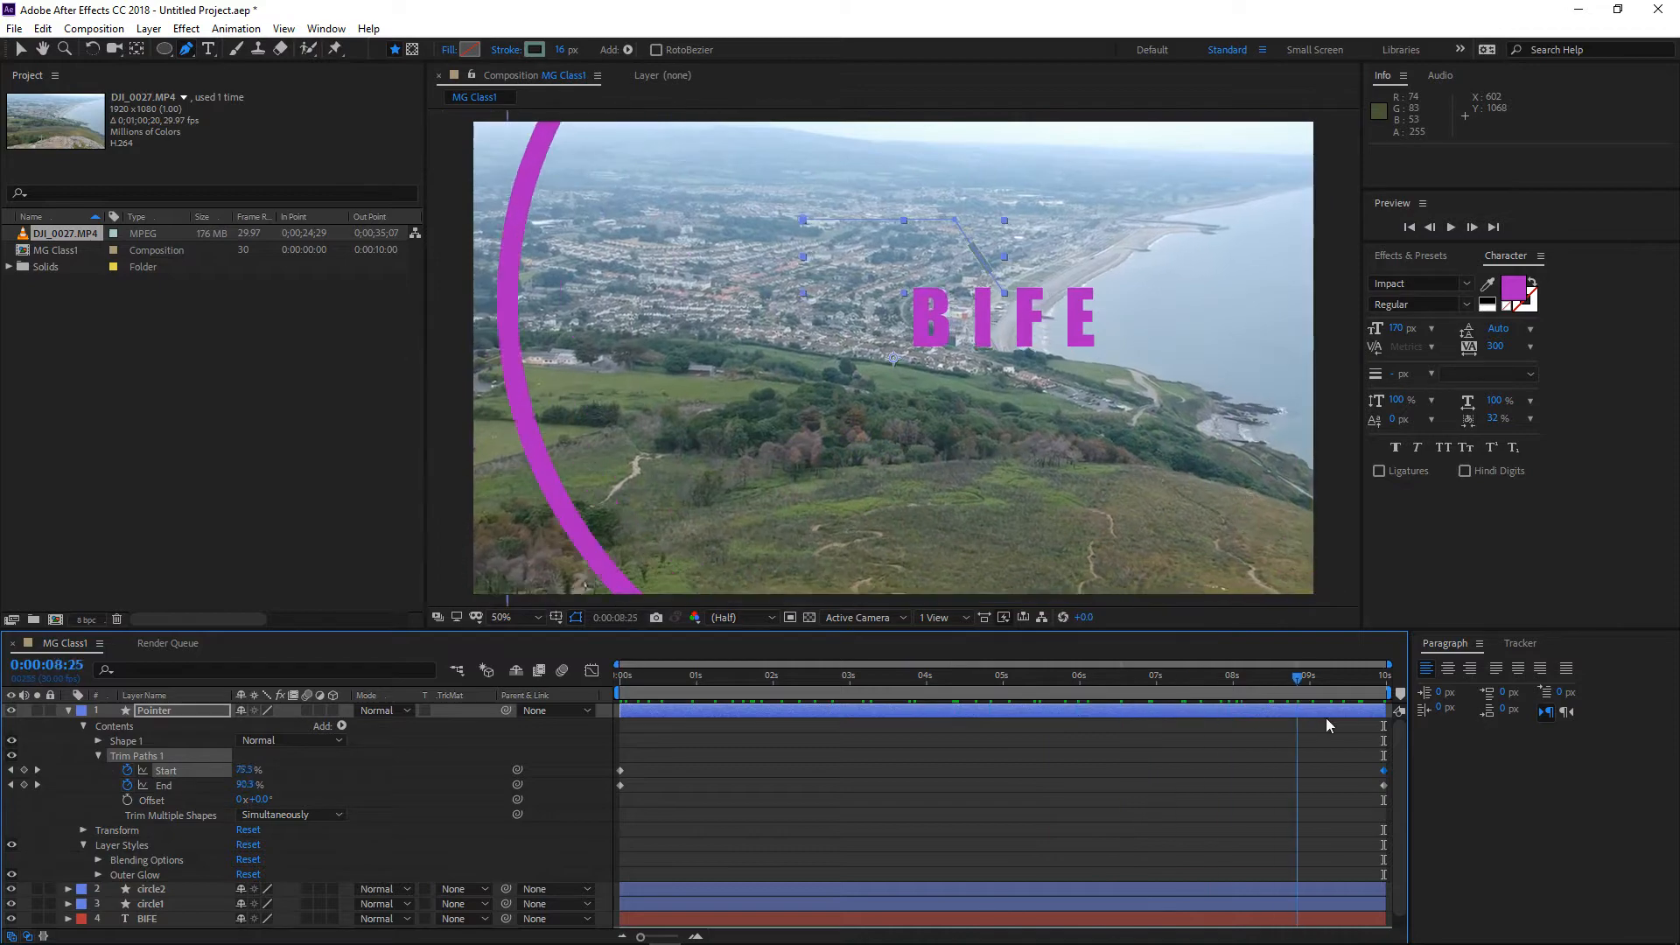
{"action": "left_click_drag", "start_coordinate": [1165, 726], "coordinate": [421, 644]}
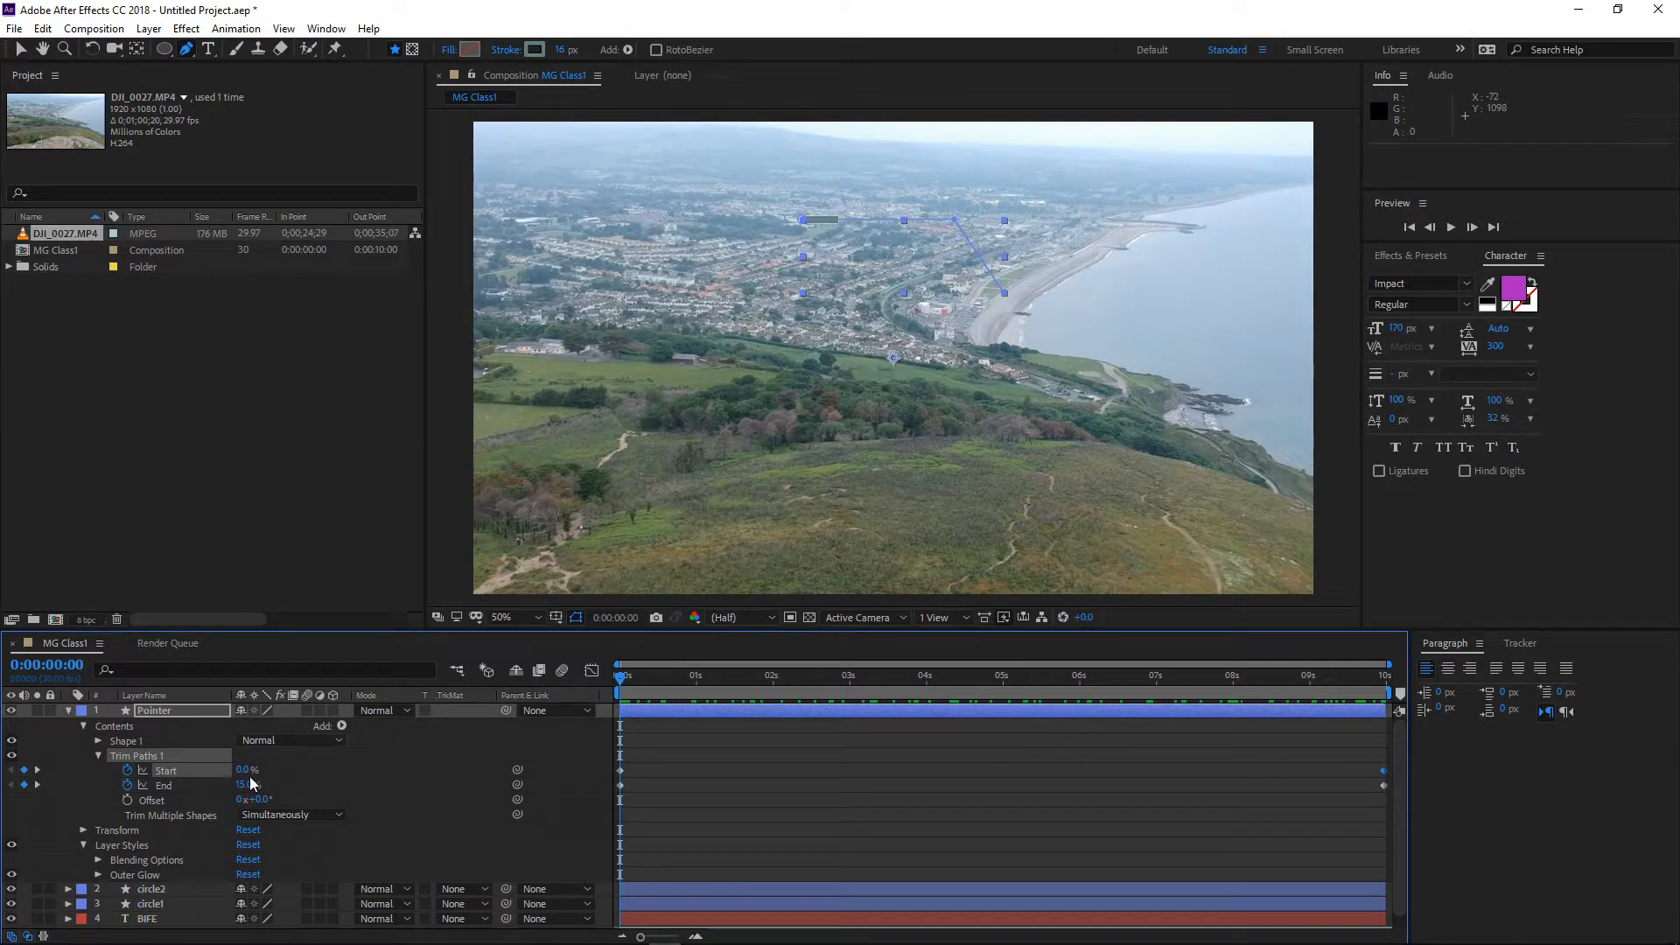
Set the Trim Paths Start to 0% at 0:00:09:29 and scrub back through the line's drawing animation
{"action": "left_click_drag", "start_coordinate": [1367, 686], "coordinate": [1399, 682]}
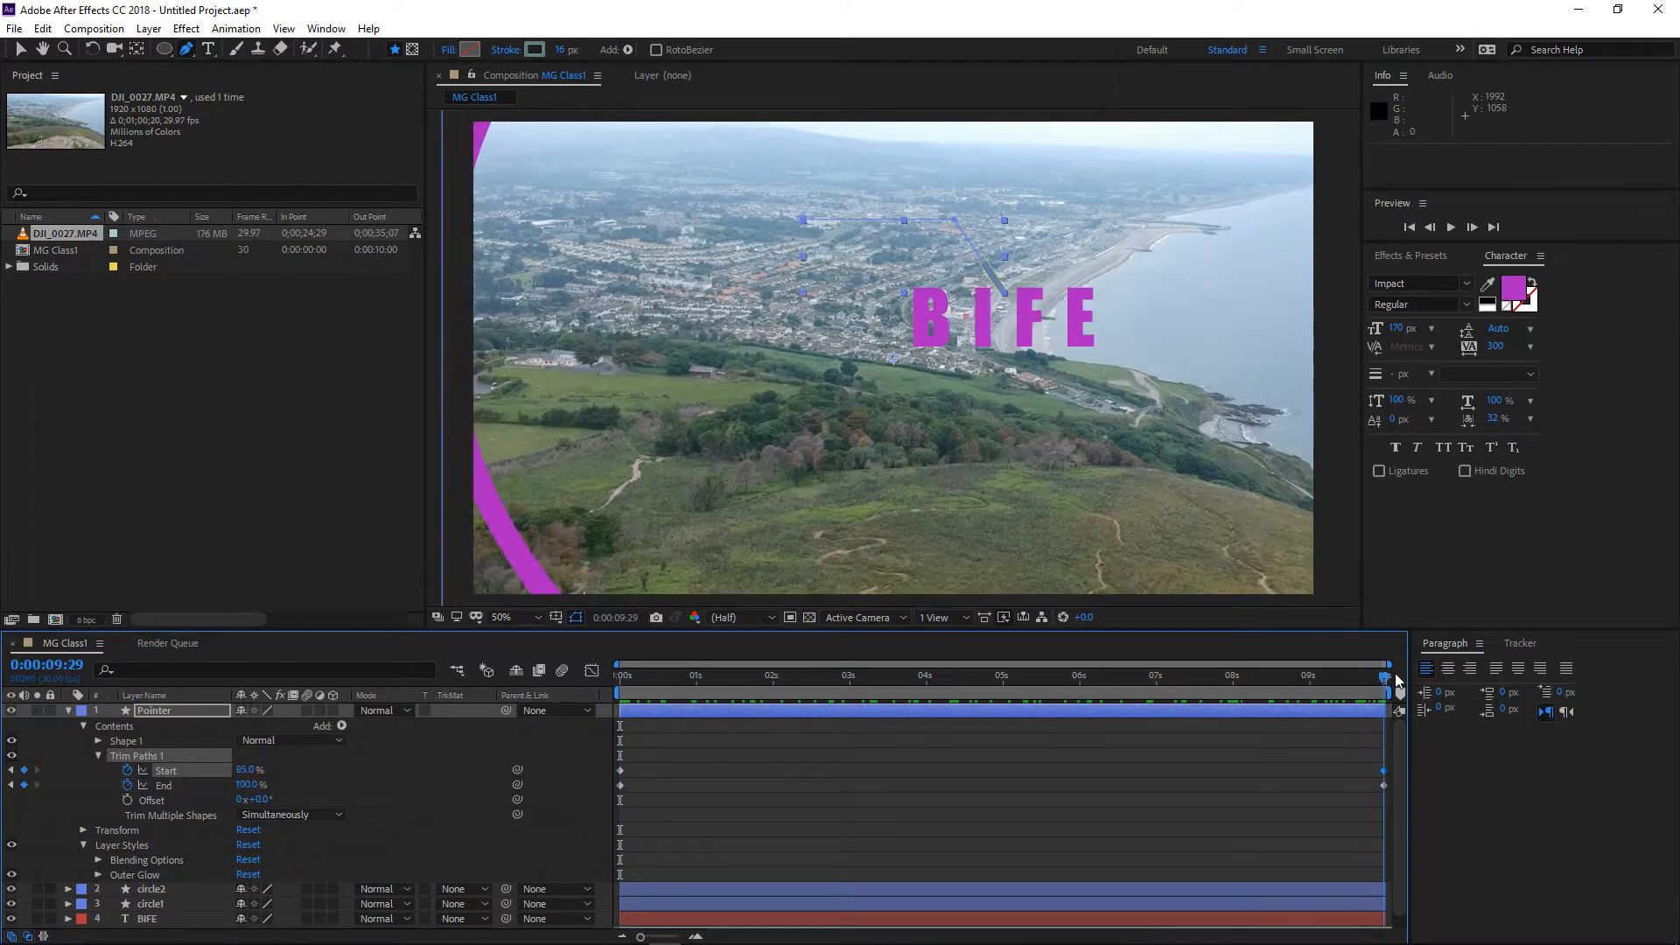
{"action": "left_click", "coordinate": [249, 770]}
{"action": "type", "text": "0"}
{"action": "key", "text": "Return"}
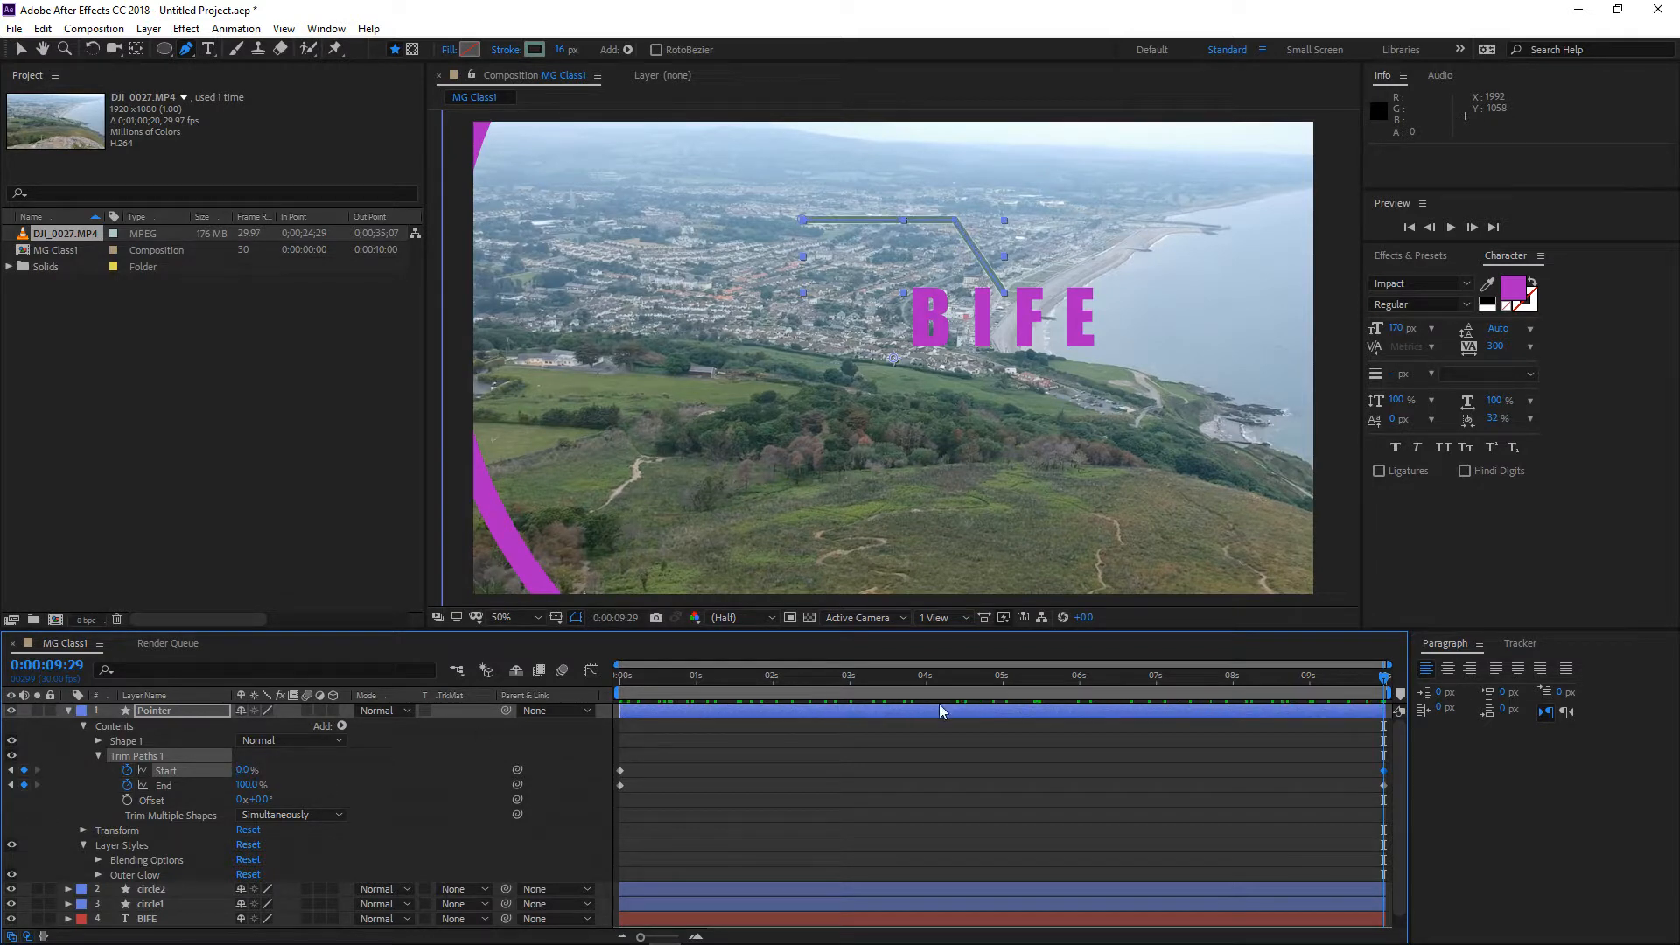
{"action": "left_click_drag", "start_coordinate": [1385, 695], "coordinate": [549, 586]}
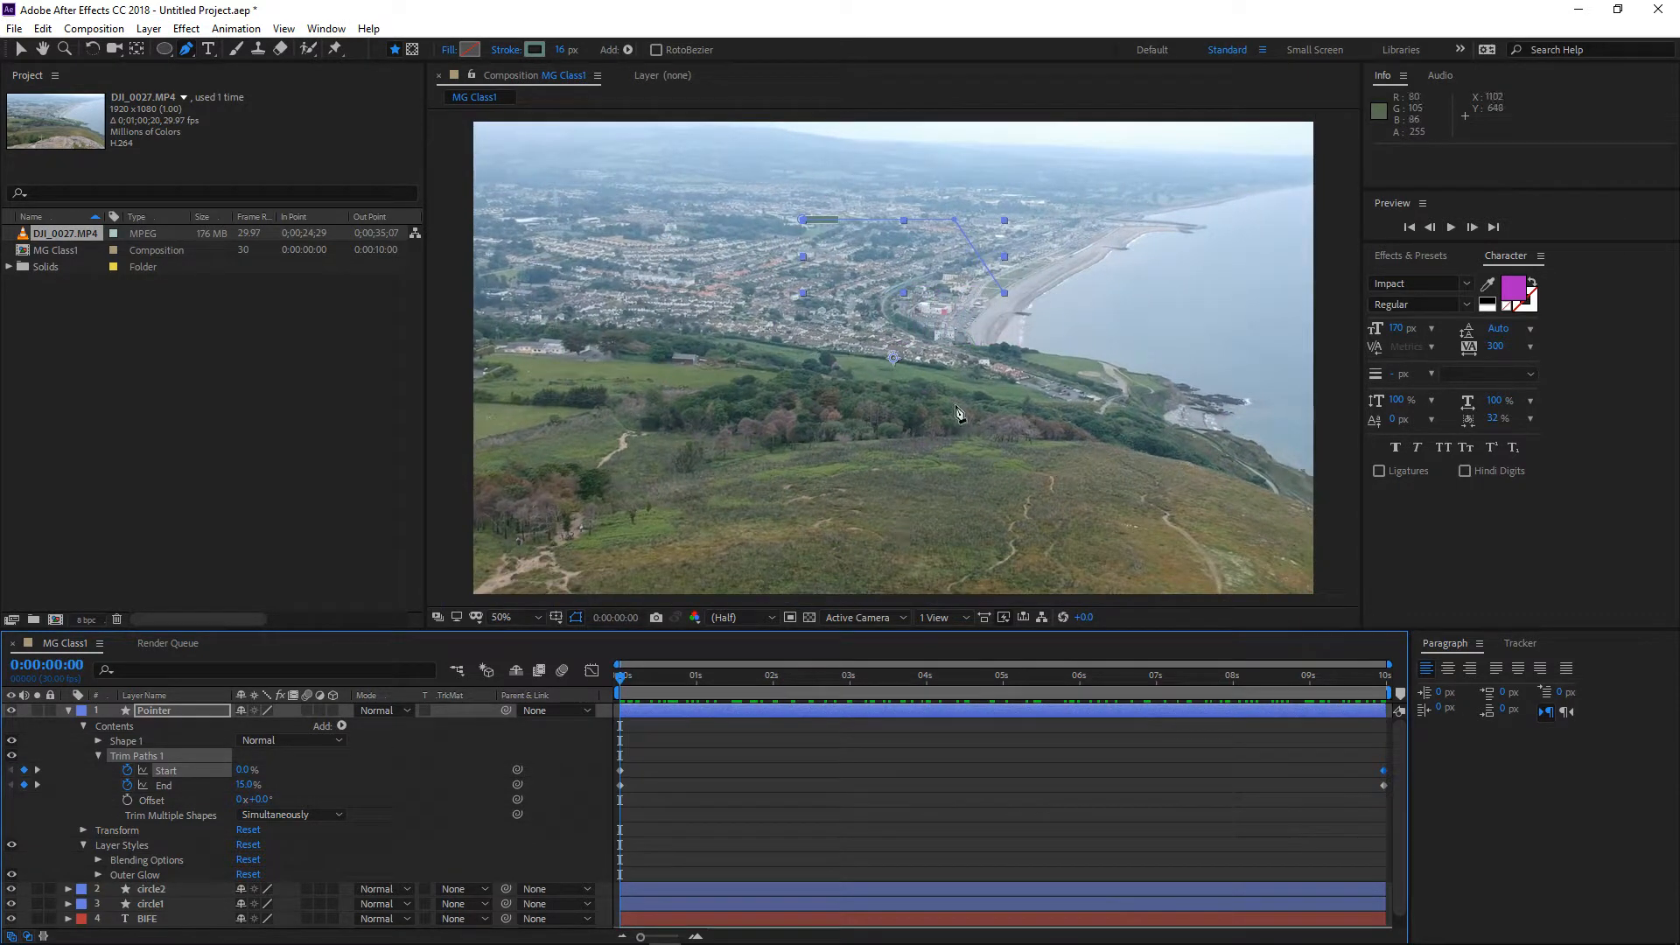
Examine the Pointer layer's Shape 1, Fill 1 and Trim Paths properties, then collapse its Contents
{"action": "left_click", "coordinate": [67, 712]}
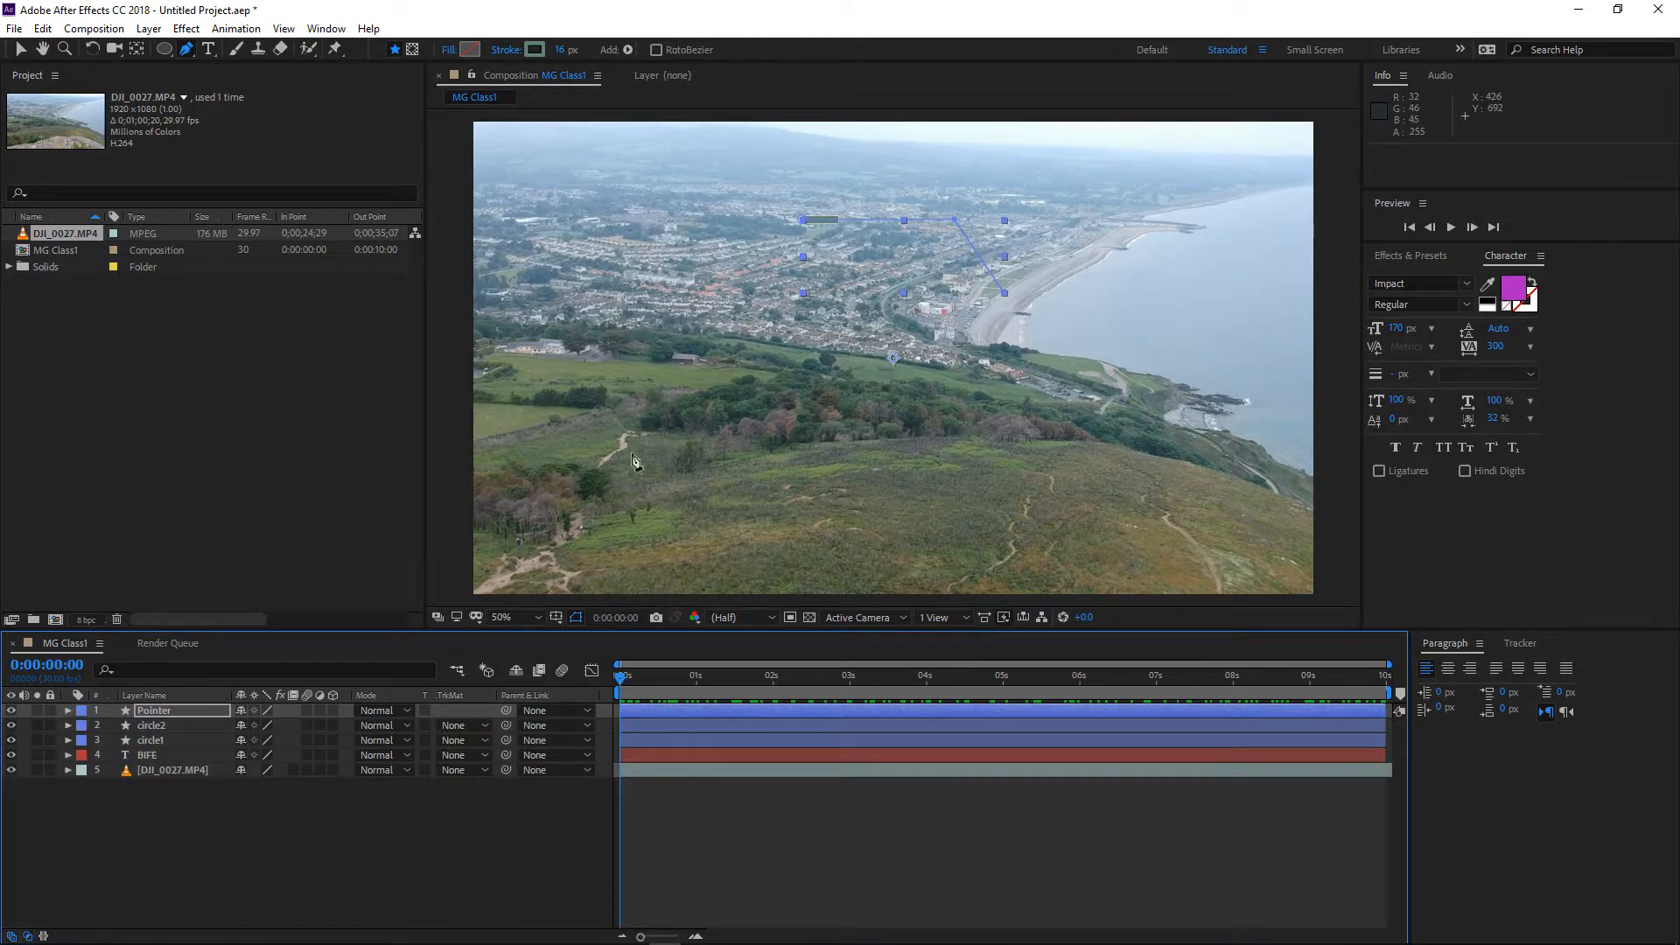
{"action": "left_click", "coordinate": [68, 711]}
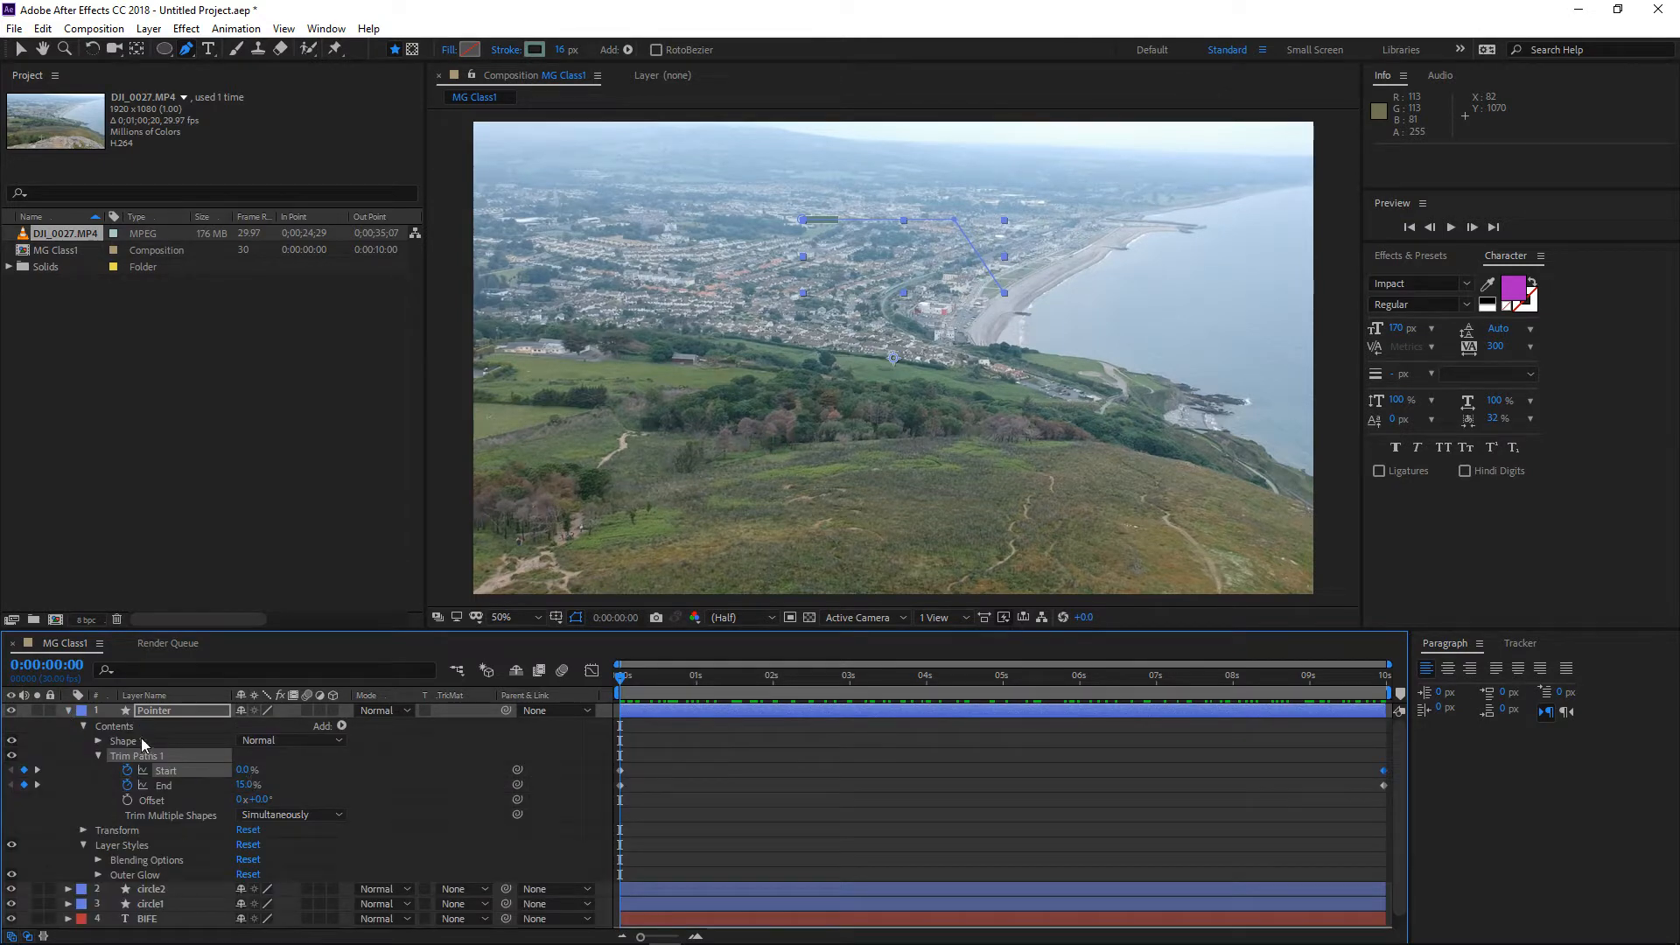
{"action": "left_click", "coordinate": [117, 738]}
{"action": "left_click", "coordinate": [98, 743]}
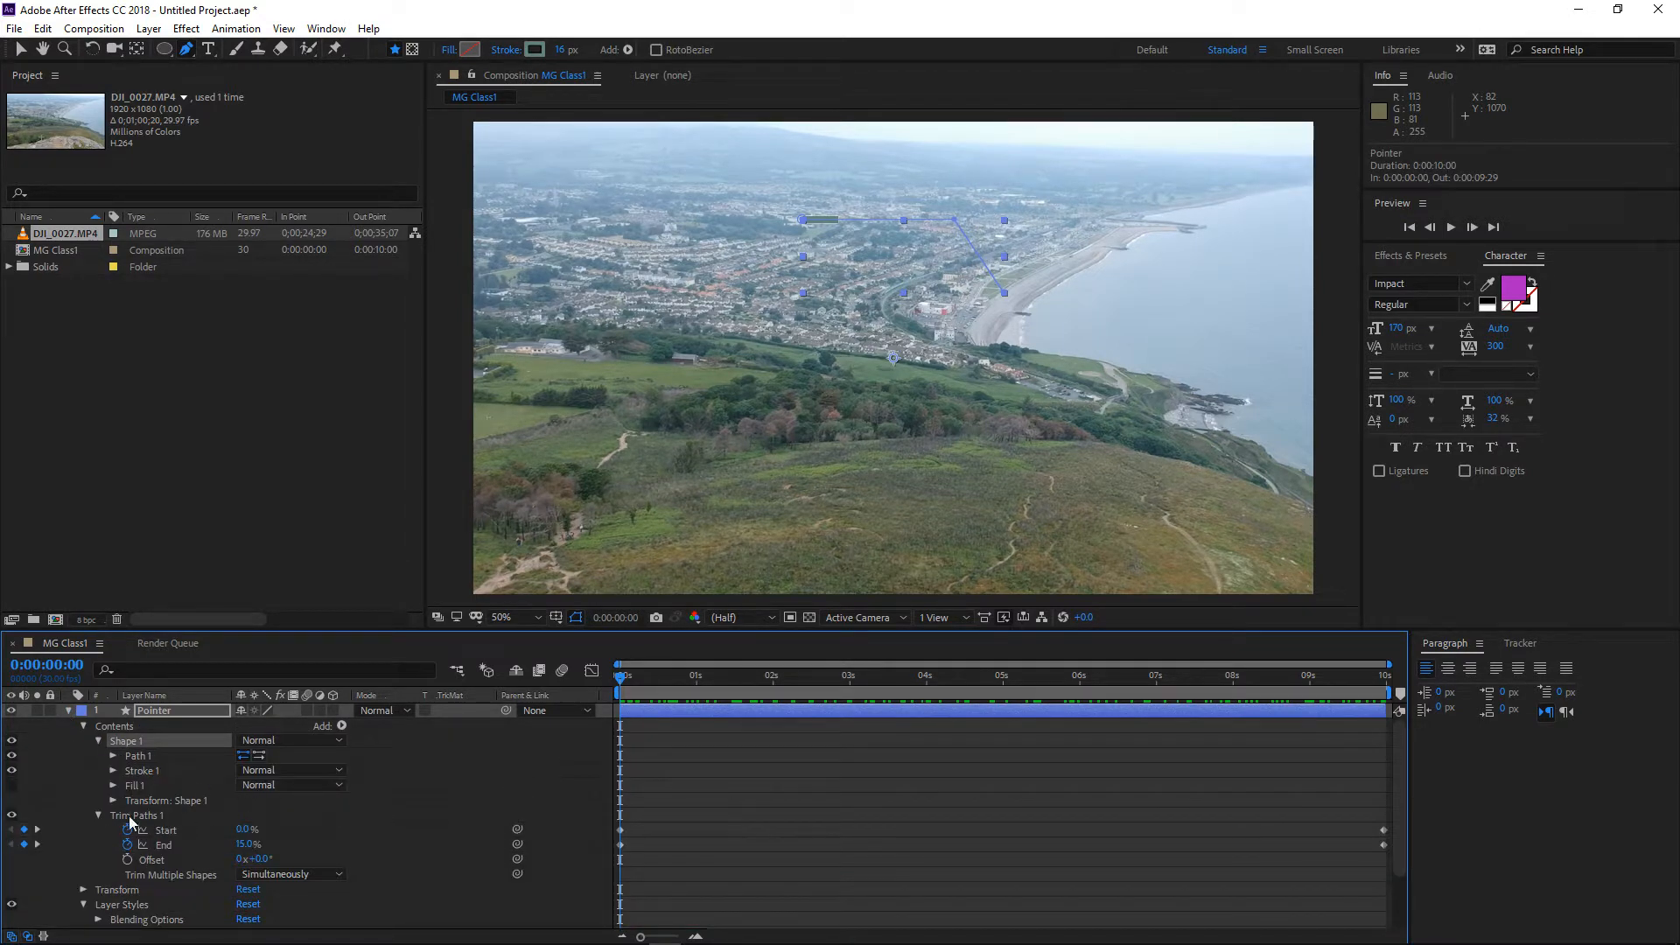
{"action": "left_click", "coordinate": [129, 786]}
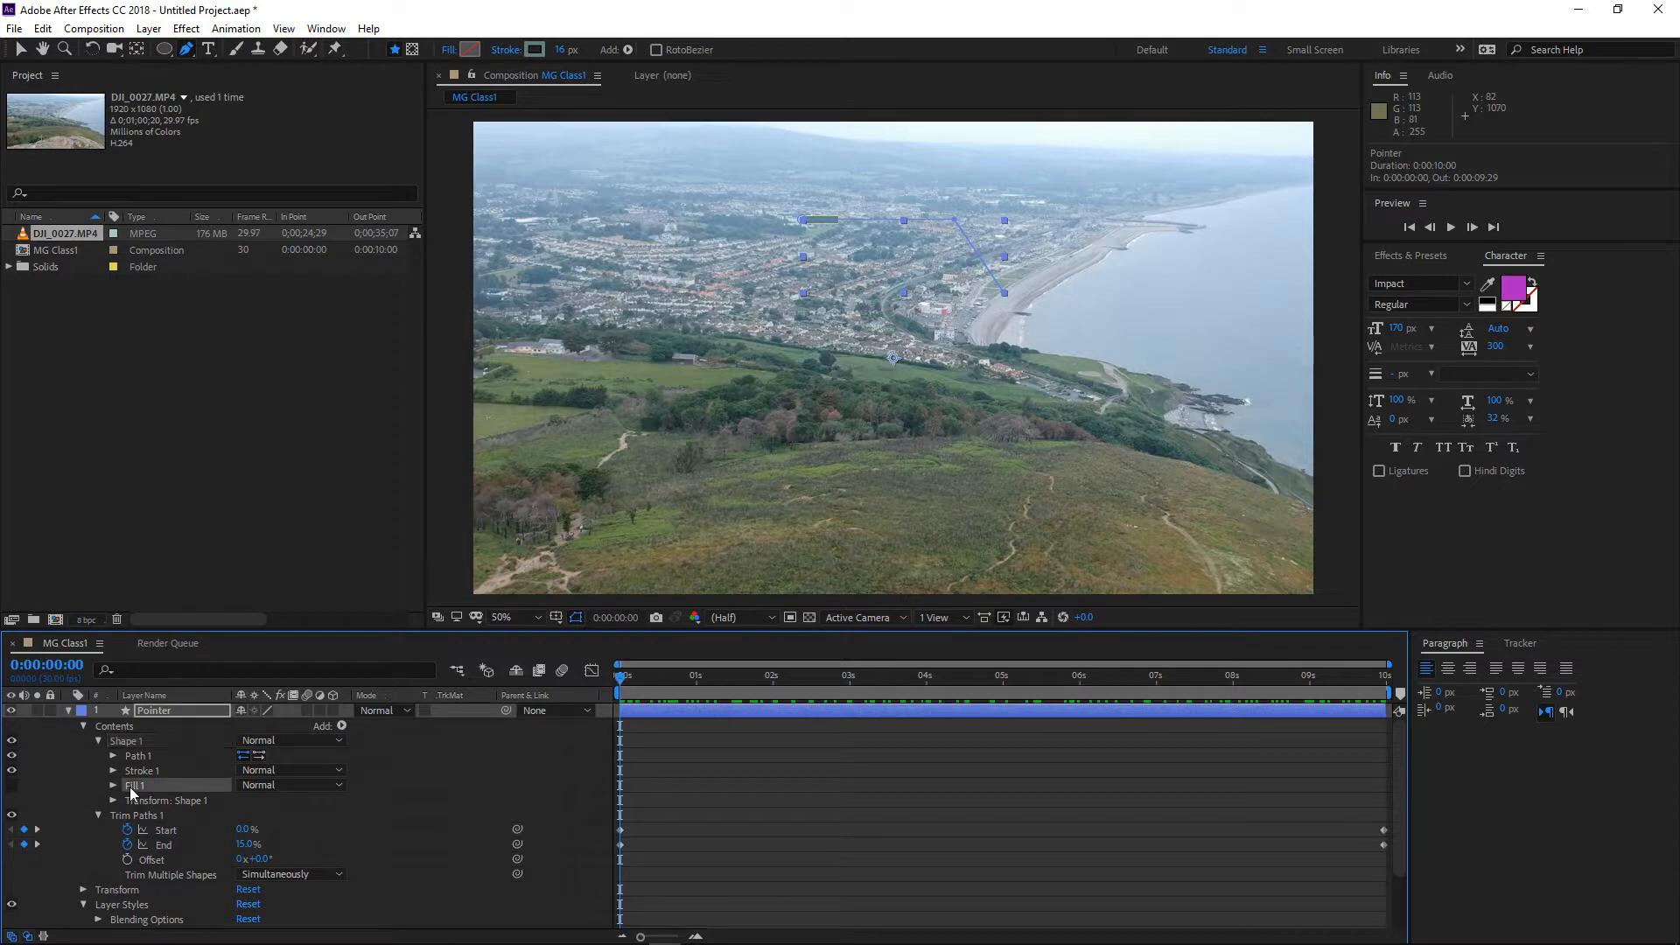
{"action": "left_click", "coordinate": [109, 785]}
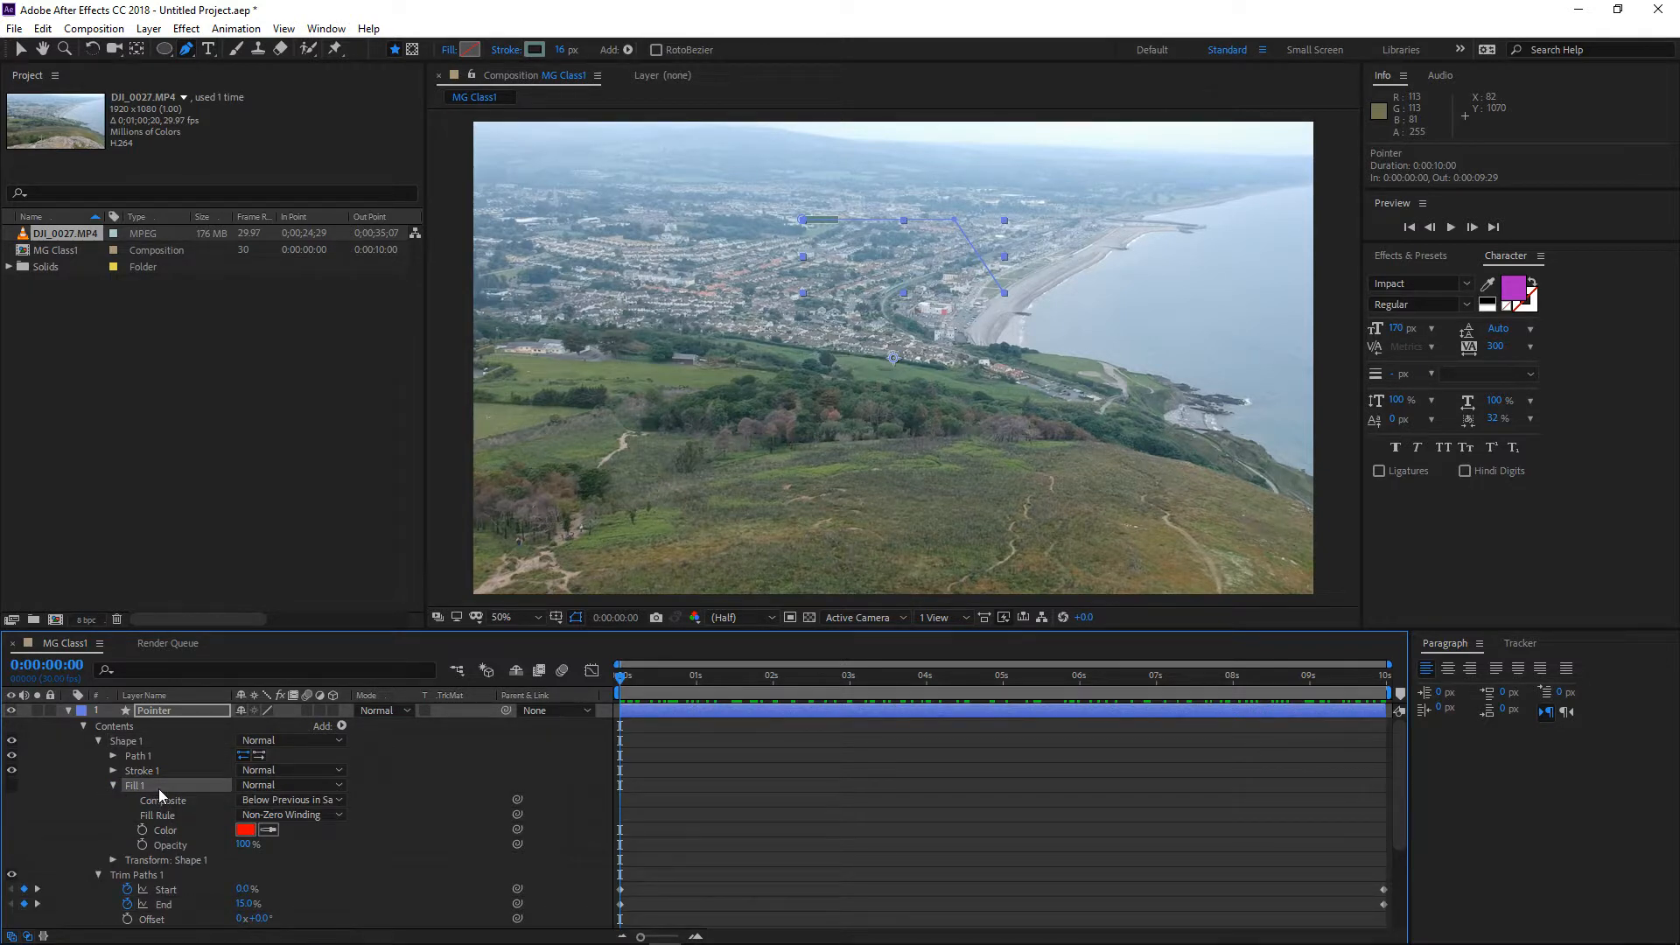
{"action": "scroll", "coordinate": [289, 819], "scroll_direction": "down", "scroll_amount": 5}
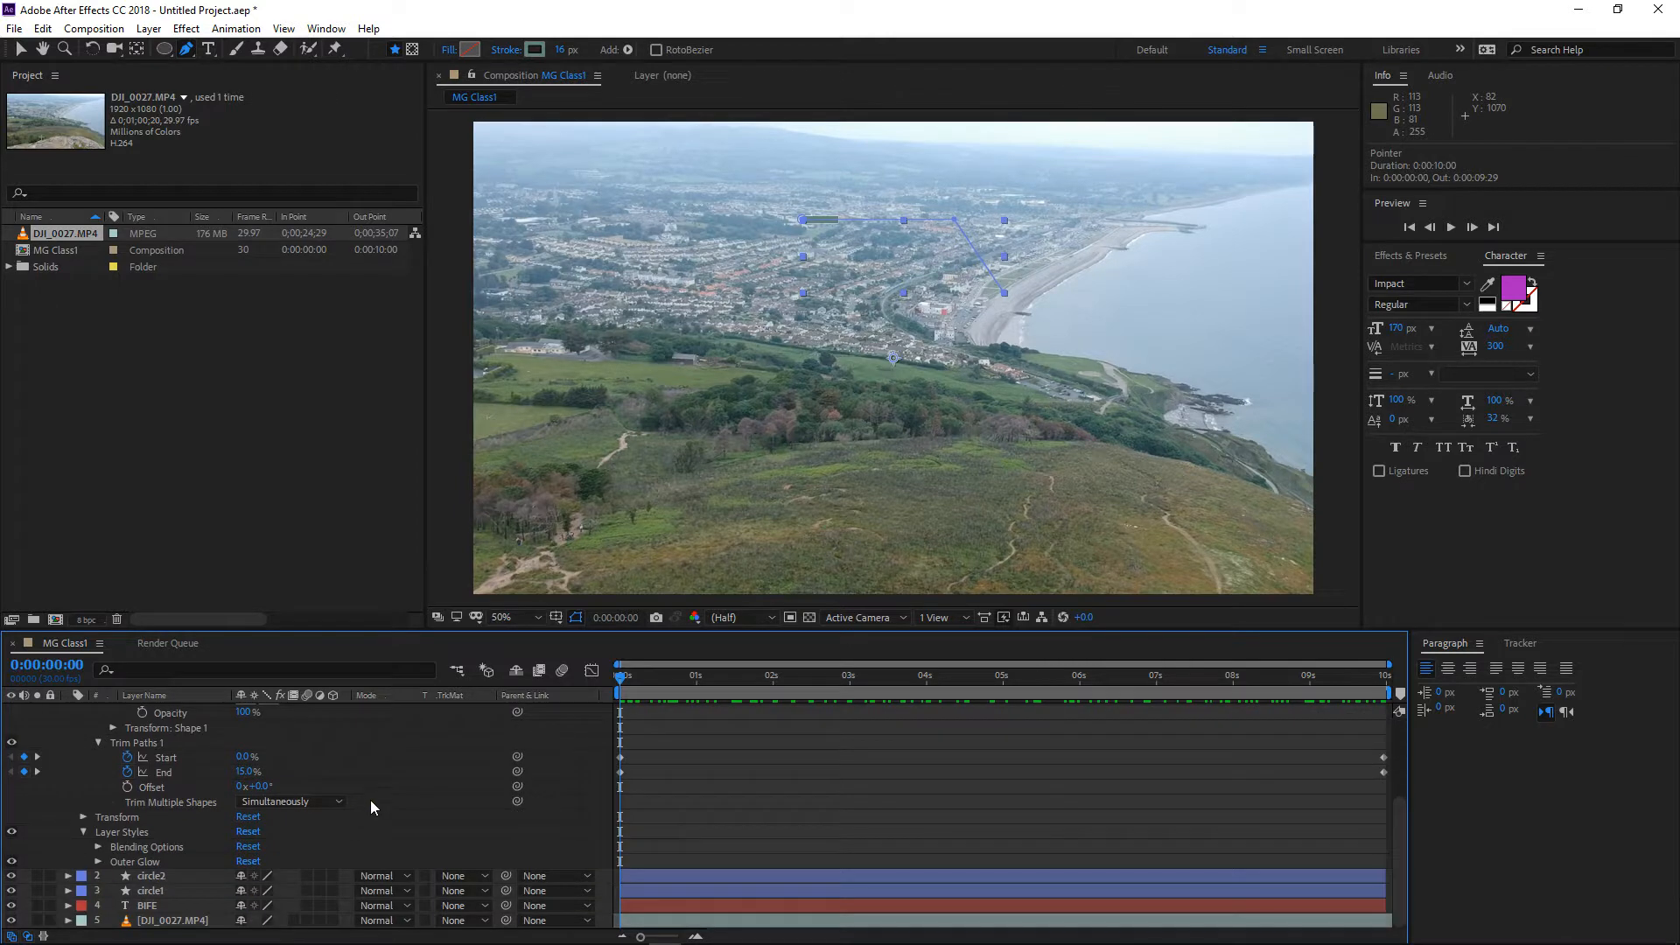
{"action": "scroll", "coordinate": [346, 805], "scroll_direction": "up", "scroll_amount": 5}
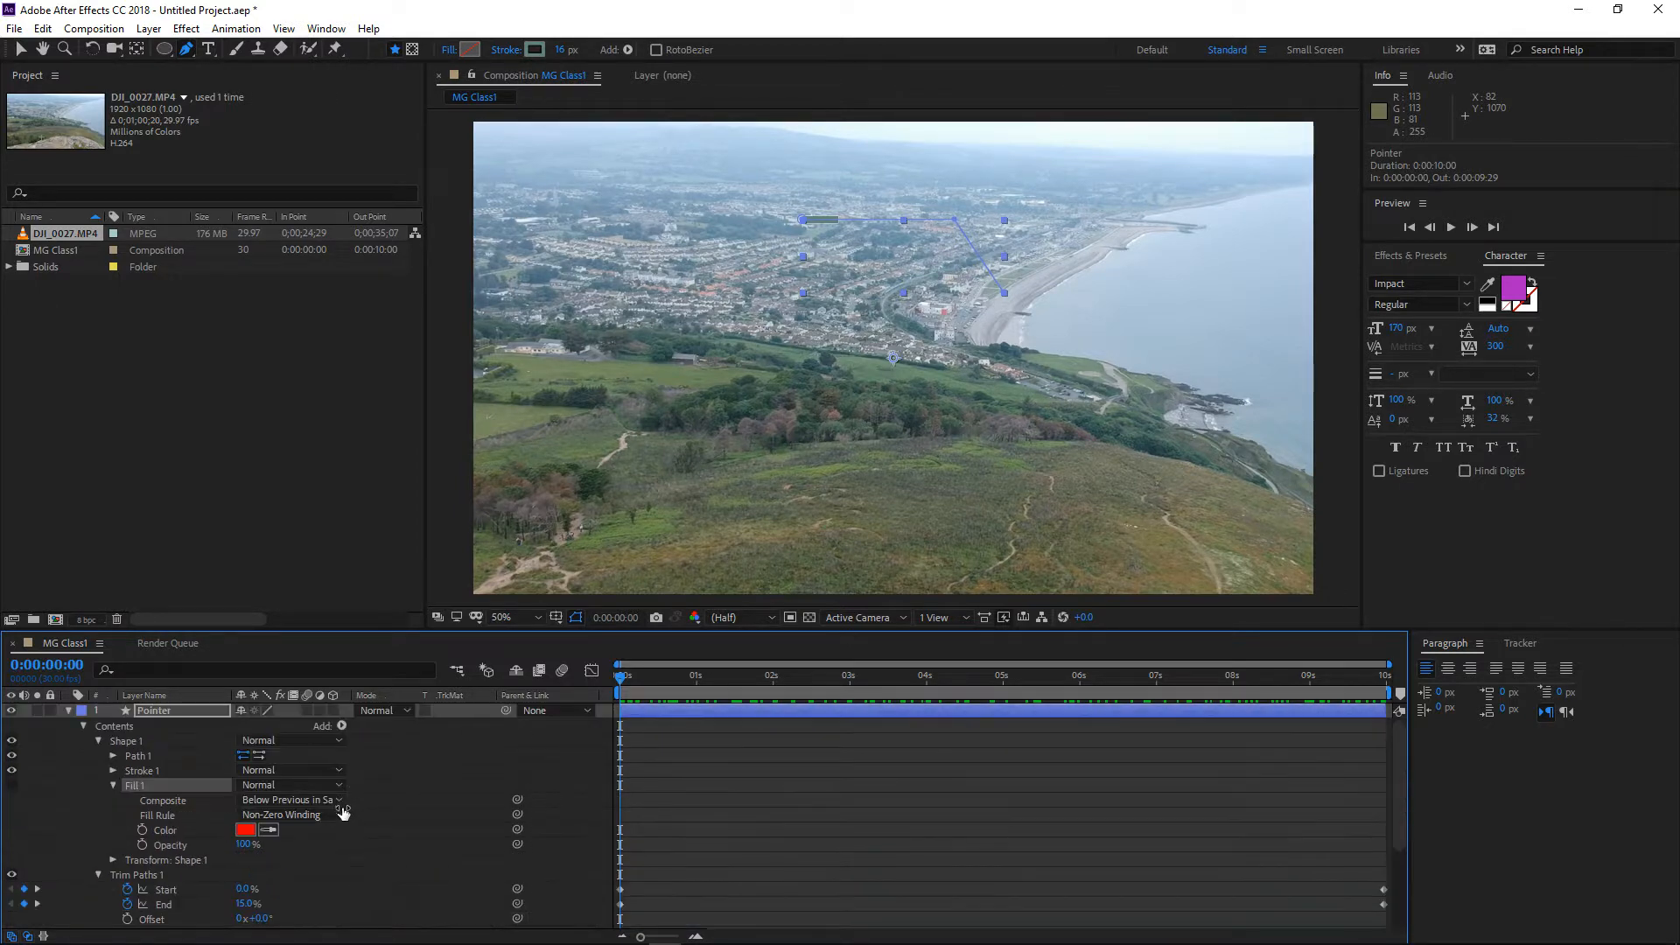
{"action": "left_click", "coordinate": [83, 727]}
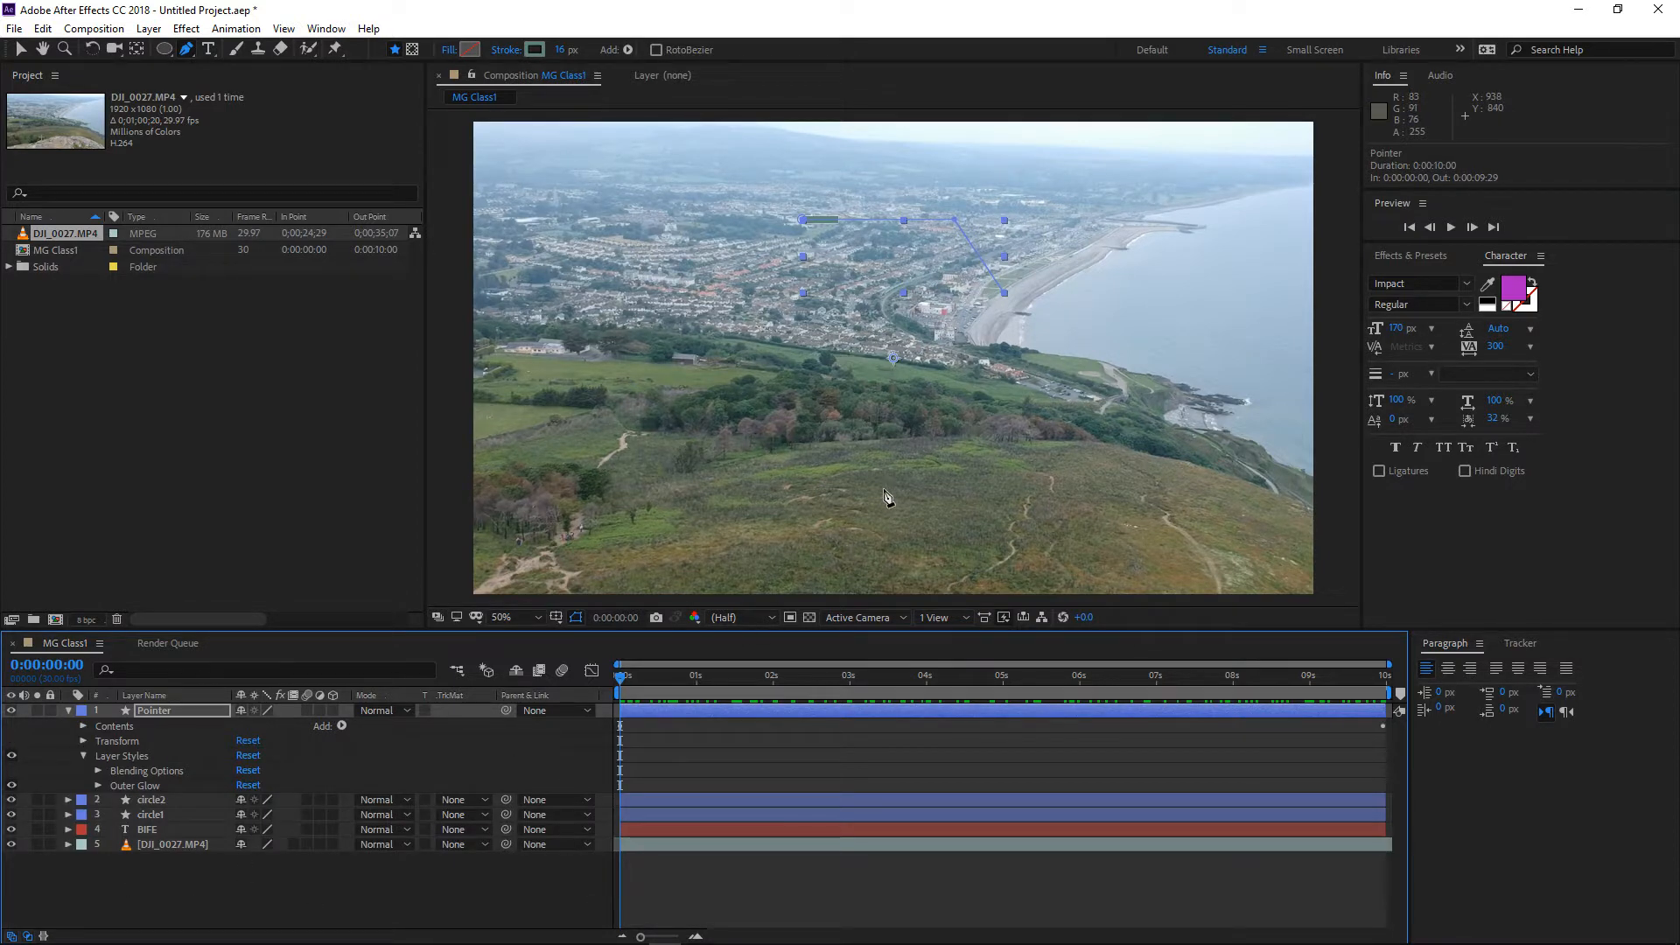
Delete the DJI_0027.MP4 footage layer from the composition
{"action": "left_click_drag", "start_coordinate": [615, 689], "coordinate": [529, 569]}
{"action": "left_click", "coordinate": [181, 878]}
{"action": "left_click", "coordinate": [183, 846]}
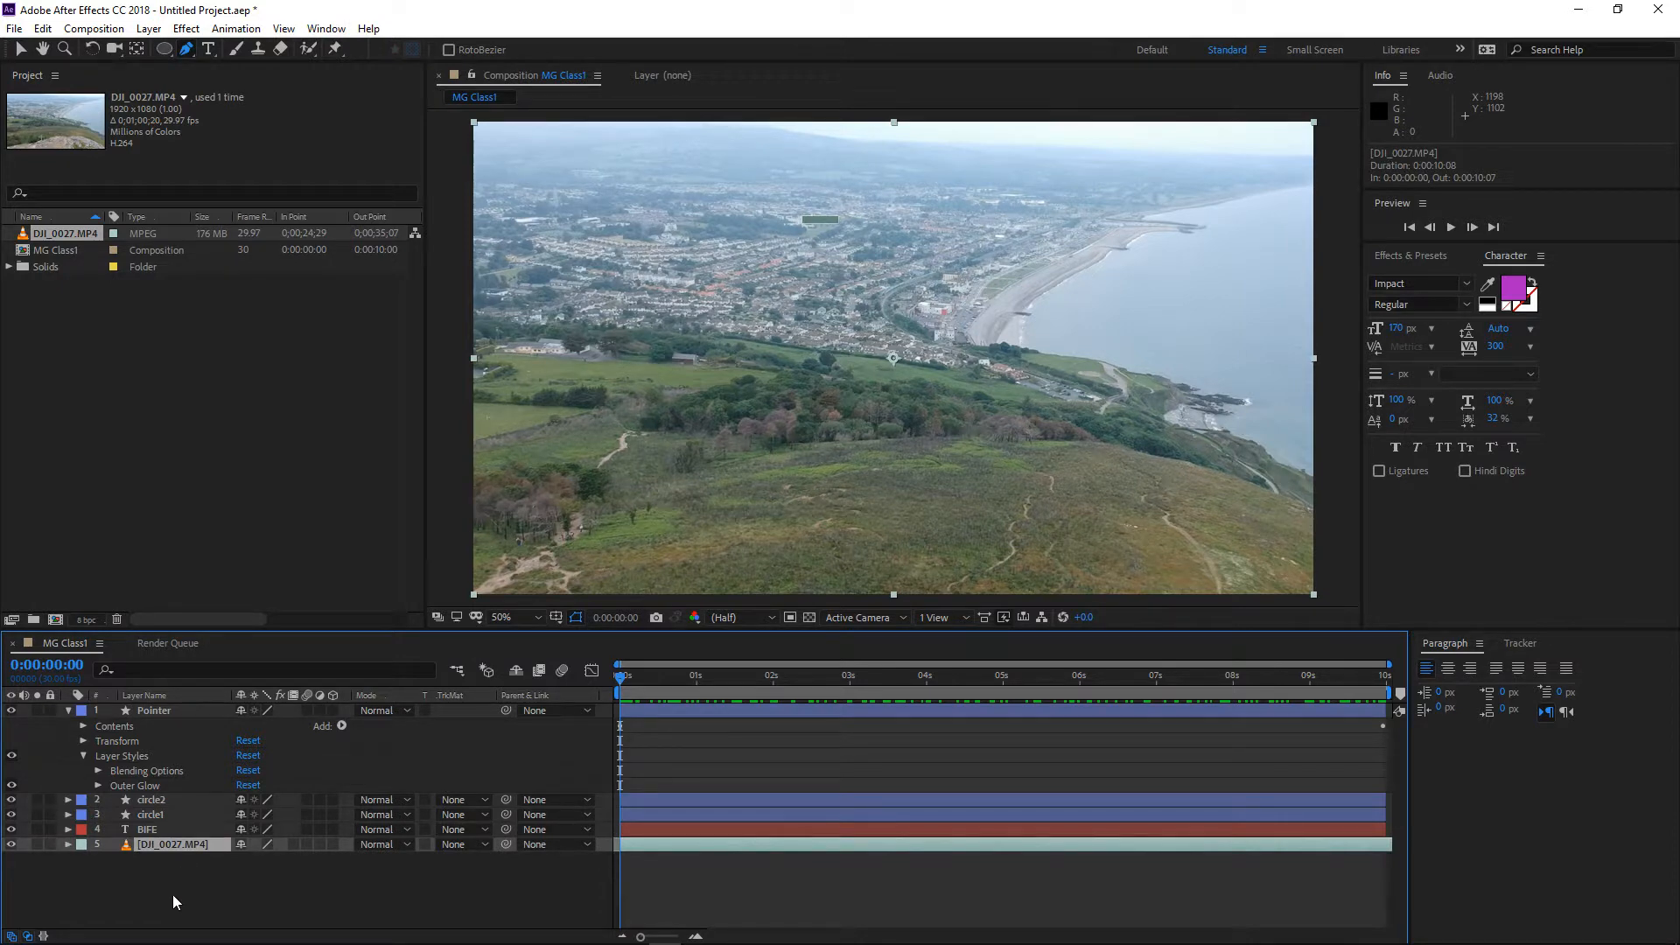
{"action": "key", "text": "Delete"}
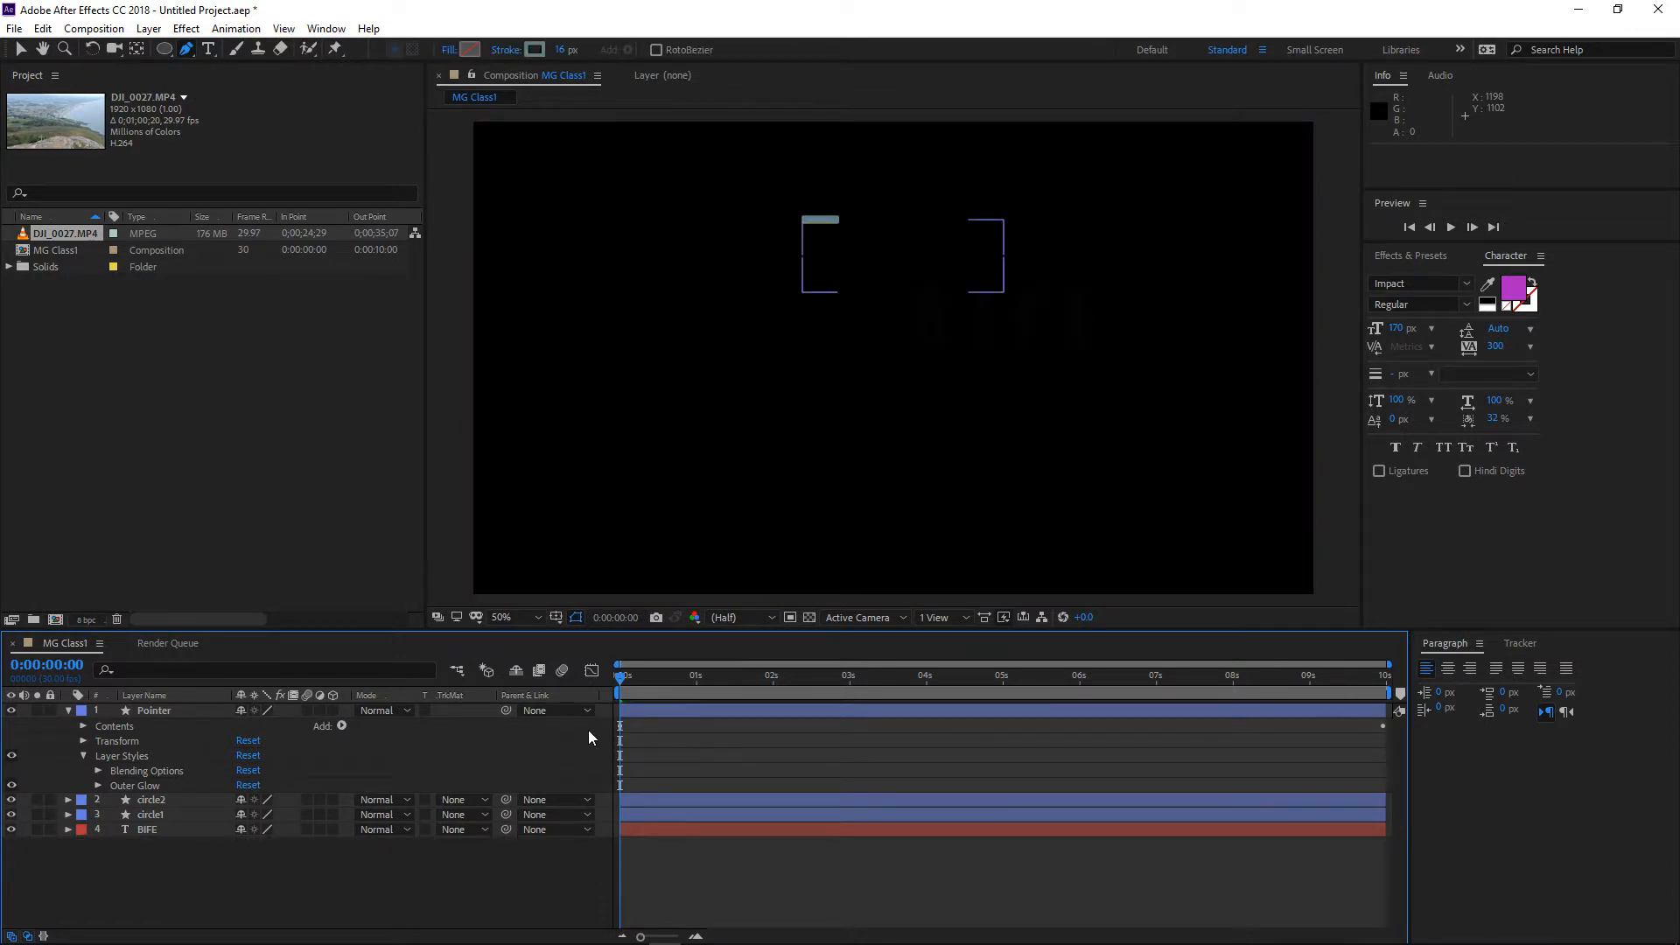
Scrub through the composition without the footage and delete the Pointer layer
{"action": "left_click", "coordinate": [647, 677]}
{"action": "left_click_drag", "start_coordinate": [674, 689], "coordinate": [354, 601]}
{"action": "scroll", "coordinate": [656, 295], "scroll_direction": "down", "scroll_amount": 2}
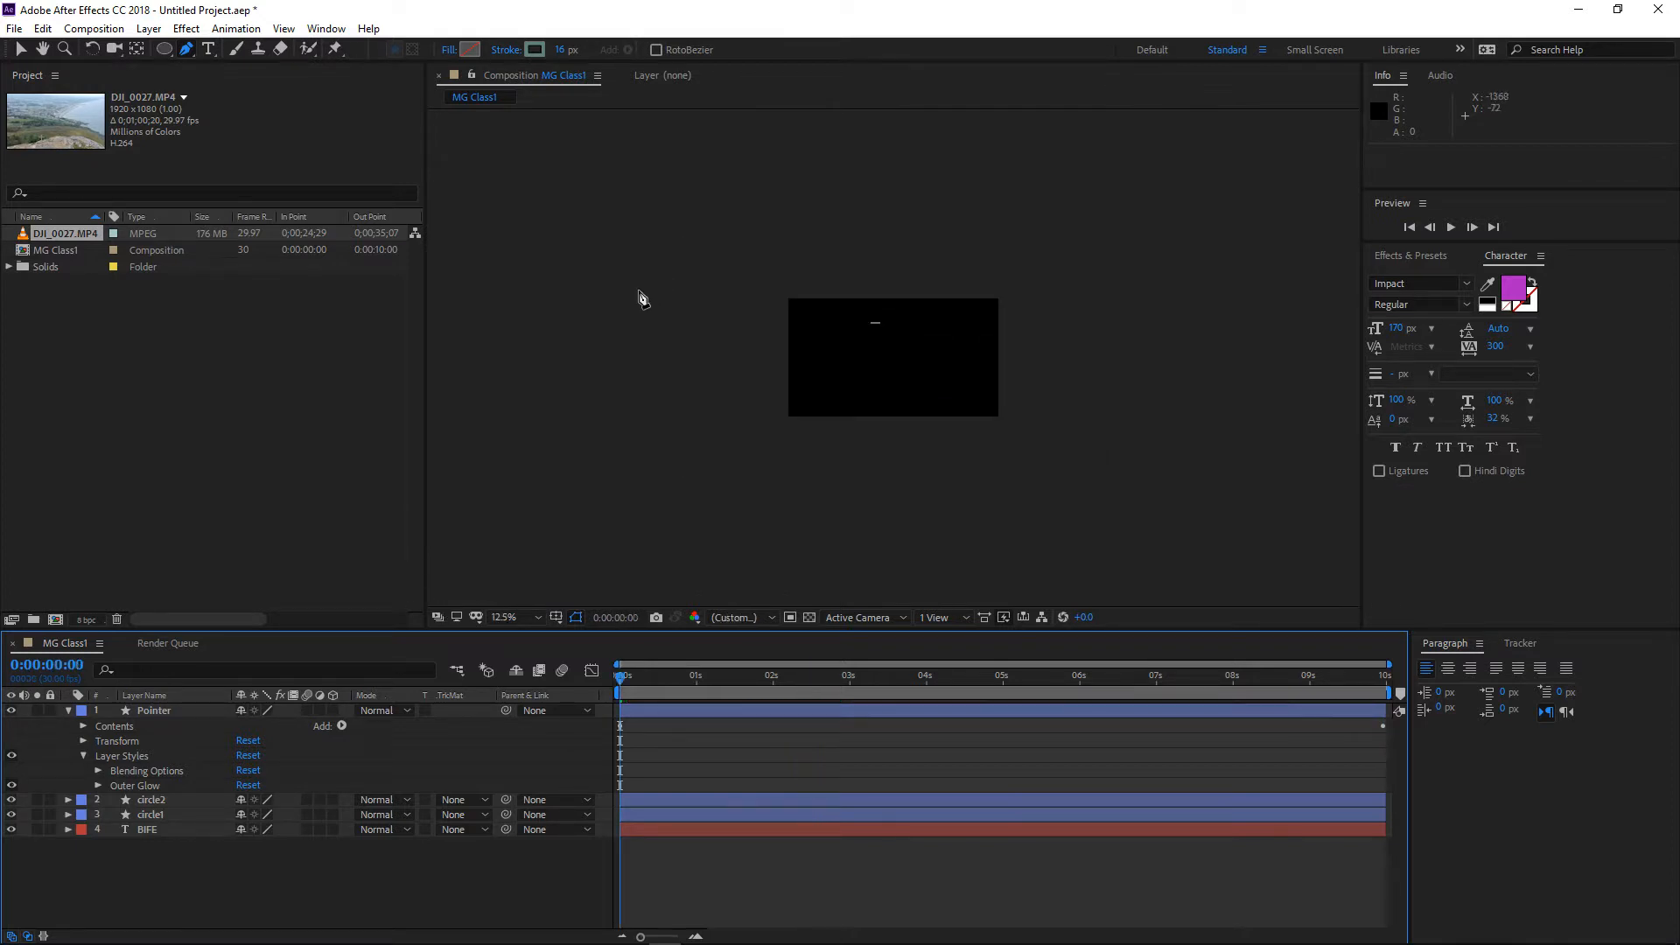
{"action": "left_click", "coordinate": [154, 709]}
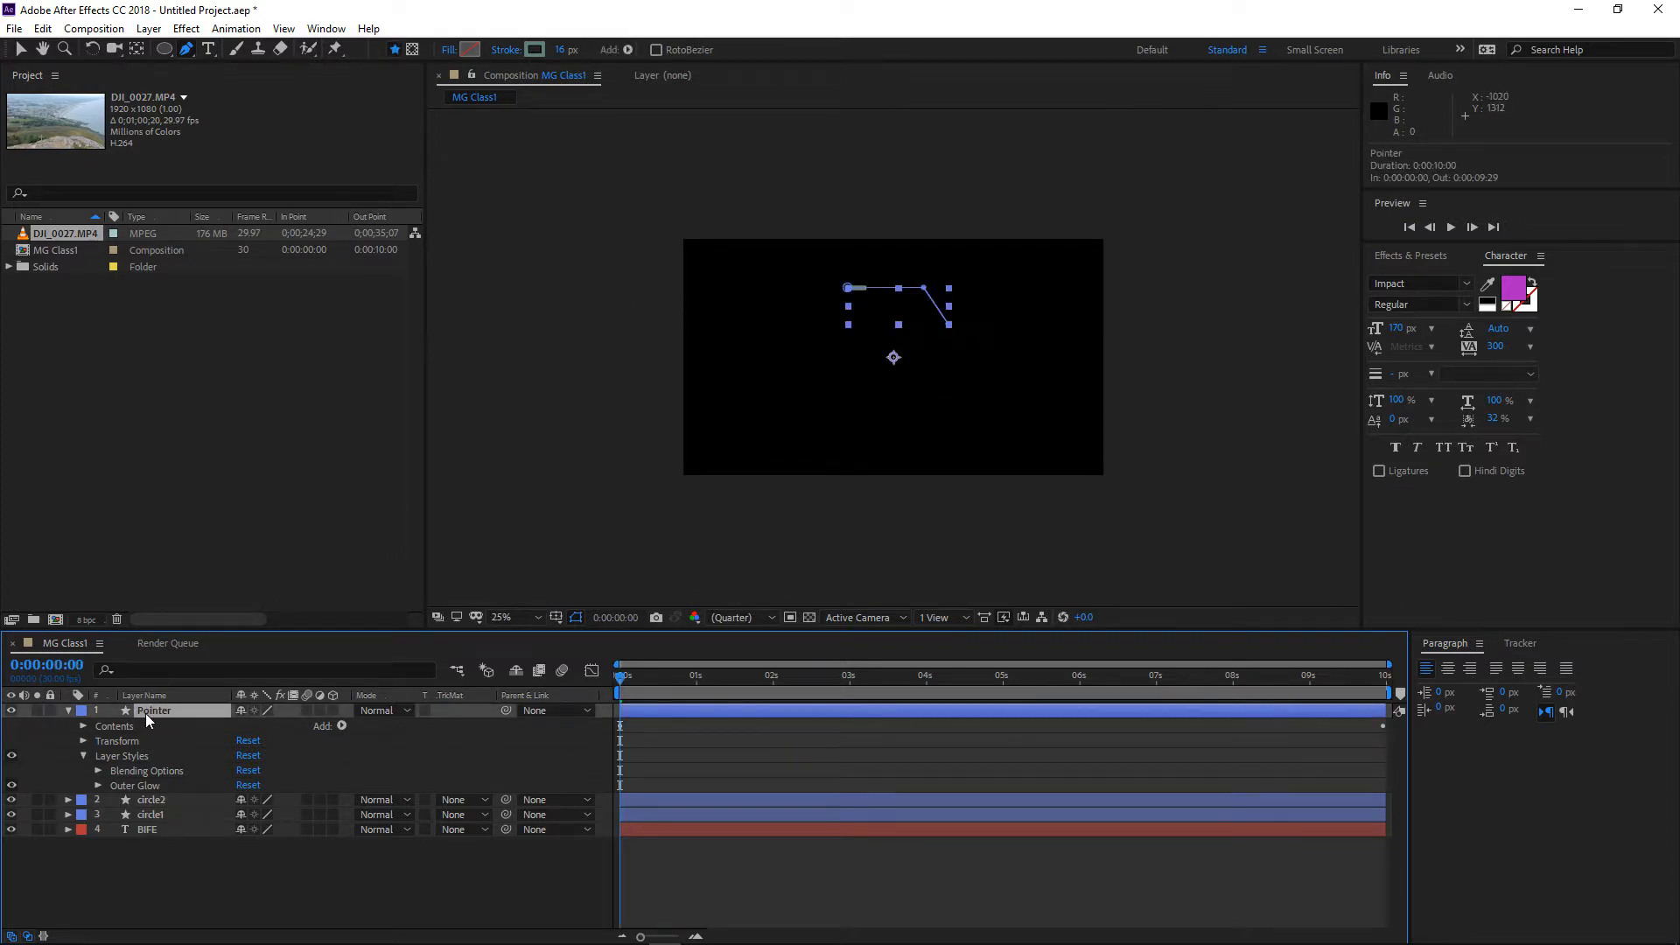
{"action": "key", "text": "Delete"}
Move the current time to 0:00:03:26 and create a new shape layer named Underline
{"action": "left_click_drag", "start_coordinate": [836, 681], "coordinate": [916, 681]}
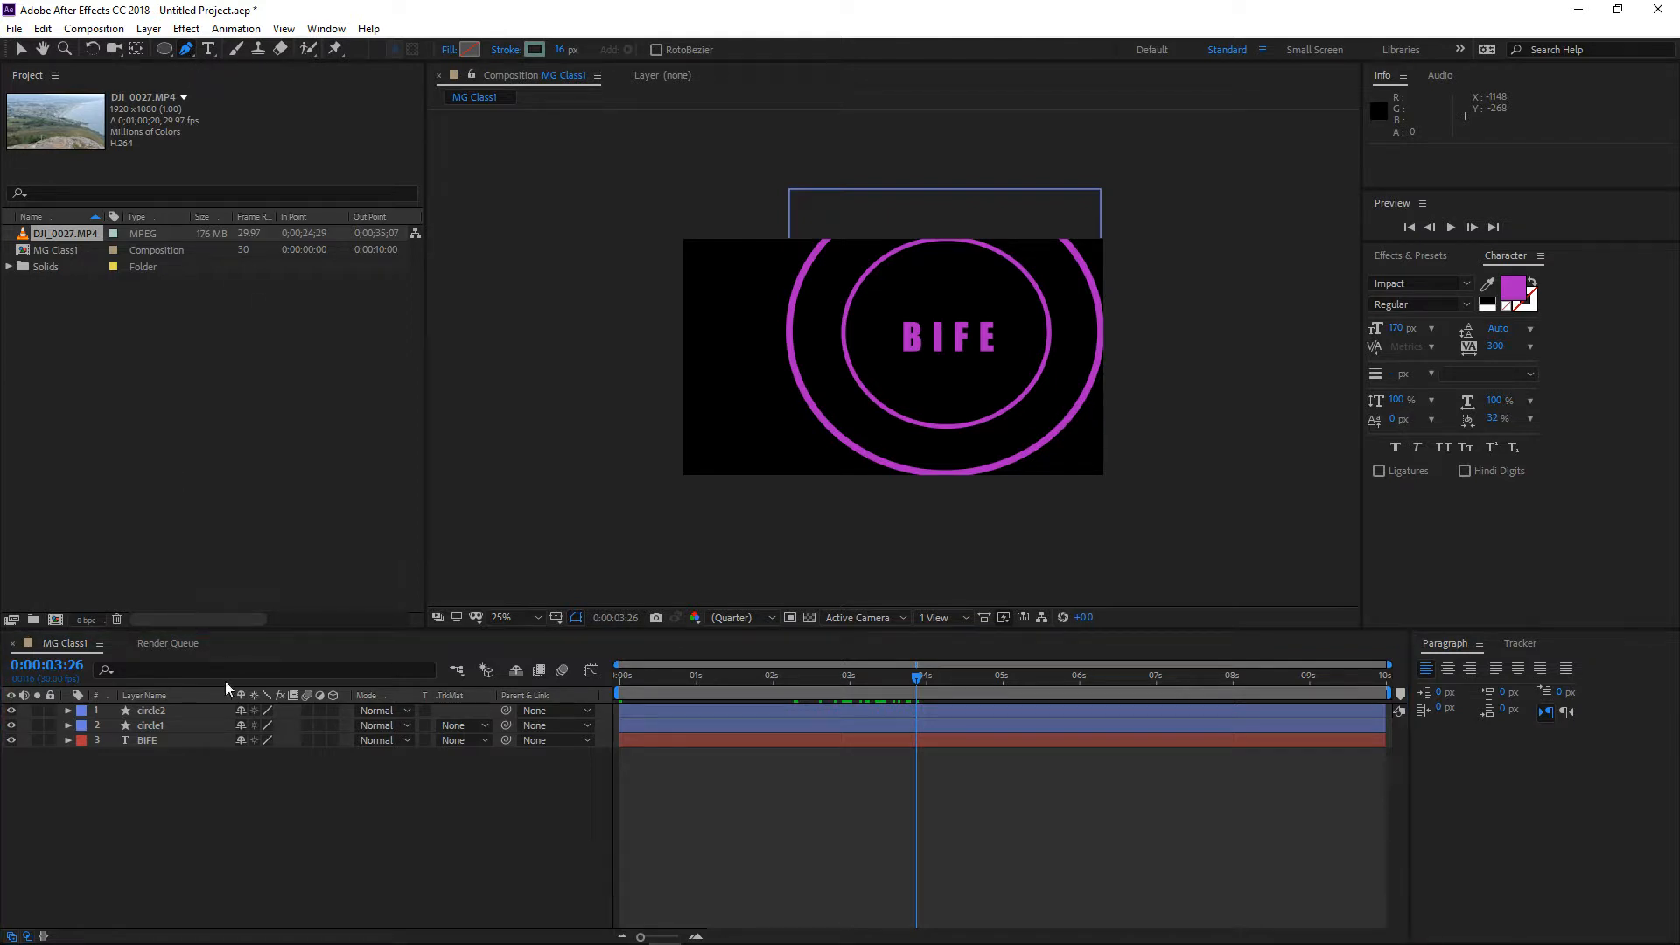
{"action": "right_click", "coordinate": [245, 842]}
{"action": "mouse_move", "coordinate": [451, 652]}
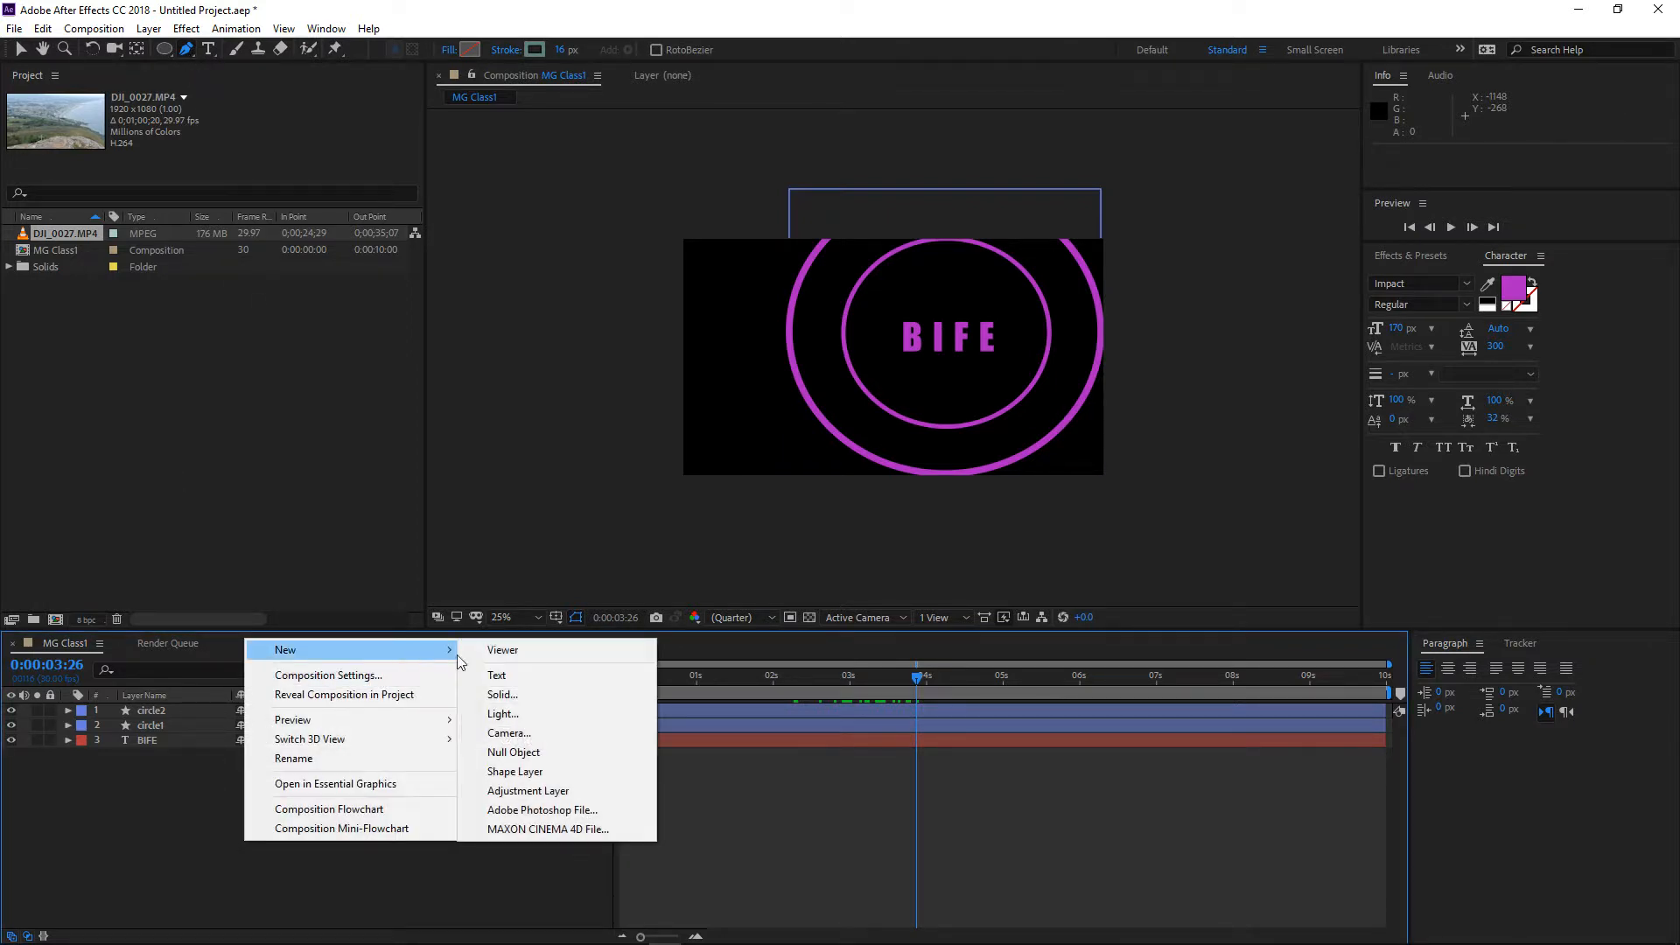
{"action": "left_click", "coordinate": [514, 771]}
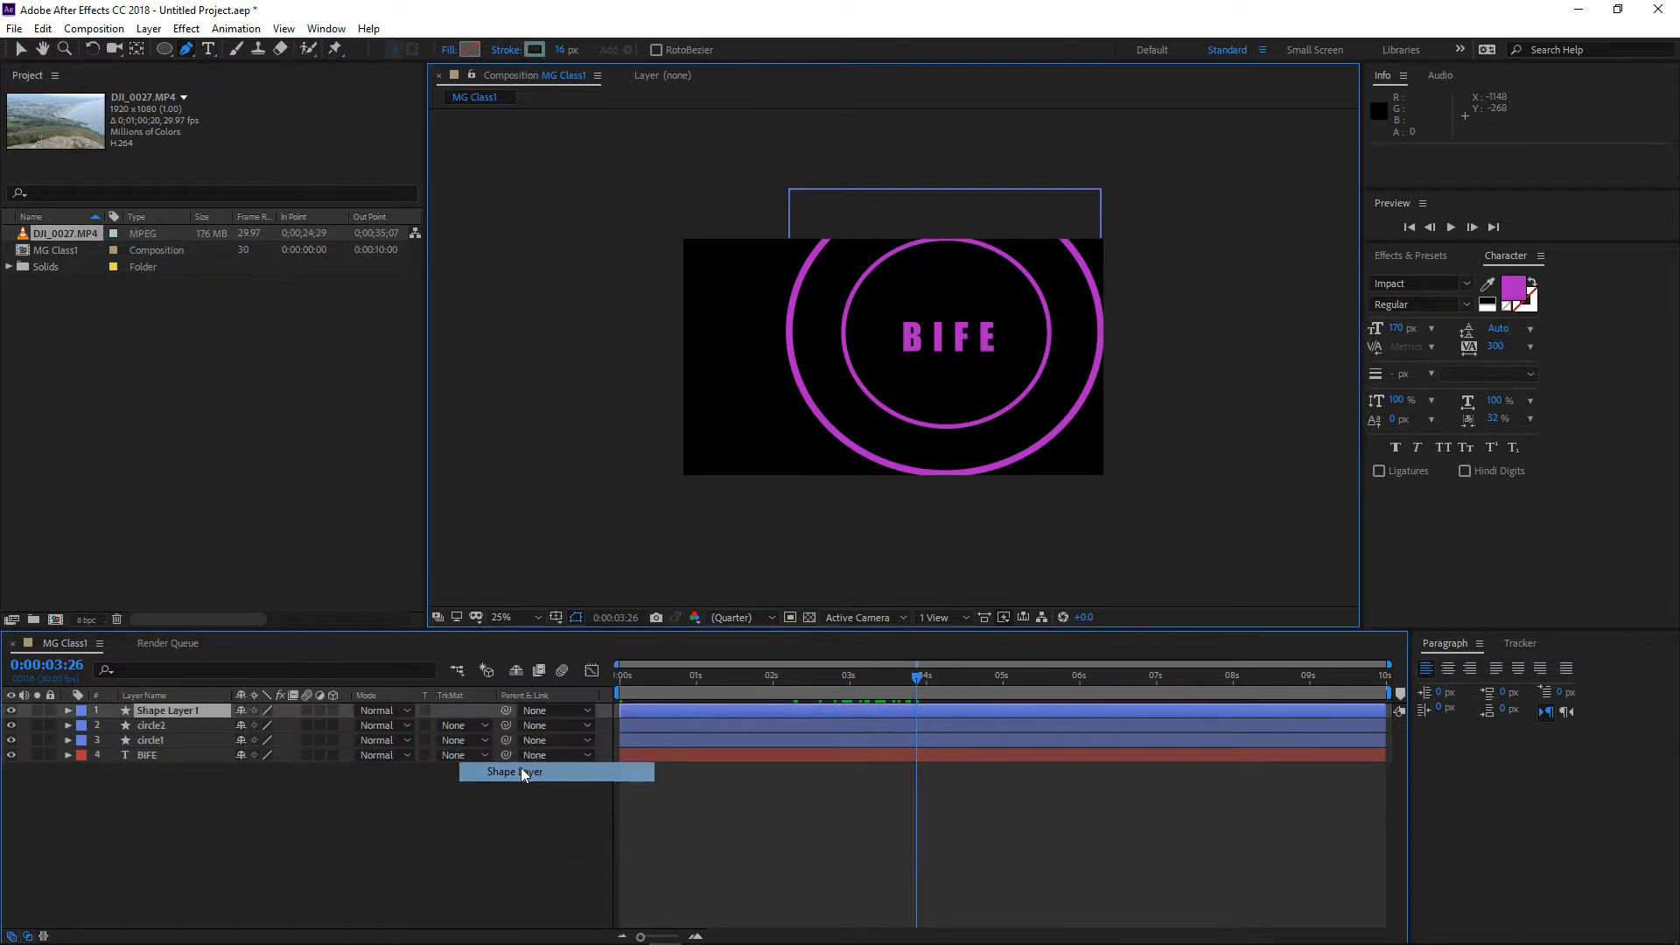
{"action": "right_click", "coordinate": [188, 719]}
{"action": "left_click", "coordinate": [267, 702]}
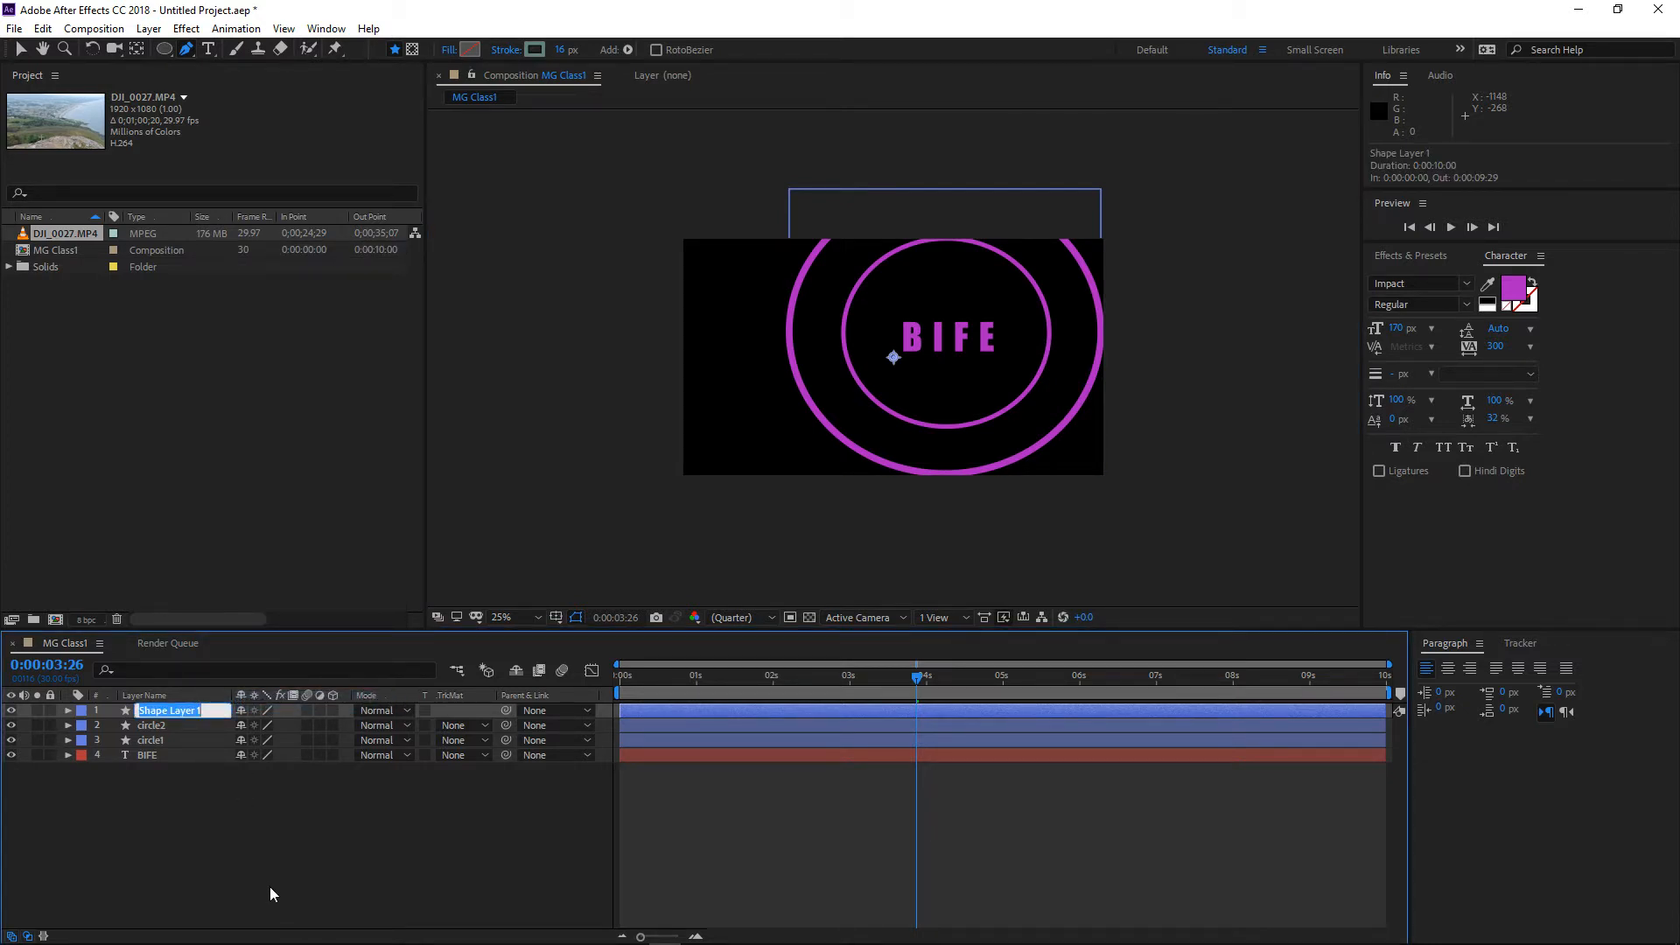
{"action": "type", "text": "Underline"}
{"action": "key", "text": "Return"}
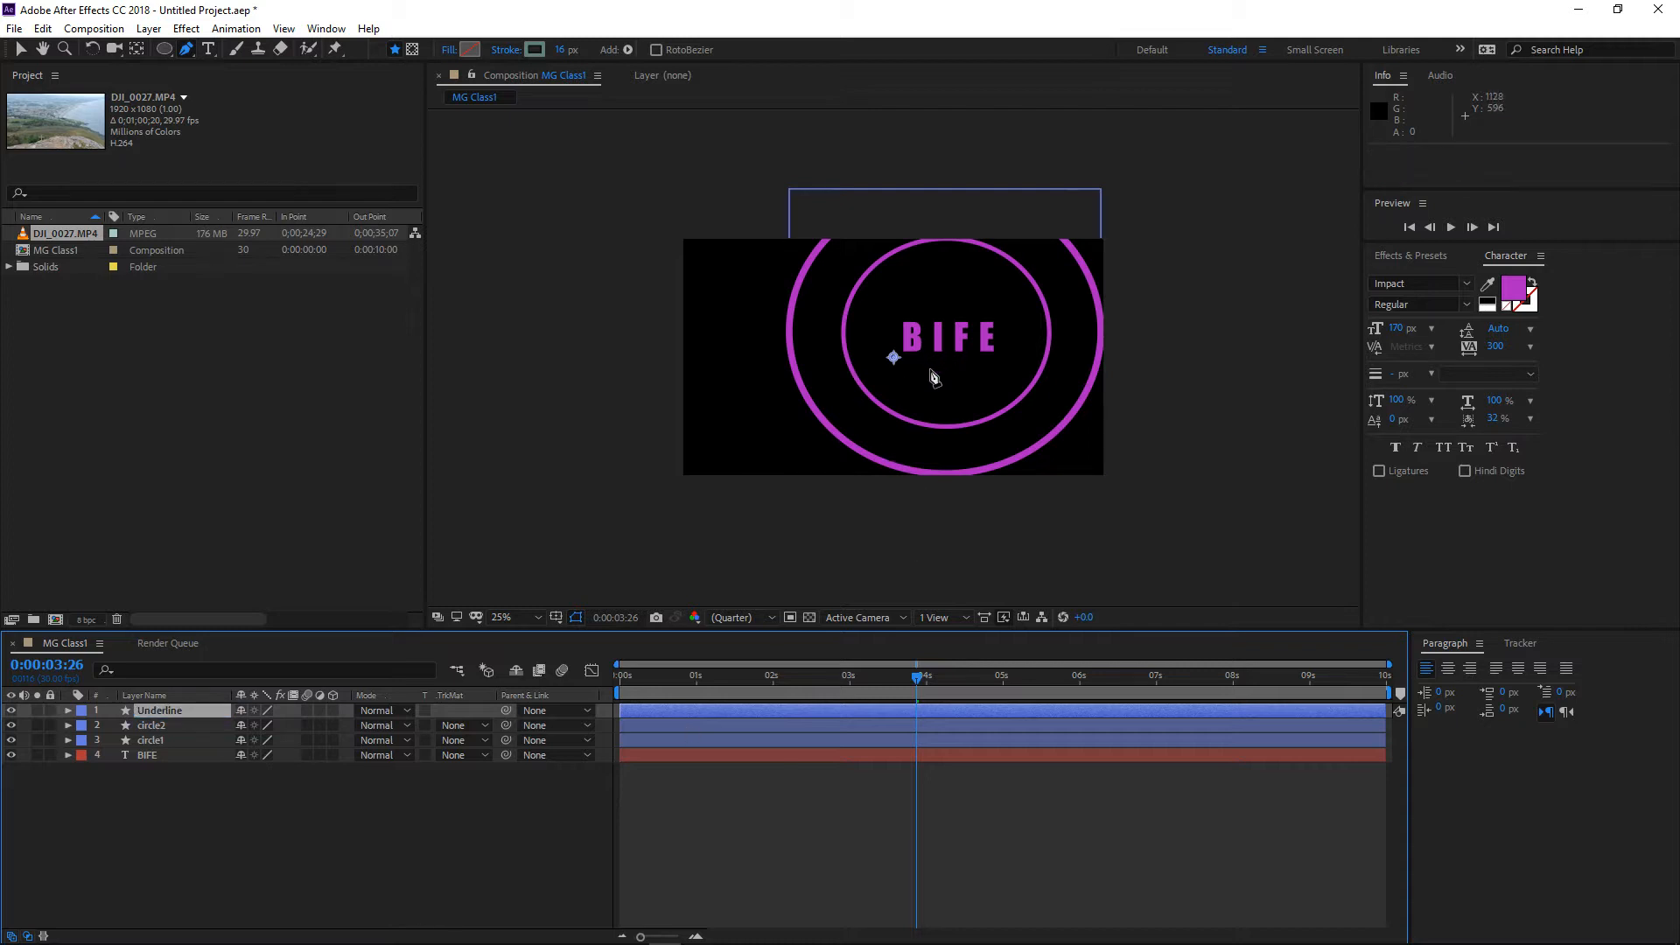
Draw a straight, nearly horizontal Pen line just beneath the BIFE title, spanning from the B to the E
{"action": "scroll", "coordinate": [932, 372], "scroll_direction": "up", "scroll_amount": 4}
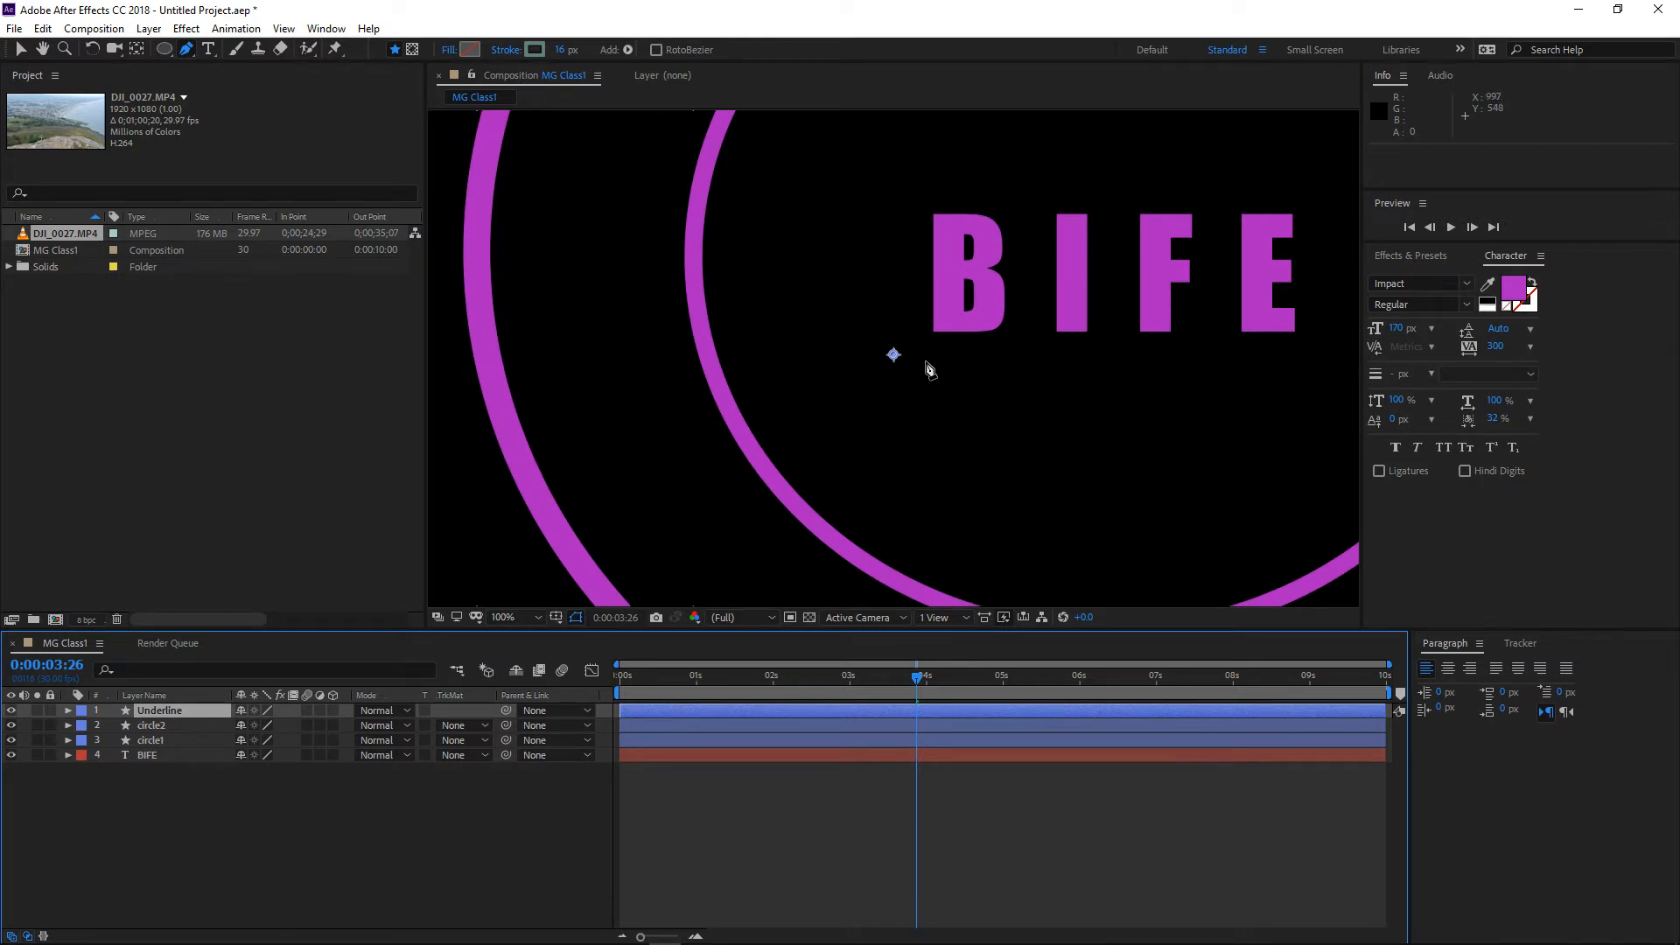
{"action": "left_click", "coordinate": [941, 361]}
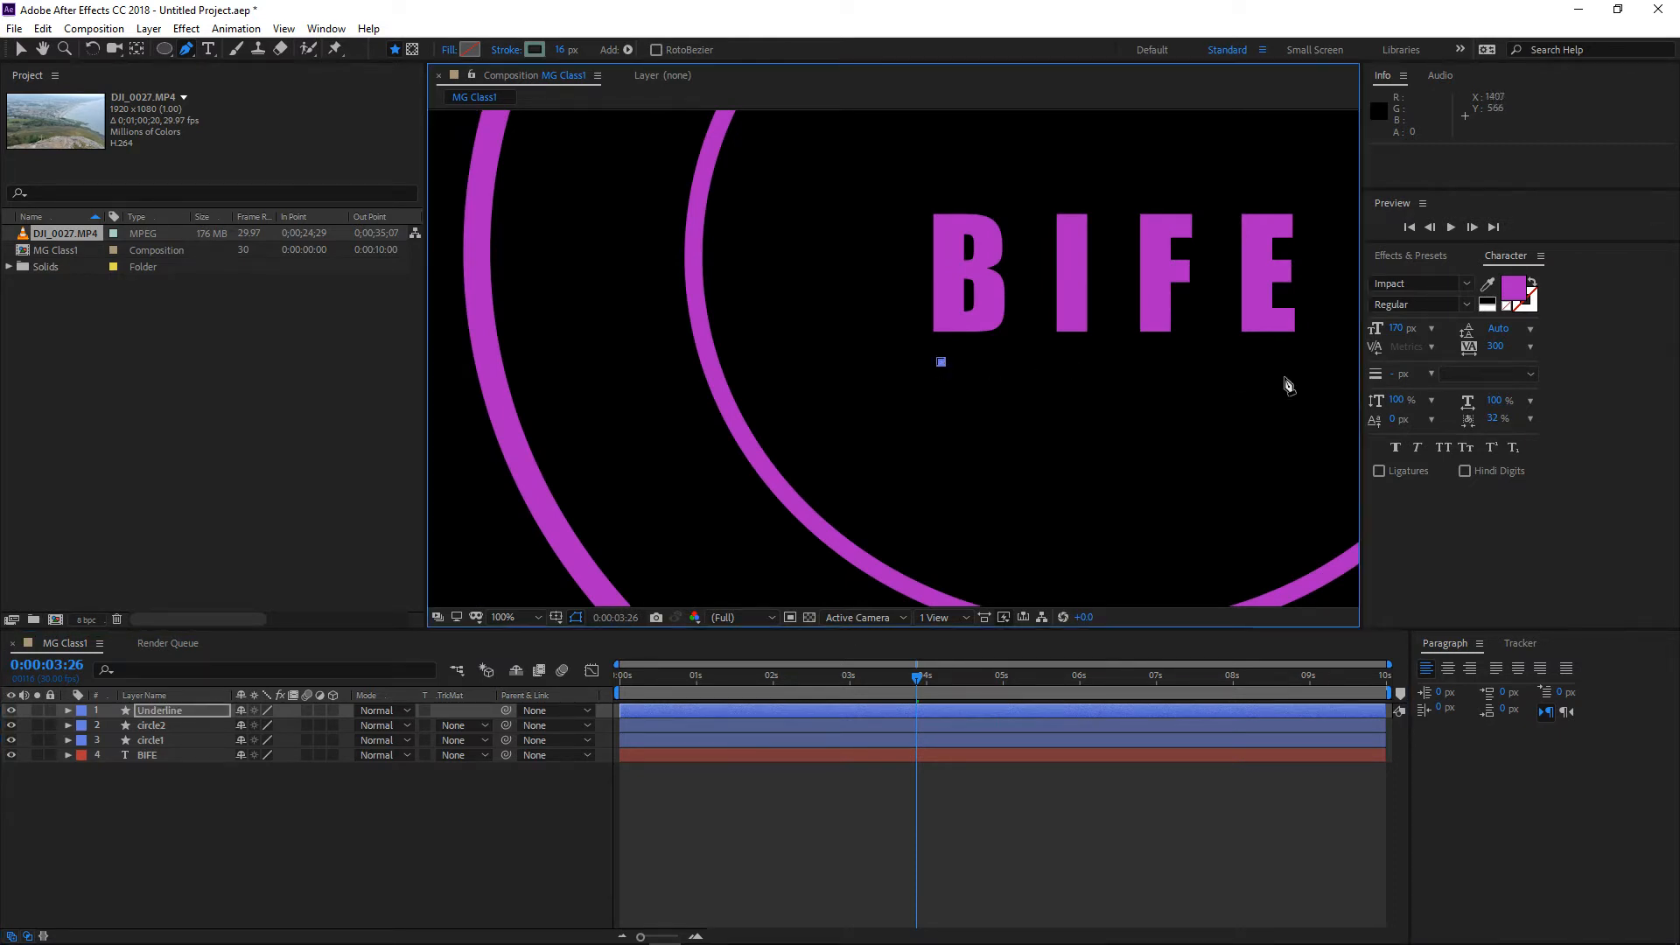
{"action": "left_click", "coordinate": [1300, 361]}
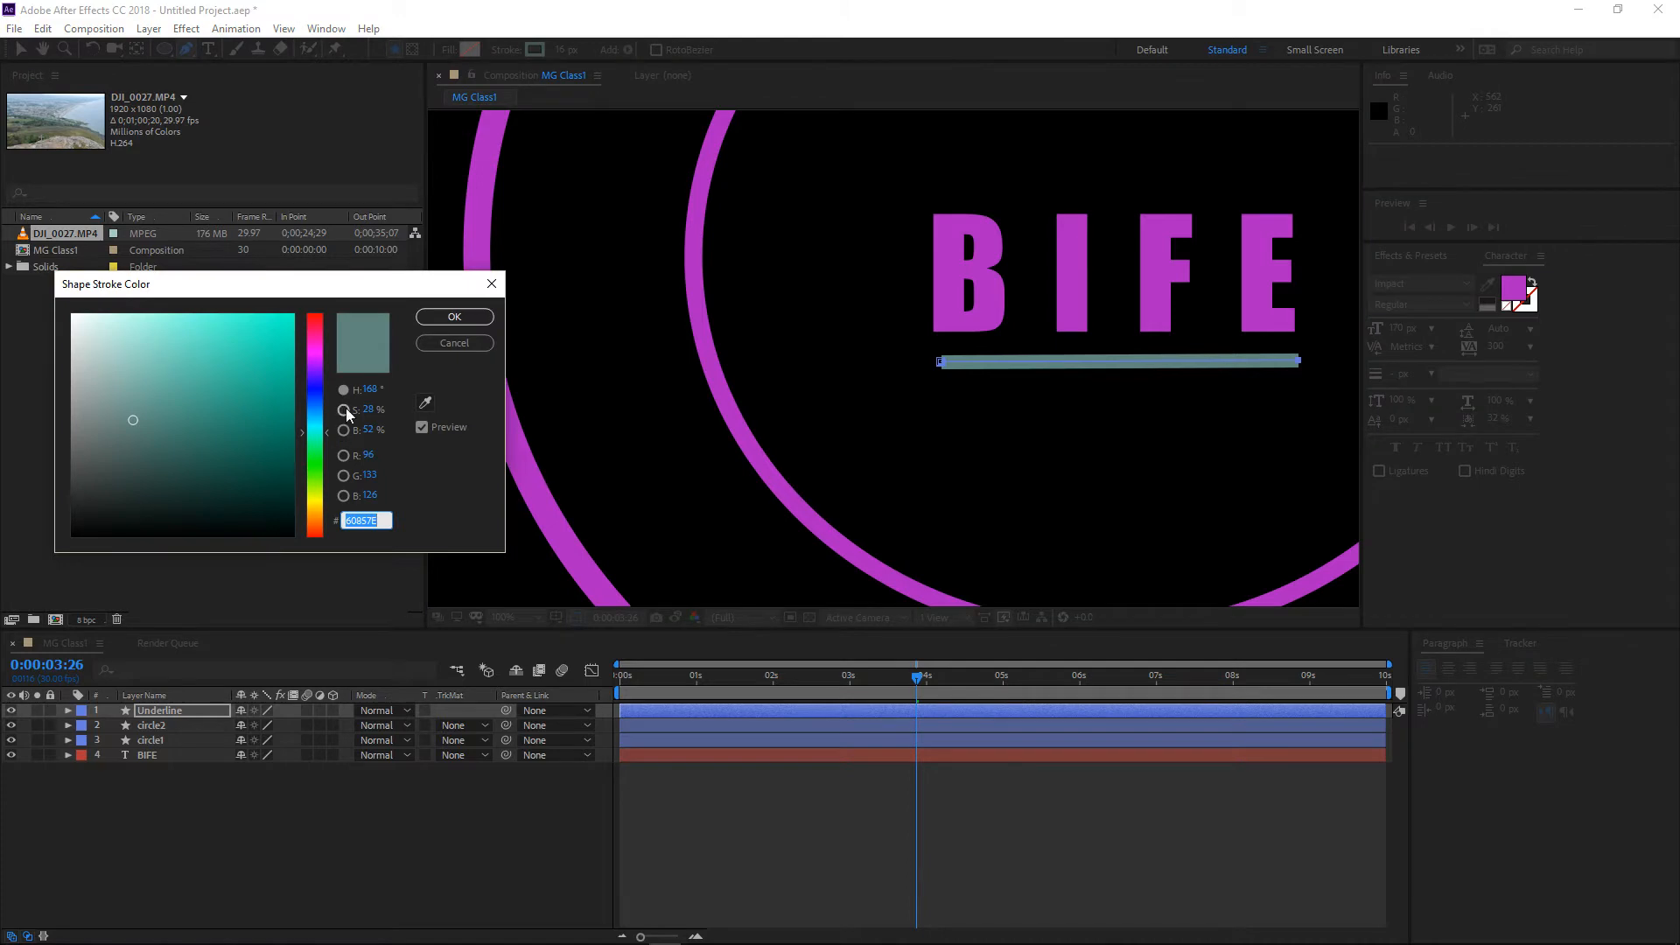
Sample the BIFE title's purple (AC23C0) as the underline's stroke color and set its stroke width to 50 px
{"action": "left_click", "coordinate": [316, 377]}
{"action": "left_click_drag", "start_coordinate": [316, 379], "coordinate": [316, 382]}
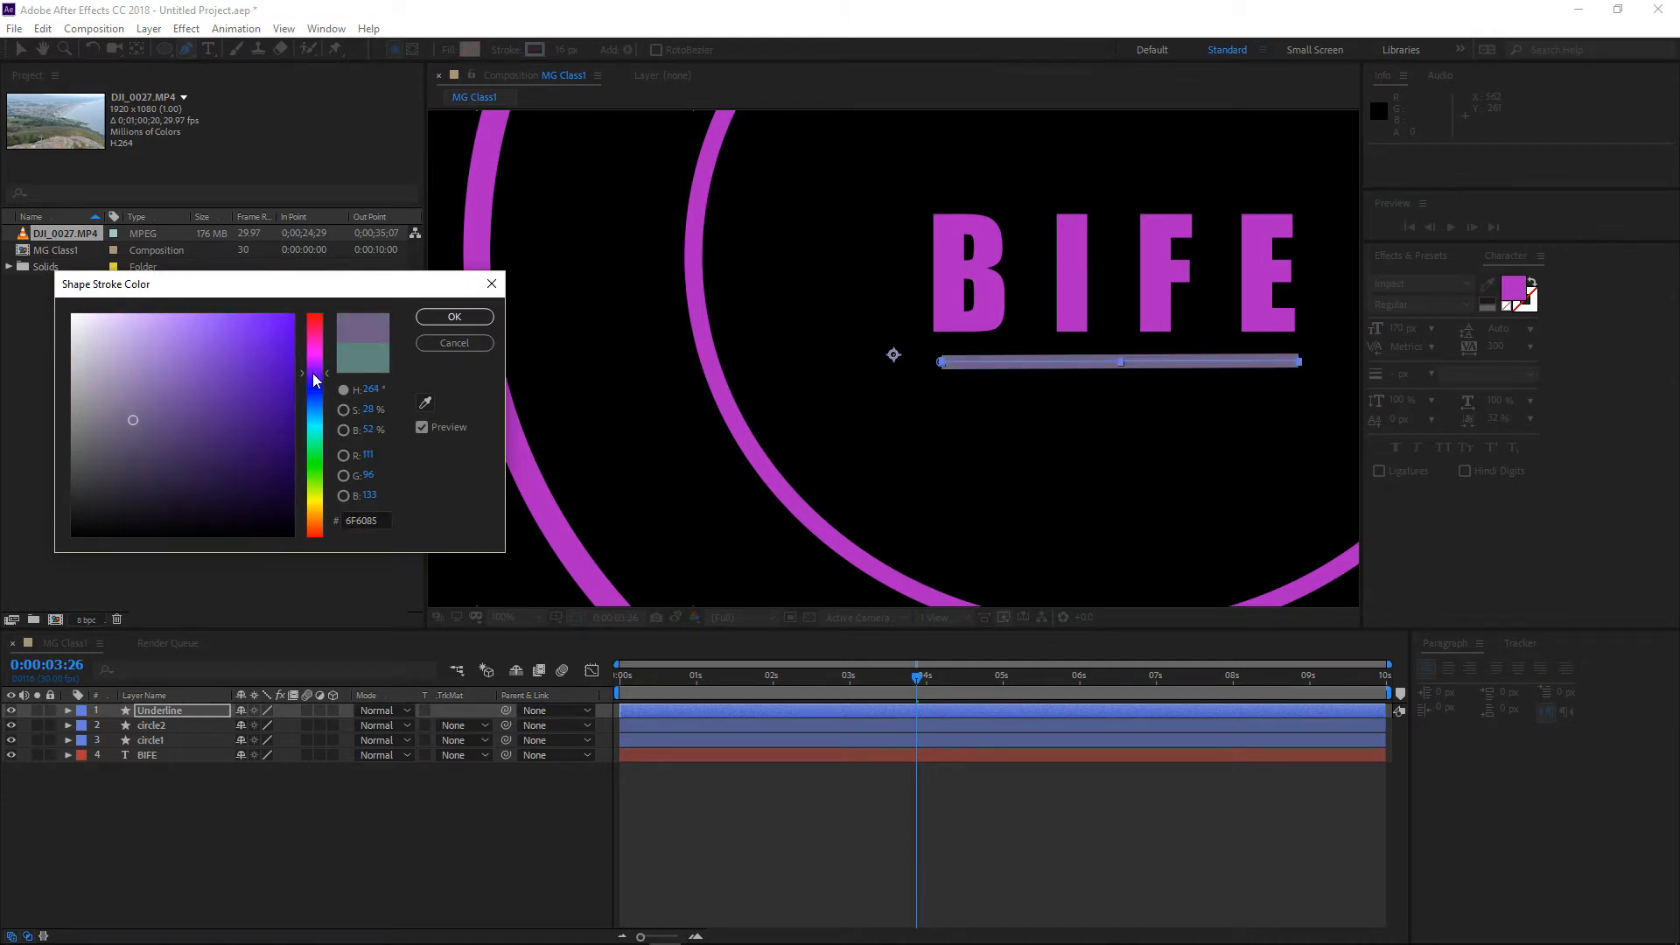
{"action": "left_click", "coordinate": [428, 396]}
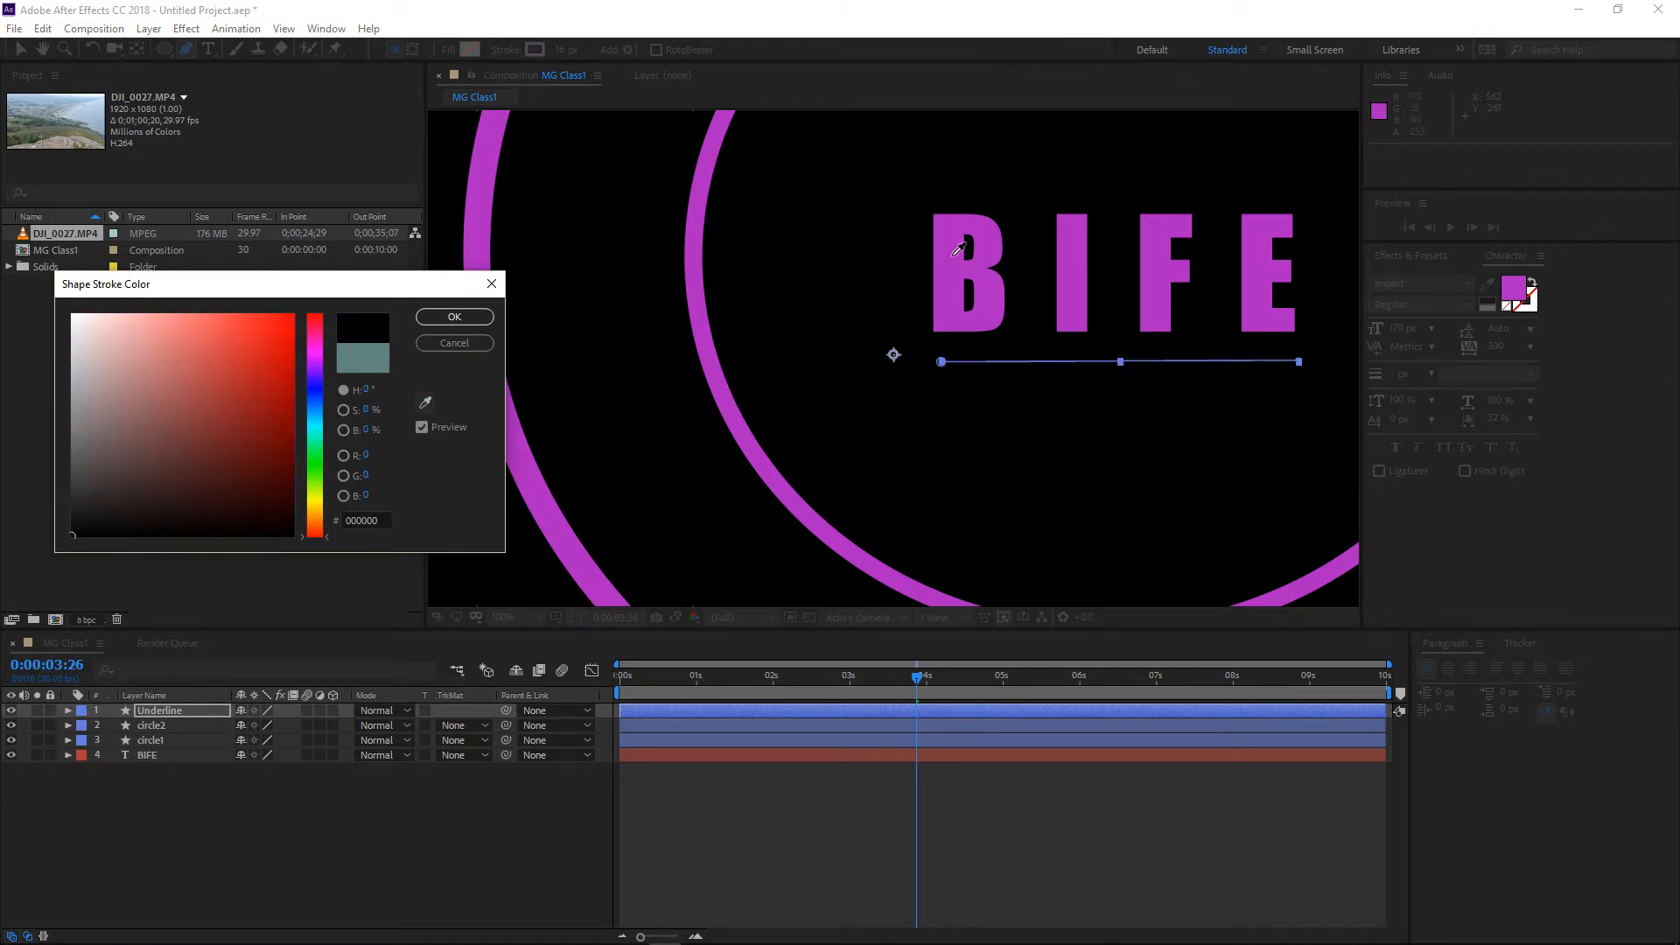
{"action": "left_click", "coordinate": [963, 258]}
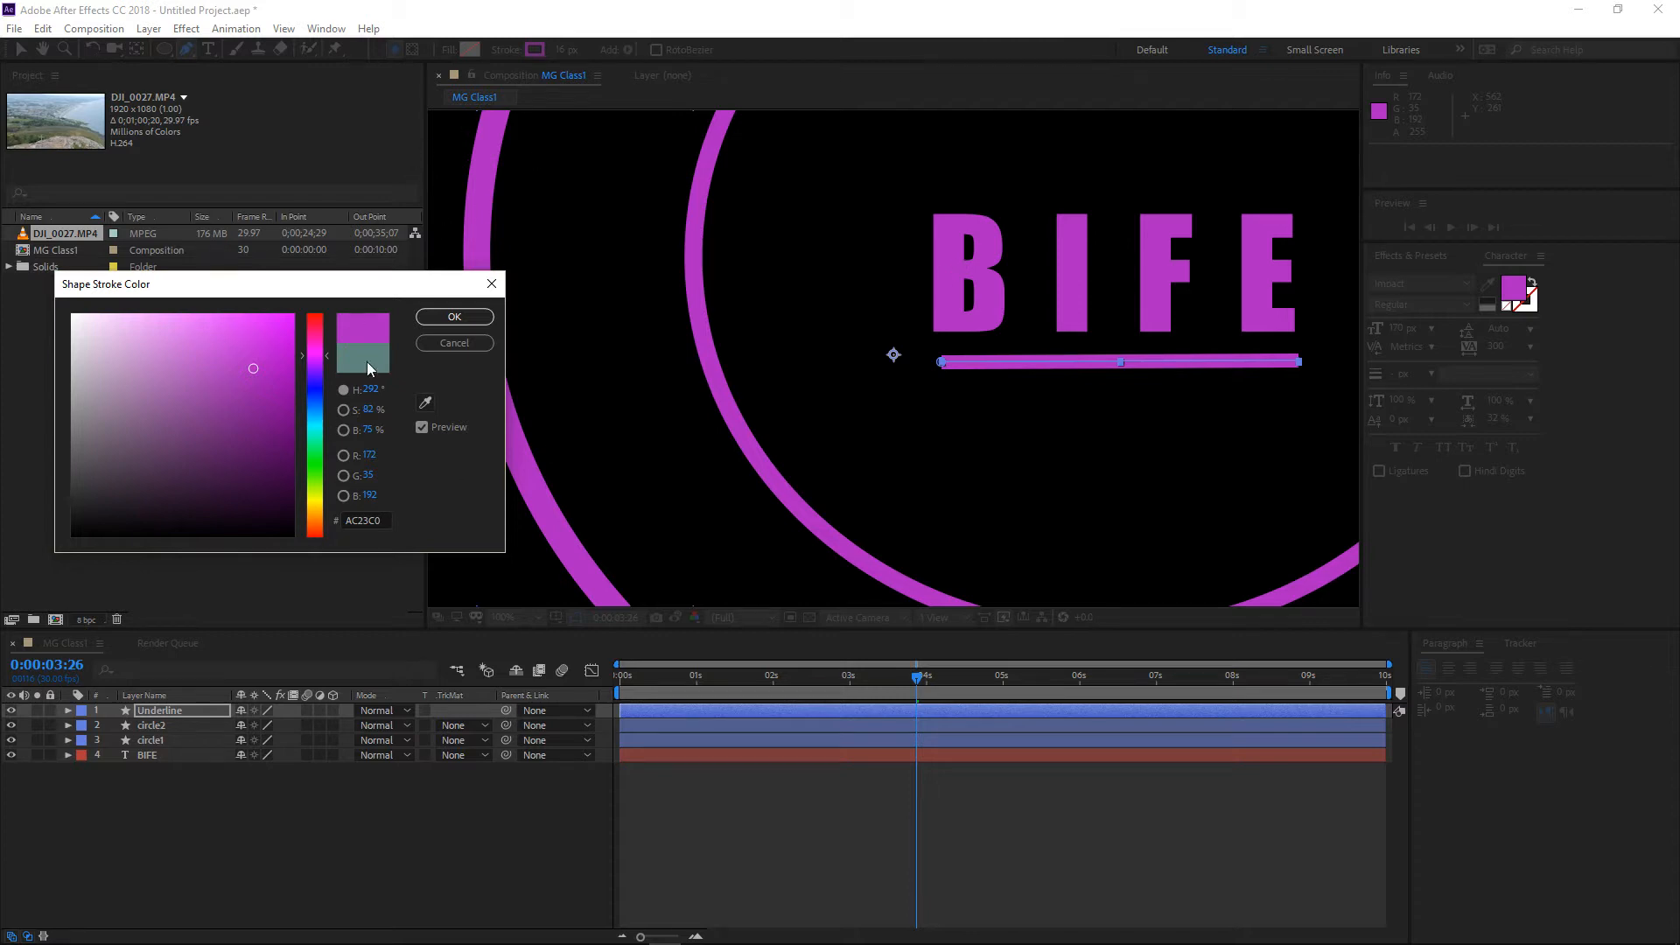
{"action": "left_click", "coordinate": [454, 317]}
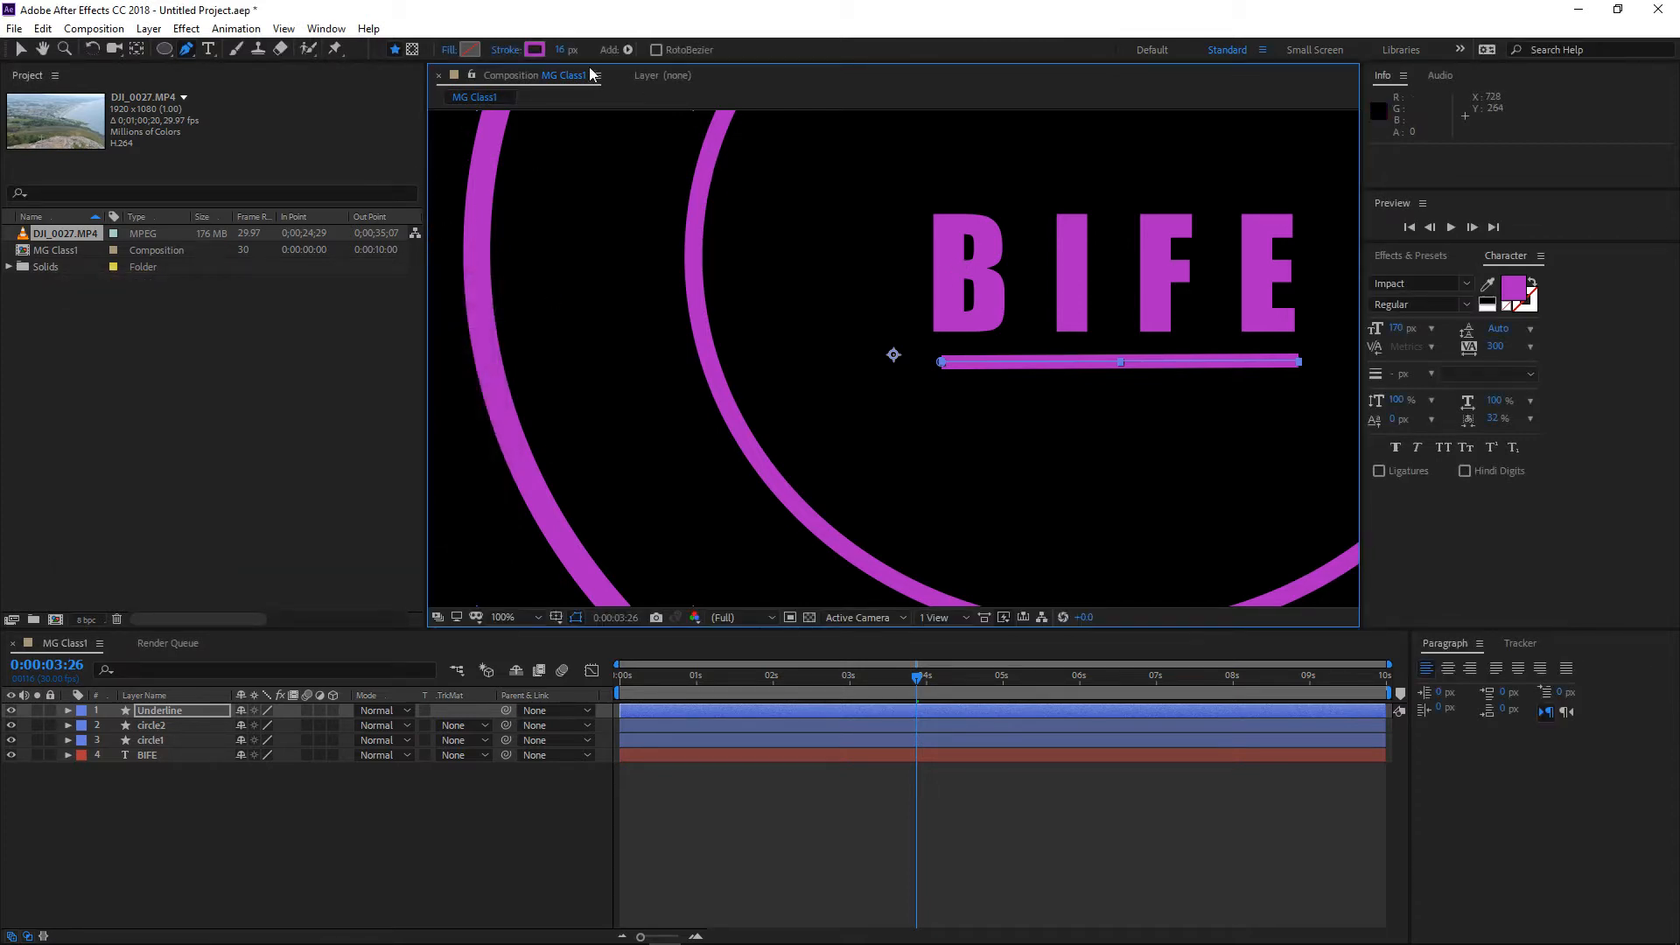
{"action": "left_click_drag", "start_coordinate": [564, 51], "coordinate": [596, 53]}
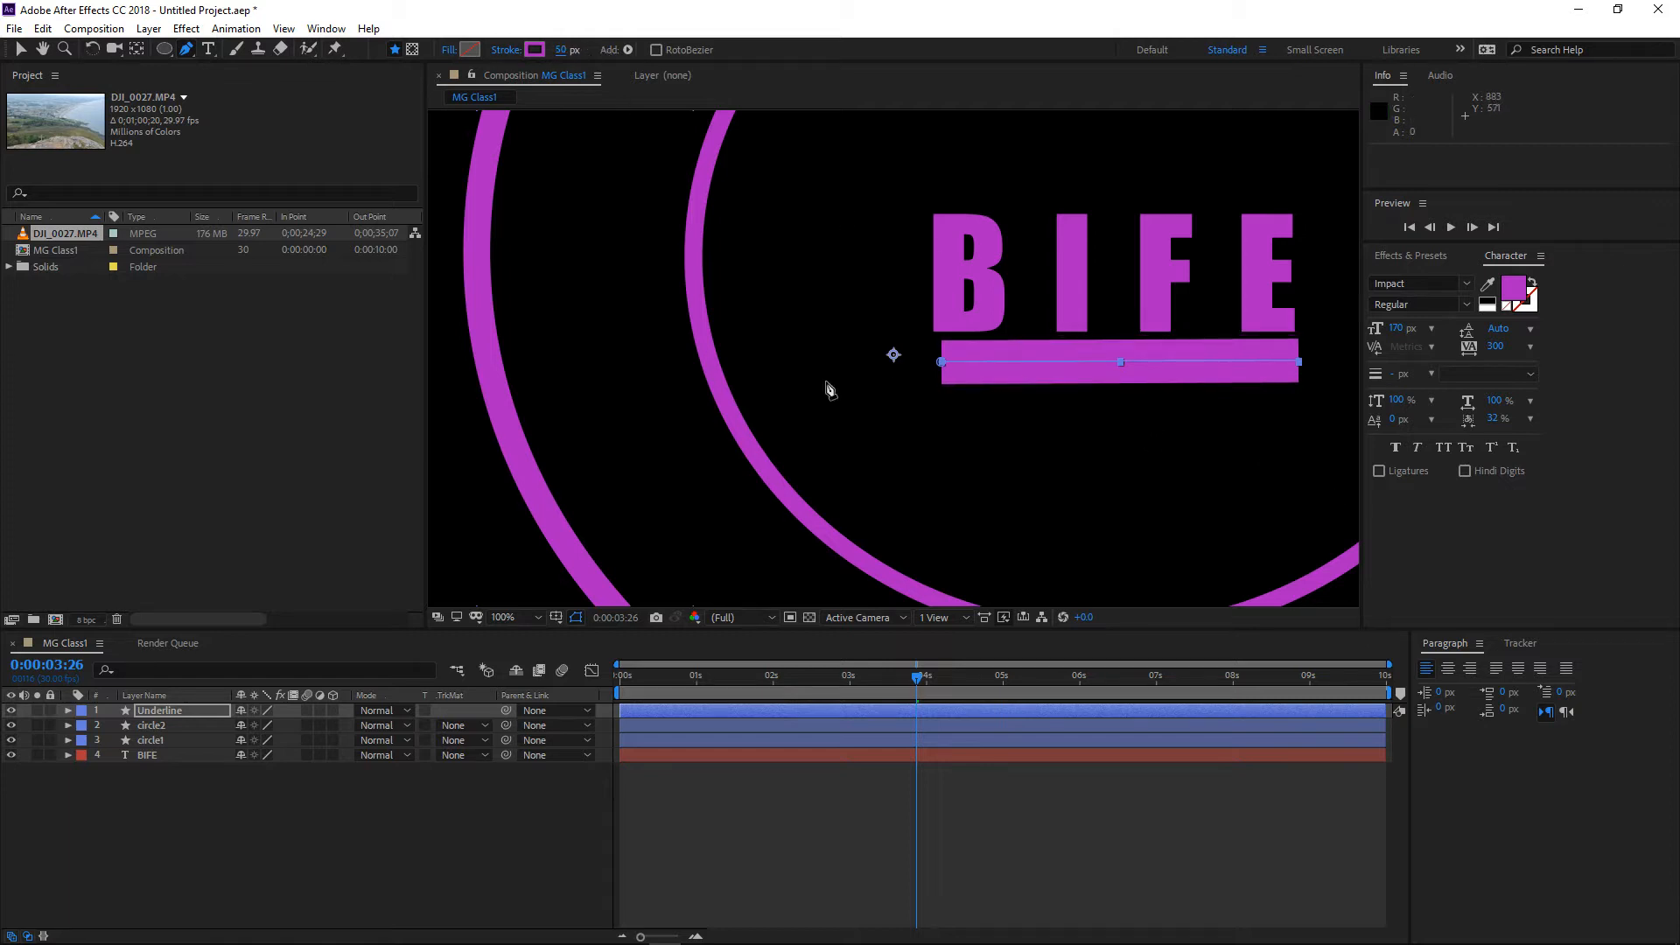
Add a Trim Paths operator to the contents of the Underline shape layer
{"action": "left_click", "coordinate": [67, 710]}
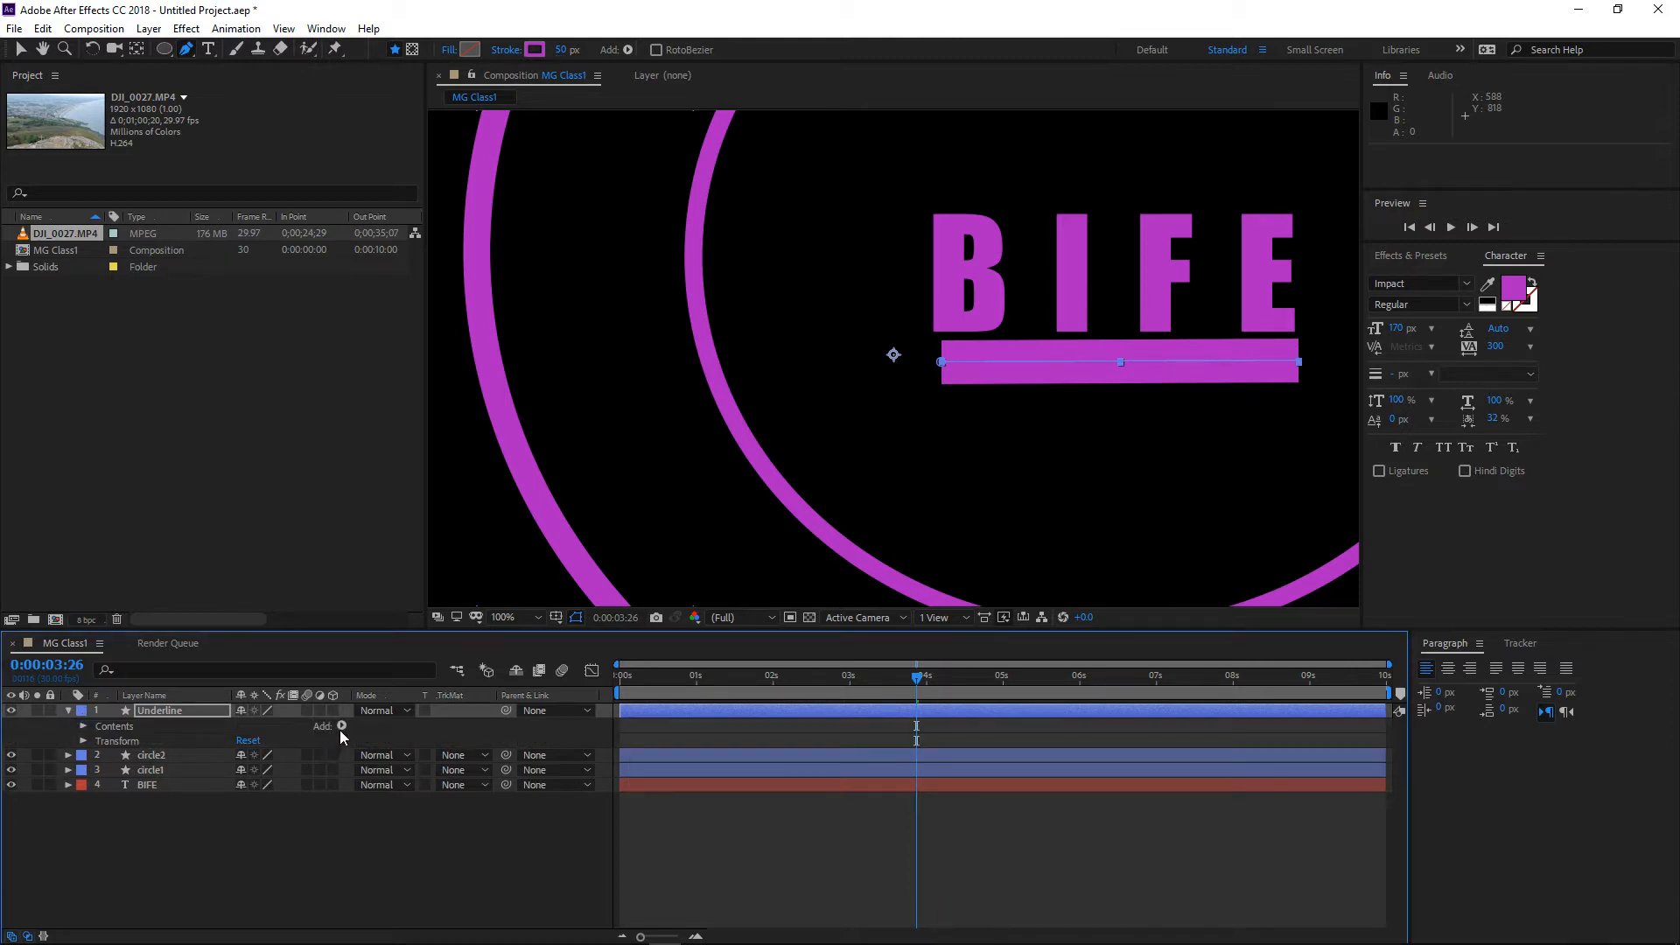
{"action": "left_click", "coordinate": [341, 726]}
{"action": "left_click", "coordinate": [420, 632]}
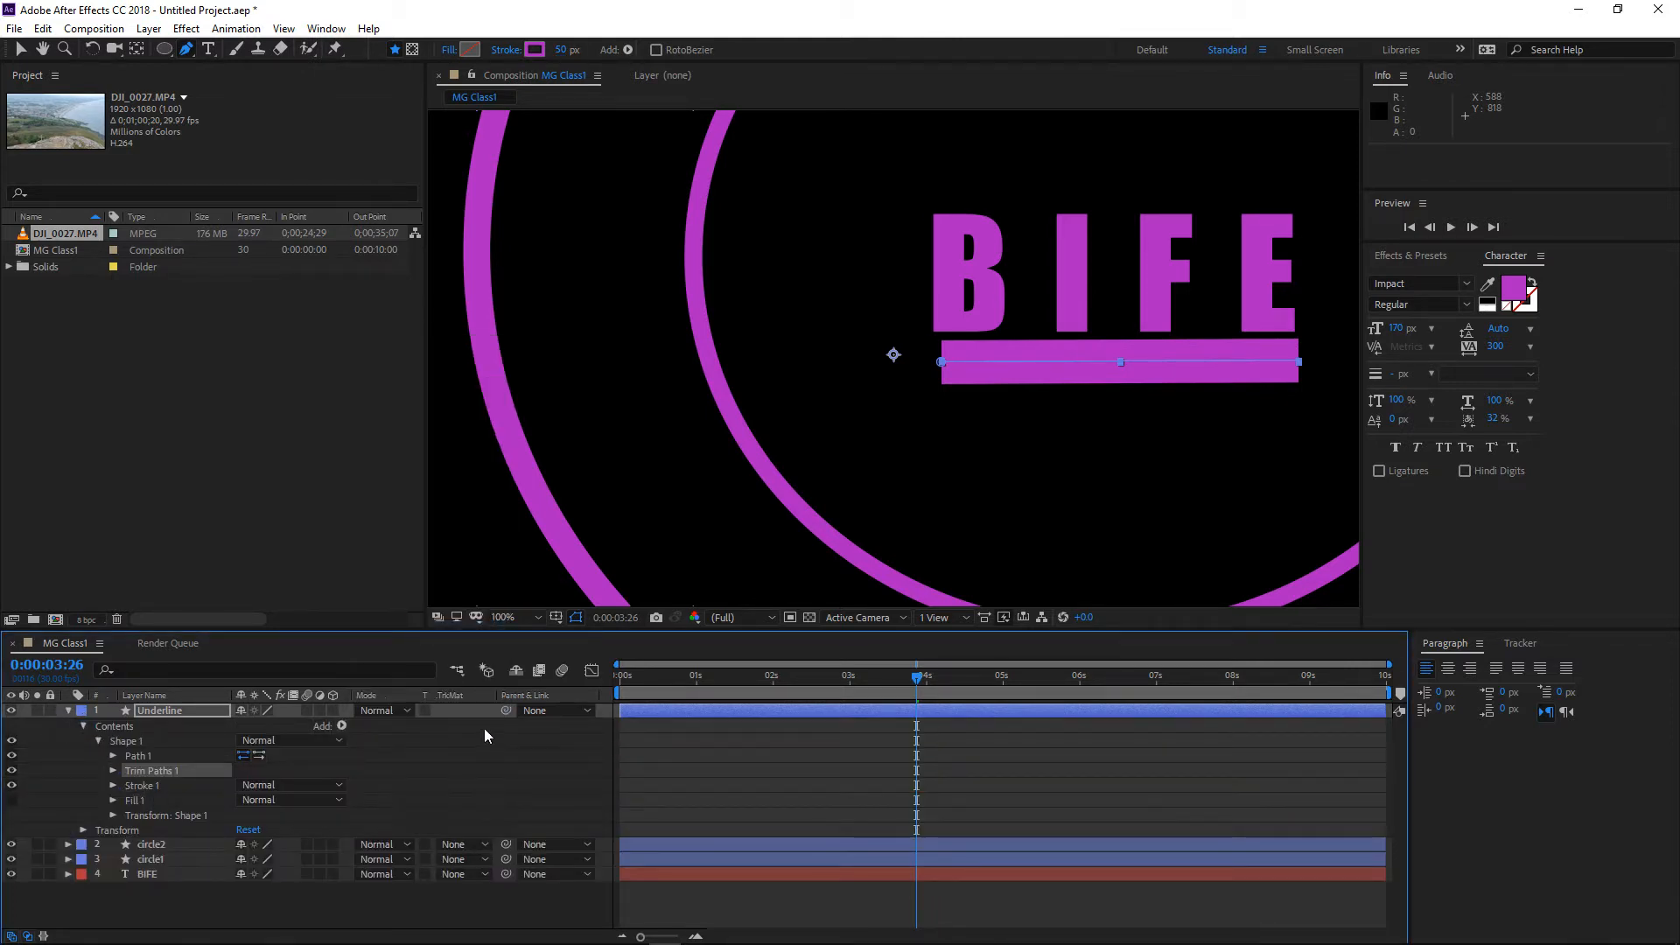
At 0:00:00:00, keyframe the Underline layer's Trim Paths Start at 0% and End at 15%
{"action": "left_click_drag", "start_coordinate": [704, 672], "coordinate": [490, 670]}
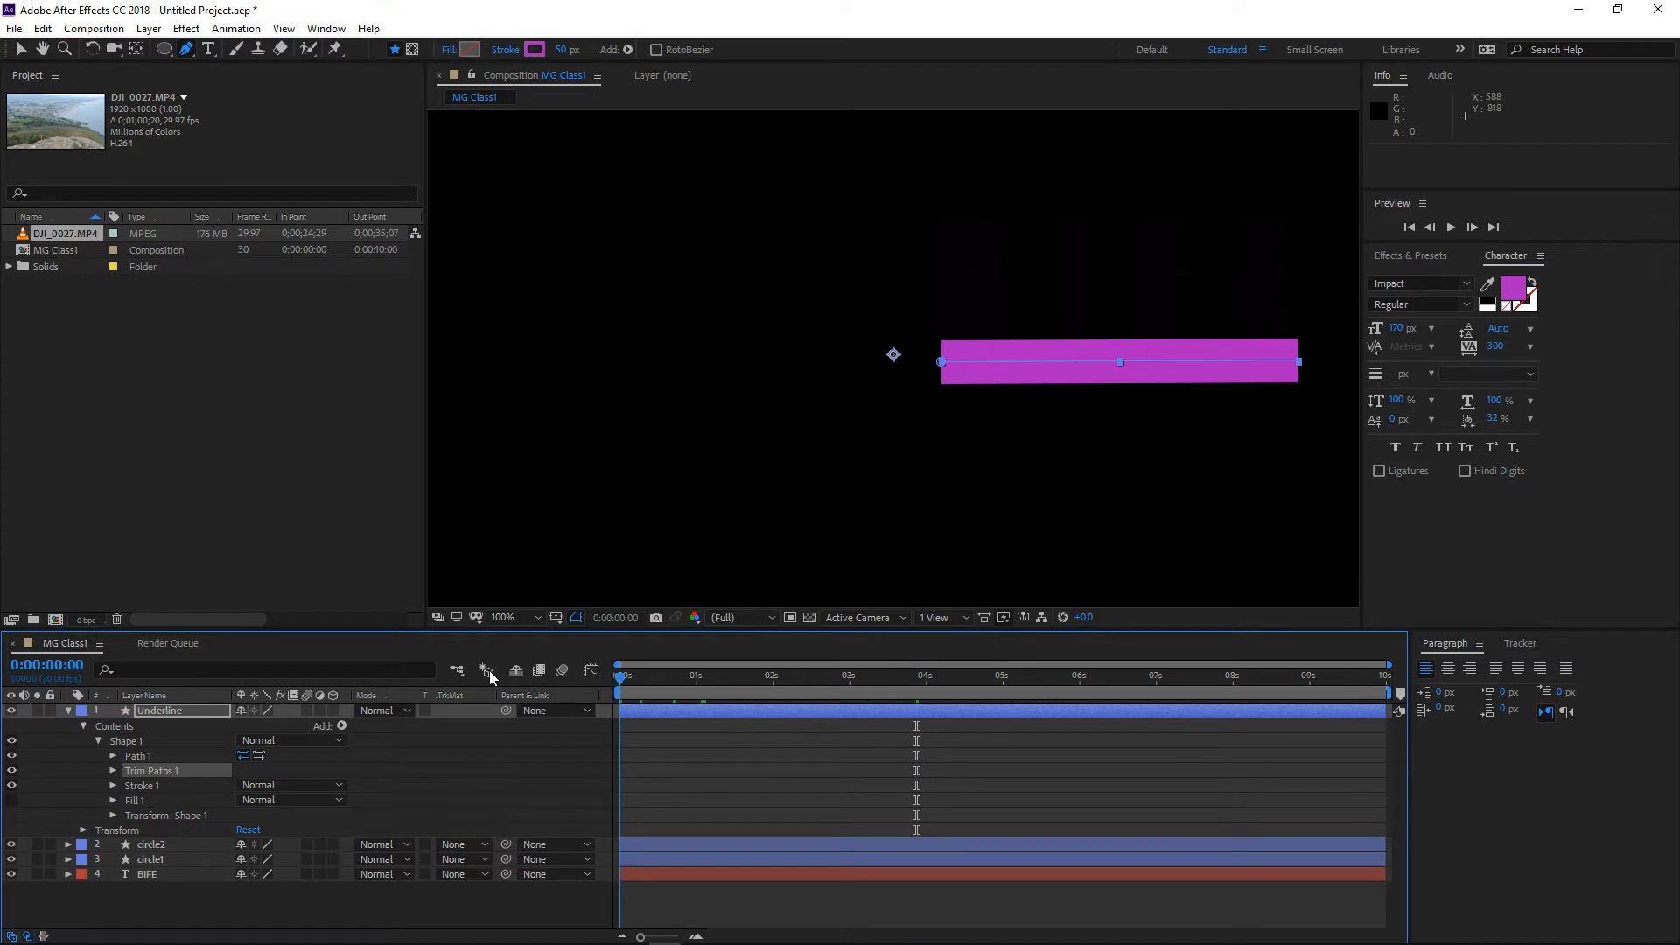
{"action": "left_click", "coordinate": [113, 770]}
{"action": "left_click", "coordinate": [142, 785]}
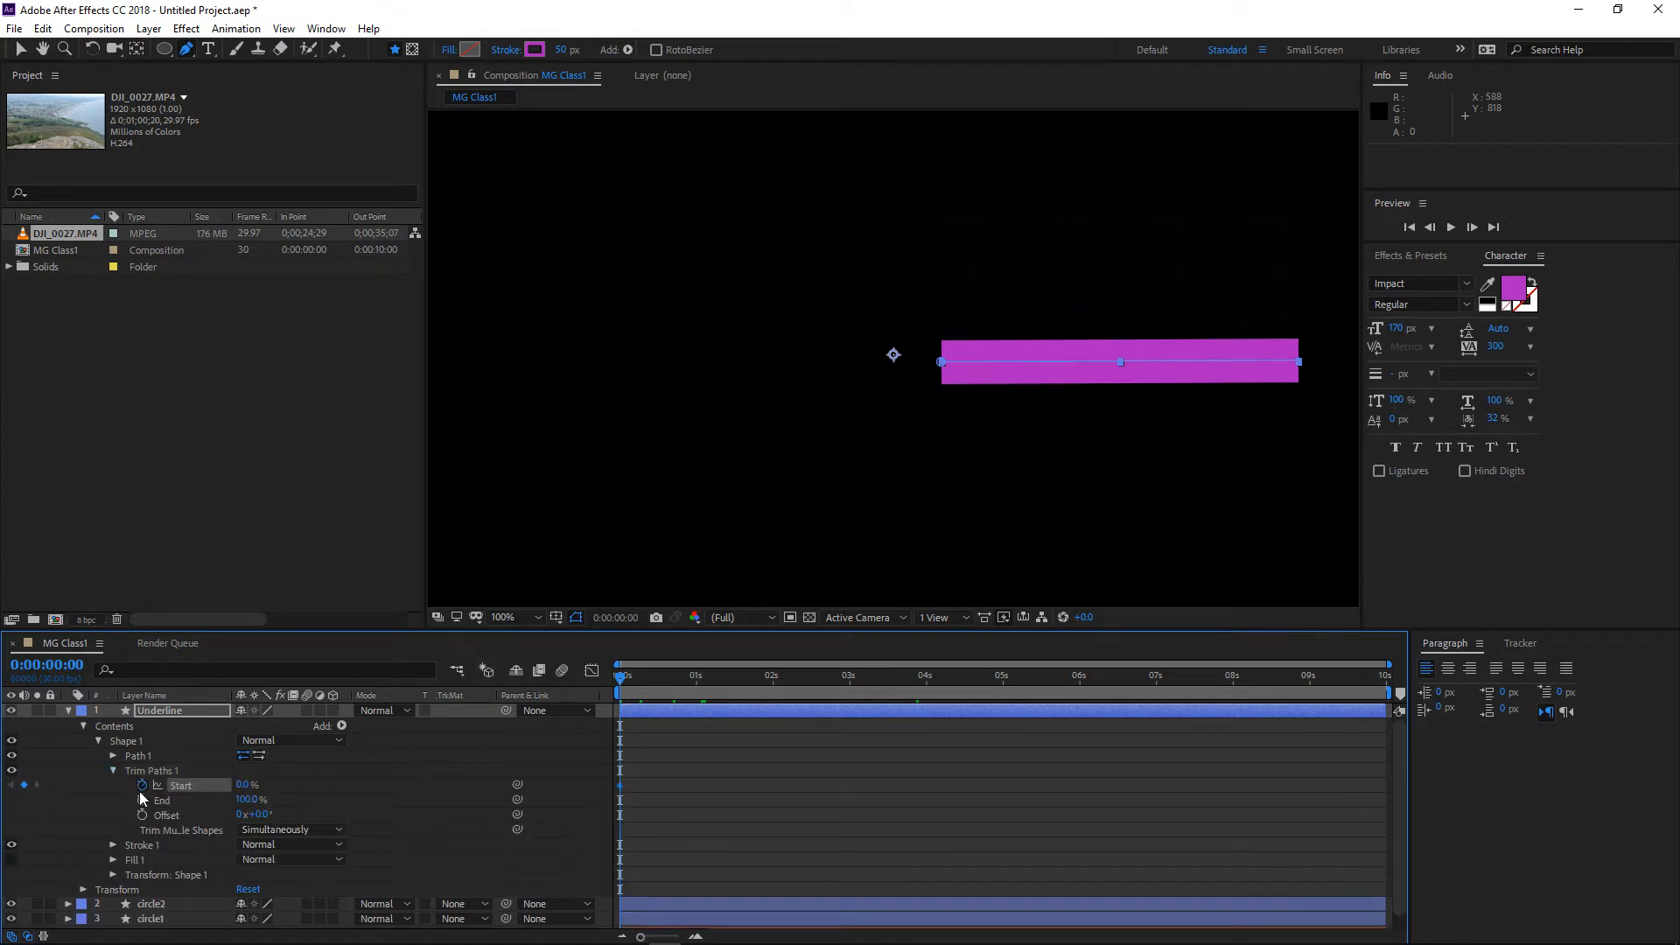
{"action": "left_click", "coordinate": [142, 800]}
{"action": "left_click", "coordinate": [248, 800]}
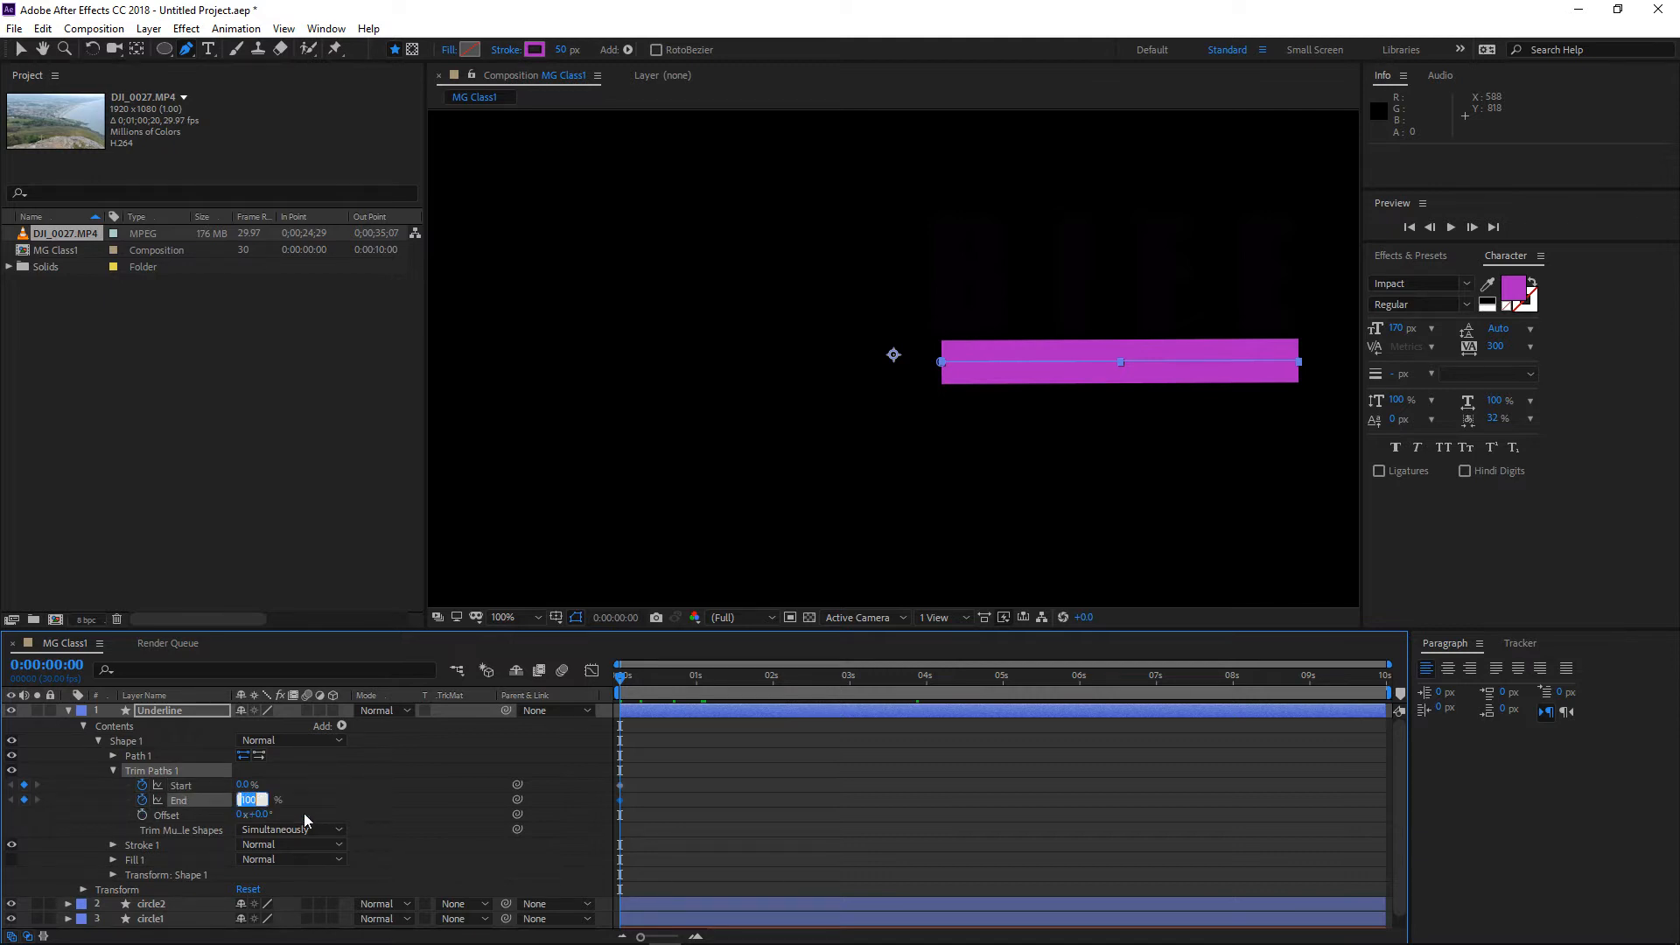
{"action": "type", "text": "15"}
{"action": "key", "text": "Return"}
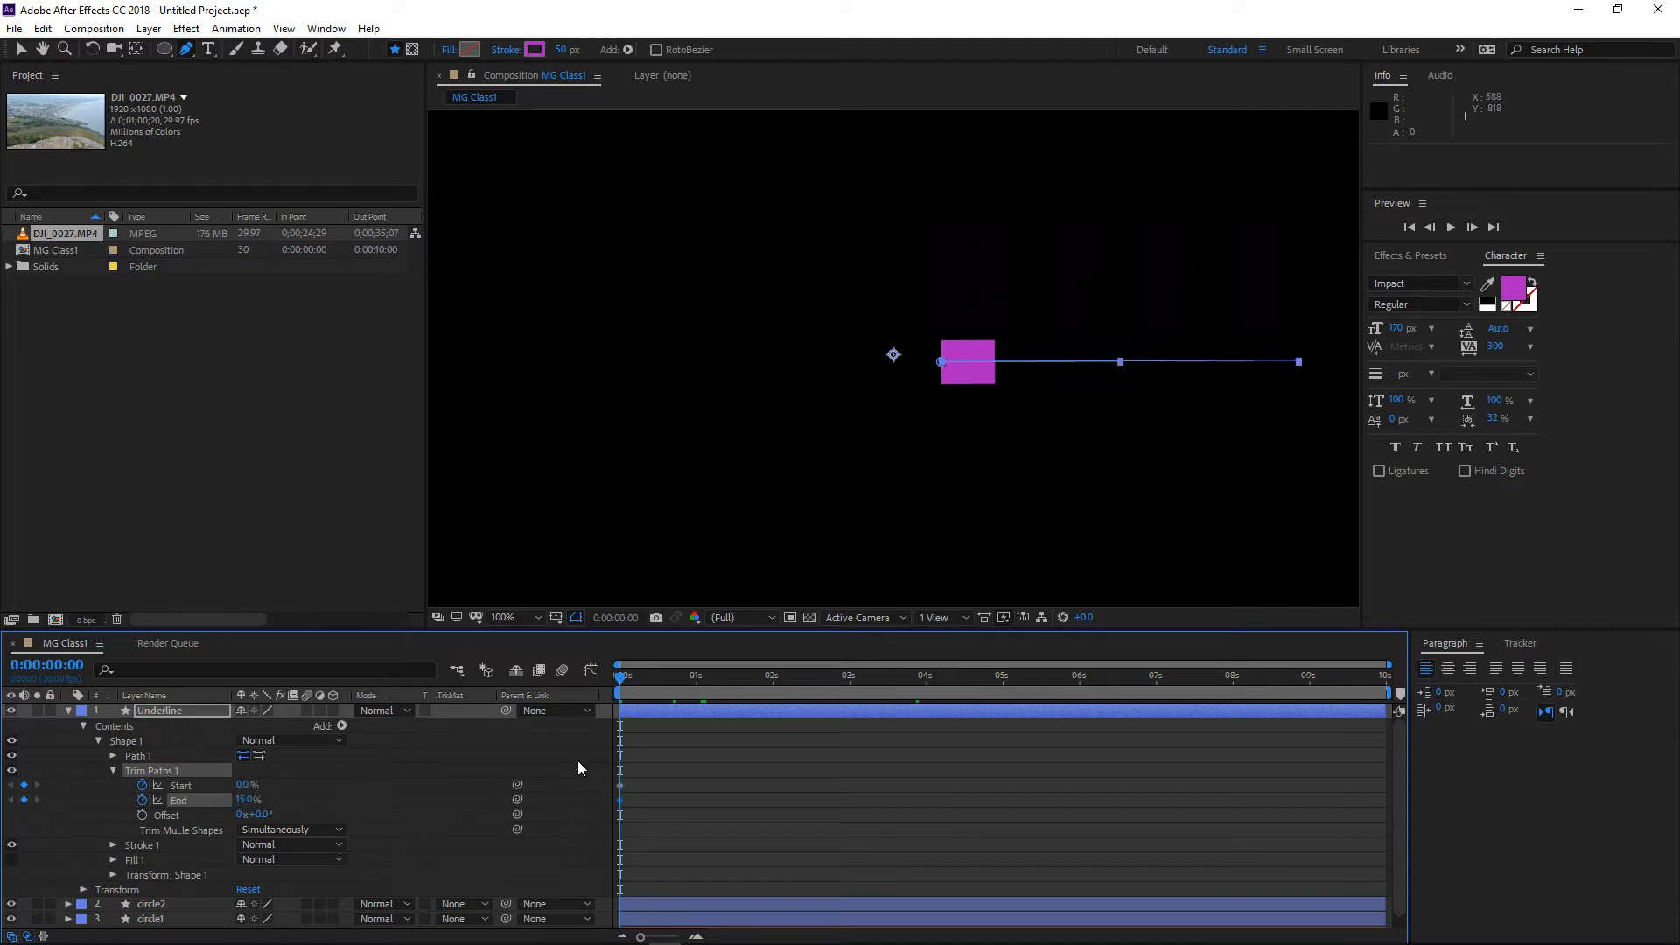
Move to 0:00:09:29 and set the Underline layer's Trim Paths End keyframe to 100%
{"action": "left_click_drag", "start_coordinate": [639, 683], "coordinate": [1489, 717]}
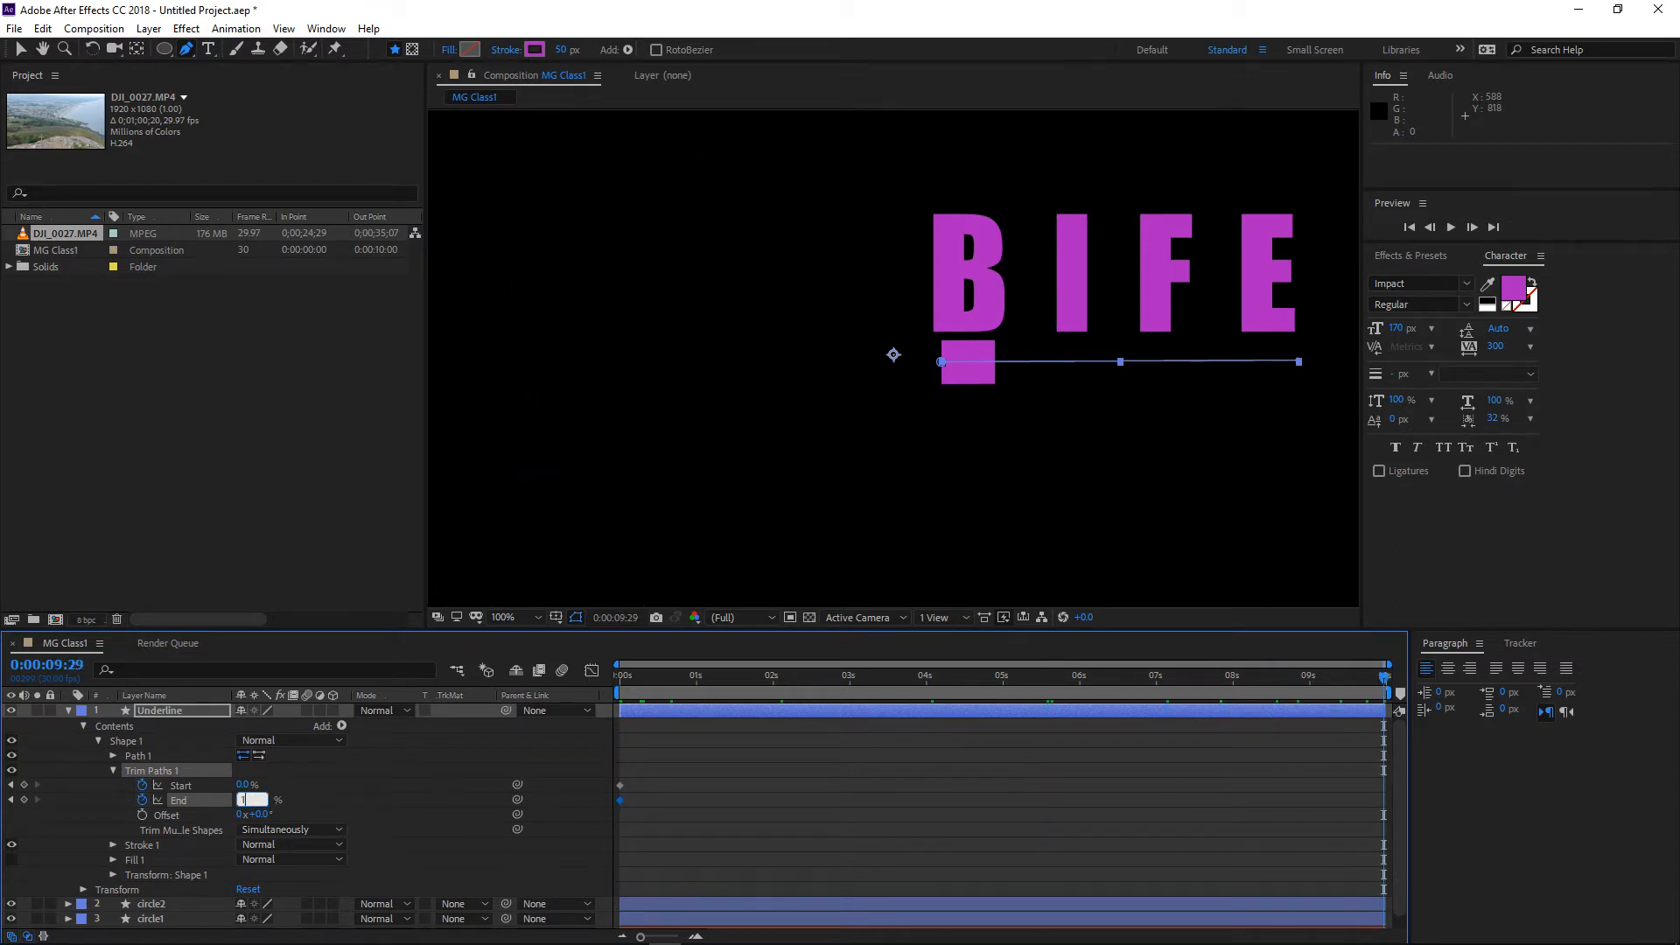
{"action": "type", "text": "100"}
{"action": "key", "text": "Return"}
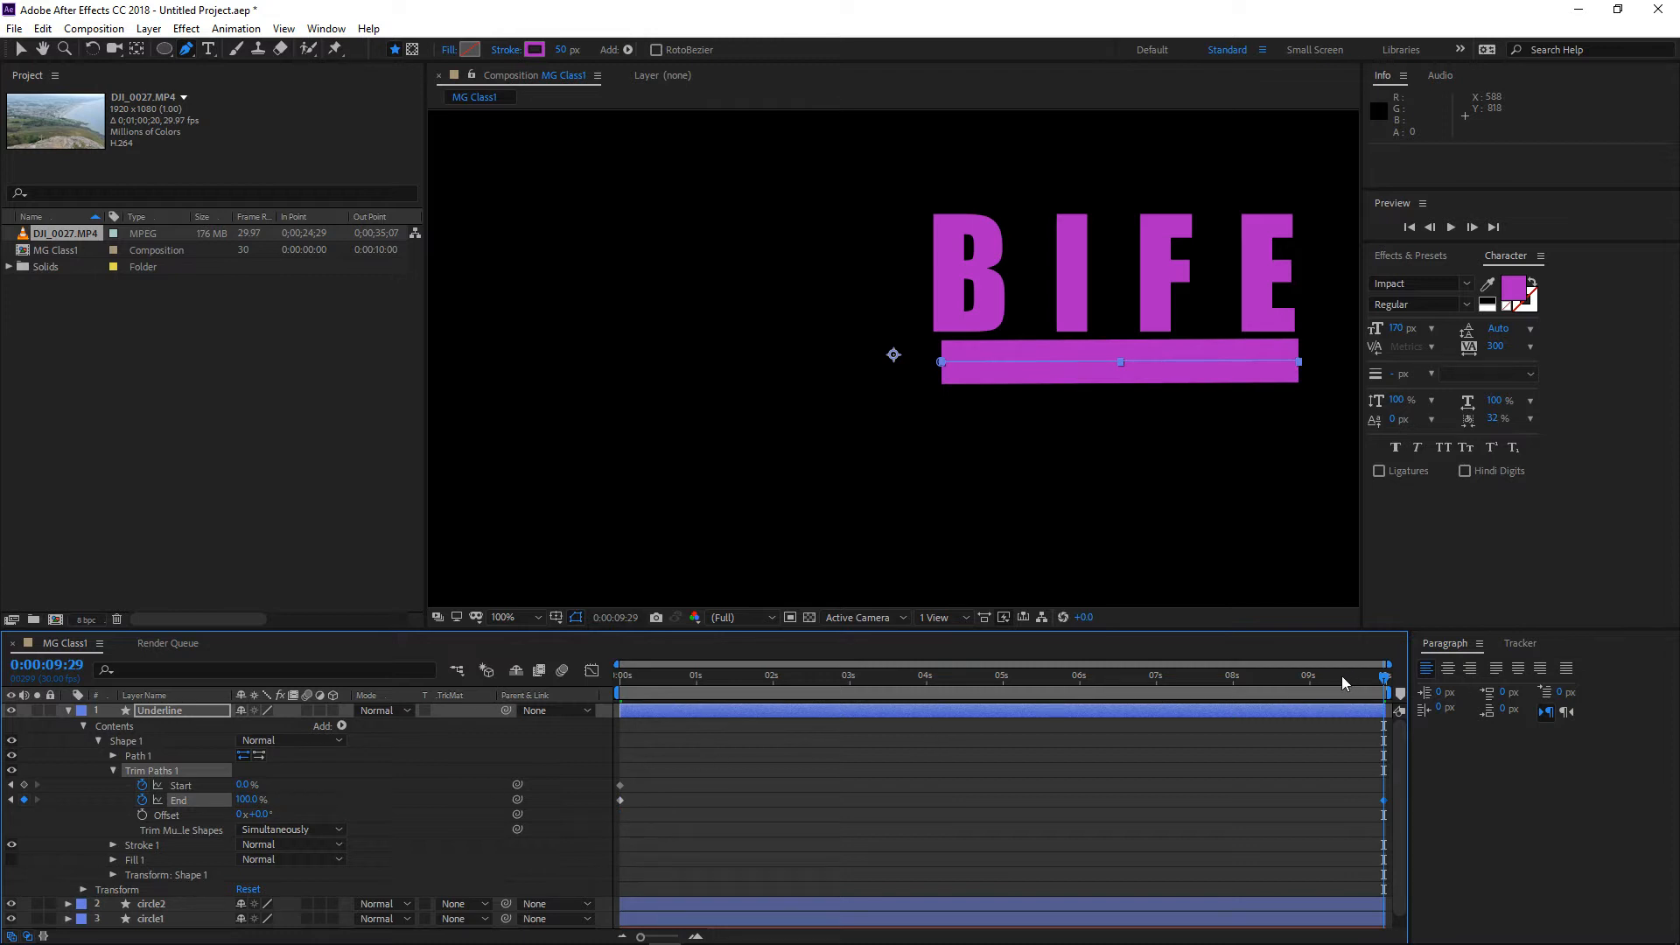
Return to 0:00:00:00 and add an Opacity keyframe of 0% on the Underline layer
{"action": "left_click_drag", "start_coordinate": [1345, 683], "coordinate": [416, 668]}
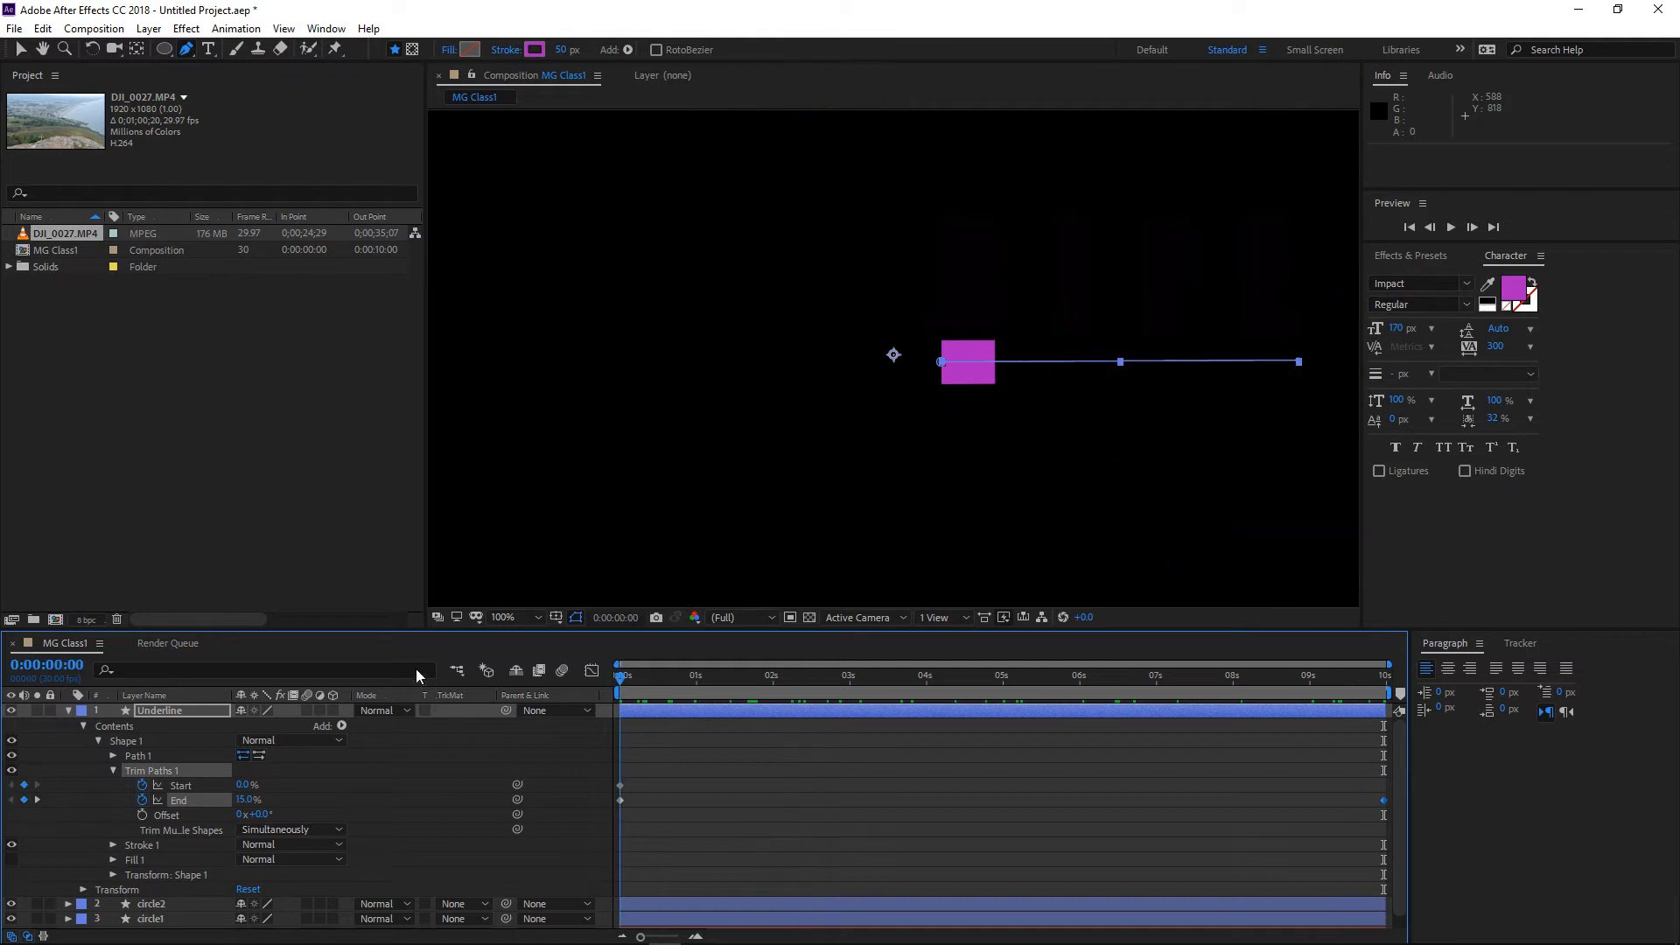
{"action": "left_click", "coordinate": [84, 727]}
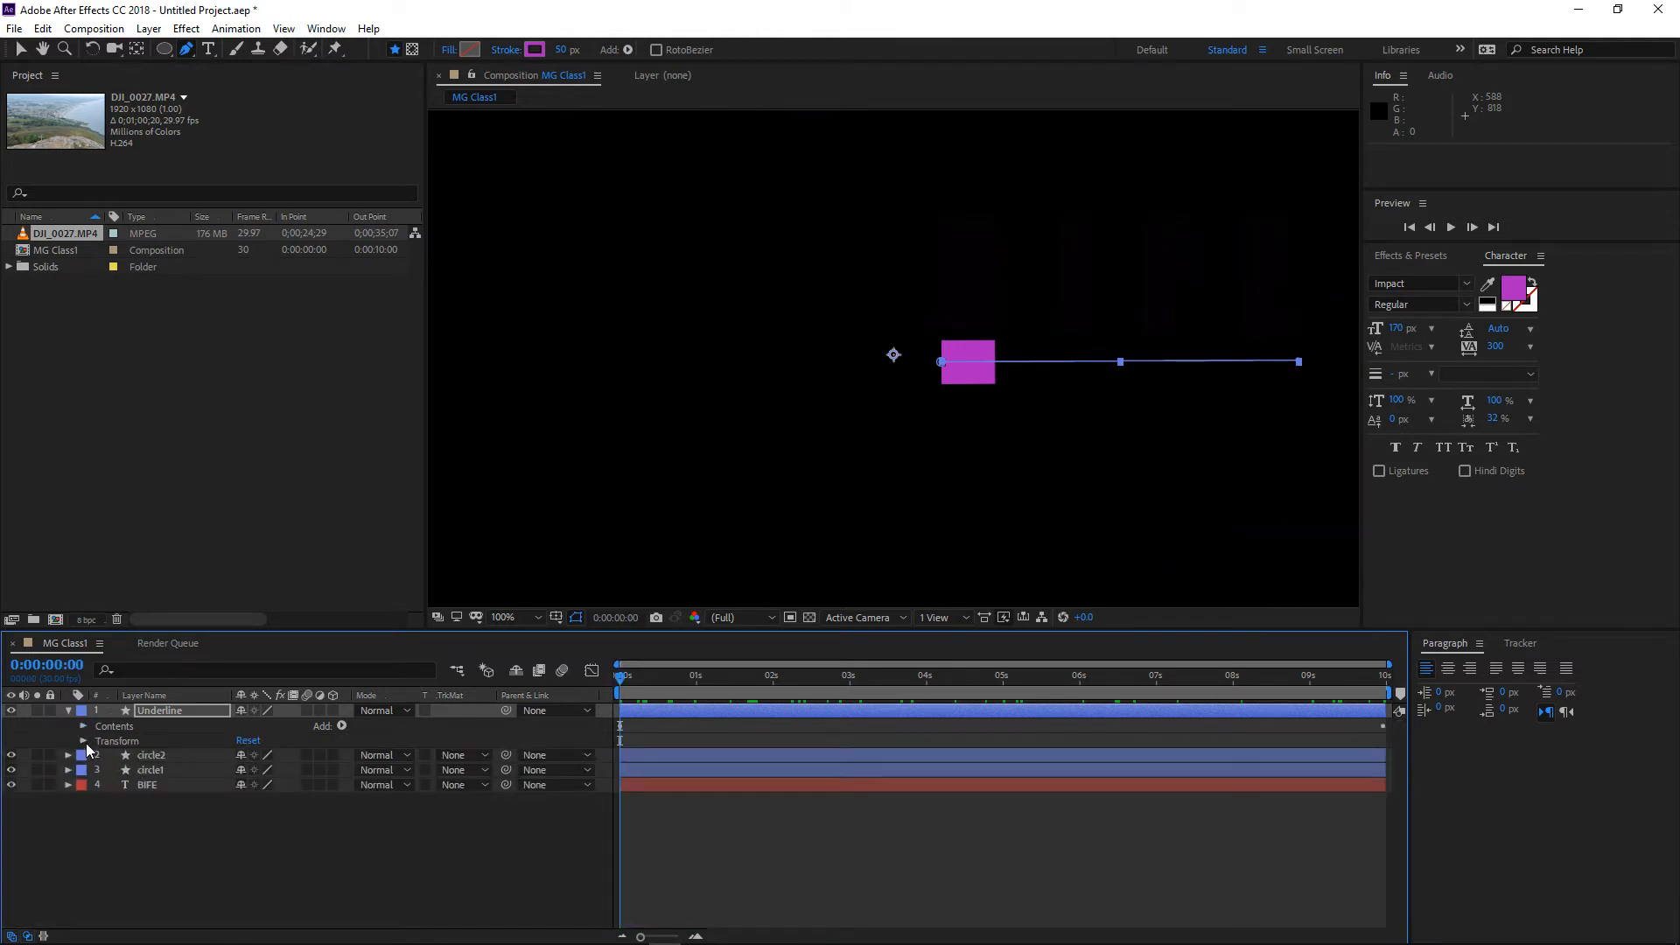
{"action": "left_click", "coordinate": [83, 741]}
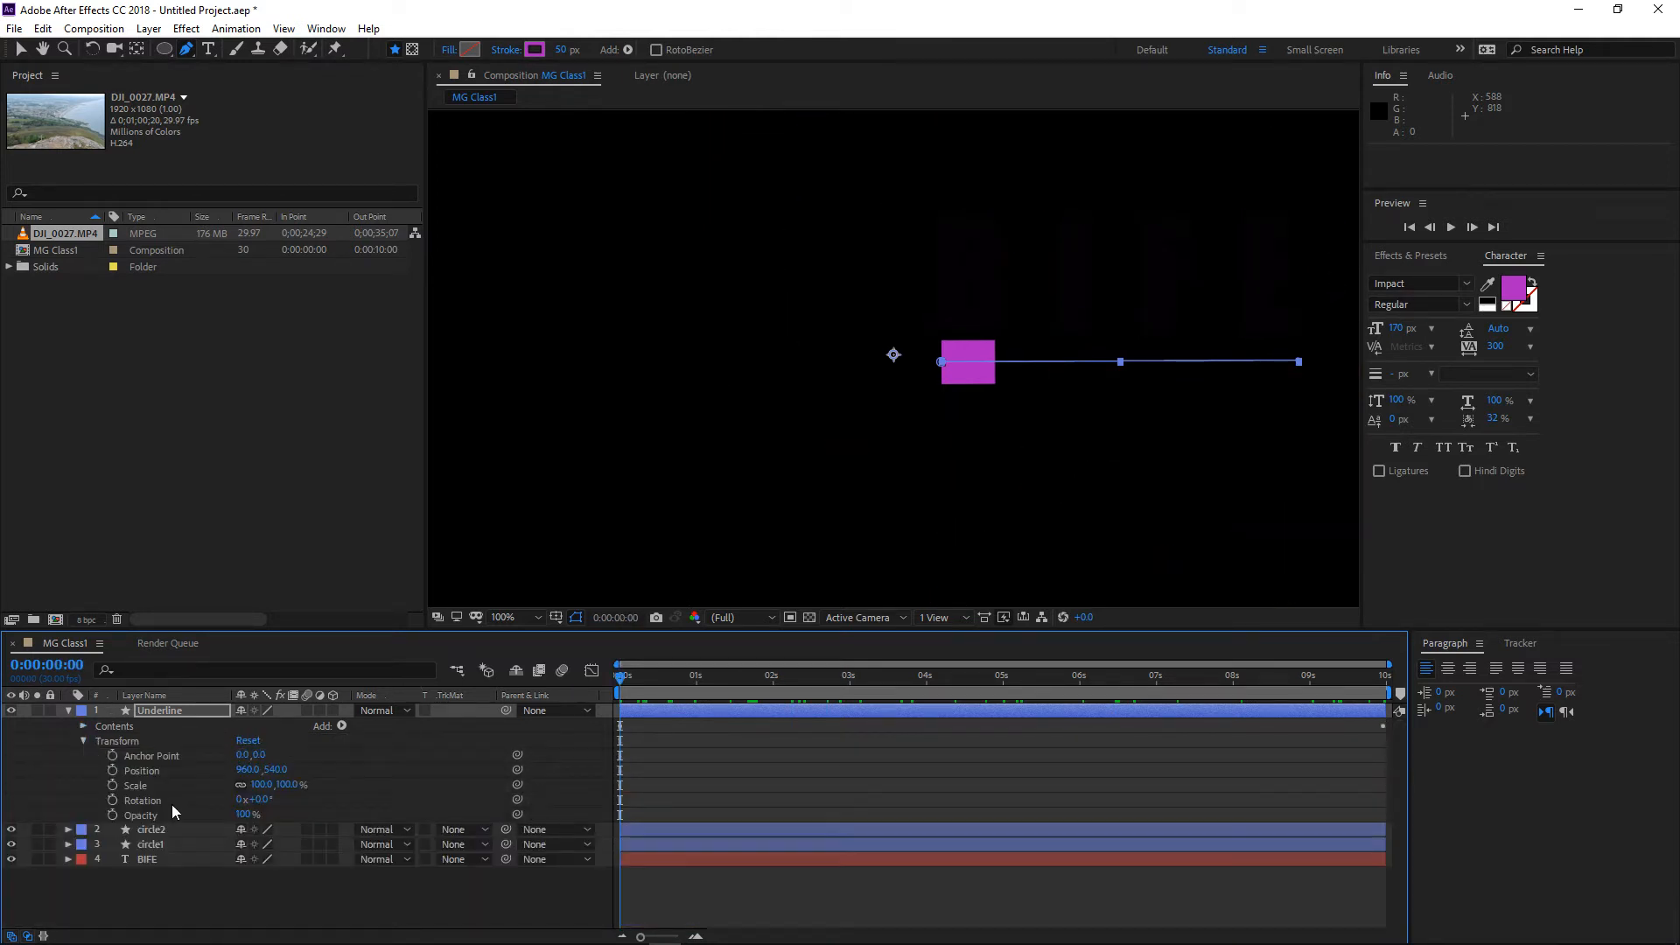
{"action": "left_click", "coordinate": [110, 815]}
{"action": "left_click", "coordinate": [245, 814]}
{"action": "type", "text": "0"}
{"action": "key", "text": "Return"}
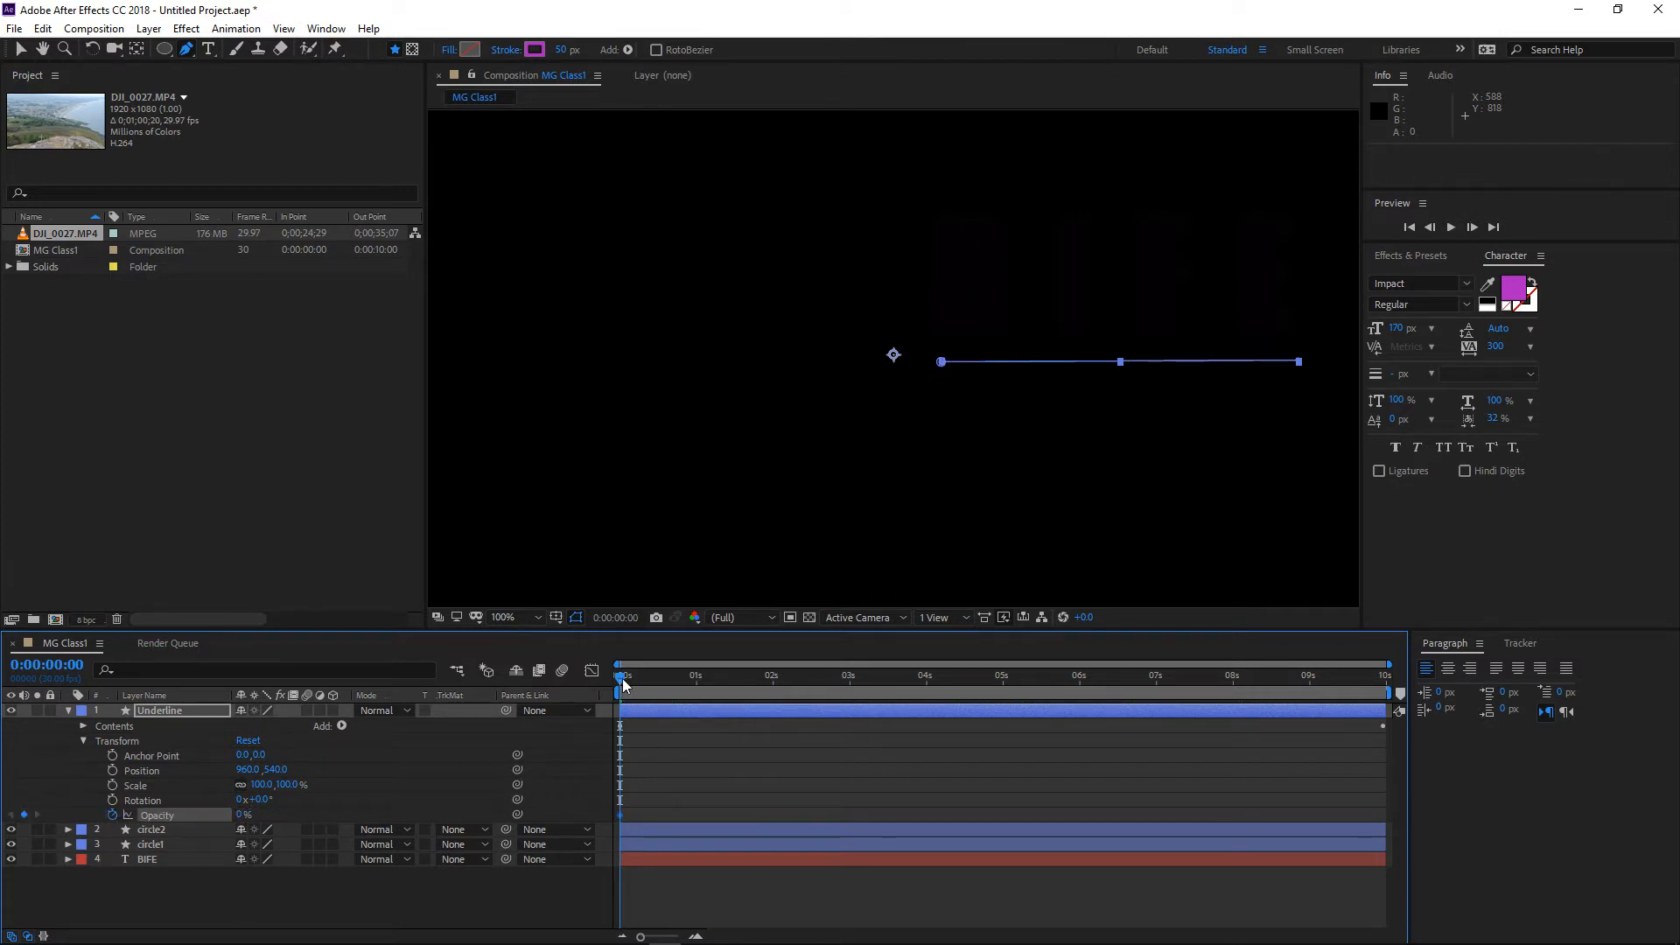
Add a 100% Opacity keyframe to the Underline layer at about 0.6 seconds and scrub through the fade-in
{"action": "left_click_drag", "start_coordinate": [623, 684], "coordinate": [670, 687]}
{"action": "left_click_drag", "start_coordinate": [243, 815], "coordinate": [546, 813]}
{"action": "left_click_drag", "start_coordinate": [679, 680], "coordinate": [516, 674]}
{"action": "left_click_drag", "start_coordinate": [632, 686], "coordinate": [1463, 687]}
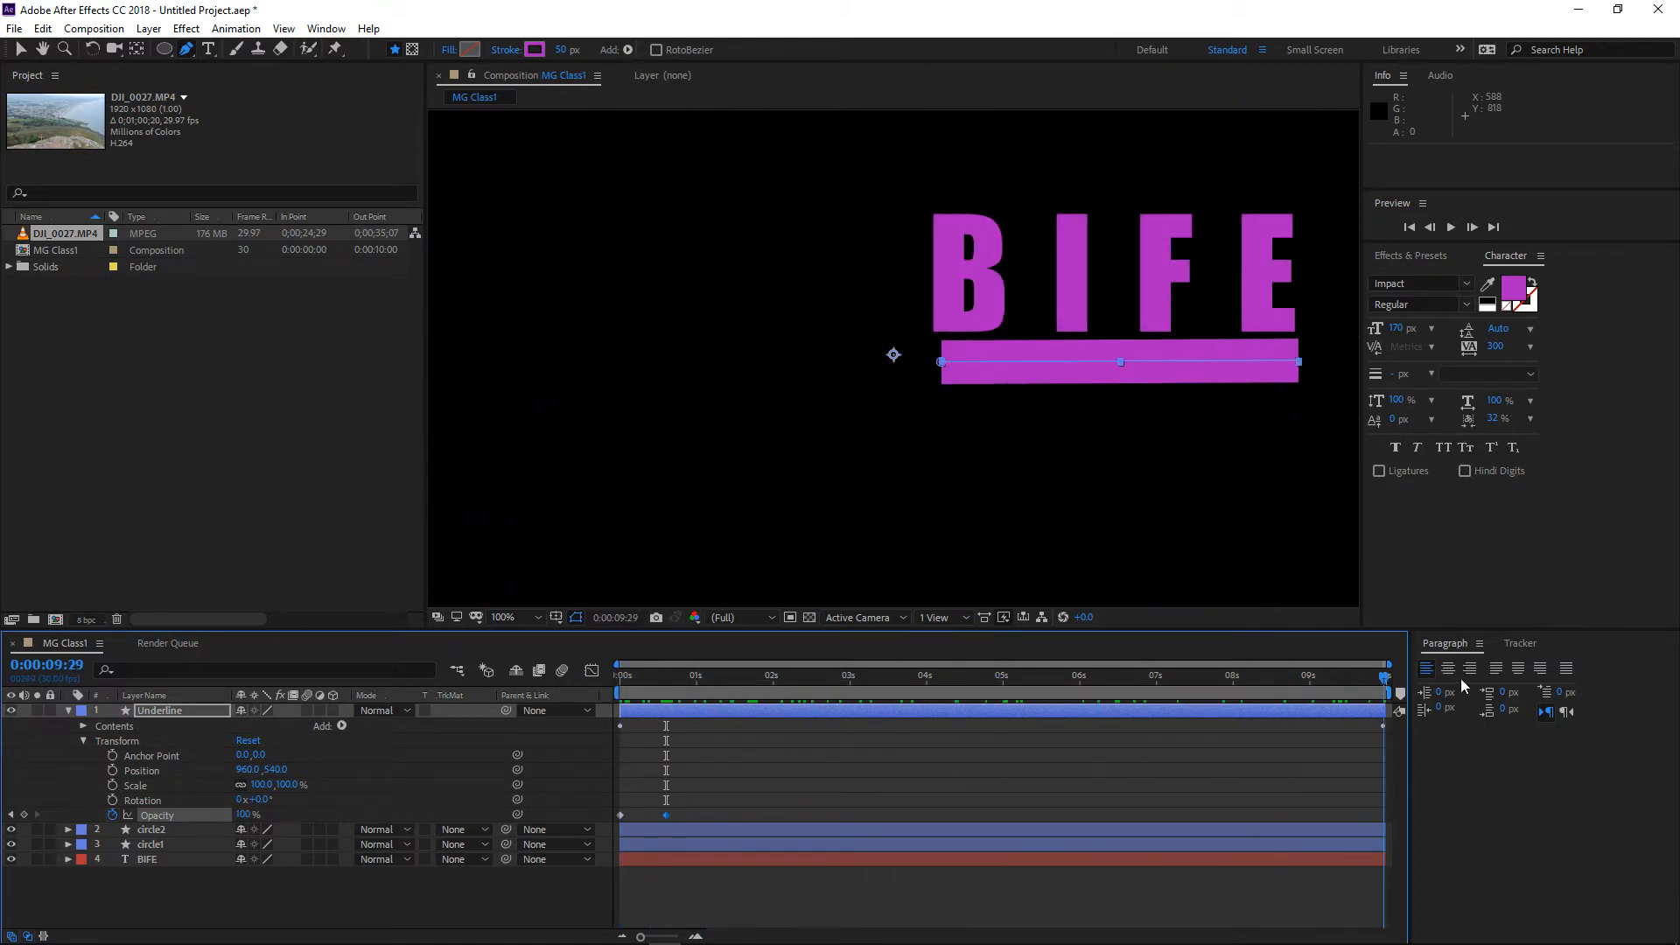
{"action": "left_click", "coordinate": [83, 741]}
Copy and paste the Underline layer to make a second underline
{"action": "right_click", "coordinate": [176, 714]}
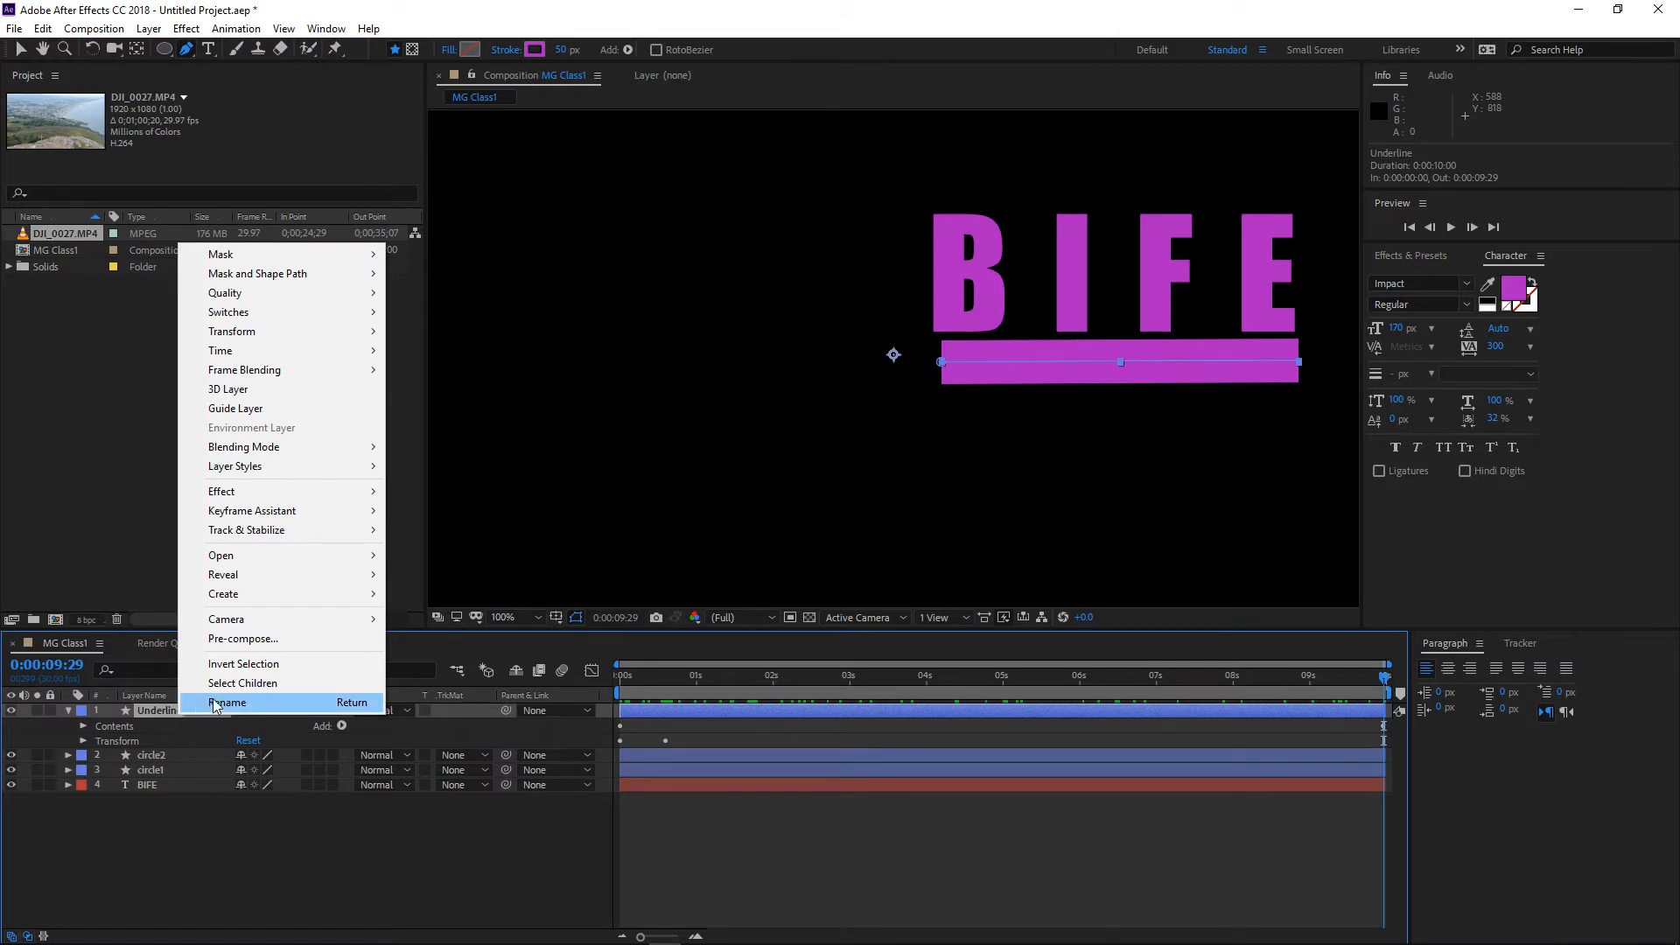
{"action": "left_click", "coordinate": [147, 886]}
{"action": "left_click", "coordinate": [178, 710]}
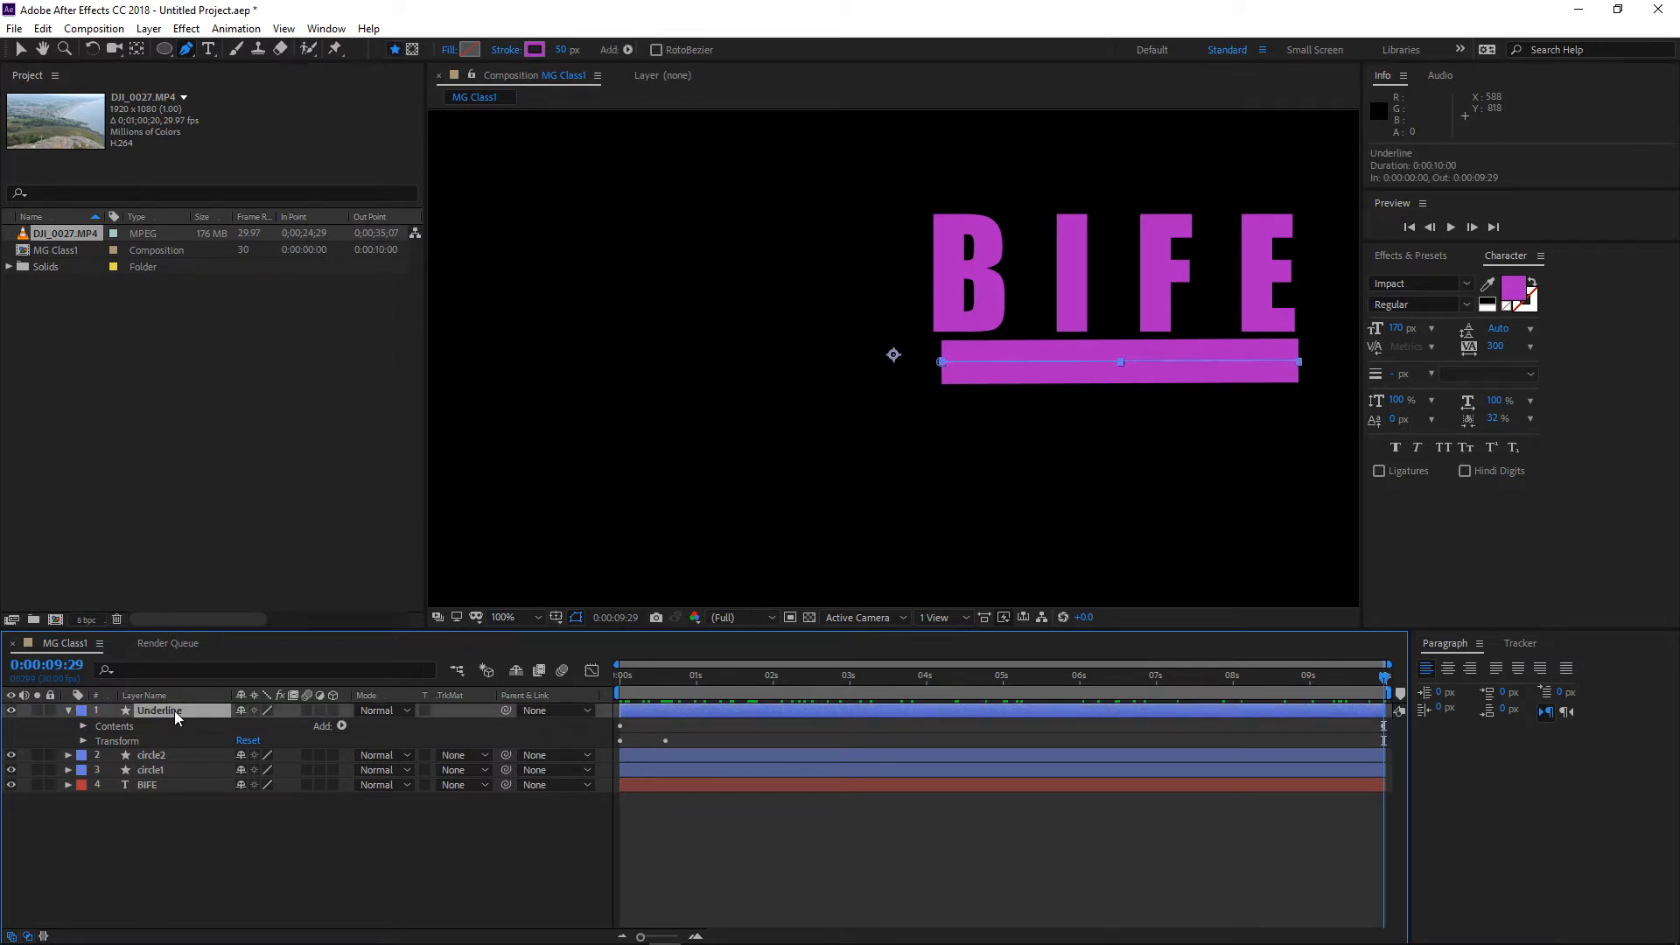
{"action": "key", "text": "ctrl+c"}
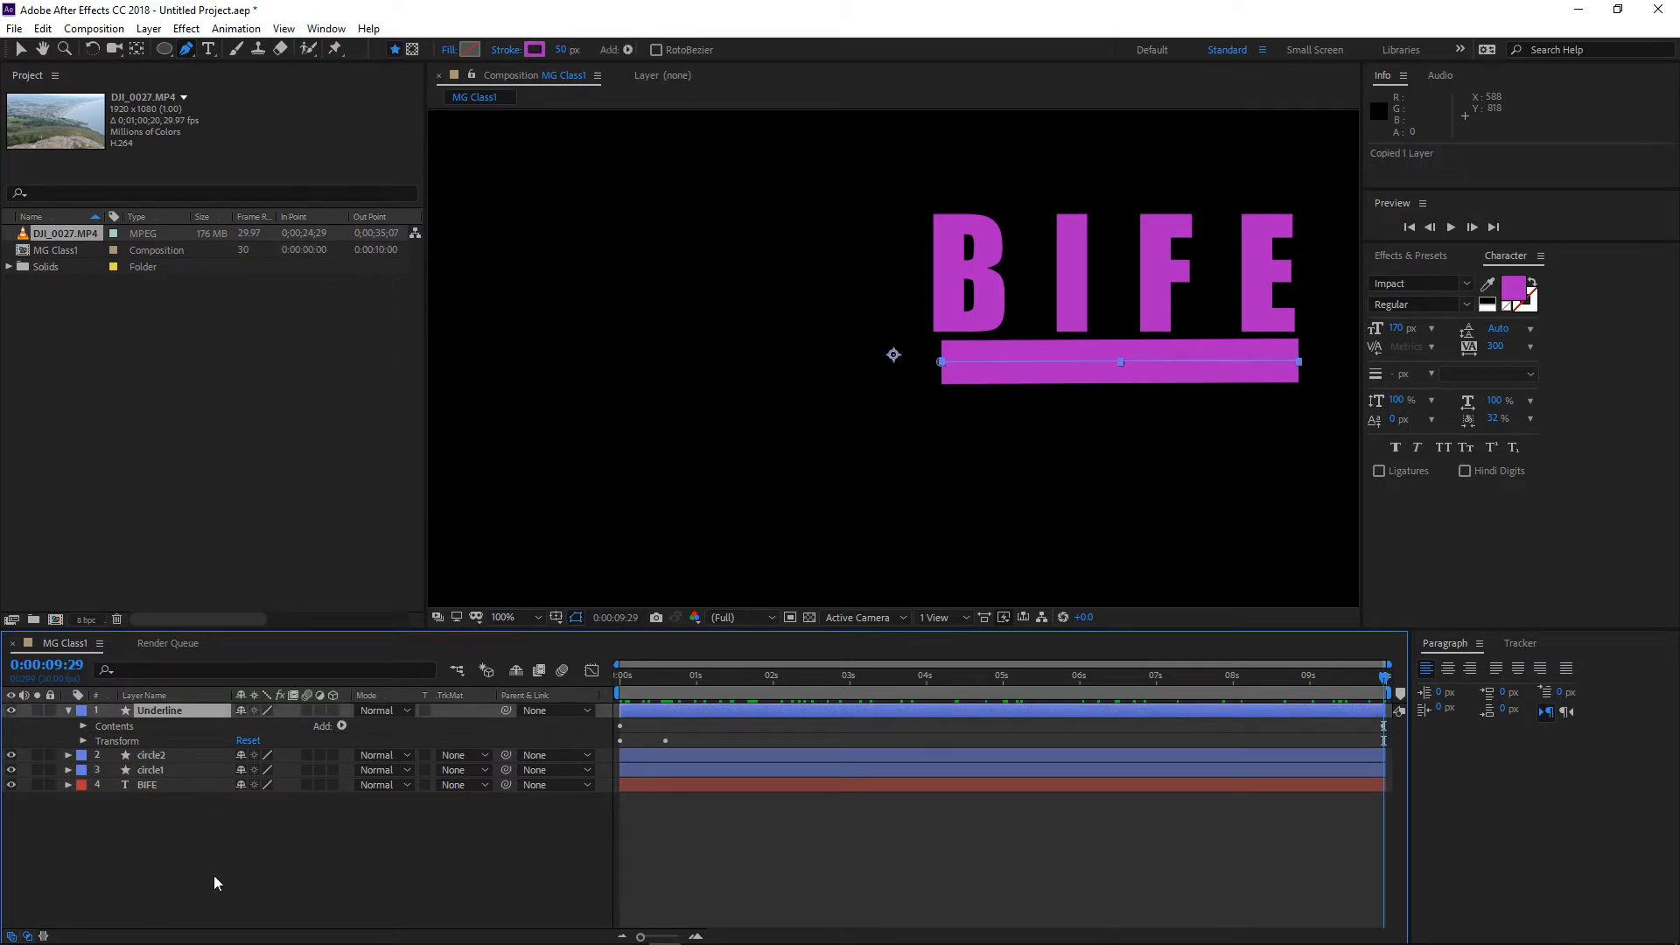
{"action": "key", "text": "ctrl+v"}
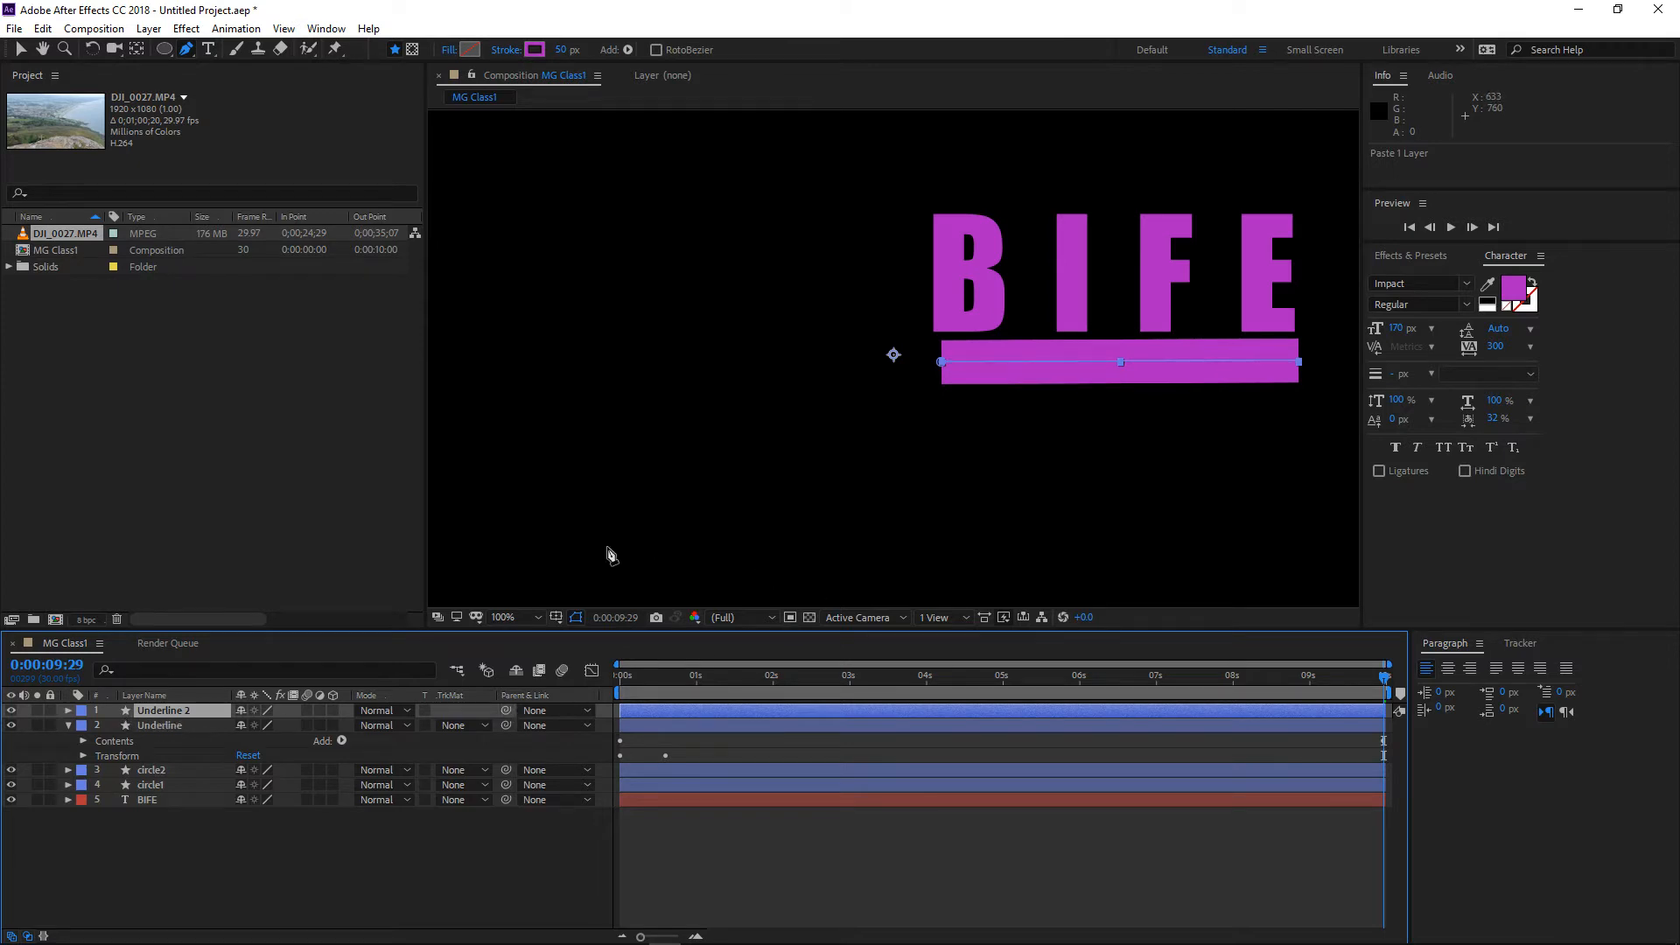
Move the Underline 2 layer below the first underline by setting its Y position to 613
{"action": "left_click", "coordinate": [68, 710]}
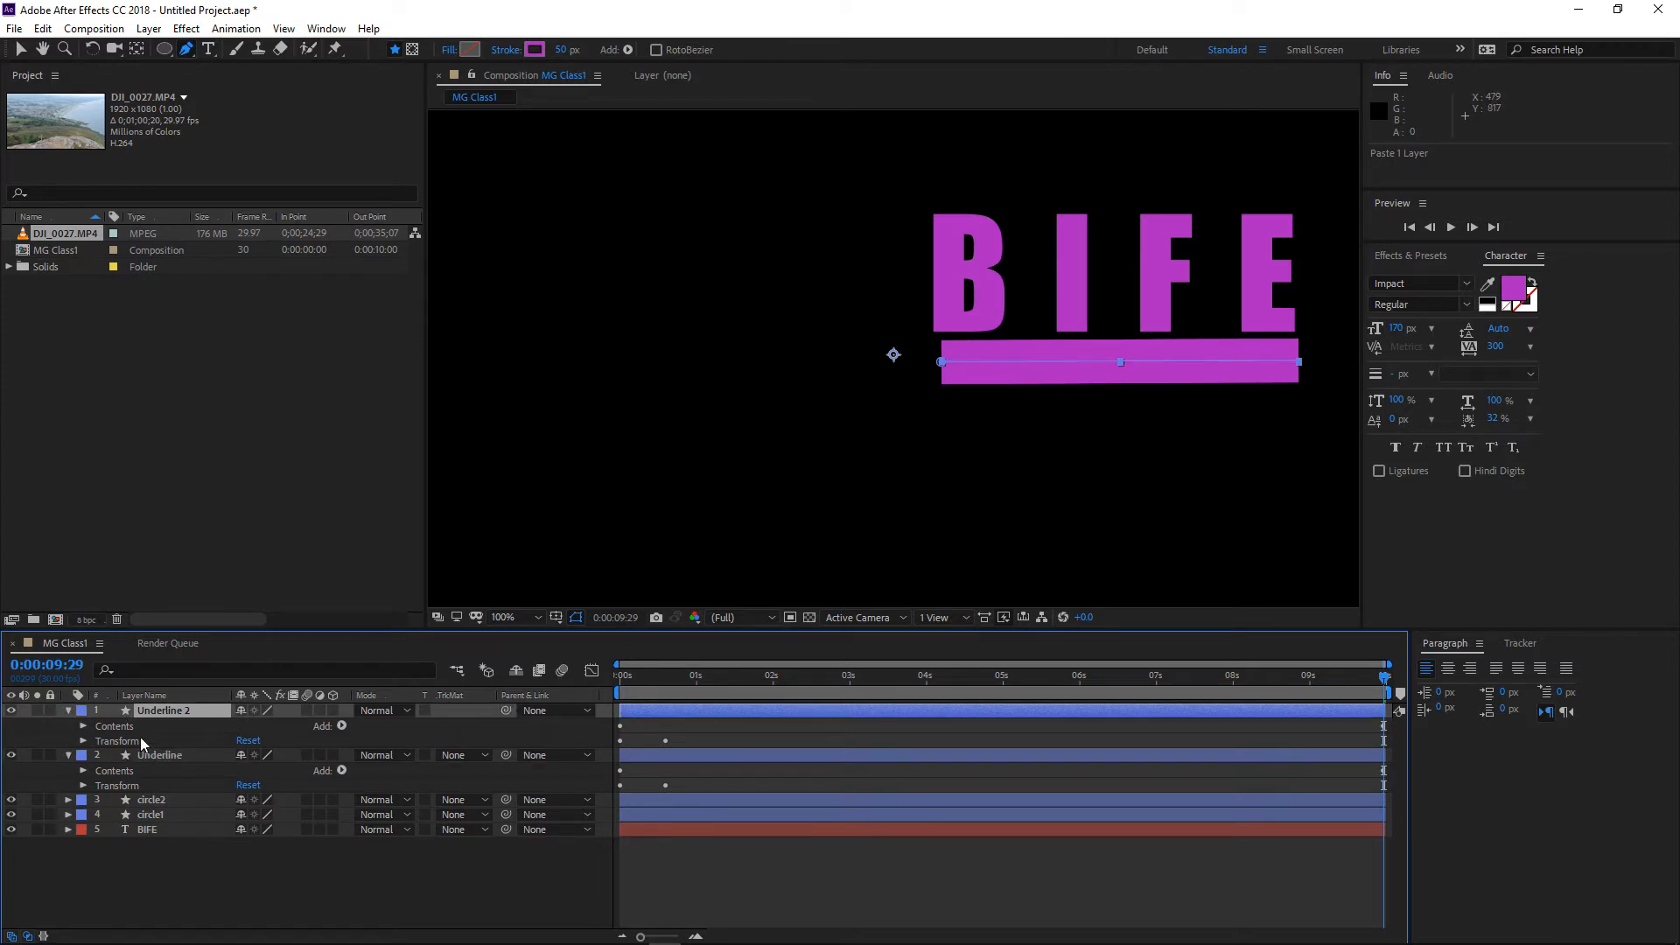
{"action": "left_click", "coordinate": [83, 741]}
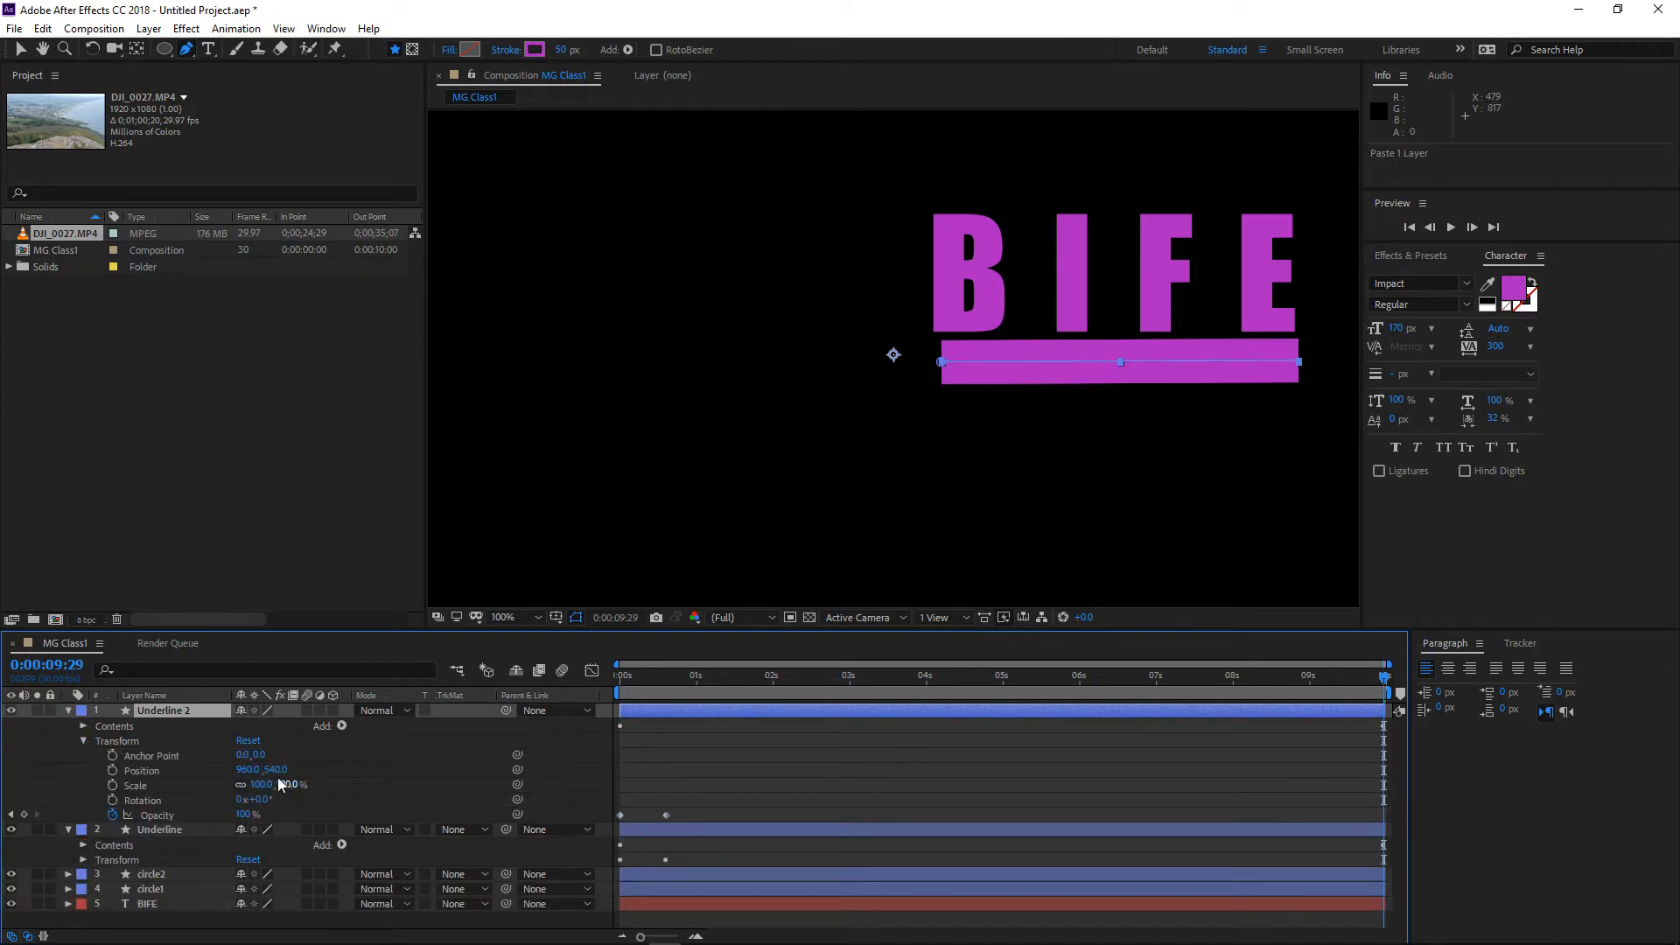
{"action": "left_click", "coordinate": [278, 769]}
{"action": "left_click_drag", "start_coordinate": [278, 769], "coordinate": [344, 767]}
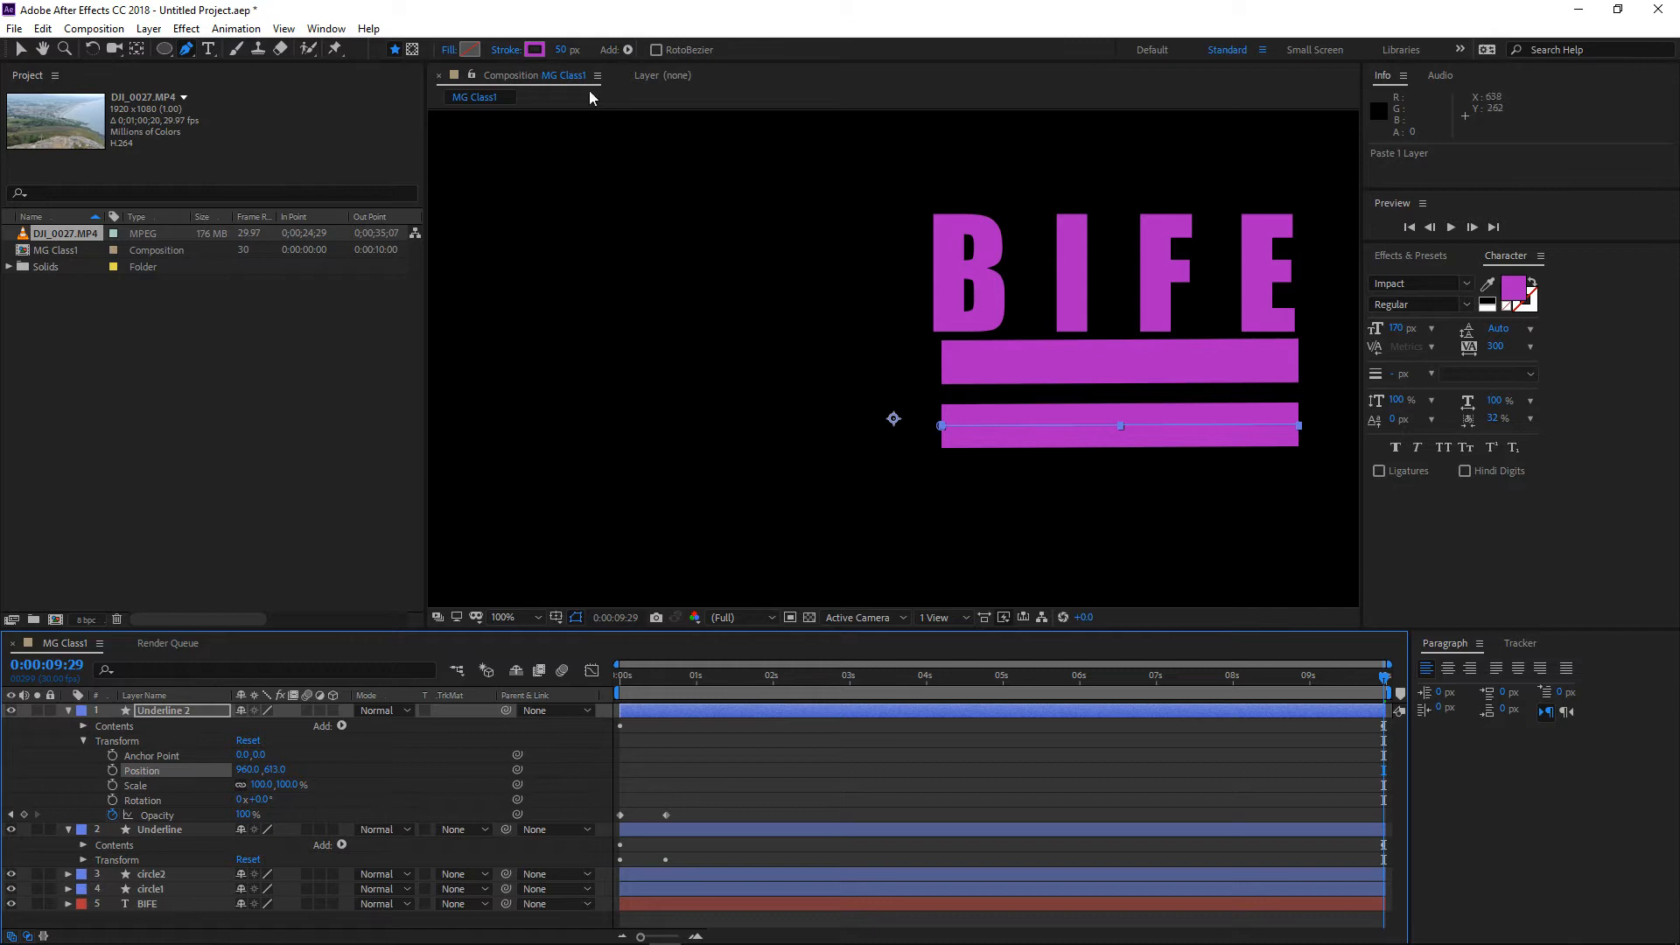
Reduce the Underline 2 stroke width to 37 px, keeping its purple color, and collapse the layer's properties
{"action": "left_click", "coordinate": [538, 55]}
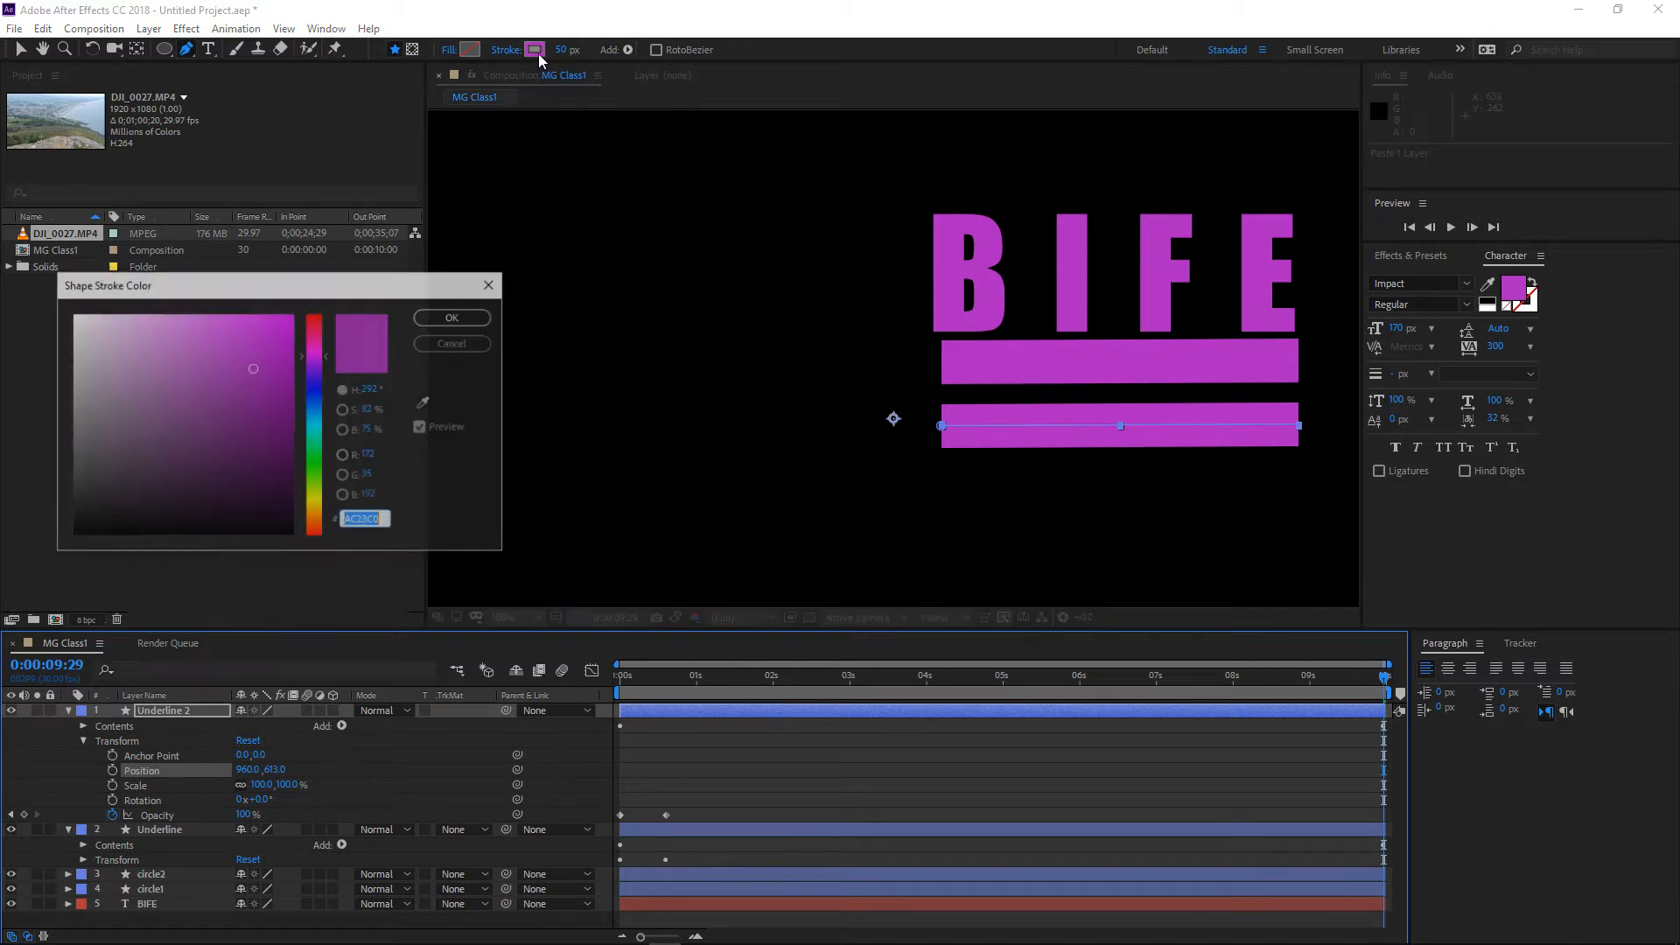
{"action": "left_click", "coordinate": [436, 343]}
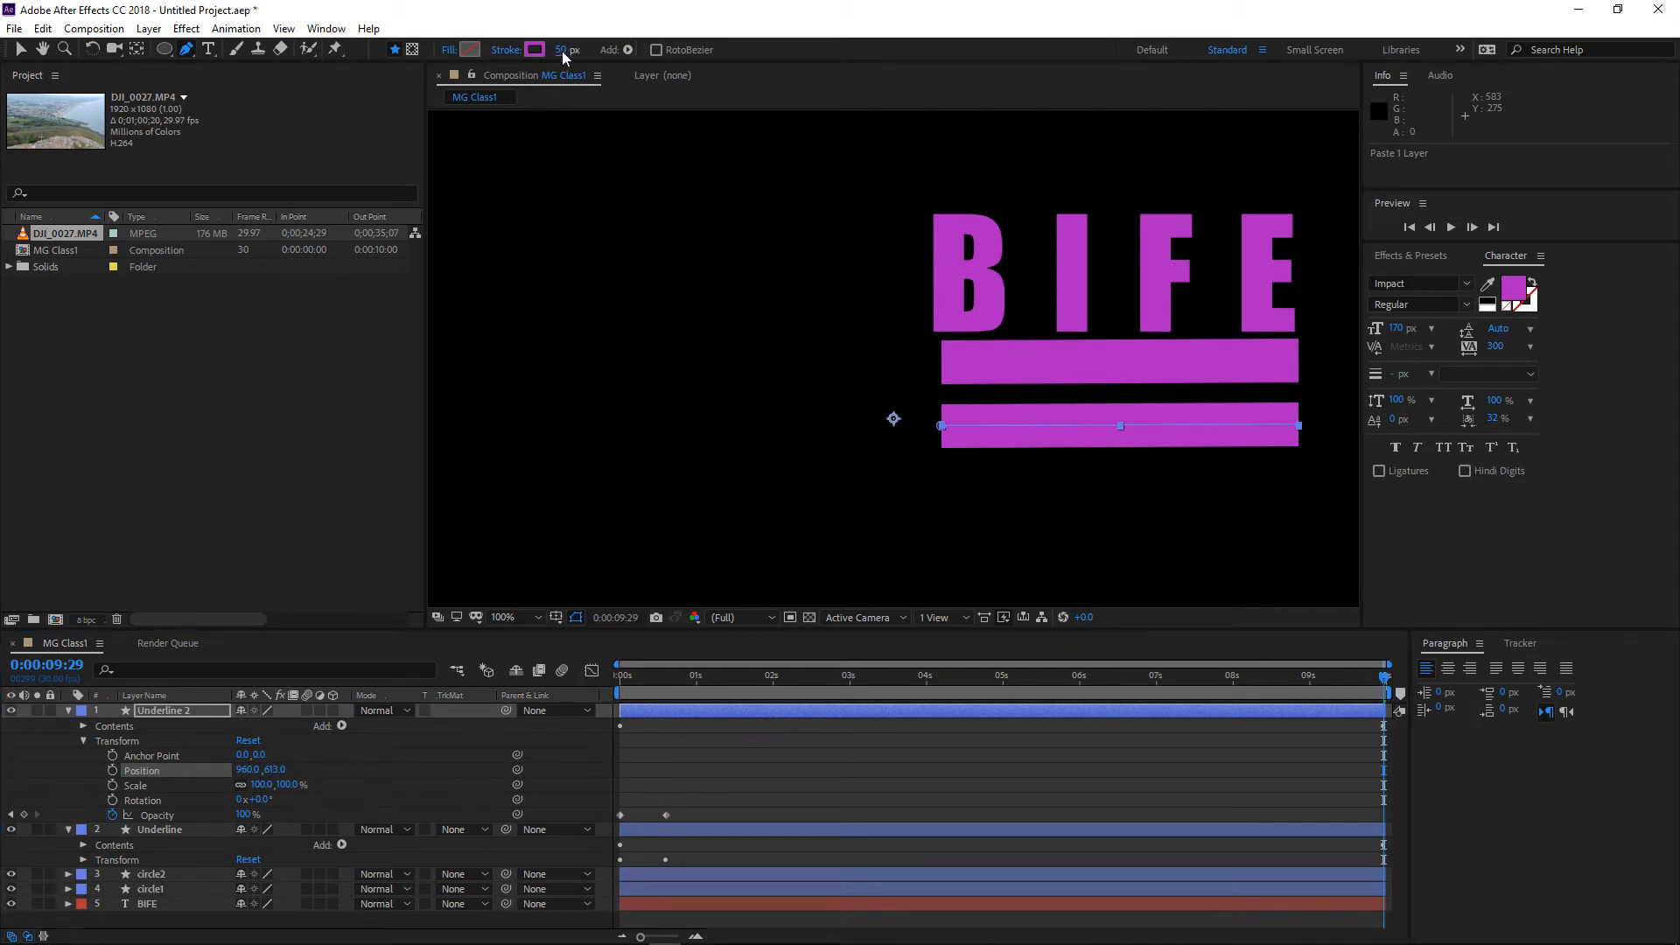
{"action": "left_click_drag", "start_coordinate": [561, 51], "coordinate": [548, 50]}
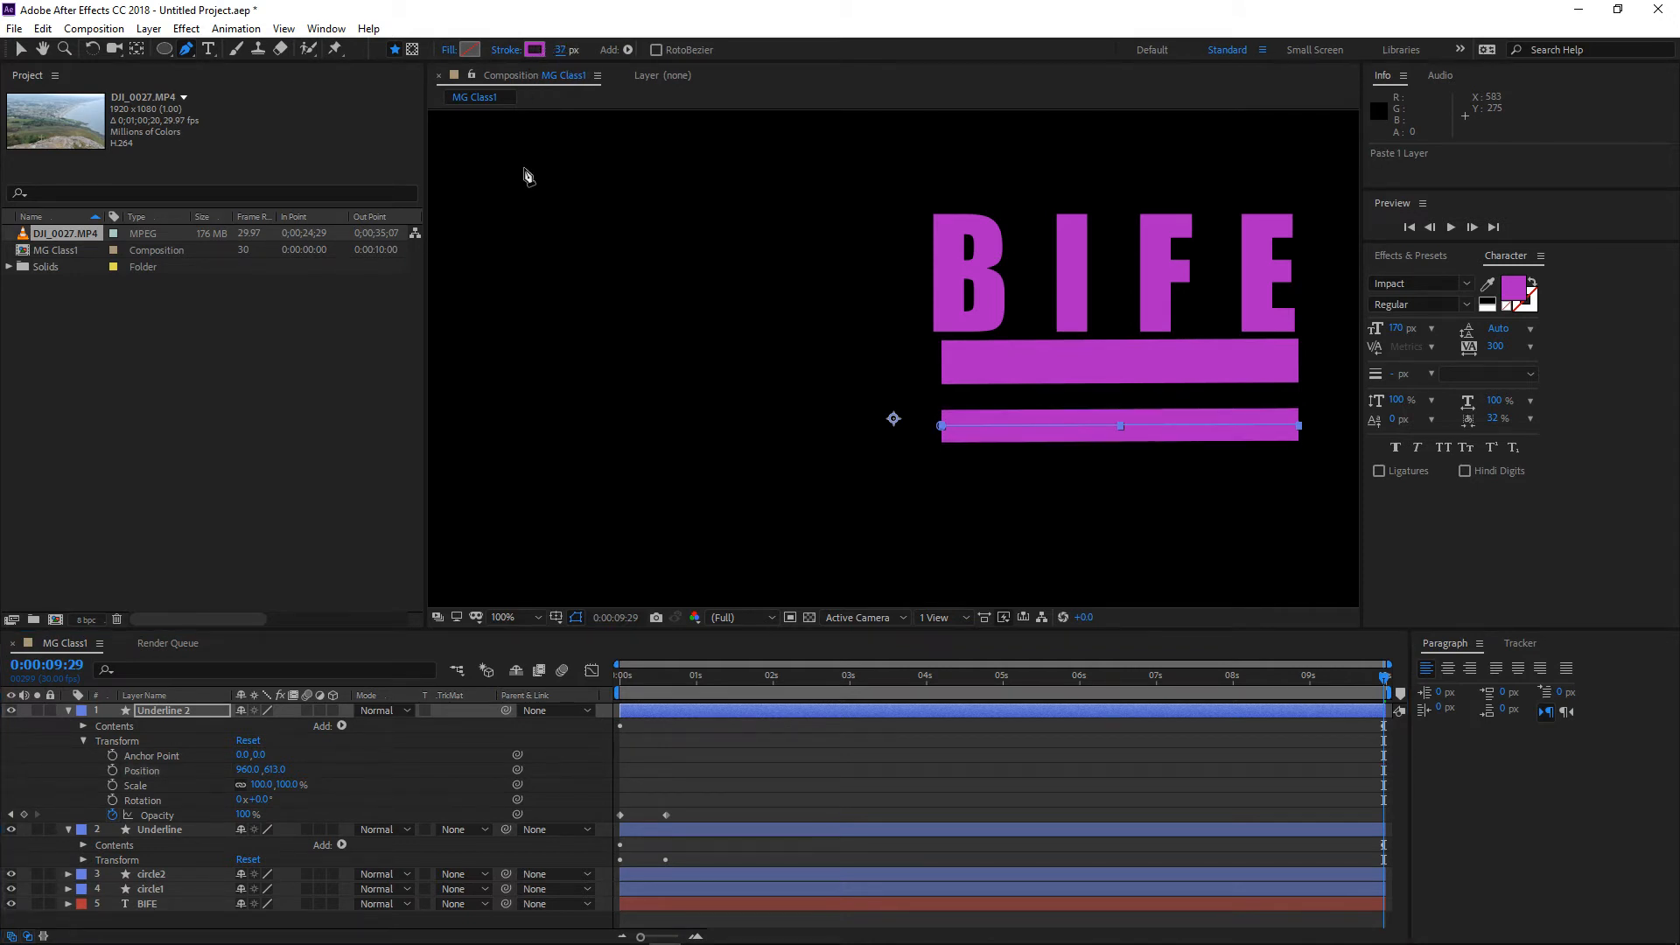
{"action": "left_click", "coordinate": [68, 711]}
Copy and paste the Underline 2 layer to make a third underline
{"action": "right_click", "coordinate": [207, 708]}
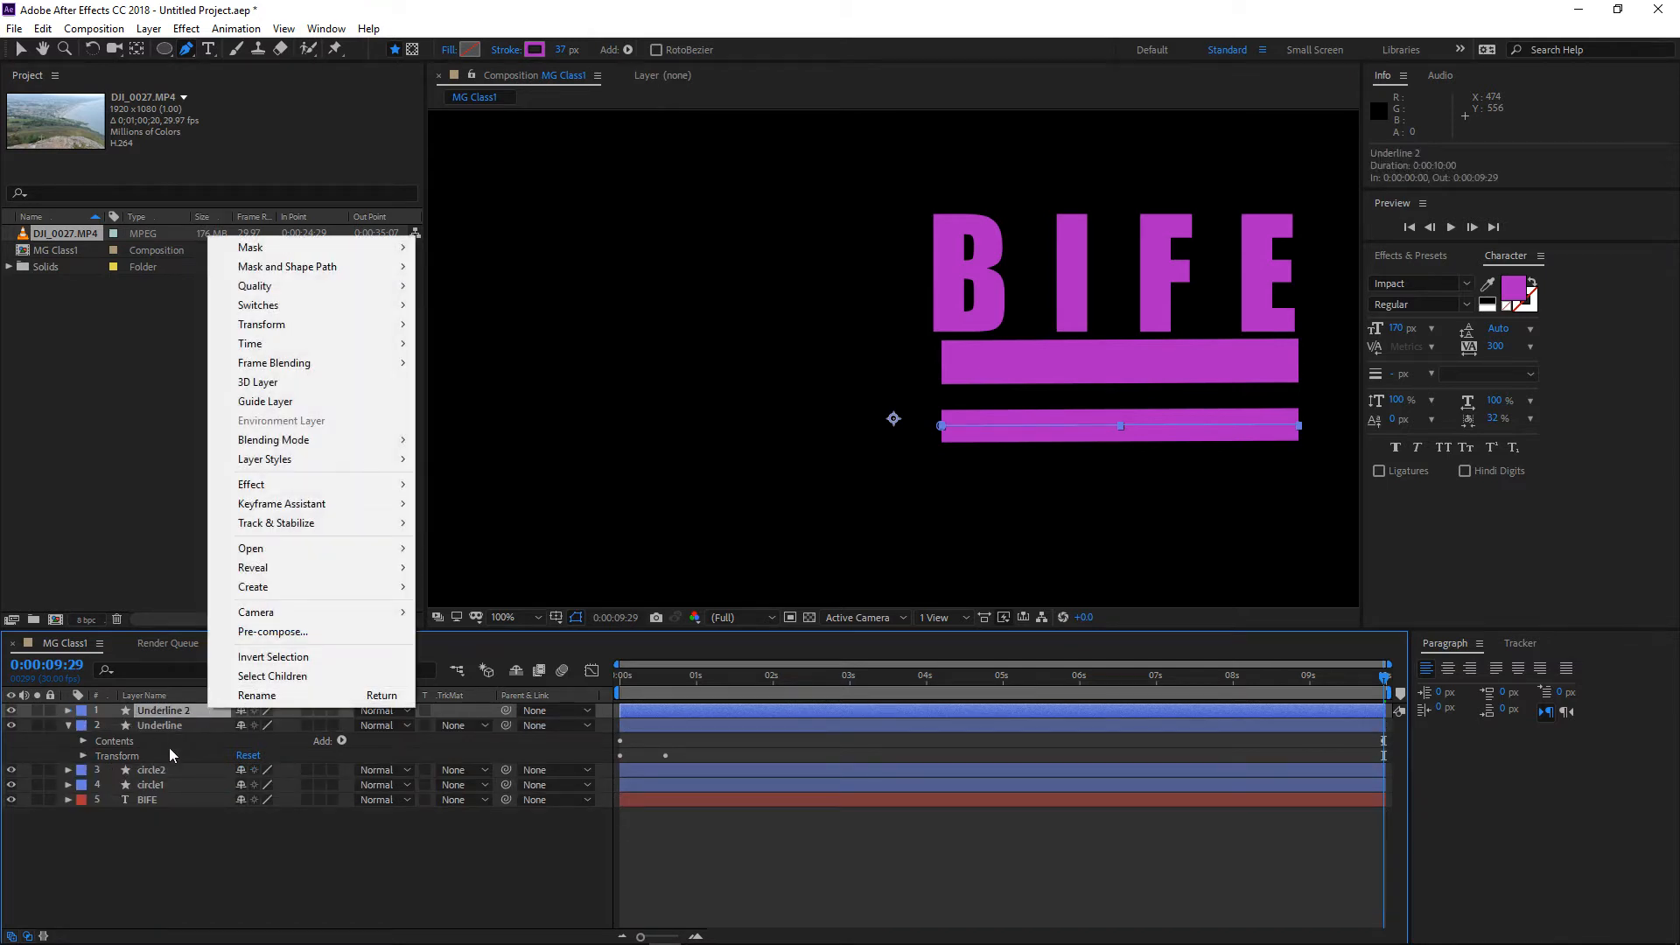
{"action": "left_click", "coordinate": [195, 761]}
{"action": "left_click", "coordinate": [181, 708]}
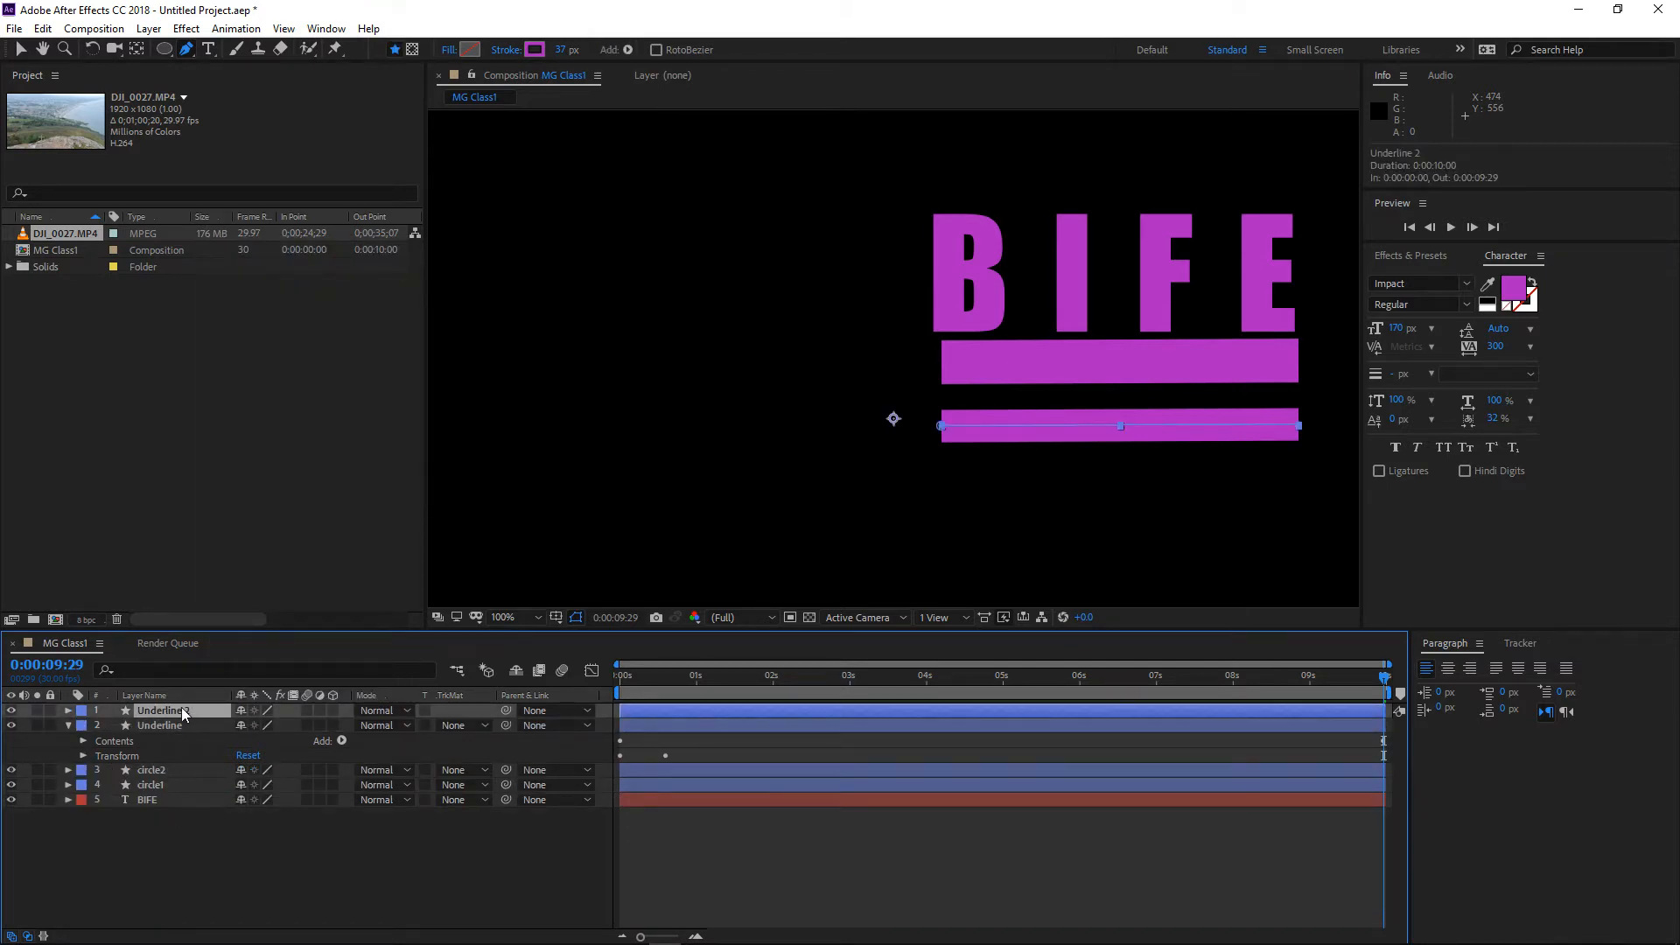
{"action": "key", "text": "ctrl+c"}
{"action": "key", "text": "ctrl+v"}
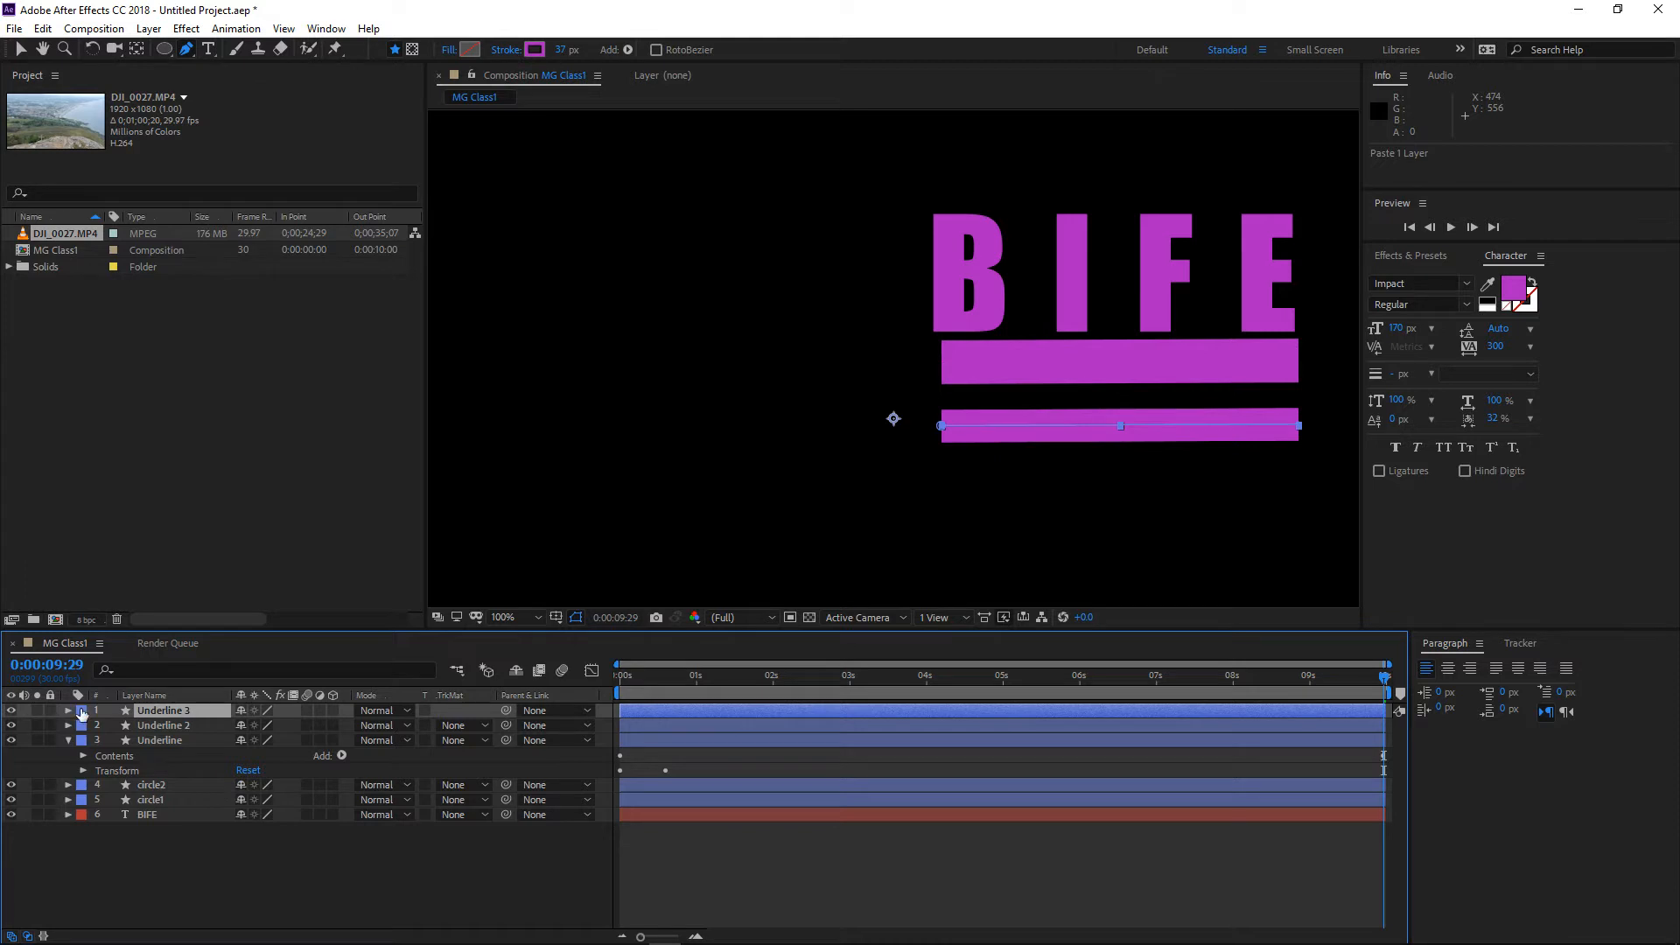
Set the Underline 3 layer's Y position to 675 and its stroke width to 22 px
{"action": "left_click", "coordinate": [68, 712]}
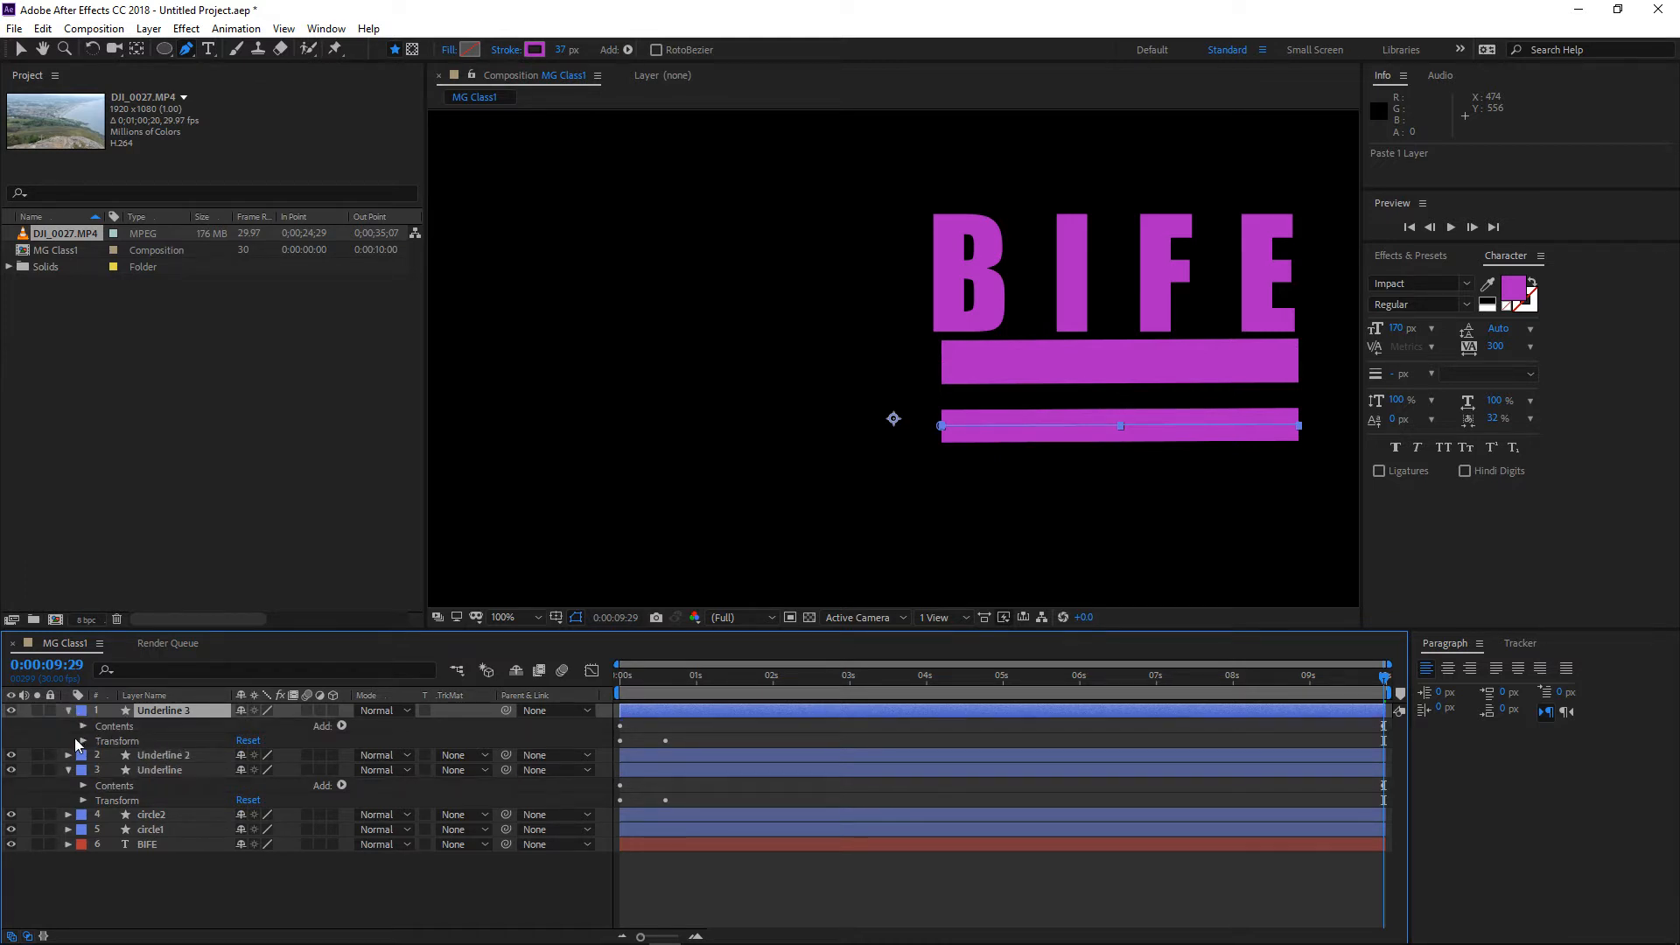
{"action": "left_click", "coordinate": [83, 742]}
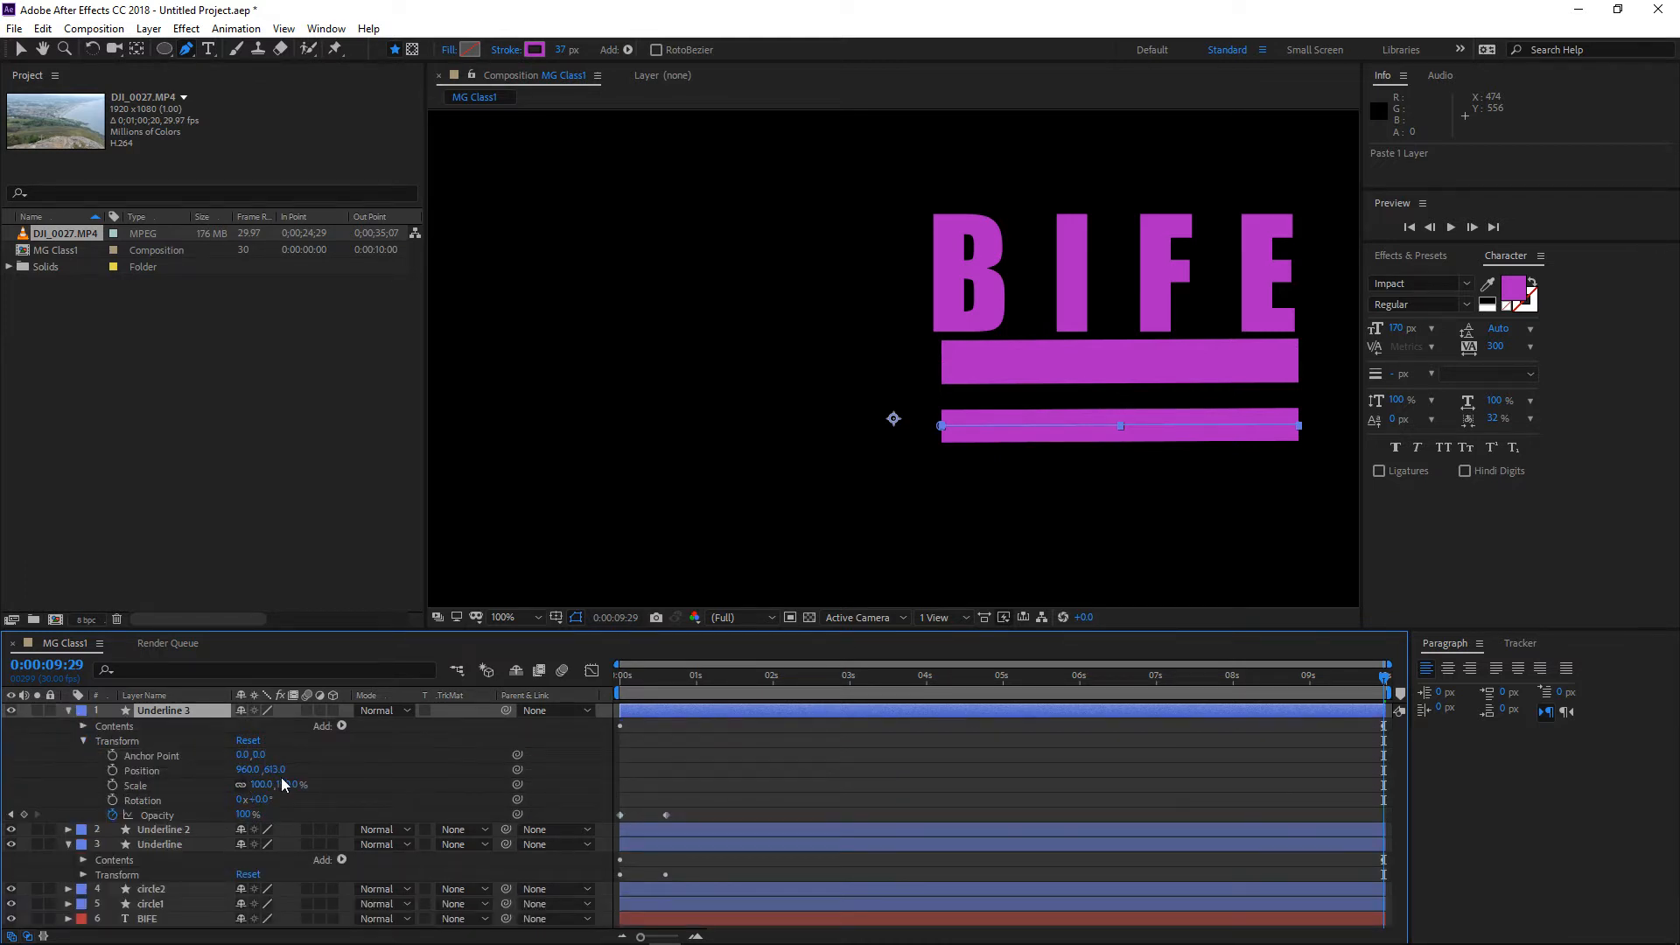
{"action": "left_click_drag", "start_coordinate": [277, 770], "coordinate": [341, 770]}
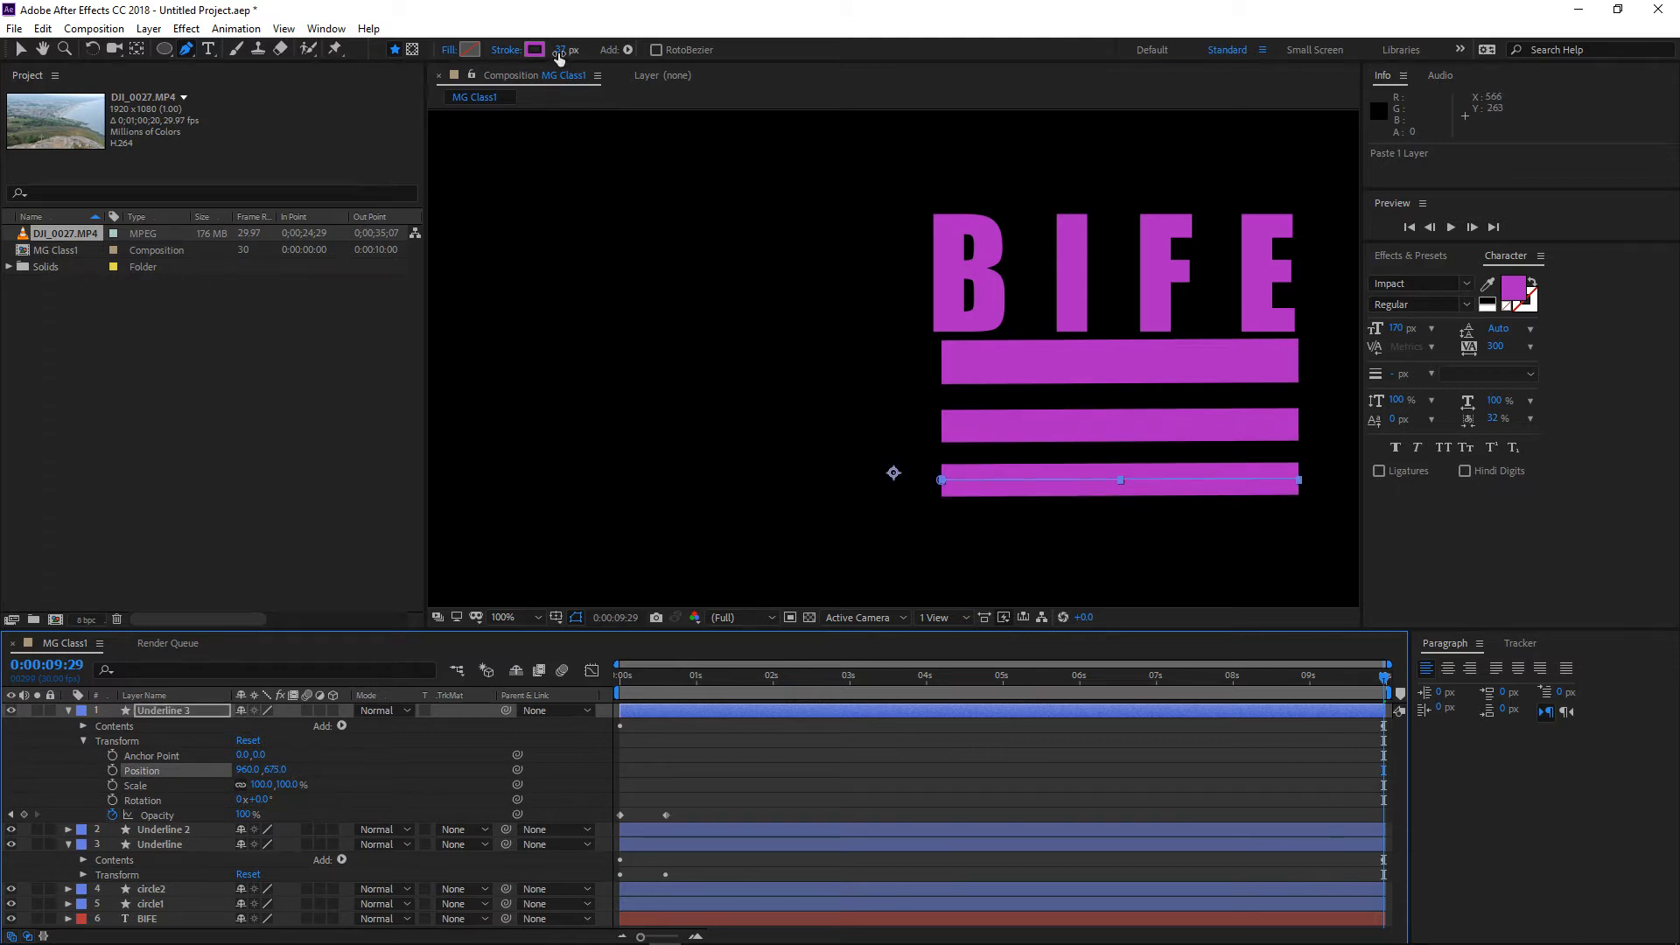
{"action": "left_click_drag", "start_coordinate": [561, 50], "coordinate": [551, 50]}
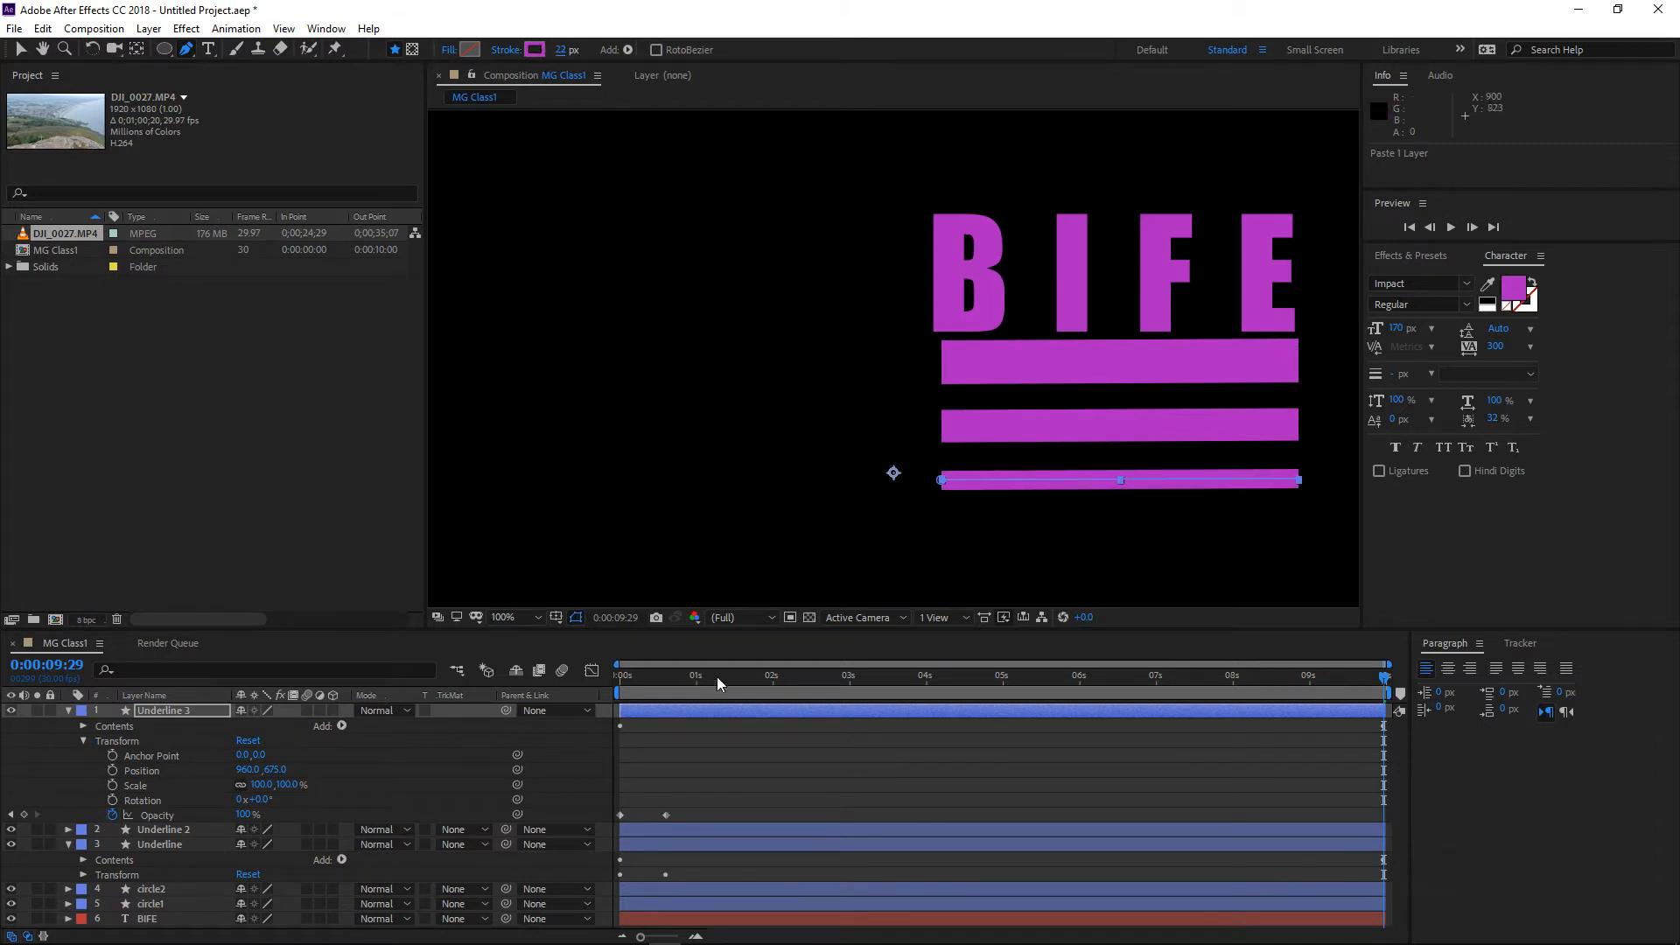
Return the current time to 0:00:00:00 and collapse the properties of the Underline 3 and Underline layers
{"action": "left_click_drag", "start_coordinate": [687, 681], "coordinate": [349, 610]}
{"action": "scroll", "coordinate": [660, 316], "scroll_direction": "down", "scroll_amount": 2}
{"action": "scroll", "coordinate": [644, 308], "scroll_direction": "up", "scroll_amount": 1}
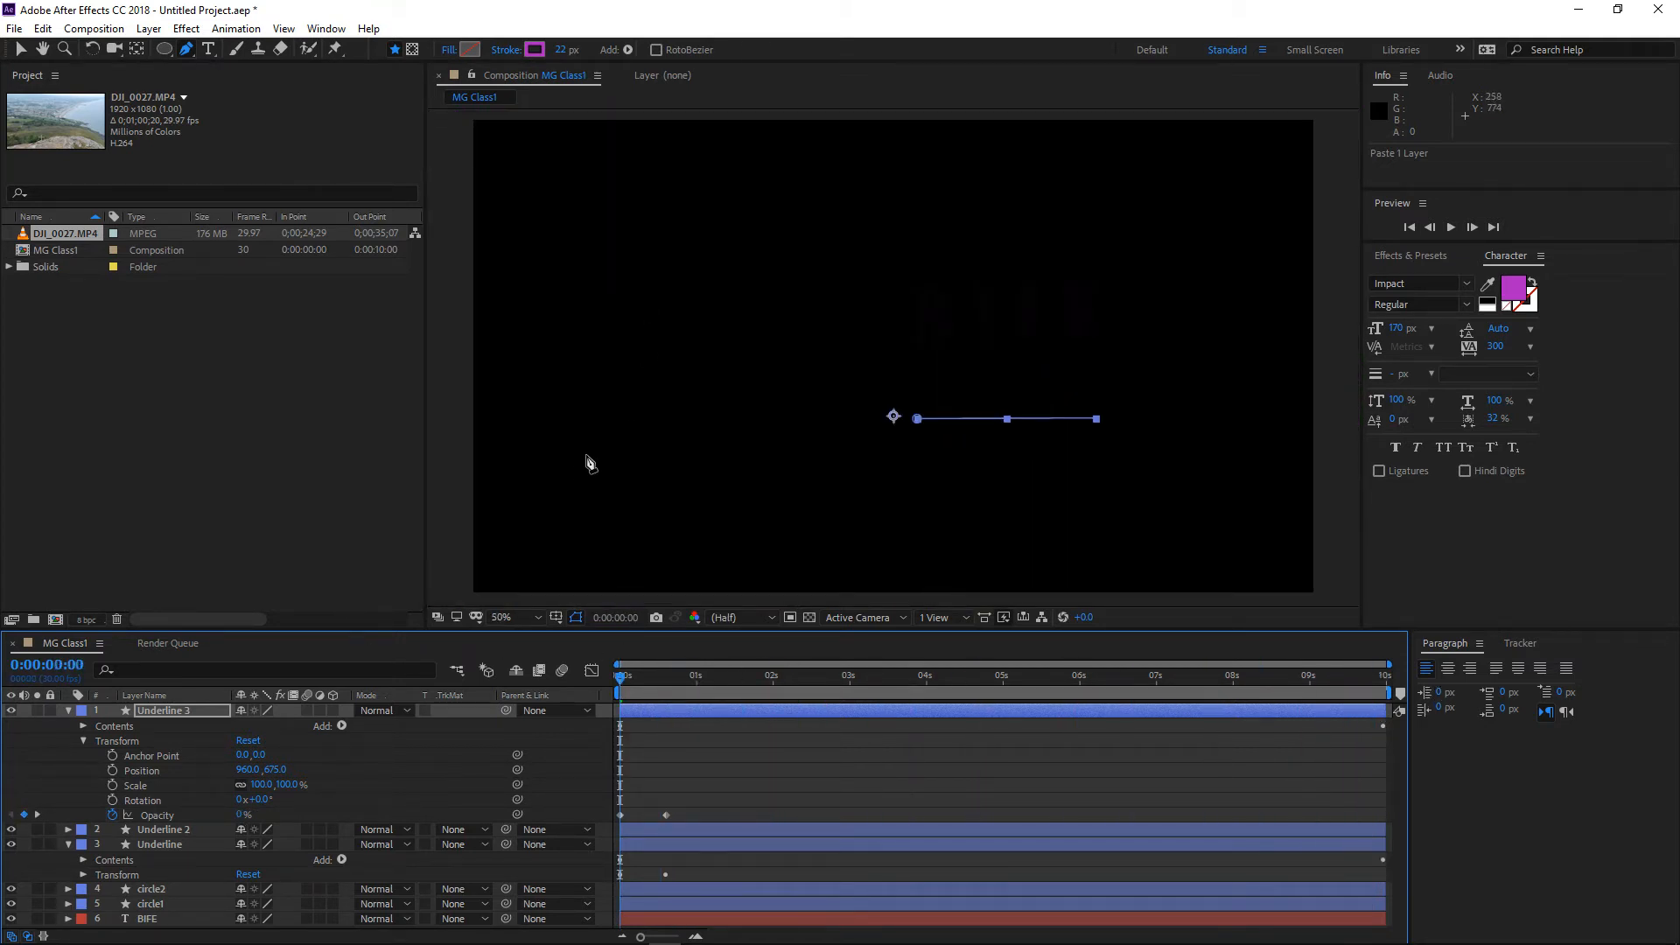
{"action": "scroll", "coordinate": [595, 450], "scroll_direction": "down", "scroll_amount": 1}
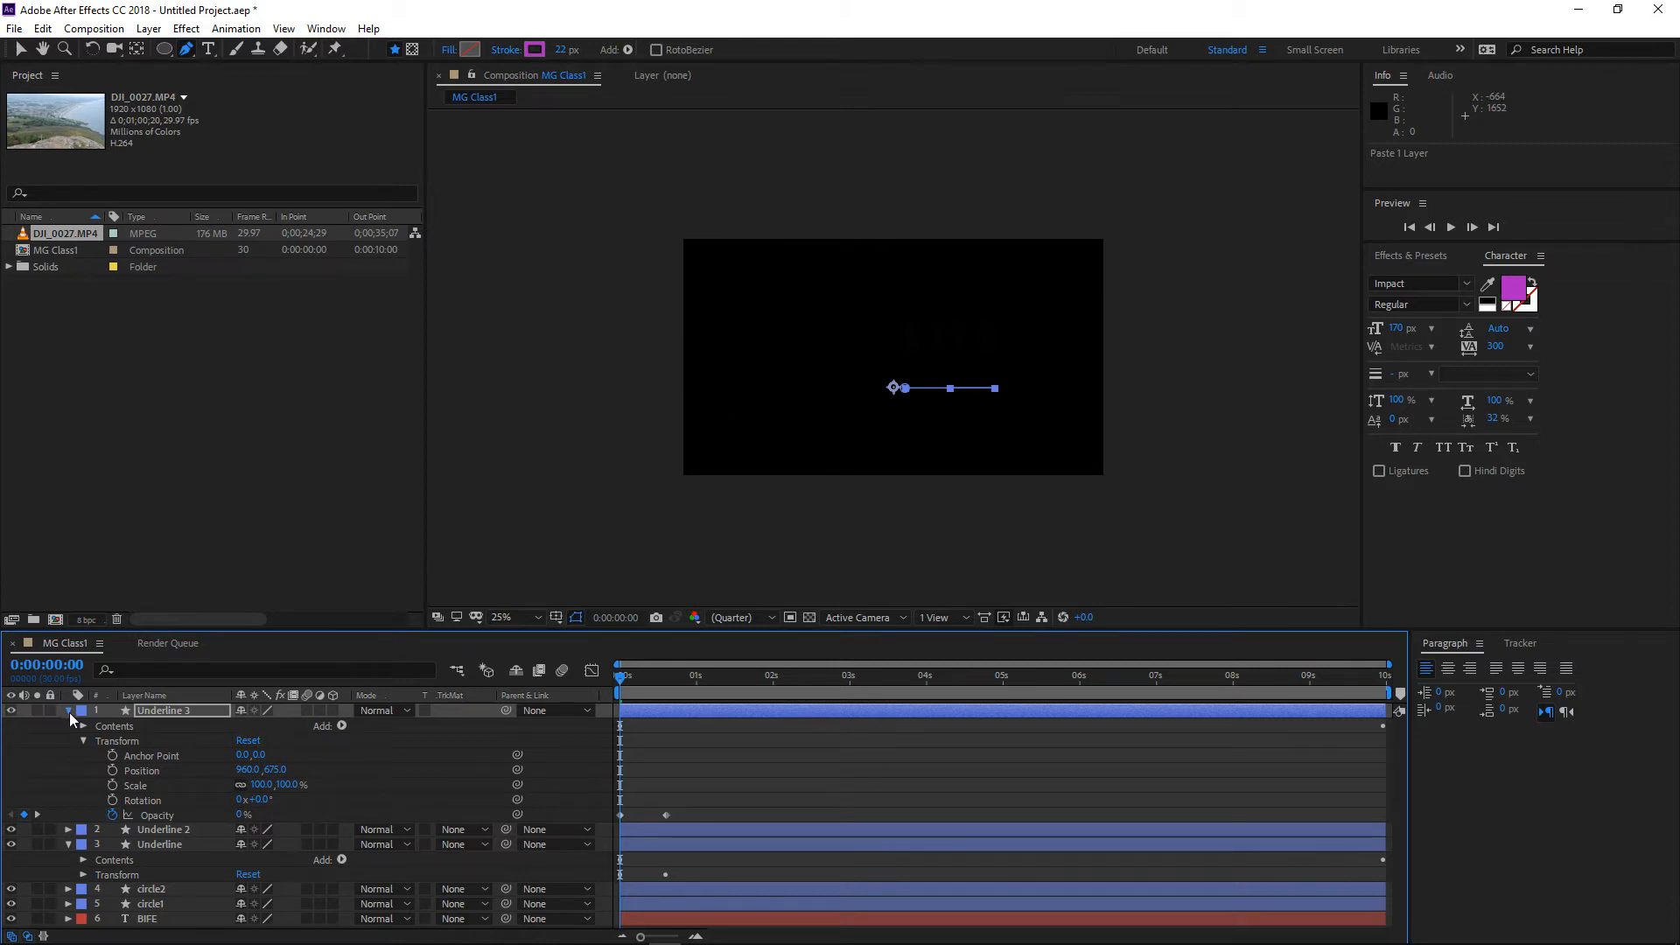
{"action": "left_click", "coordinate": [70, 712]}
{"action": "left_click", "coordinate": [212, 880]}
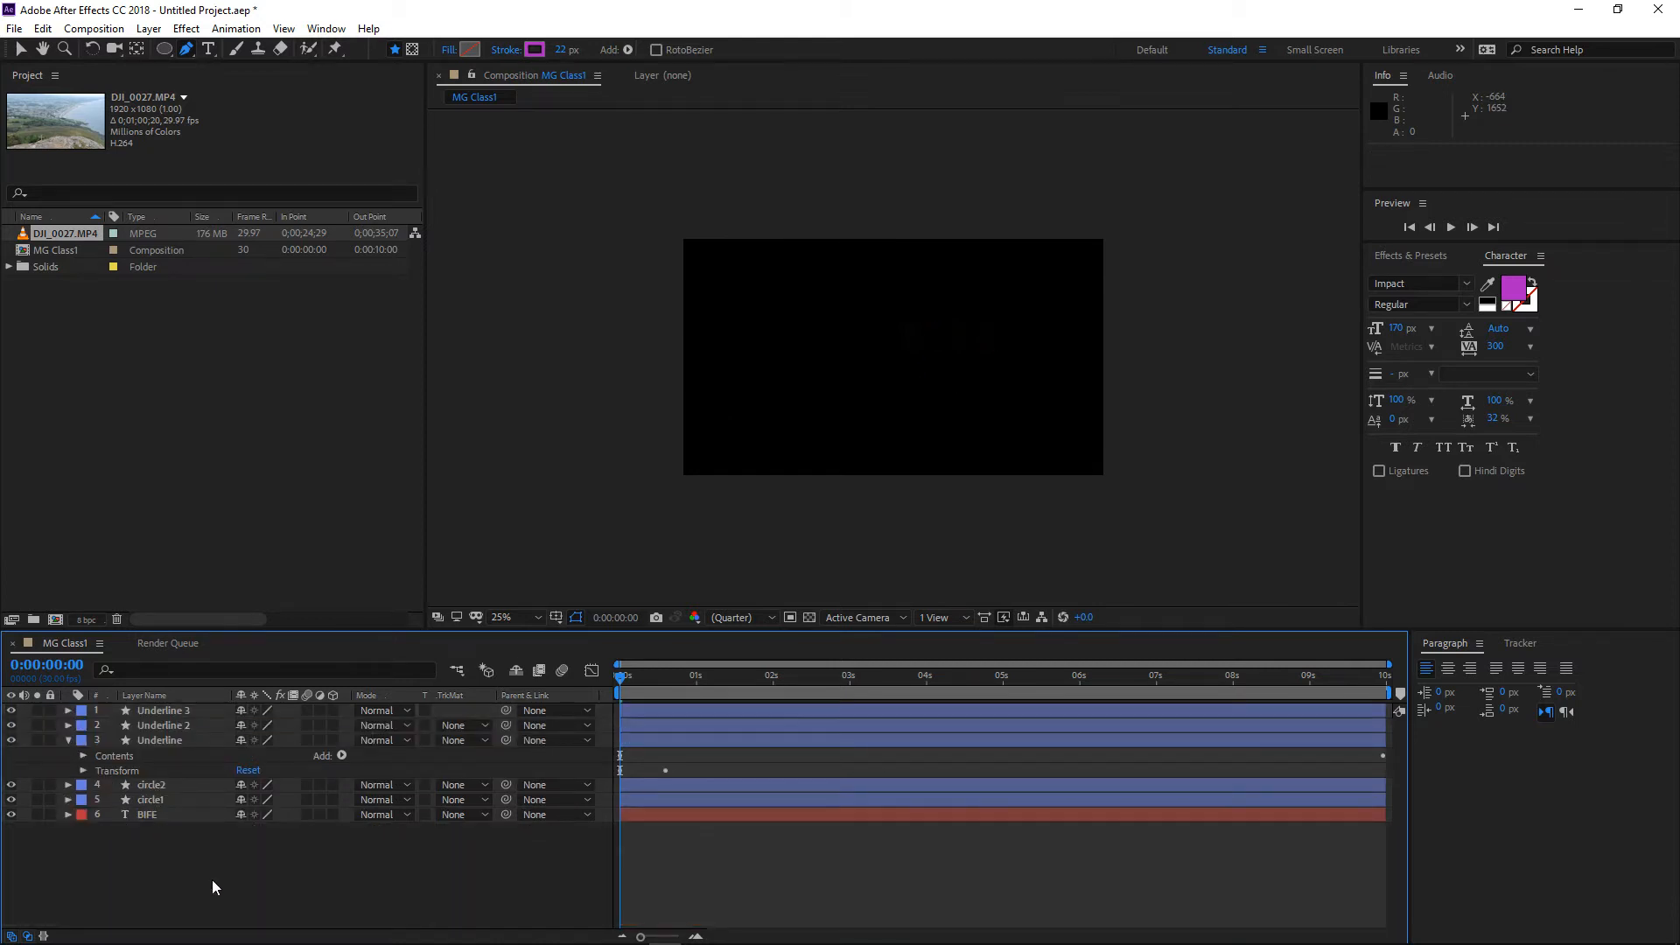
{"action": "left_click", "coordinate": [69, 740]}
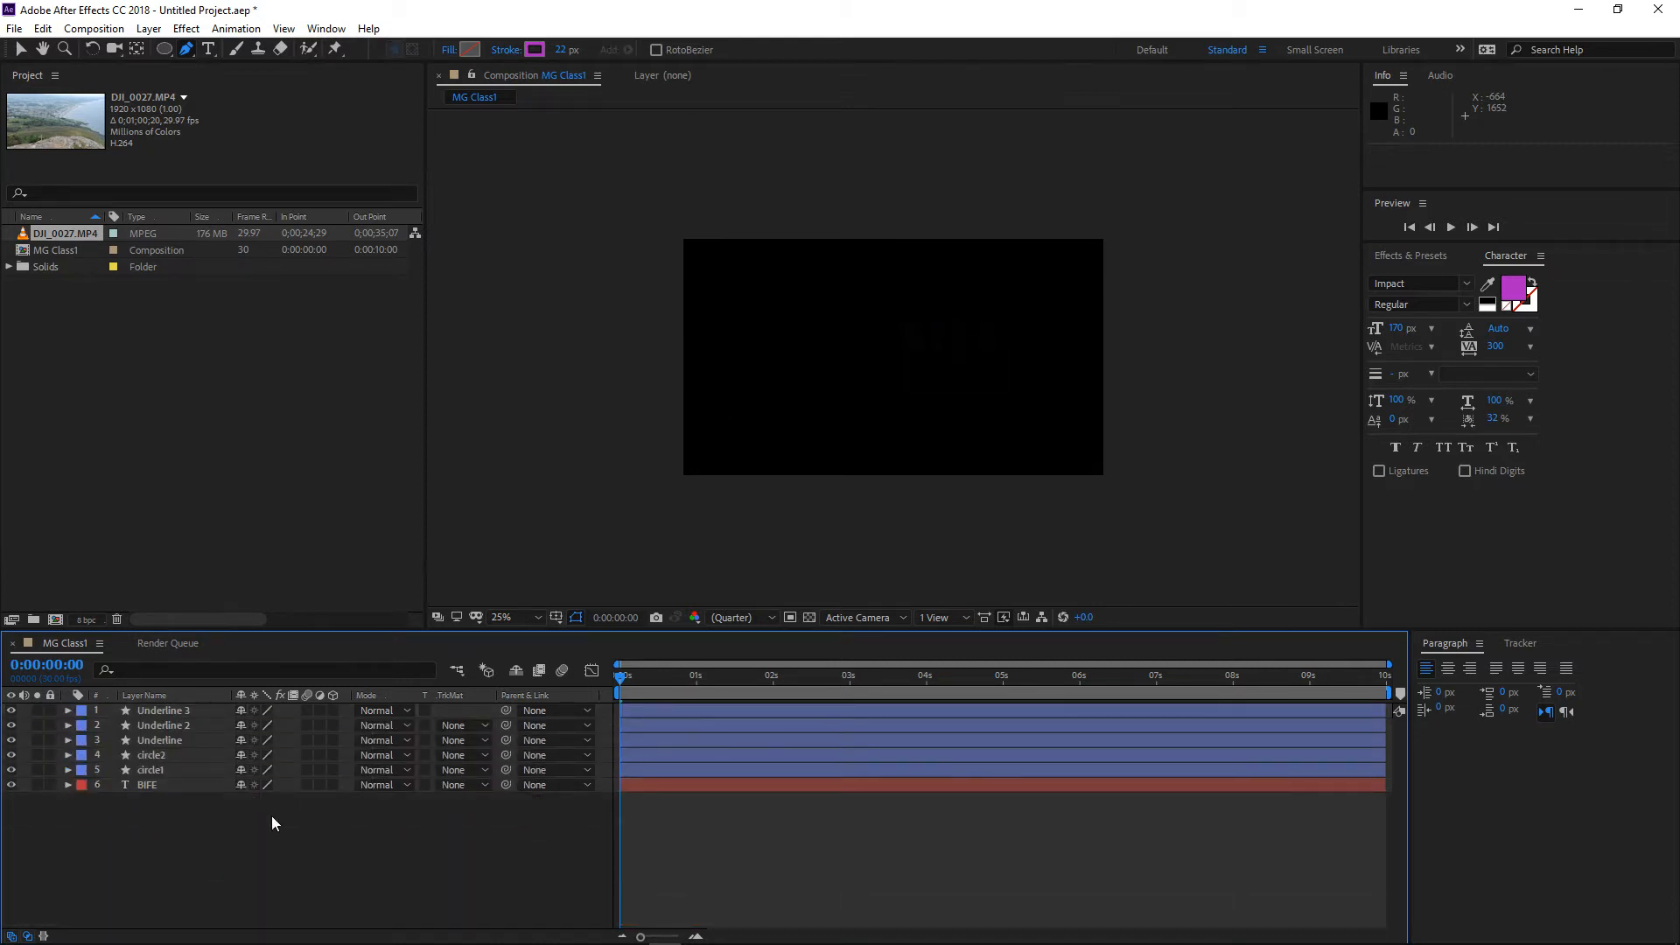
Create a new shape layer in MG Class1 and rename it Pointer
{"action": "right_click", "coordinate": [311, 838]}
{"action": "mouse_move", "coordinate": [416, 655]}
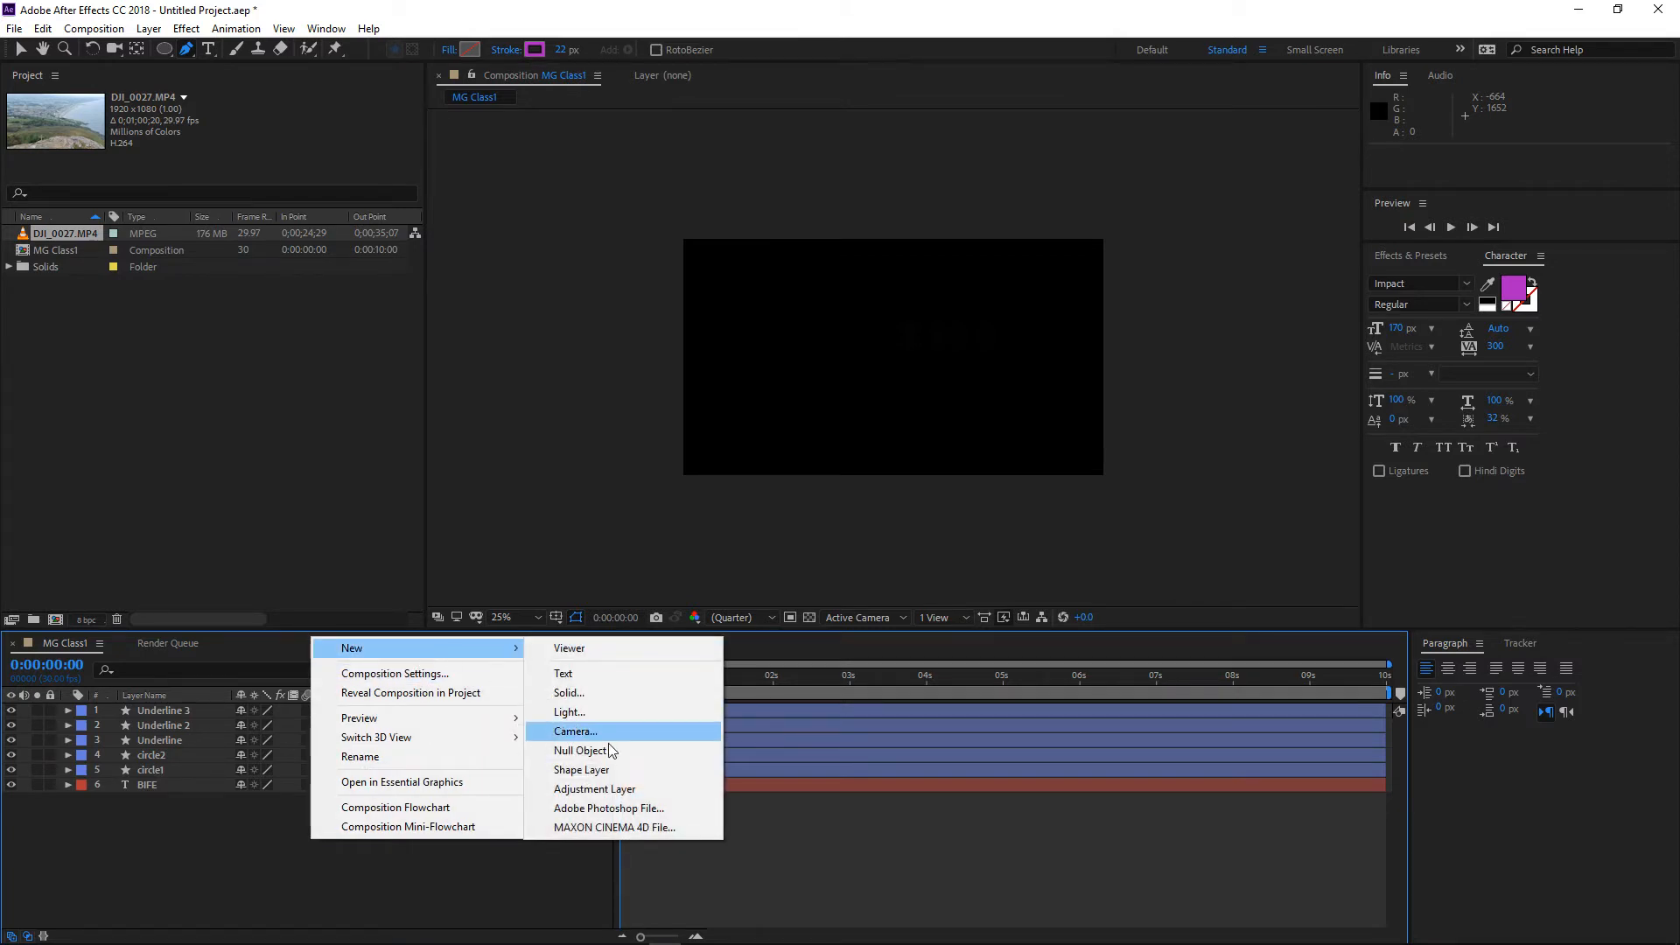
{"action": "left_click", "coordinate": [596, 770]}
{"action": "right_click", "coordinate": [207, 713]}
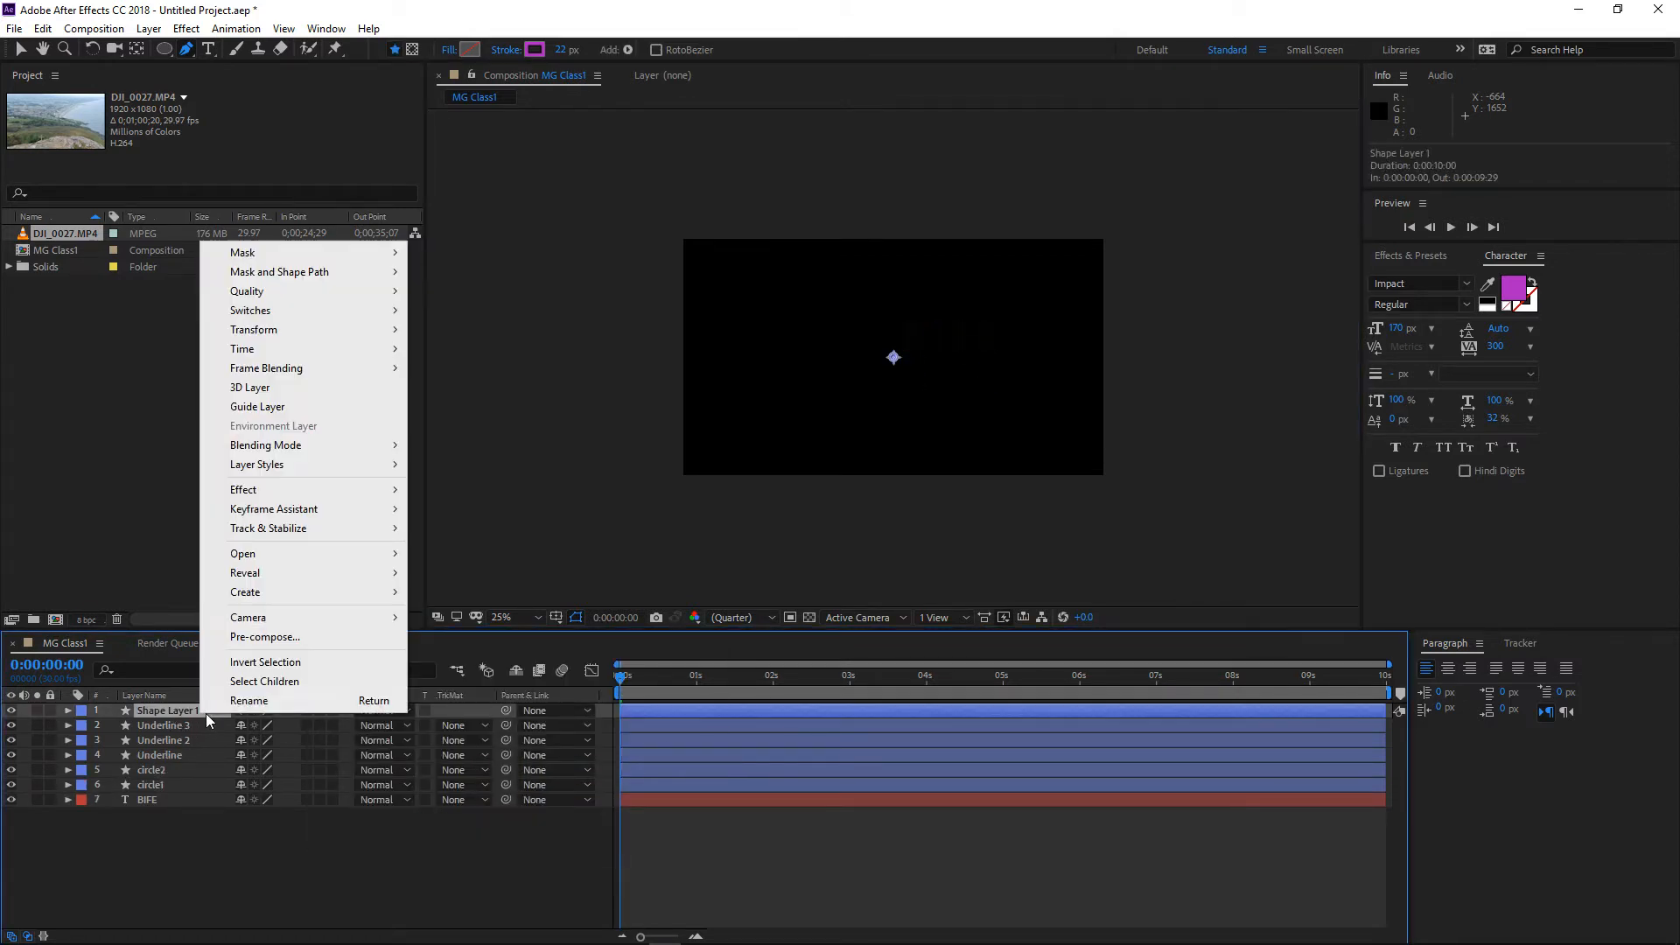
{"action": "left_click", "coordinate": [244, 706]}
{"action": "type", "text": "Pointer"}
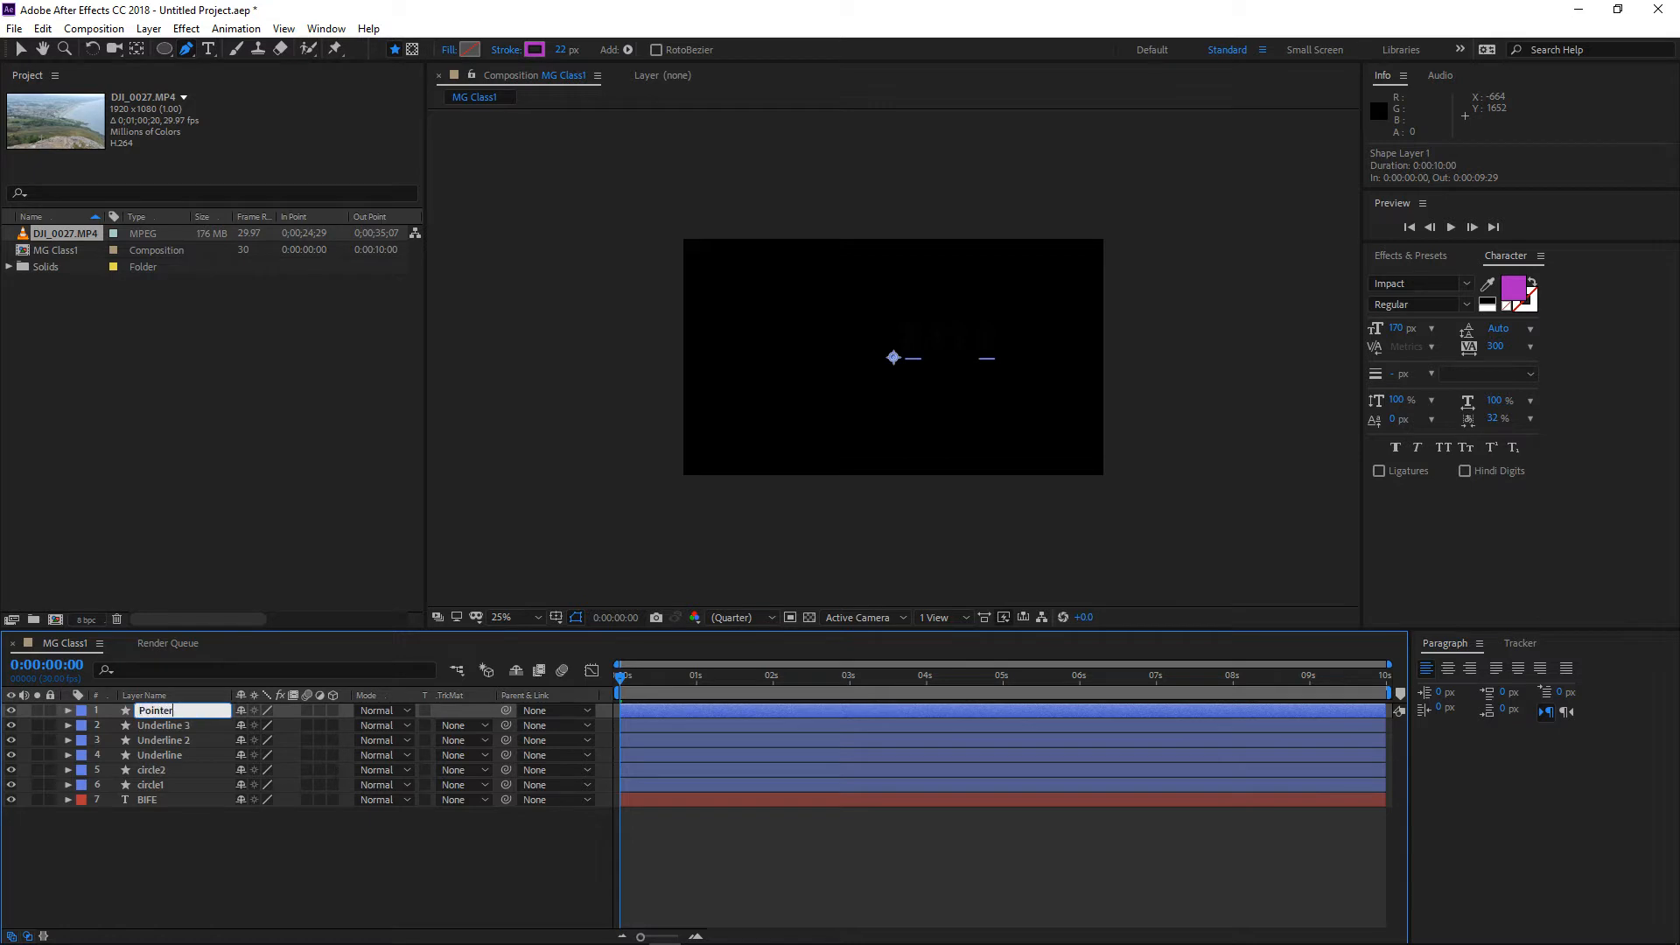
{"action": "key", "text": "Return"}
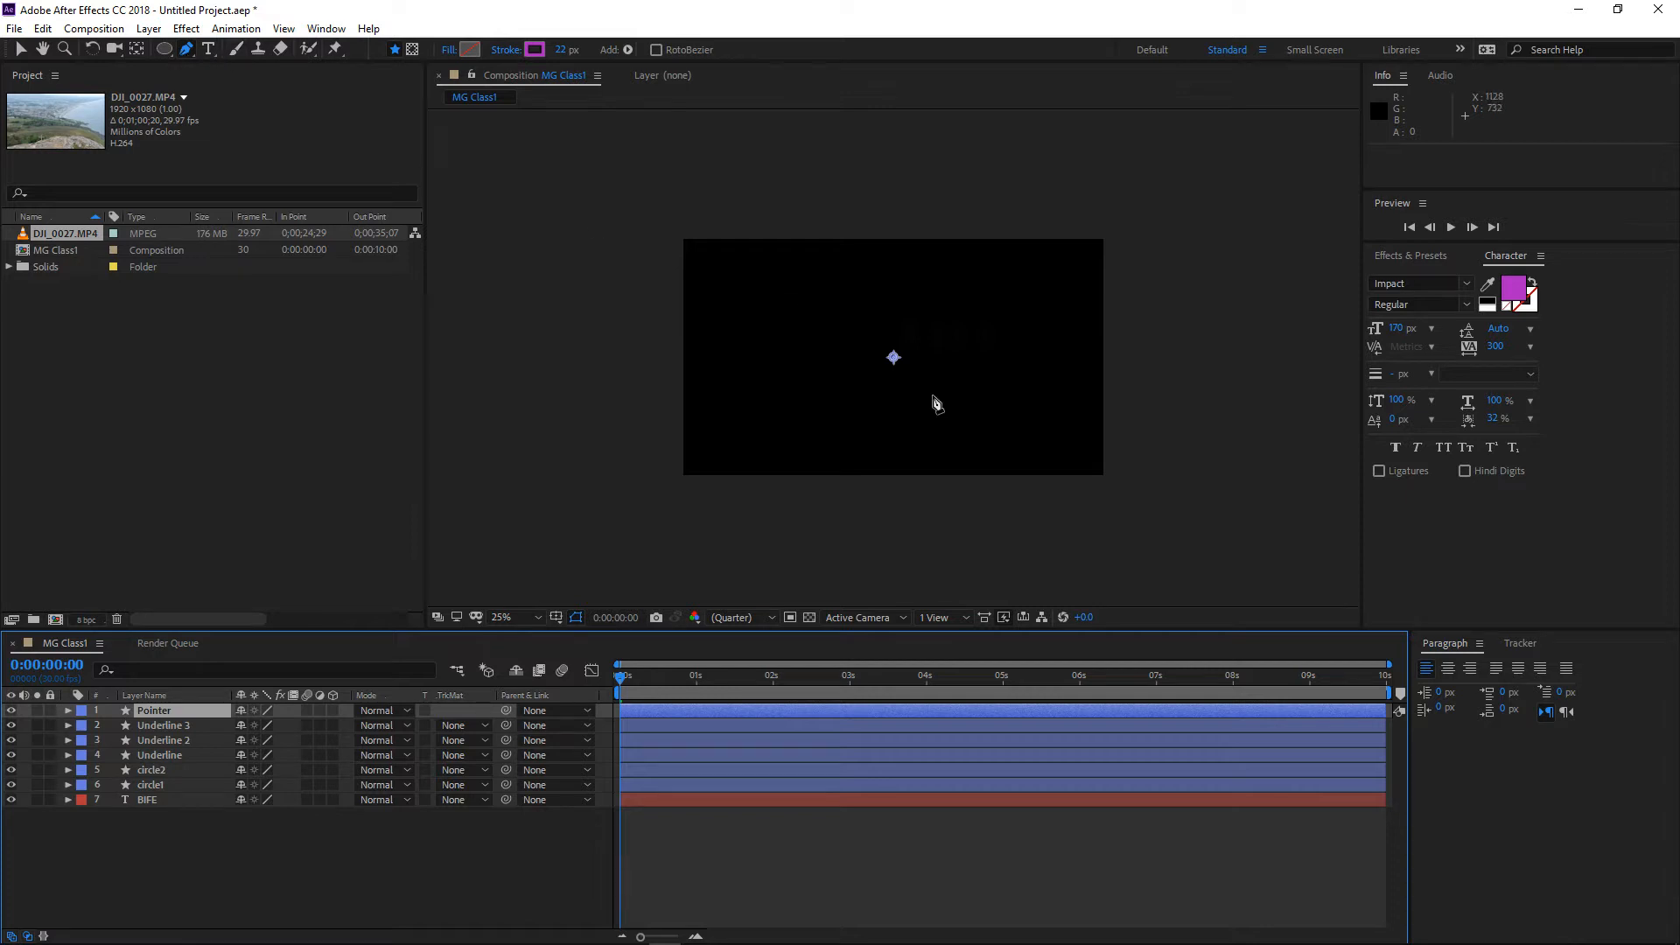
At 0:00:01:10, draw a straight diagonal line on the Pointer layer from the frame's upper-left area to beside the BIFE title
{"action": "left_click_drag", "start_coordinate": [637, 684], "coordinate": [727, 677]}
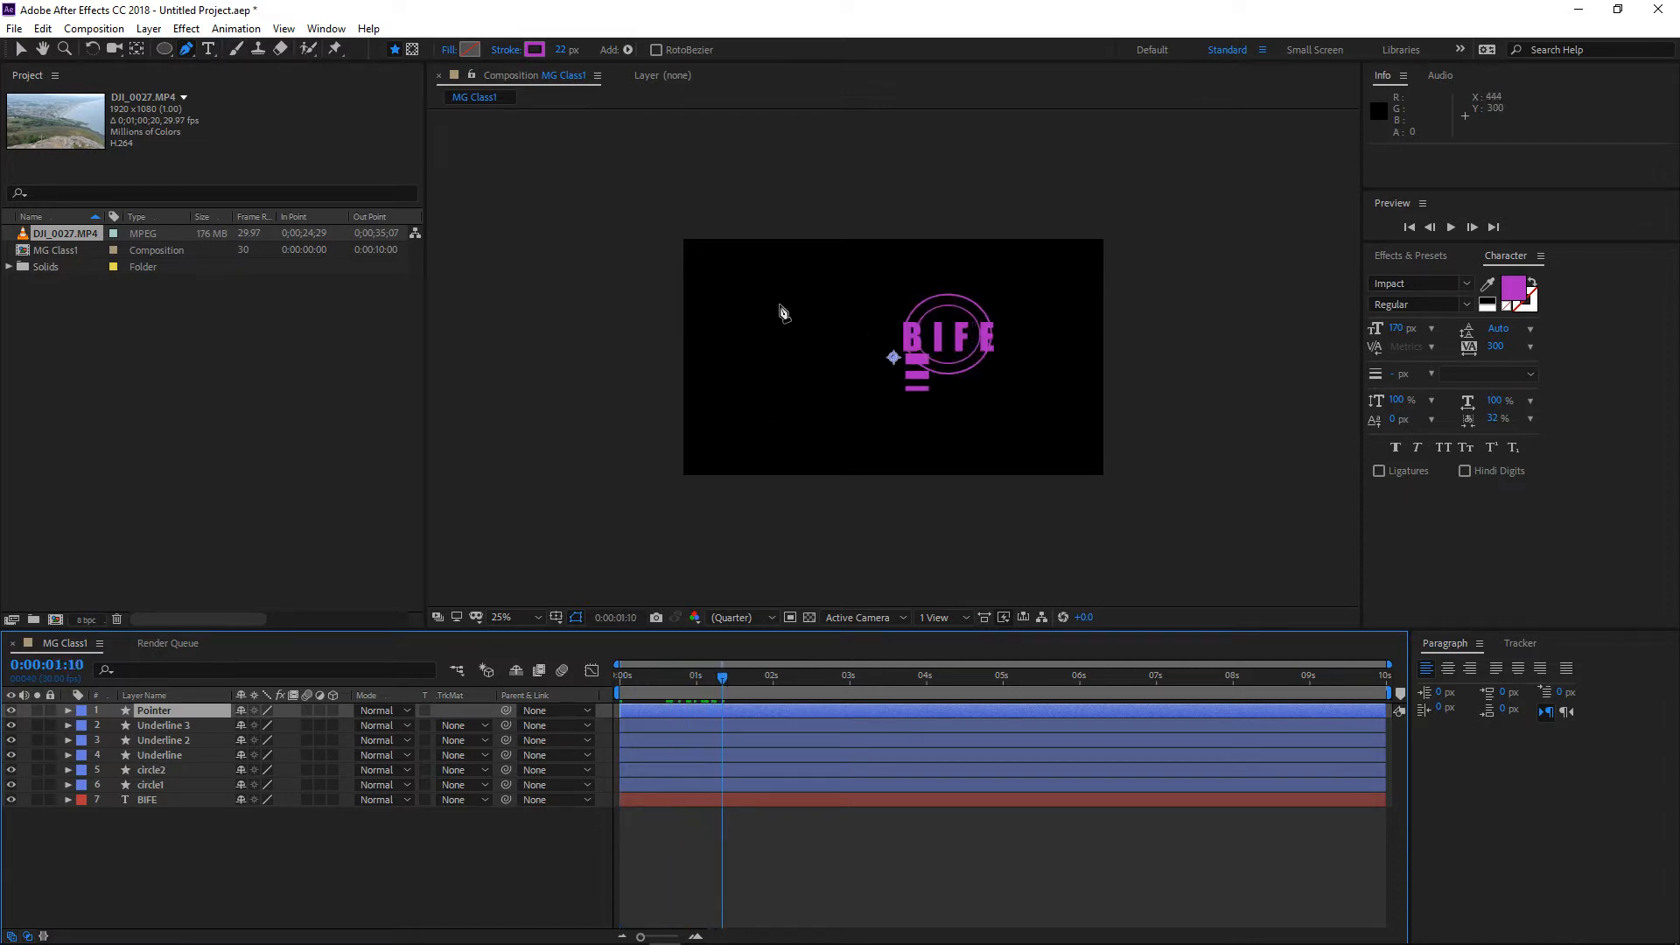
{"action": "left_click", "coordinate": [722, 285]}
{"action": "mouse_move", "coordinate": [738, 300]}
{"action": "left_mouse_down"}
{"action": "mouse_move", "coordinate": [858, 327]}
{"action": "mouse_move", "coordinate": [735, 307]}
{"action": "mouse_move", "coordinate": [750, 294]}
{"action": "left_mouse_up"}
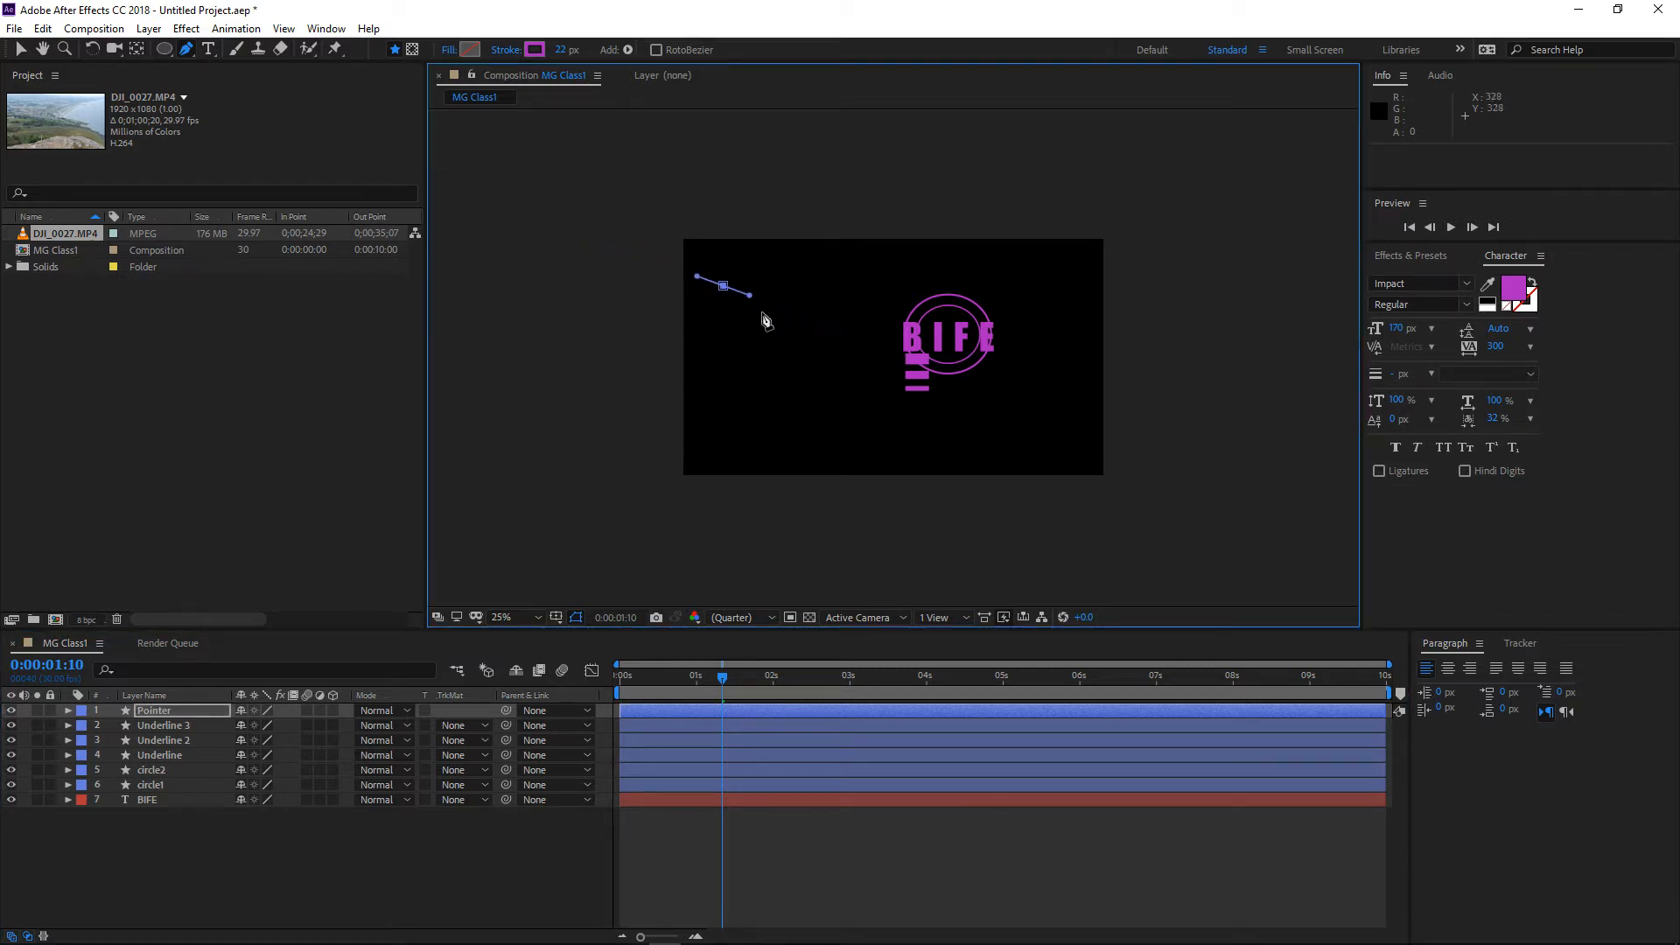
{"action": "left_click", "coordinate": [884, 322]}
{"action": "scroll", "coordinate": [793, 355], "scroll_direction": "up", "scroll_amount": 1}
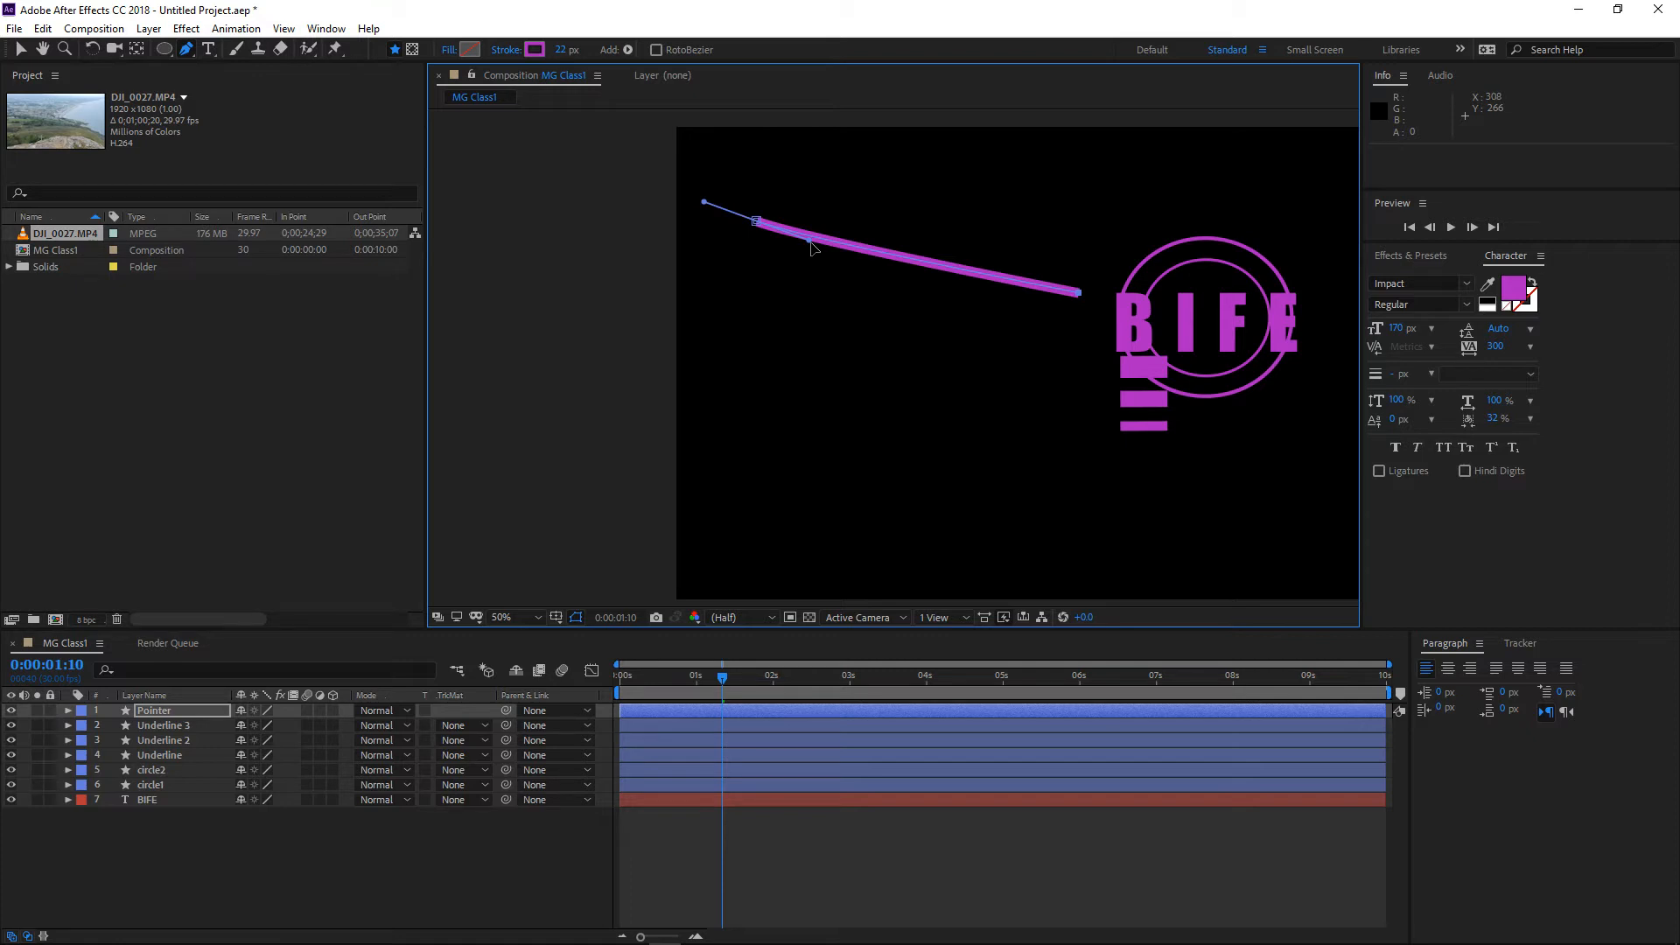
{"action": "left_click_drag", "start_coordinate": [811, 244], "coordinate": [817, 235]}
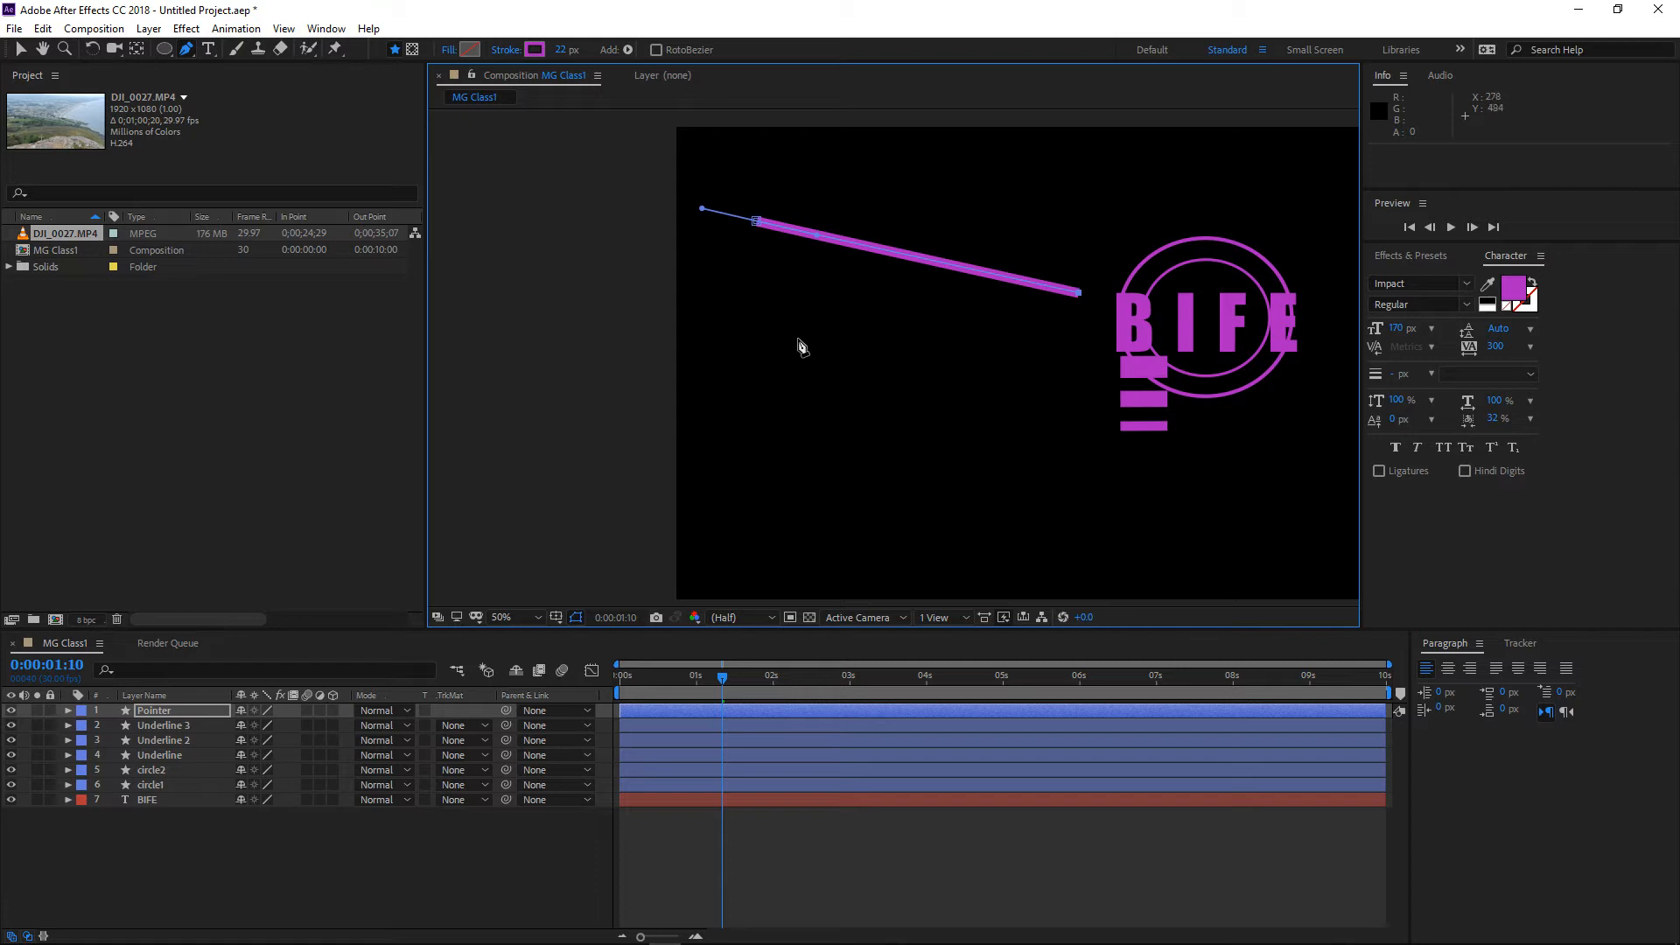
Add Trim Paths to the Pointer layer's shape and expand its properties
{"action": "left_click", "coordinate": [69, 711]}
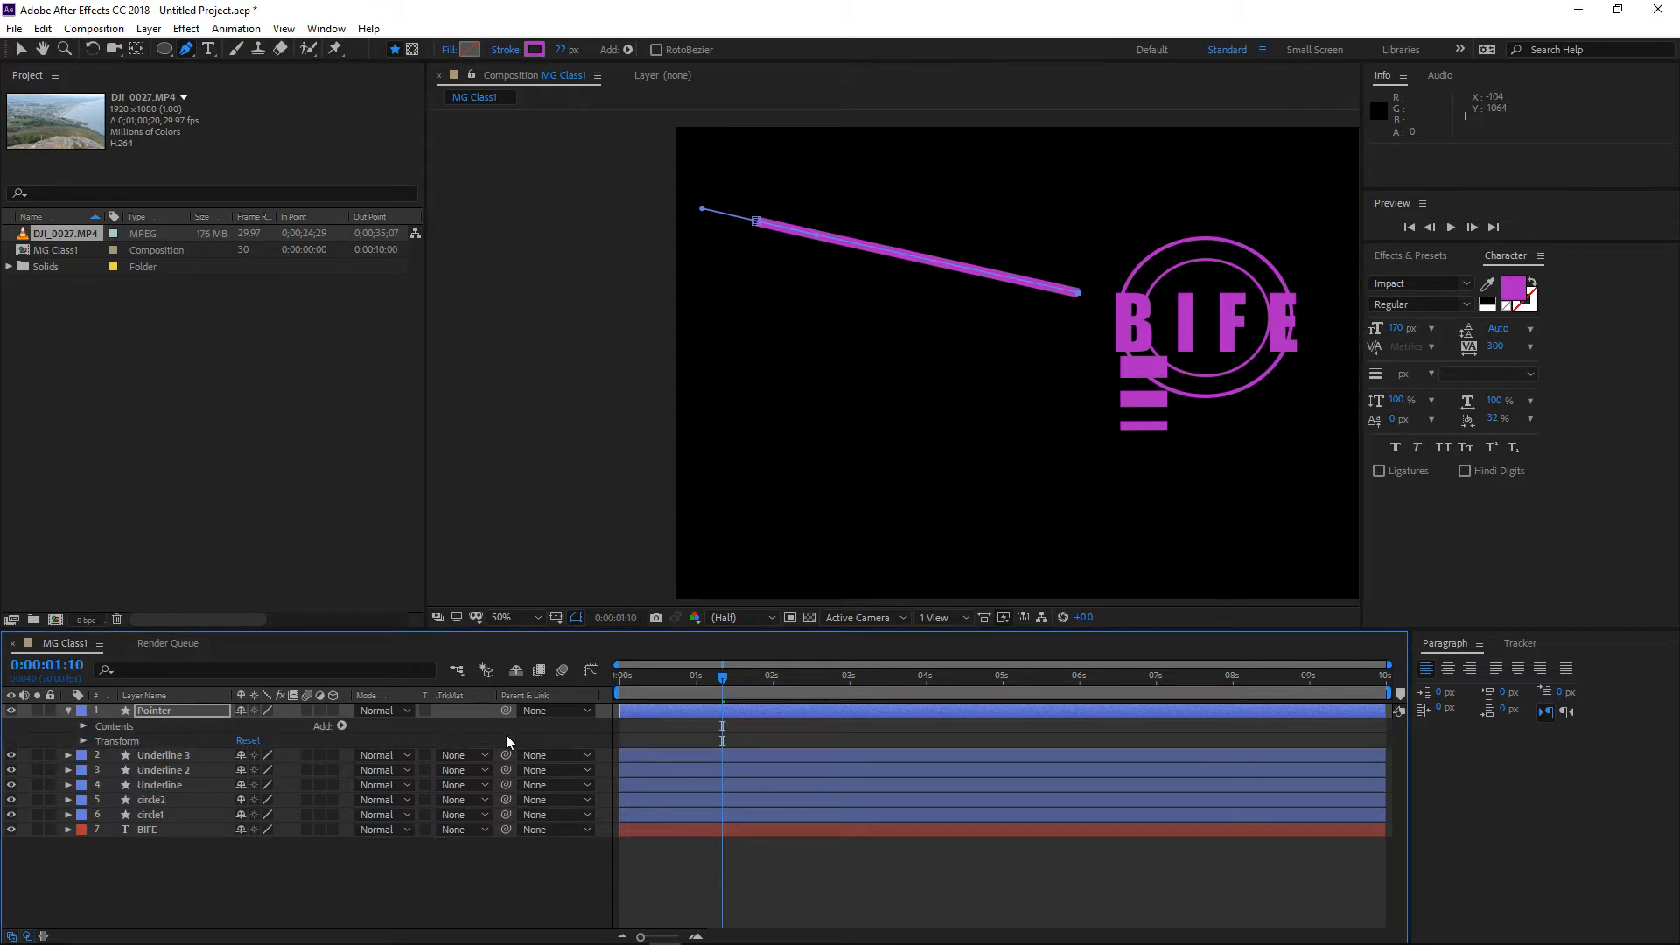
{"action": "left_click", "coordinate": [341, 726]}
{"action": "left_click", "coordinate": [433, 632]}
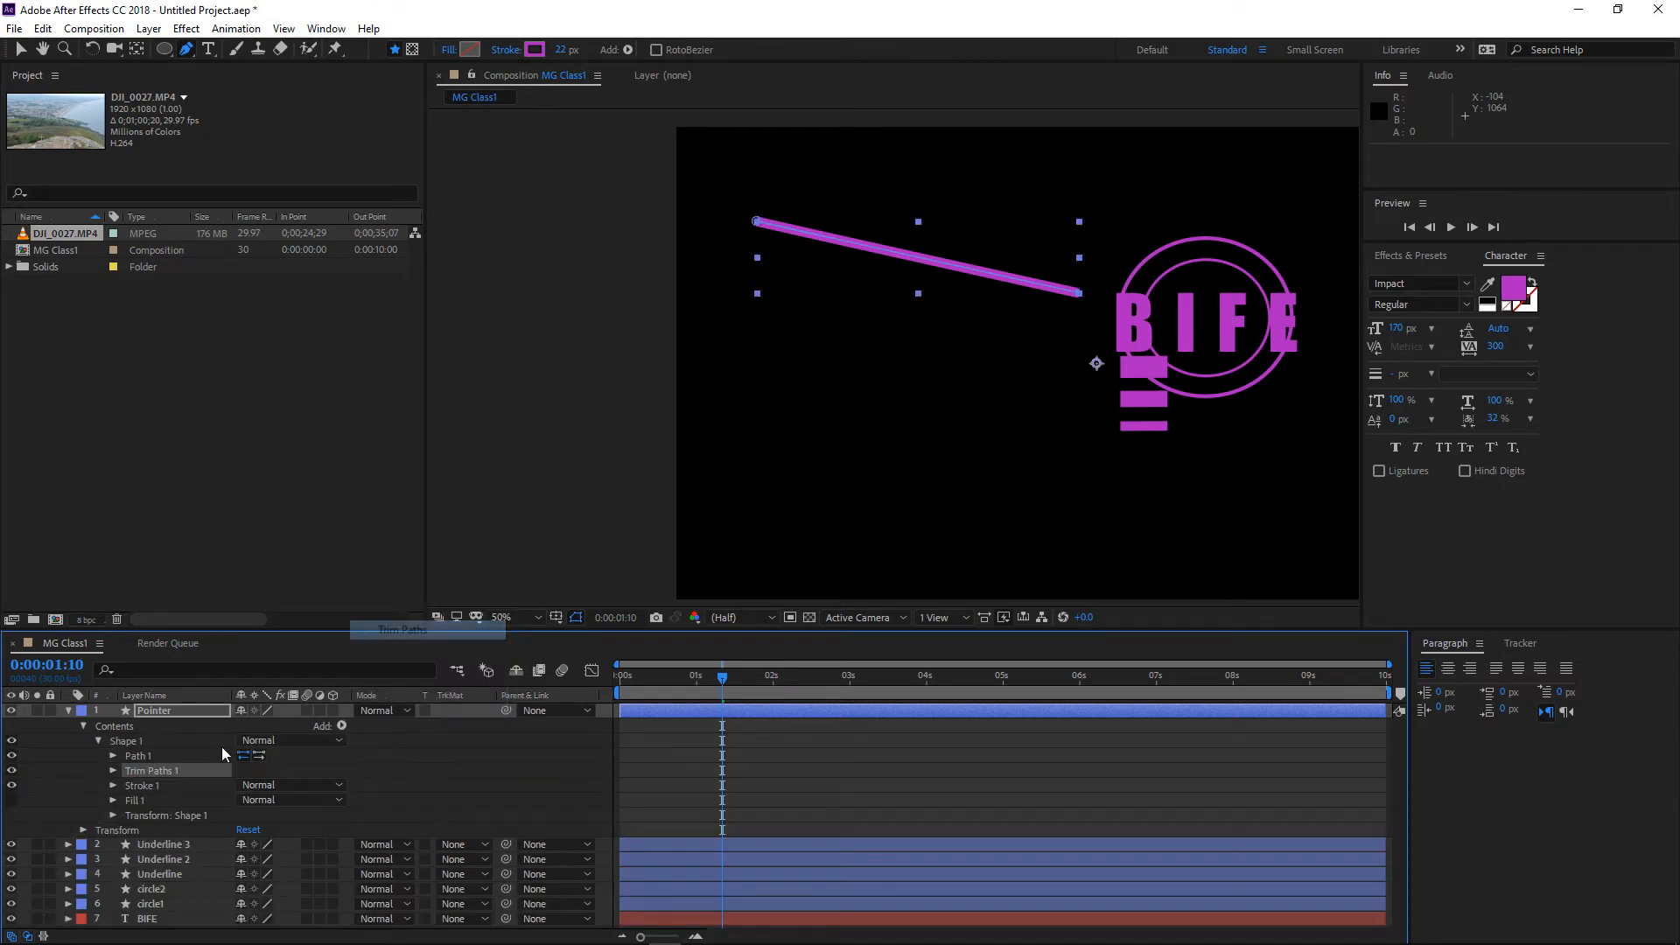
{"action": "left_click", "coordinate": [112, 771]}
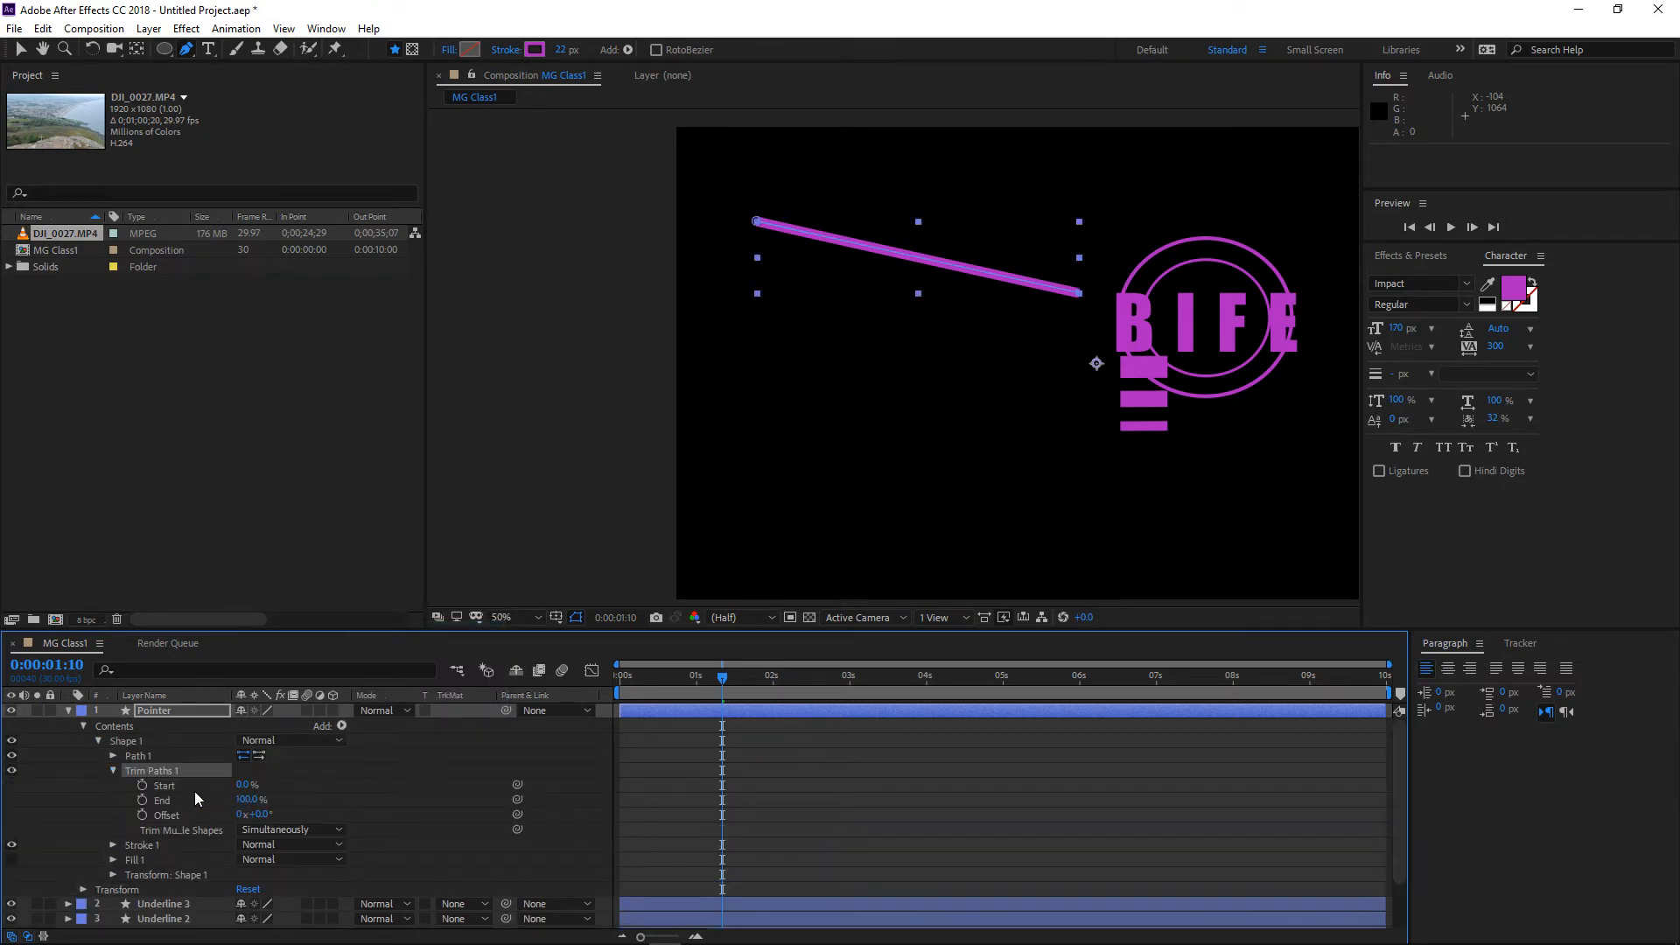
Try to animate the Pointer's Trim Paths End from 35% at 0:00:00:00 to 100% at 0:00:09:29
{"action": "left_click_drag", "start_coordinate": [686, 679], "coordinate": [585, 688]}
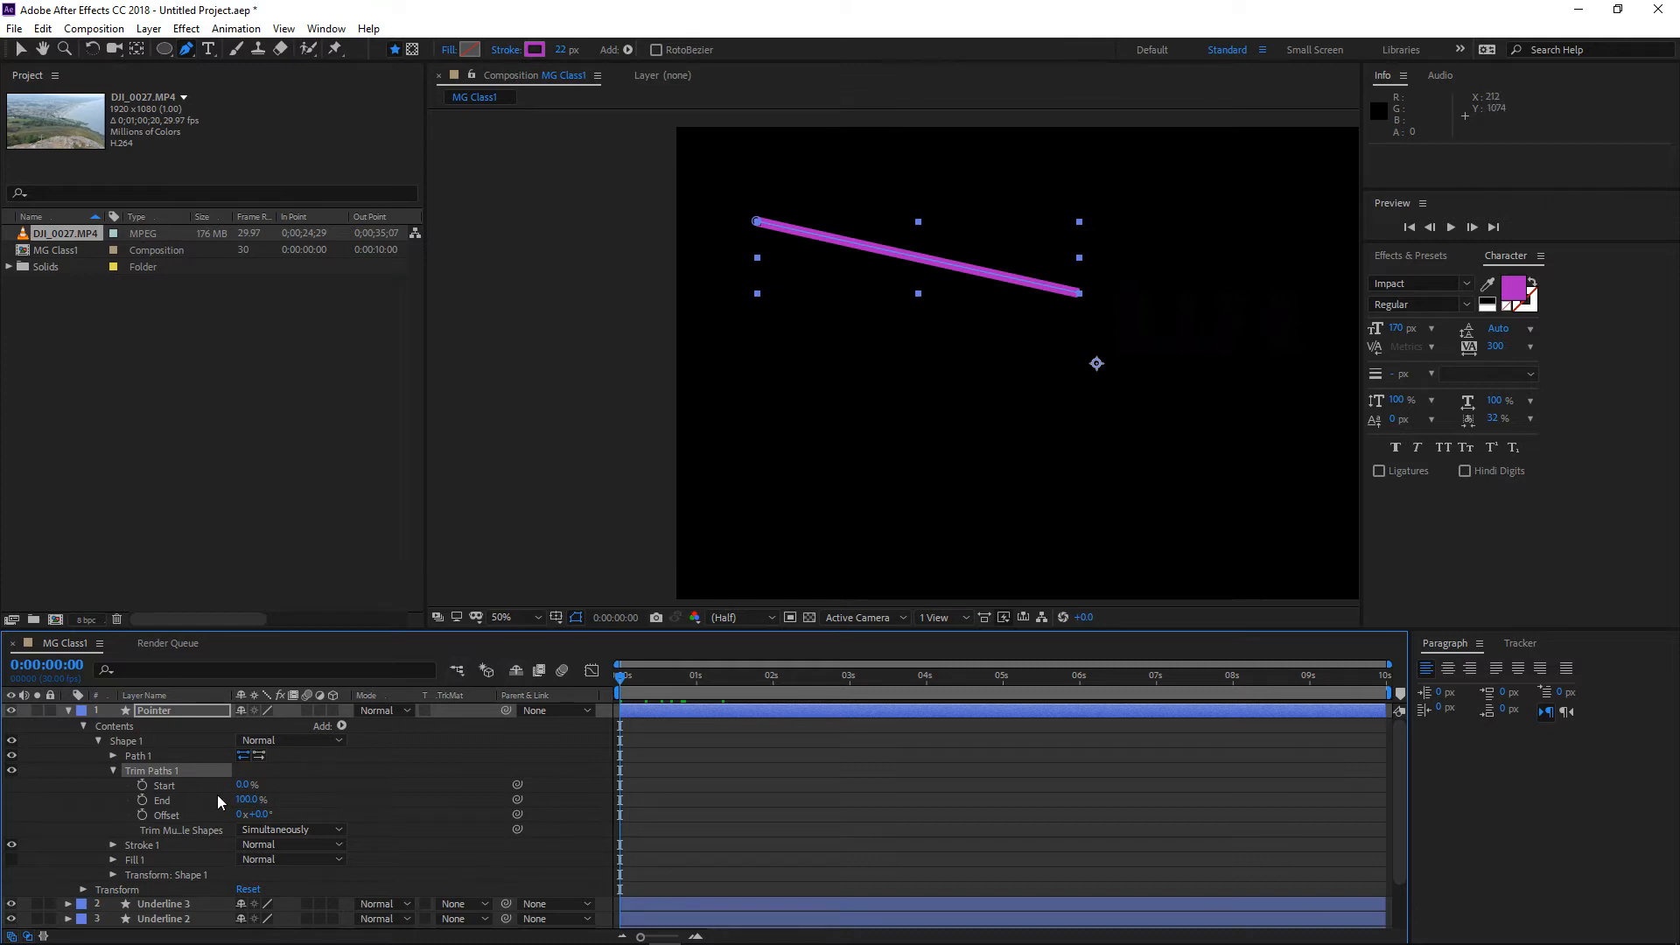
{"action": "left_click", "coordinate": [243, 785]}
{"action": "left_click", "coordinate": [254, 799]}
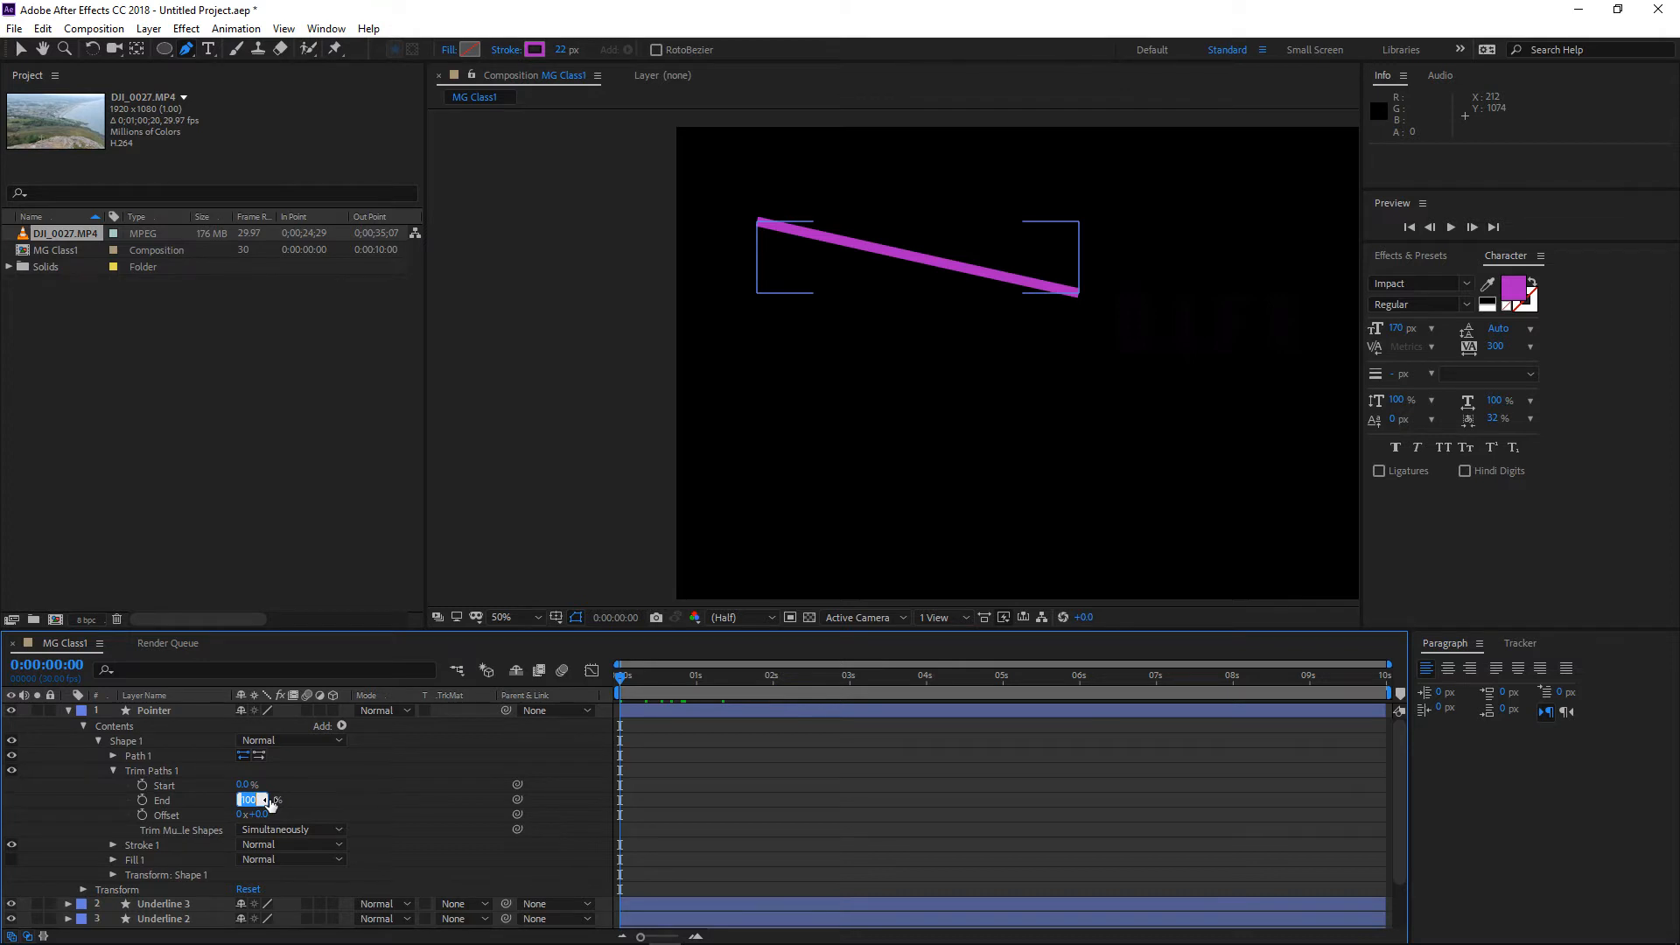
{"action": "type", "text": "35"}
{"action": "key", "text": "Return"}
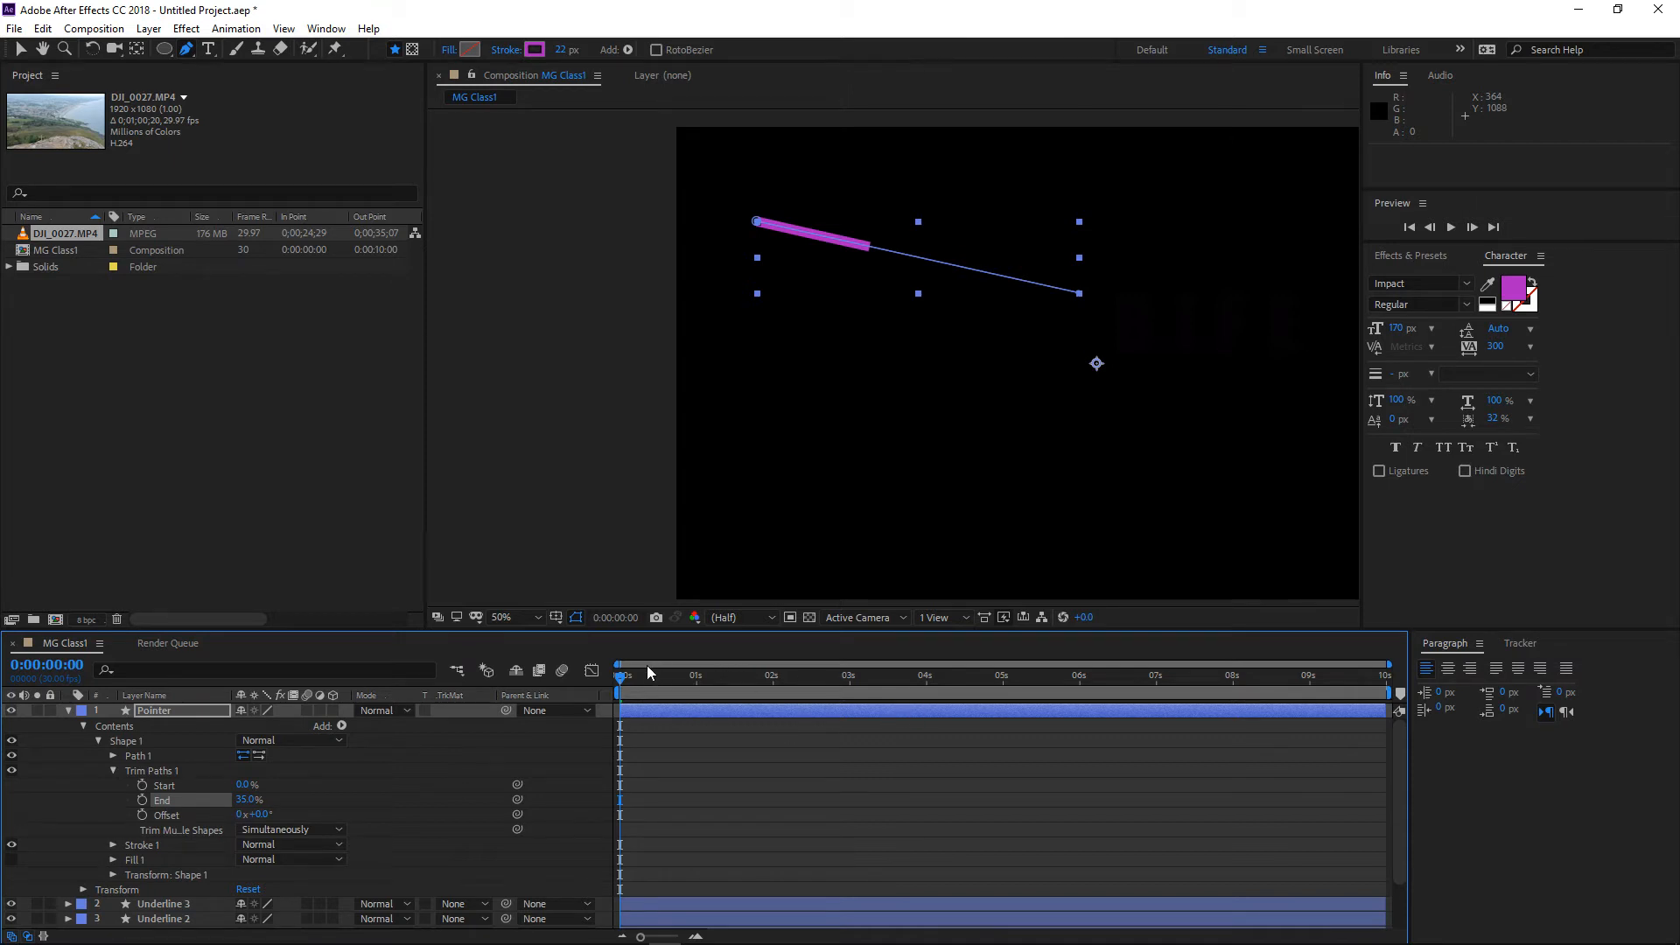
{"action": "left_click_drag", "start_coordinate": [637, 681], "coordinate": [1593, 732]}
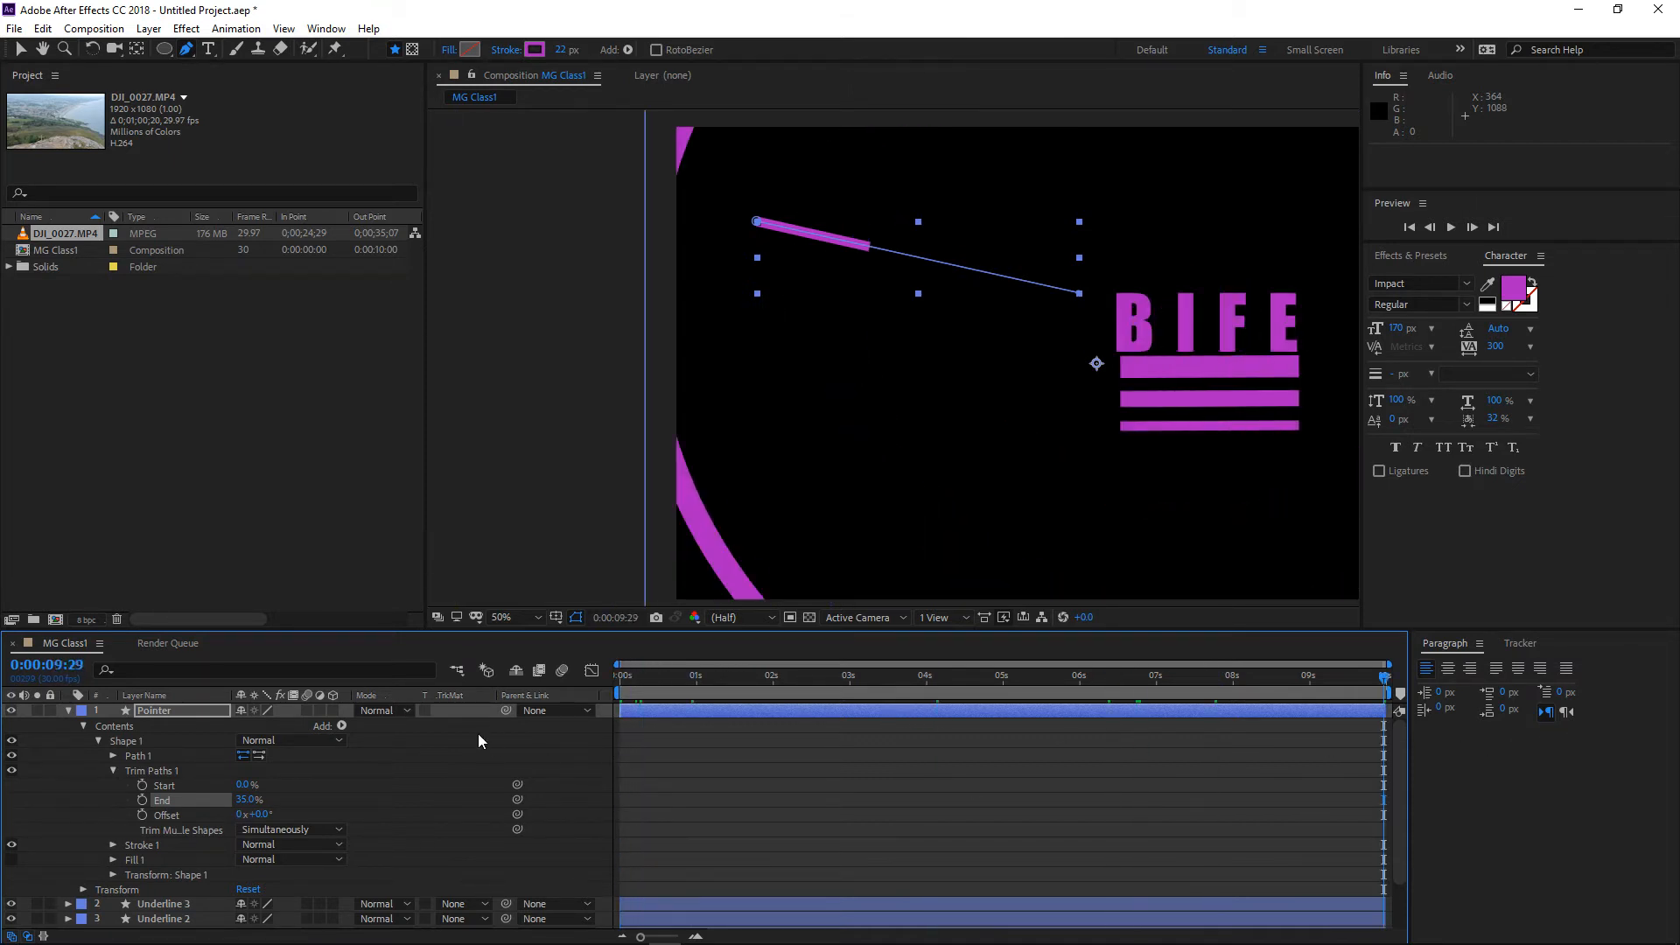
{"action": "left_click", "coordinate": [251, 800]}
{"action": "type", "text": "100"}
{"action": "key", "text": "Return"}
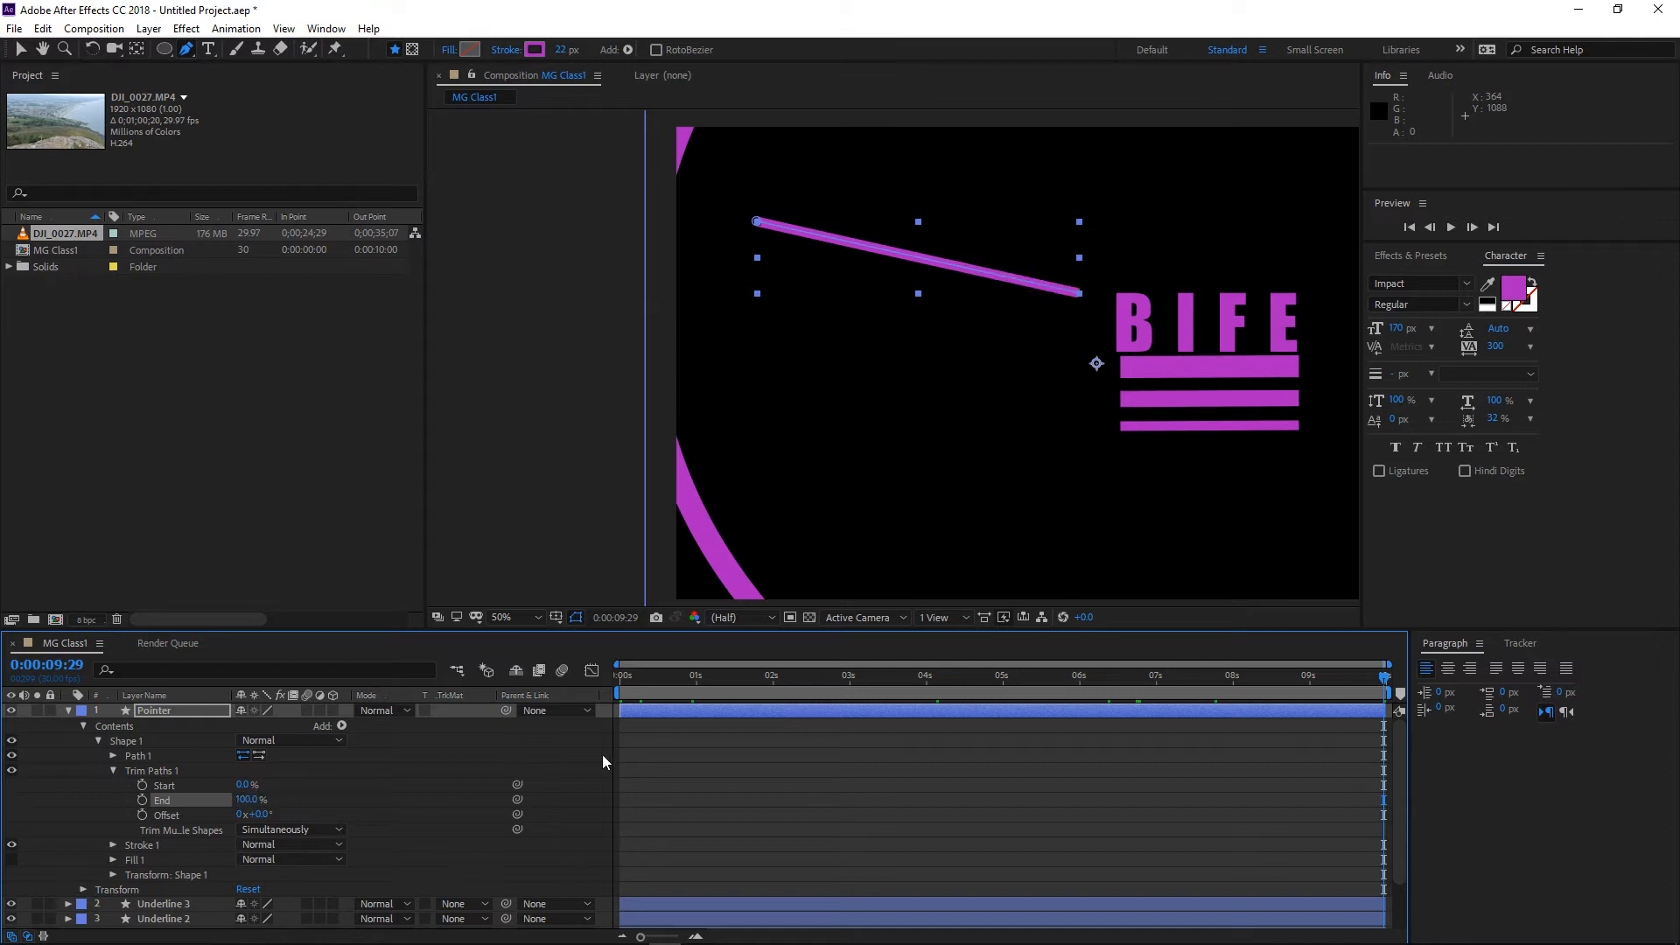
Collapse the Pointer layer's properties and preview the composition from the start to check the line's animation
{"action": "mouse_move", "coordinate": [1387, 681]}
{"action": "left_mouse_down"}
{"action": "mouse_move", "coordinate": [880, 679]}
{"action": "mouse_move", "coordinate": [578, 646]}
{"action": "mouse_move", "coordinate": [1064, 683]}
{"action": "mouse_move", "coordinate": [1387, 681]}
{"action": "left_mouse_up"}
{"action": "scroll", "coordinate": [821, 446], "scroll_direction": "down", "scroll_amount": 4}
{"action": "scroll", "coordinate": [796, 423], "scroll_direction": "up", "scroll_amount": 4}
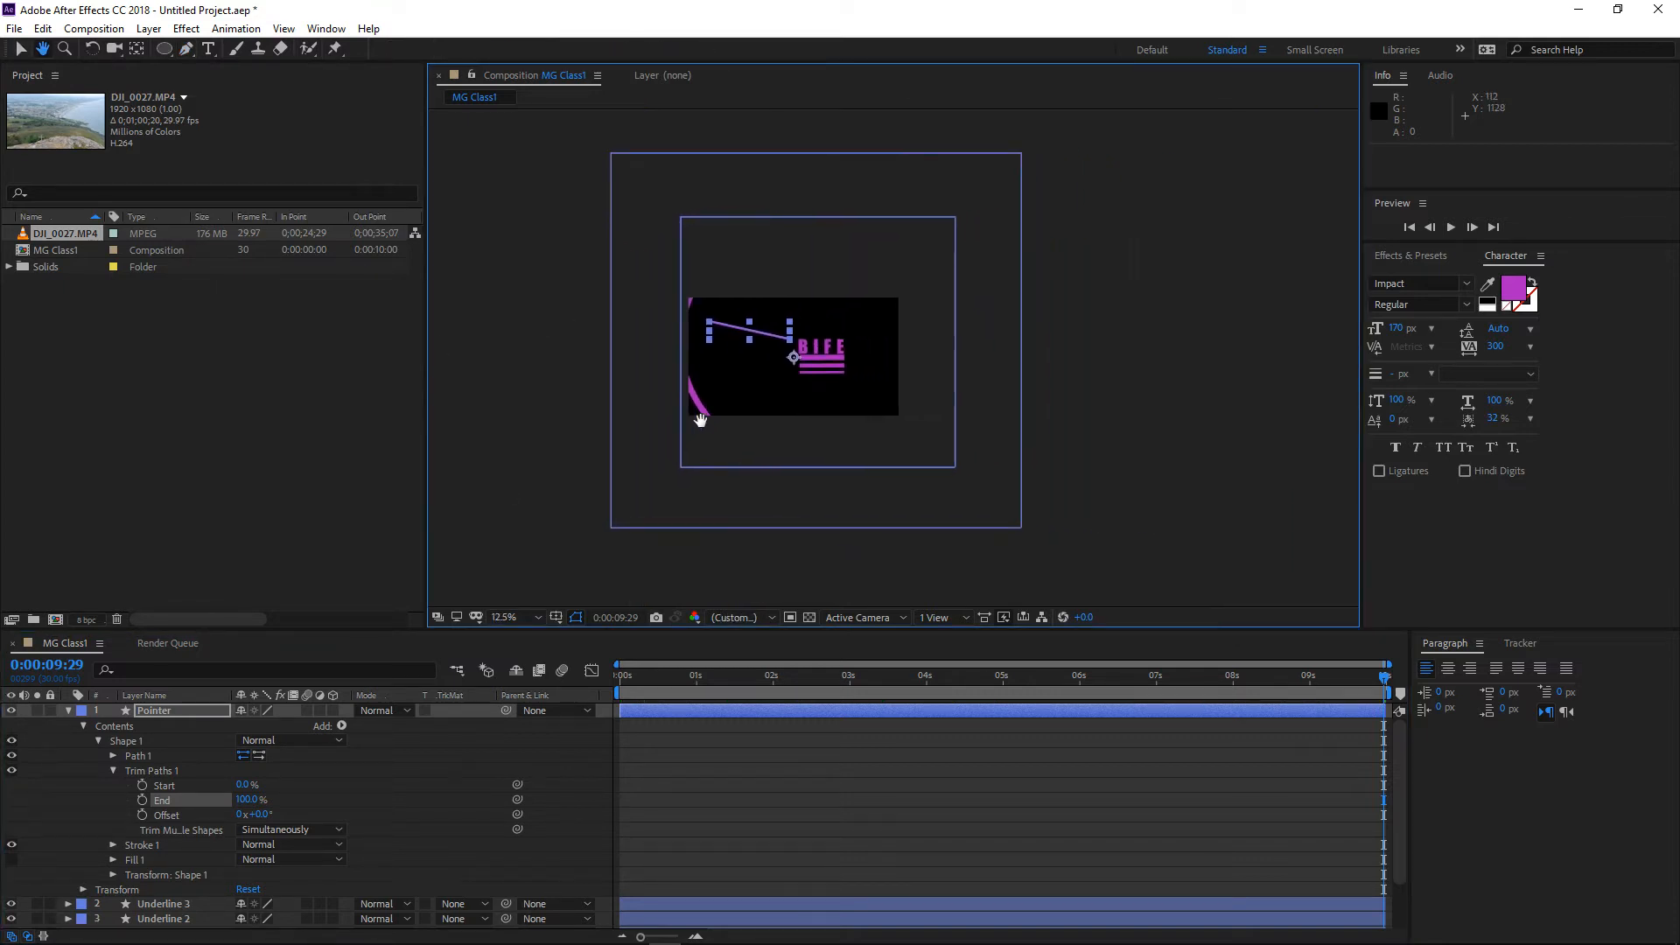
{"action": "left_click_drag", "start_coordinate": [706, 420], "coordinate": [1111, 422]}
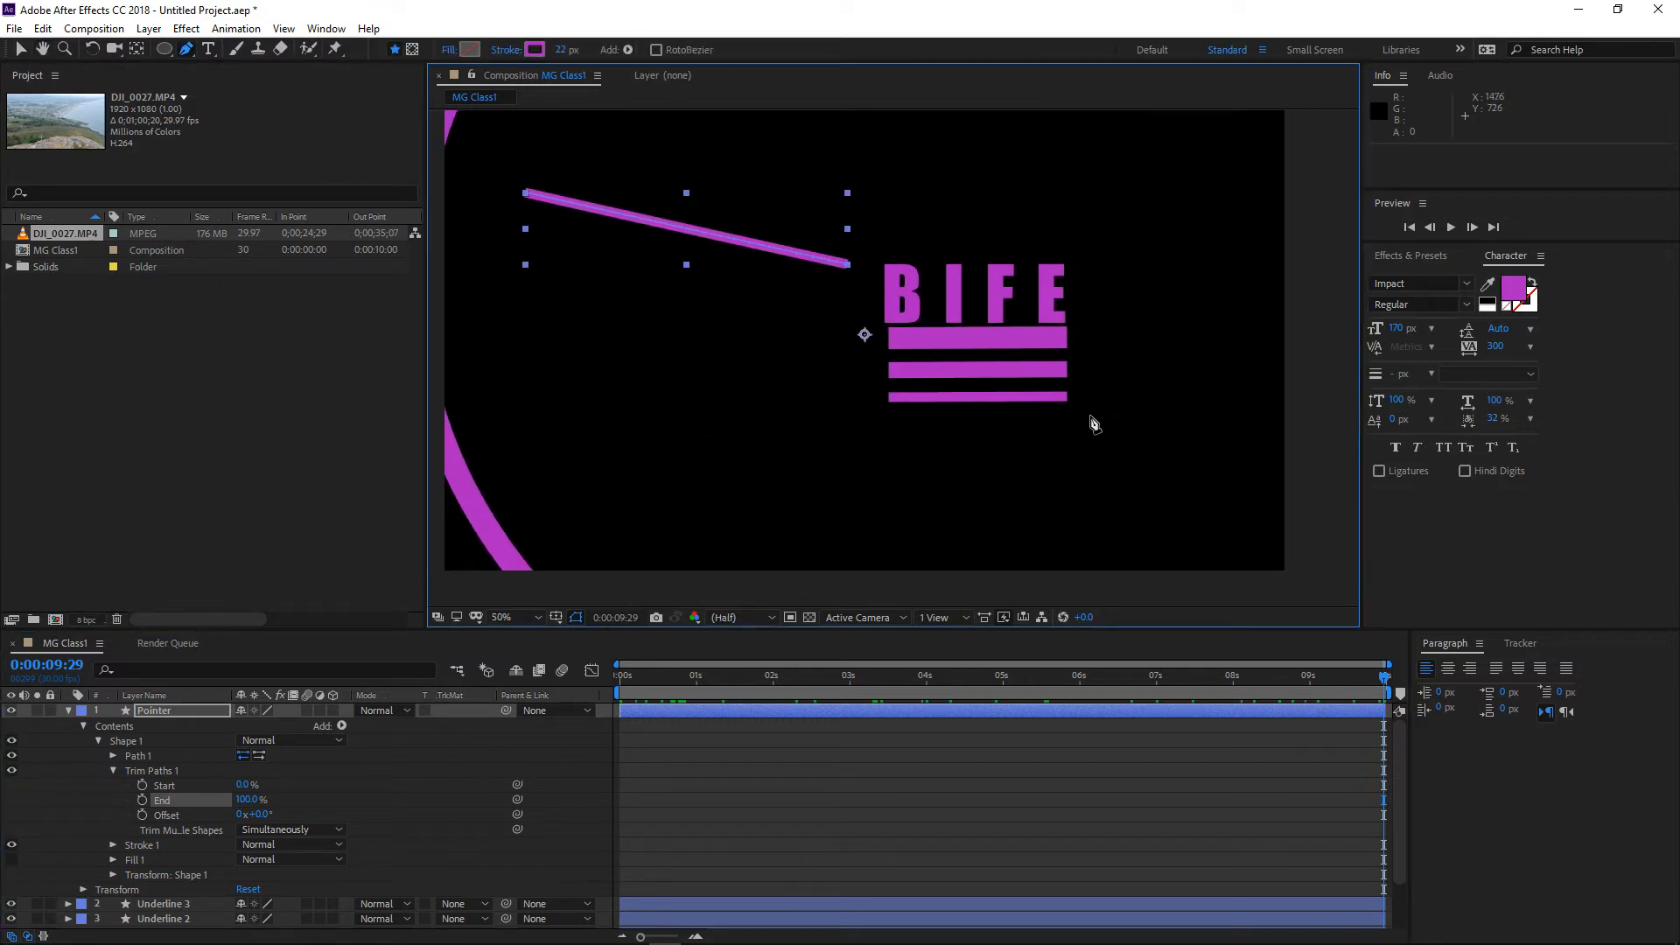
{"action": "key", "text": "comma"}
{"action": "key", "text": "comma"}
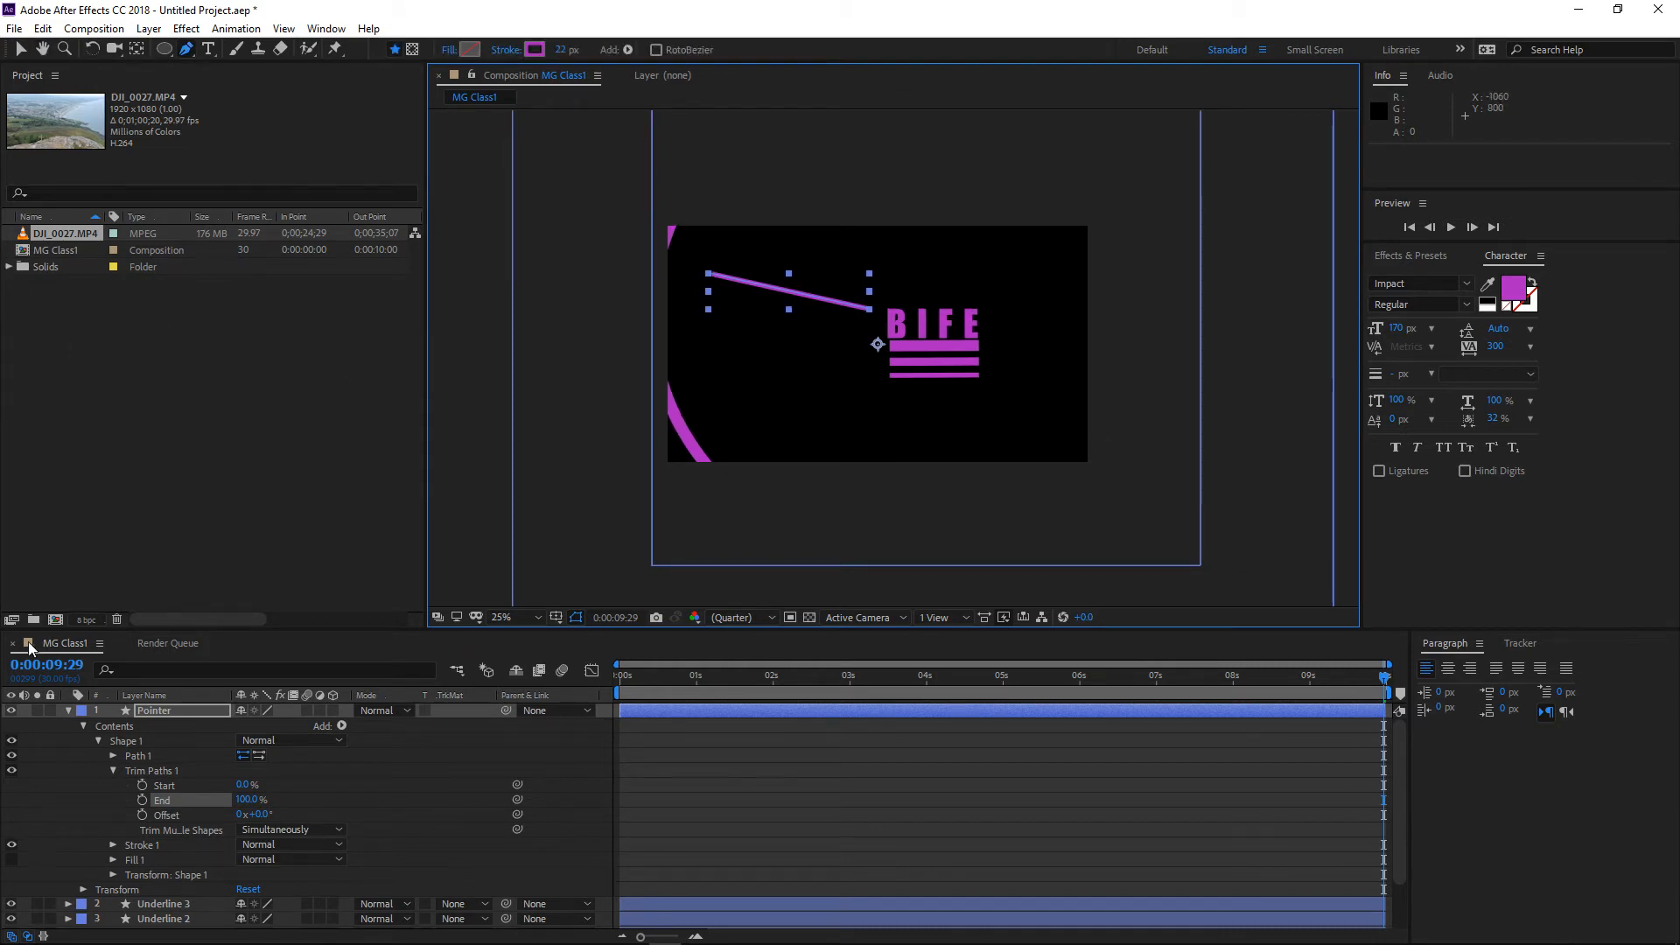
{"action": "left_click", "coordinate": [68, 711]}
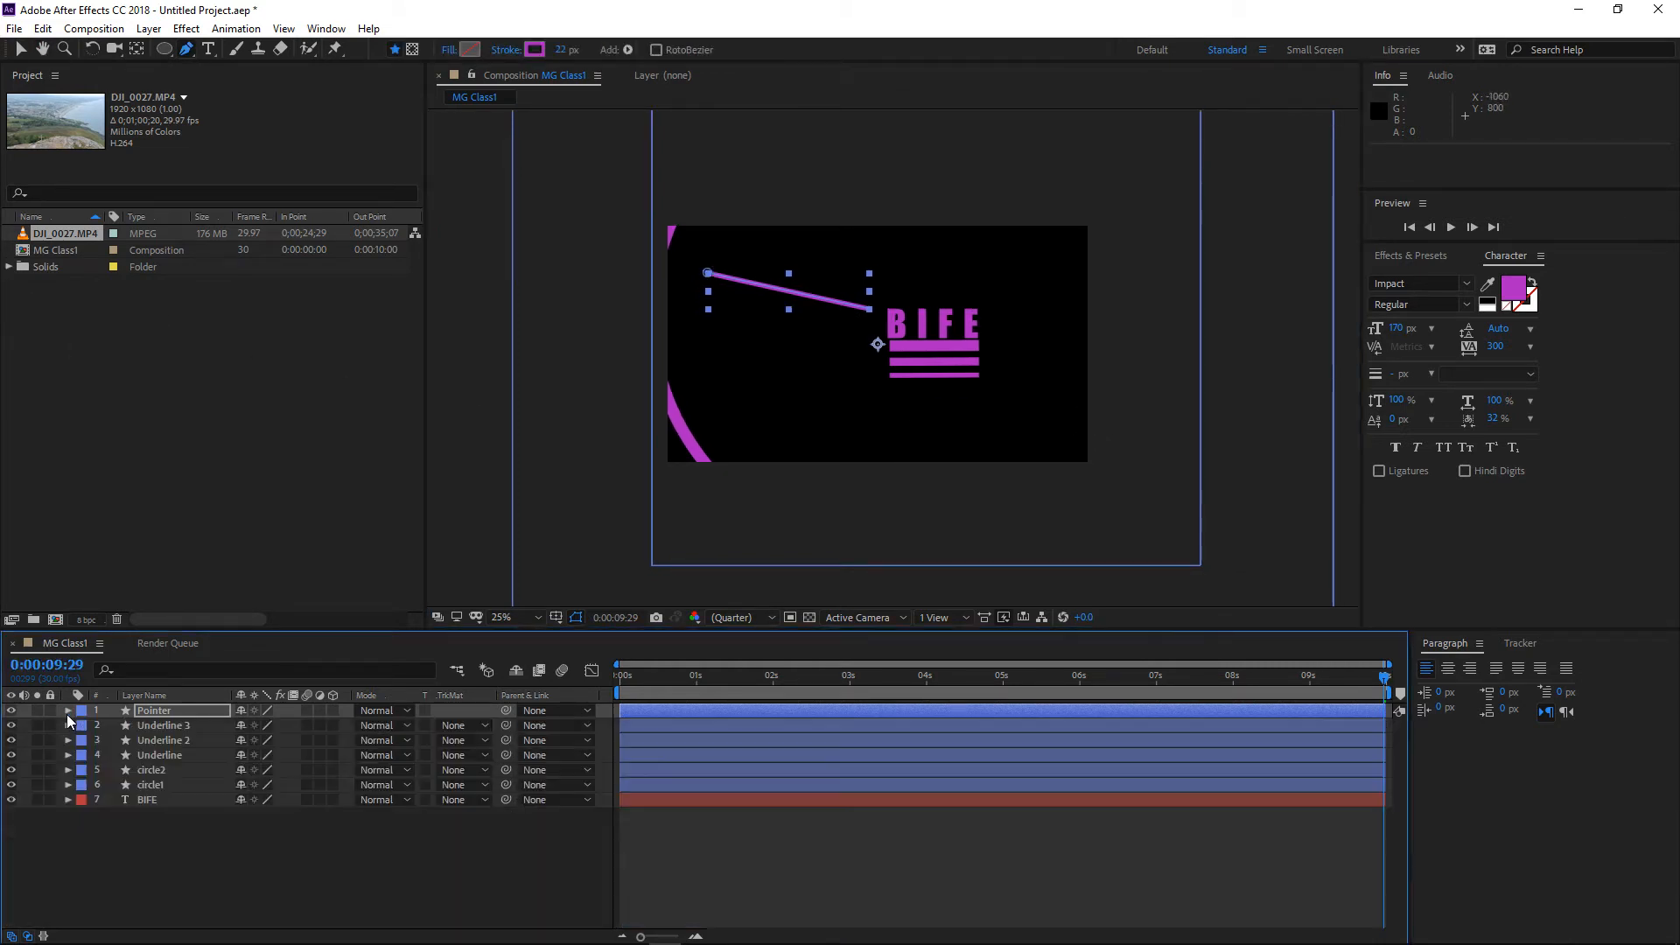
{"action": "left_click", "coordinate": [230, 893]}
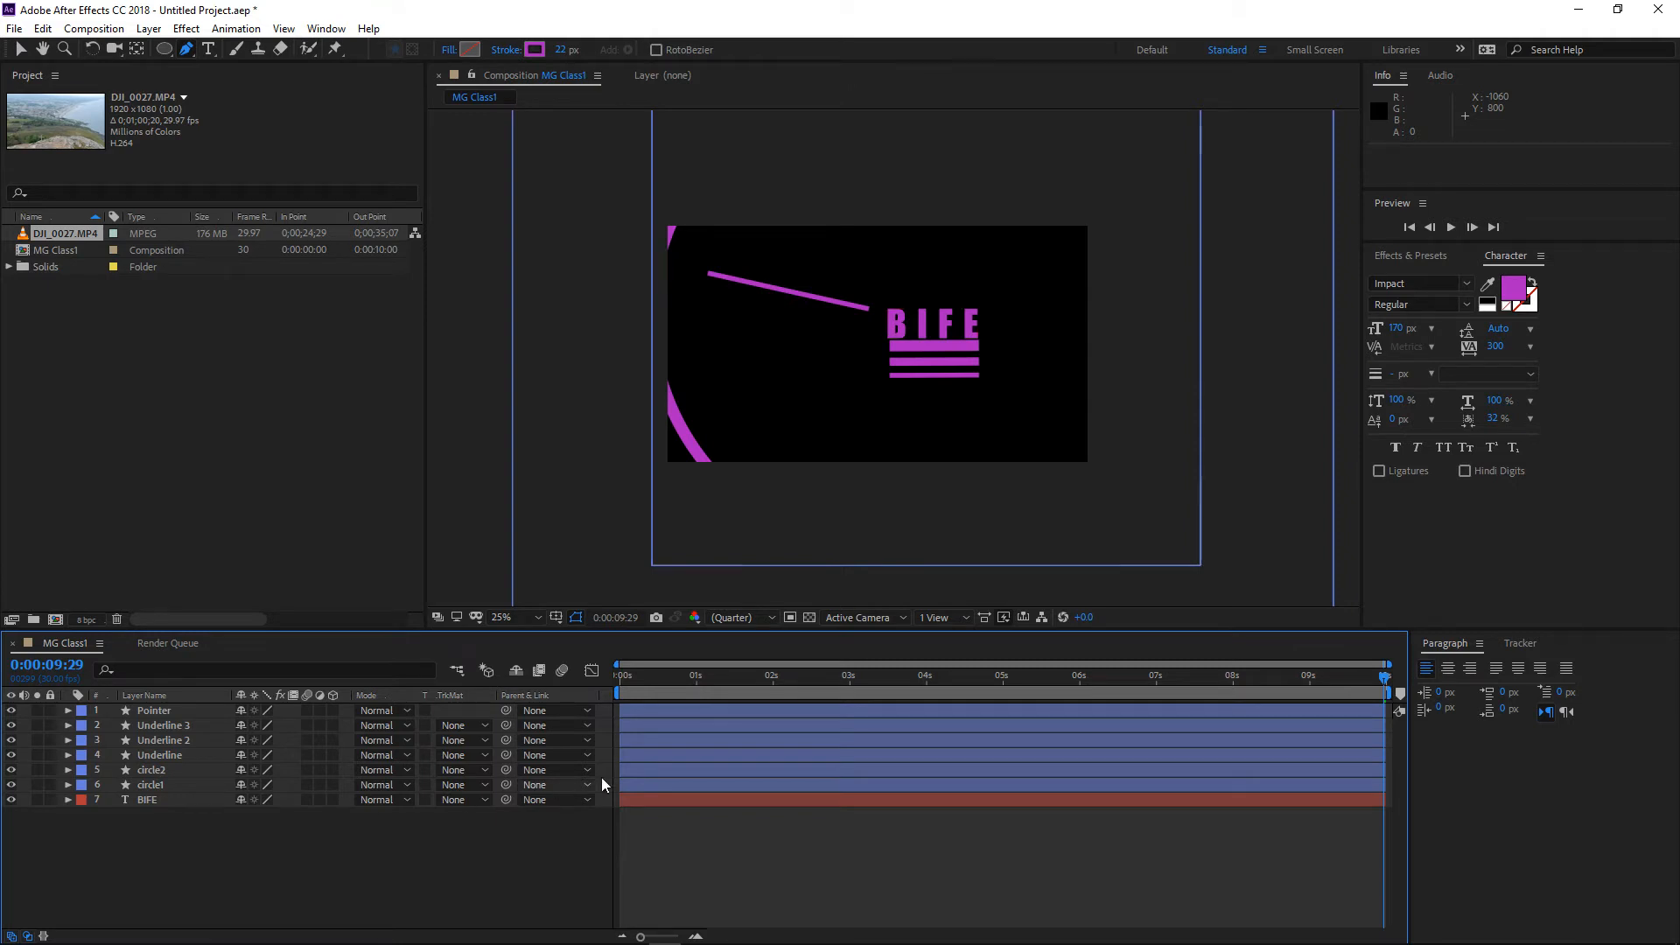
{"action": "left_click_drag", "start_coordinate": [728, 680], "coordinate": [570, 688]}
{"action": "key", "text": "space"}
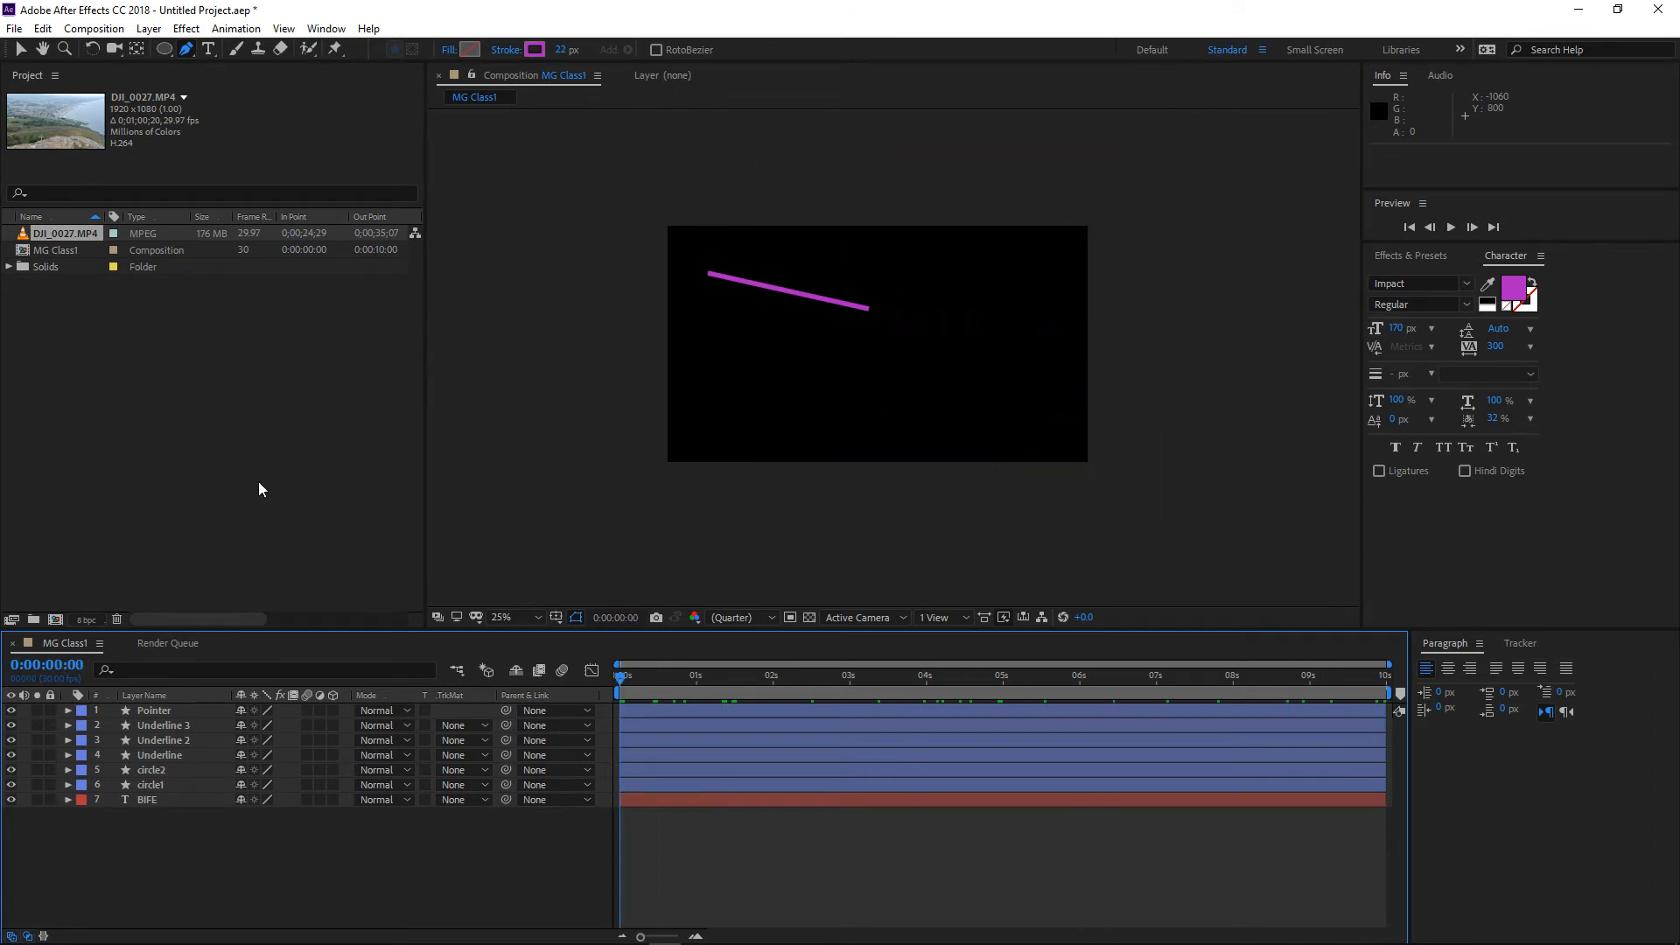
{"action": "key", "text": "space"}
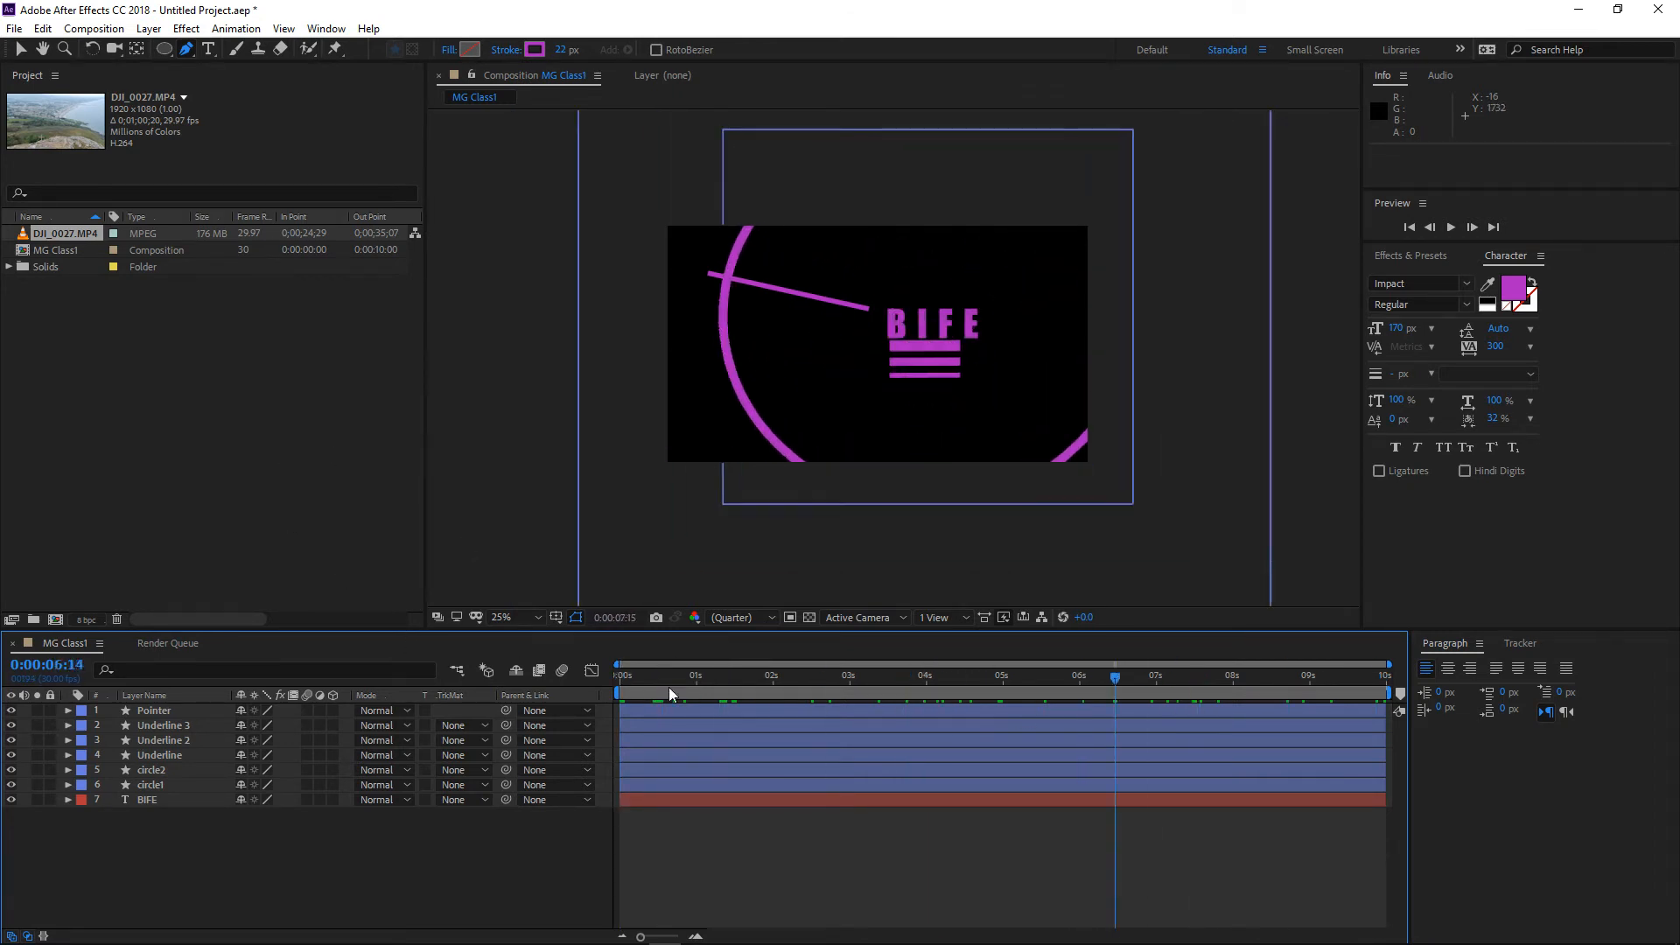
{"action": "key", "text": "space"}
Keyframe the Pointer's Trim Paths End at 23% on 0:00:00:00 and 100% on 0:00:09:29, then collapse the layer
{"action": "left_click", "coordinate": [67, 711]}
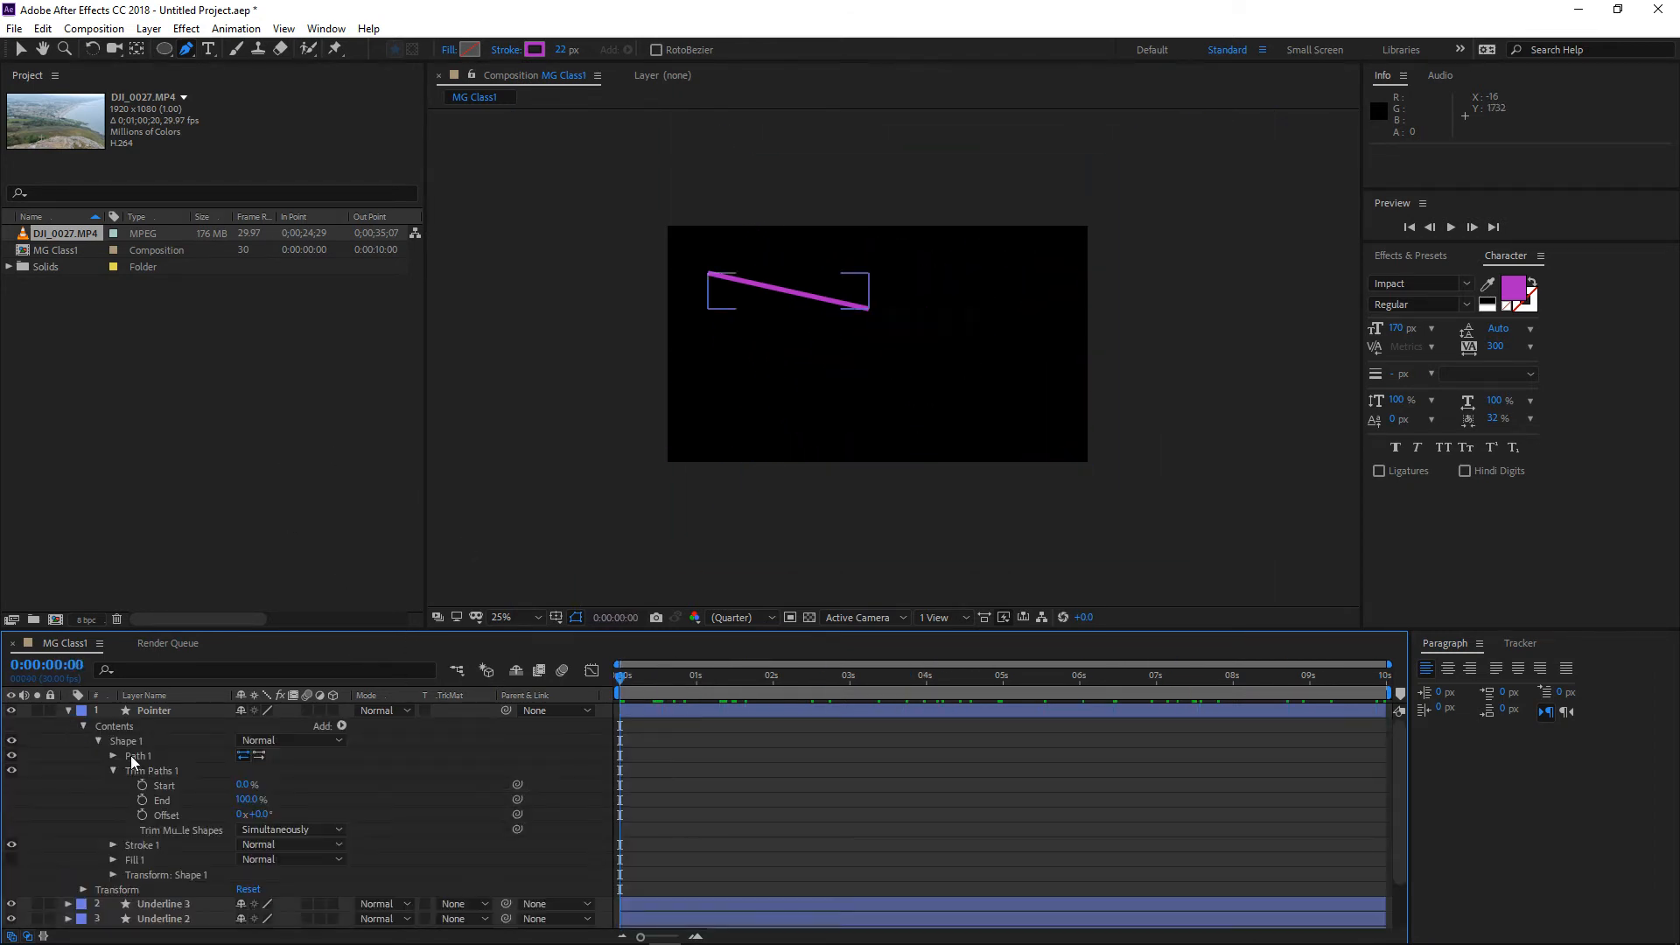
{"action": "left_click", "coordinate": [142, 800]}
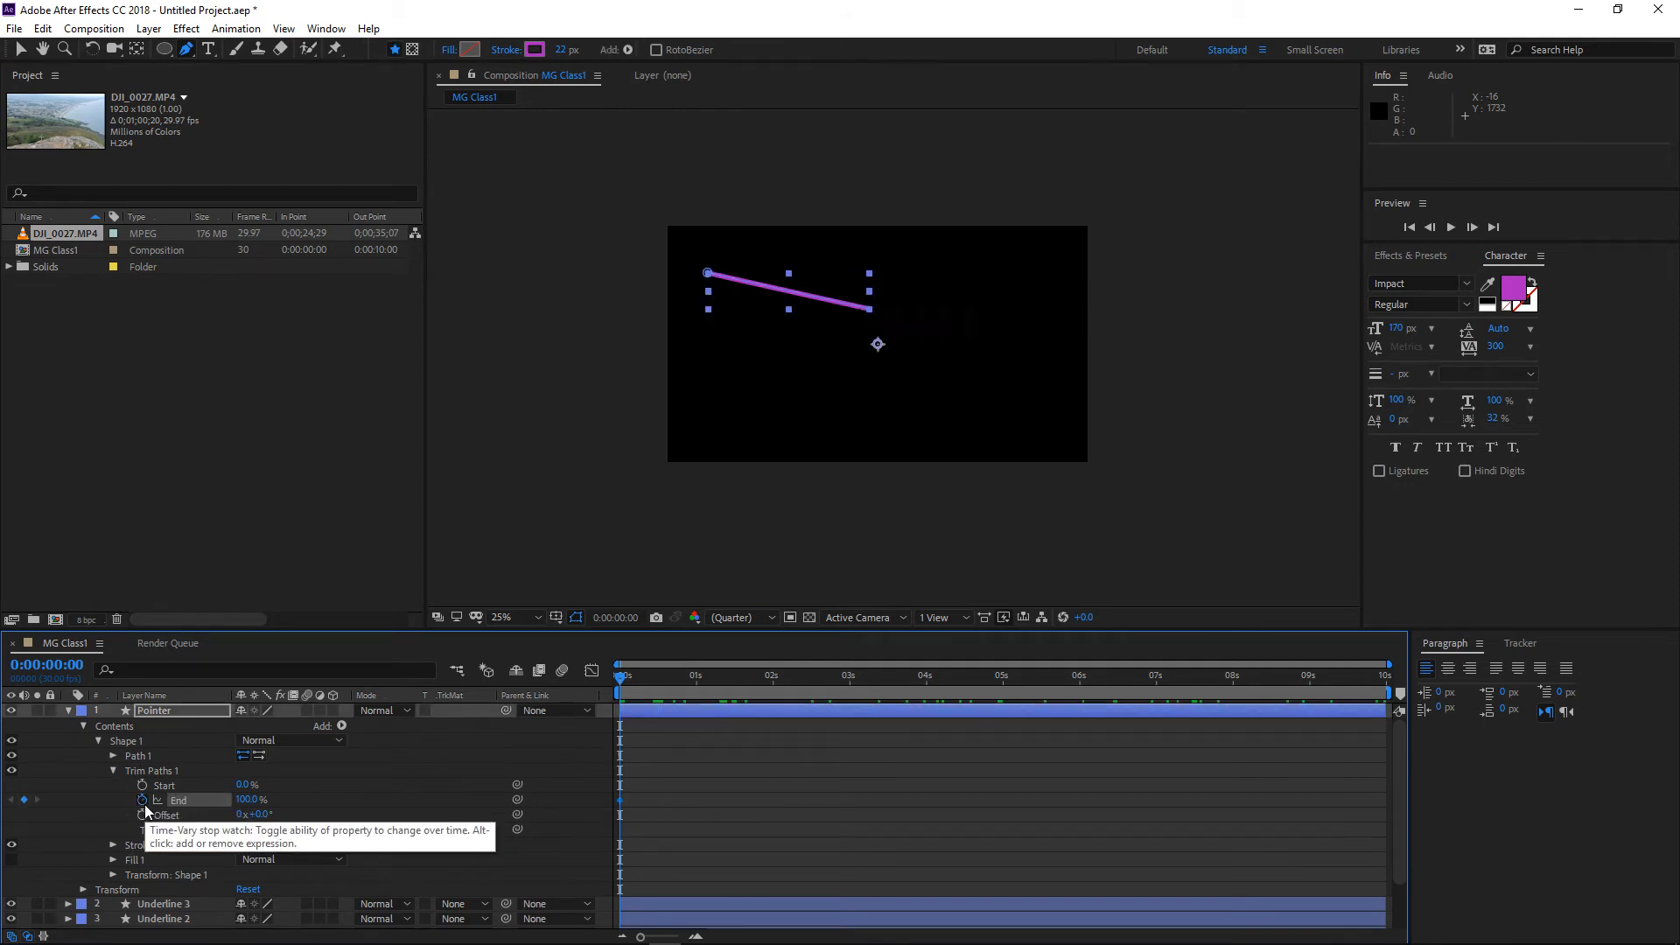
{"action": "left_click_drag", "start_coordinate": [932, 679], "coordinate": [1386, 681]}
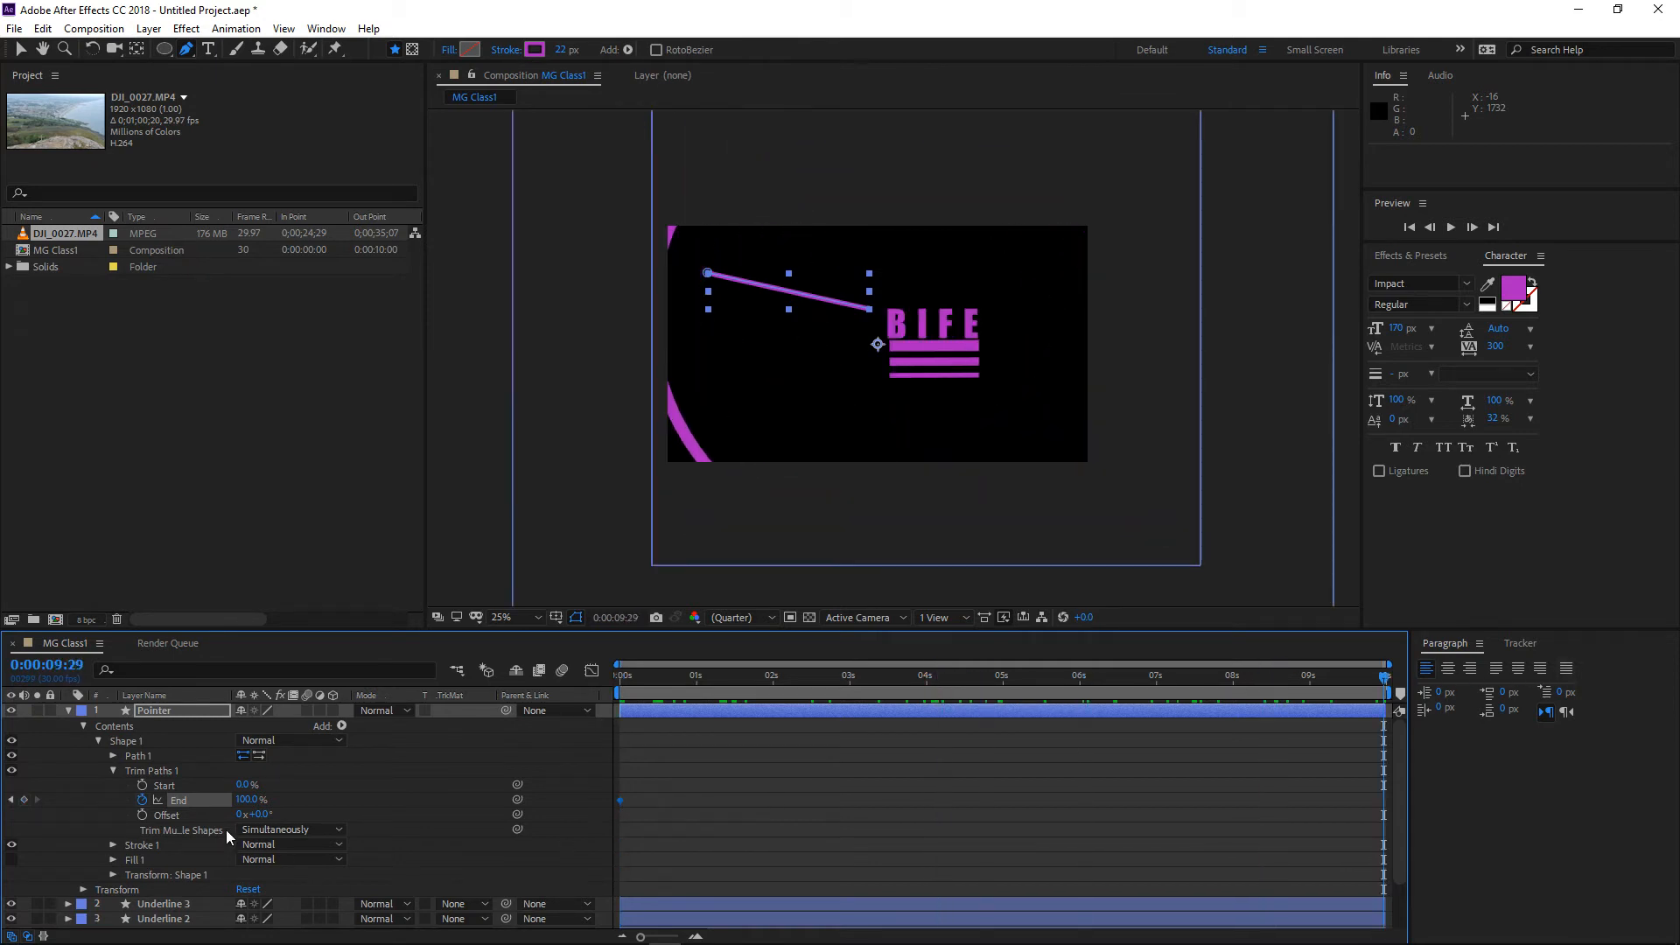
{"action": "left_click_drag", "start_coordinate": [246, 802], "coordinate": [458, 799]}
{"action": "key", "text": "Home"}
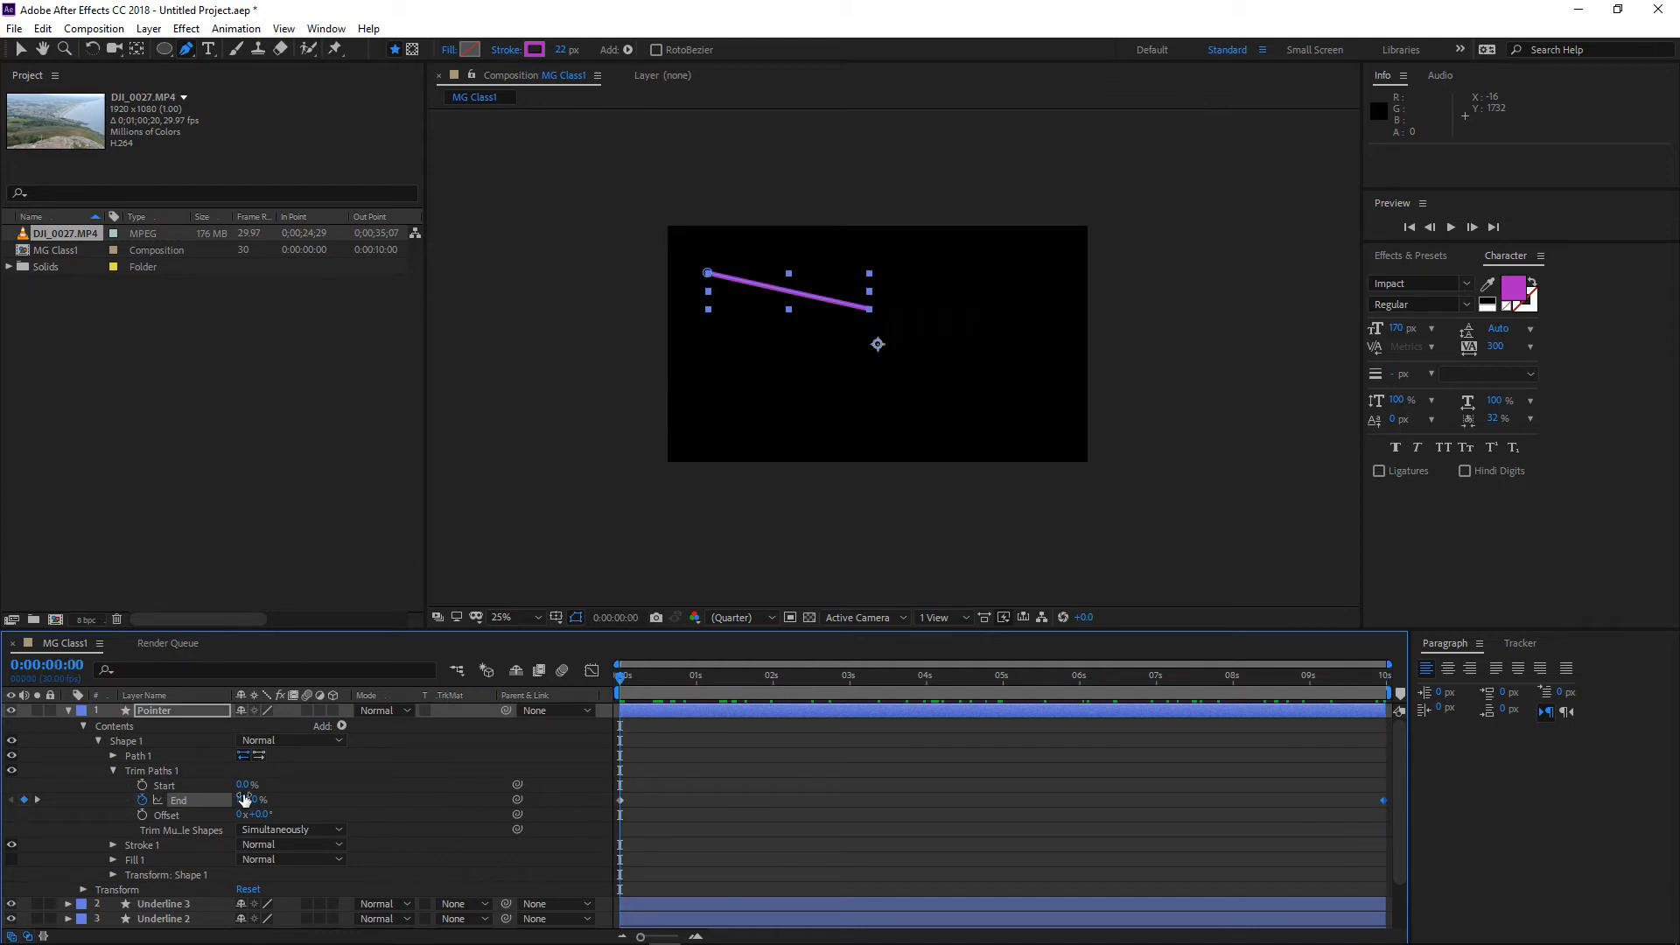
{"action": "left_click_drag", "start_coordinate": [245, 800], "coordinate": [179, 789]}
{"action": "left_click_drag", "start_coordinate": [623, 692], "coordinate": [1410, 643]}
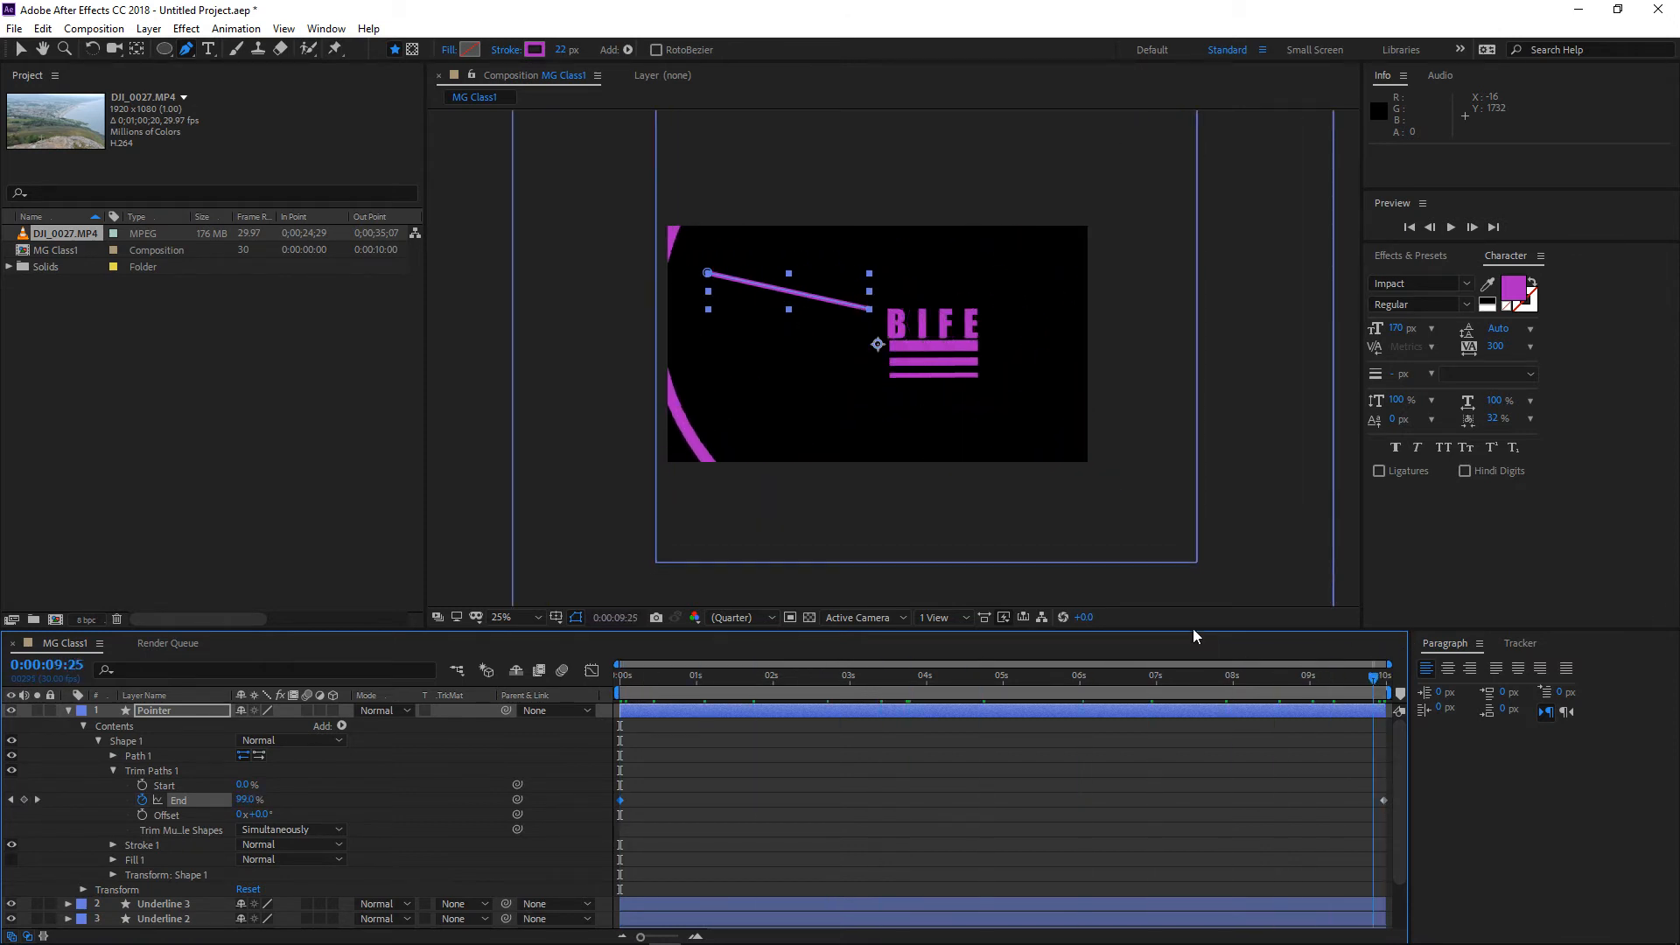
{"action": "key", "text": "Home"}
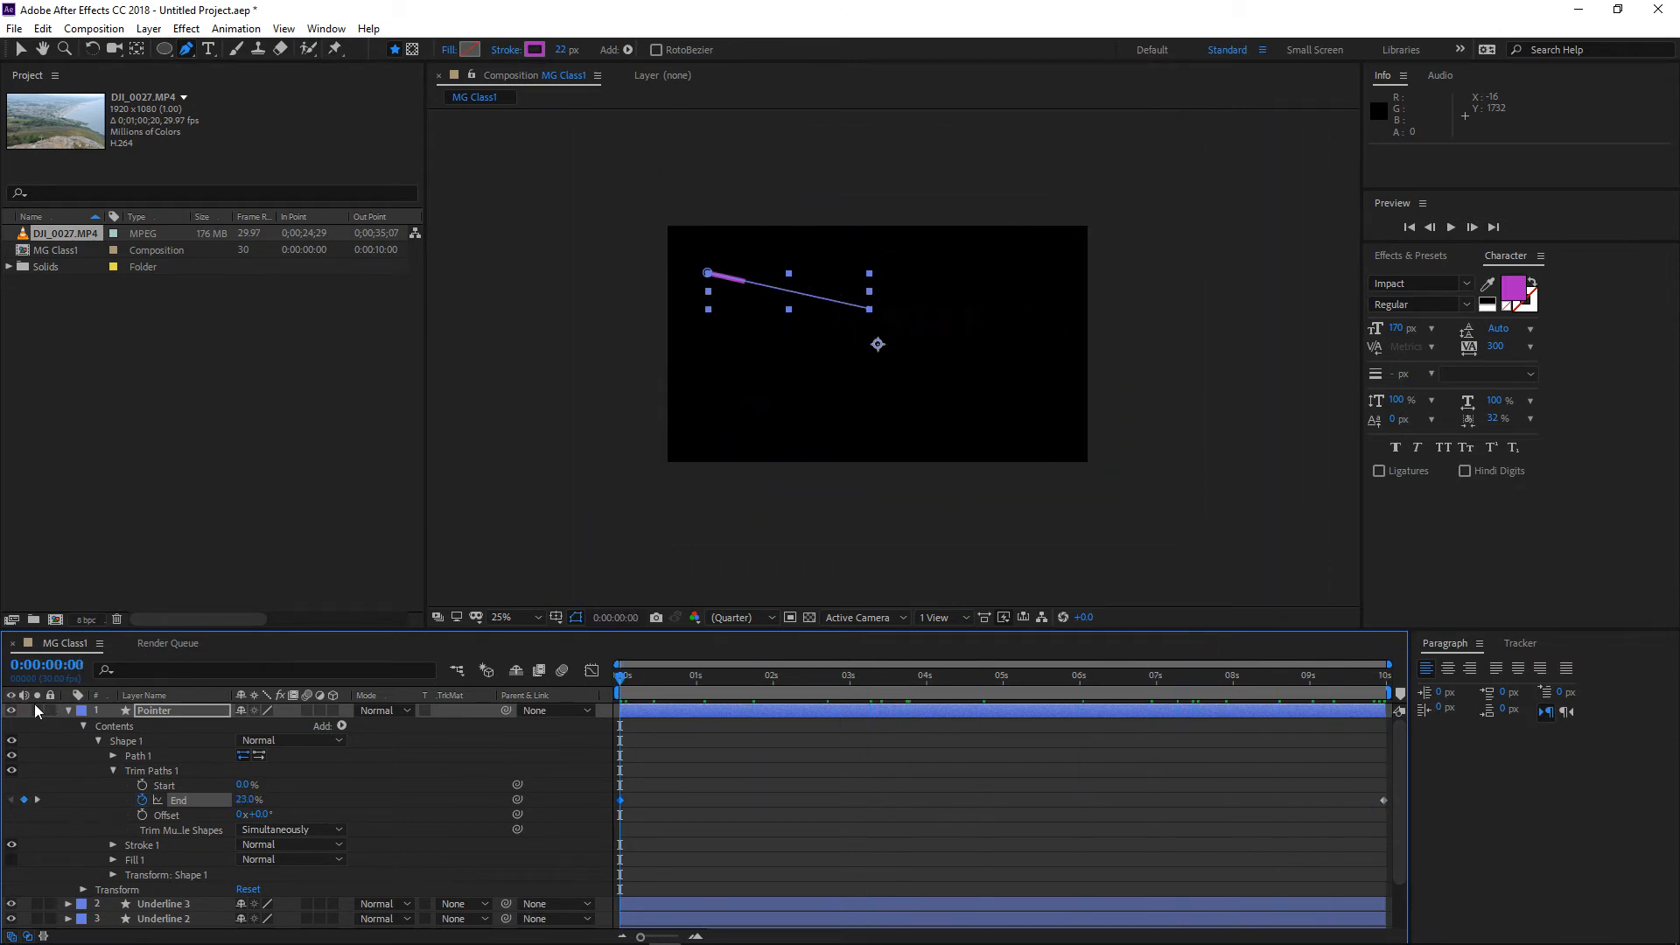
{"action": "left_click", "coordinate": [68, 712]}
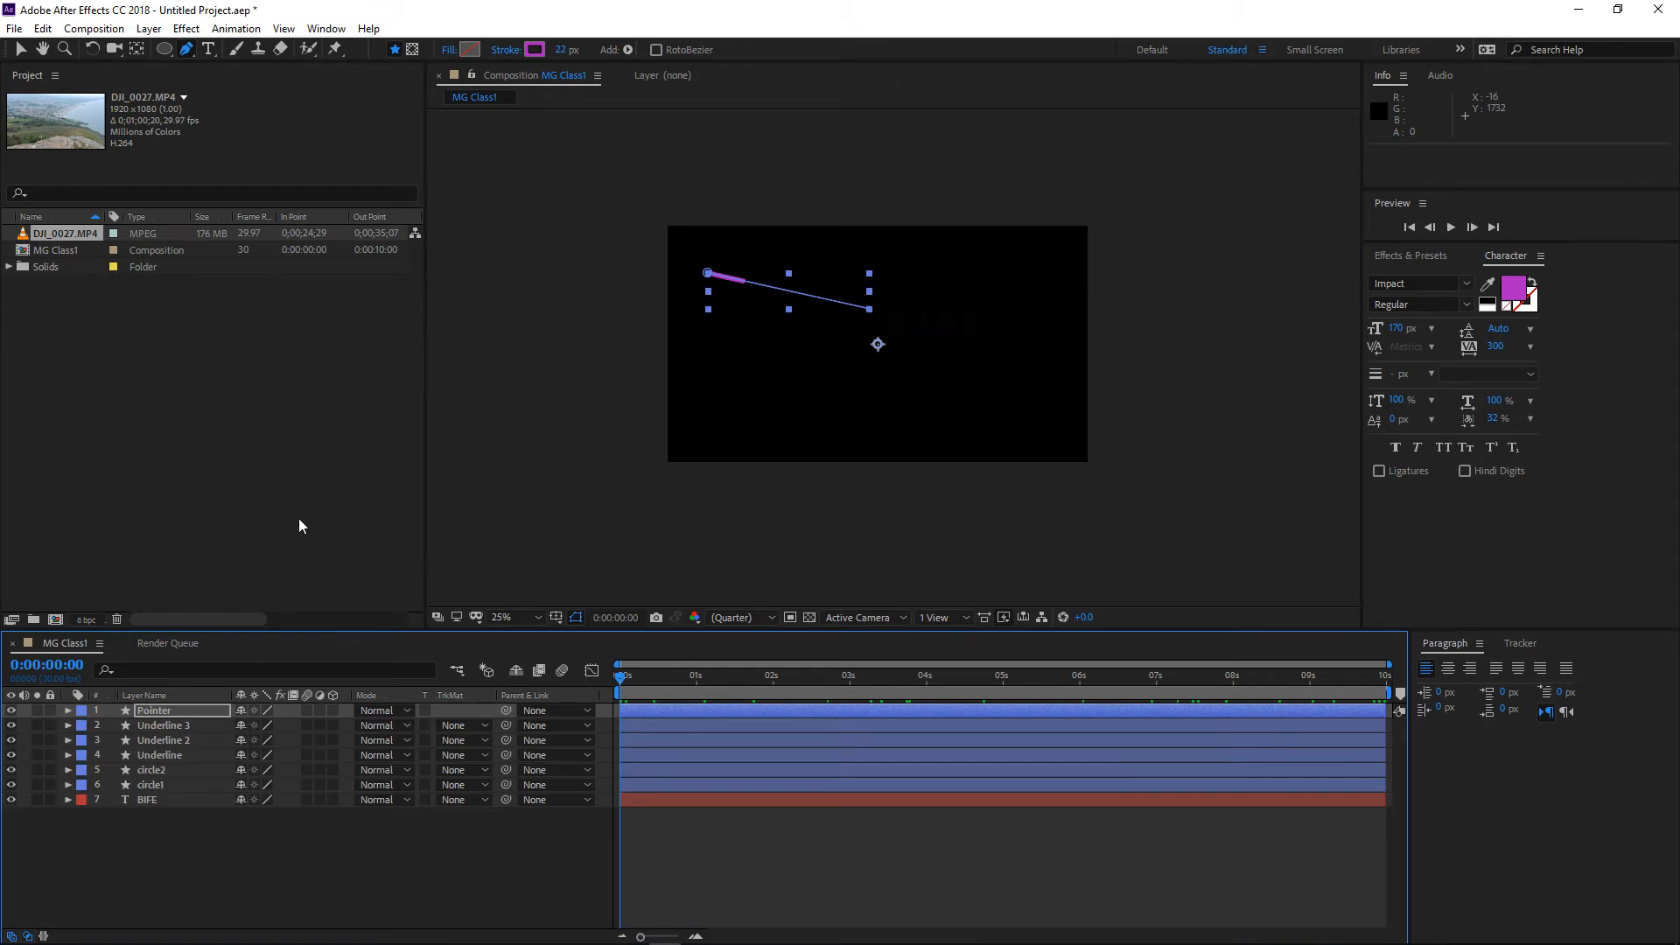
Create a 1920 x 1080, 30 fps, 10-second composition named VideoBG and add the DJI_0027.MP4 footage to it
{"action": "left_click", "coordinate": [96, 306]}
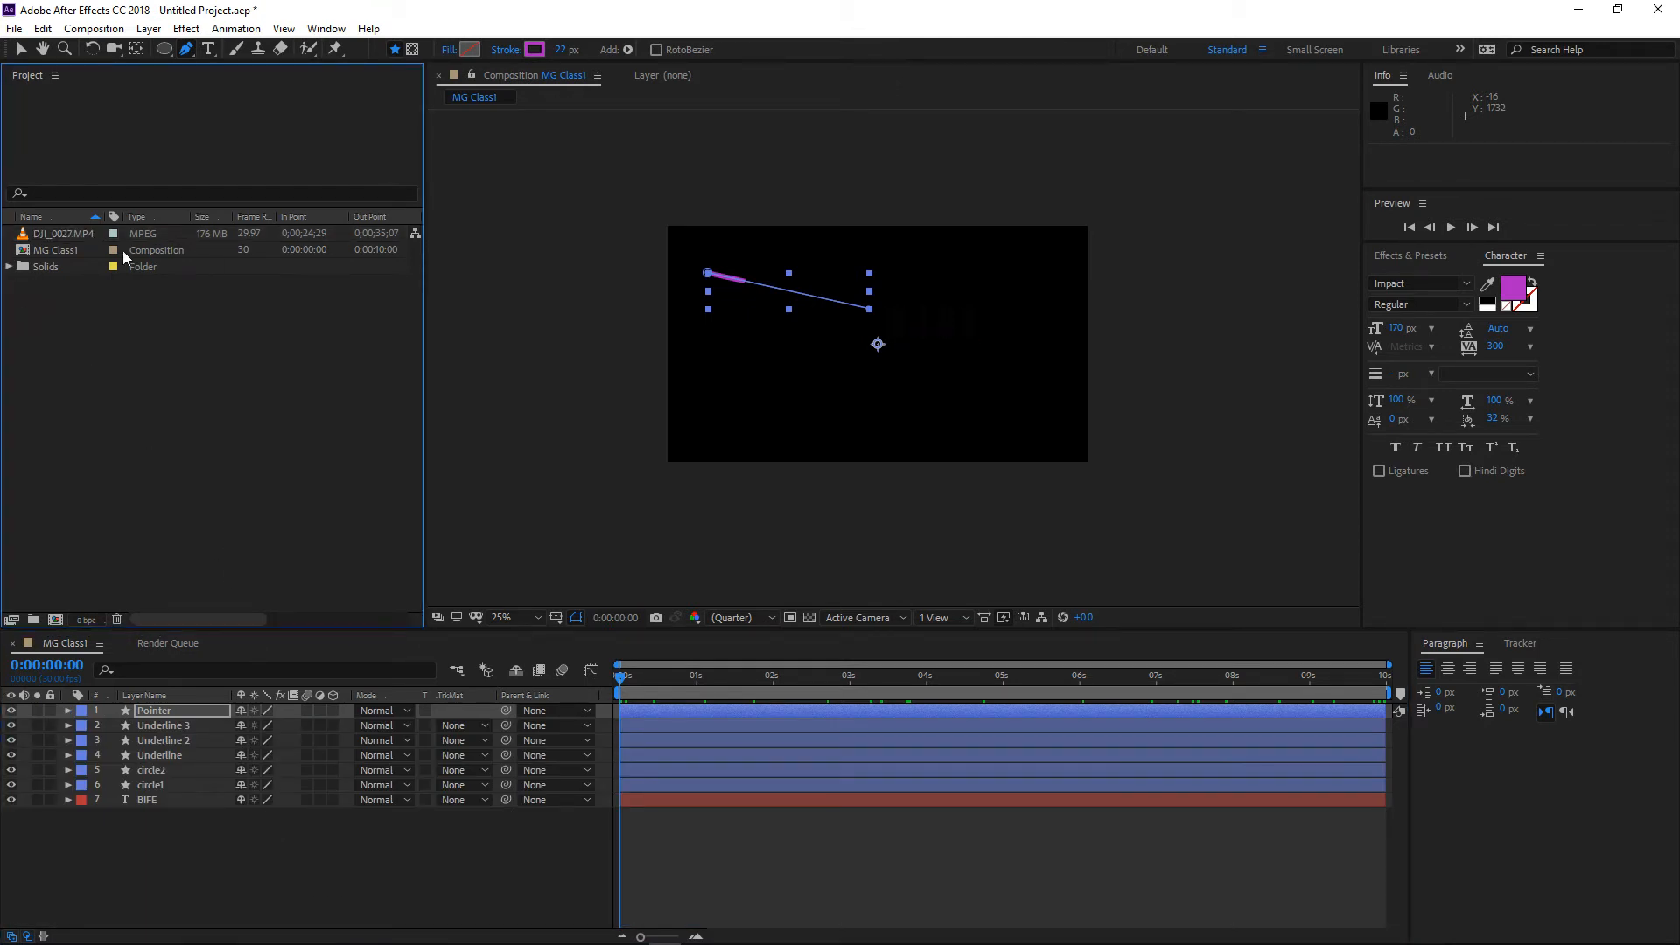
{"action": "right_click", "coordinate": [108, 344]}
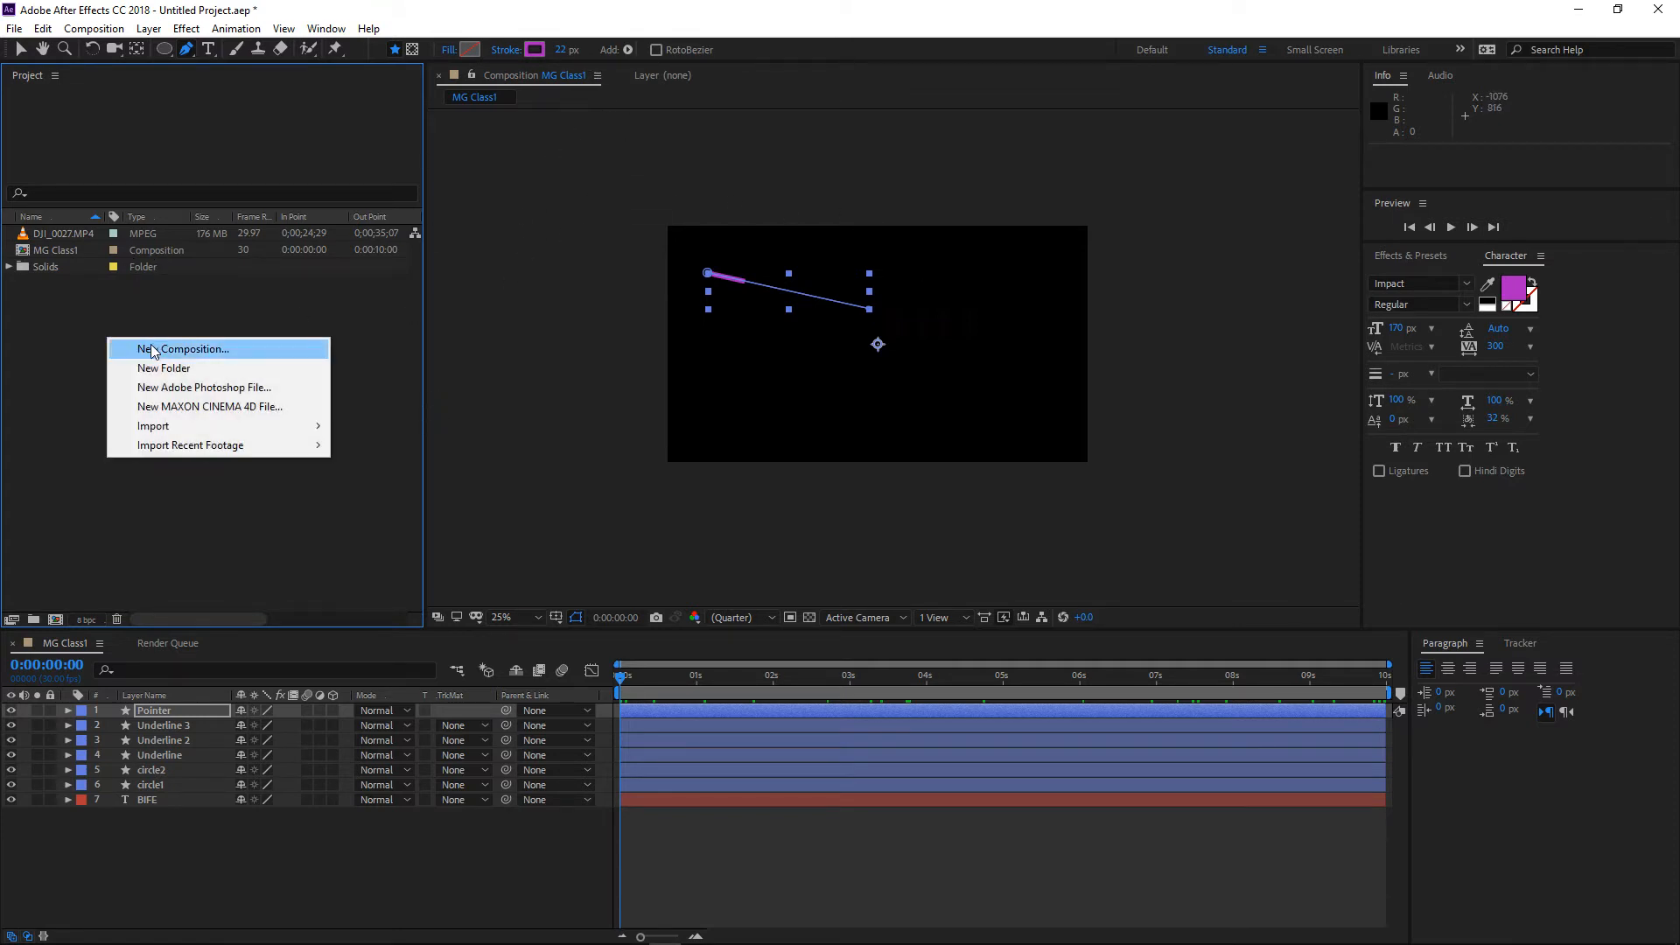
{"action": "left_click", "coordinate": [150, 350]}
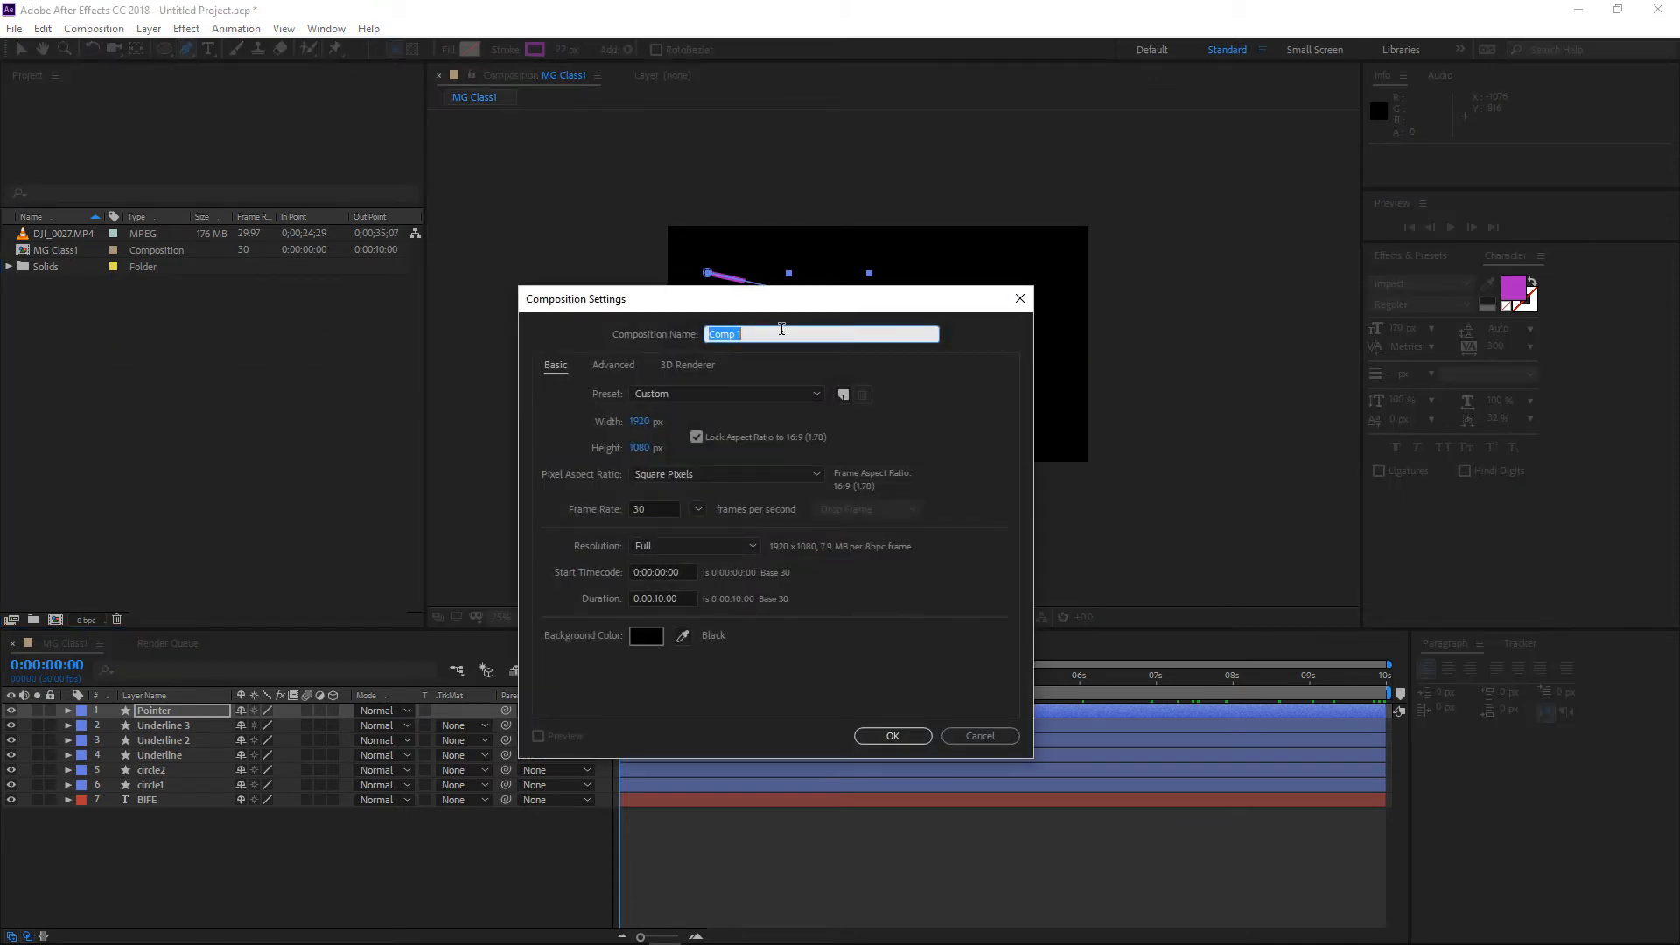
{"action": "type", "text": "VideoBG"}
{"action": "left_click", "coordinate": [862, 740]}
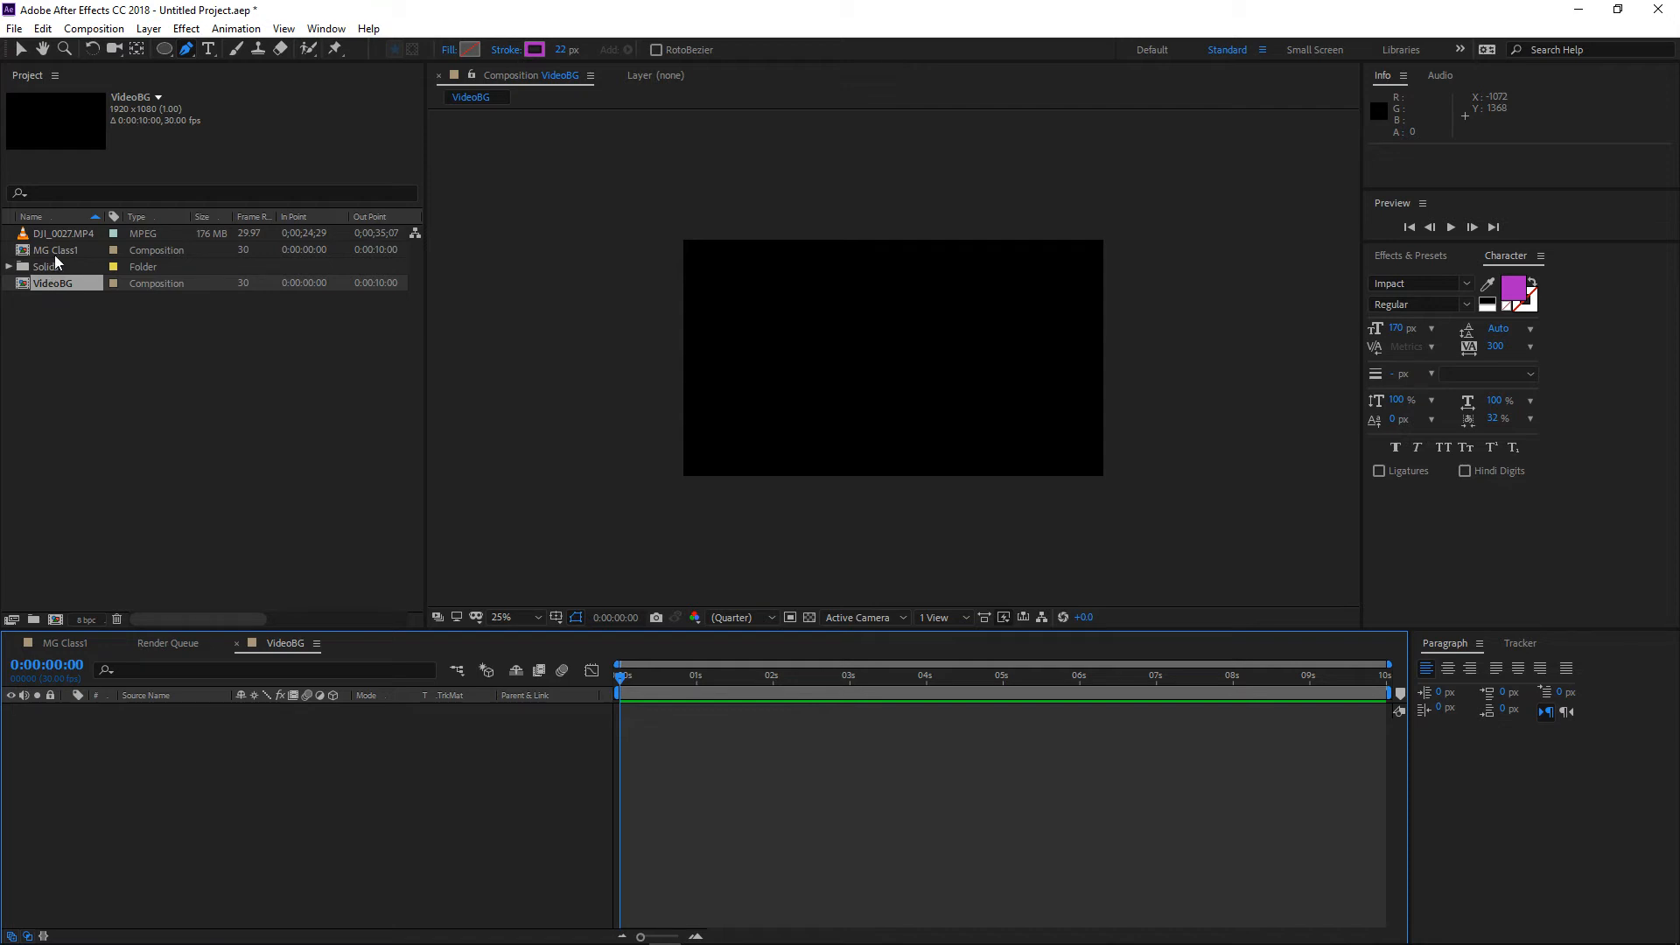
{"action": "left_click_drag", "start_coordinate": [72, 238], "coordinate": [97, 816]}
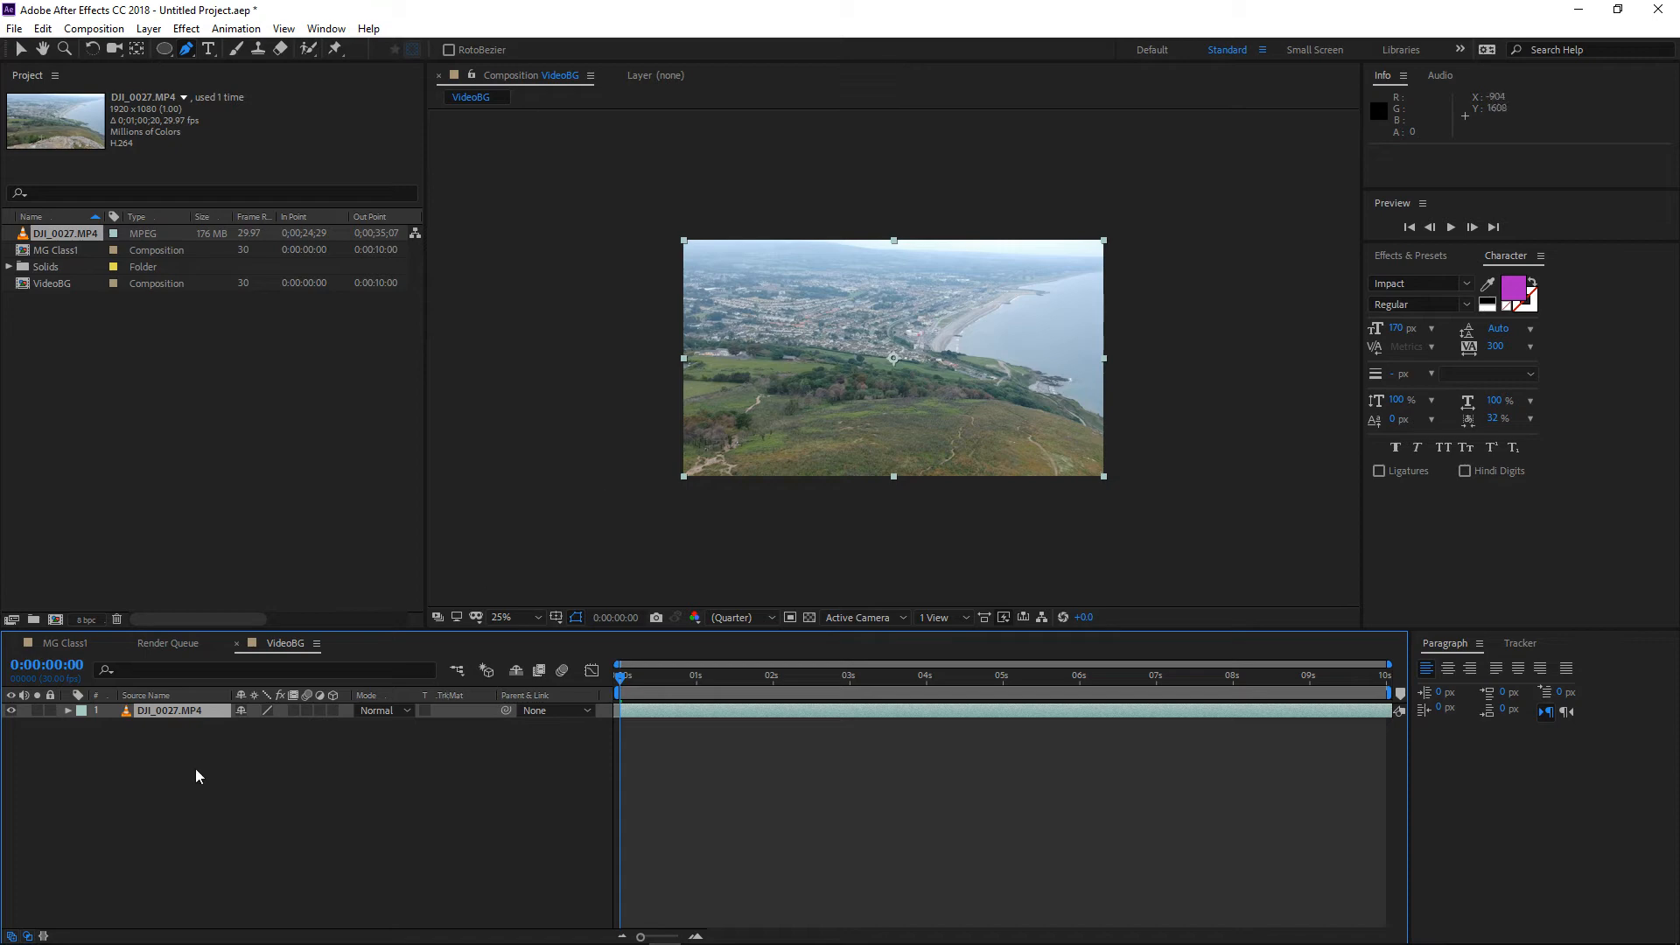
Add a null object to the VideoBG composition and expand its Transform properties
{"action": "right_click", "coordinate": [206, 745]}
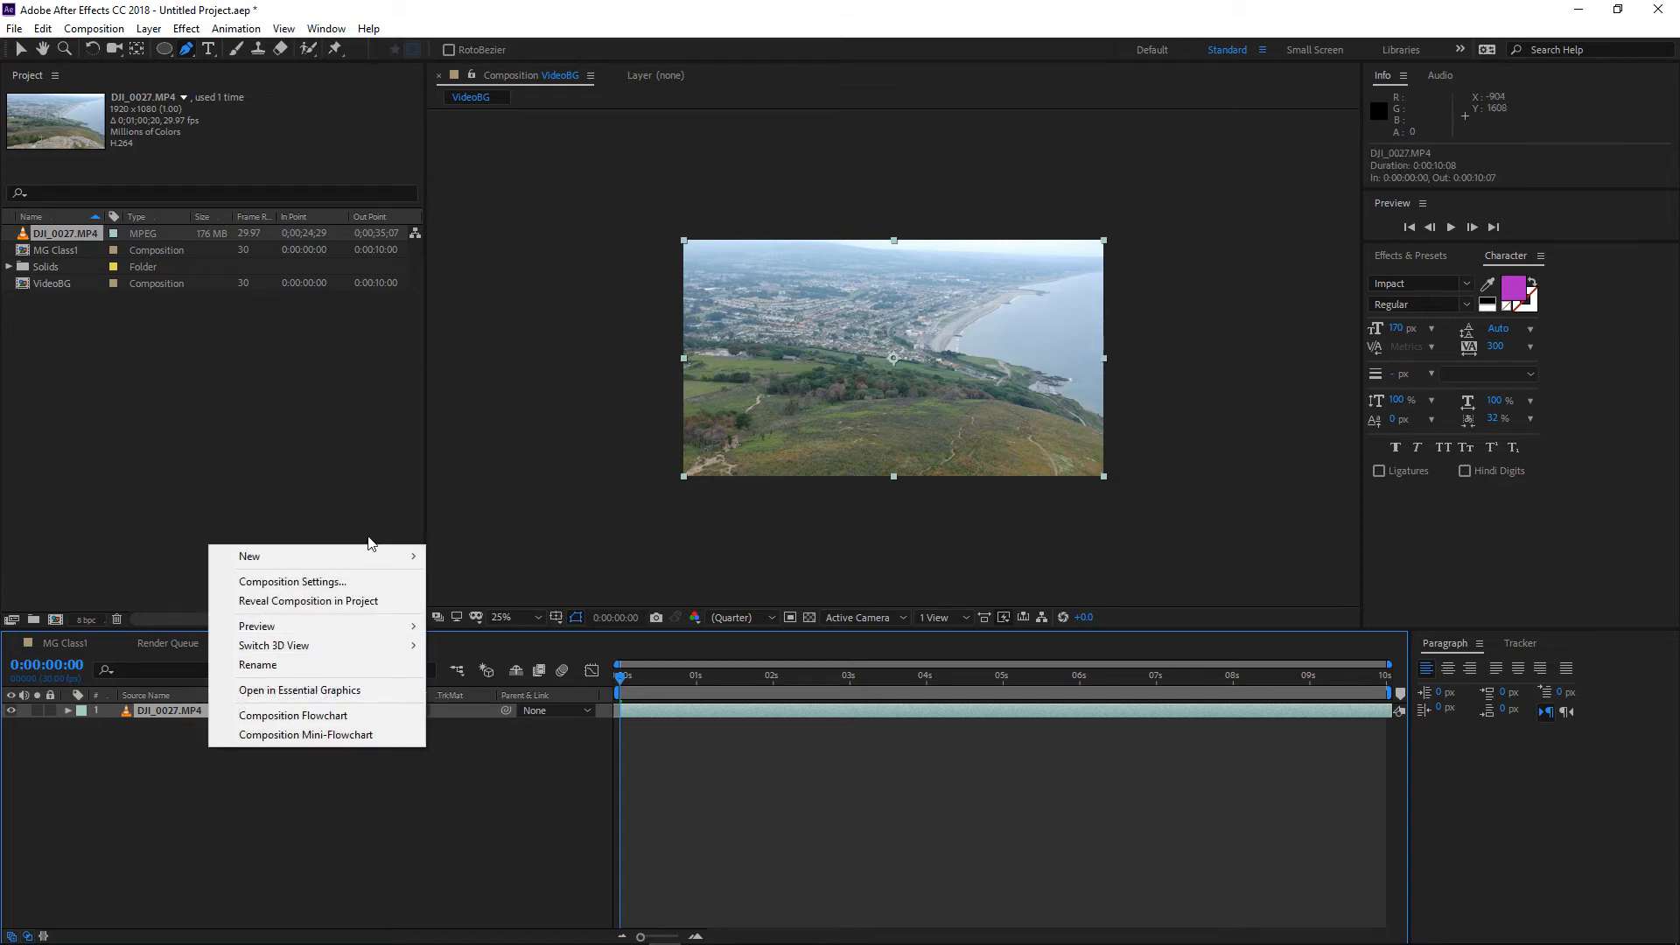
{"action": "mouse_move", "coordinate": [372, 554]}
{"action": "left_click", "coordinate": [514, 659]}
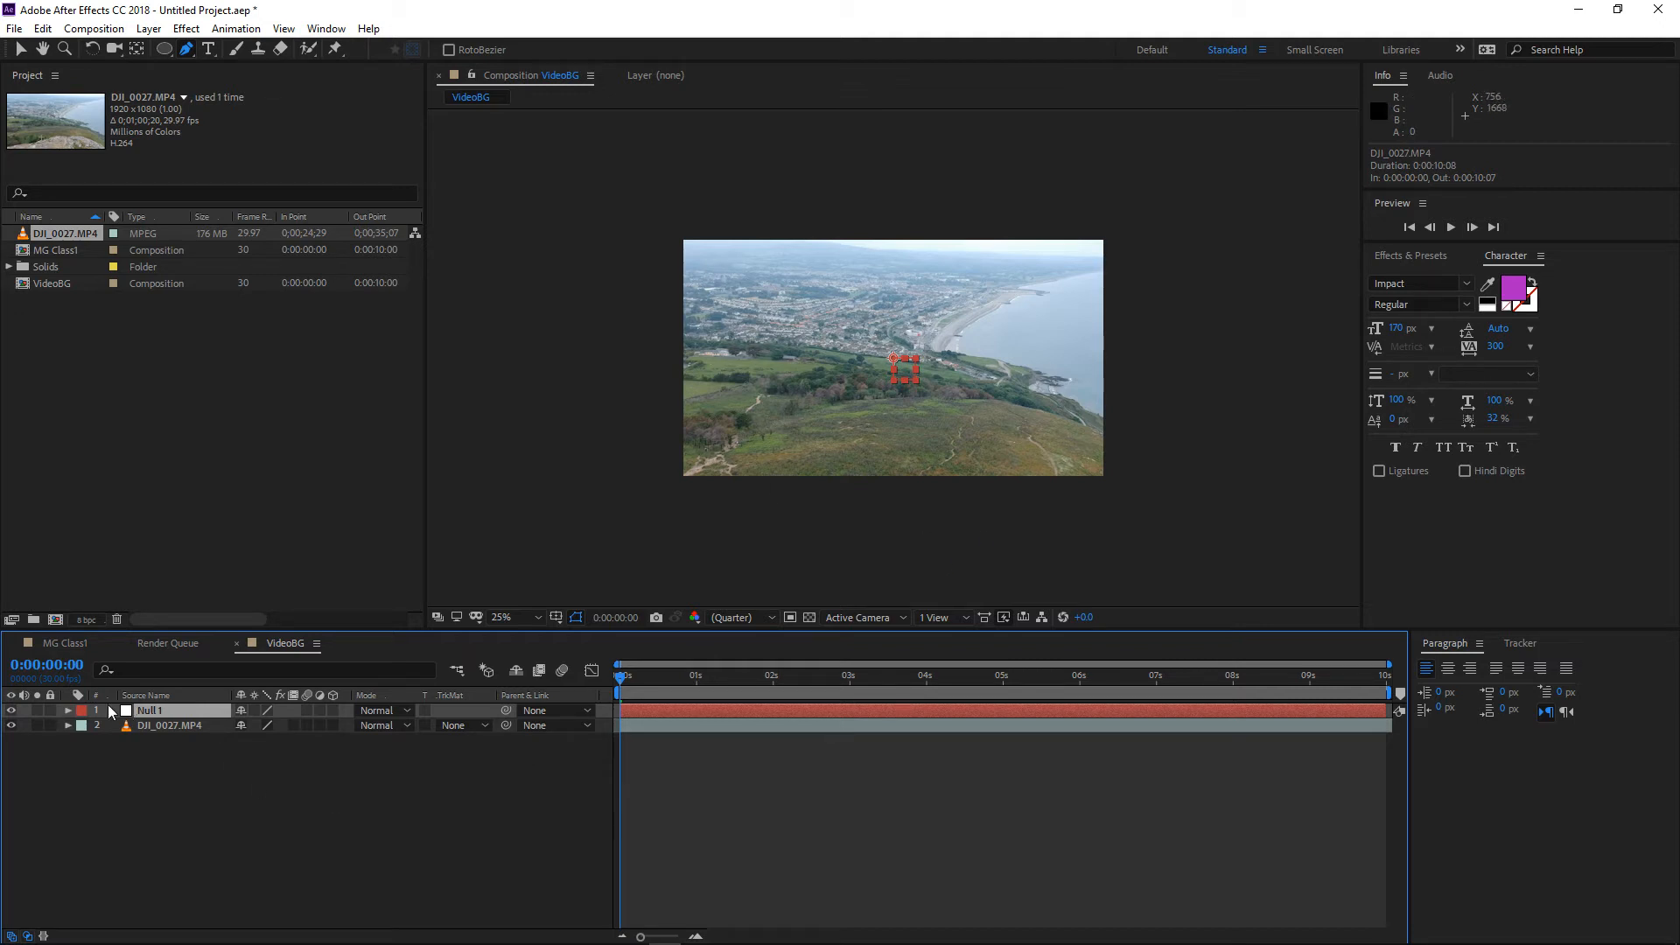
{"action": "left_click", "coordinate": [69, 711]}
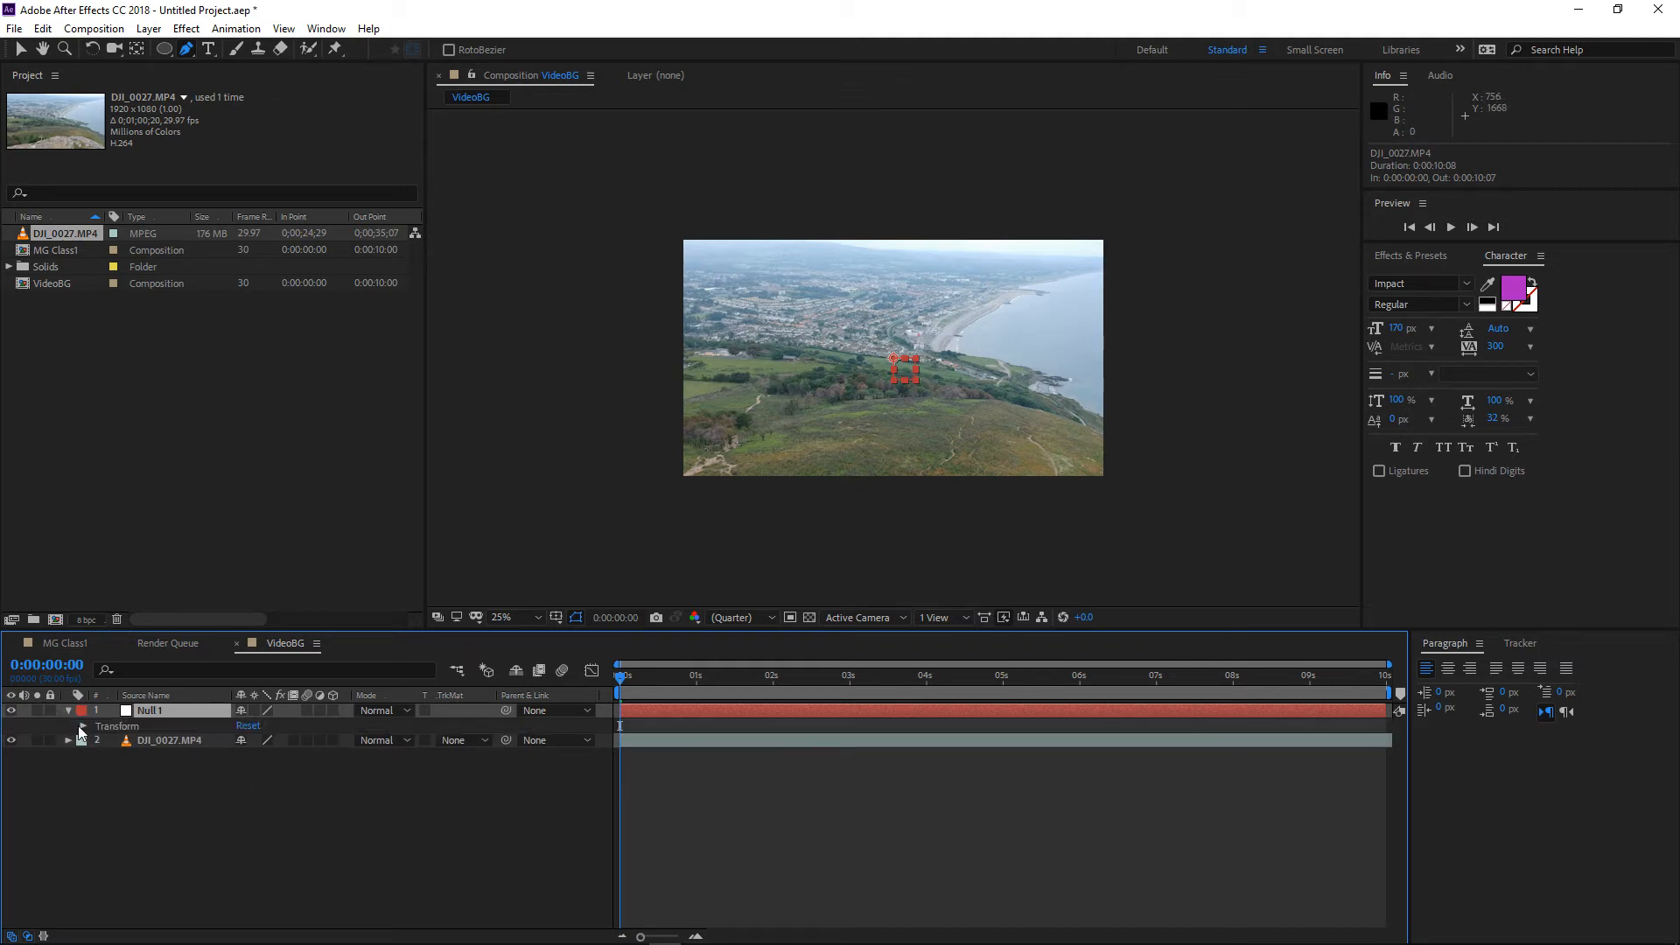
{"action": "left_click", "coordinate": [82, 727]}
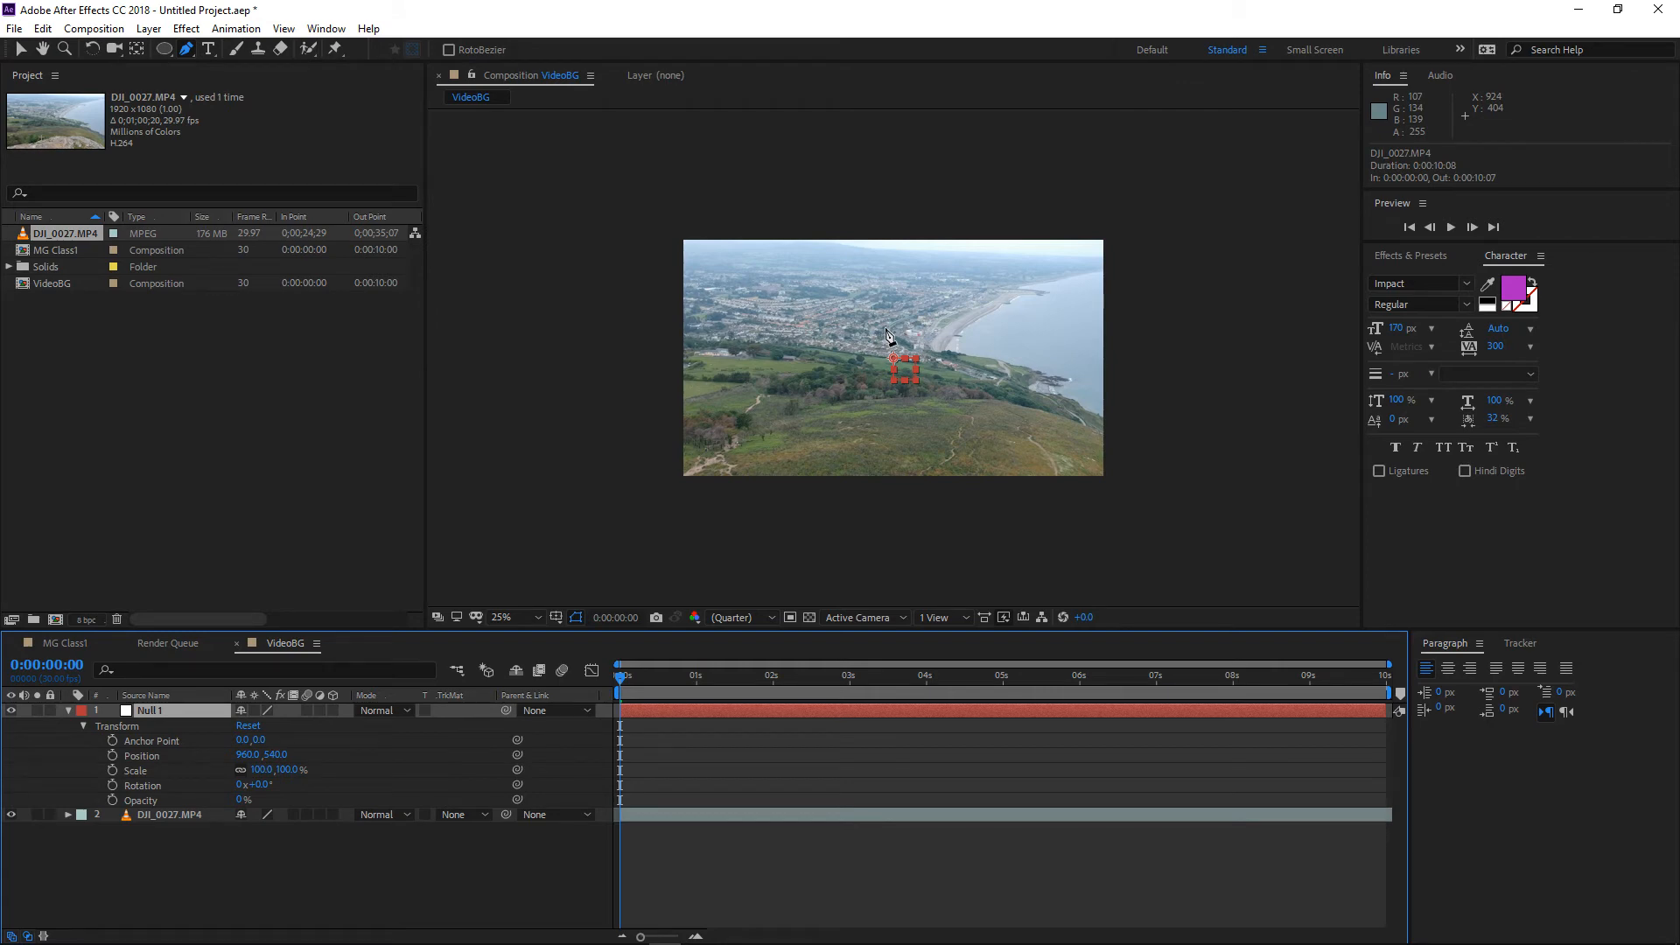
Start Track Motion on the DJI_0027.MP4 layer
{"action": "left_click", "coordinate": [159, 817]}
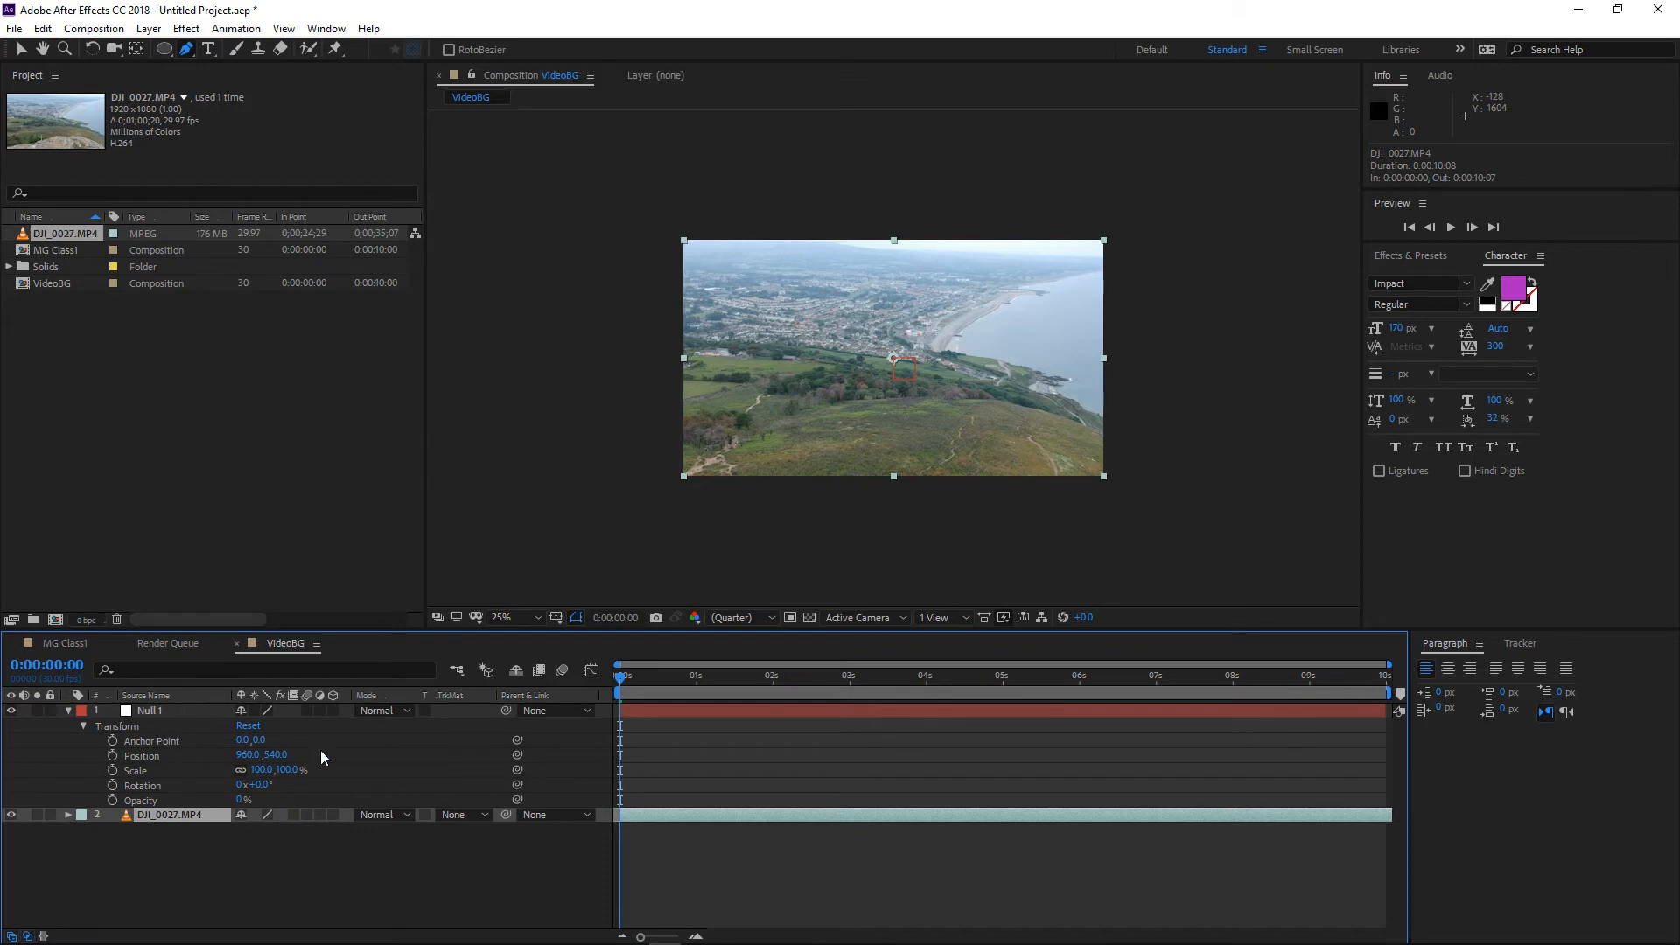
{"action": "key", "text": "period"}
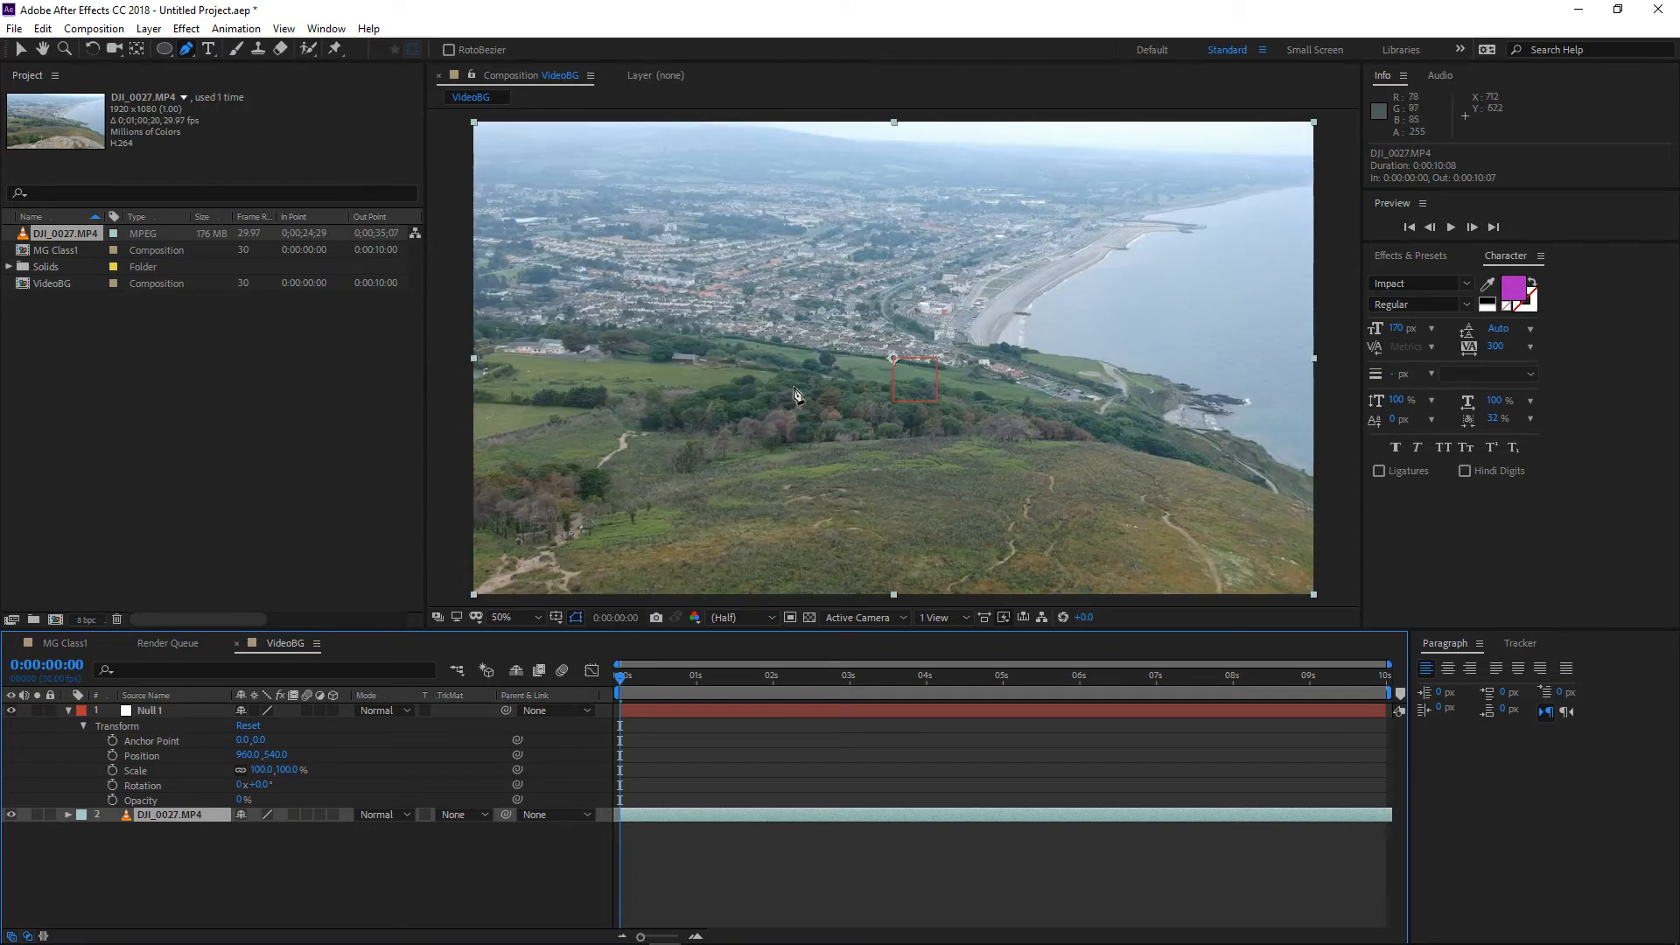
{"action": "left_click_drag", "start_coordinate": [781, 286], "coordinate": [819, 423]}
{"action": "scroll", "coordinate": [787, 376], "scroll_direction": "up", "scroll_amount": 1}
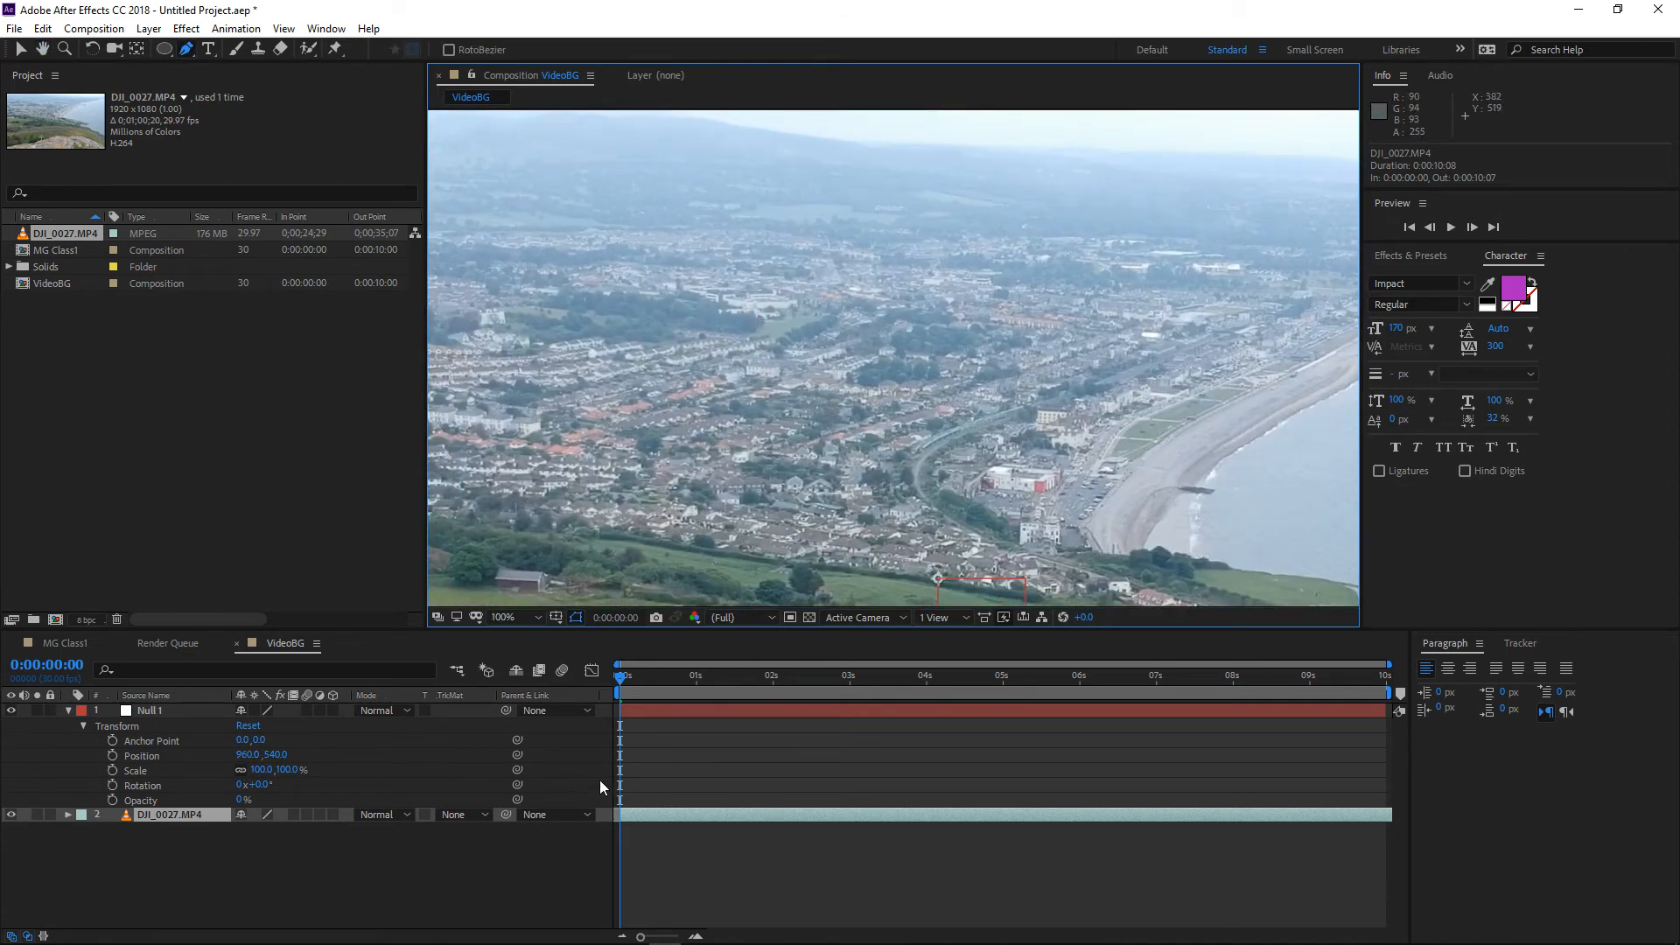
{"action": "right_click", "coordinate": [211, 815]}
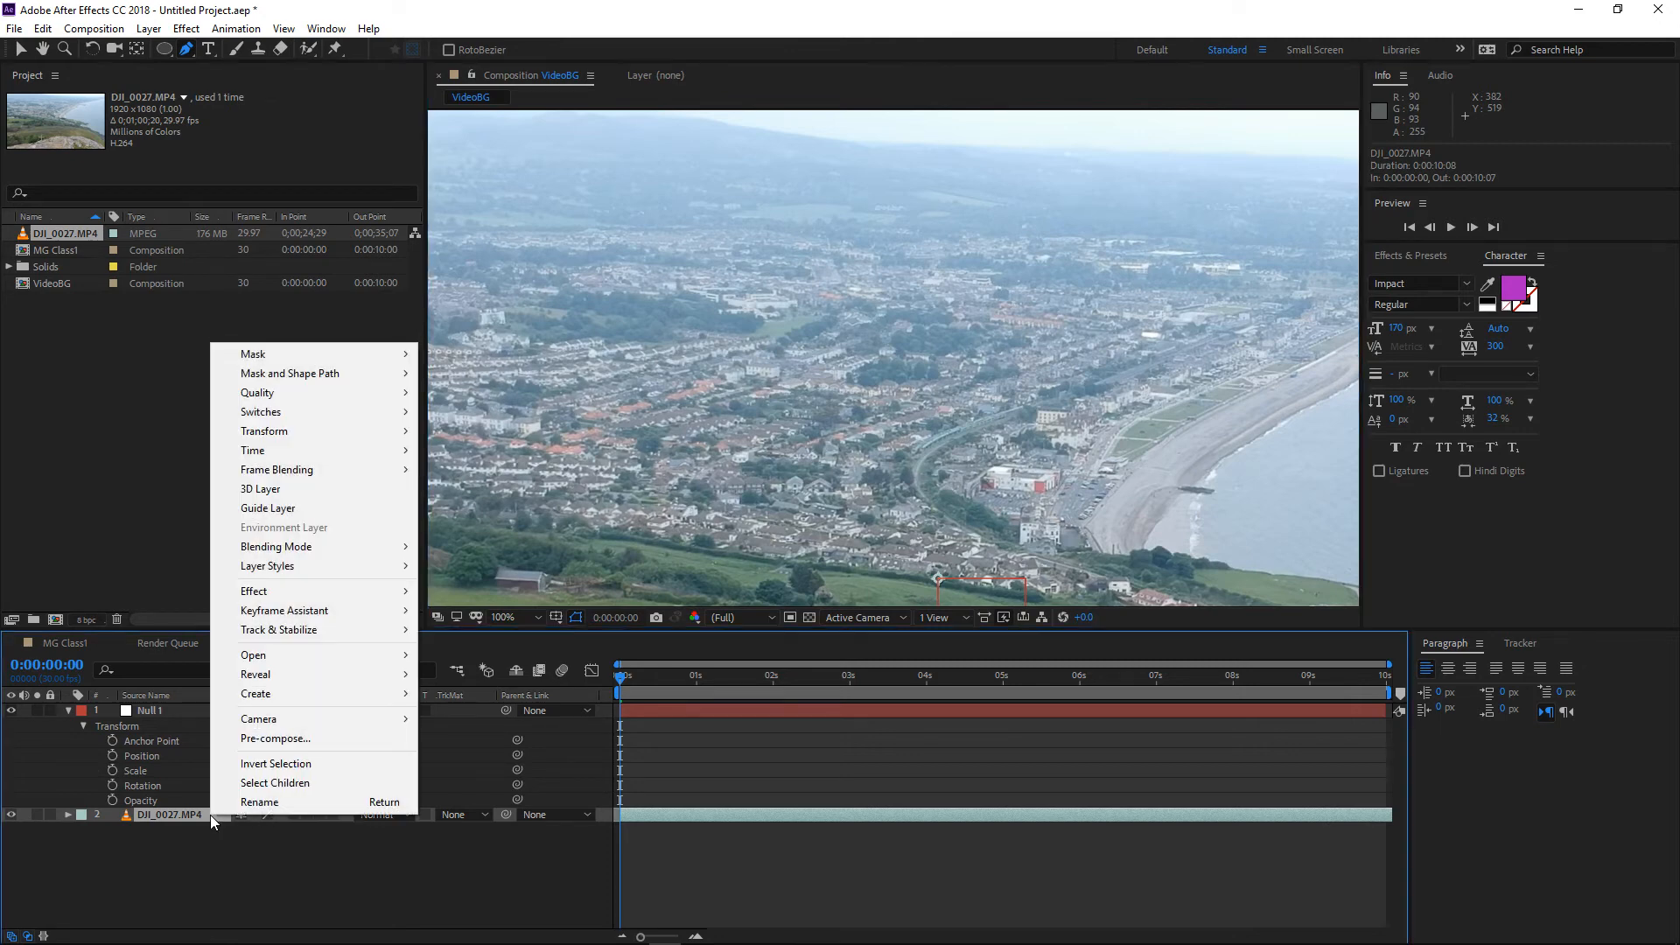
{"action": "mouse_move", "coordinate": [266, 630]}
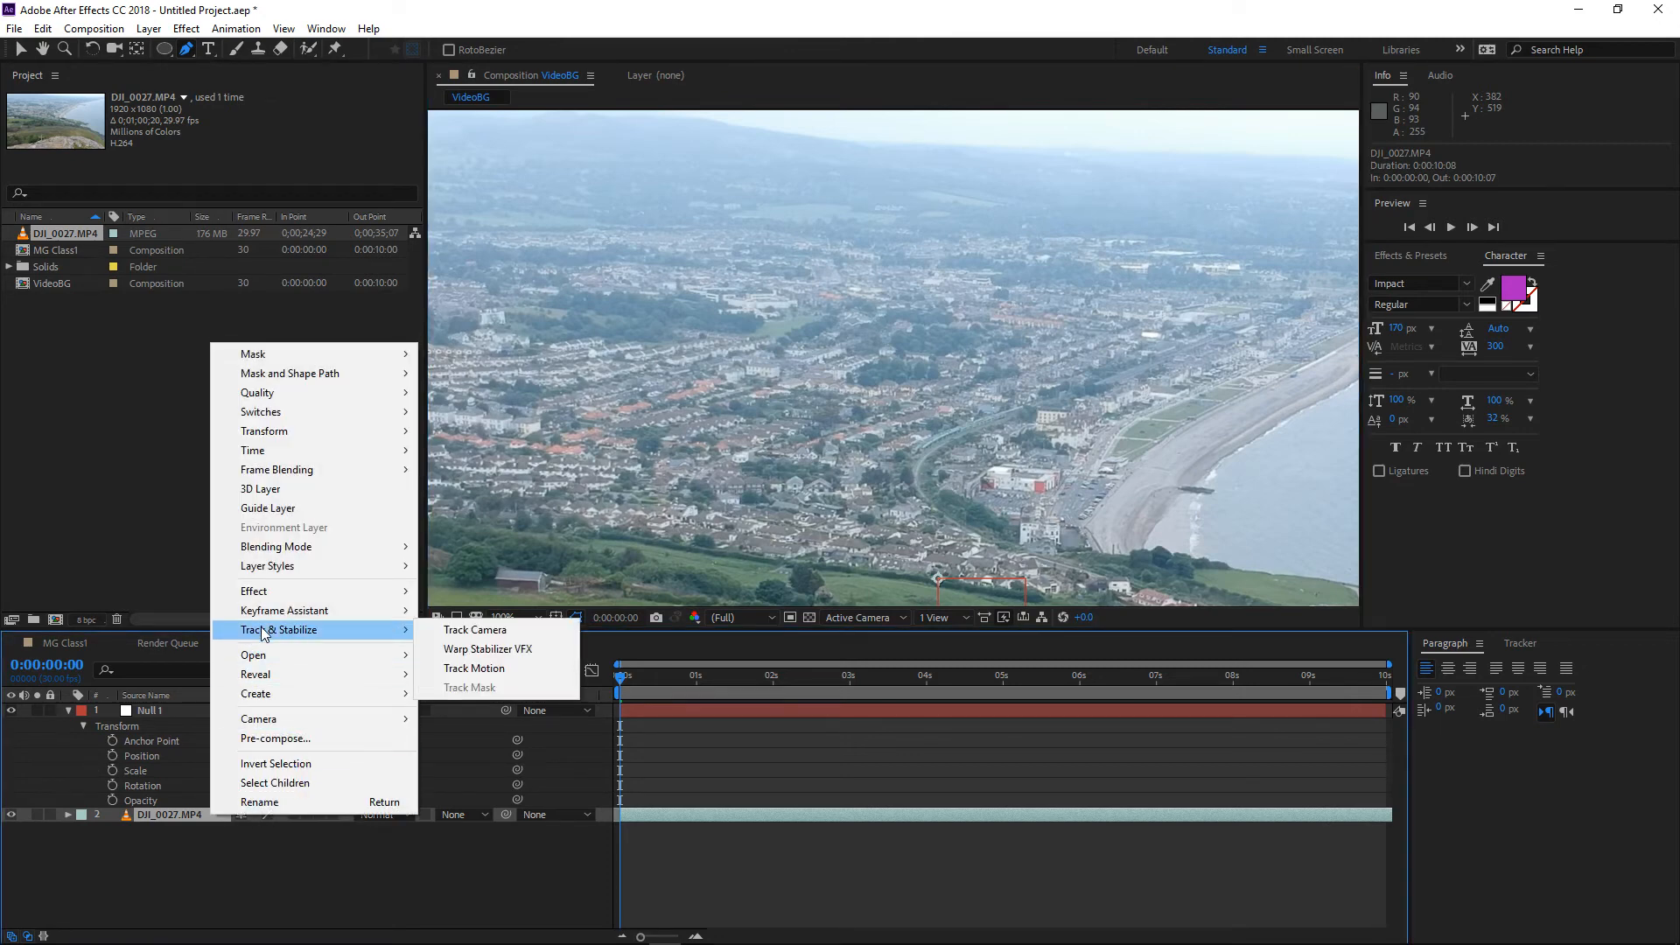
{"action": "left_click", "coordinate": [471, 667]}
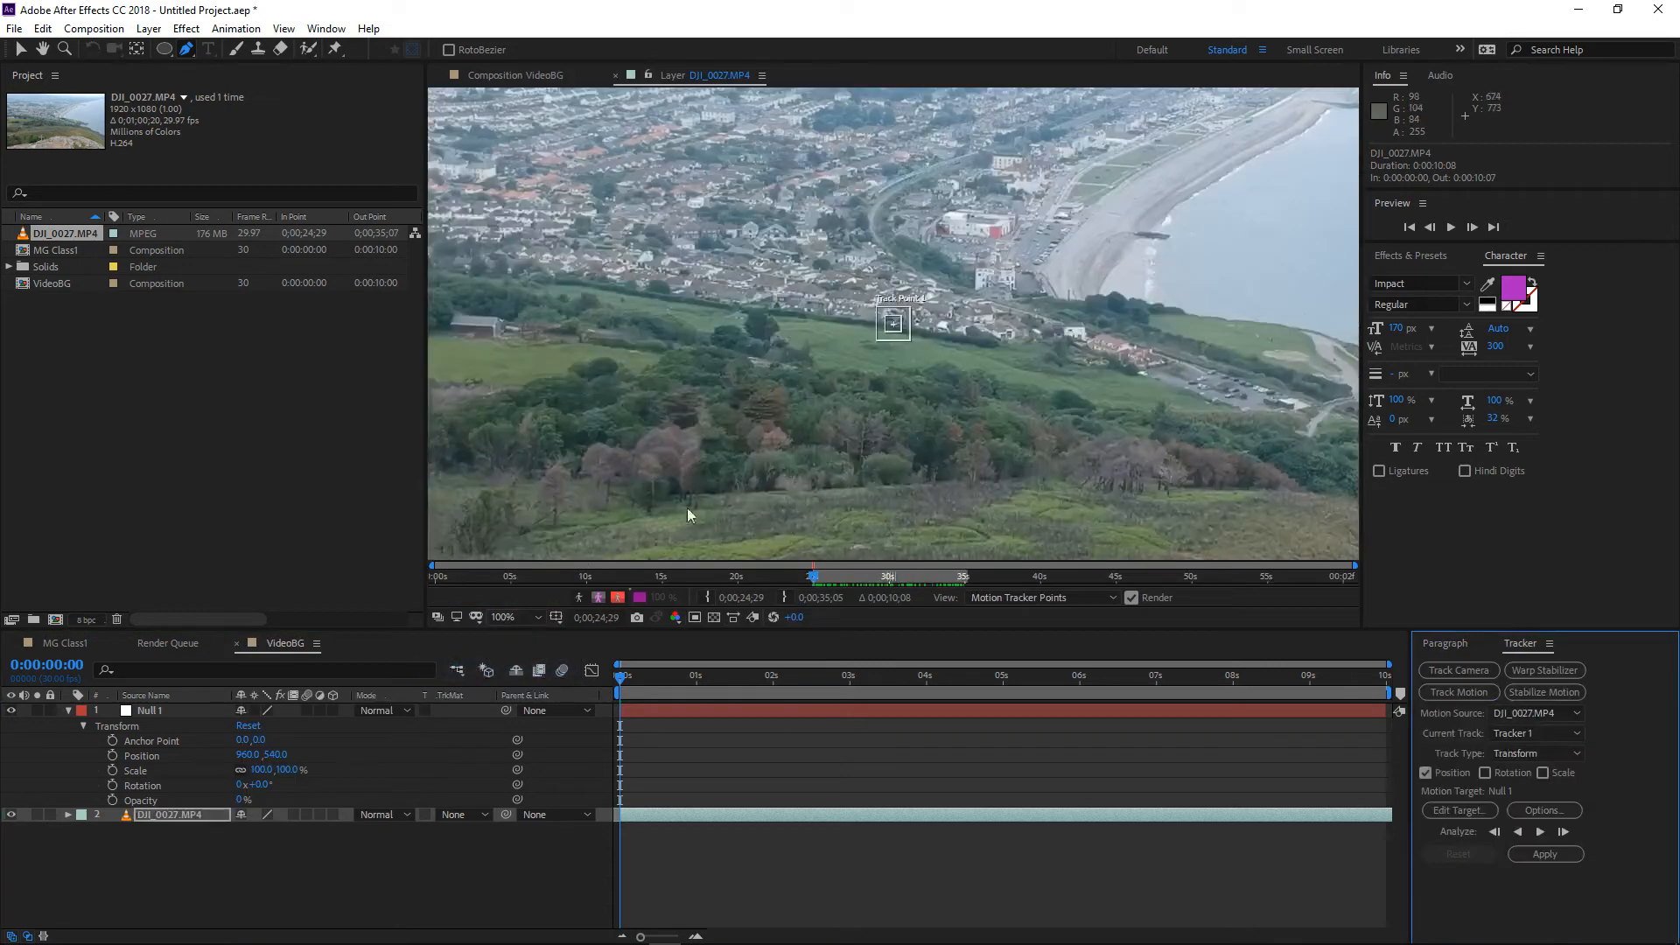
Place Track Point 1 on the distant town buildings at about 796, 225 and analyze its motion forward through the clip
{"action": "scroll", "coordinate": [804, 304], "scroll_direction": "up", "scroll_amount": 3}
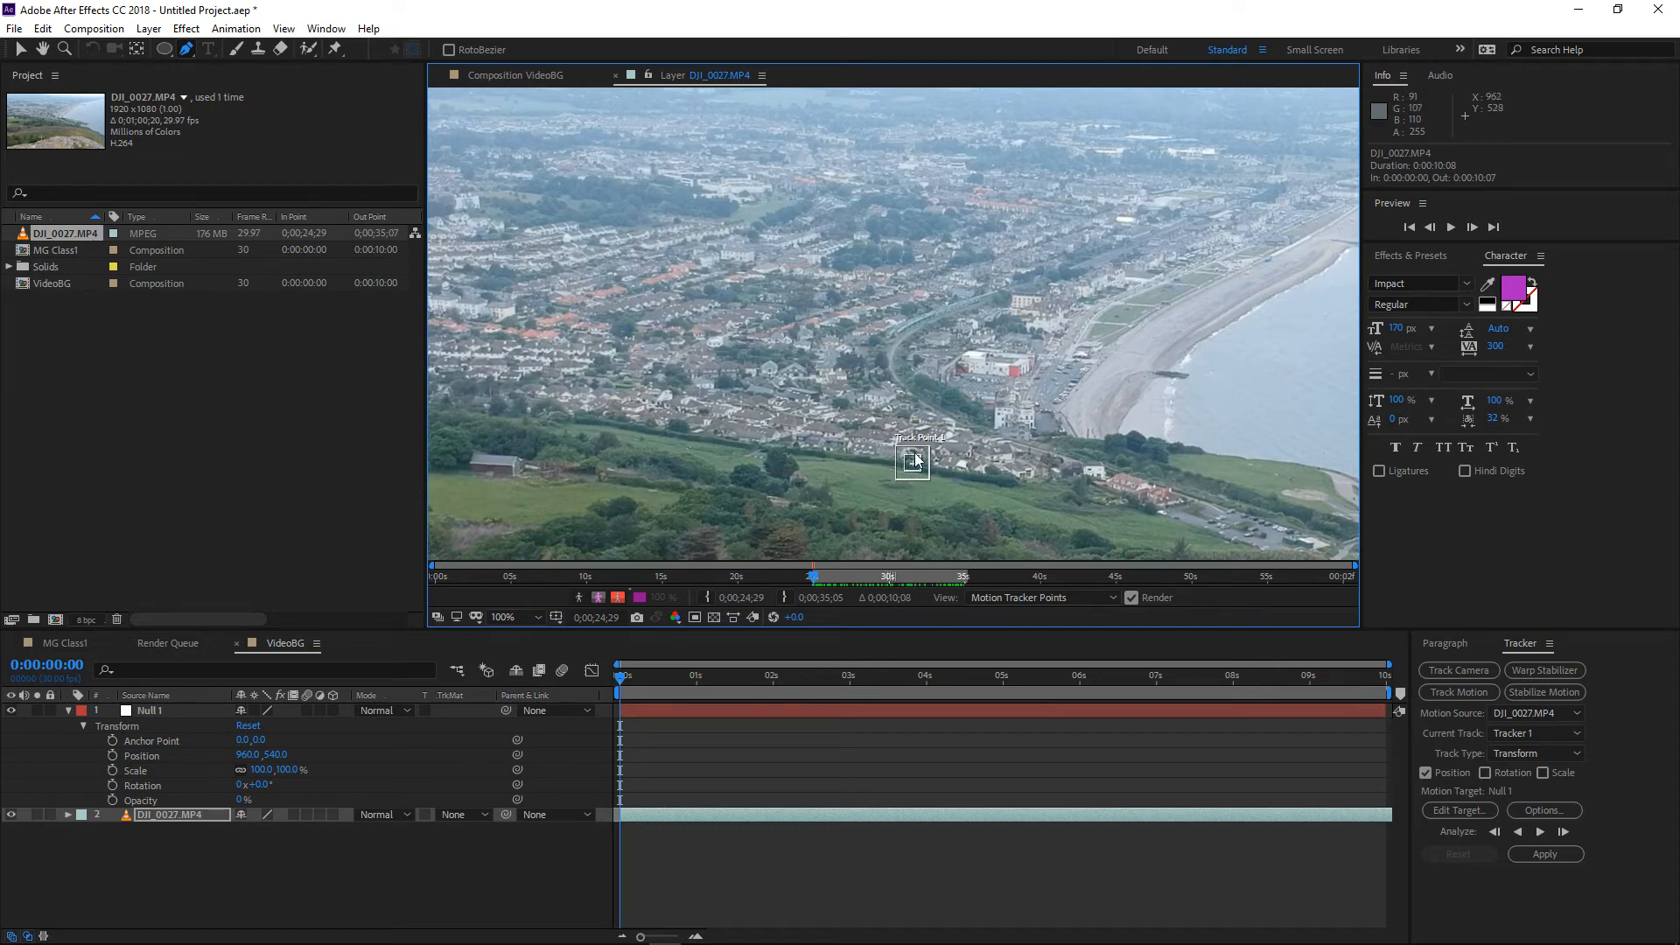
{"action": "left_click_drag", "start_coordinate": [914, 459], "coordinate": [770, 177]}
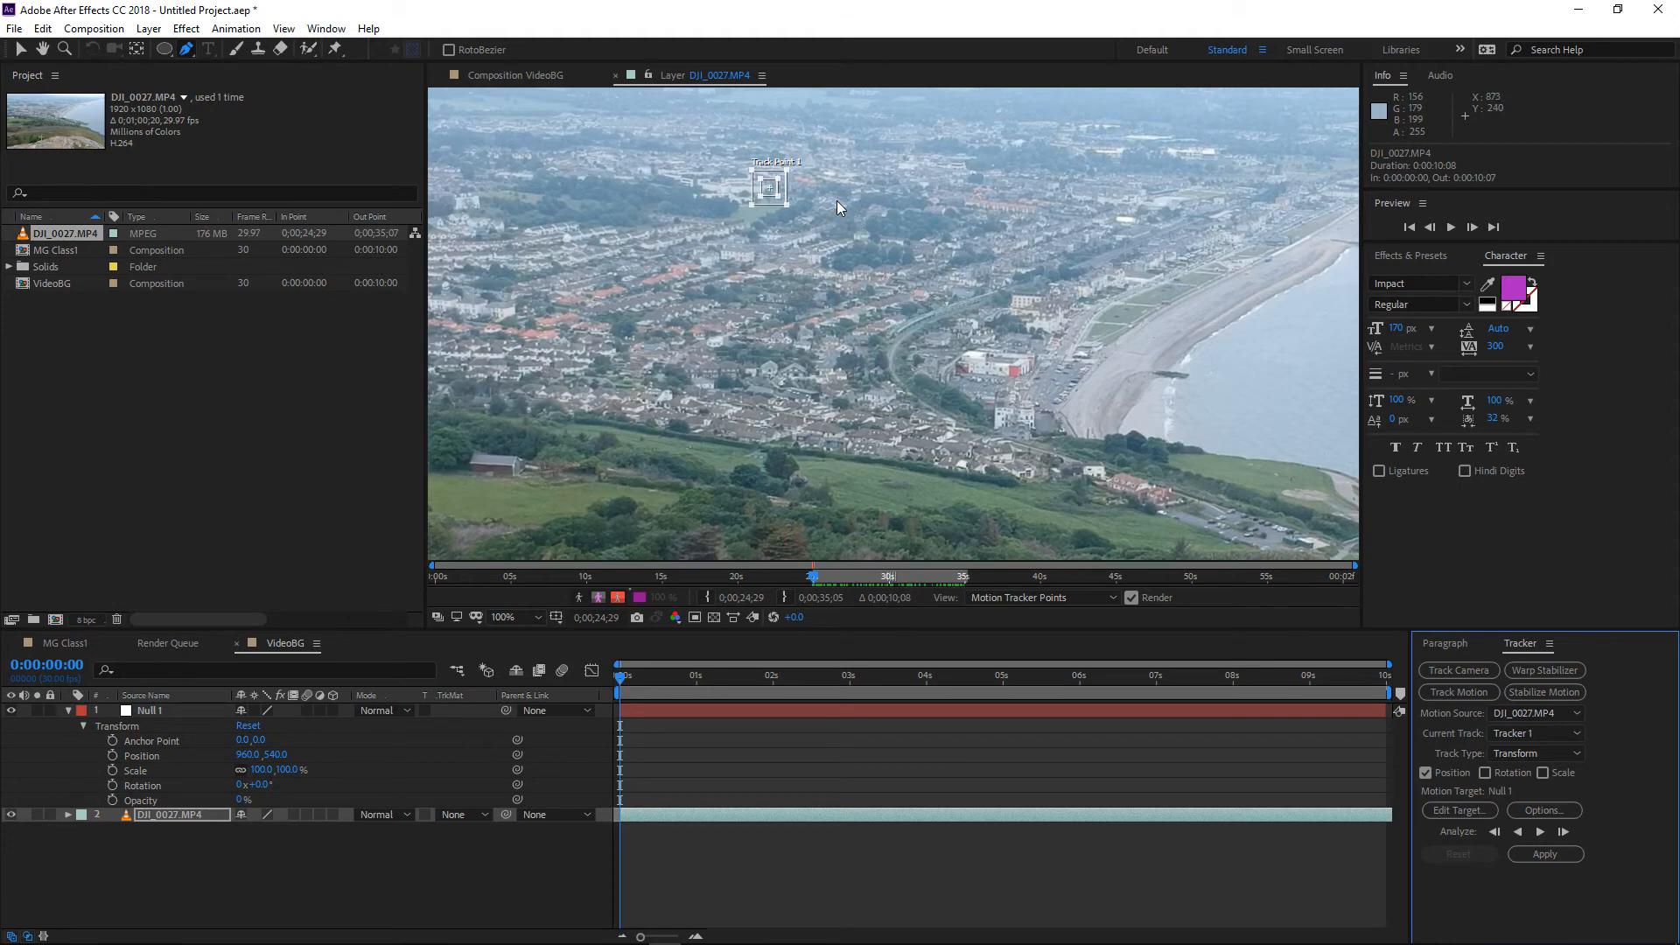
{"action": "key", "text": "comma"}
{"action": "key", "text": "comma"}
{"action": "left_click_drag", "start_coordinate": [829, 314], "coordinate": [804, 288]}
{"action": "key", "text": "period"}
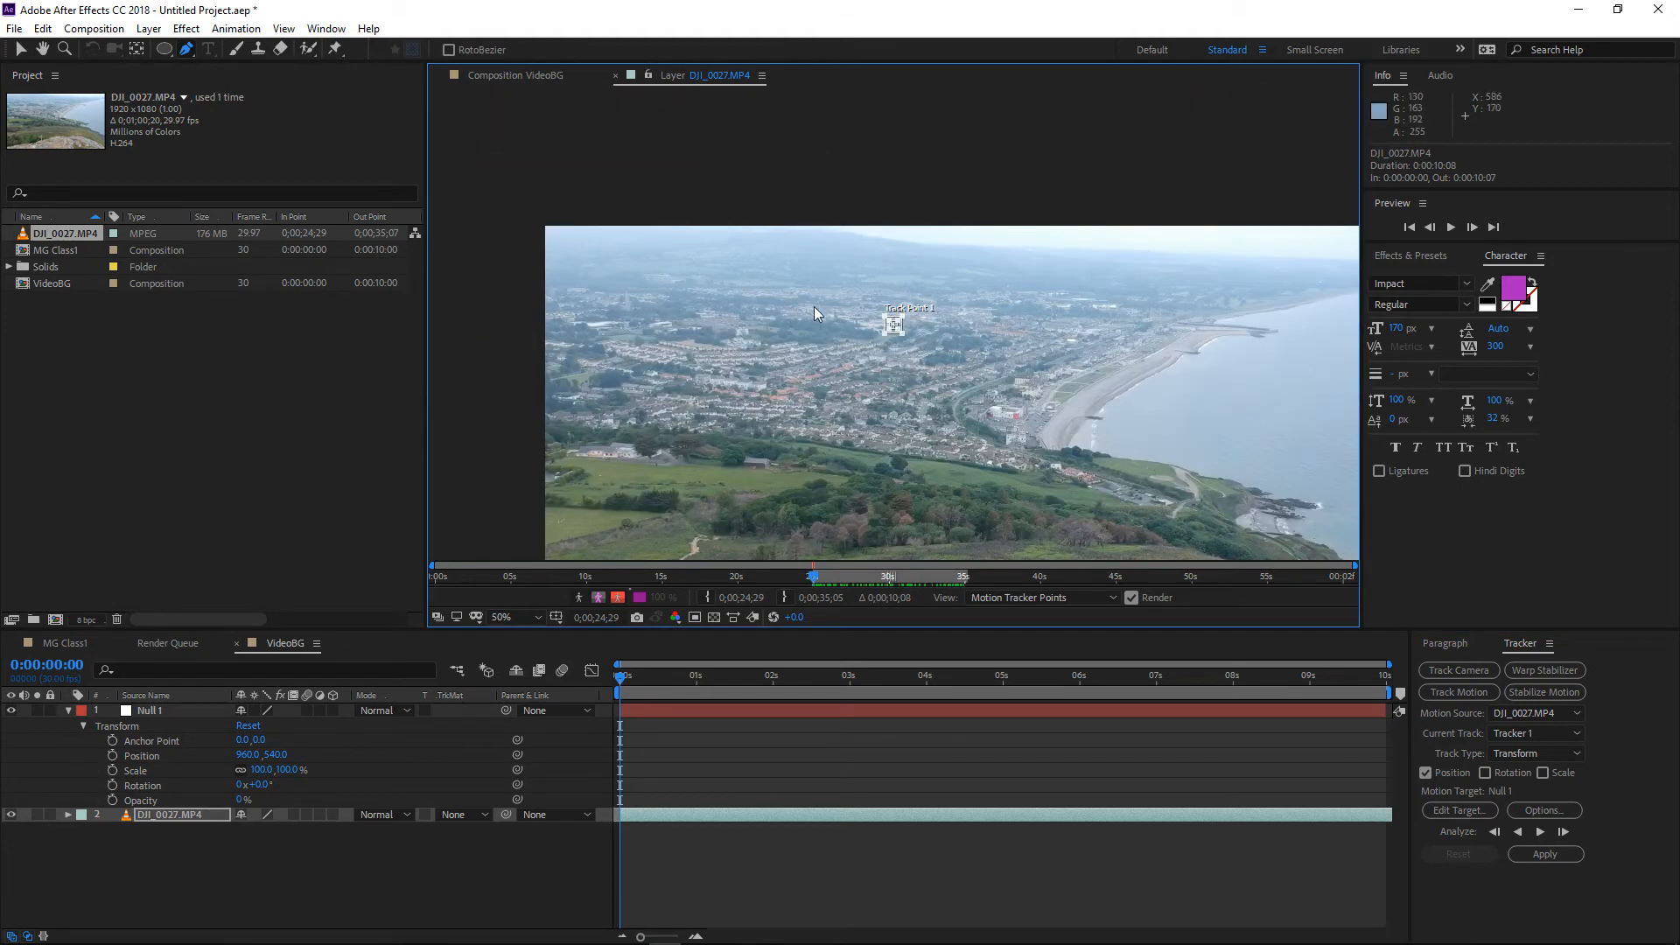
{"action": "left_click", "coordinate": [1541, 833]}
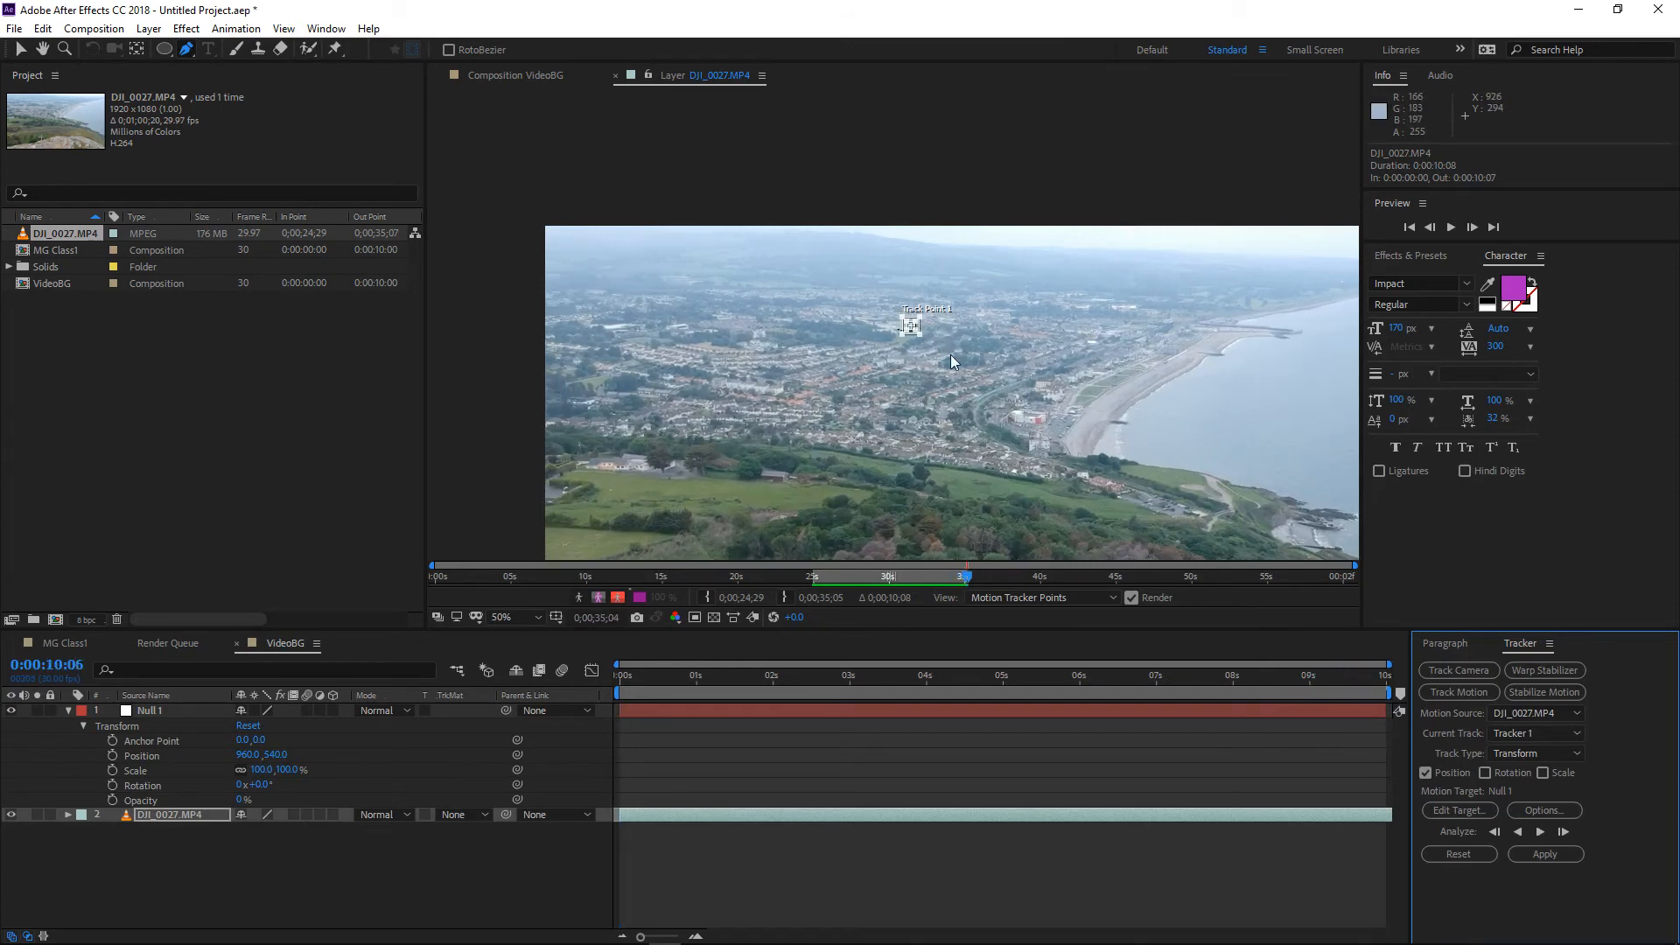
Review the tracked path back to 0:00:00:00 and apply the tracking to the Null 1 layer in X and Y
{"action": "scroll", "coordinate": [950, 355], "scroll_direction": "up", "scroll_amount": 6}
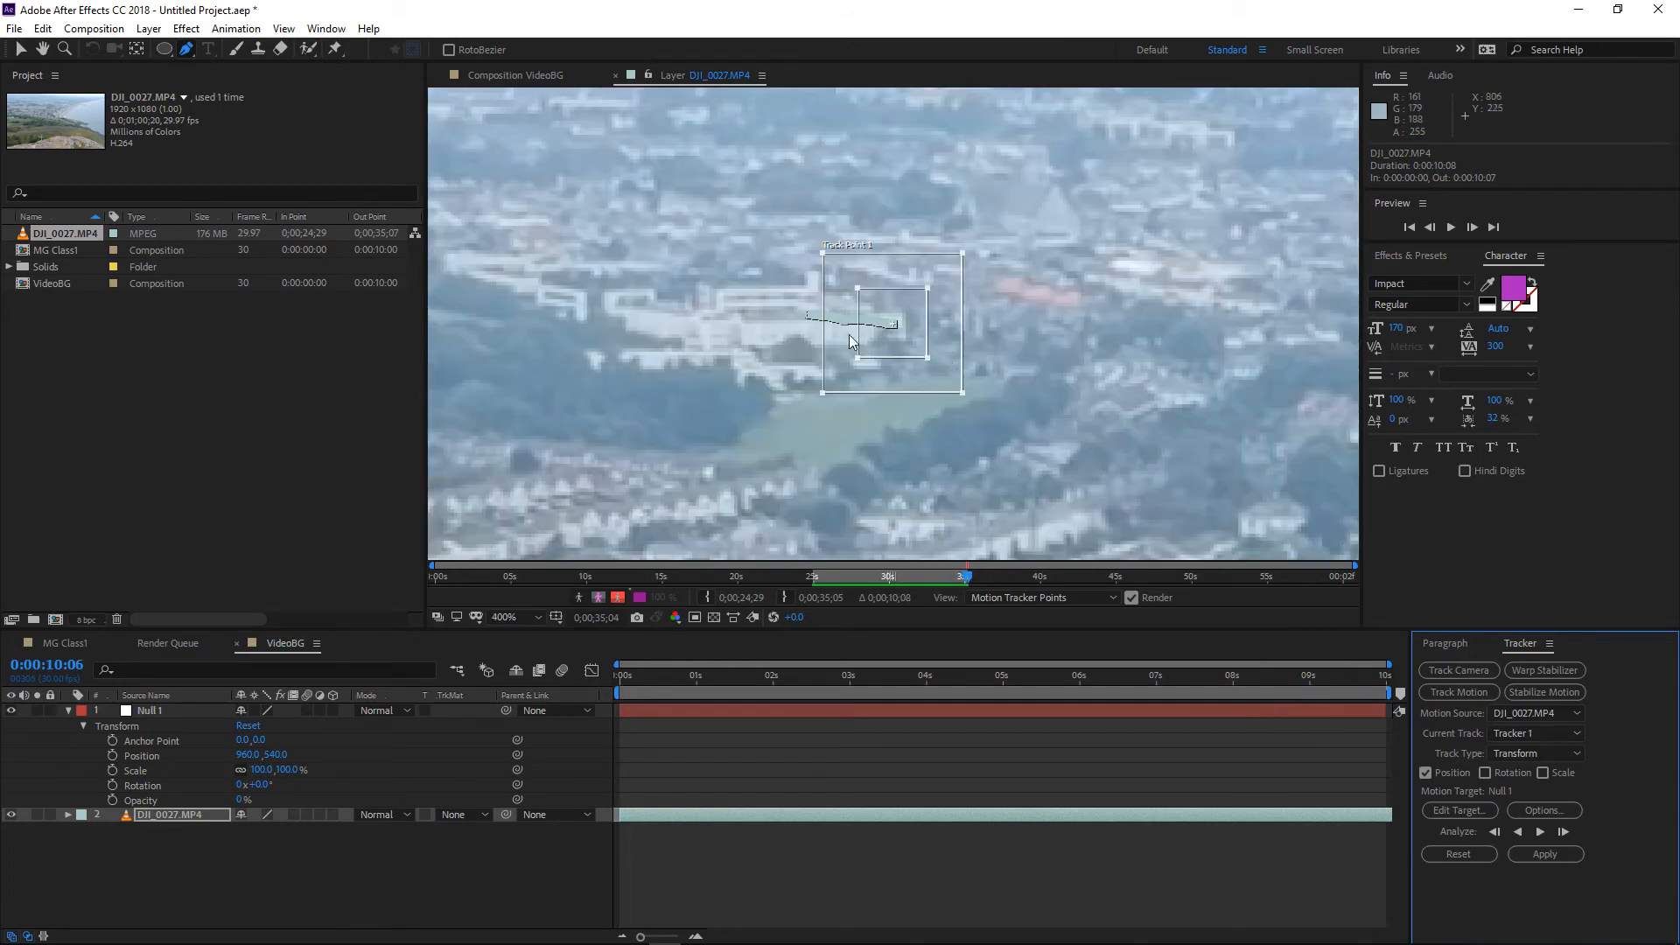
{"action": "left_click_drag", "start_coordinate": [1362, 682], "coordinate": [999, 644]}
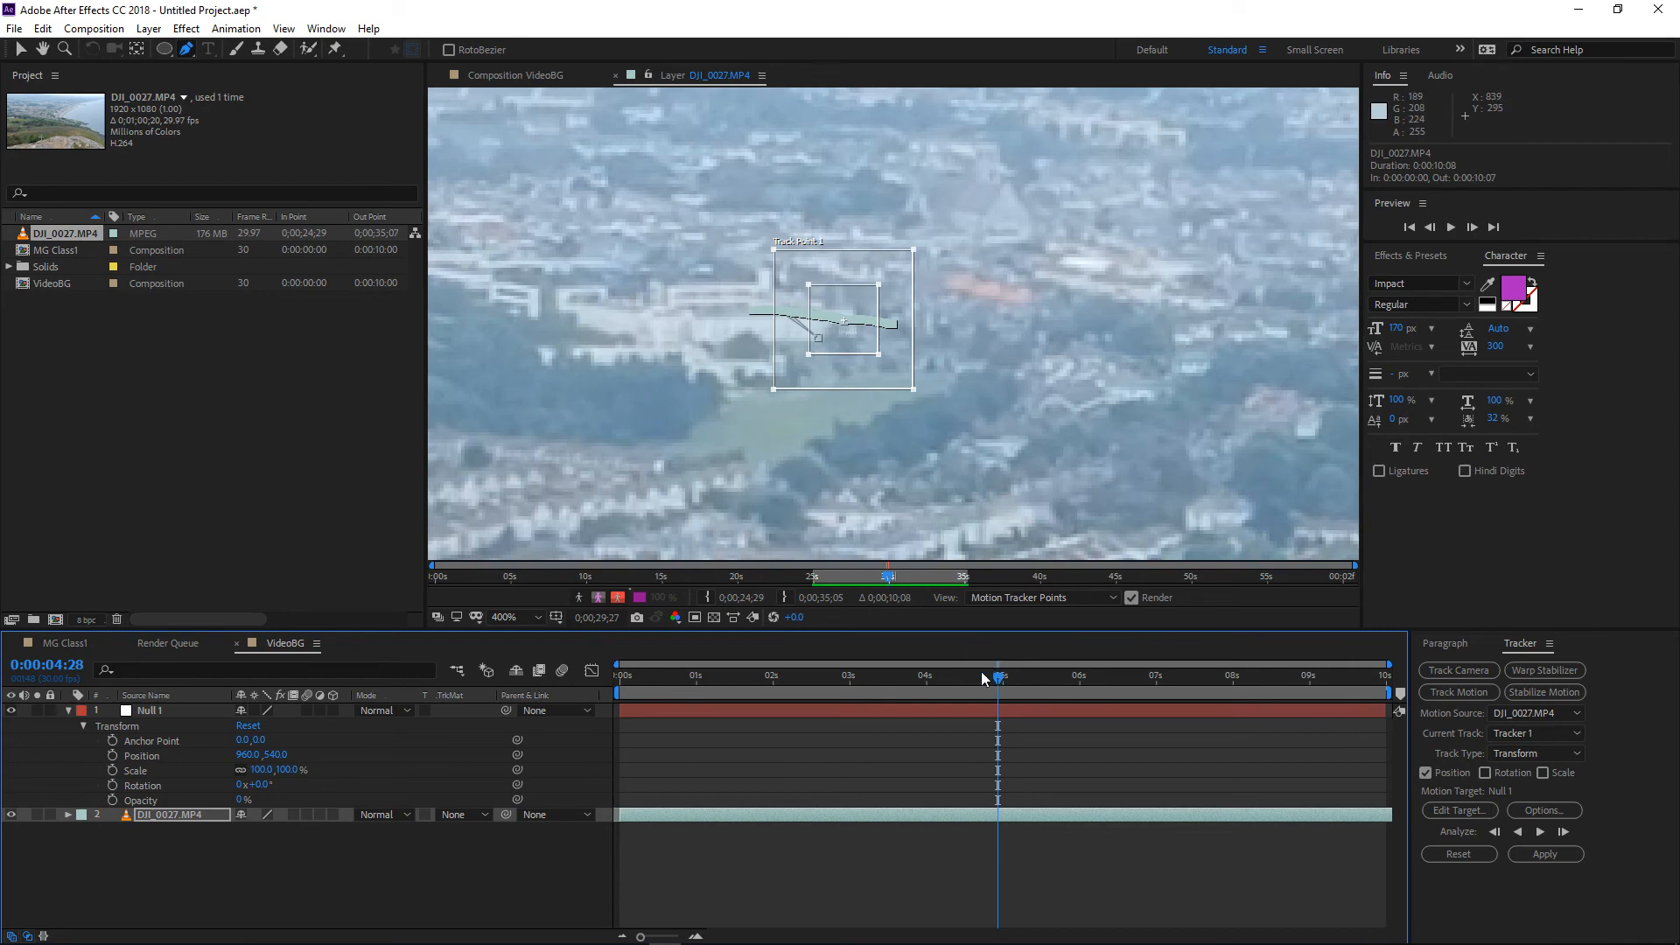
{"action": "left_click_drag", "start_coordinate": [983, 678], "coordinate": [770, 673]}
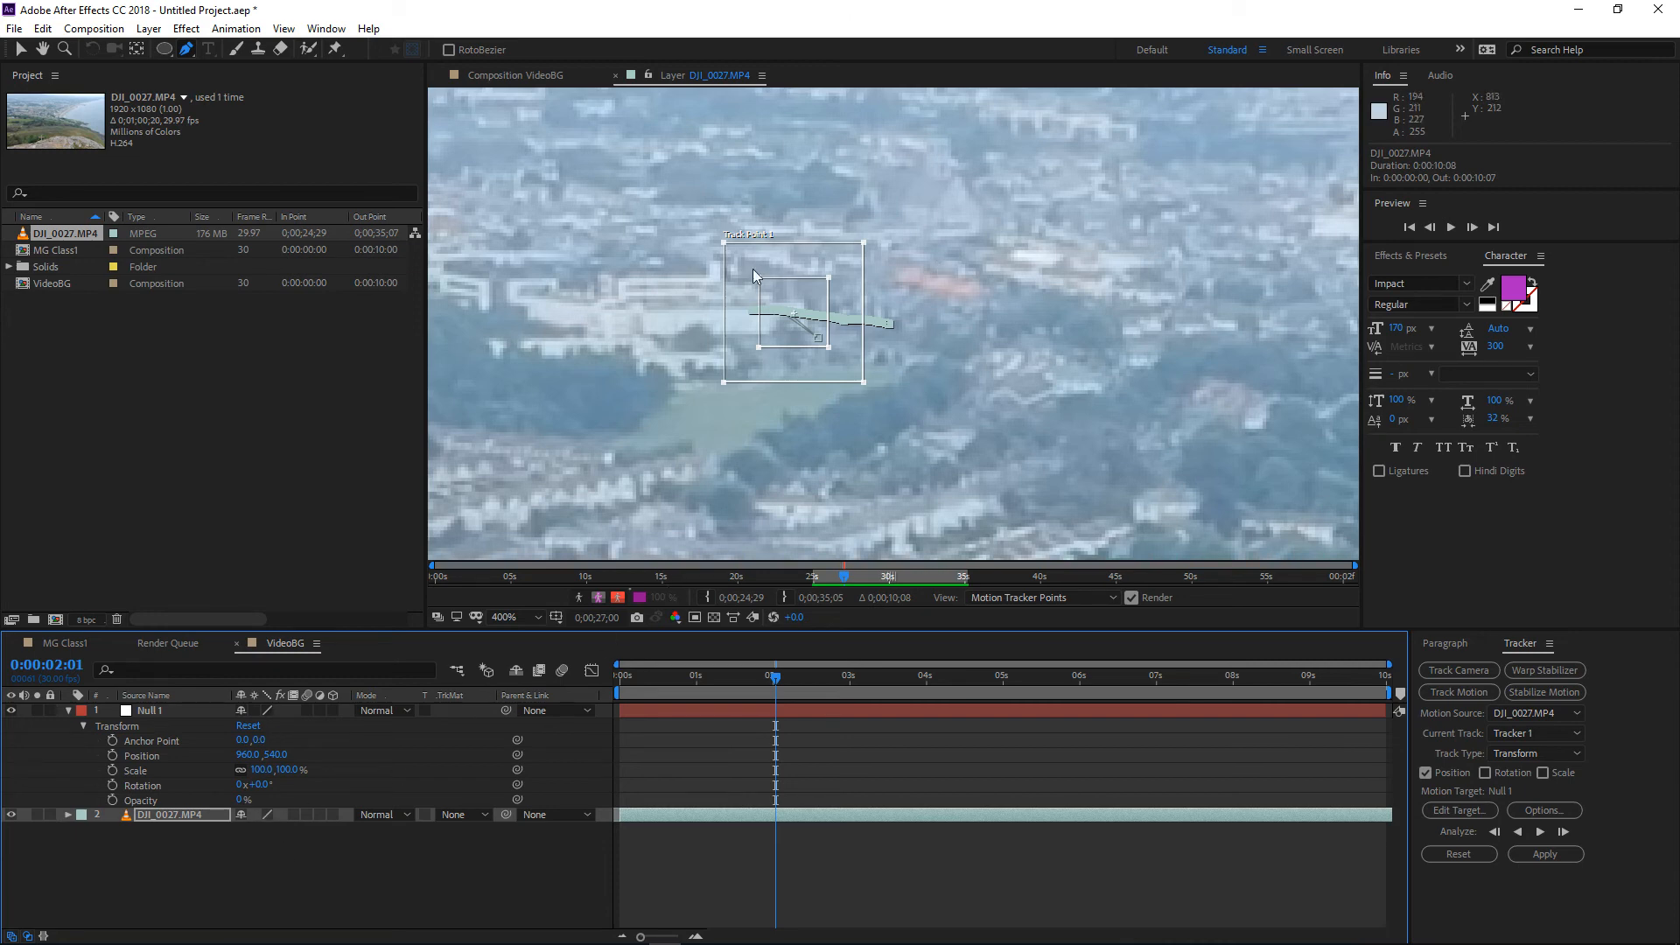
{"action": "left_click_drag", "start_coordinate": [727, 675], "coordinate": [565, 676]}
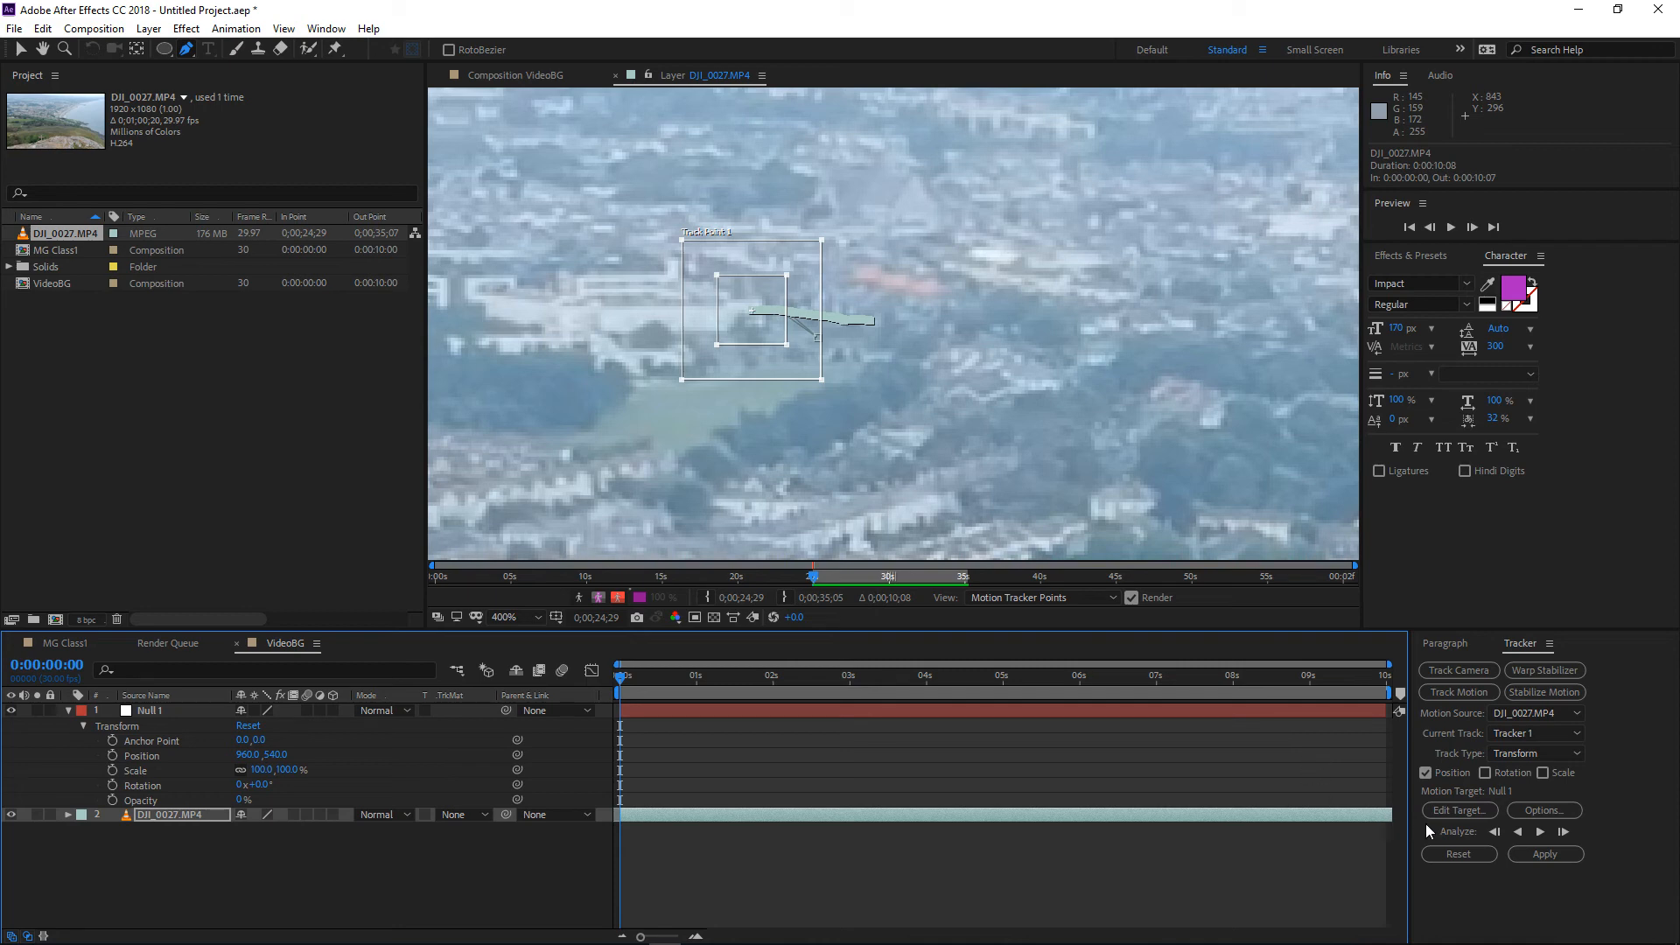
{"action": "left_click", "coordinate": [1459, 810]}
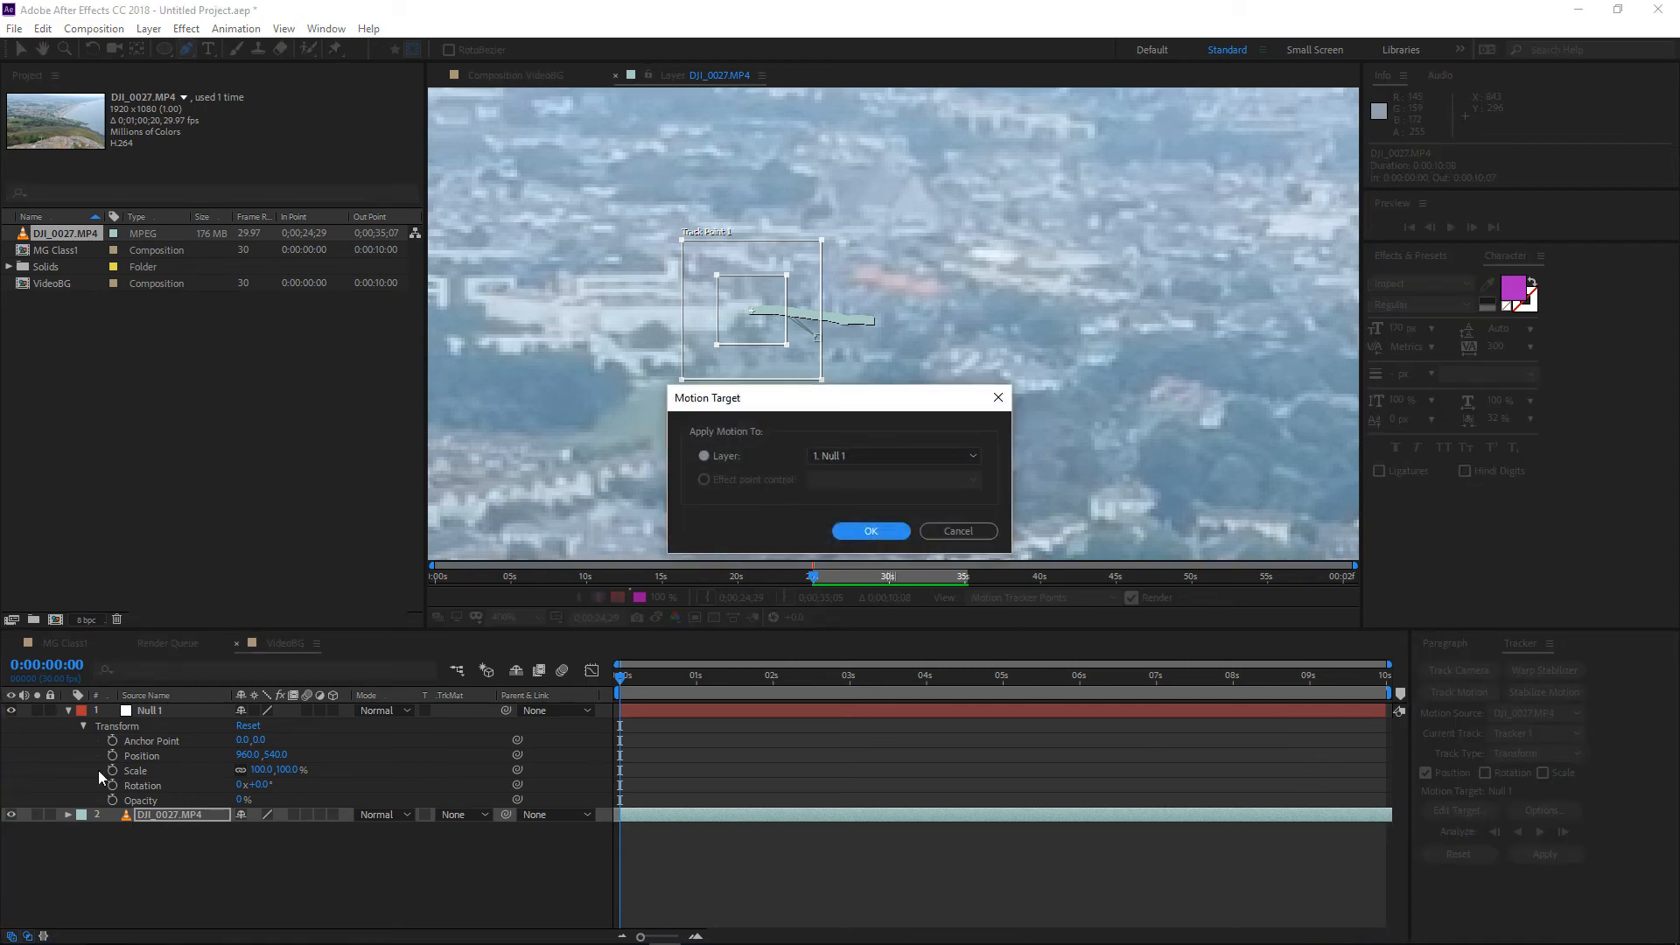
{"action": "left_click", "coordinate": [871, 531]}
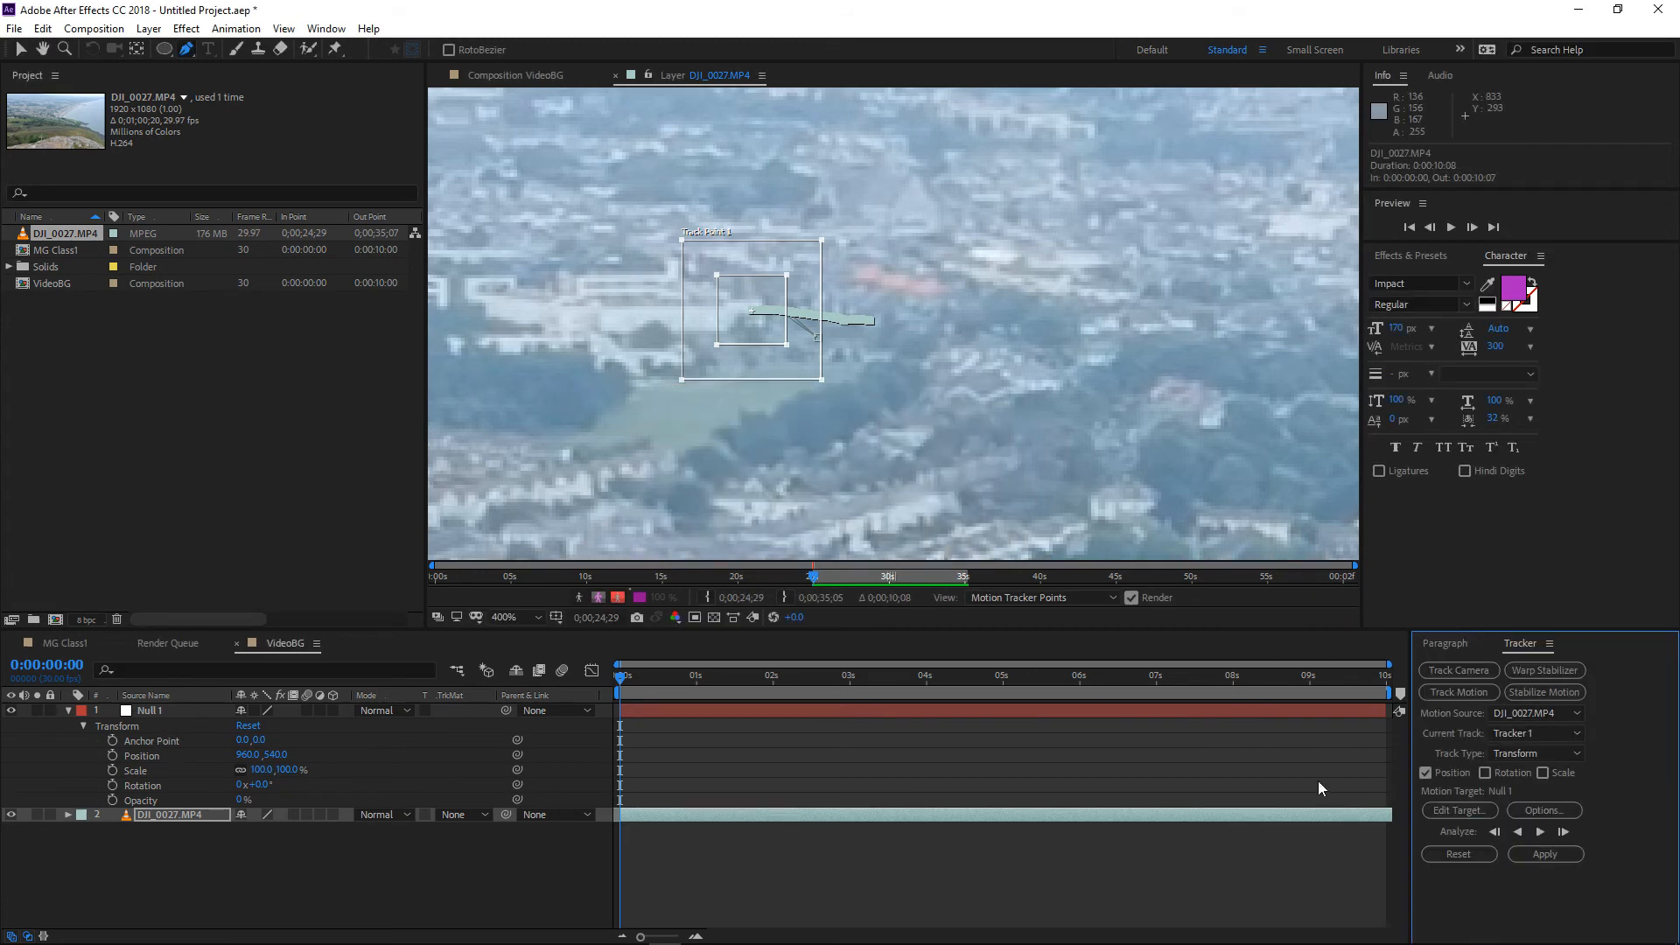
{"action": "left_click", "coordinate": [1547, 855]}
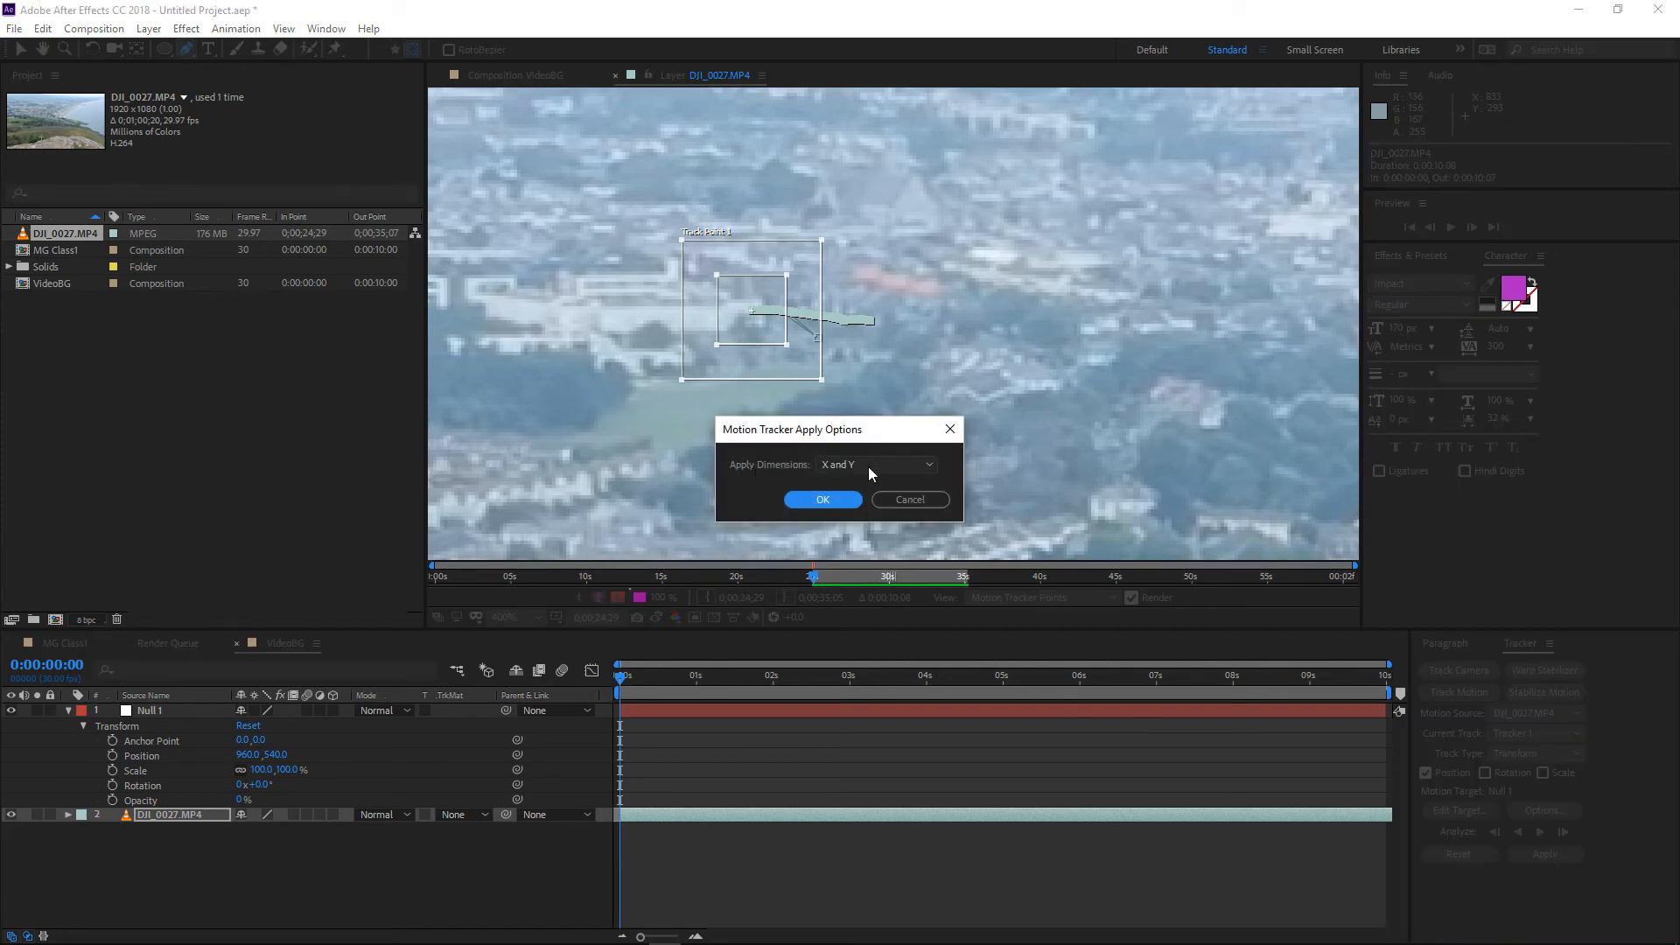
{"action": "left_click", "coordinate": [823, 499]}
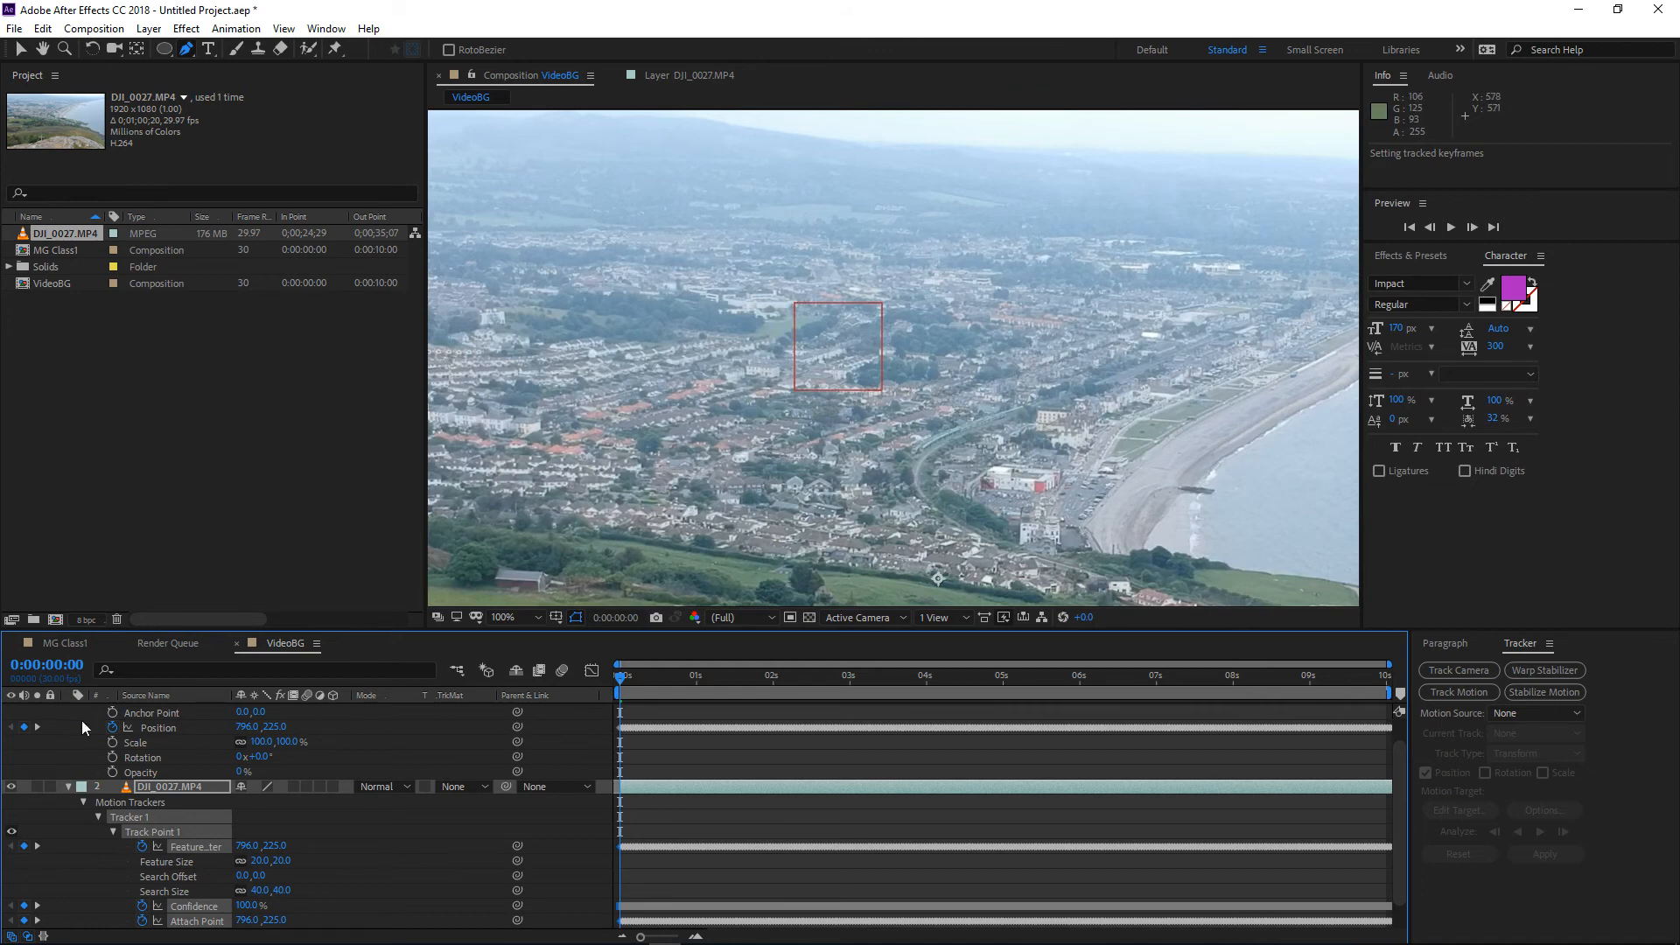
Collapse the Null 1 and DJI_0027.MP4 layers in VideoBG and switch to the Selection tool
{"action": "left_click", "coordinate": [49, 286]}
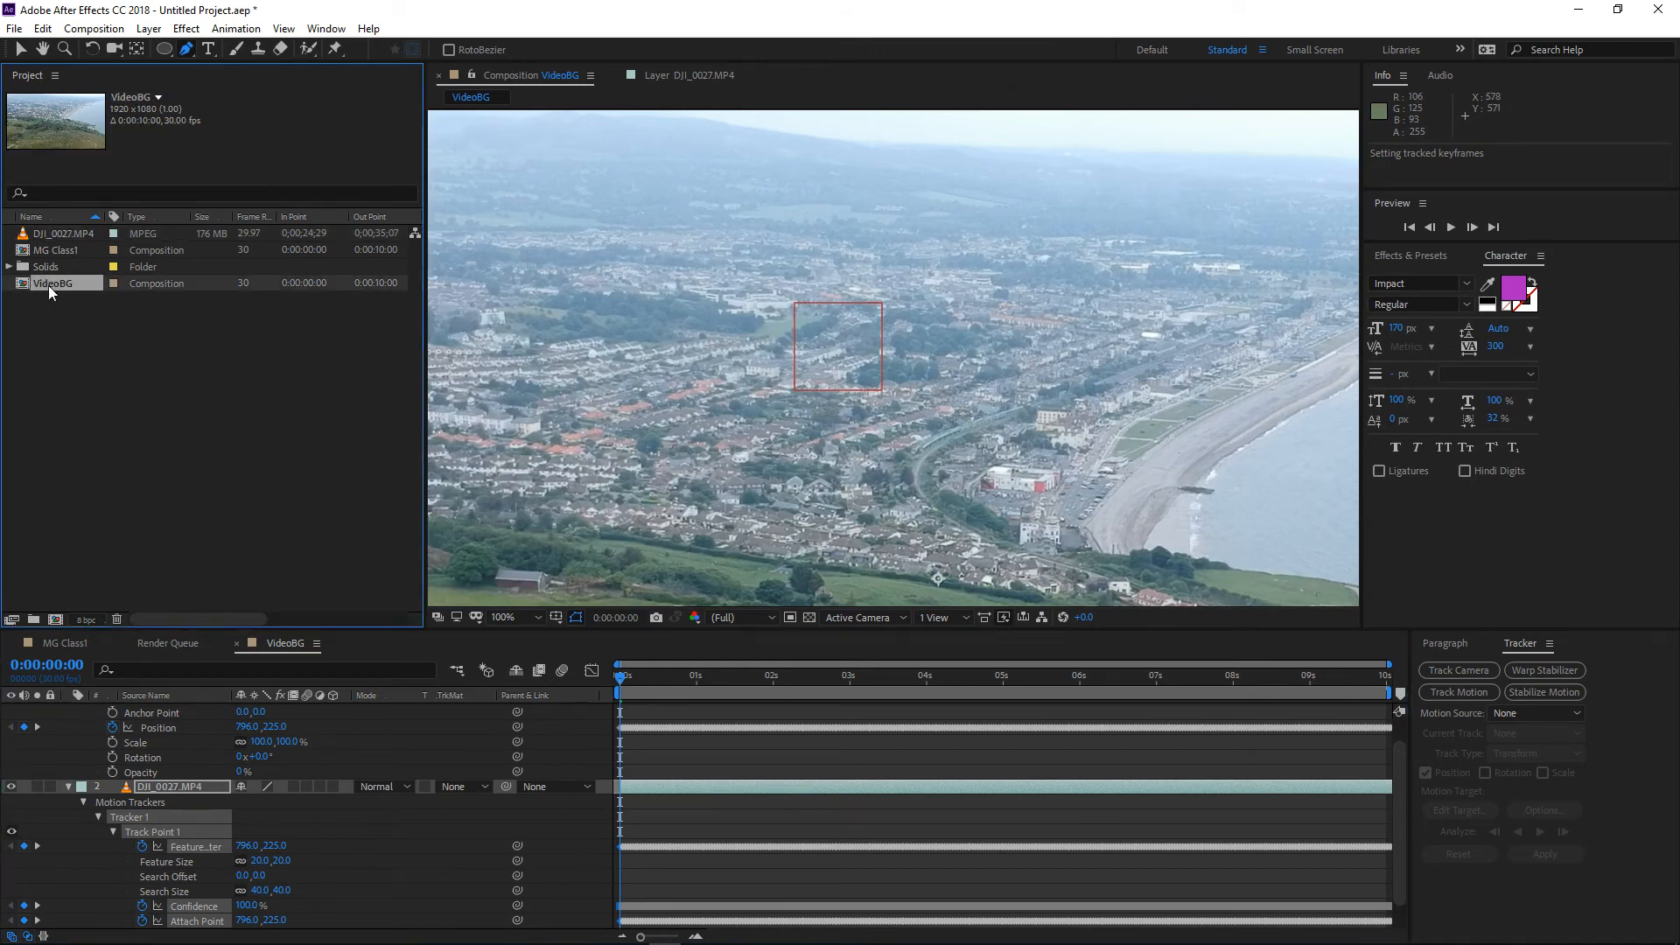
{"action": "double_click", "coordinate": [49, 285]}
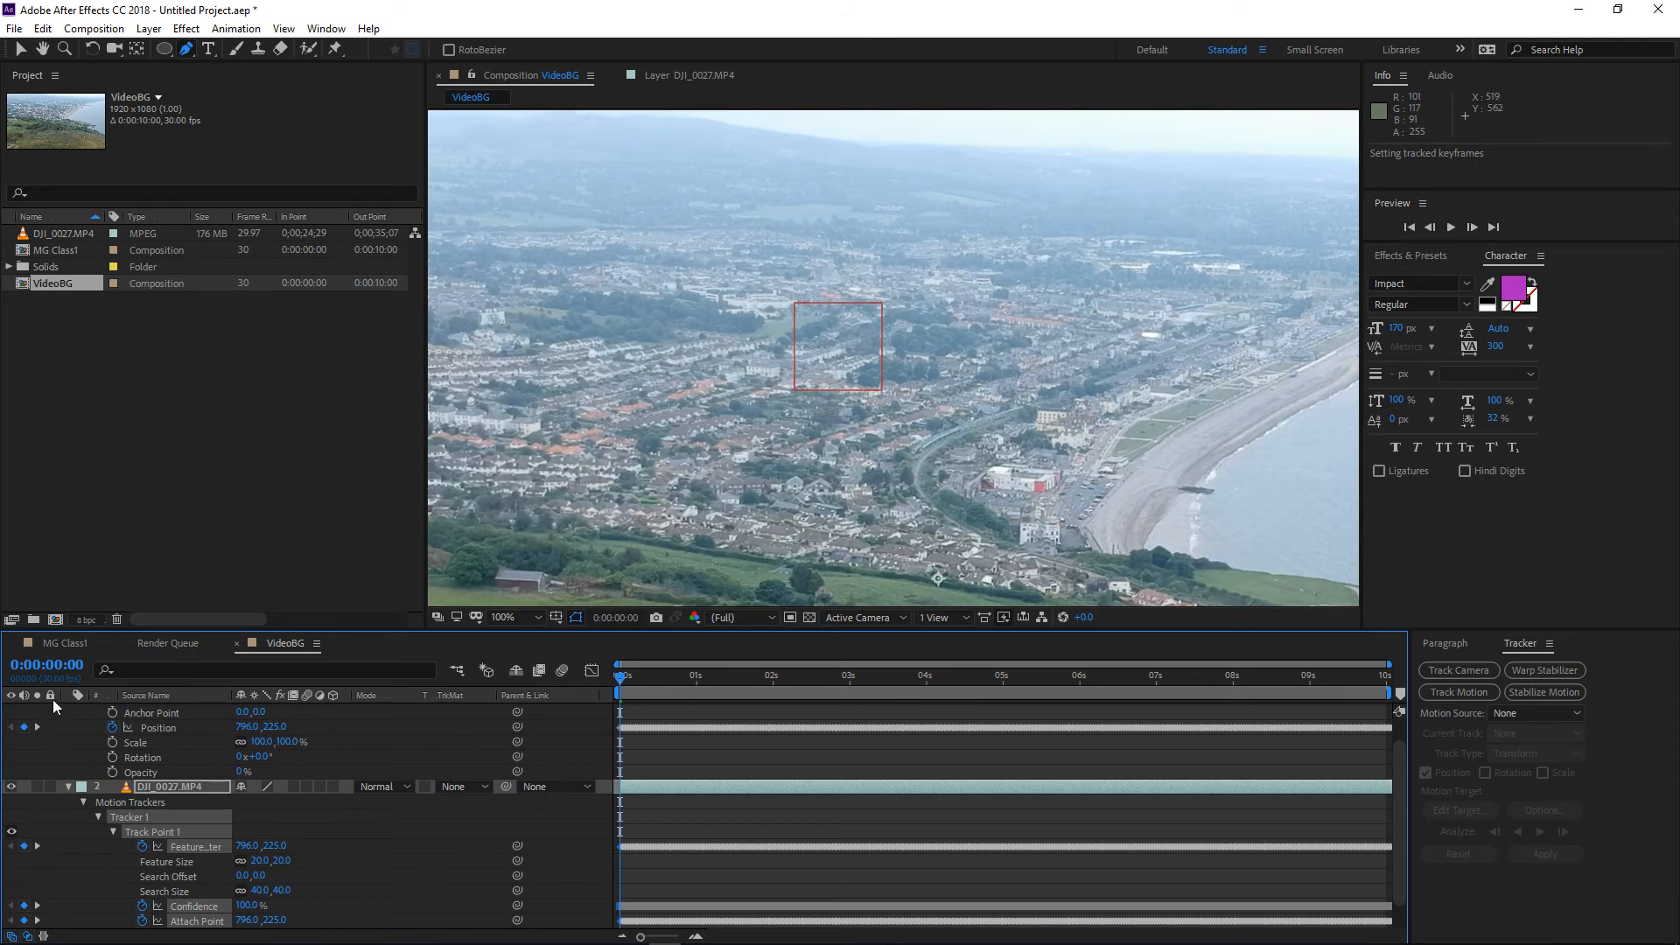
{"action": "scroll", "coordinate": [100, 763], "scroll_direction": "up", "scroll_amount": 1}
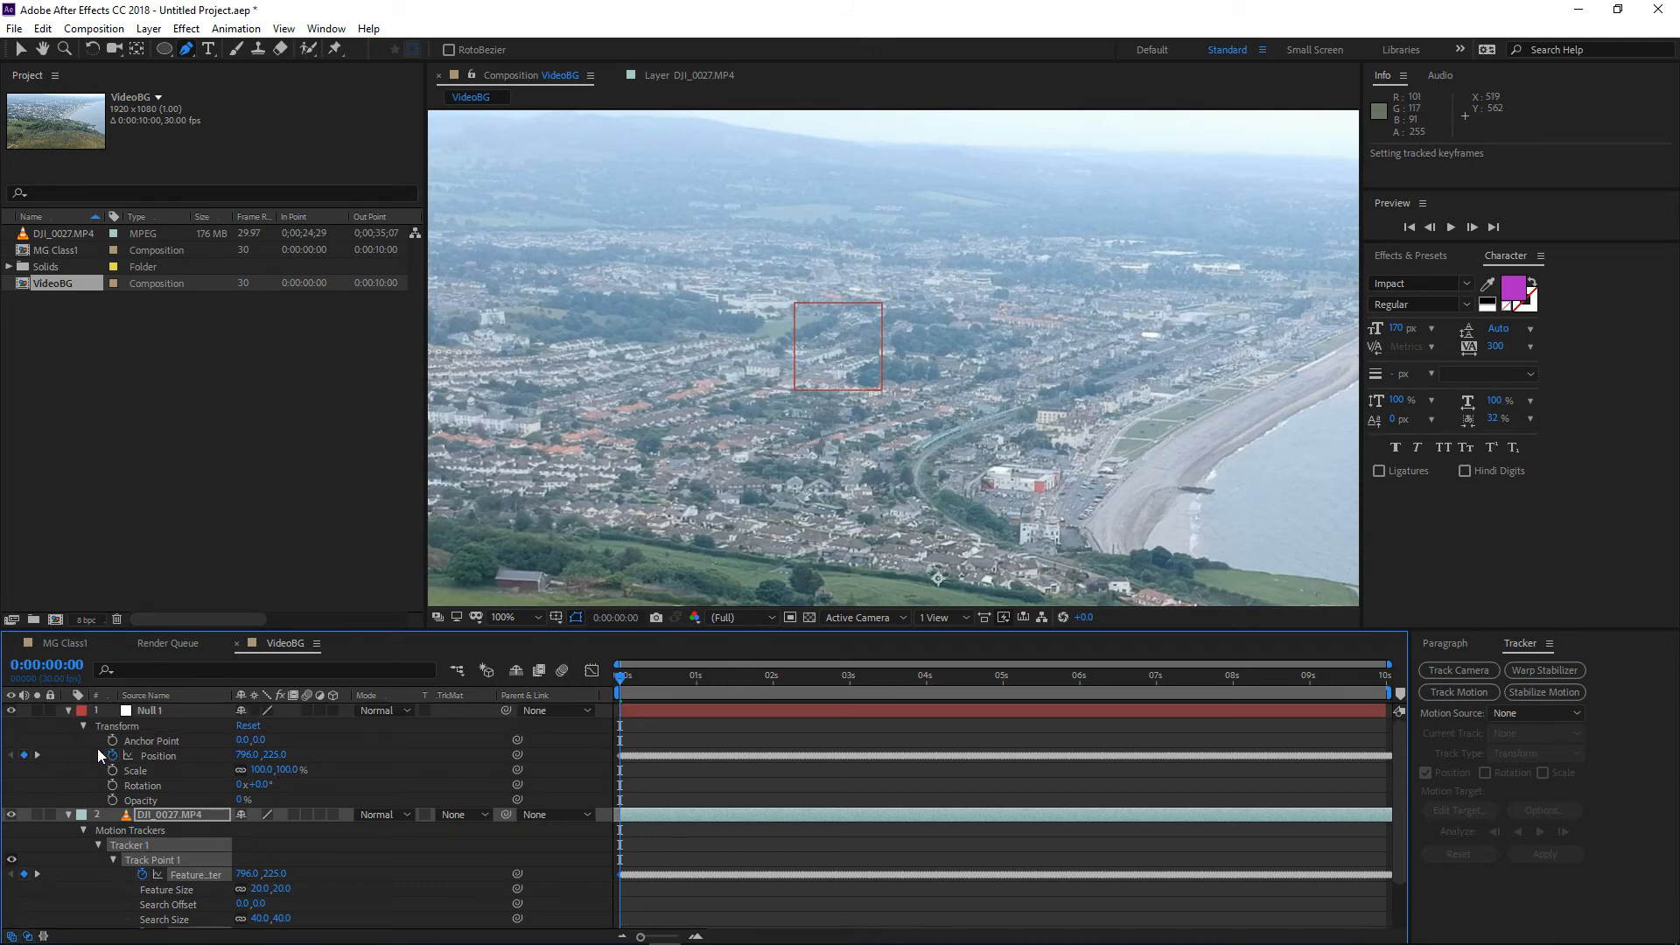
{"action": "left_click", "coordinate": [68, 710]}
{"action": "left_click", "coordinate": [68, 725]}
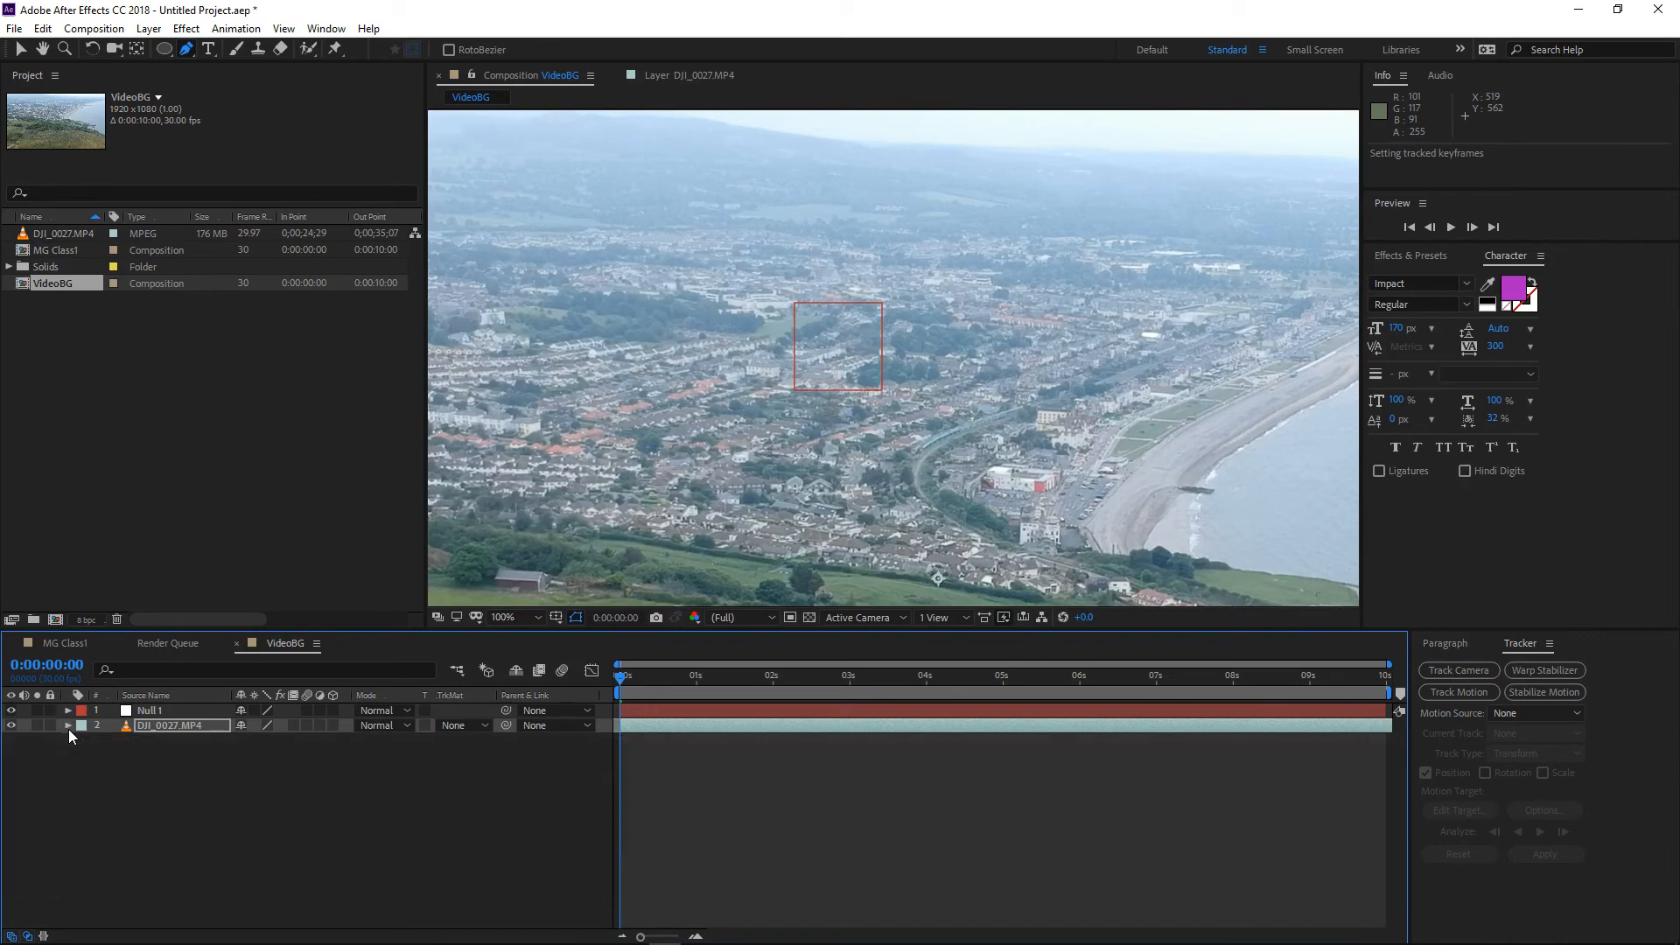
{"action": "scroll", "coordinate": [988, 420], "scroll_direction": "down", "scroll_amount": 1}
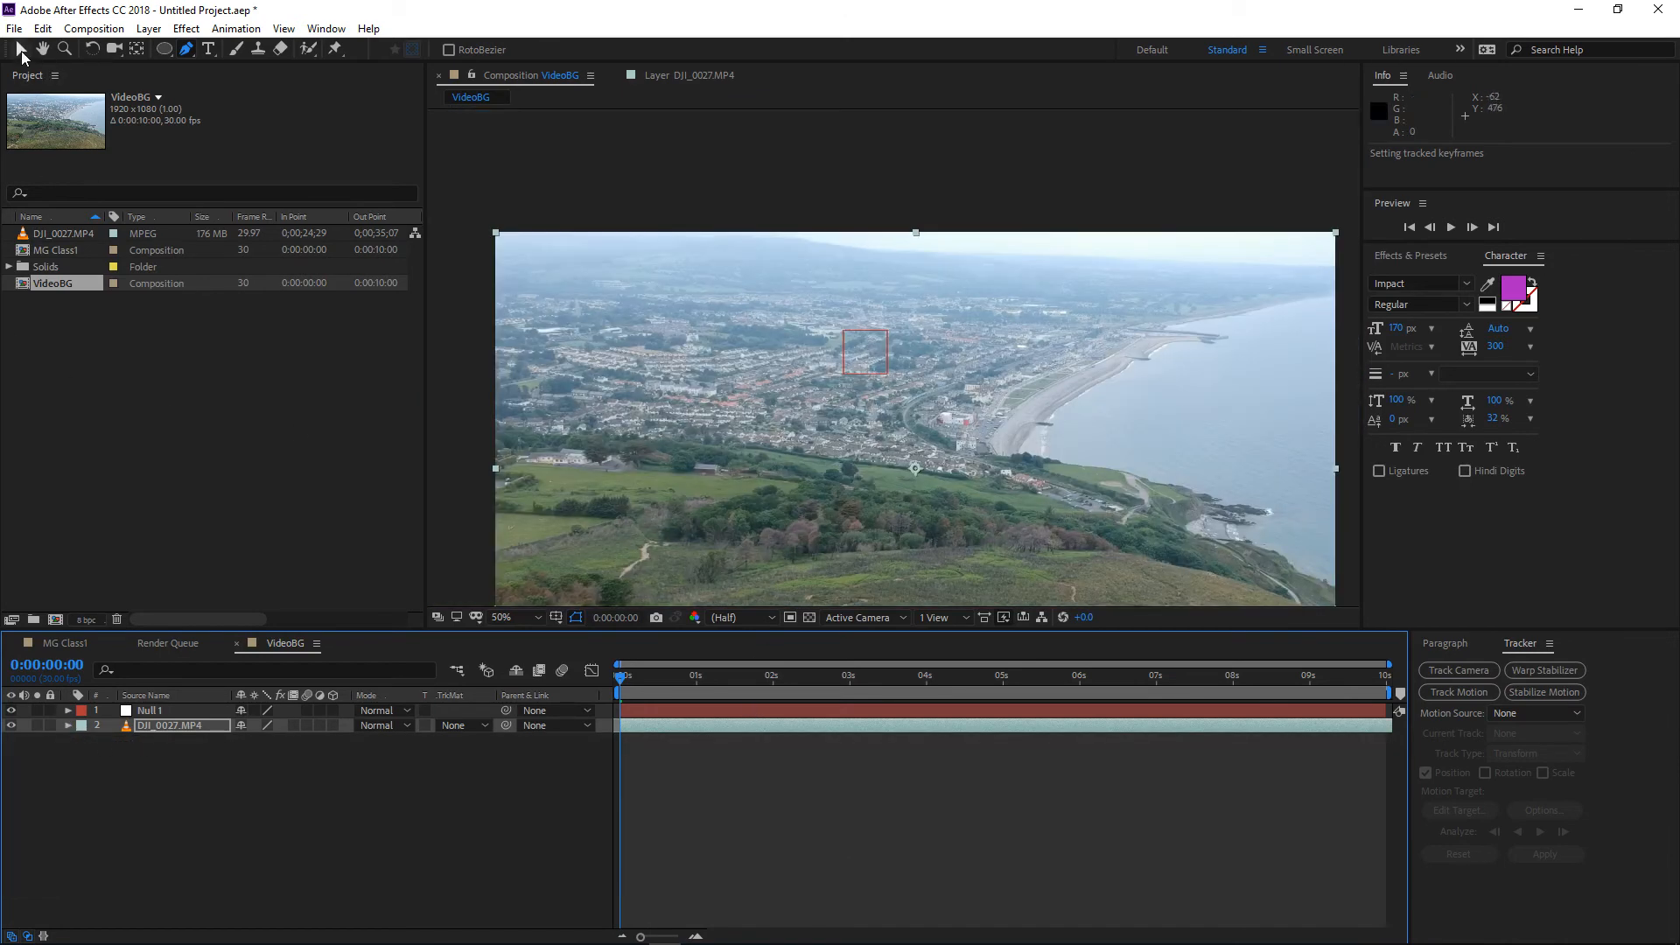
{"action": "key", "text": "h"}
{"action": "left_click_drag", "start_coordinate": [564, 368], "coordinate": [570, 259]}
{"action": "key", "text": "v"}
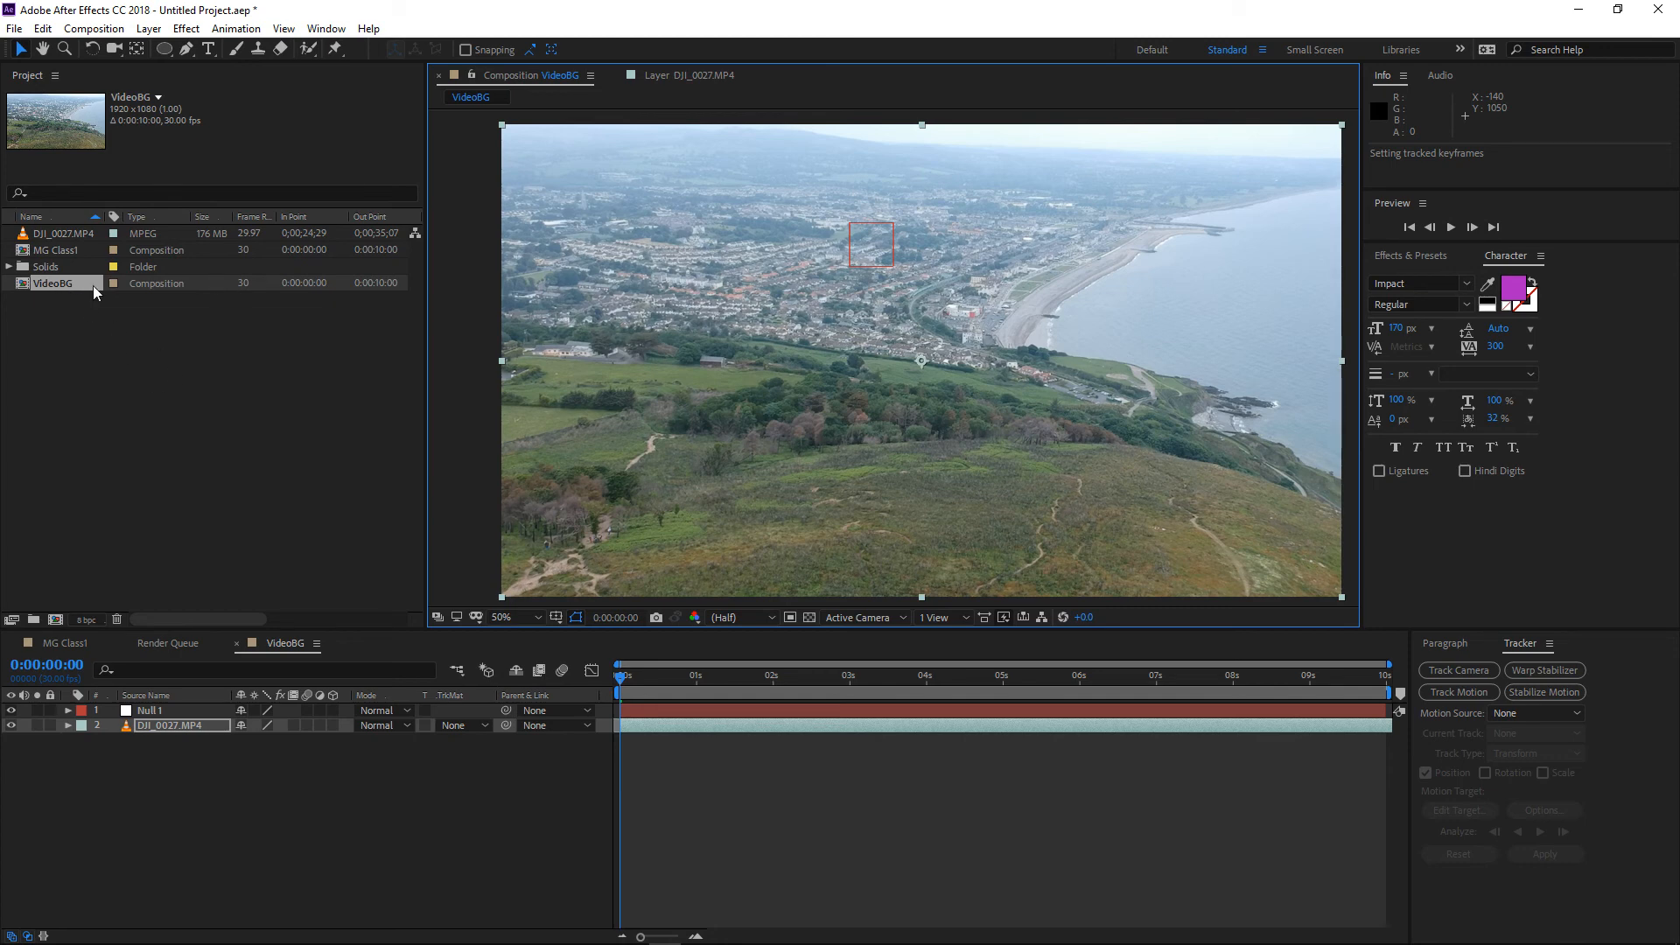
Add the MG Class1 composition to VideoBG as the topmost layer above Null 1 and expand the layer
{"action": "double_click", "coordinate": [57, 252]}
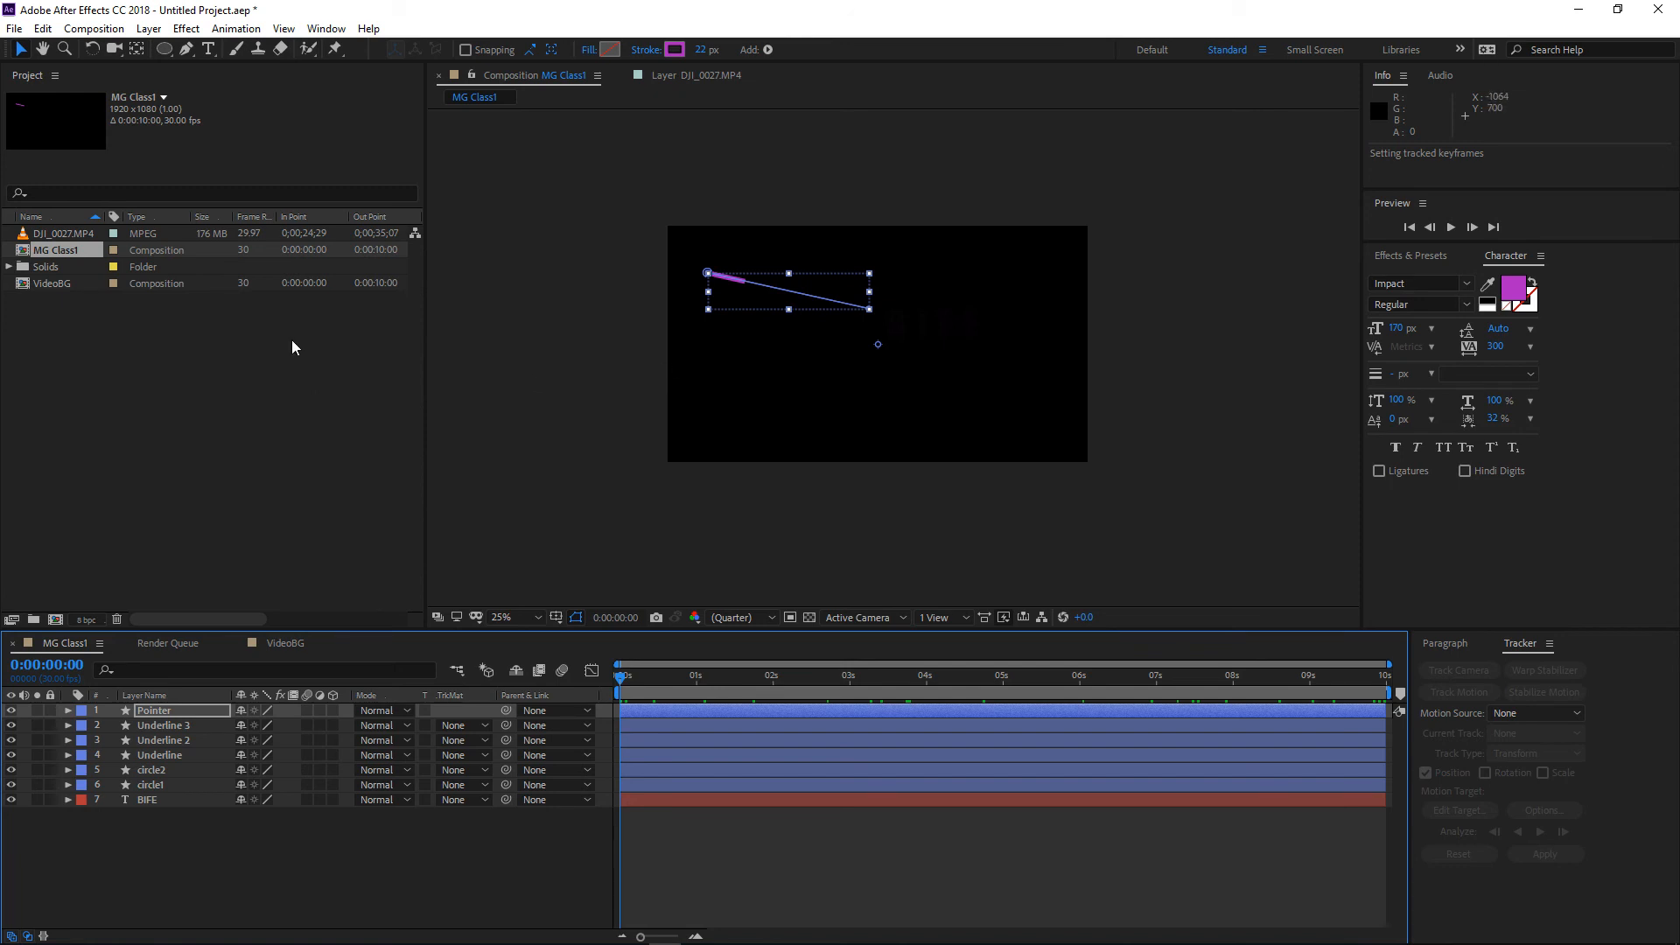
{"action": "left_click", "coordinate": [42, 299]}
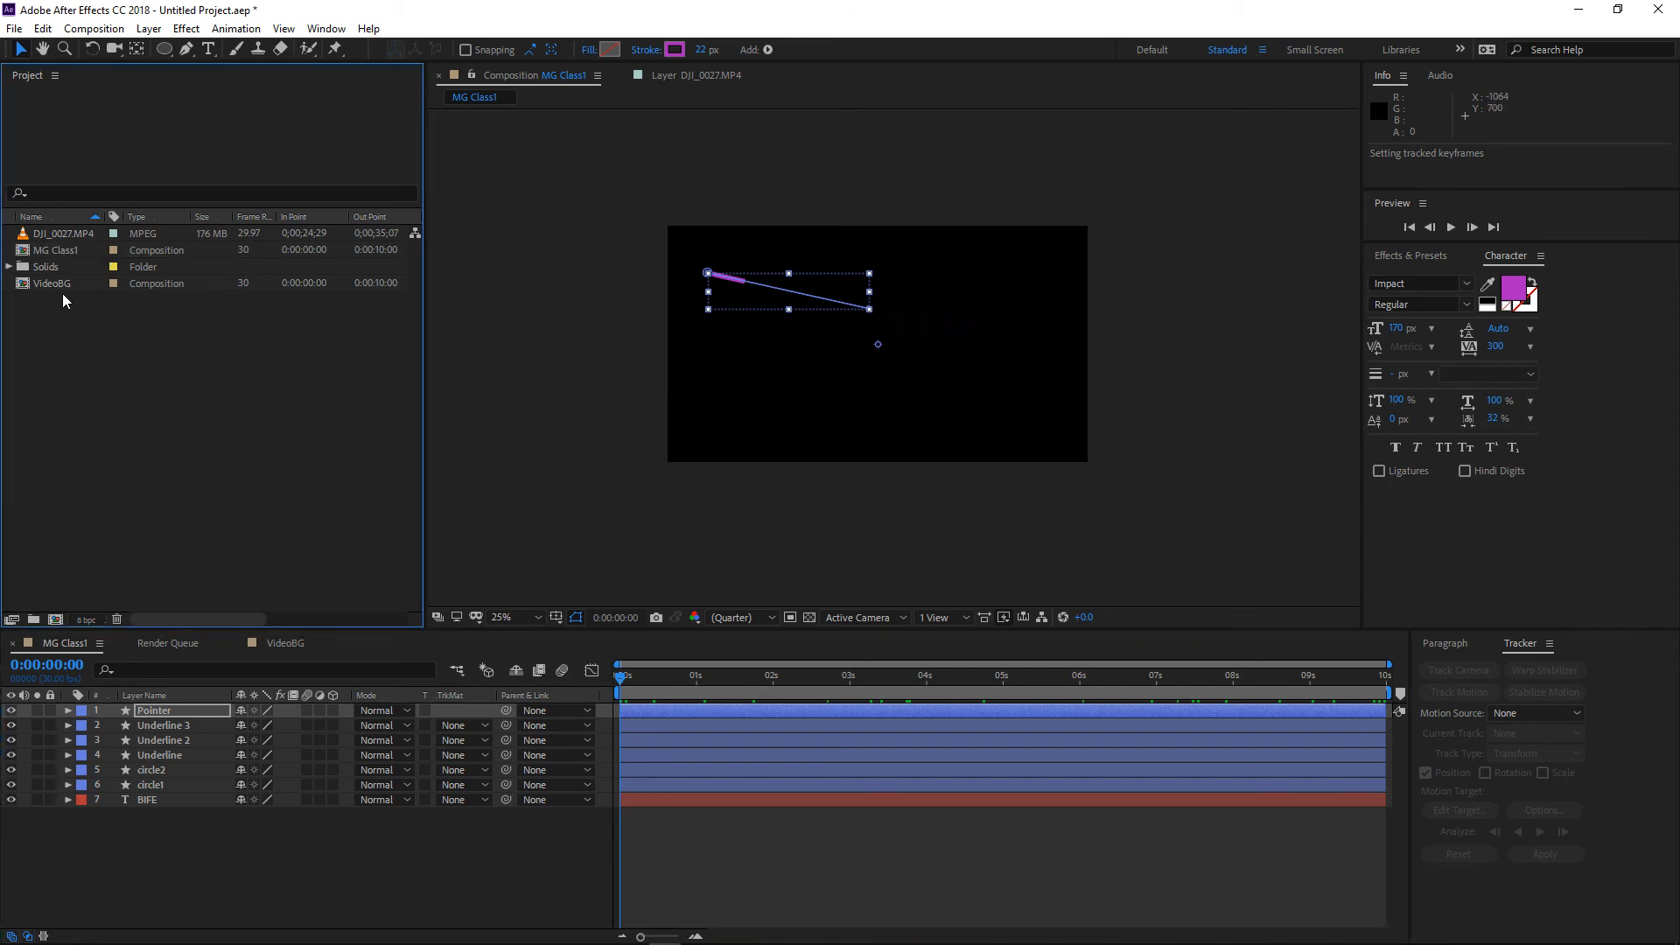
{"action": "double_click", "coordinate": [53, 284]}
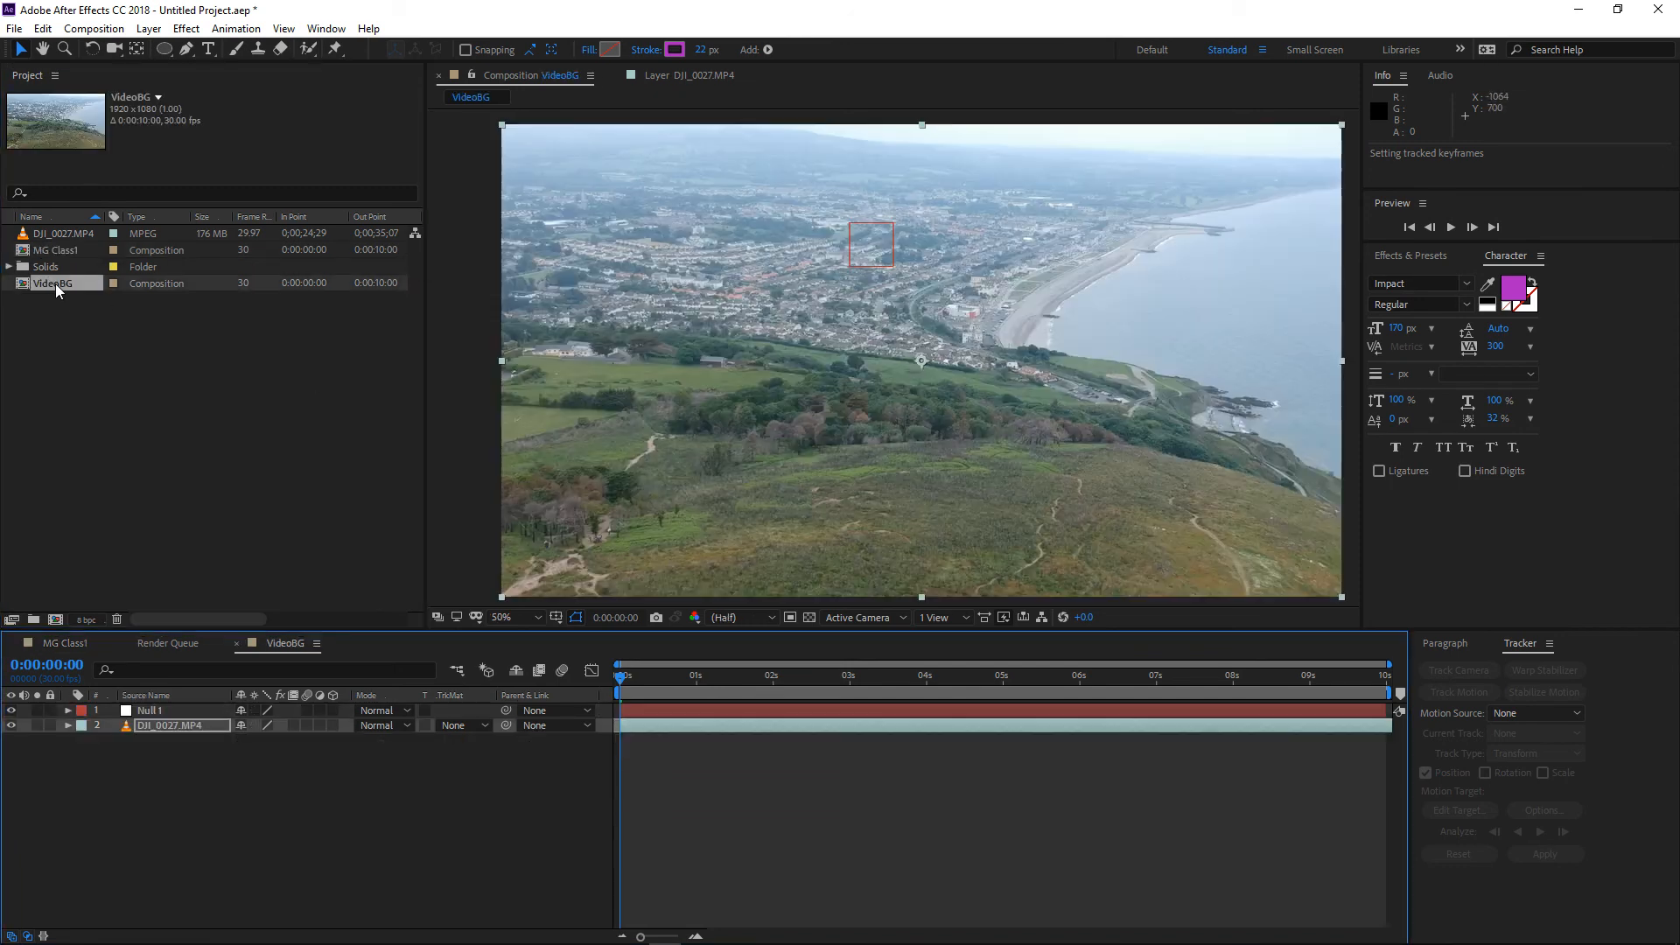
{"action": "left_click", "coordinate": [40, 252]}
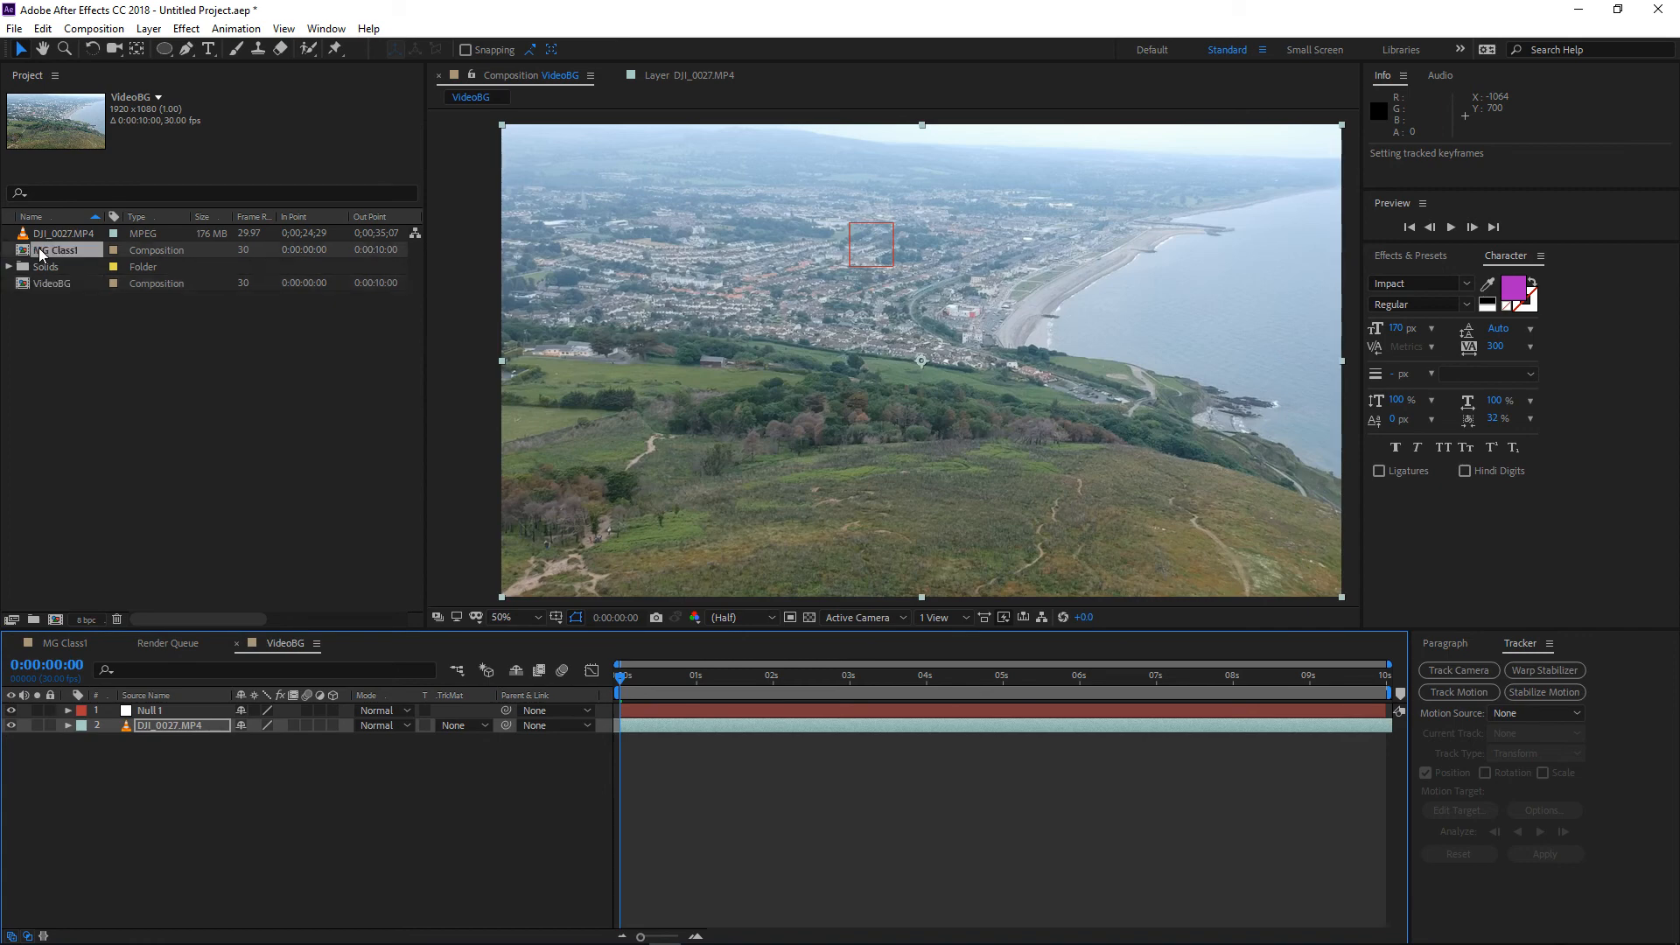
{"action": "left_click_drag", "start_coordinate": [40, 252], "coordinate": [163, 827]}
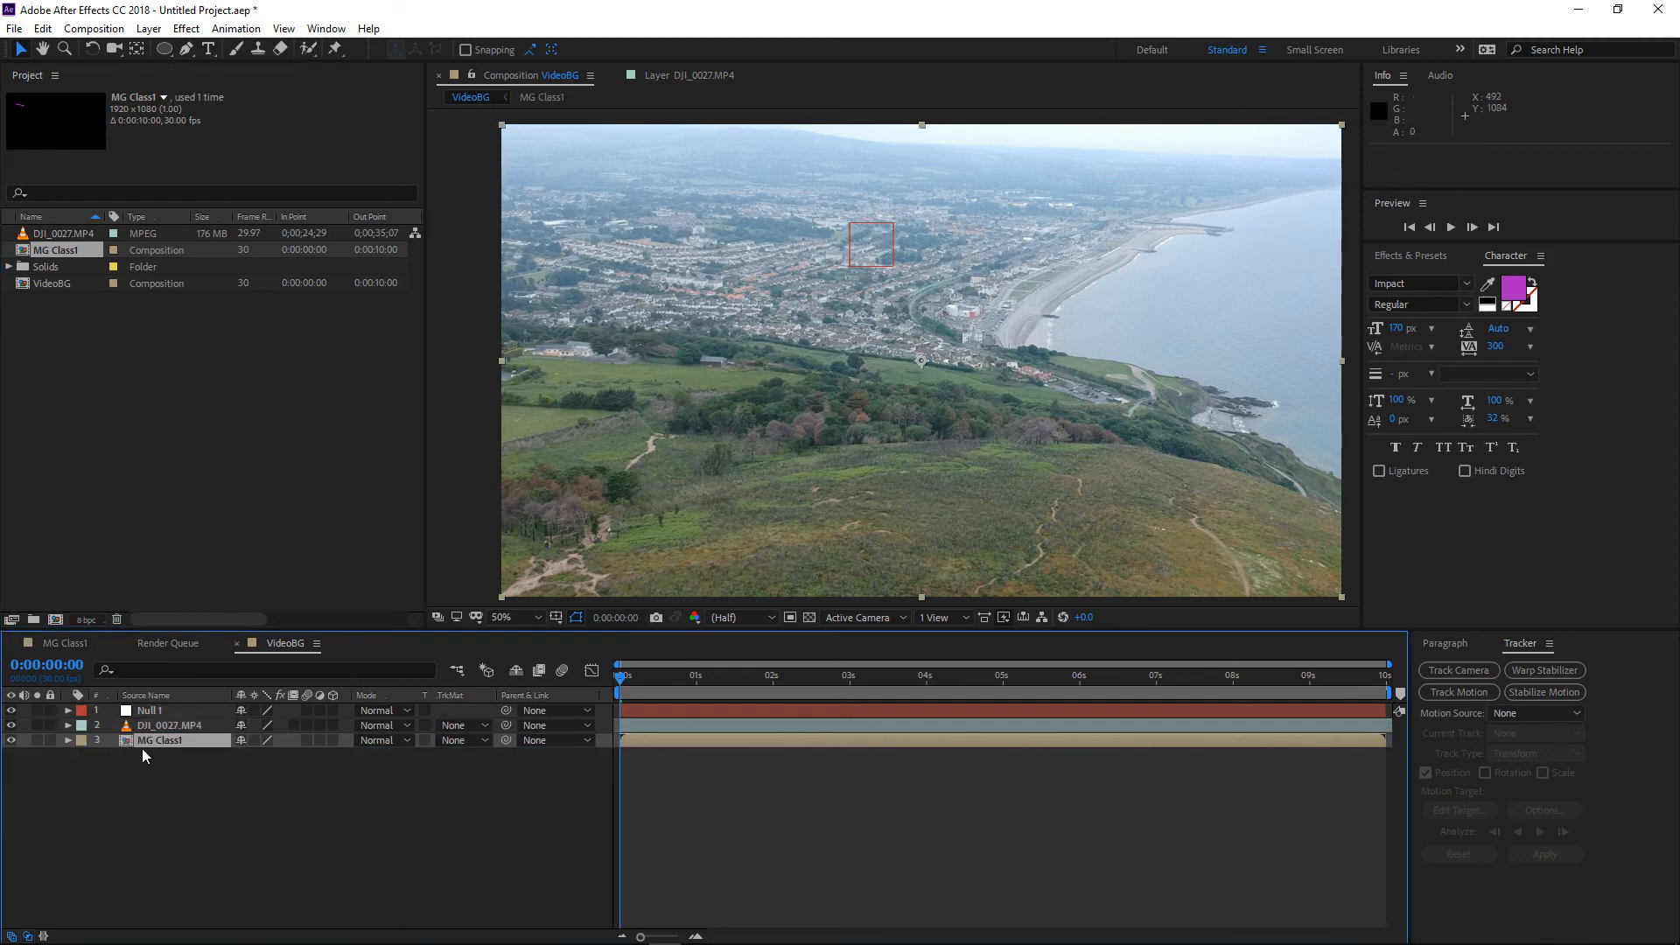
{"action": "left_click_drag", "start_coordinate": [125, 744], "coordinate": [143, 713]}
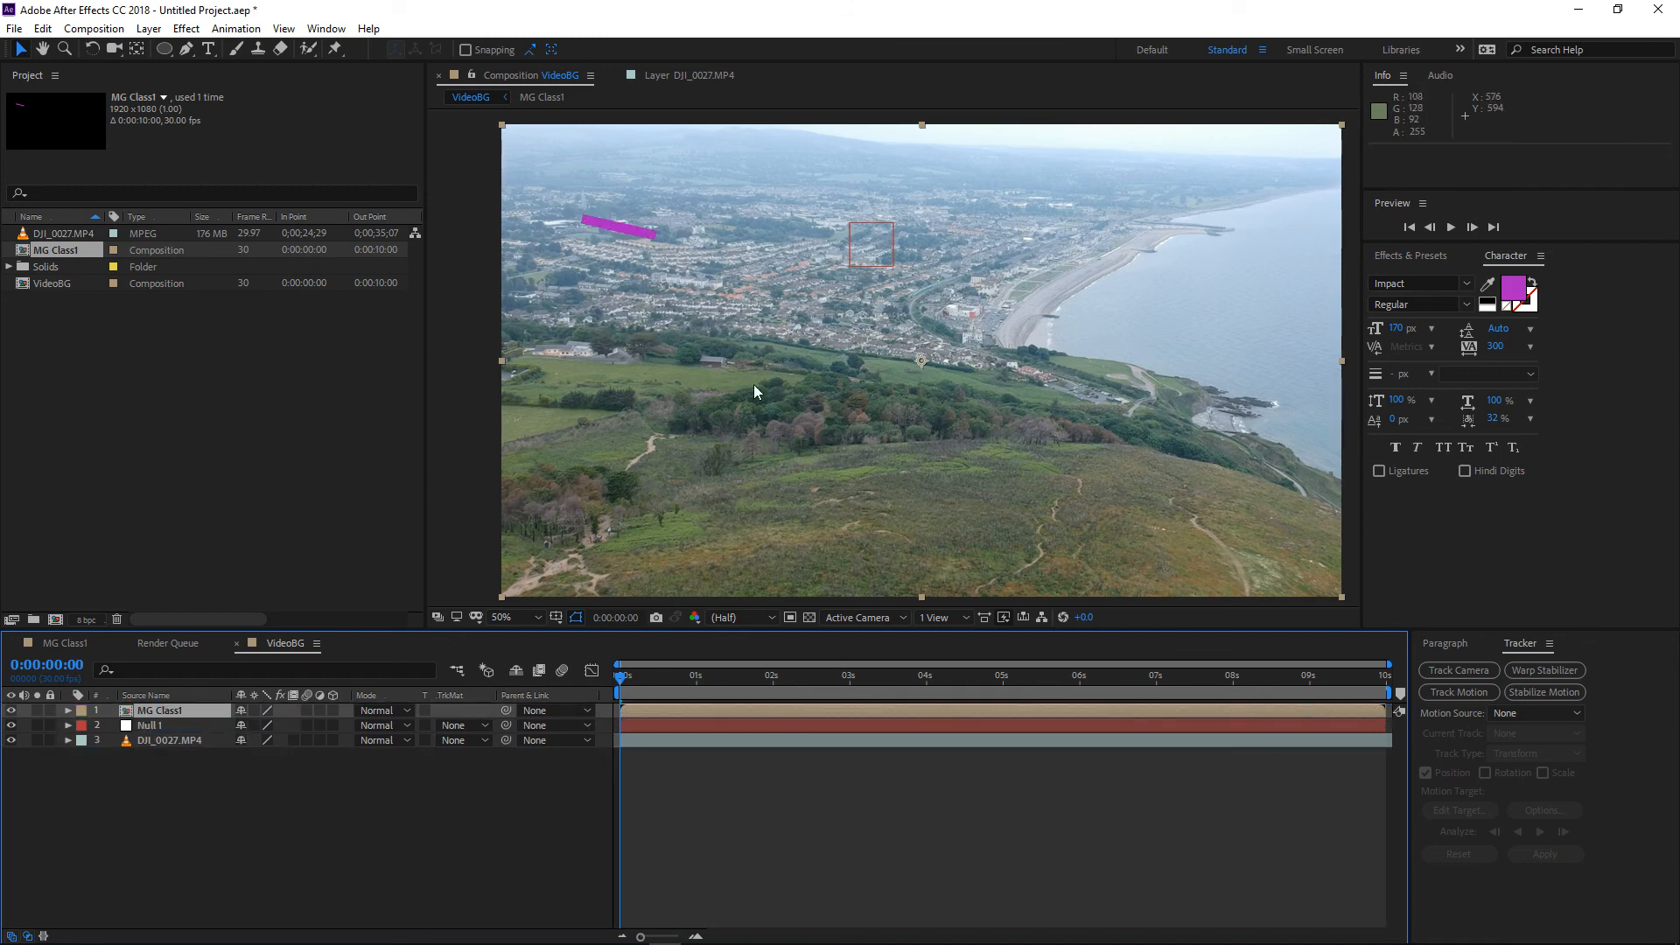
{"action": "left_click", "coordinate": [69, 711]}
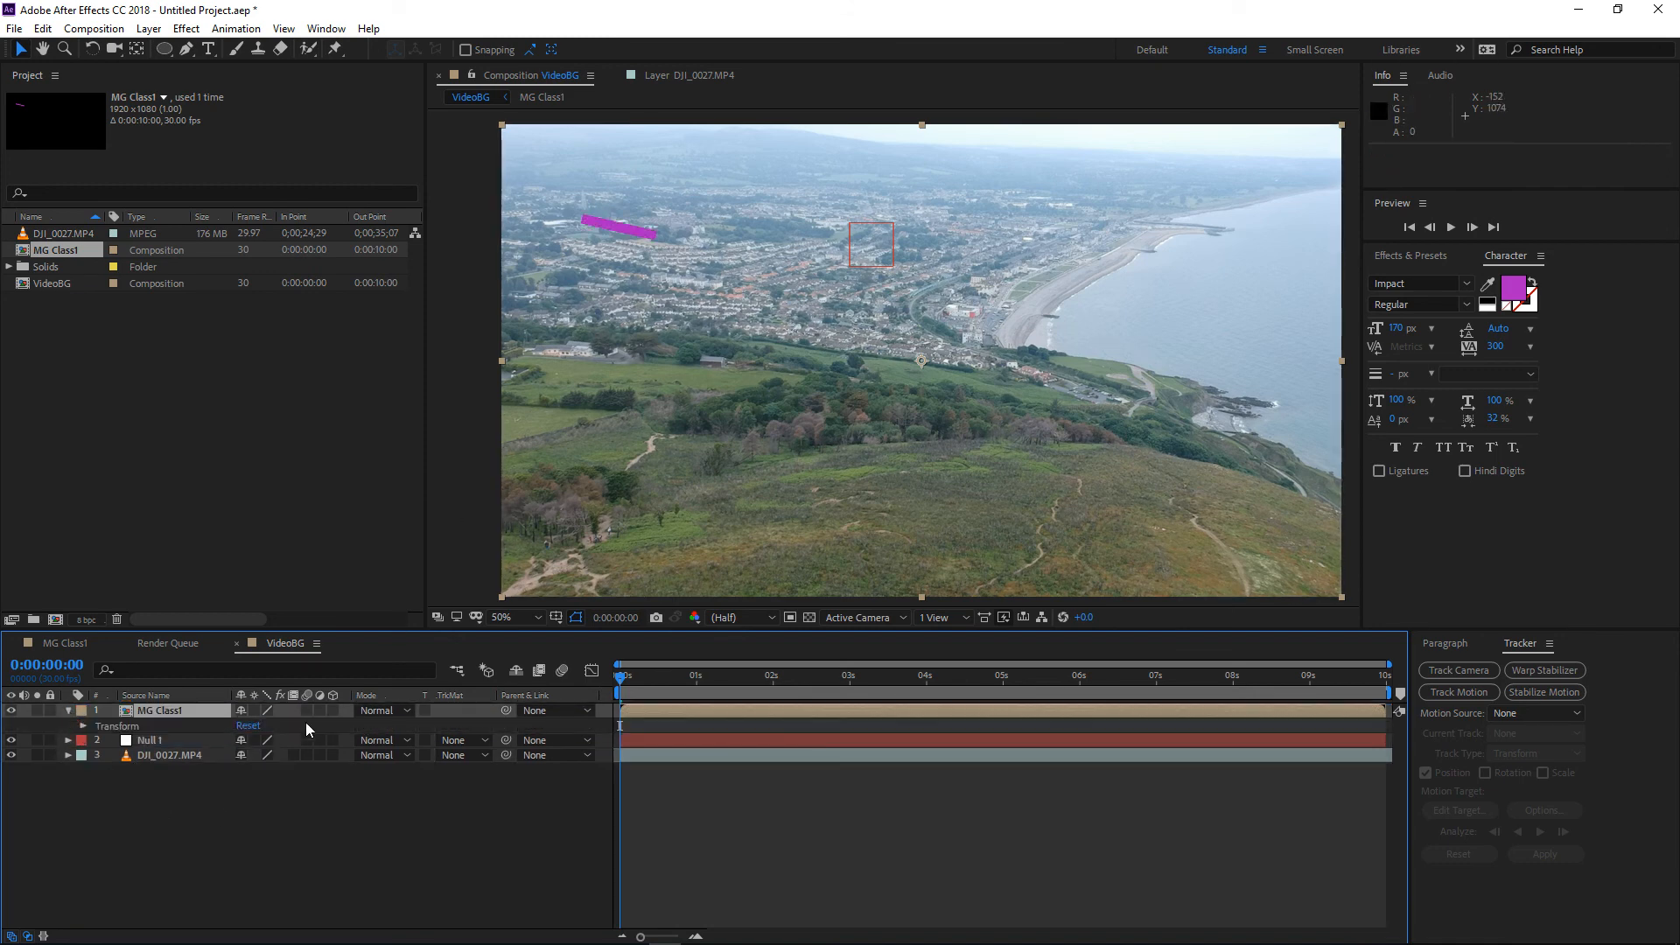
At 0:00:02:23, scale the MG Class1 layer to 34% and position it at 1074, 336 over the distant coastal town
{"action": "left_click", "coordinate": [83, 726]}
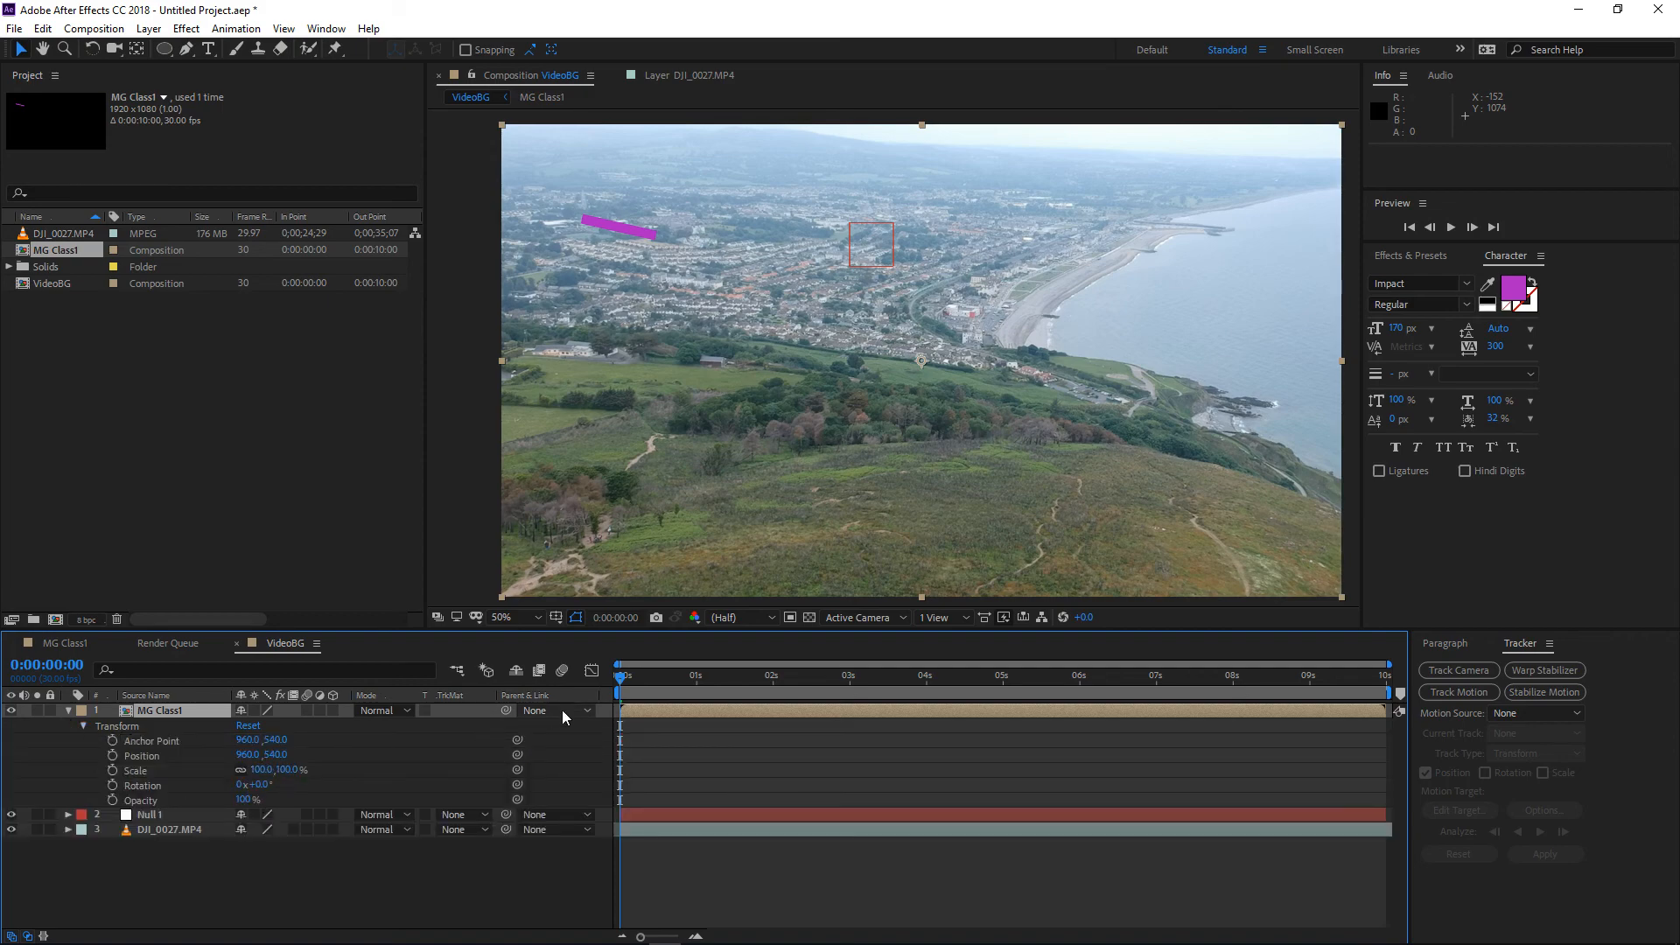
{"action": "left_click_drag", "start_coordinate": [773, 678], "coordinate": [831, 680]}
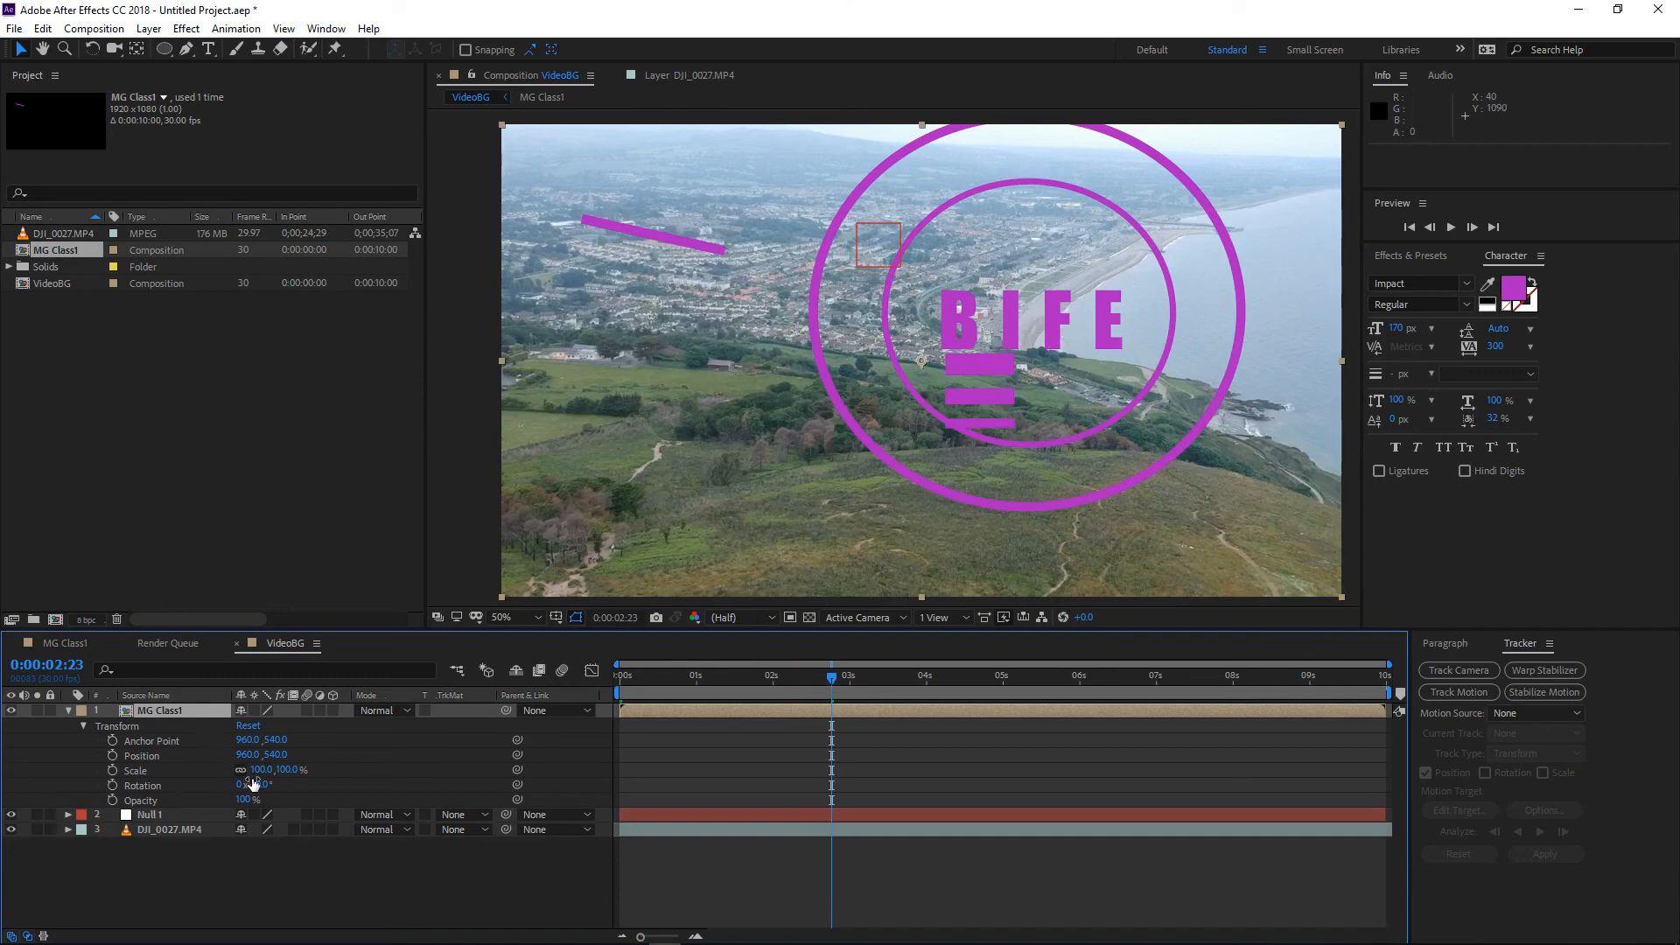
{"action": "left_click_drag", "start_coordinate": [261, 770], "coordinate": [201, 776]}
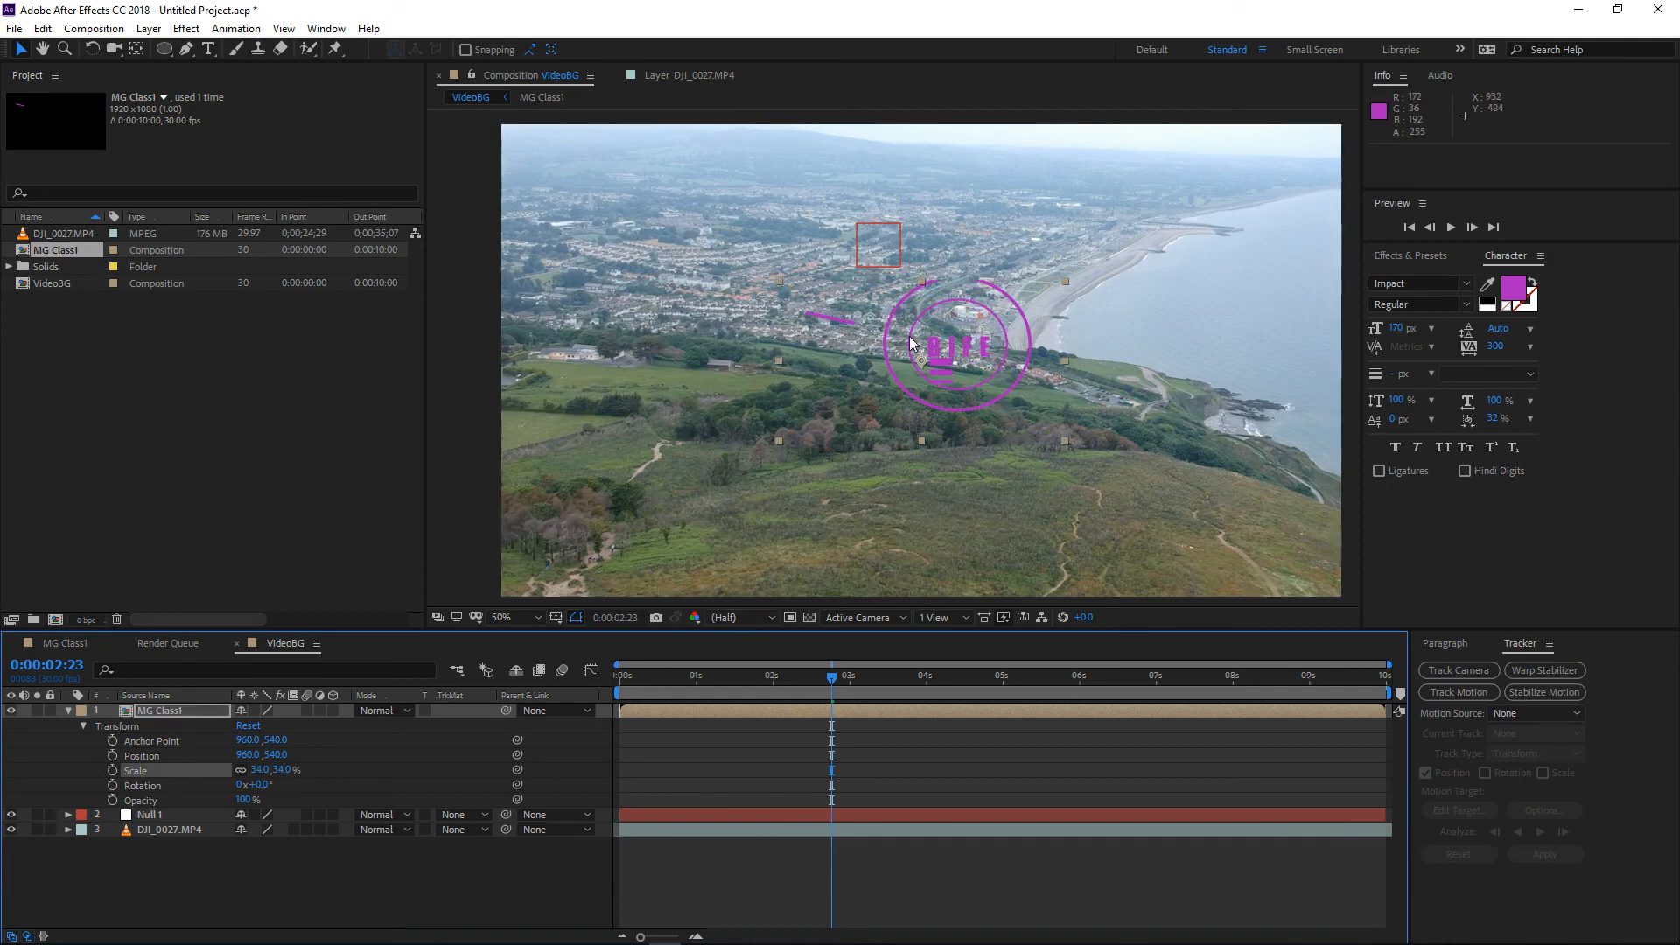
{"action": "left_click_drag", "start_coordinate": [917, 337], "coordinate": [965, 244]}
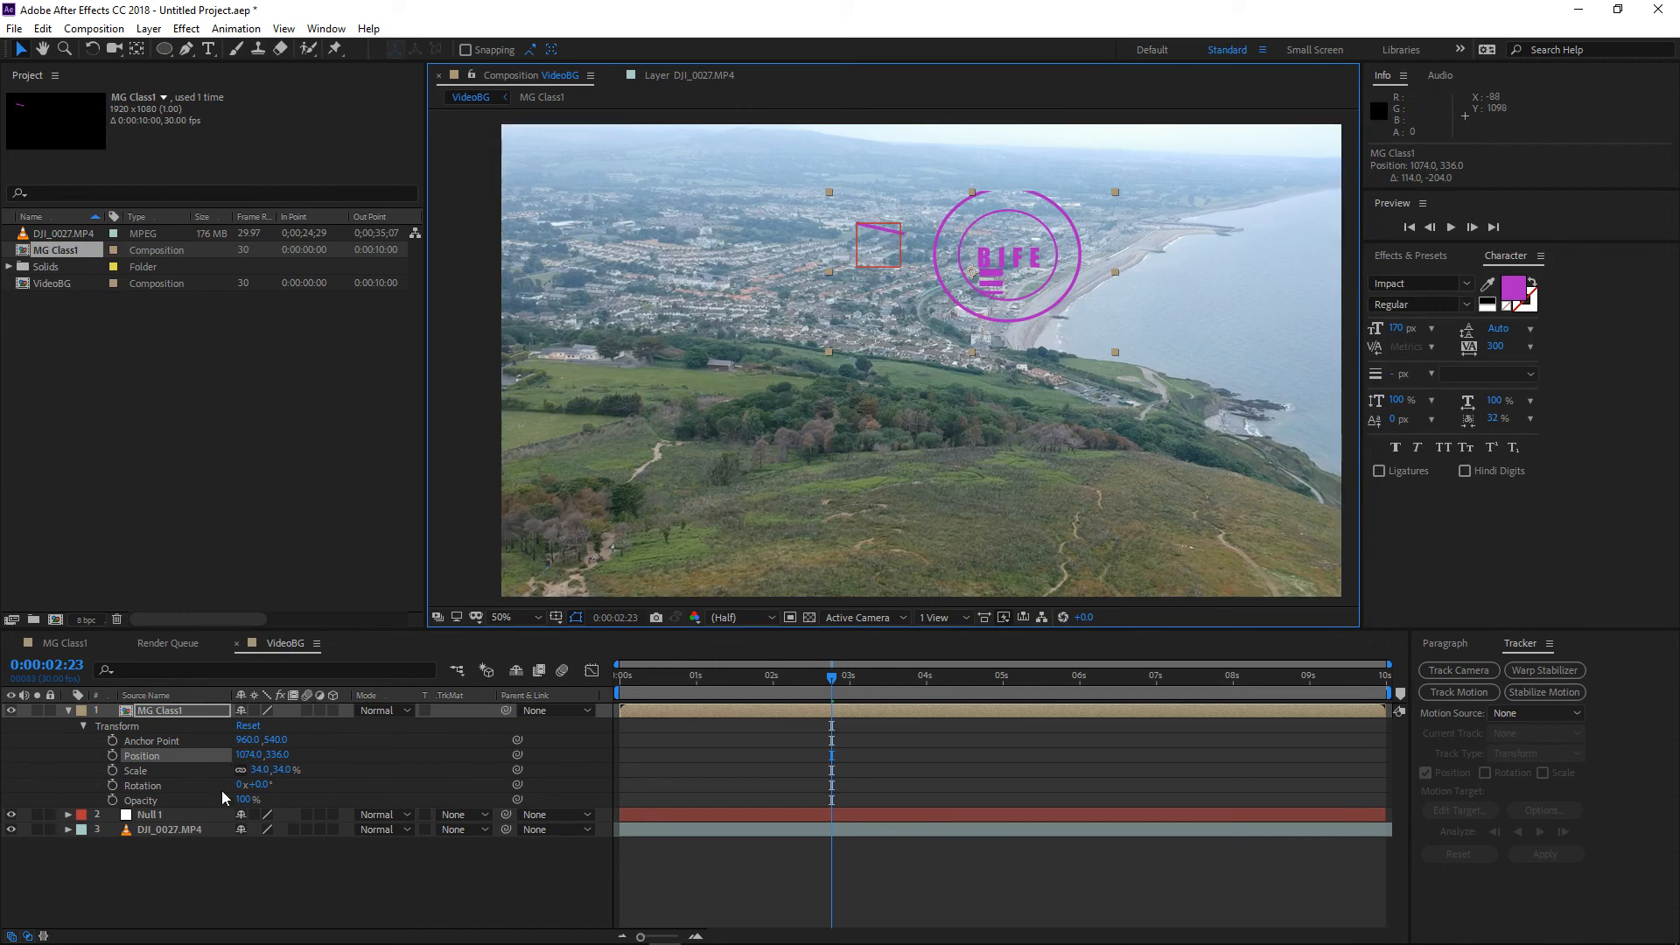
Parent the MG Class1 layer to Null 1 in VideoBG
{"action": "left_click", "coordinate": [161, 712]}
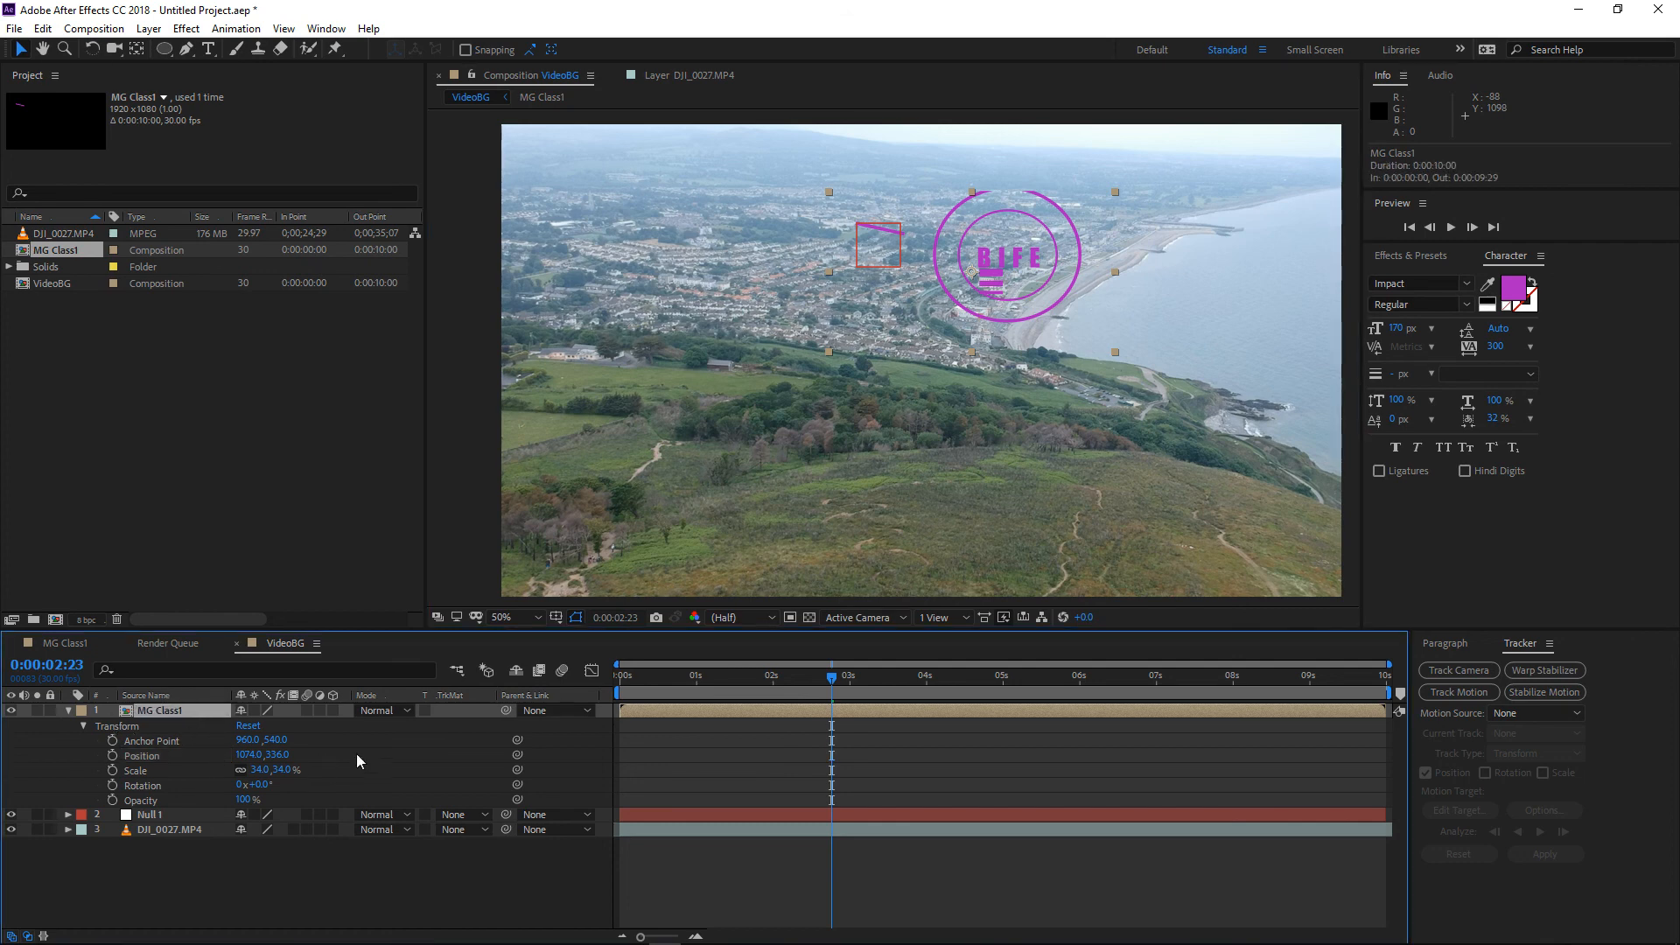
{"action": "left_click", "coordinate": [584, 720]}
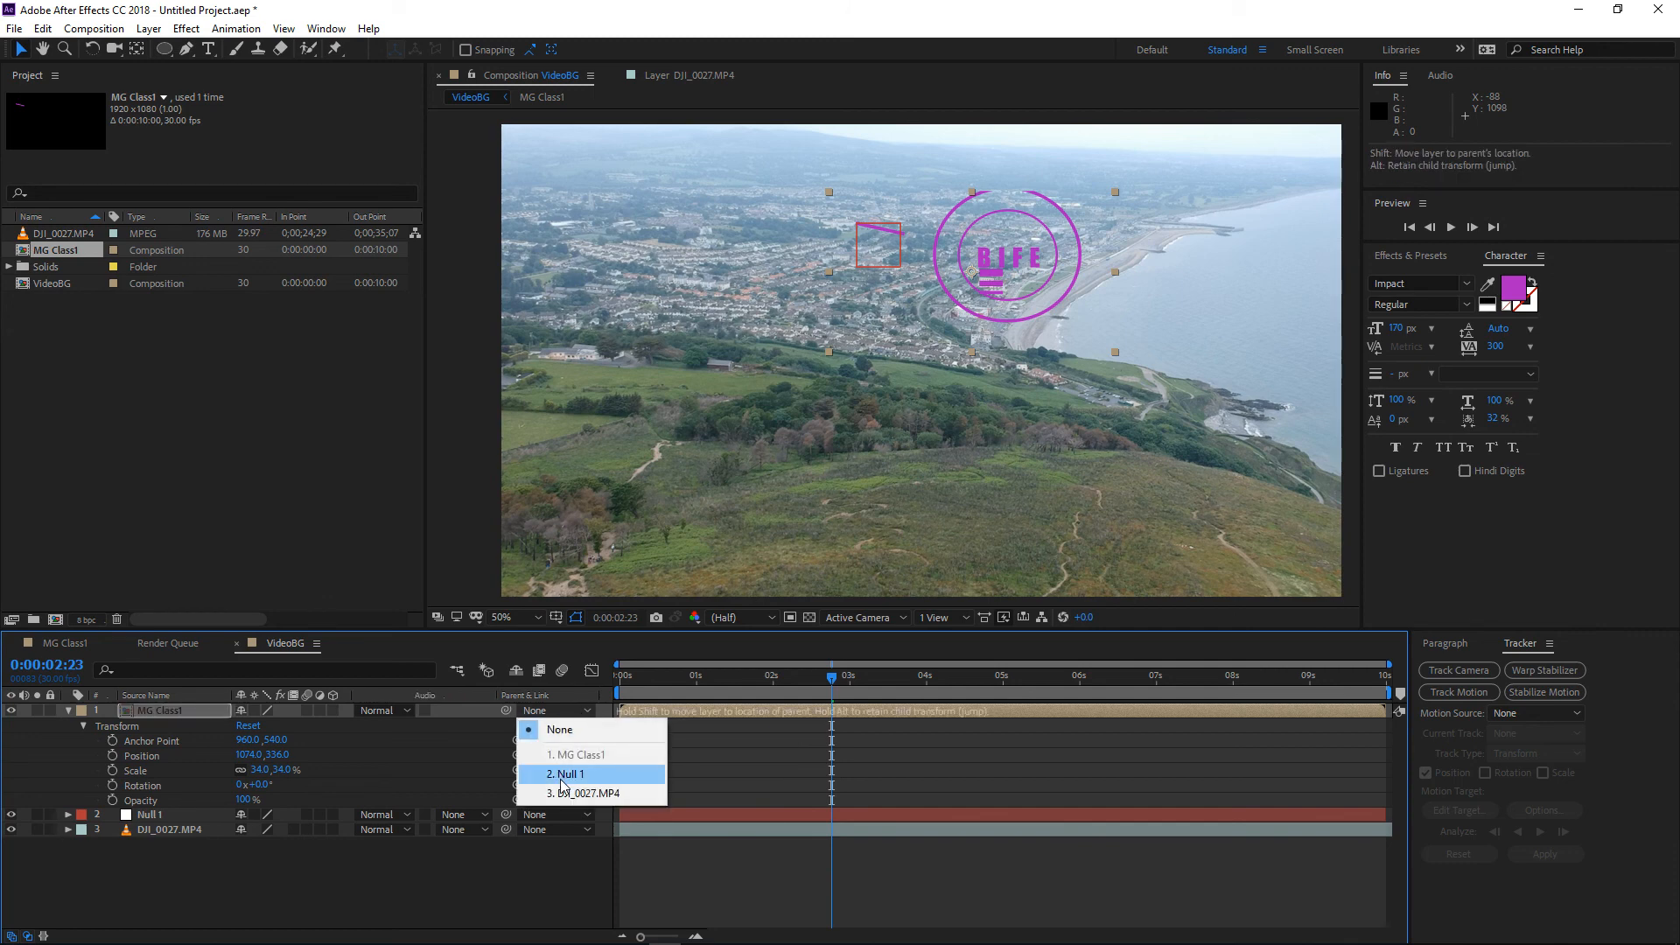
{"action": "left_click", "coordinate": [592, 776]}
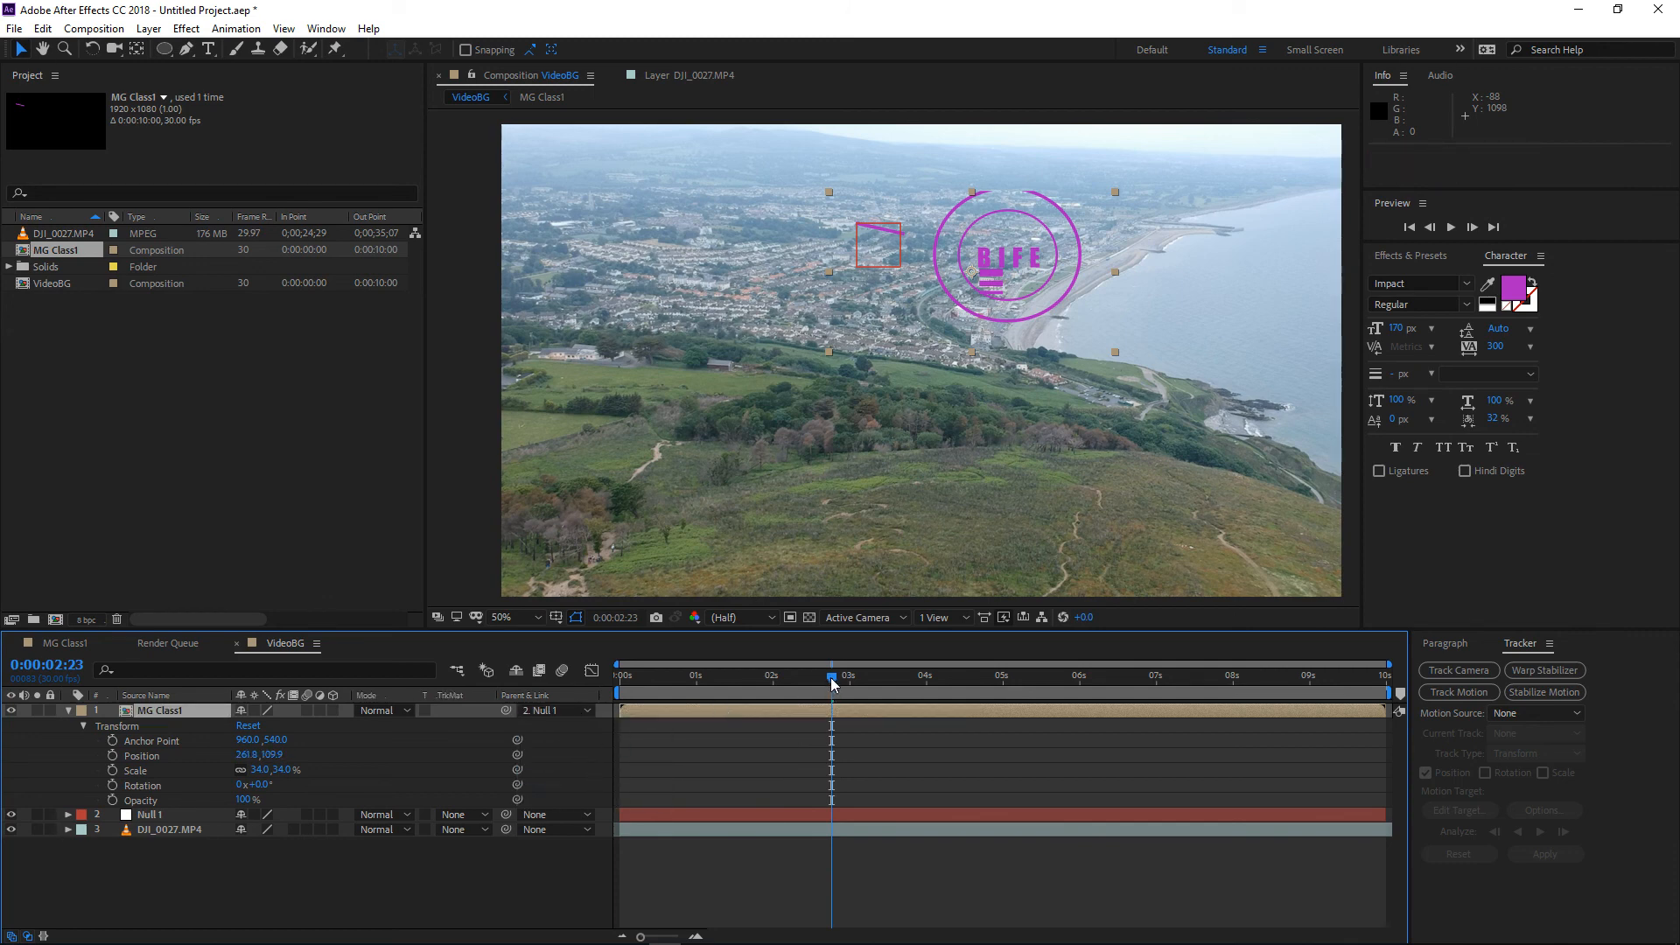
Hide the Null 1 layer and preview the VideoBG composition from 0:00:00:00
{"action": "left_click_drag", "start_coordinate": [832, 681], "coordinate": [635, 679]}
{"action": "left_click_drag", "start_coordinate": [594, 626], "coordinate": [488, 612]}
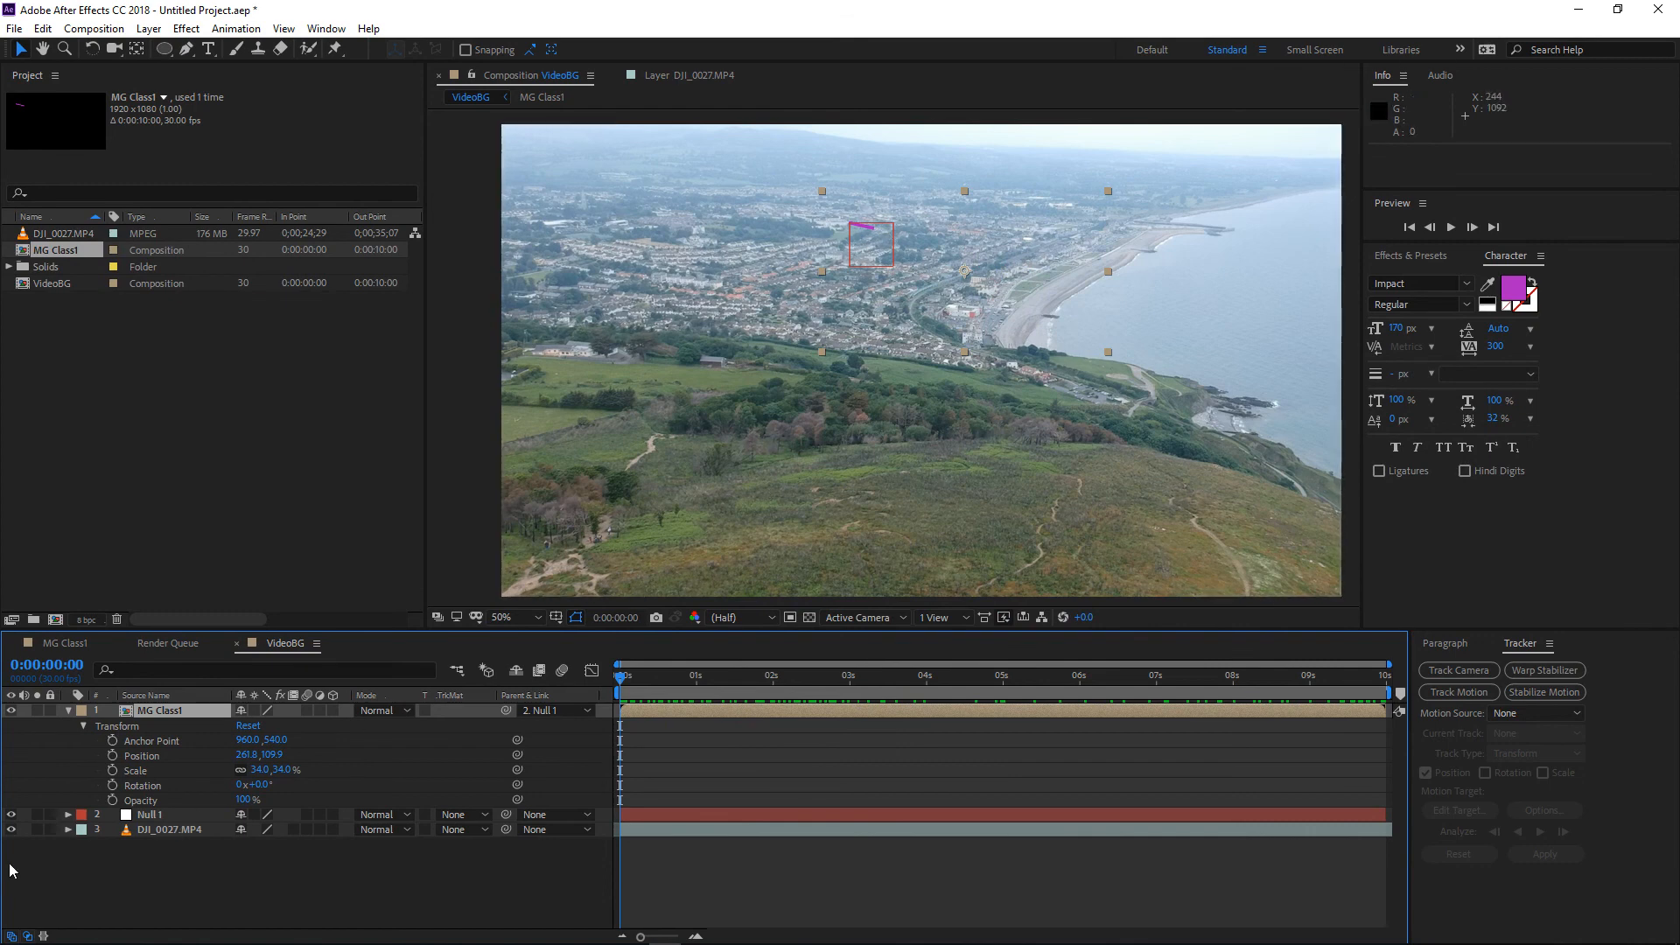
{"action": "left_click", "coordinate": [11, 814]}
{"action": "key", "text": "space"}
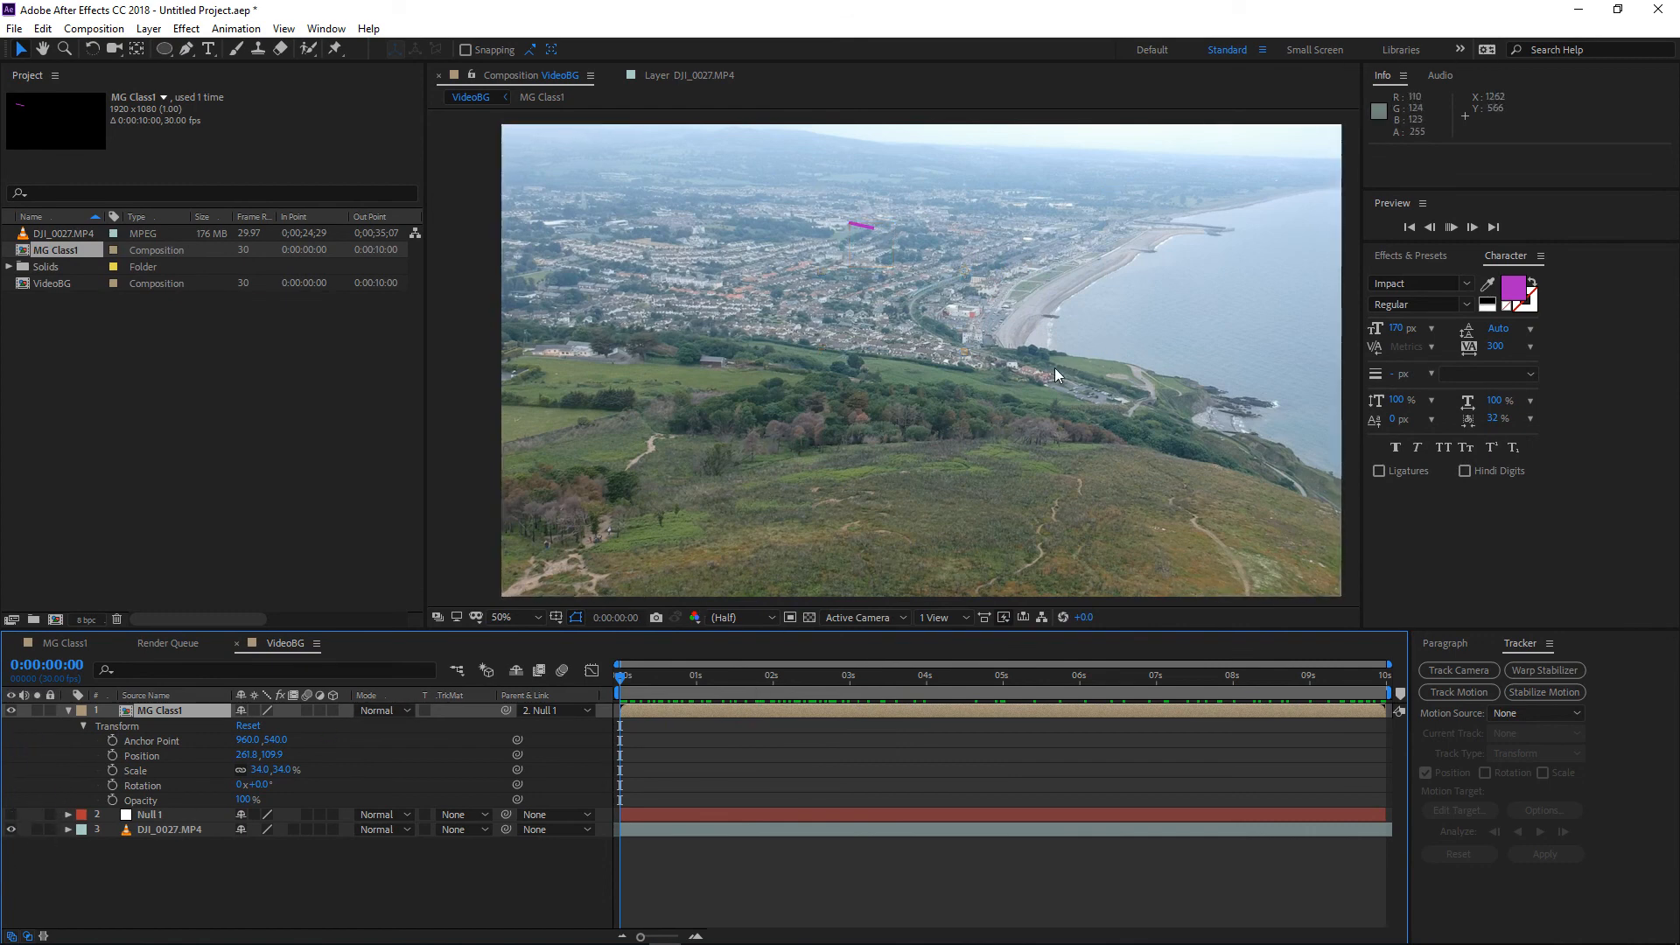